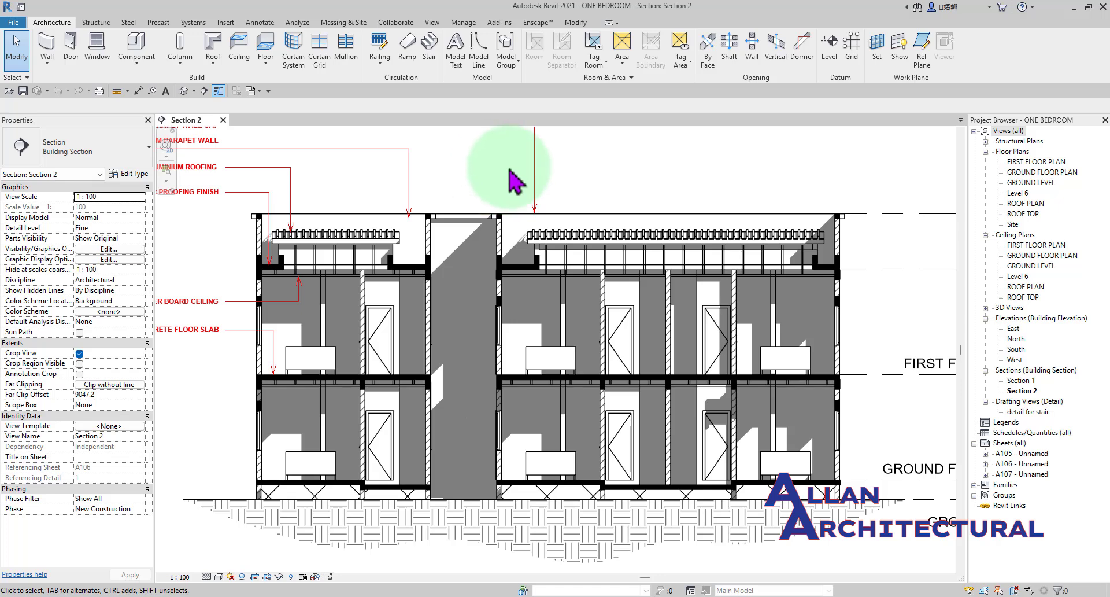
# Examine the building section in Section 2, including its walls, slabs, roof, annotations and level markers.
pyautogui.scroll(4, 428, 220)
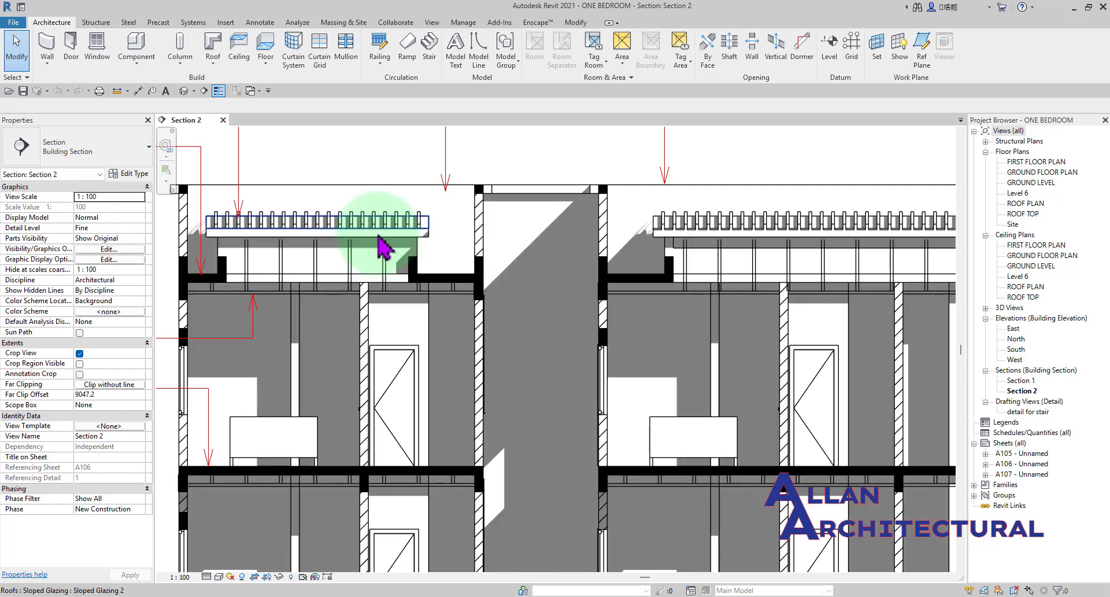
pyautogui.scroll(-3, 382, 246)
pyautogui.scroll(1, 393, 248)
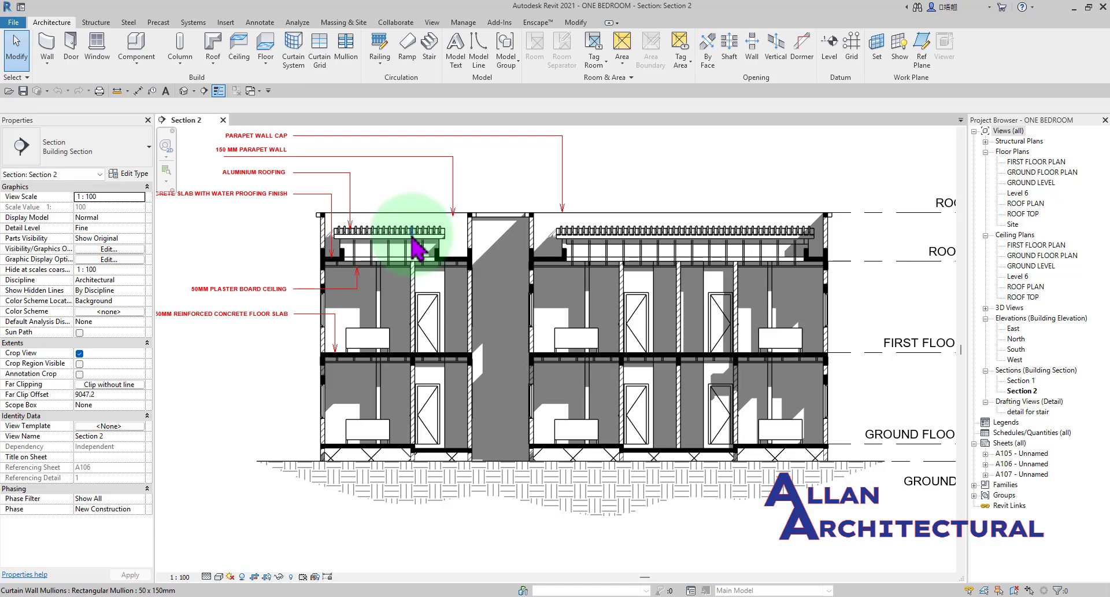
pyautogui.click(260, 22)
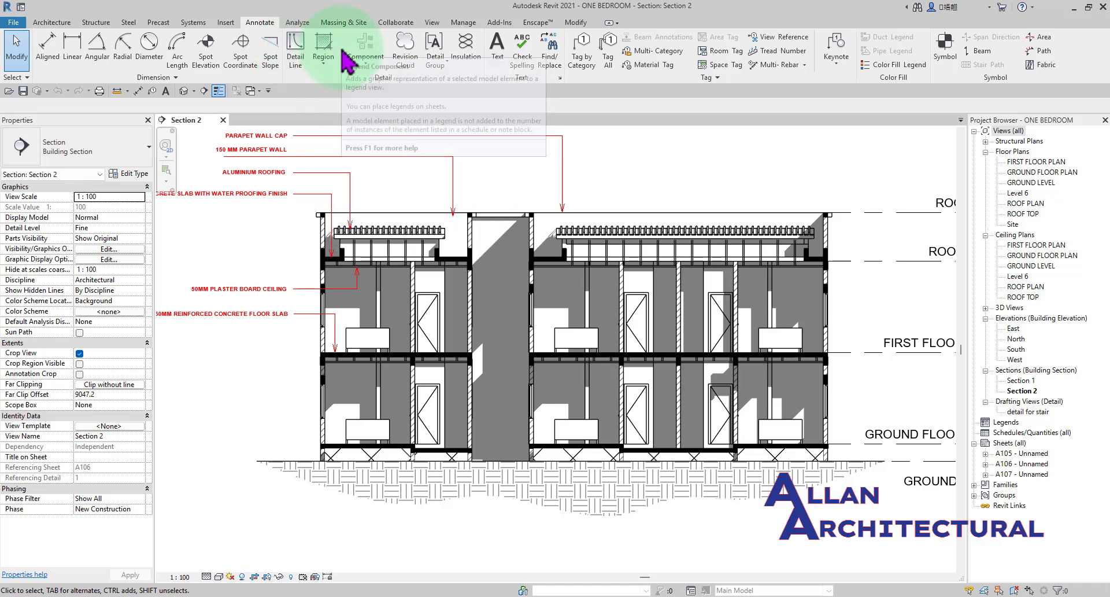
pyautogui.click(61, 23)
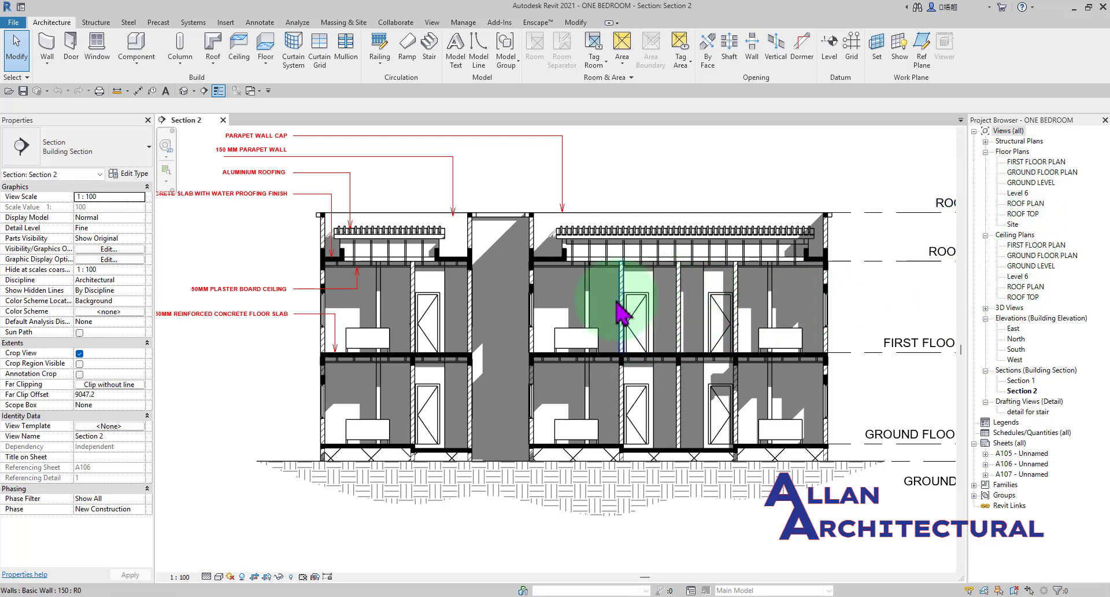
pyautogui.scroll(3, 466, 331)
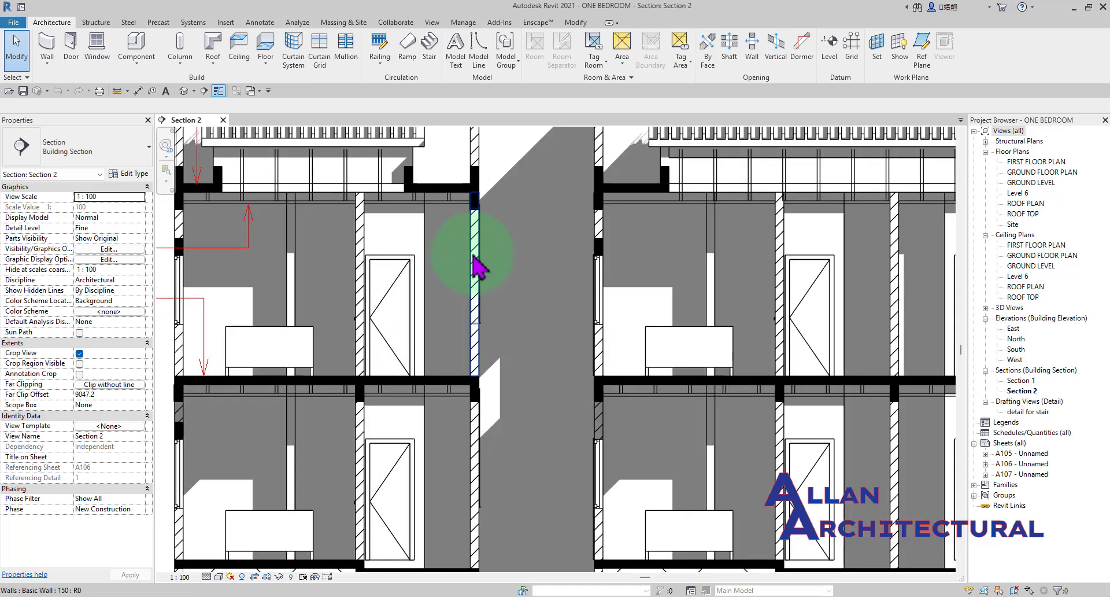
pyautogui.scroll(-3, 430, 233)
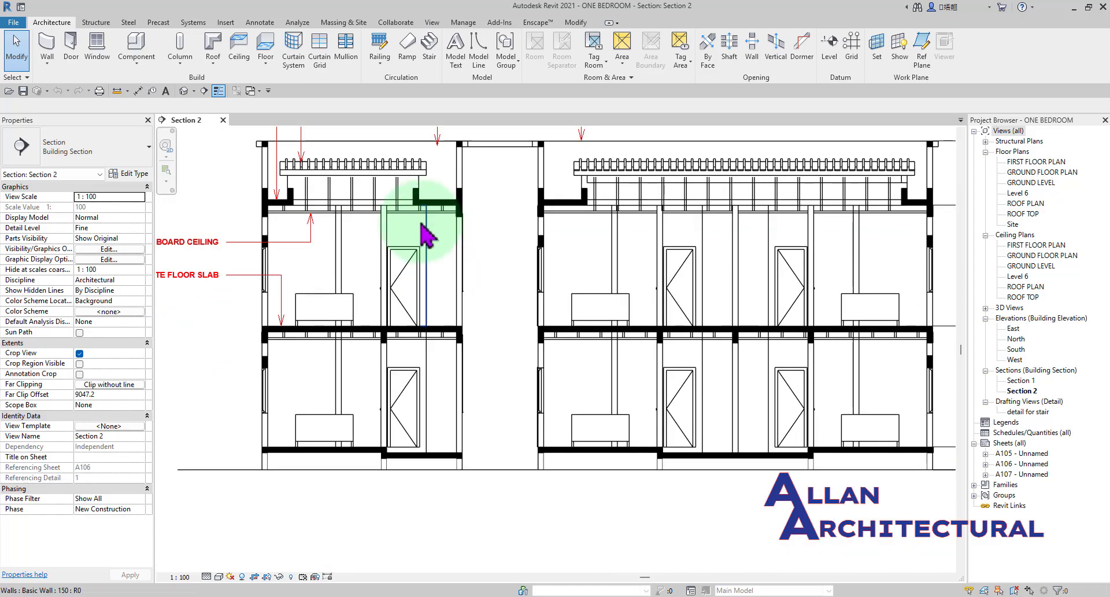
pyautogui.scroll(3, 572, 405)
pyautogui.scroll(-1, 564, 384)
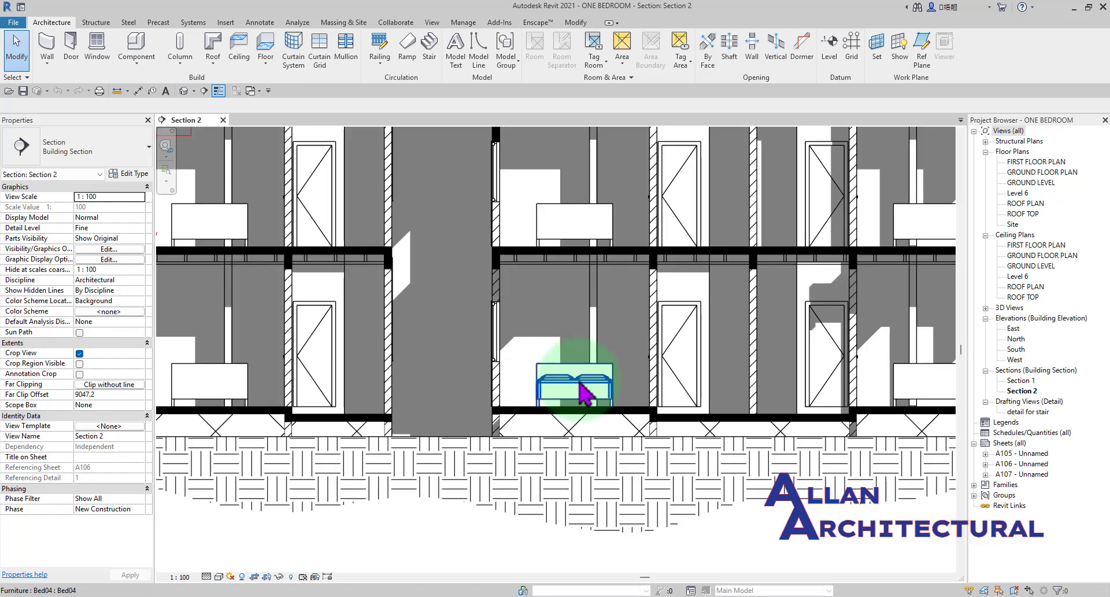
pyautogui.scroll(-2, 688, 385)
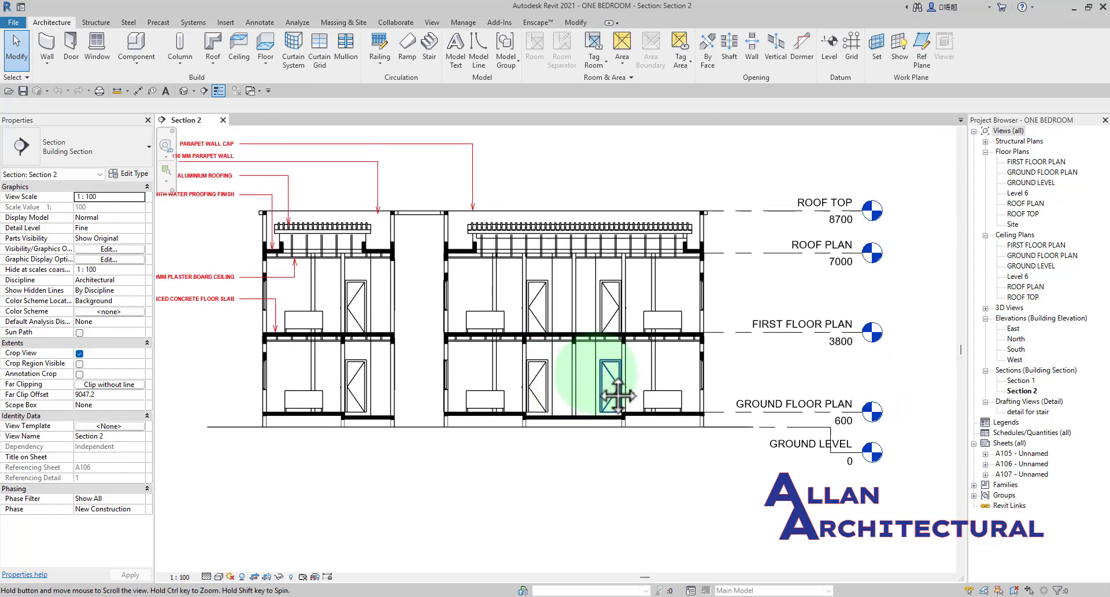
pyautogui.scroll(1, 574, 368)
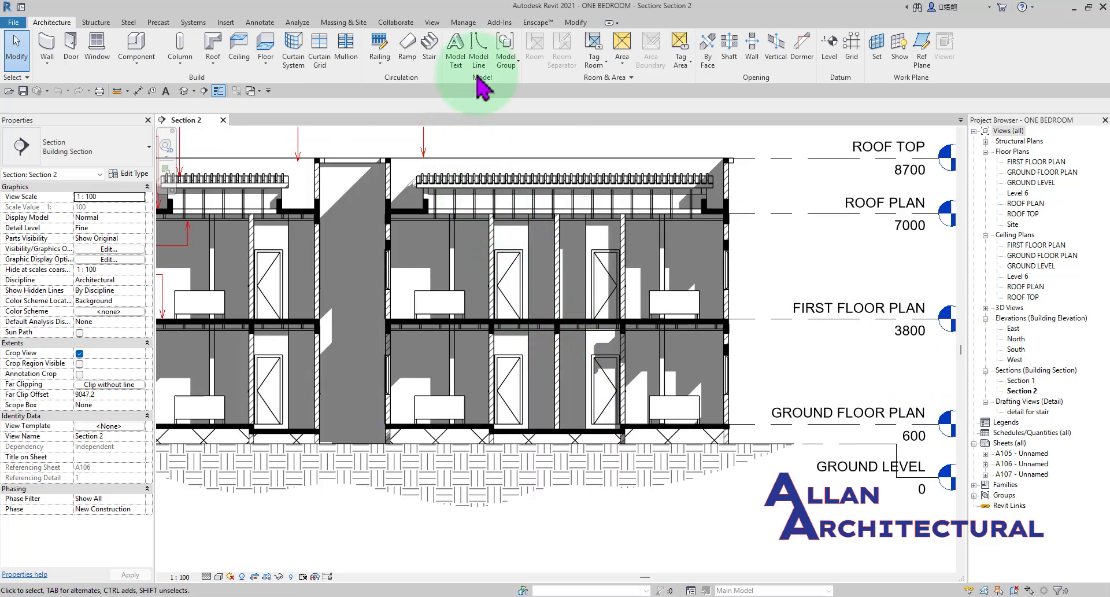
pyautogui.click(479, 60)
pyautogui.click(118, 185)
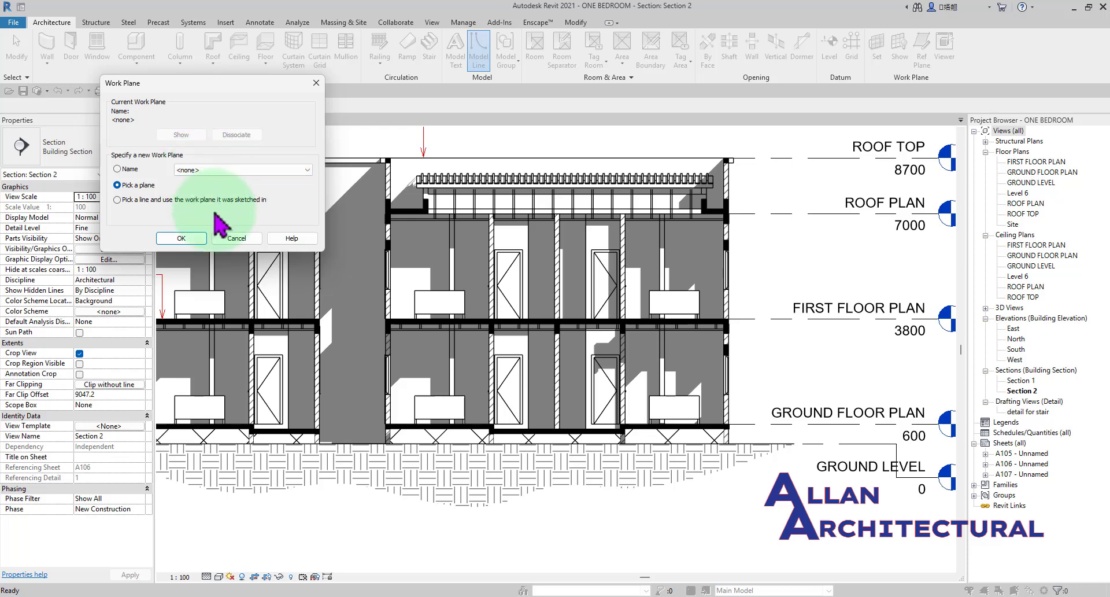
pyautogui.click(236, 238)
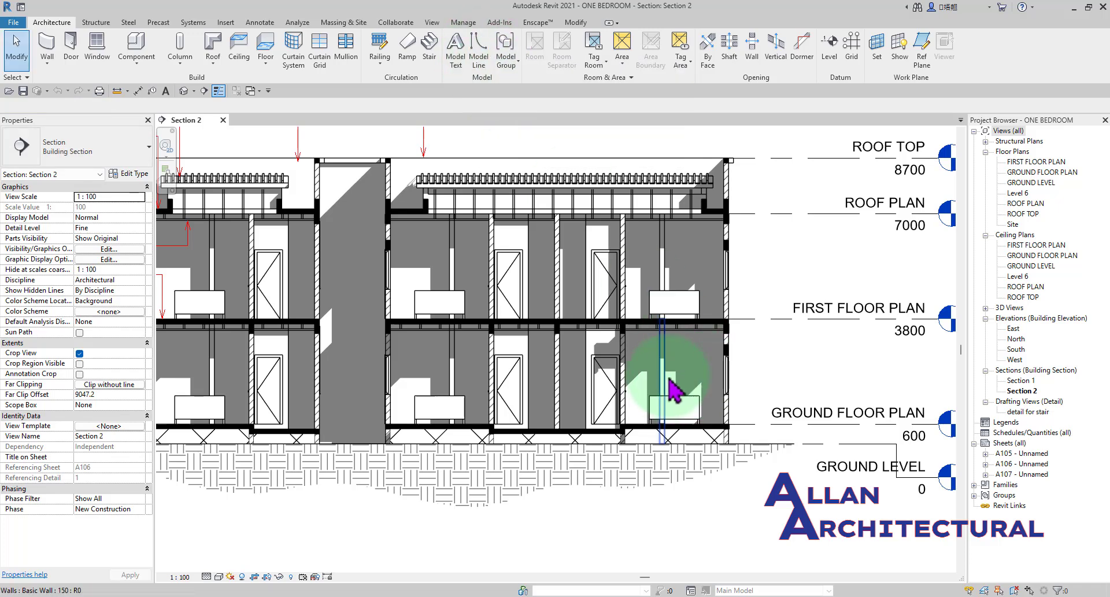
# Draw a horizontal detail line about 2800 mm long above the roof of the section in the Thin Lines style.
pyautogui.click(260, 22)
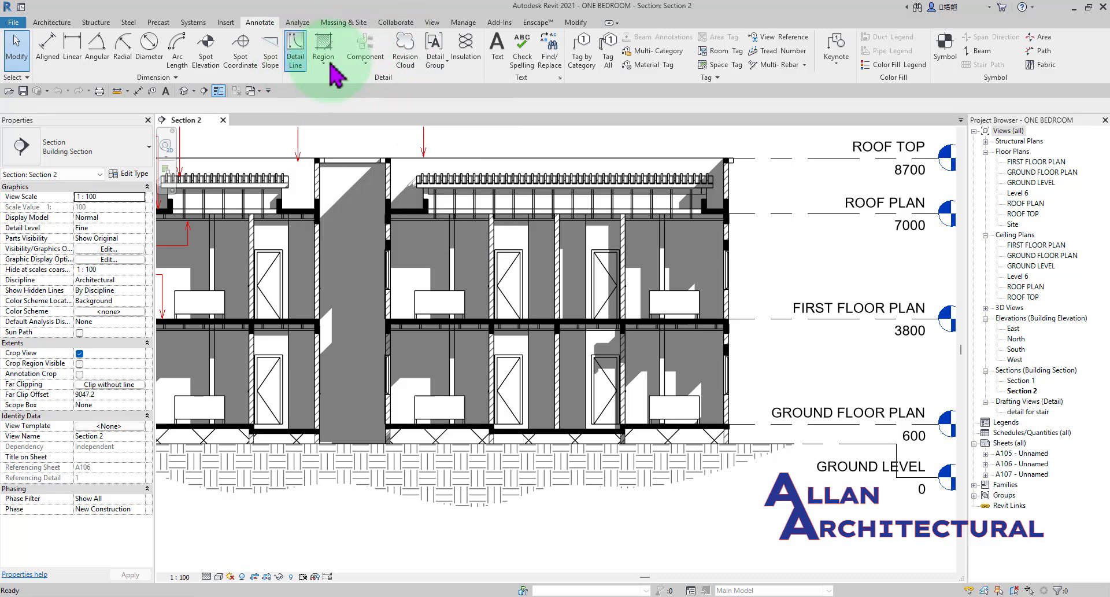
pyautogui.click(295, 52)
pyautogui.scroll(4, 495, 139)
pyautogui.moveTo(536, 212); pyautogui.dragTo(478, 394, button='middle')
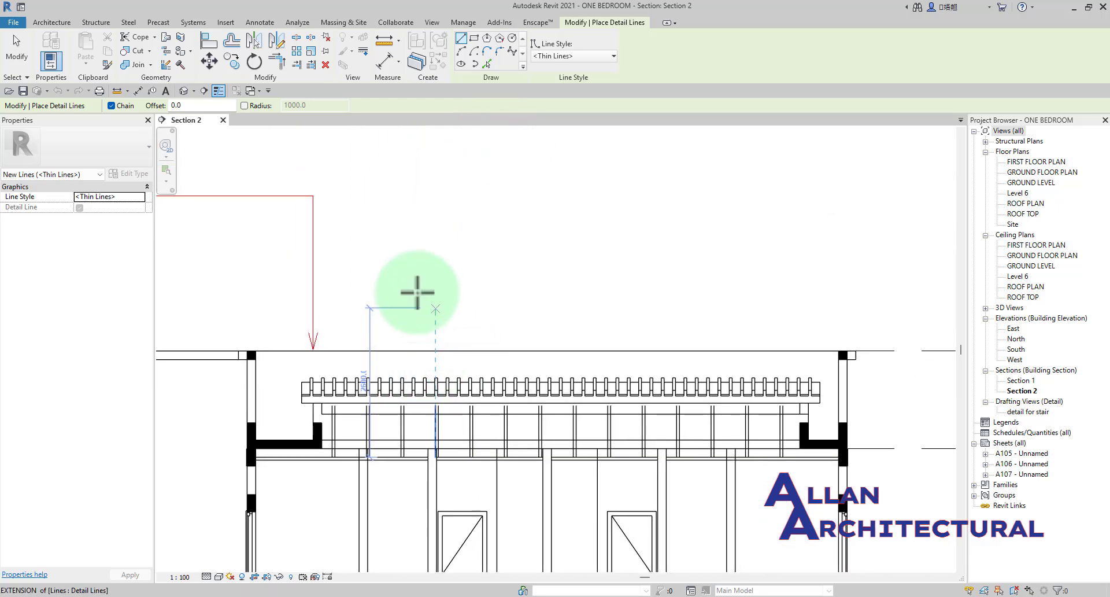
pyautogui.click(404, 284)
pyautogui.click(597, 284)
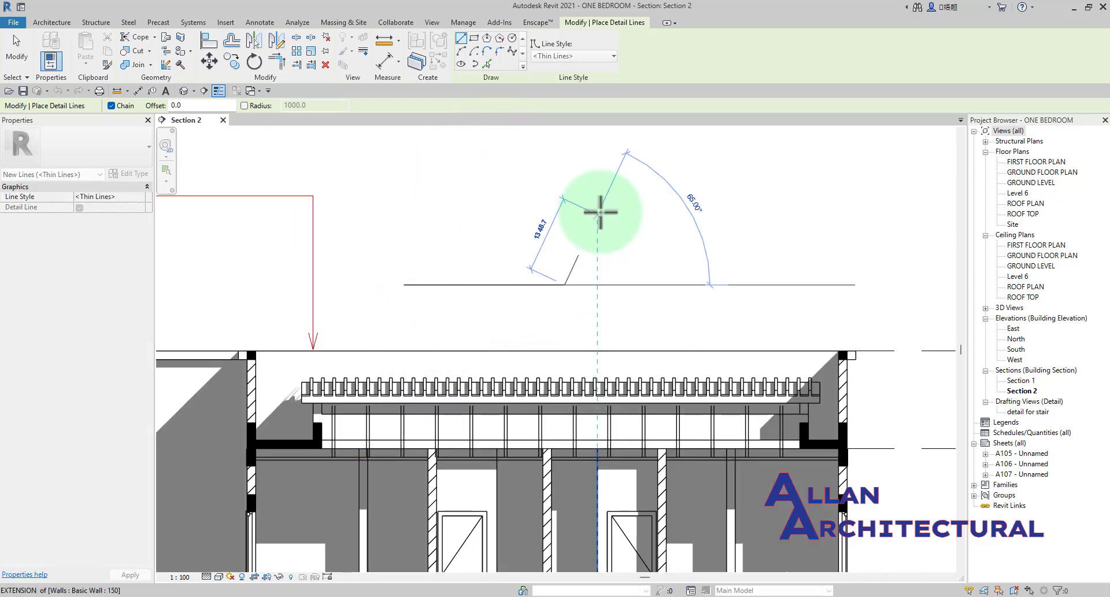
pyautogui.press('Escape')
pyautogui.press('Escape')
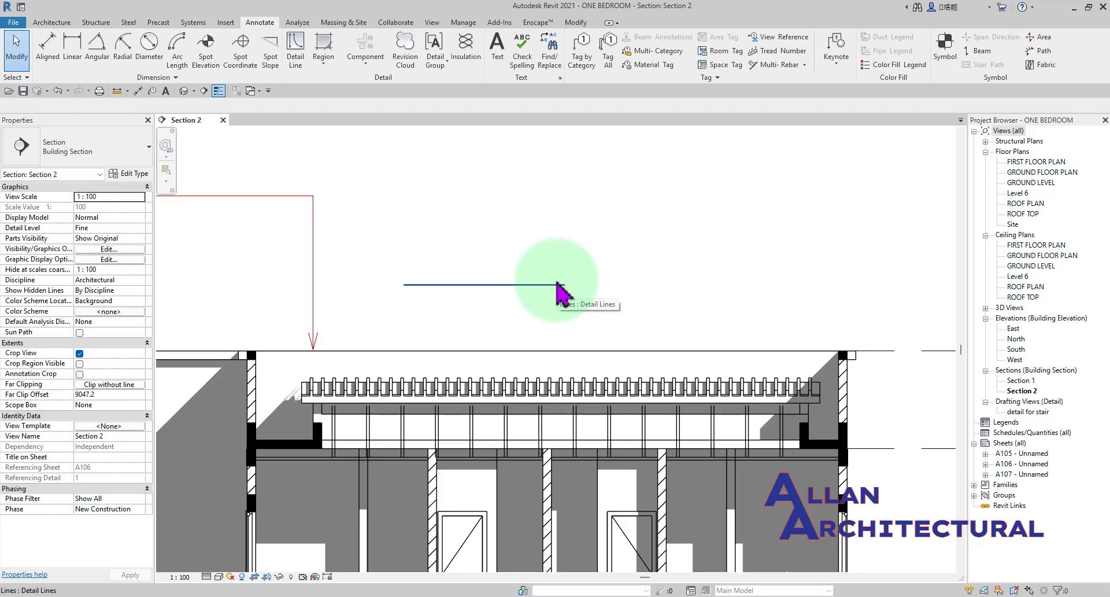
pyautogui.scroll(-2, 541, 276)
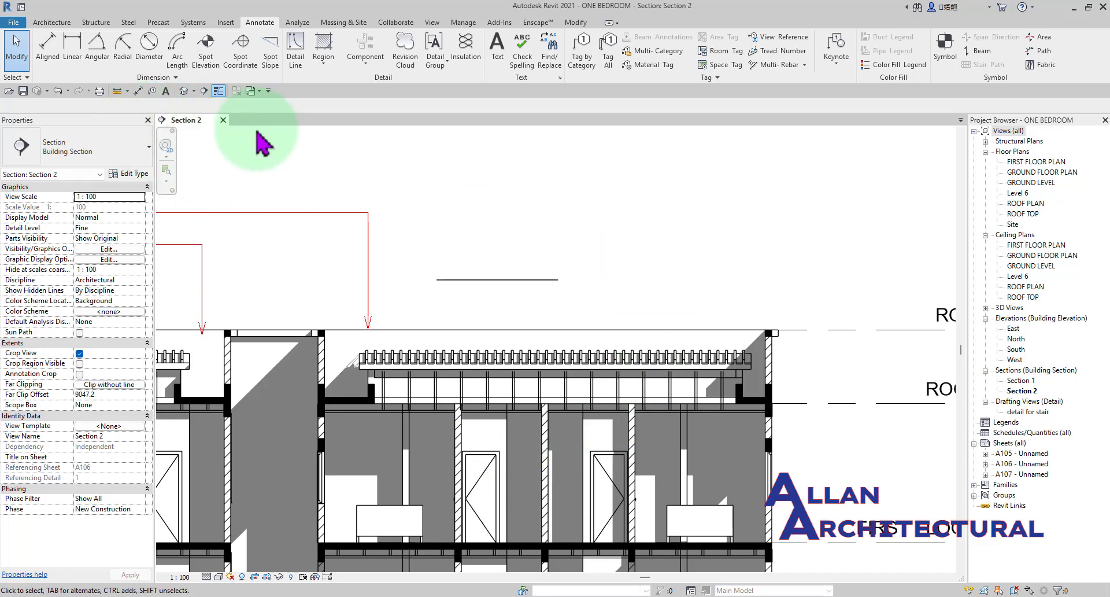
# Delete the horizontal detail line above the roof.
pyautogui.click(512, 280)
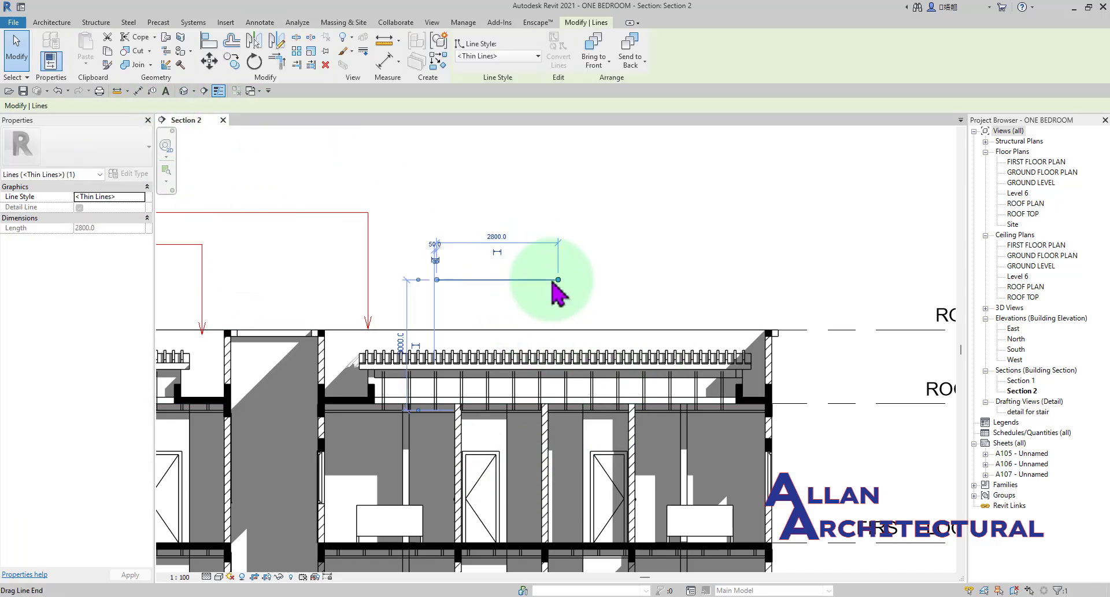
pyautogui.click(652, 260)
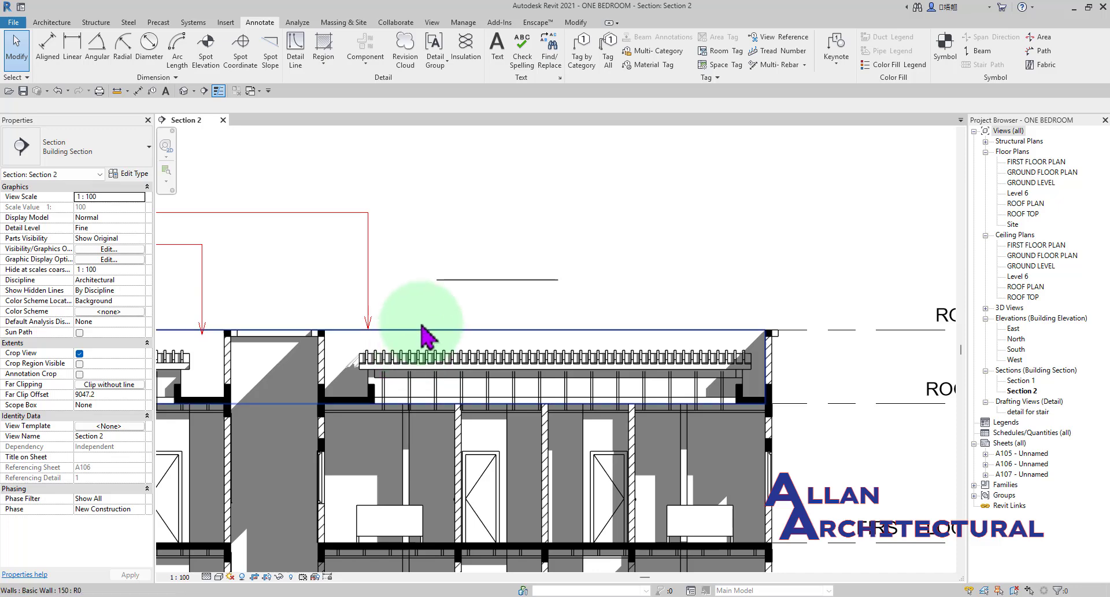
pyautogui.click(499, 284)
pyautogui.press('Delete')
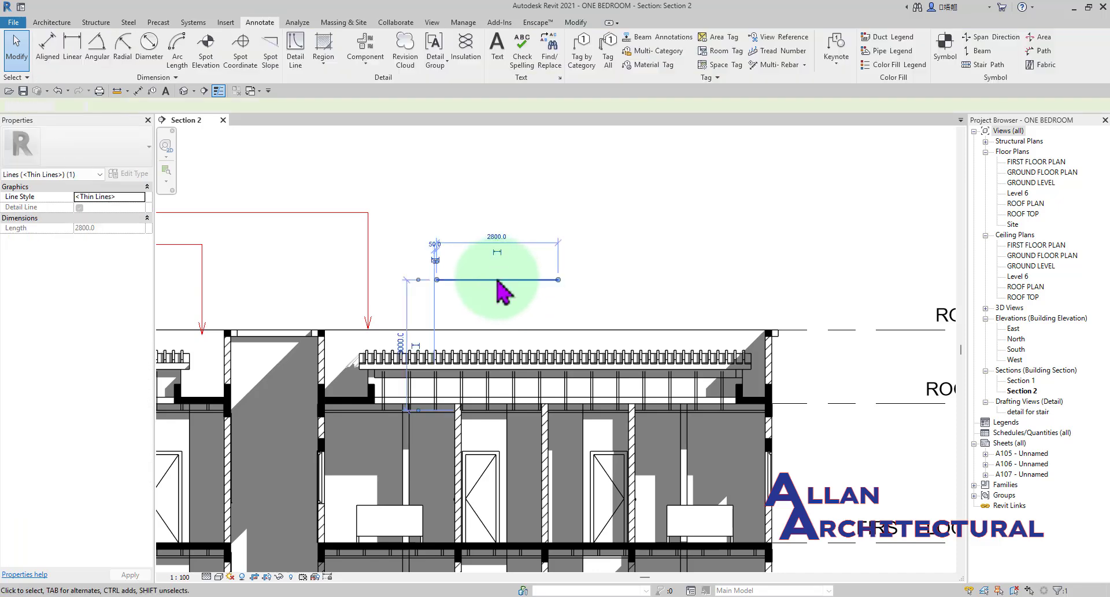
# Draw a vertical detail line about 1100 mm long outside the building, between the first floor and roof levels, in the Thin Lines style.
pyautogui.scroll(-3, 469, 251)
pyautogui.moveTo(470, 251); pyautogui.dragTo(693, 230, button='middle')
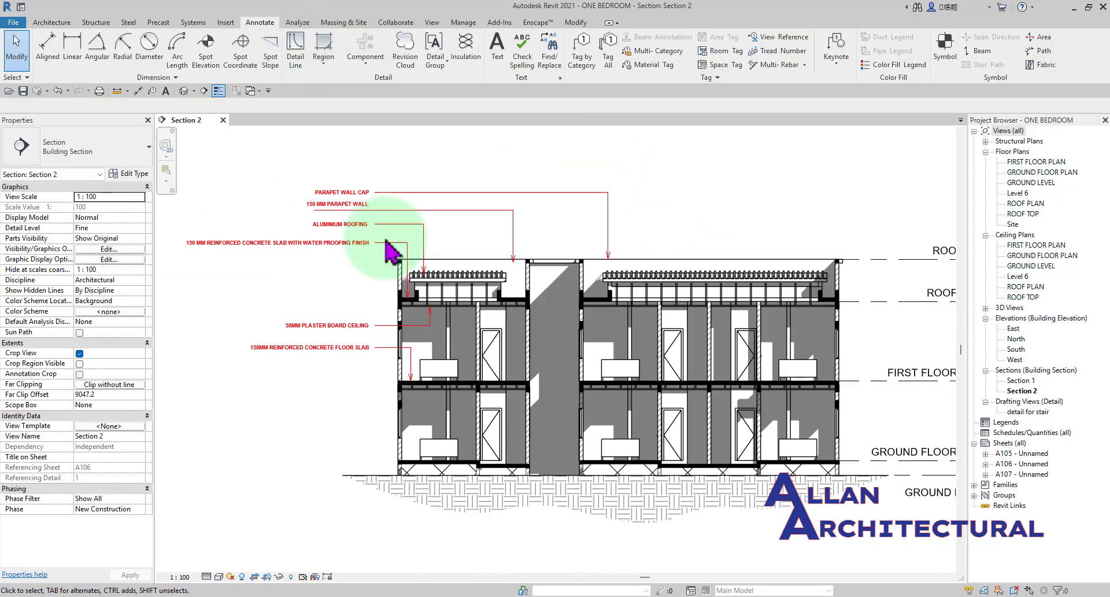
pyautogui.moveTo(589, 249)
pyautogui.mouseDown(button='middle')
pyautogui.moveTo(441, 248)
pyautogui.moveTo(292, 294)
pyautogui.mouseUp(button='middle')
pyautogui.moveTo(642, 297); pyautogui.dragTo(595, 269, button='middle')
pyautogui.scroll(3, 521, 314)
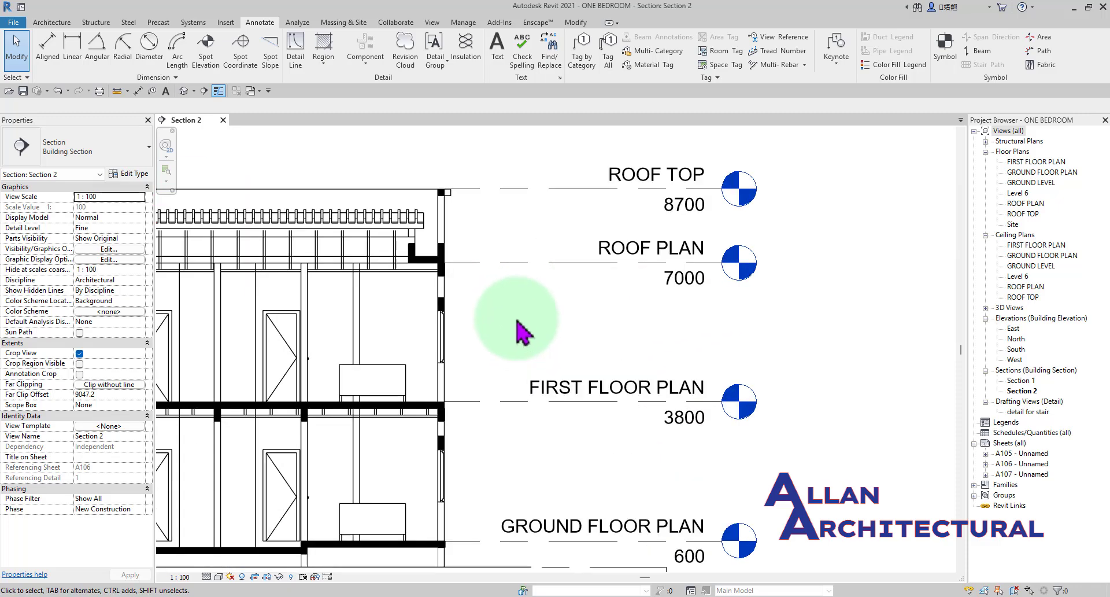
pyautogui.click(296, 55)
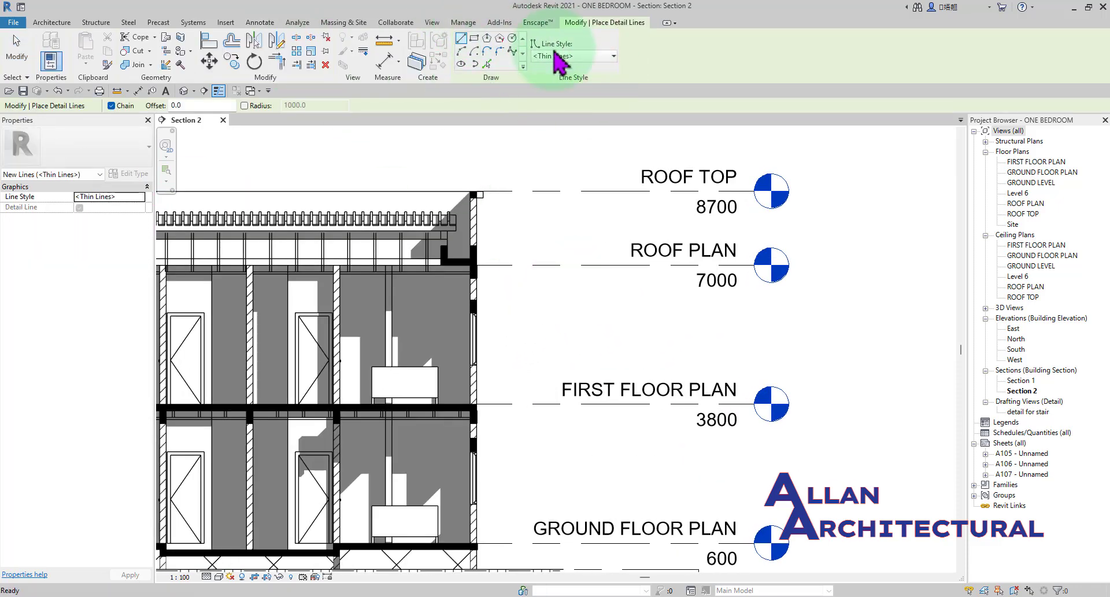
pyautogui.click(576, 56)
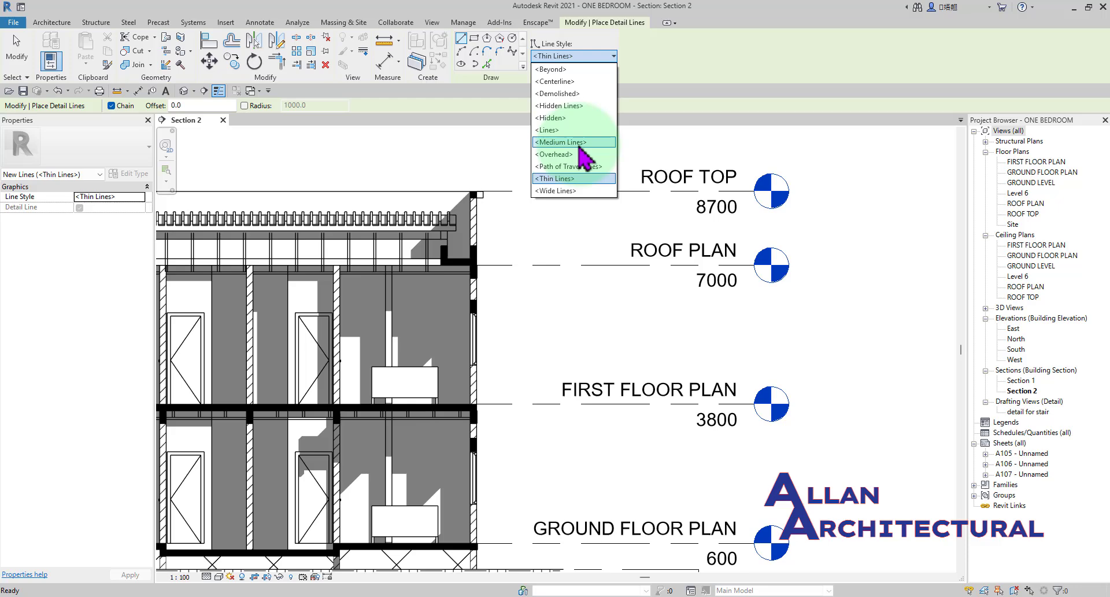
pyautogui.click(553, 182)
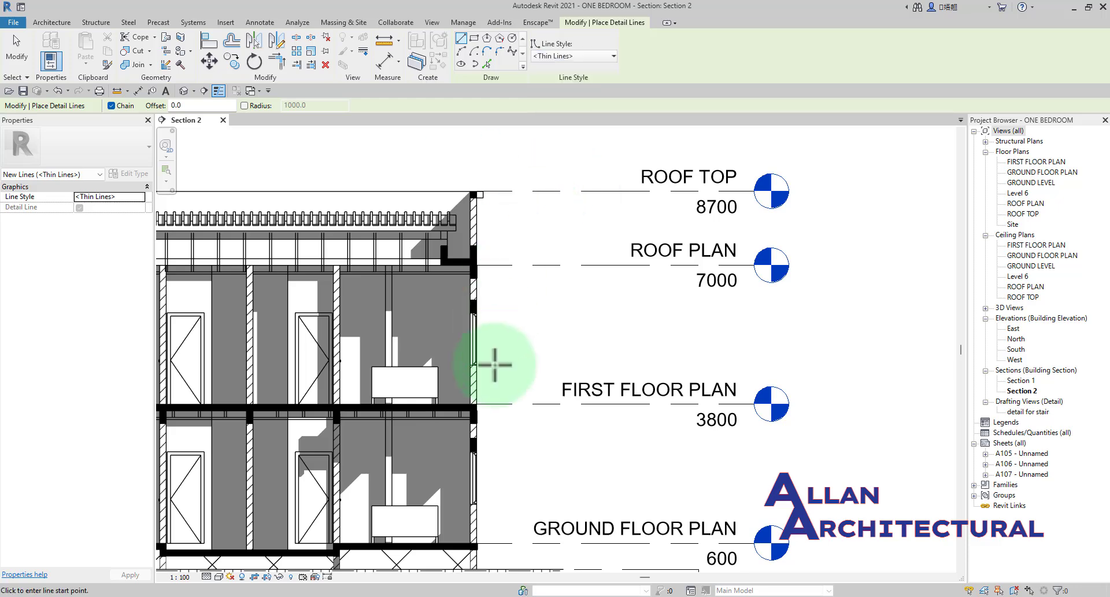
pyautogui.scroll(3, 504, 363)
pyautogui.moveTo(554, 309); pyautogui.dragTo(564, 336, button='middle')
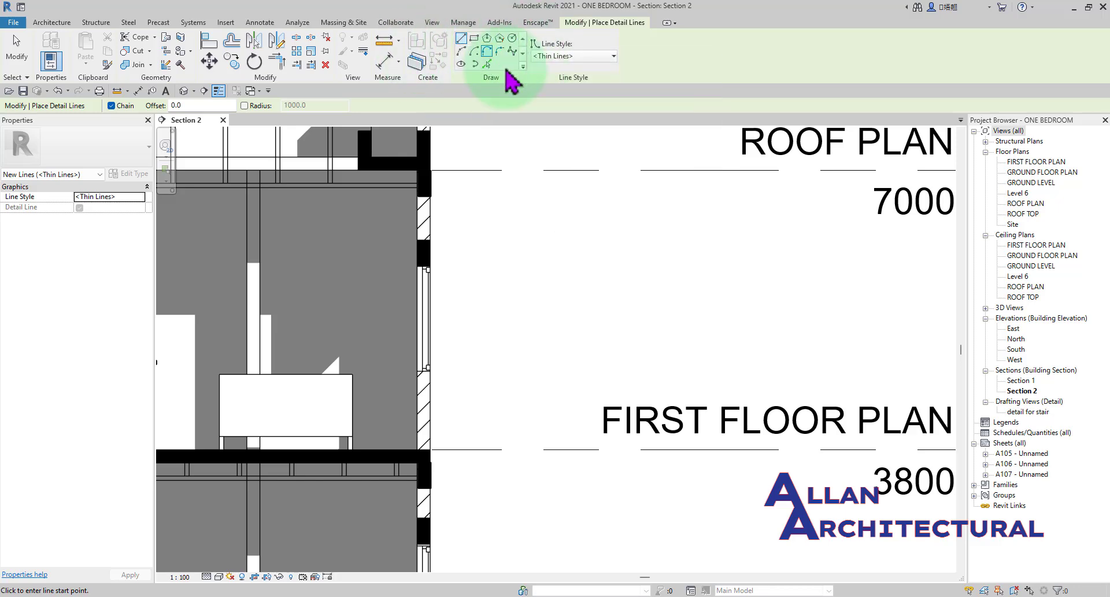
pyautogui.scroll(2, 509, 289)
pyautogui.click(523, 383)
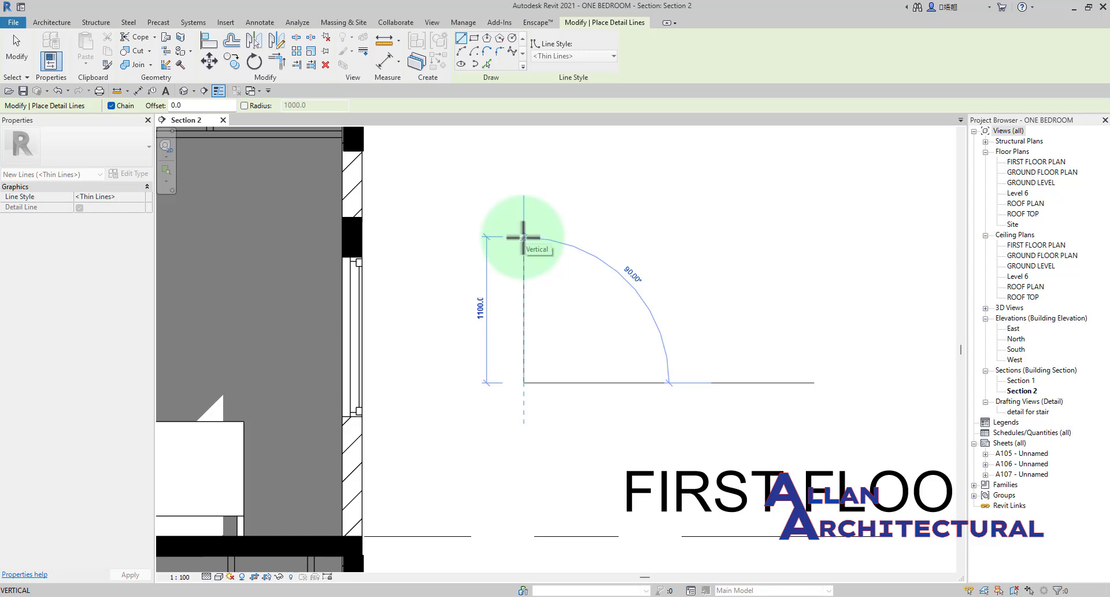
pyautogui.click(523, 237)
pyautogui.press('Escape')
pyautogui.press('Escape')
# Draw a second vertical detail line about 1100 mm long beside the first one in the Medium Lines style.
pyautogui.scroll(4, 543, 293)
pyautogui.scroll(-3, 530, 280)
pyautogui.moveTo(569, 284); pyautogui.dragTo(566, 324, button='middle')
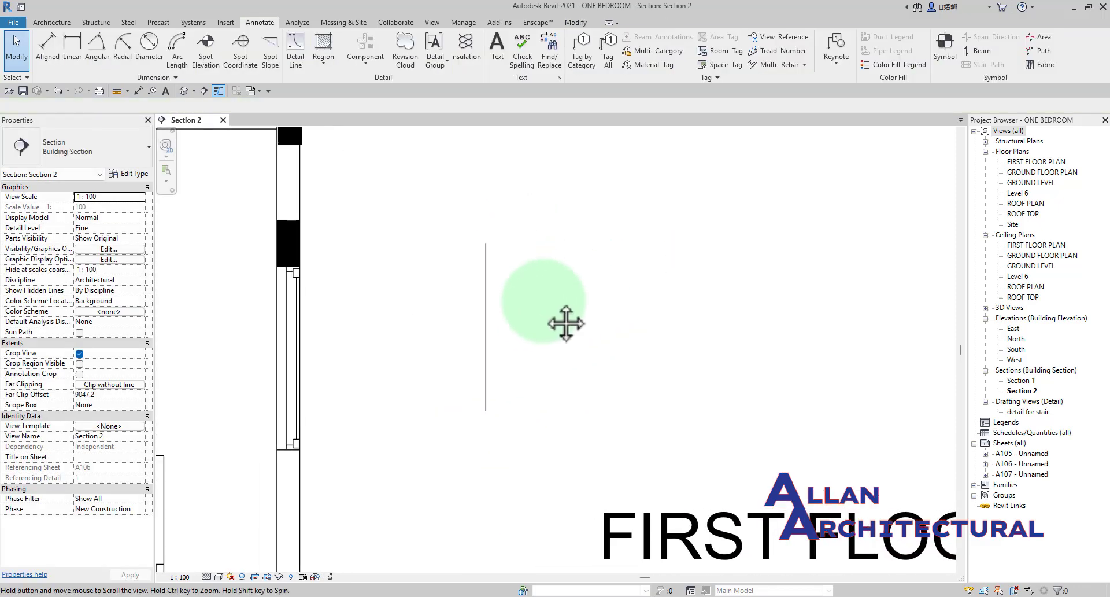
pyautogui.scroll(-2, 503, 342)
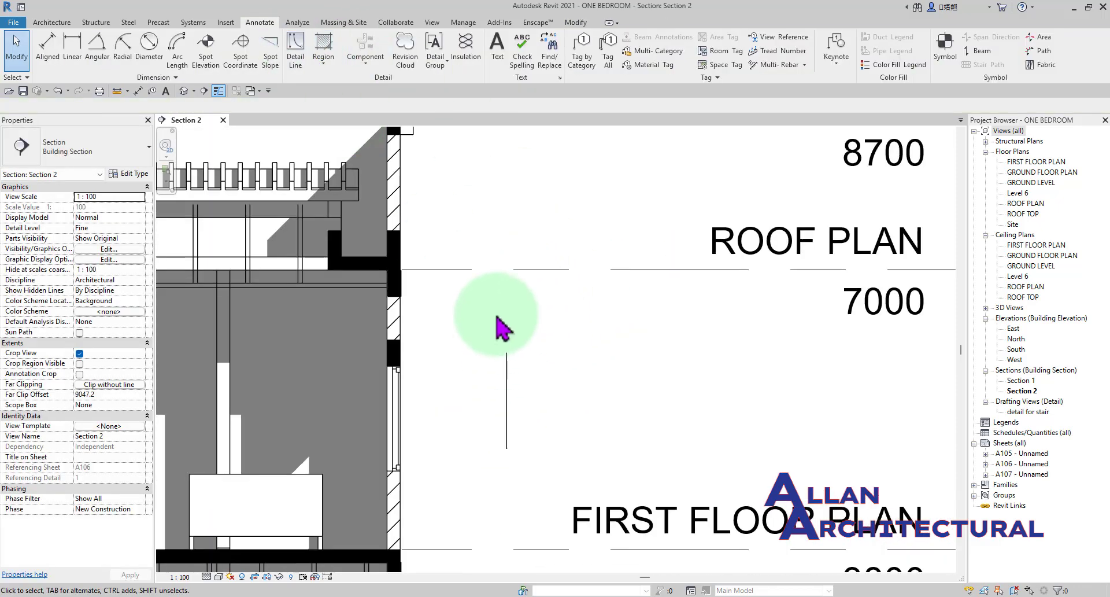
pyautogui.click(296, 49)
pyautogui.click(572, 57)
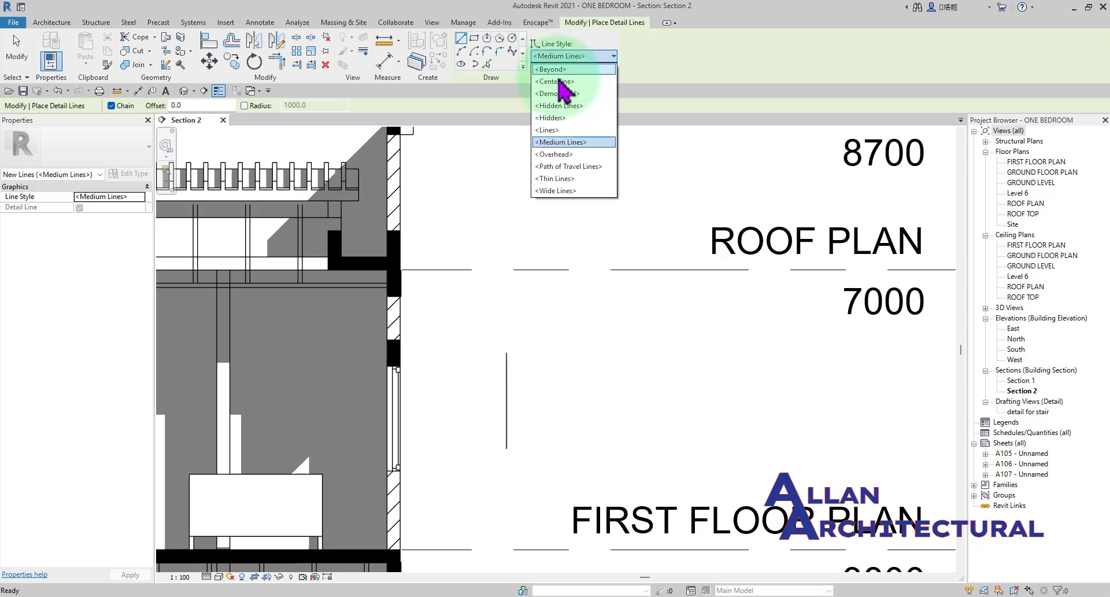
pyautogui.click(592, 345)
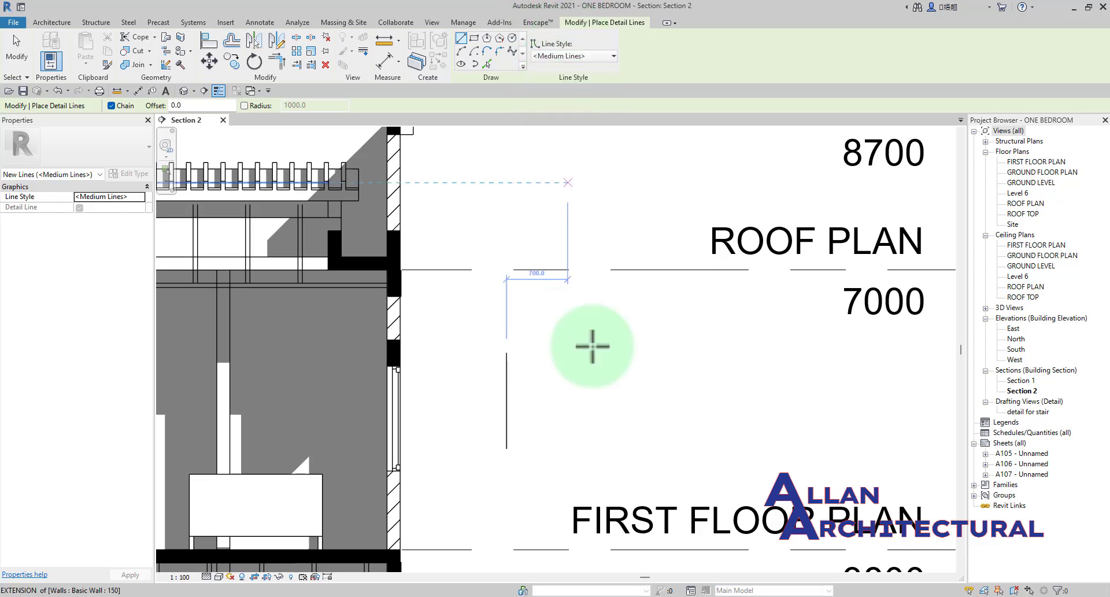
pyautogui.click(550, 448)
pyautogui.click(549, 355)
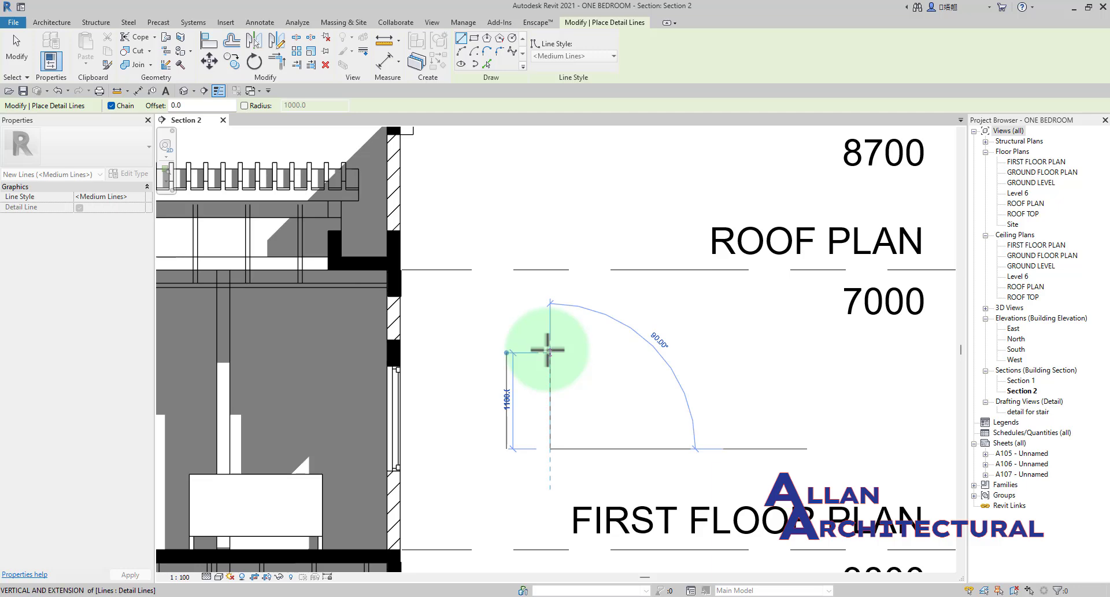
pyautogui.press('Escape')
# Turn off the Thin Lines display so the two detail lines show their true line weights.
pyautogui.scroll(3, 542, 402)
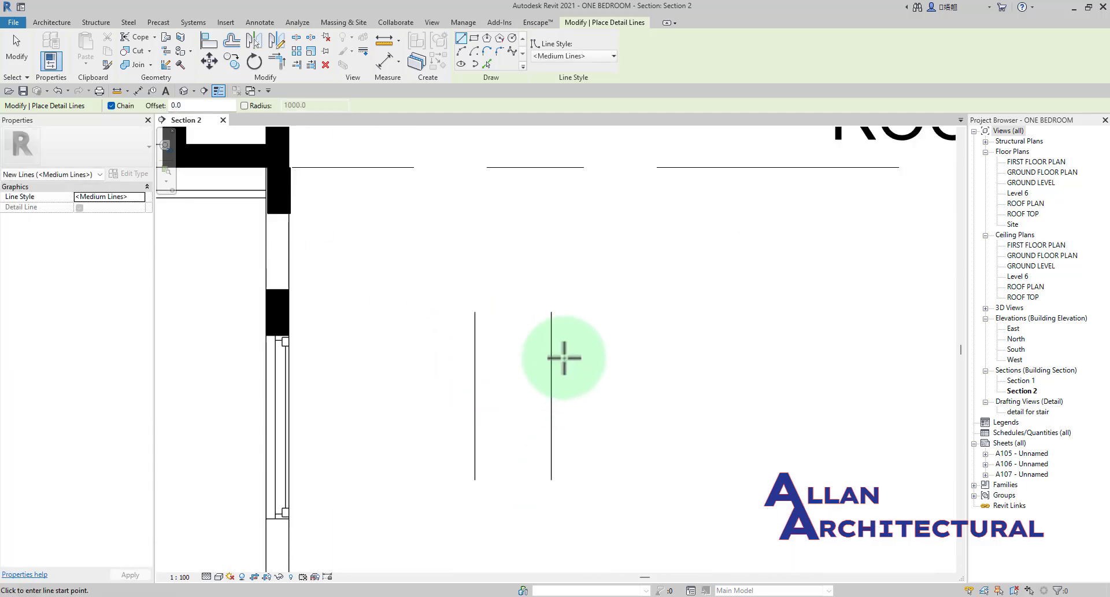
pyautogui.press('Escape')
pyautogui.click(219, 91)
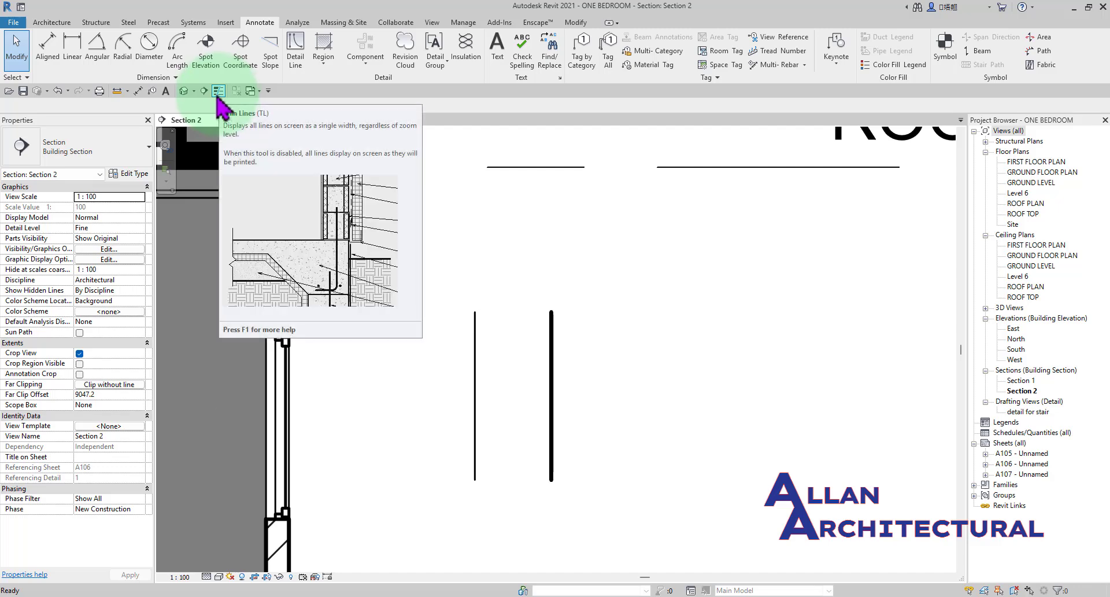
# Draw a third vertical detail line about 1100 mm long in the Wide Lines style, about 460 mm beyond the Medium Lines one.
pyautogui.scroll(-2, 578, 246)
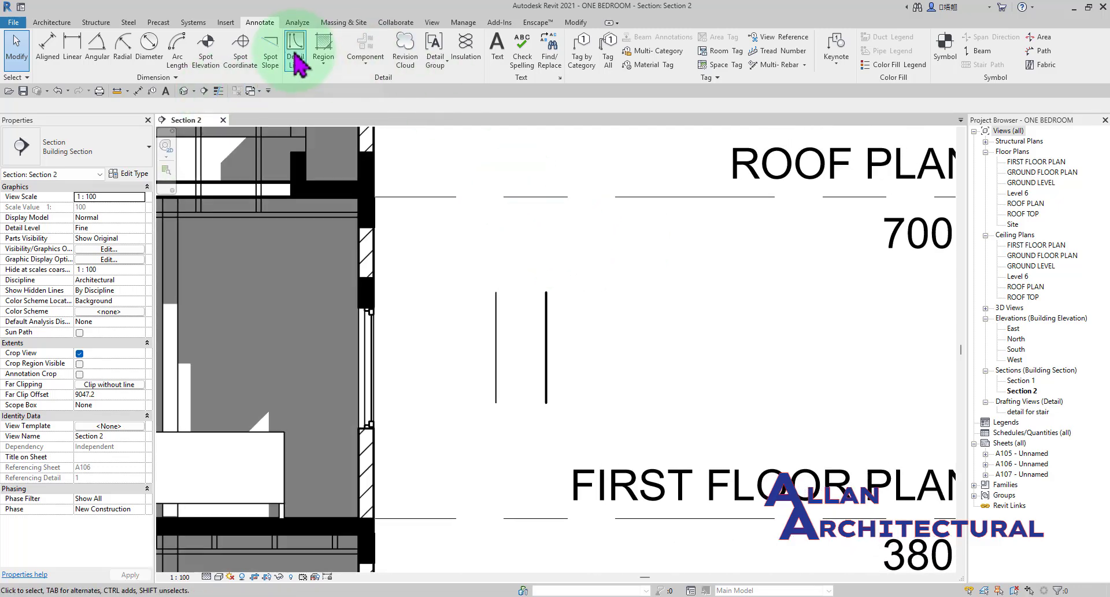
pyautogui.click(295, 52)
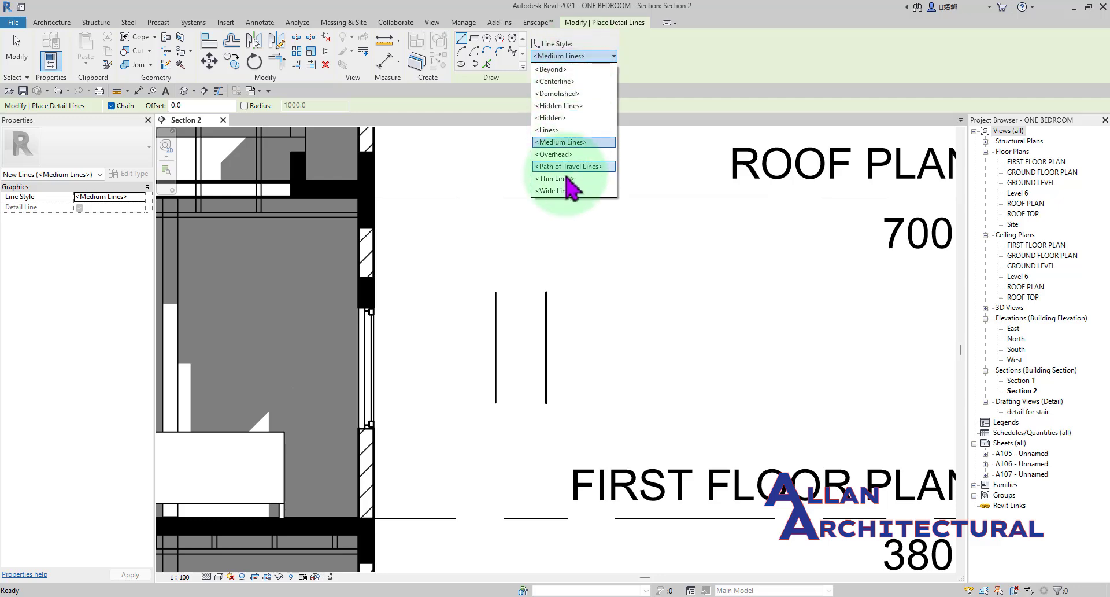
pyautogui.click(550, 198)
pyautogui.scroll(2, 588, 383)
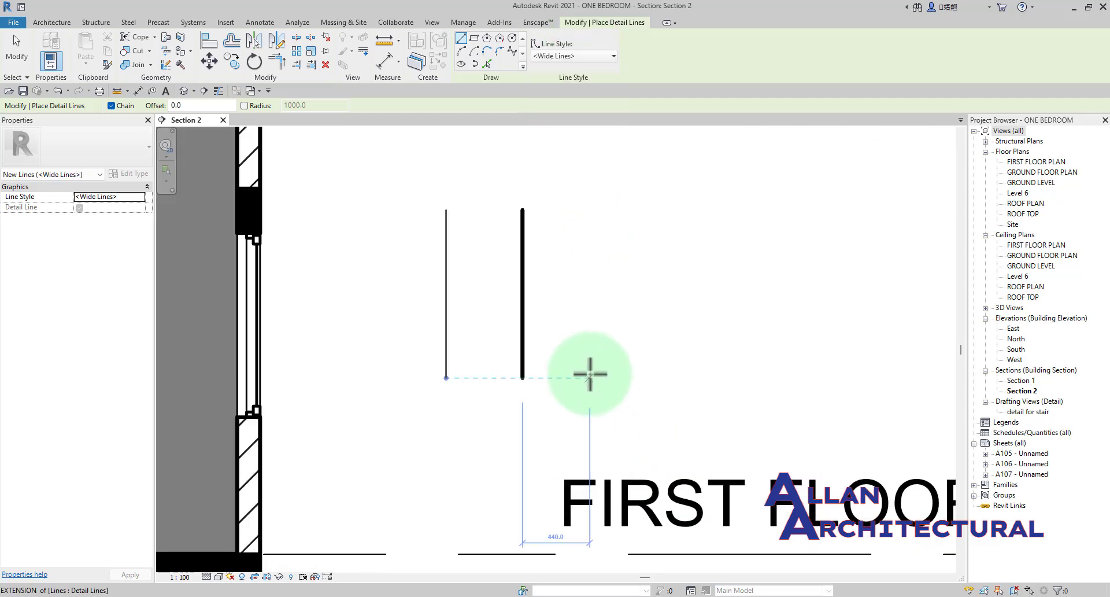
pyautogui.click(591, 378)
pyautogui.click(591, 207)
pyautogui.press('Escape')
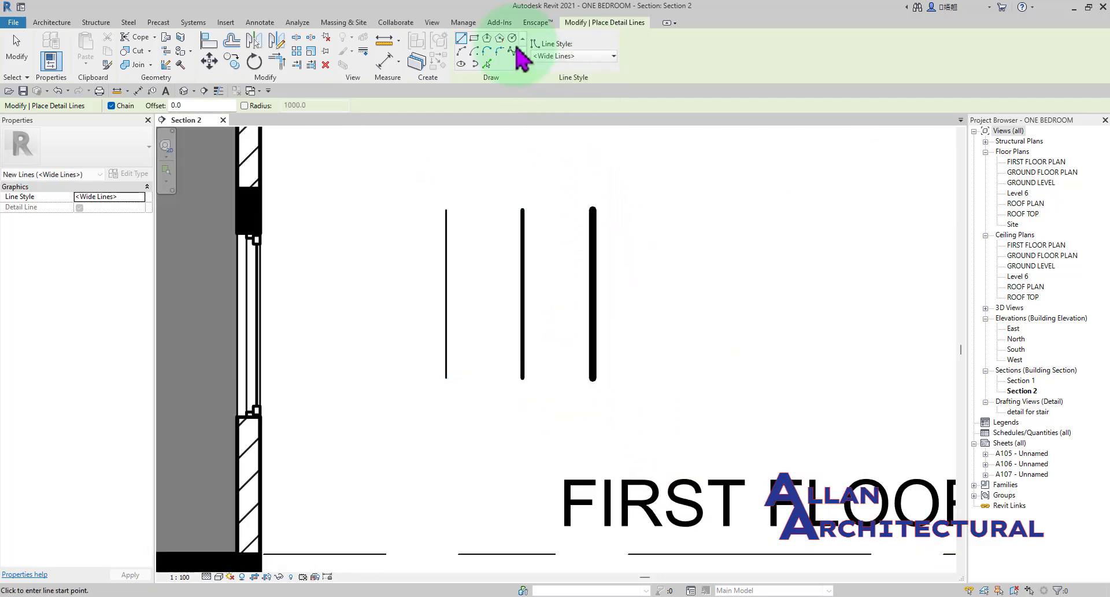
# Draw a vertical detail line about 1100 mm long in the Hidden style between the exterior wall and the Thin Lines line.
pyautogui.click(572, 56)
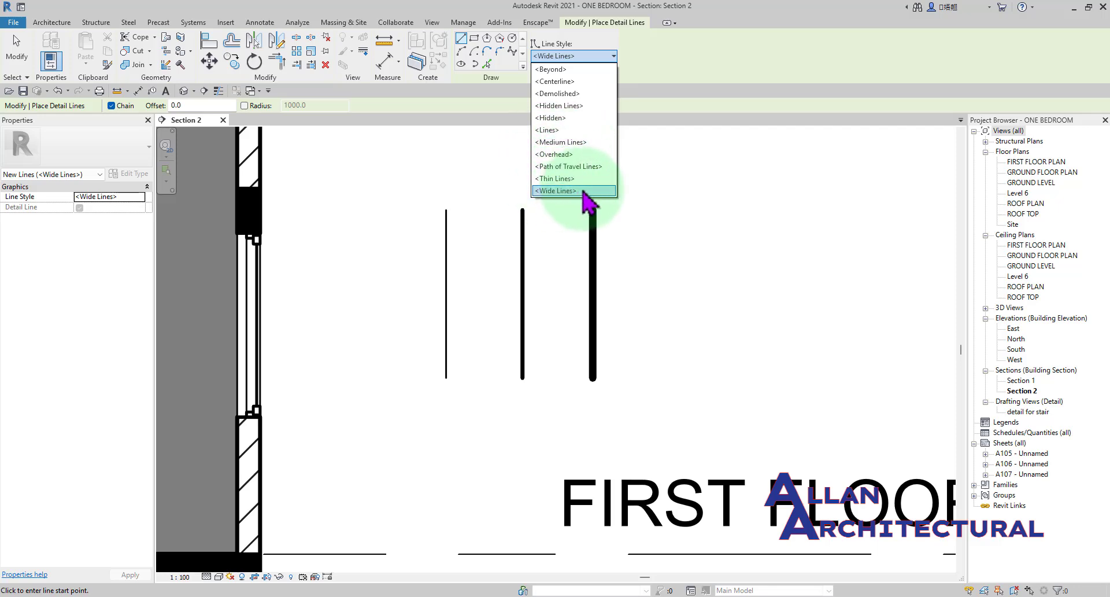
pyautogui.click(555, 118)
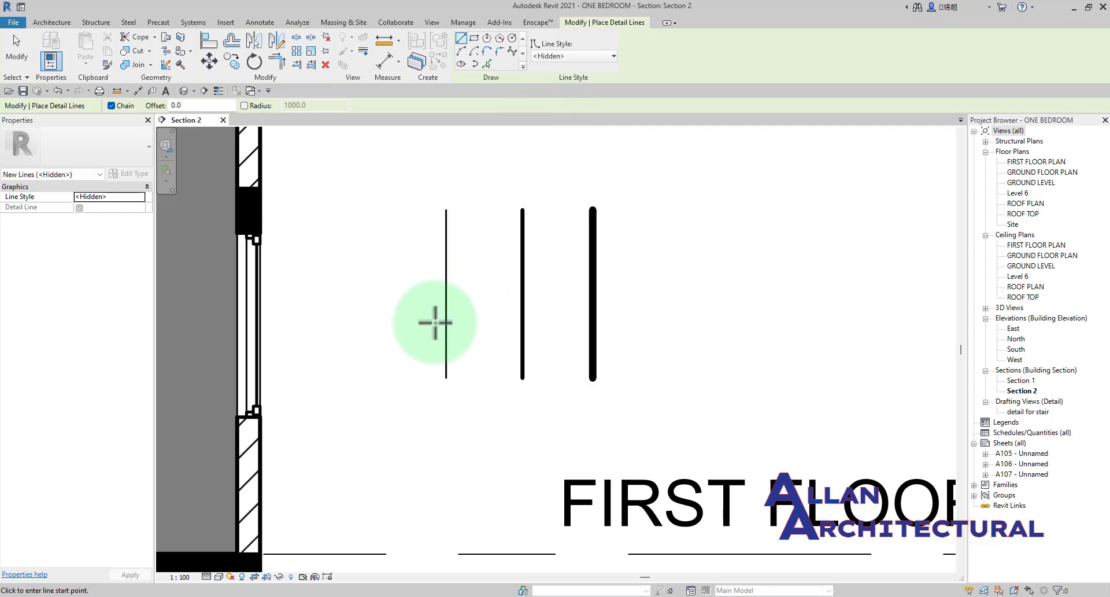
pyautogui.click(392, 378)
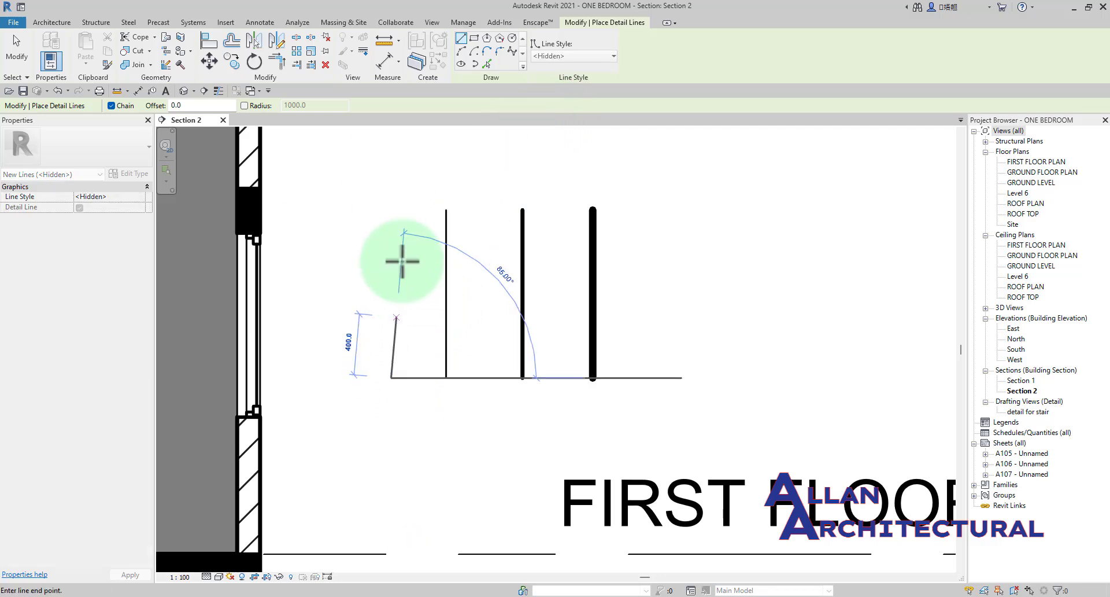
pyautogui.click(392, 200)
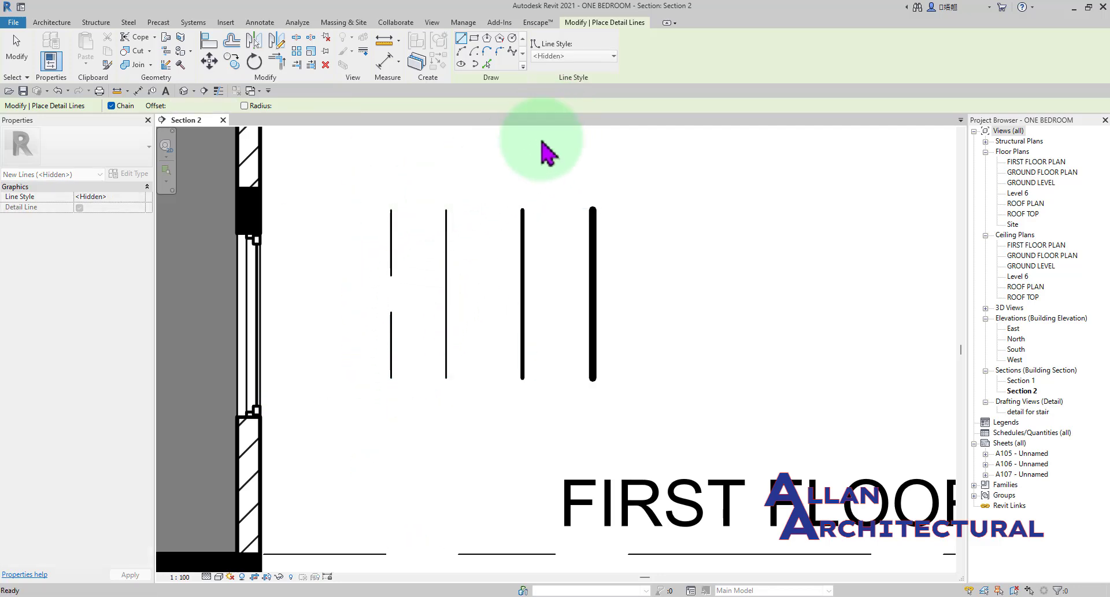
# Draw a vertical detail line about 1100 mm long in the Demolished style between the wall and the Hidden style line.
pyautogui.click(557, 58)
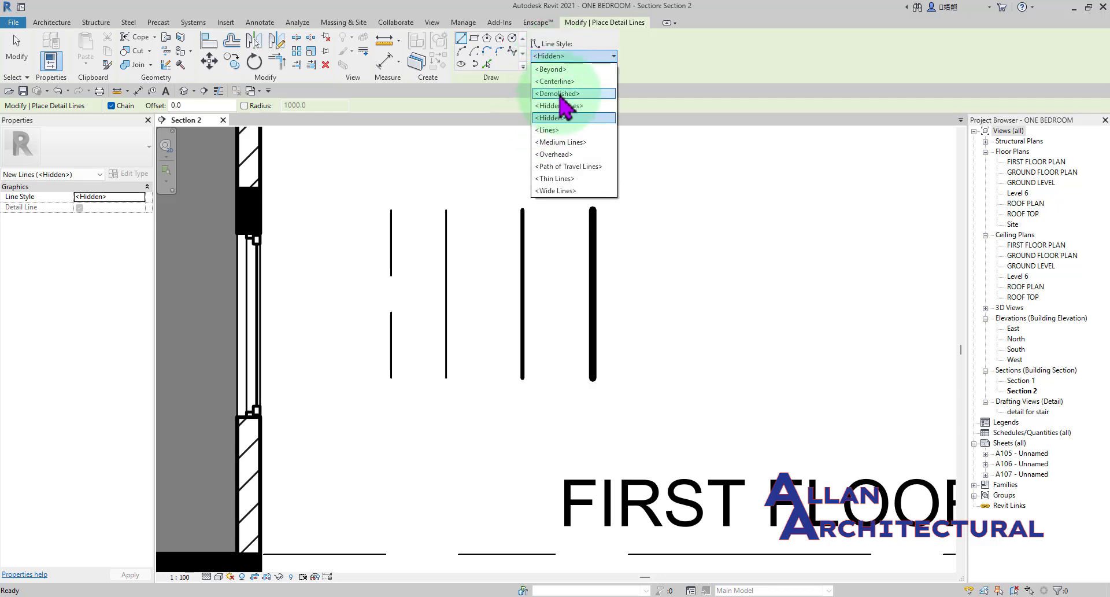
pyautogui.click(559, 95)
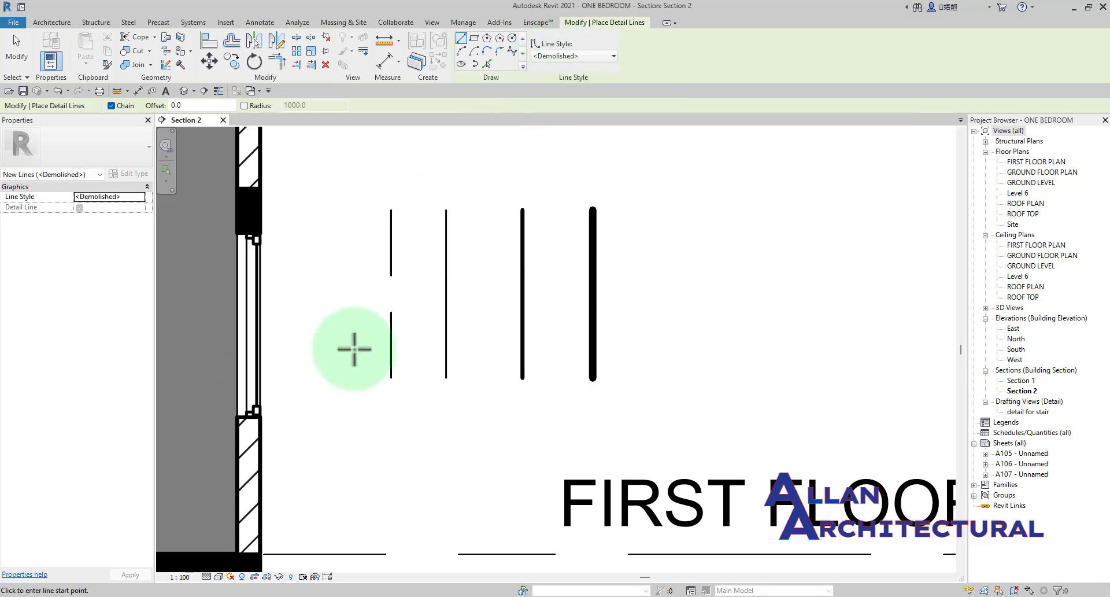
pyautogui.click(349, 380)
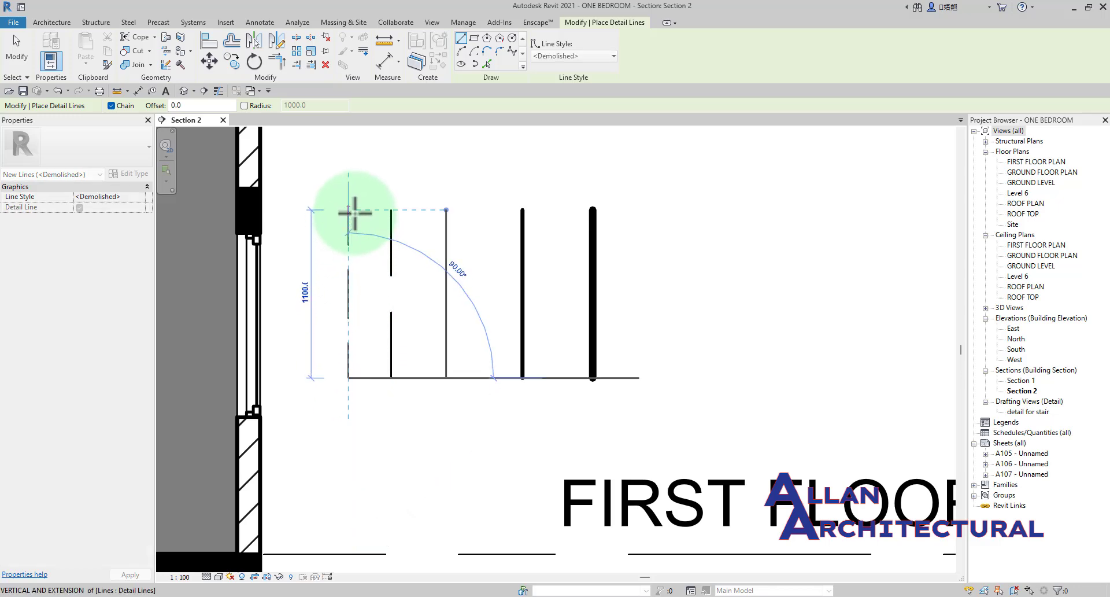
pyautogui.click(354, 213)
# Draw a vertical detail line about 1100 mm long in the Centerline style beyond the Wide Lines line, away from the building.
pyautogui.click(556, 56)
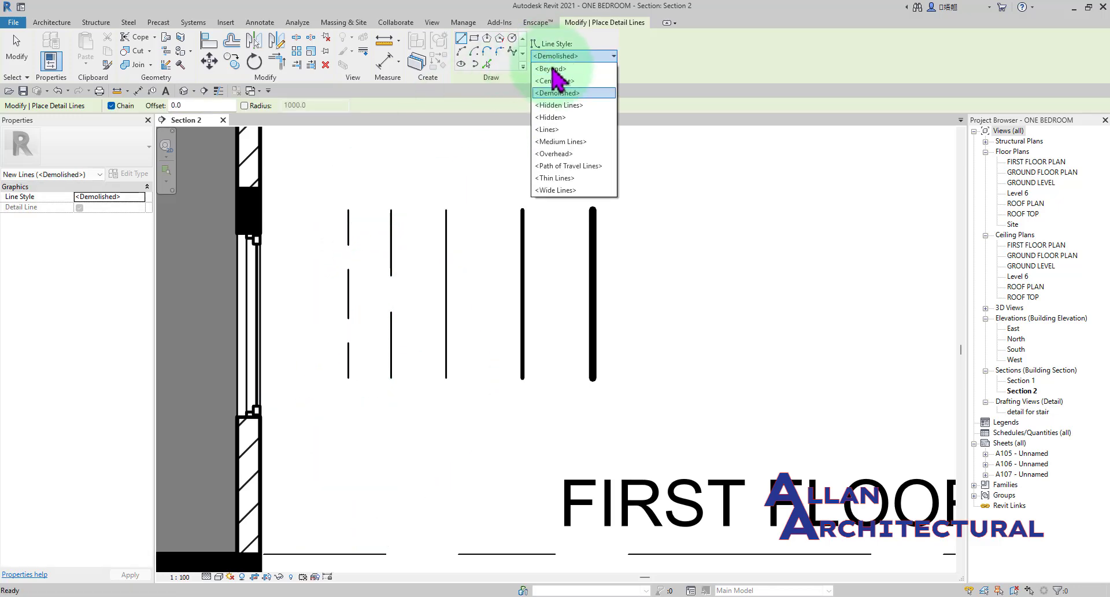
pyautogui.click(558, 81)
pyautogui.click(663, 378)
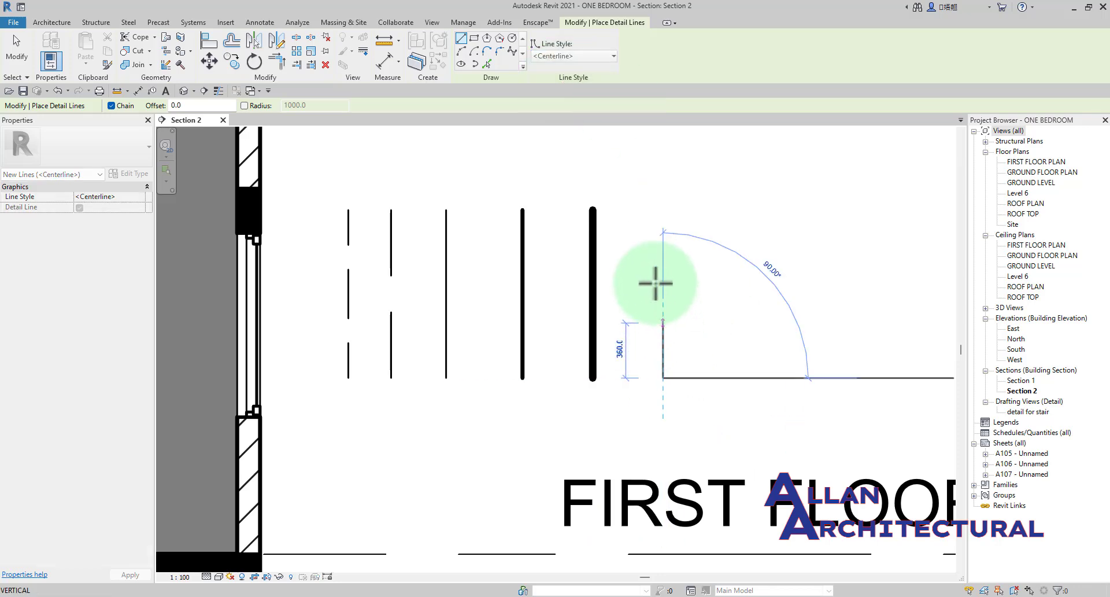
pyautogui.click(662, 212)
# Draw a vertical detail line about 1100 mm long in the Hidden Lines style beyond the Centerline one and end the command.
pyautogui.click(549, 53)
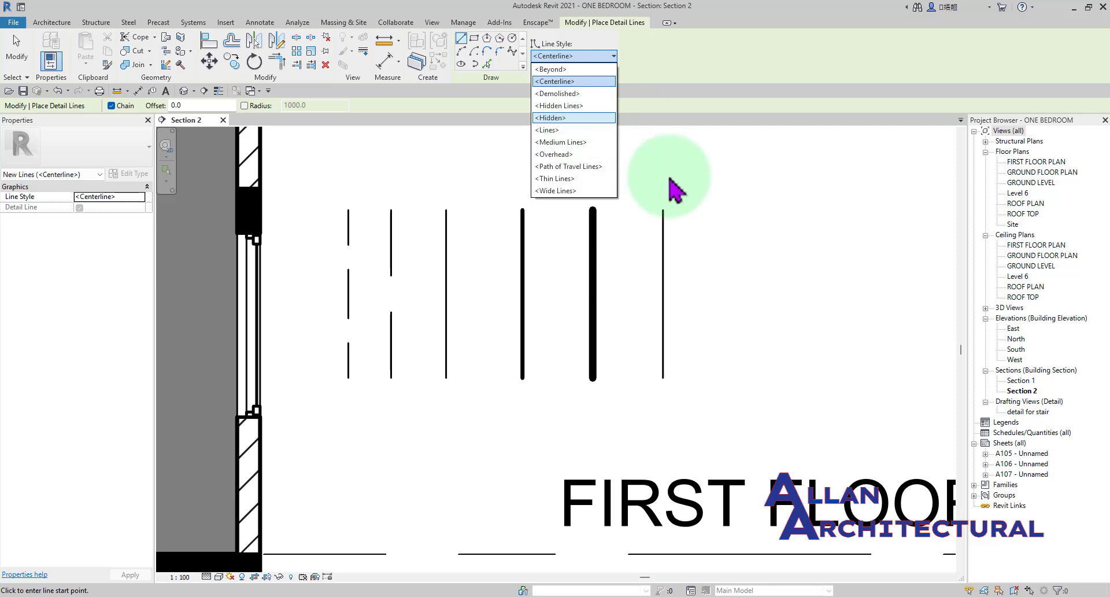
pyautogui.click(575, 107)
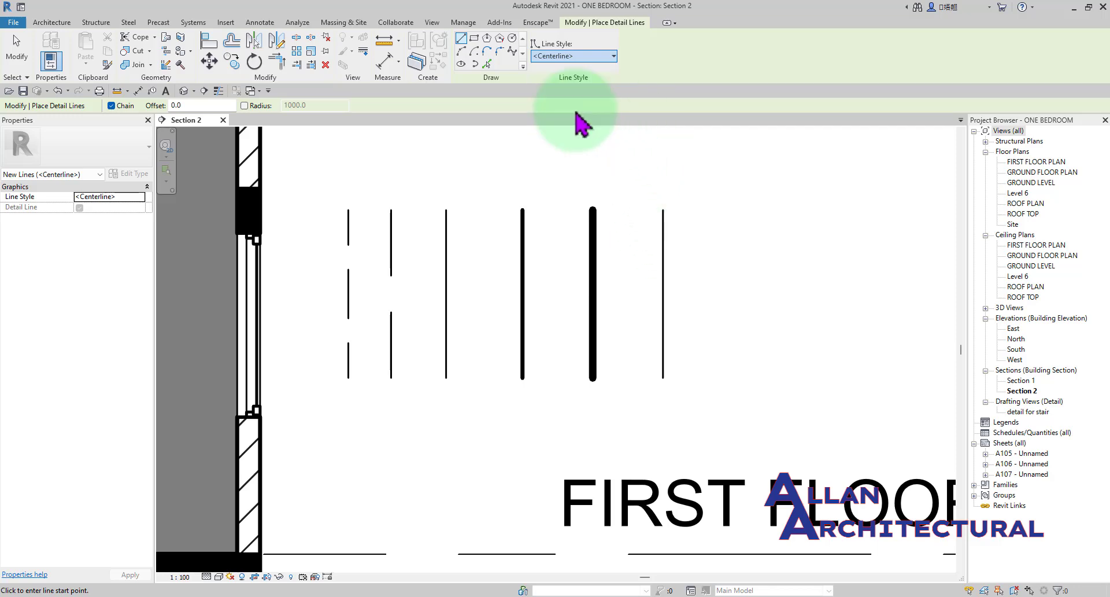
pyautogui.click(718, 377)
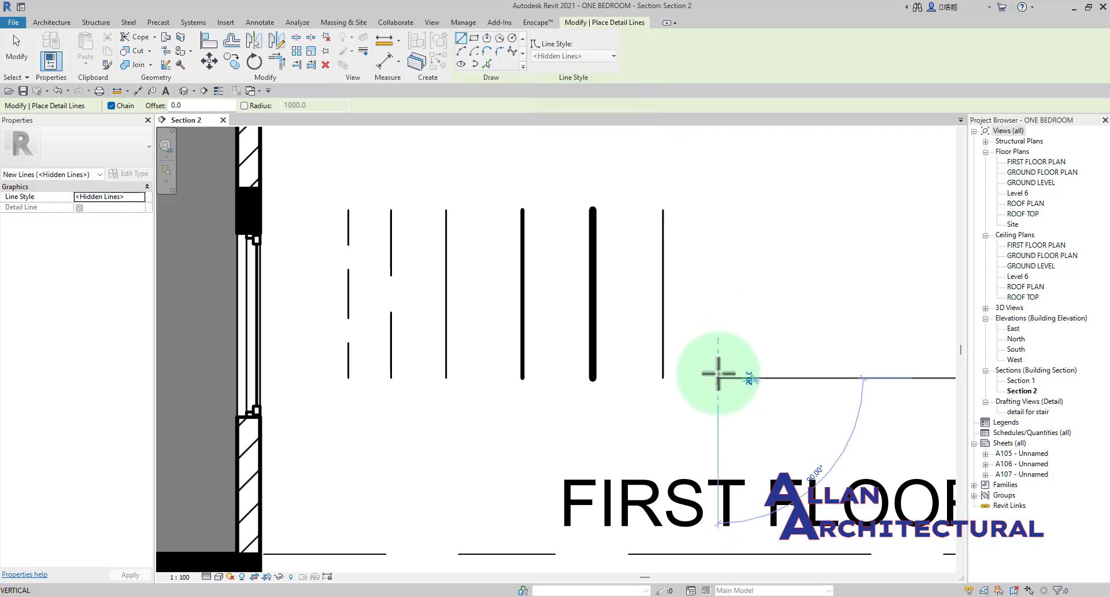
pyautogui.click(718, 210)
pyautogui.press('Escape')
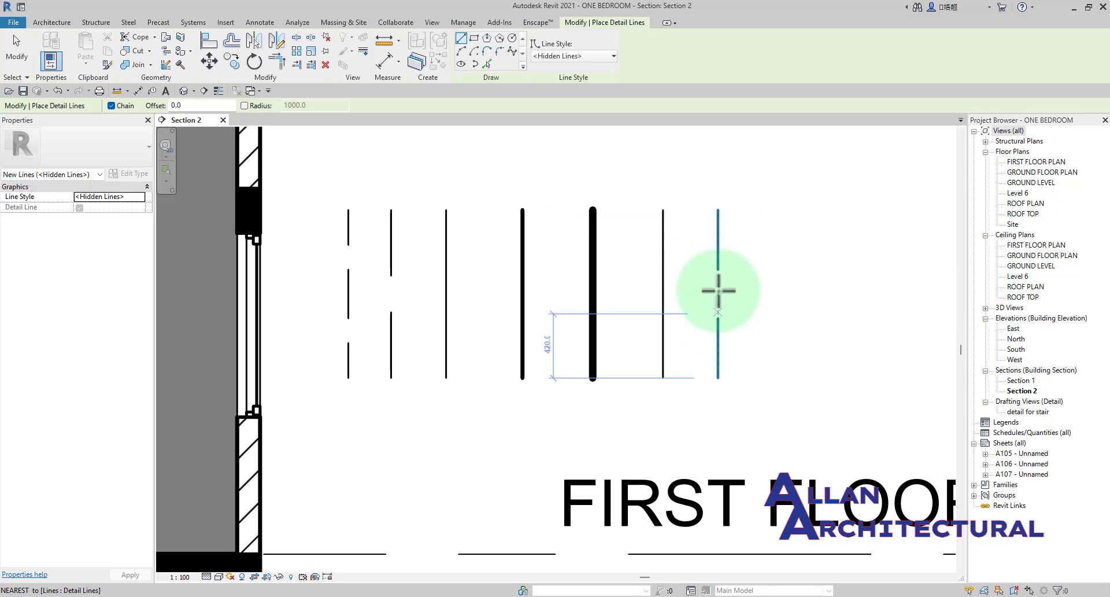
pyautogui.press('Escape')
pyautogui.click(296, 50)
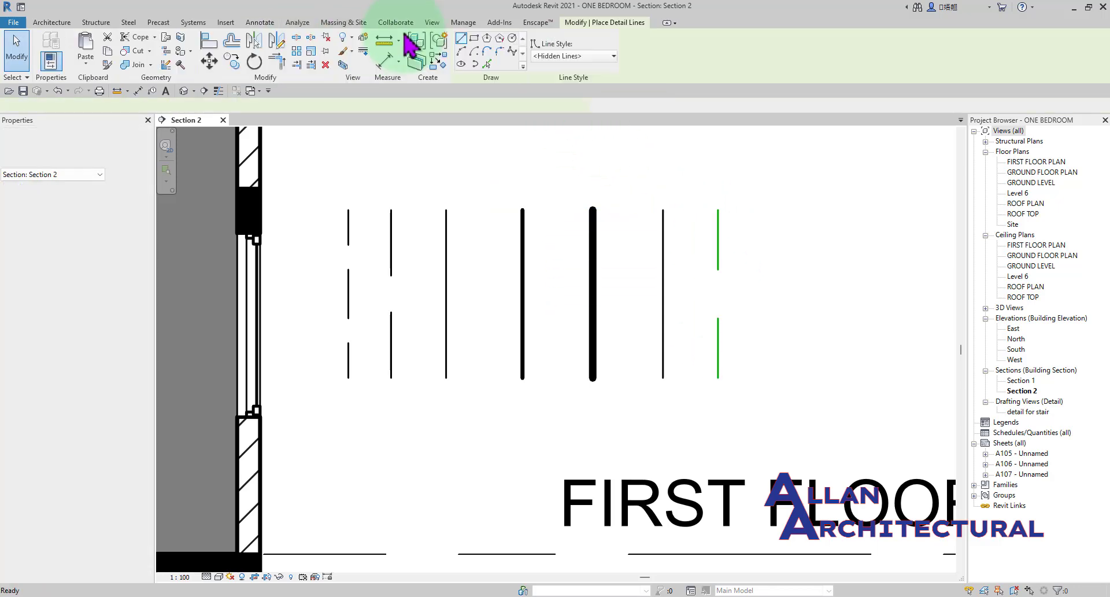
pyautogui.click(560, 56)
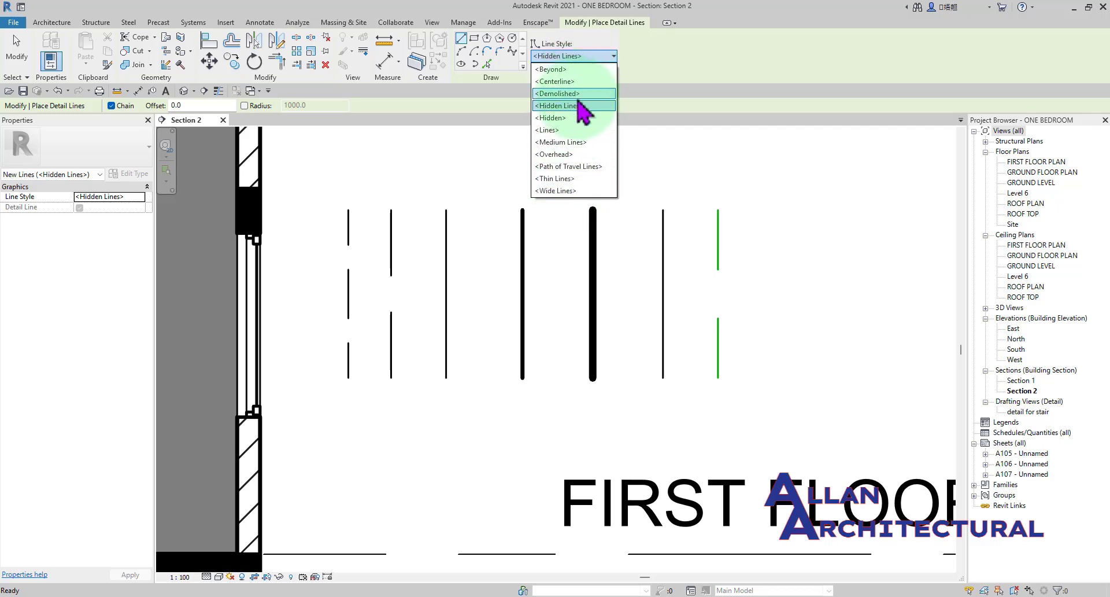
pyautogui.click(682, 154)
pyautogui.scroll(2, 600, 241)
pyautogui.press('Escape')
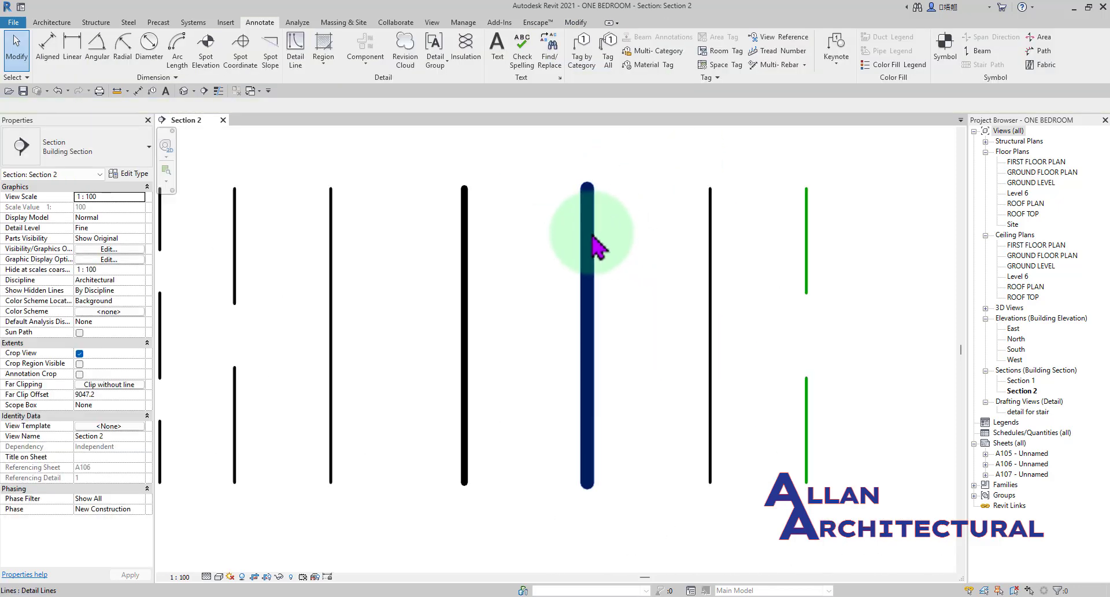
# Examine the row of vertical detail lines at different zoom levels to compare their line weights and patterns.
pyautogui.scroll(-2, 586, 234)
pyautogui.moveTo(438, 229); pyautogui.dragTo(488, 226, button='middle')
pyautogui.scroll(-1, 342, 236)
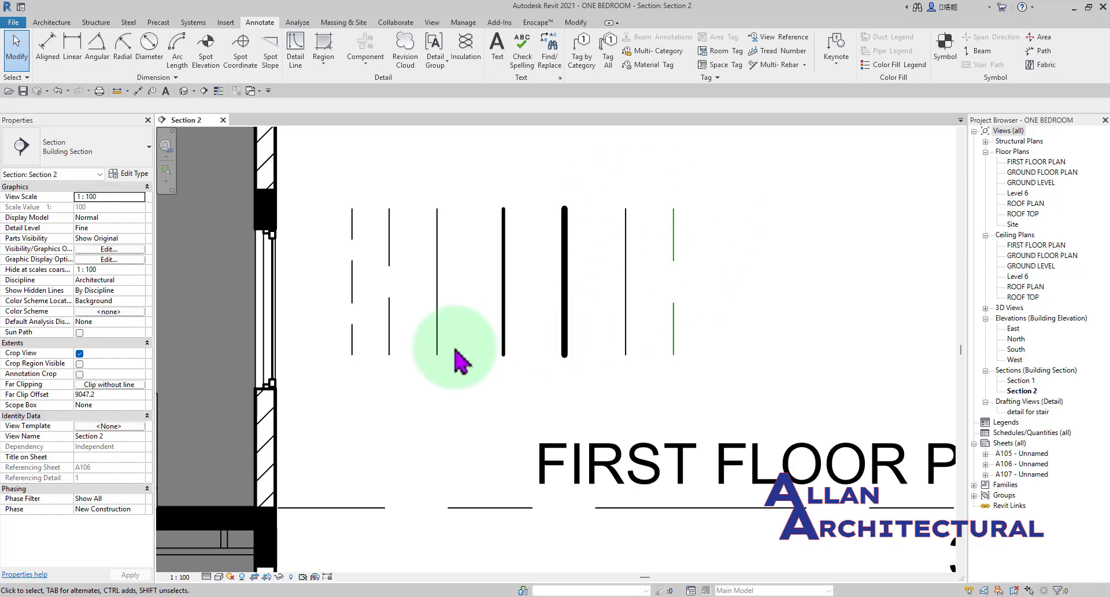
pyautogui.scroll(2, 510, 268)
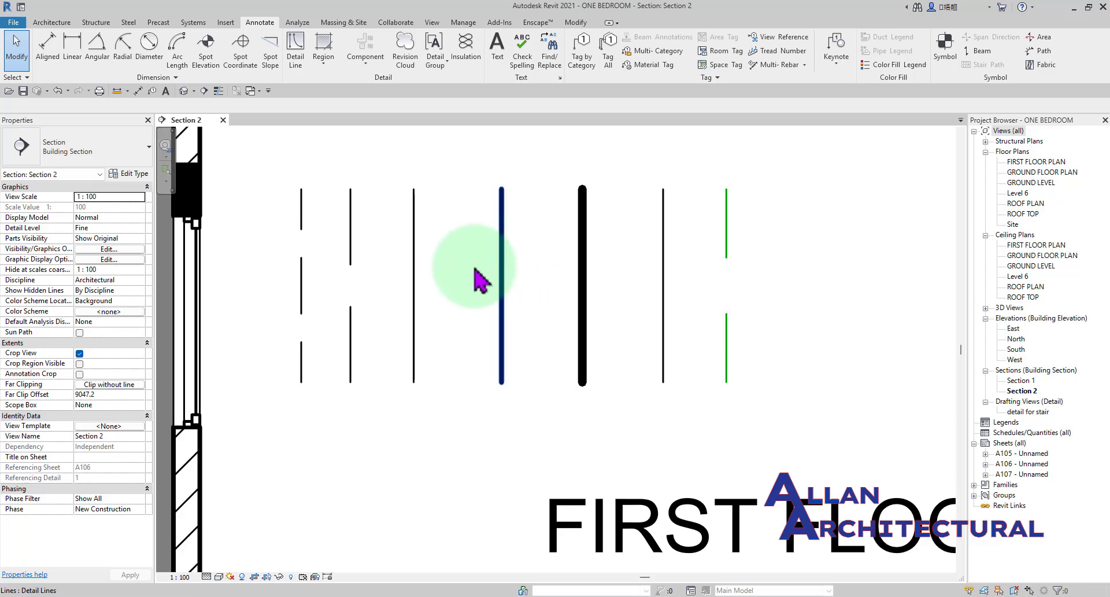
pyautogui.scroll(-3, 428, 269)
pyautogui.moveTo(428, 269); pyautogui.dragTo(566, 269, button='middle')
pyautogui.scroll(2, 710, 283)
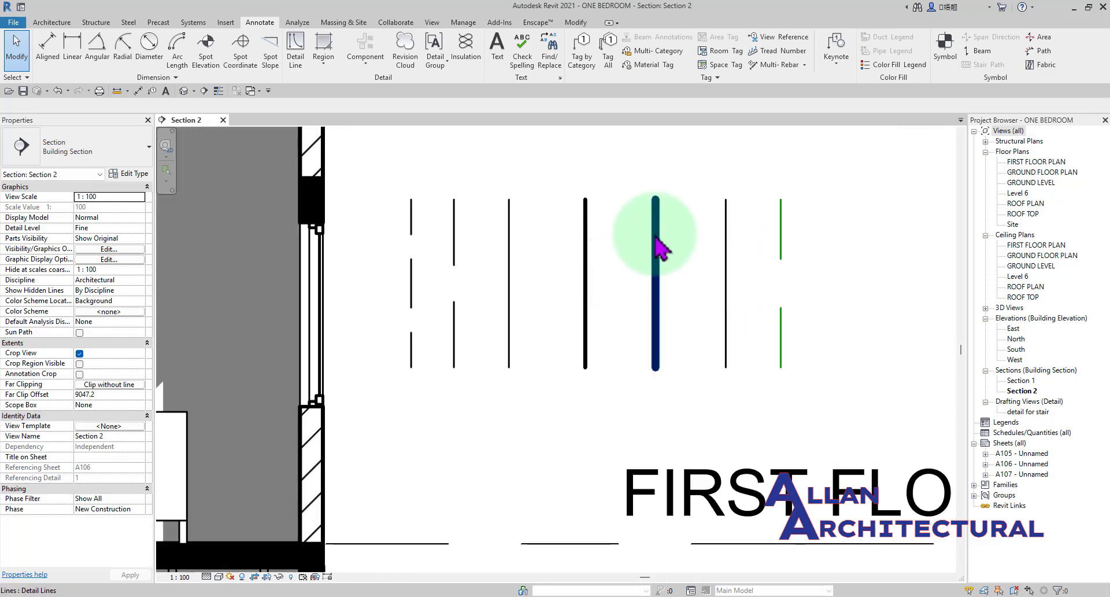
pyautogui.moveTo(659, 226); pyautogui.dragTo(566, 236, button='middle')
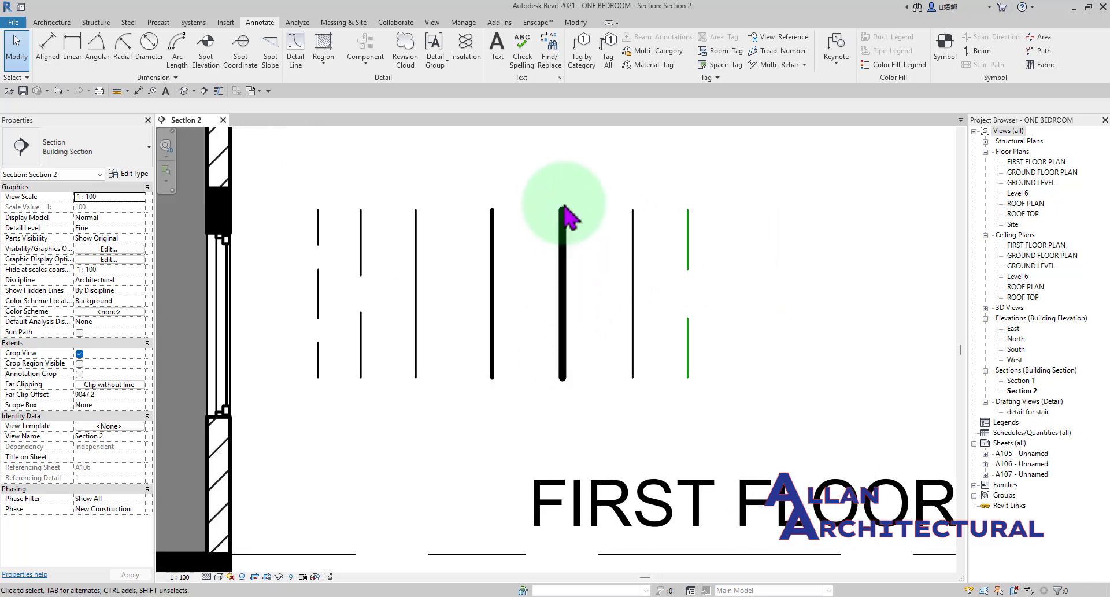
pyautogui.scroll(-1, 745, 237)
pyautogui.moveTo(745, 229); pyautogui.dragTo(710, 236, button='middle')
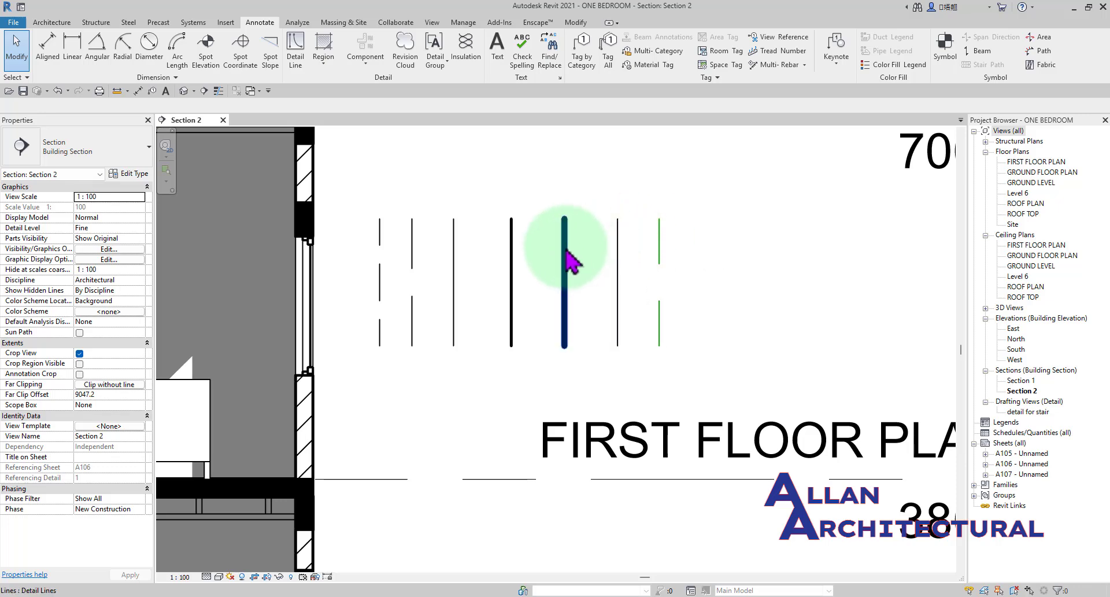
# Override the Wide Lines detail line's graphics in this view by element, setting its projection line color to Red.
pyautogui.rightClick(564, 251)
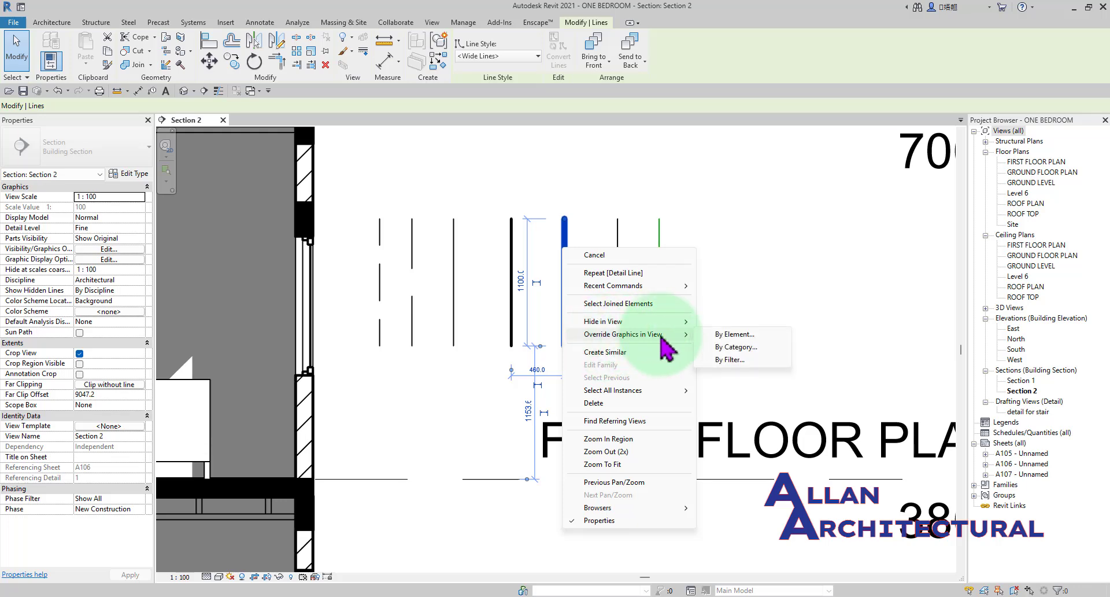
pyautogui.click(736, 334)
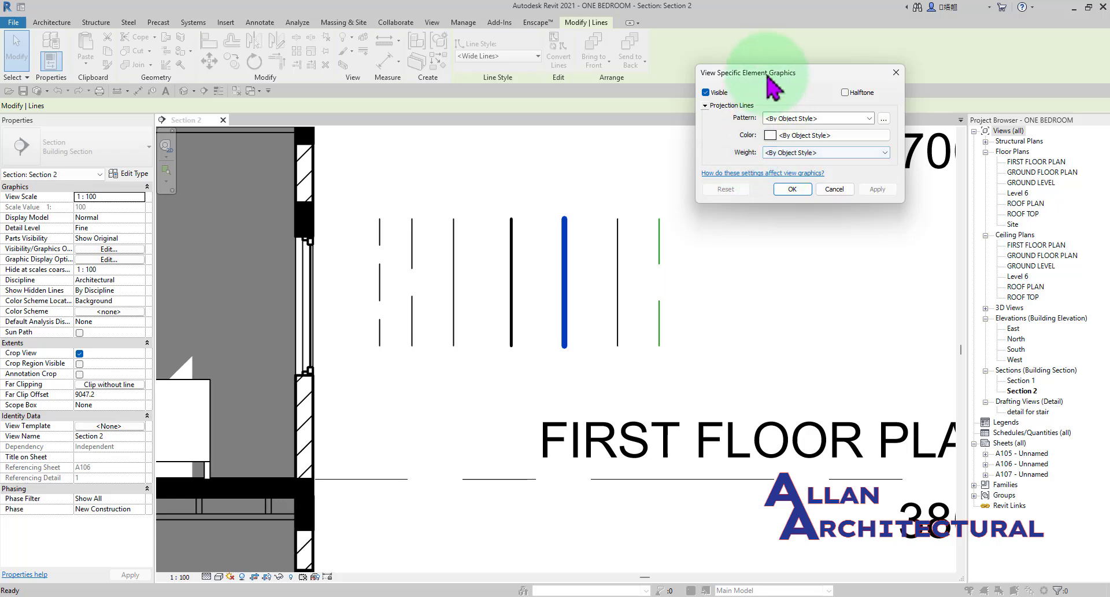
pyautogui.moveTo(781, 74); pyautogui.dragTo(751, 78)
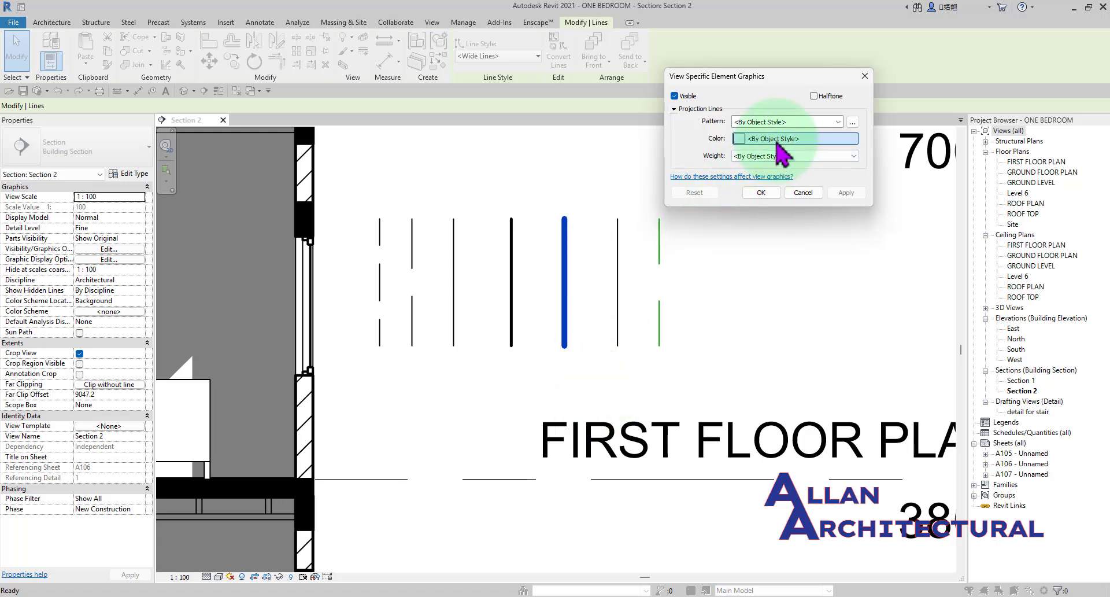
pyautogui.click(777, 144)
pyautogui.click(663, 151)
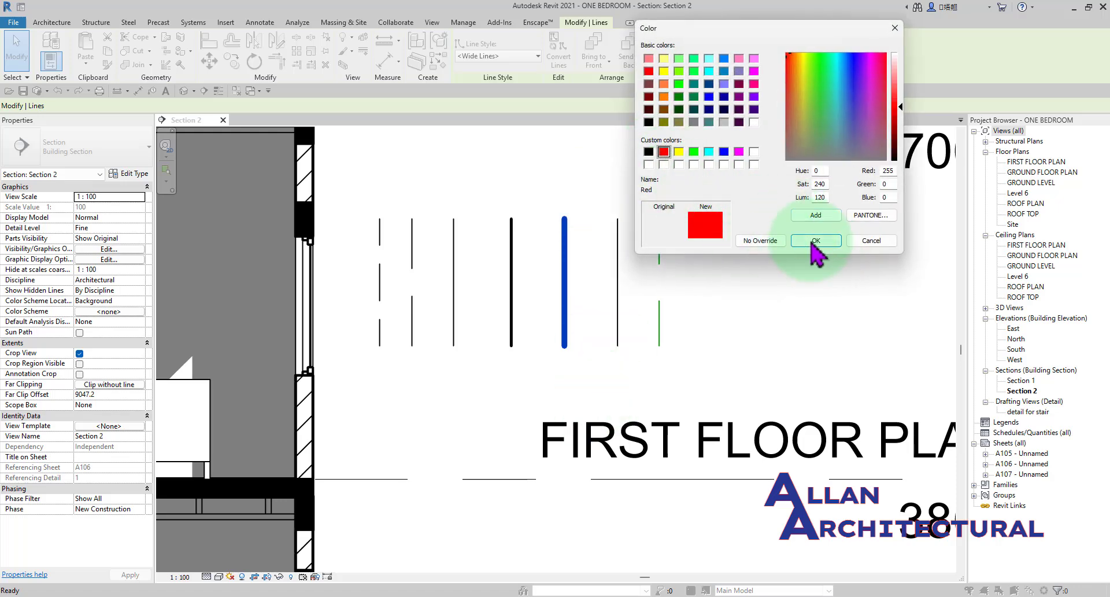
pyautogui.click(813, 242)
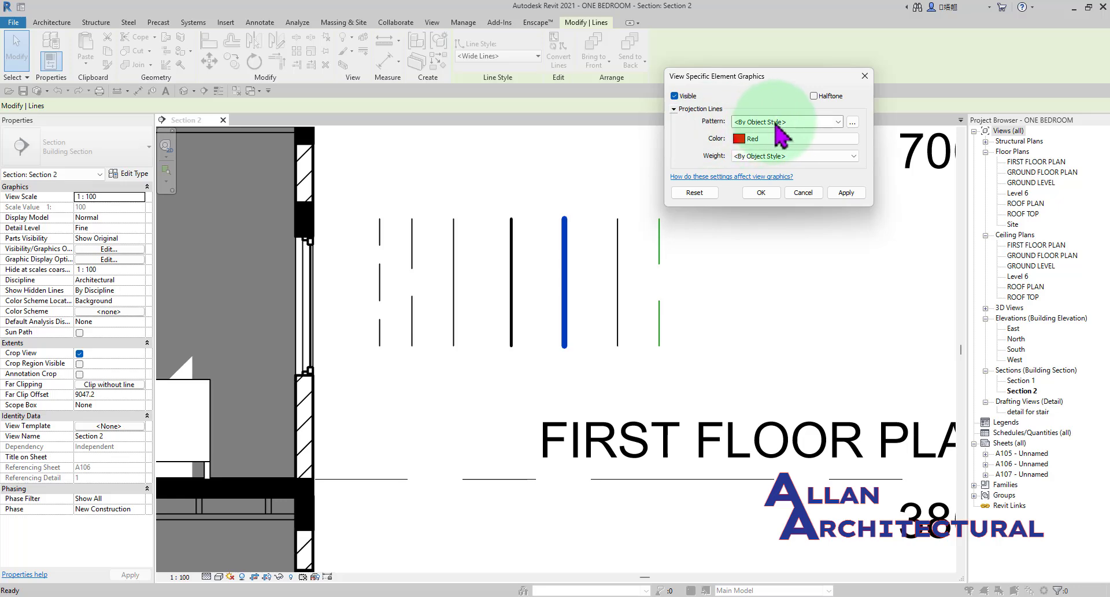
pyautogui.click(853, 123)
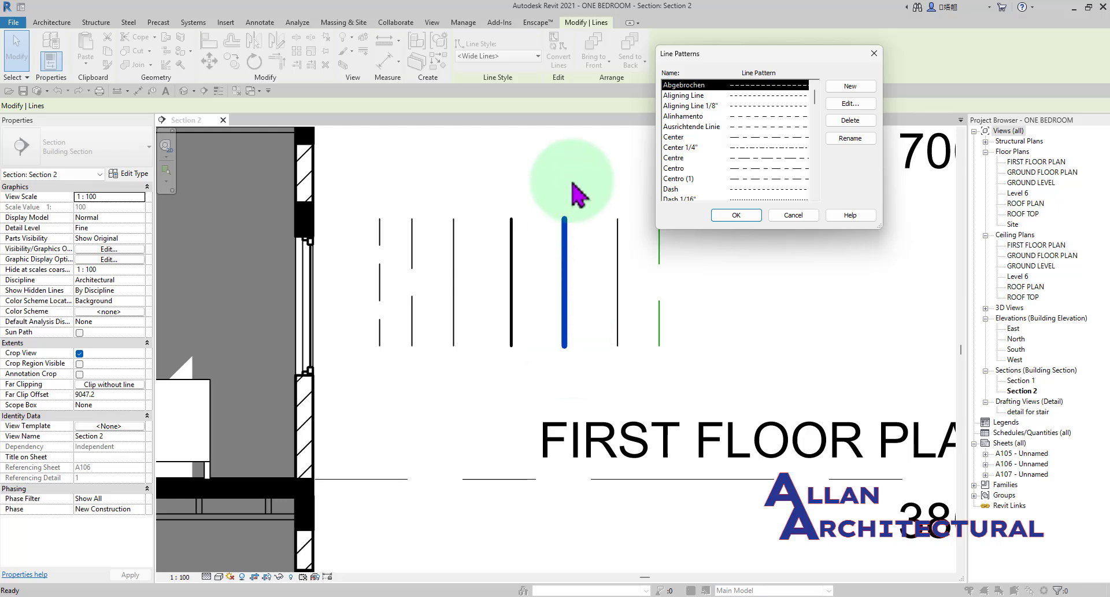
pyautogui.scroll(-2, 739, 137)
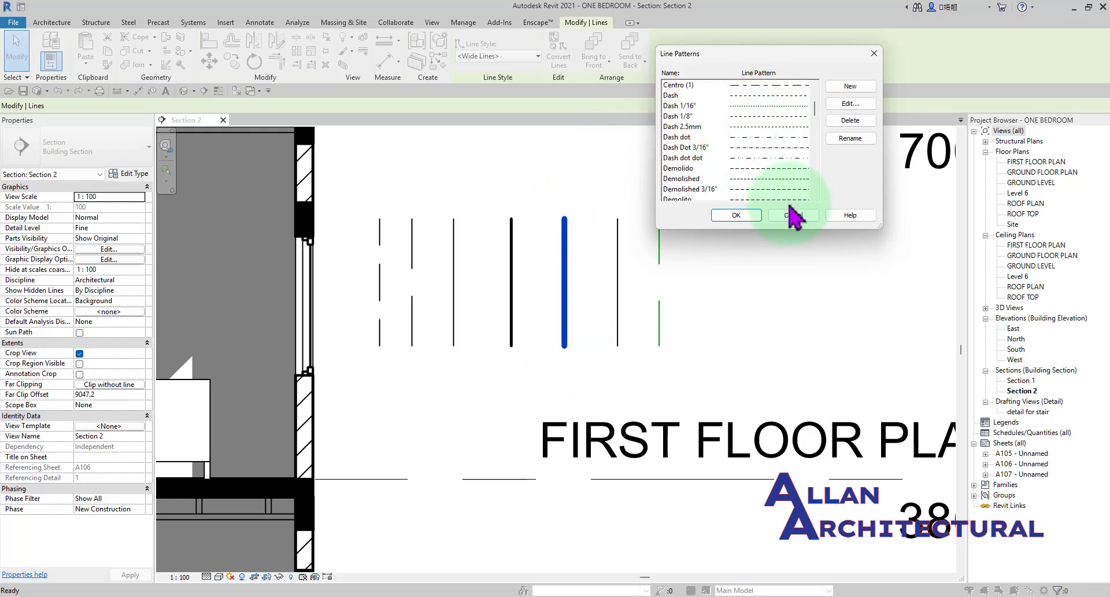
pyautogui.click(795, 215)
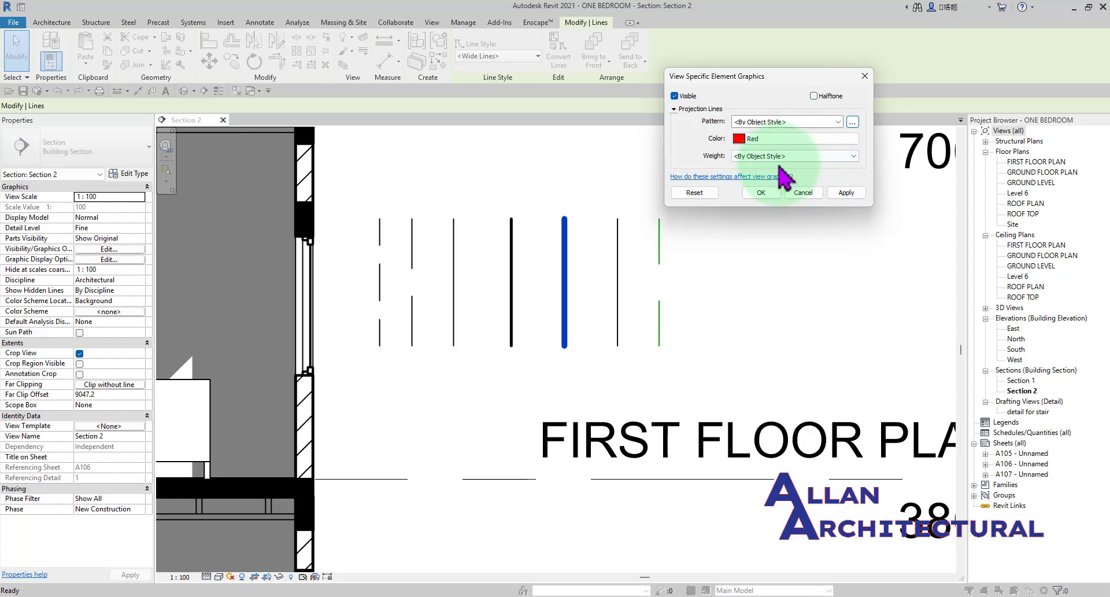
# Set the Wide Lines detail line's projection line weight override to 8, apply it and deselect the line.
pyautogui.click(778, 160)
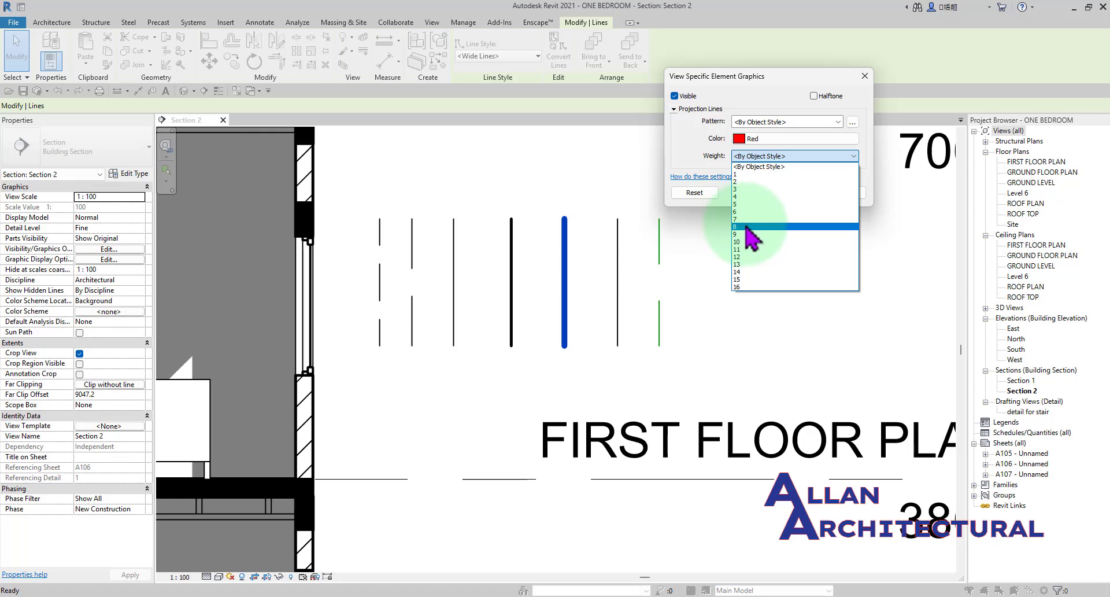
pyautogui.click(746, 227)
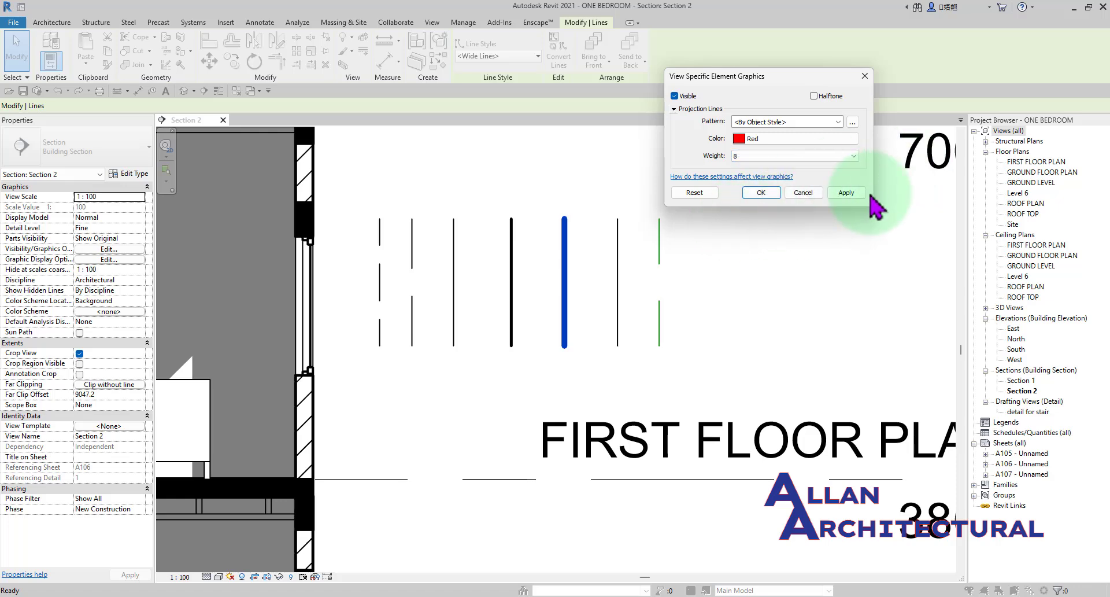
pyautogui.click(861, 195)
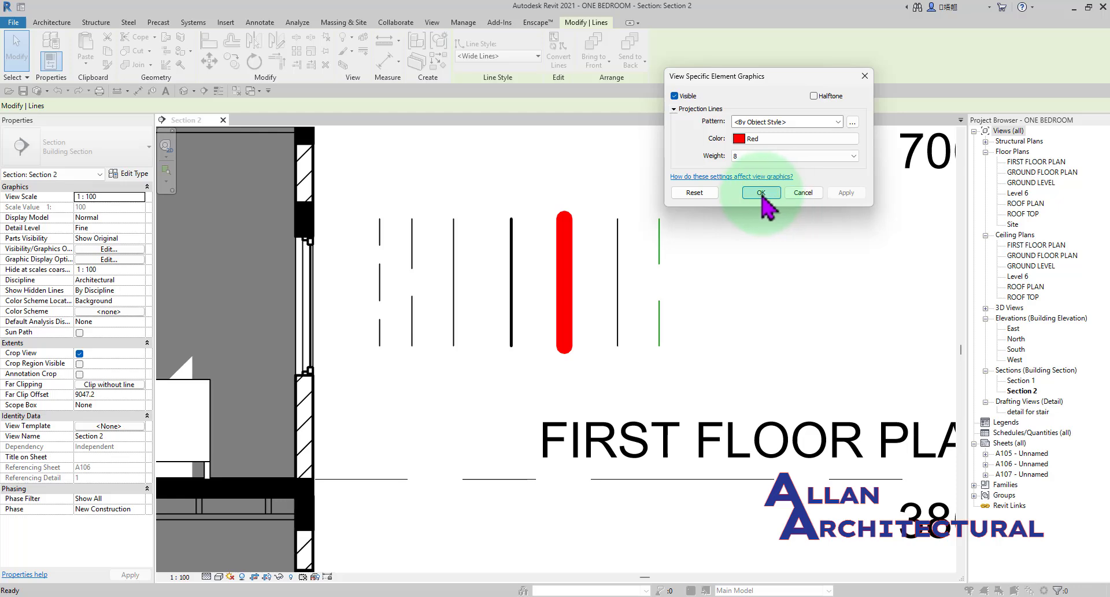
pyautogui.click(762, 194)
pyautogui.click(734, 298)
# Compare the overridden line with the other detail lines and review the line styles offered by the Detail Line command, leaving without drawing.
pyautogui.scroll(-3, 665, 275)
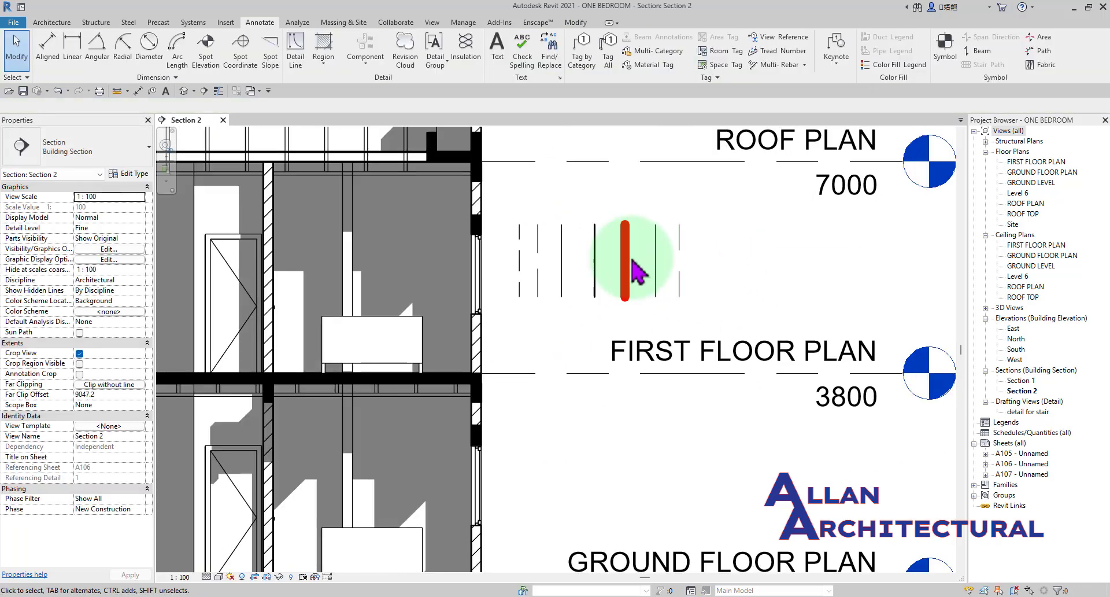
pyautogui.scroll(3, 601, 284)
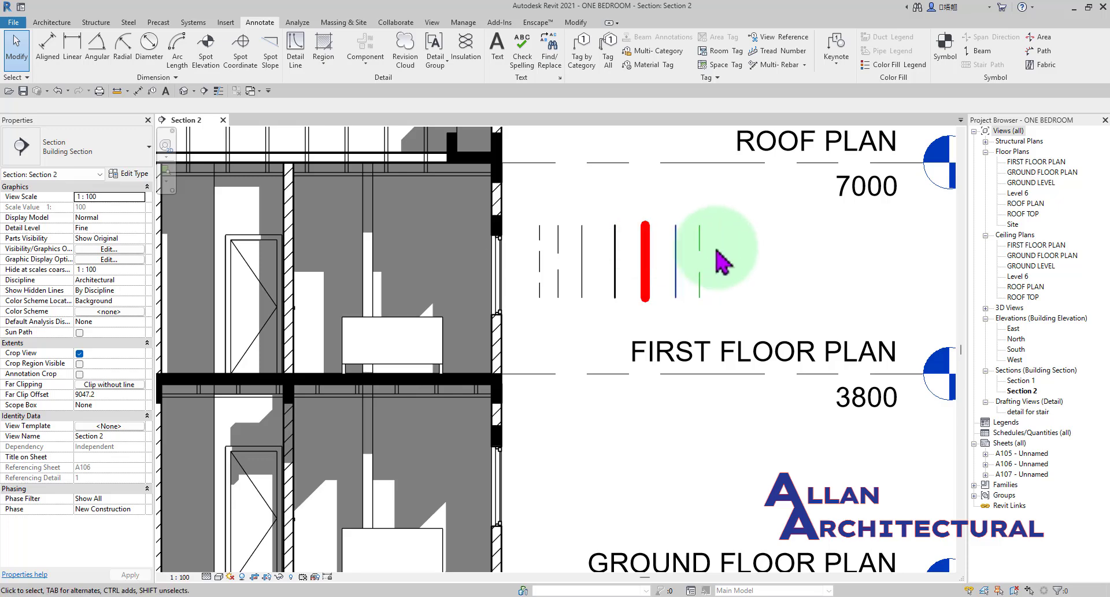
pyautogui.scroll(2, 545, 254)
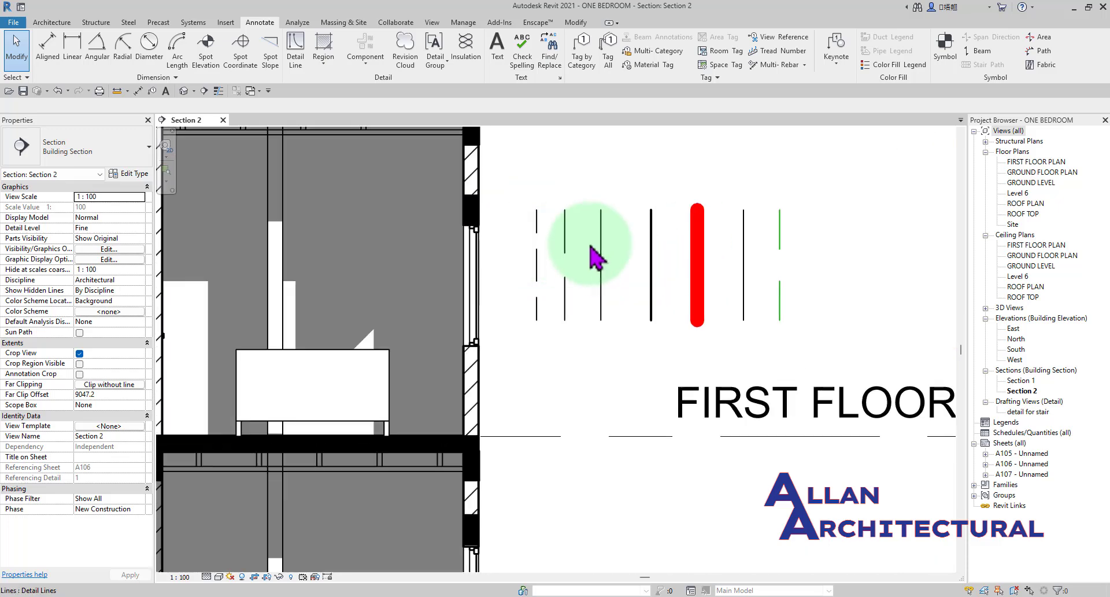
pyautogui.scroll(-2, 613, 266)
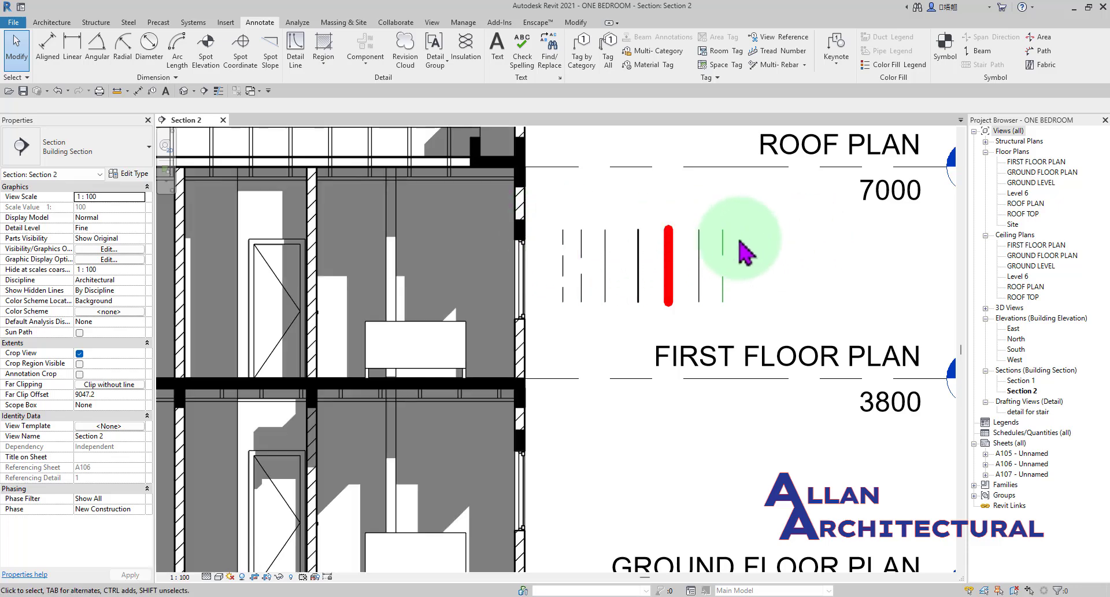
pyautogui.scroll(-1, 544, 243)
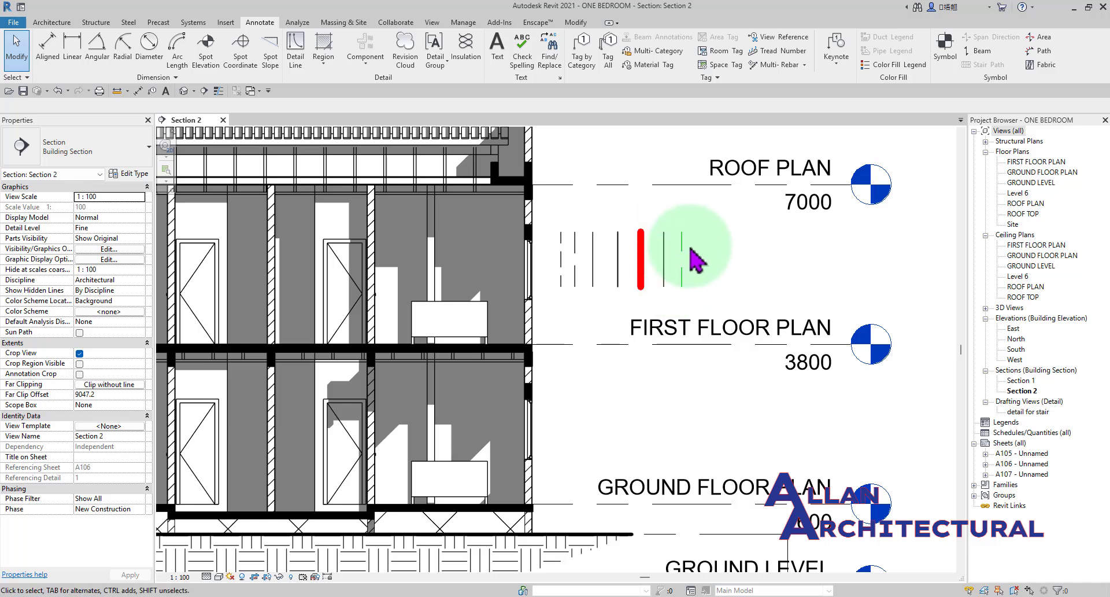
pyautogui.scroll(3, 694, 269)
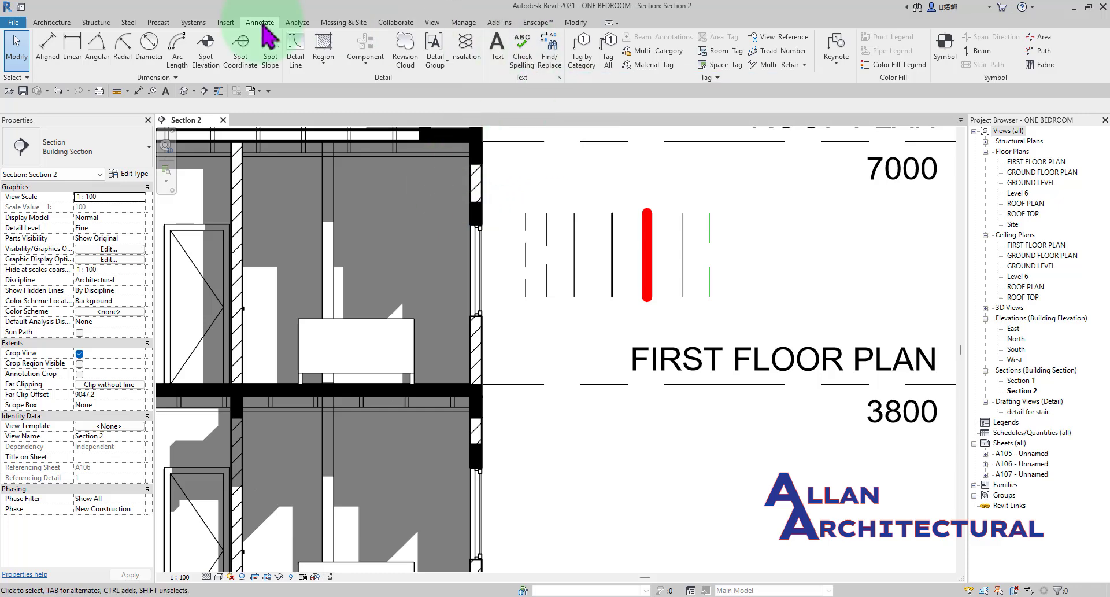
pyautogui.click(296, 55)
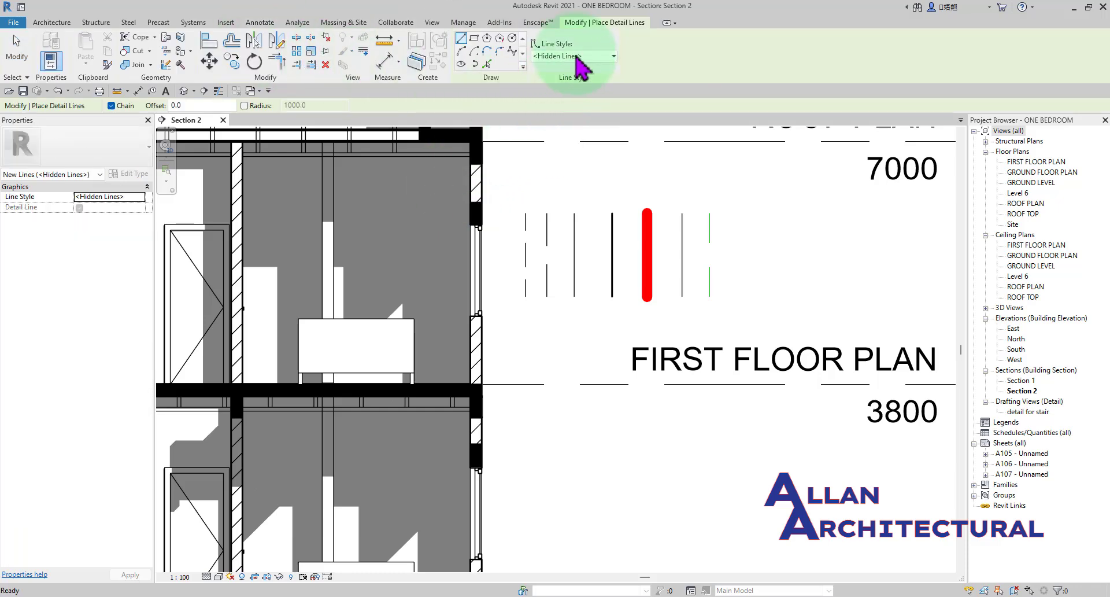
pyautogui.click(576, 55)
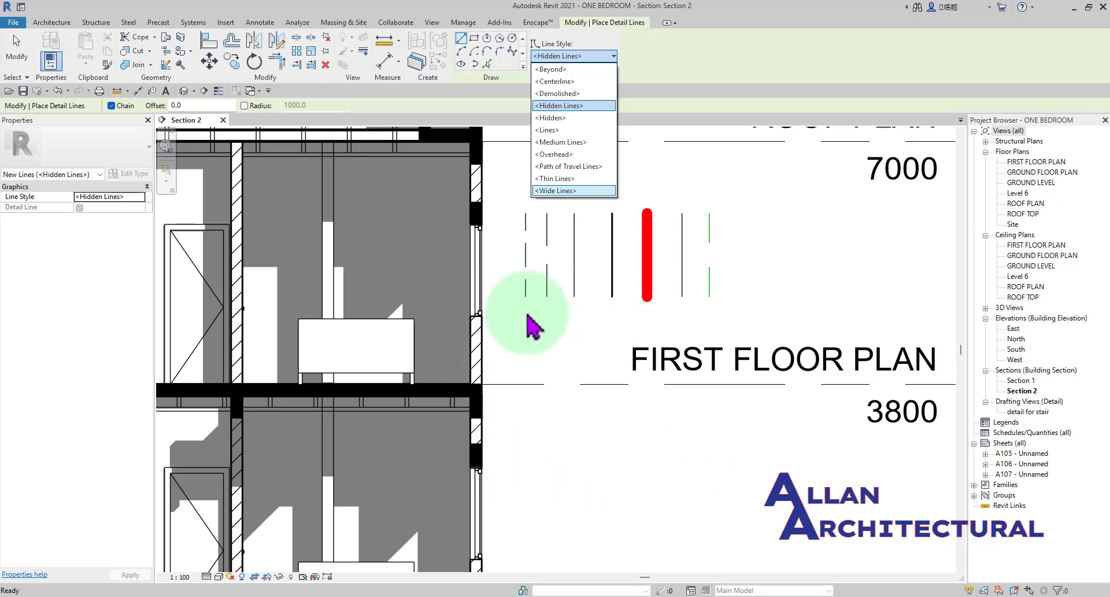
pyautogui.press('Escape')
pyautogui.press('Escape')
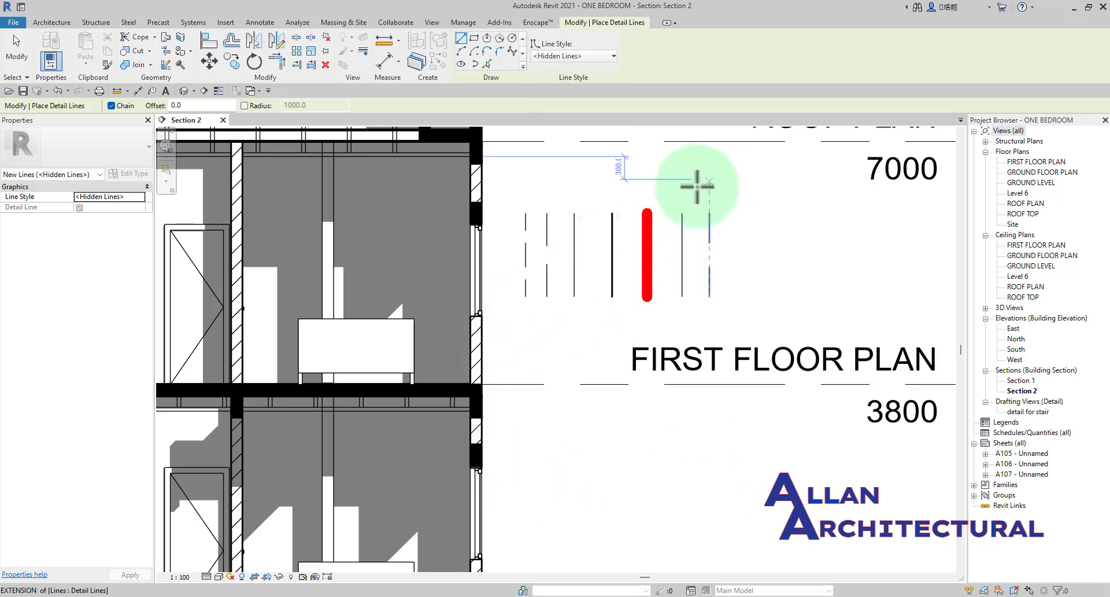
pyautogui.scroll(-2, 682, 188)
pyautogui.moveTo(655, 197); pyautogui.dragTo(514, 211, button='middle')
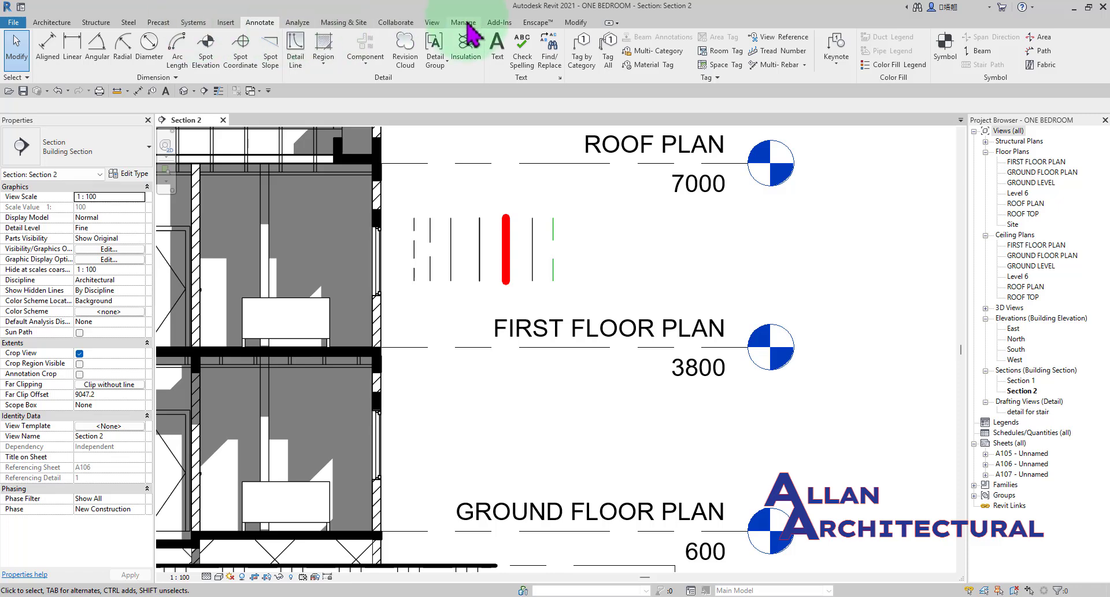
# Create a new line style named ALLAN as a subcategory of Lines in the project's line style settings.
pyautogui.click(463, 23)
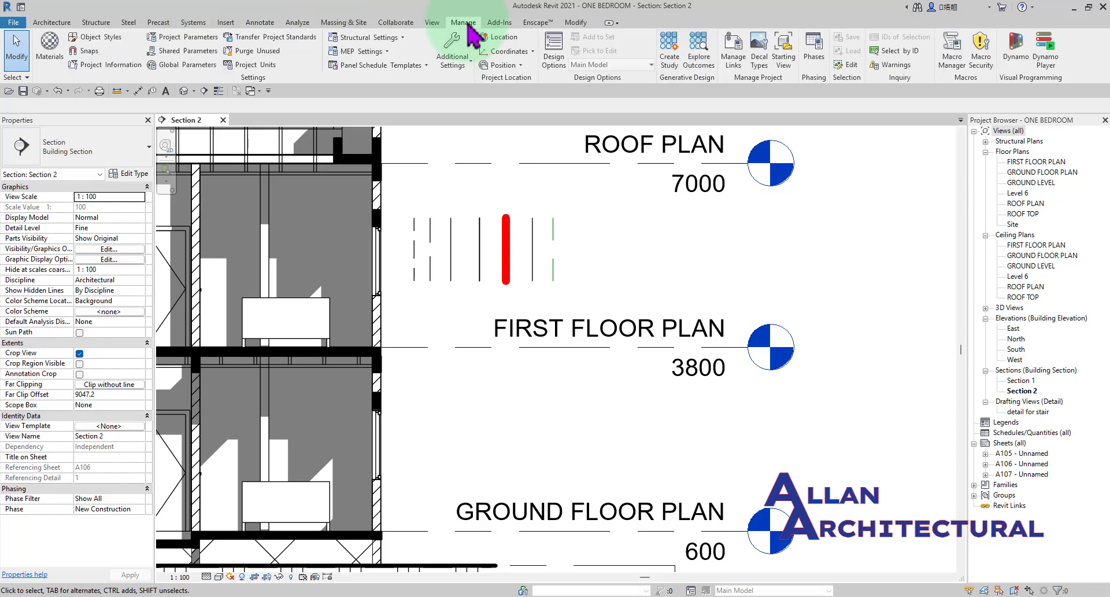
pyautogui.click(453, 62)
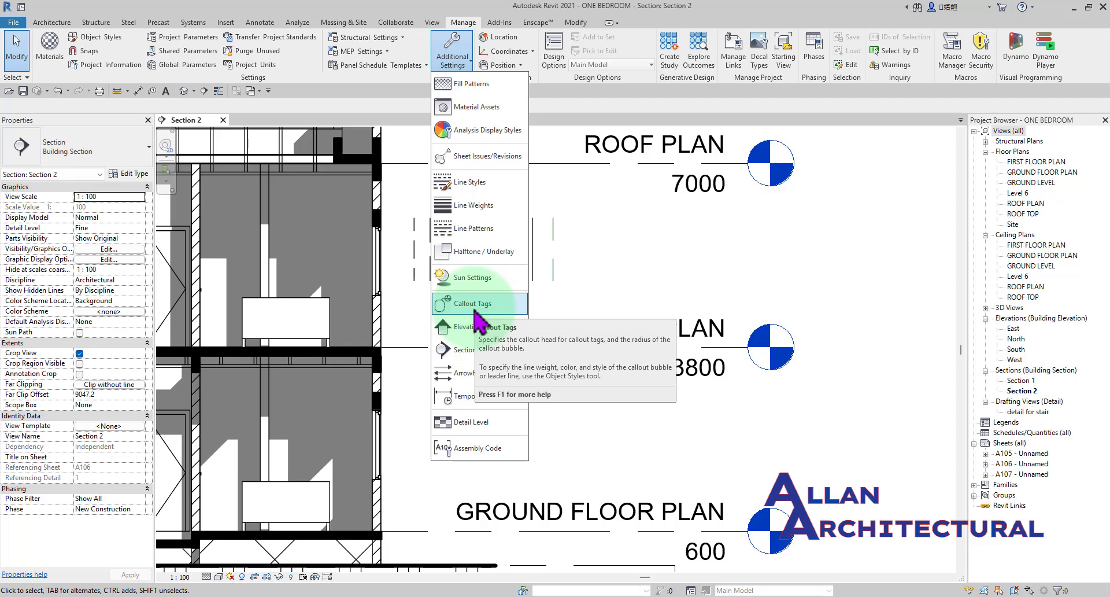
pyautogui.click(470, 182)
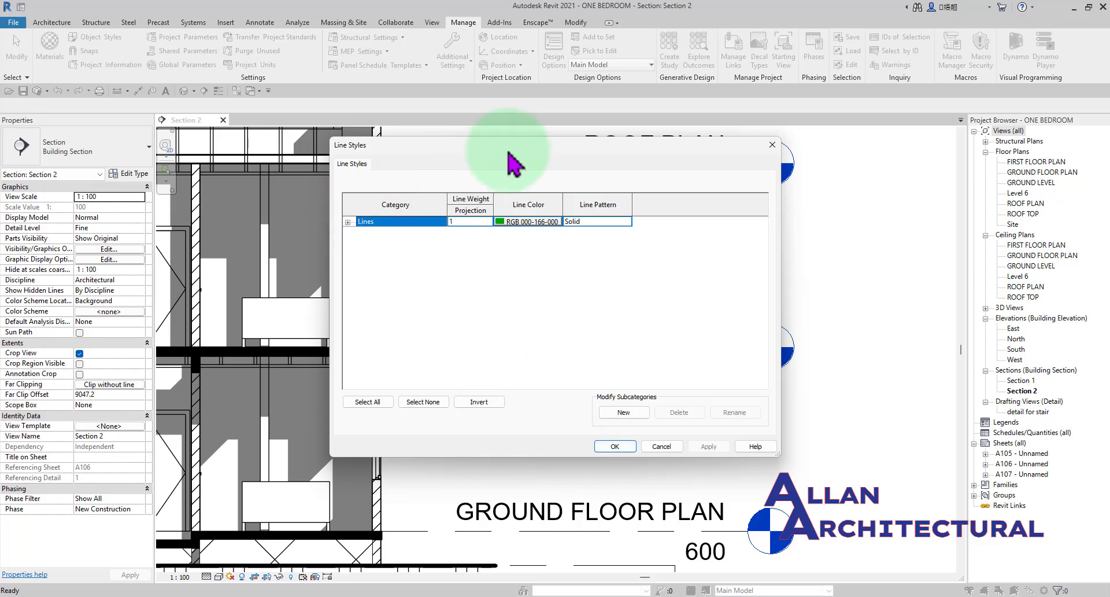
pyautogui.moveTo(510, 152); pyautogui.dragTo(473, 87)
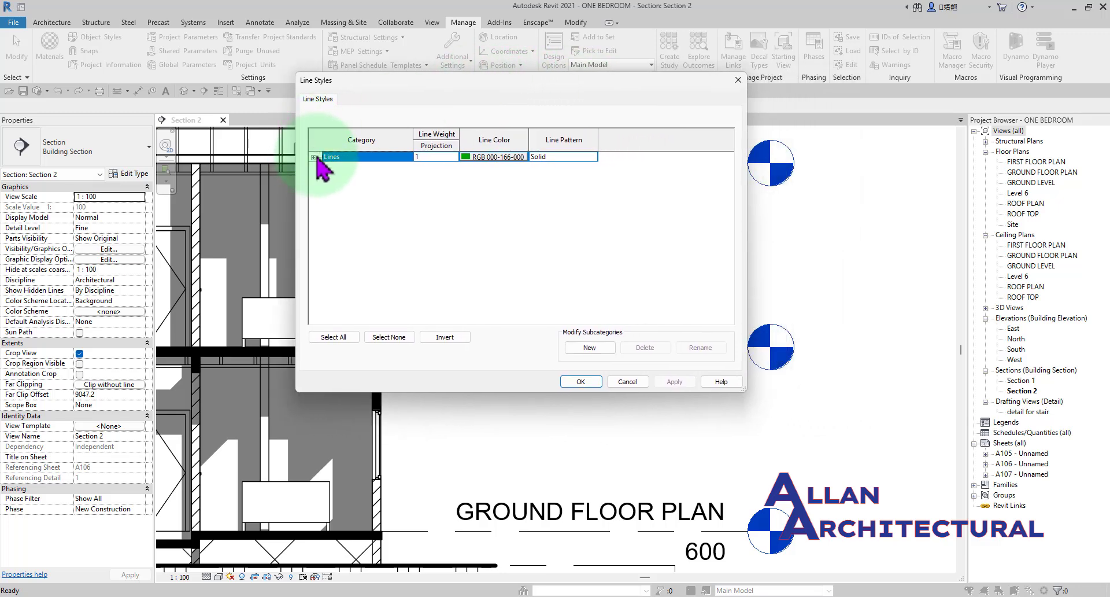
pyautogui.click(314, 158)
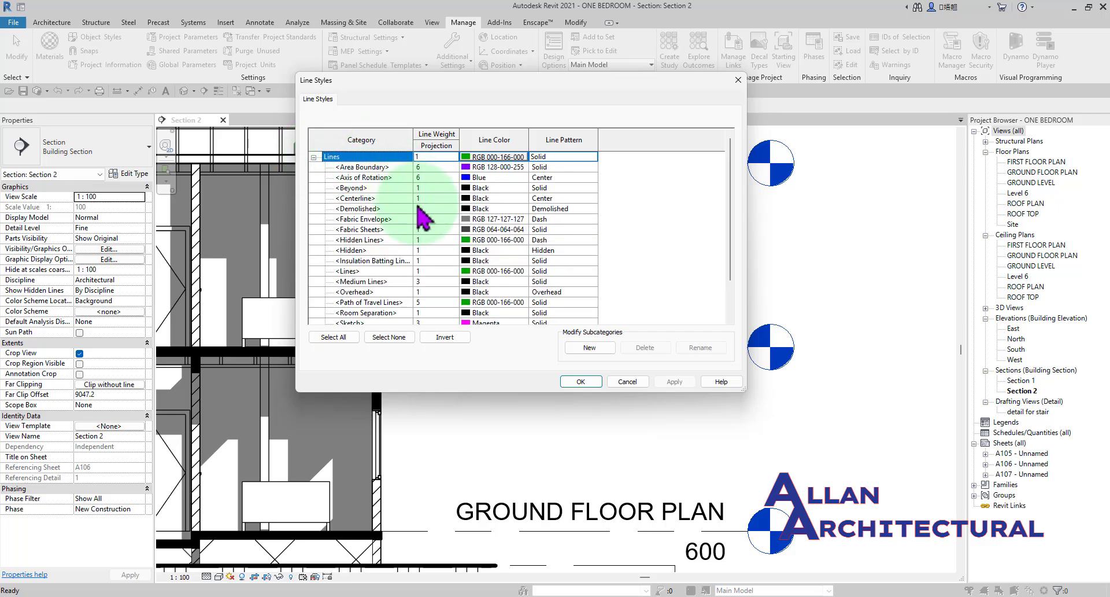
pyautogui.scroll(-4, 414, 202)
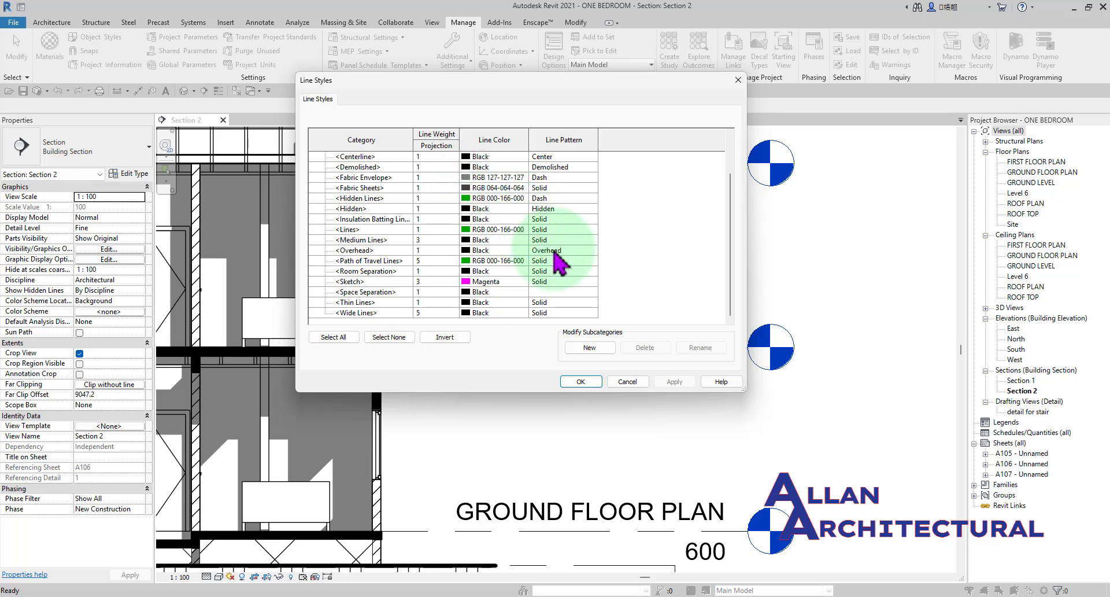
pyautogui.click(590, 348)
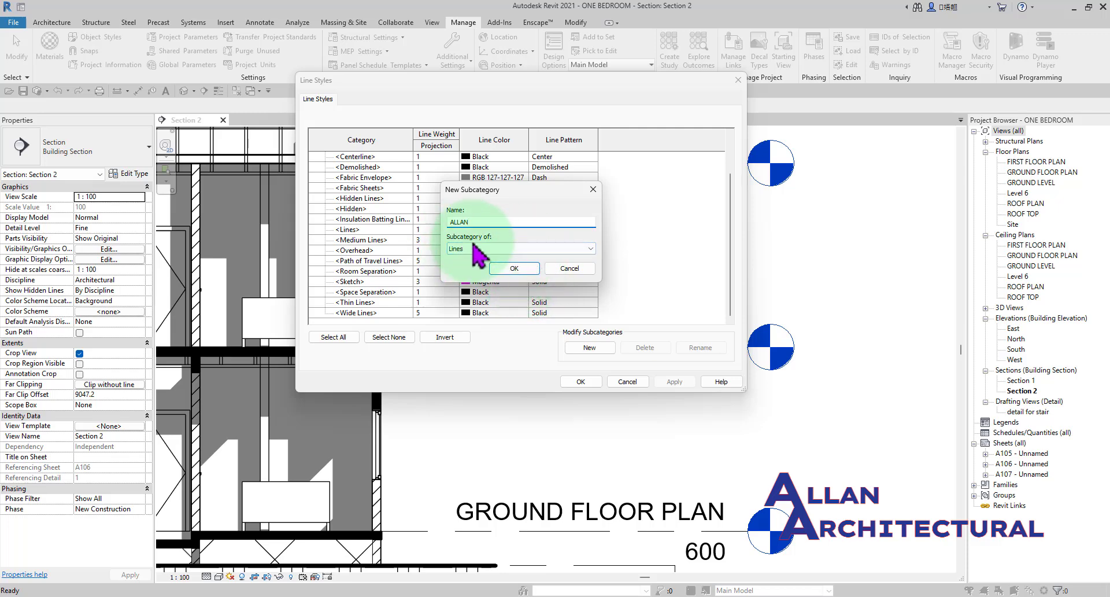
pyautogui.click(514, 268)
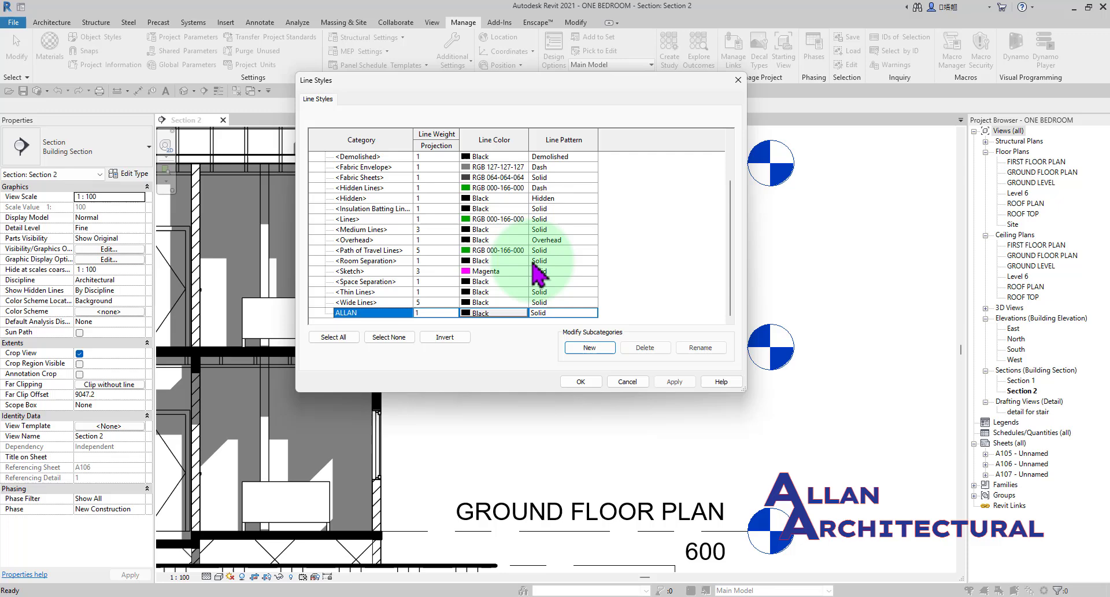
# Set the ALLAN line style's projection line weight to 7.
pyautogui.click(422, 315)
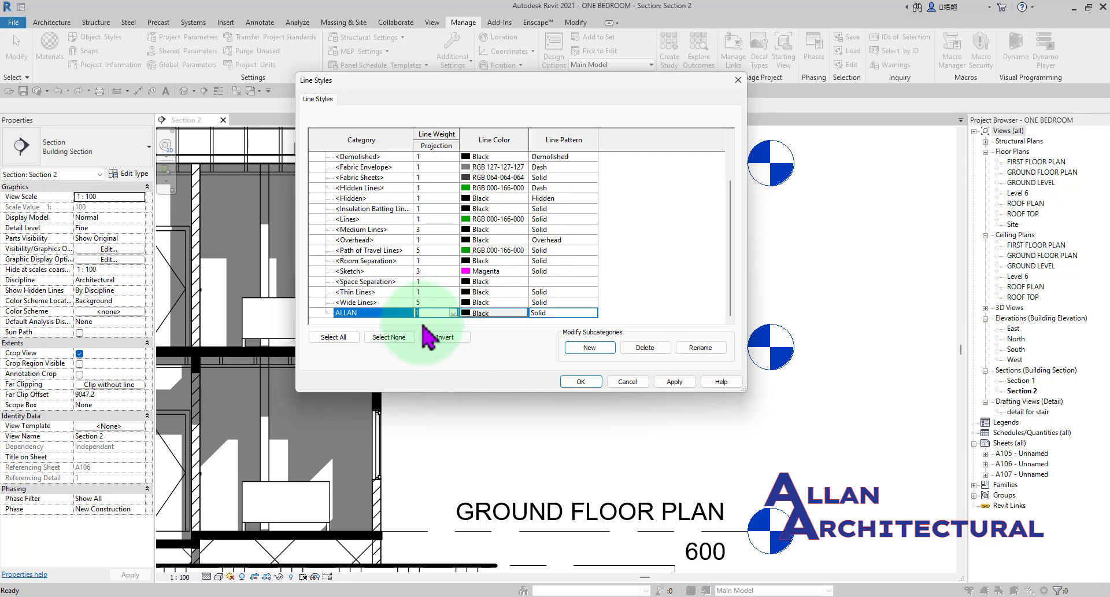
pyautogui.write('7')
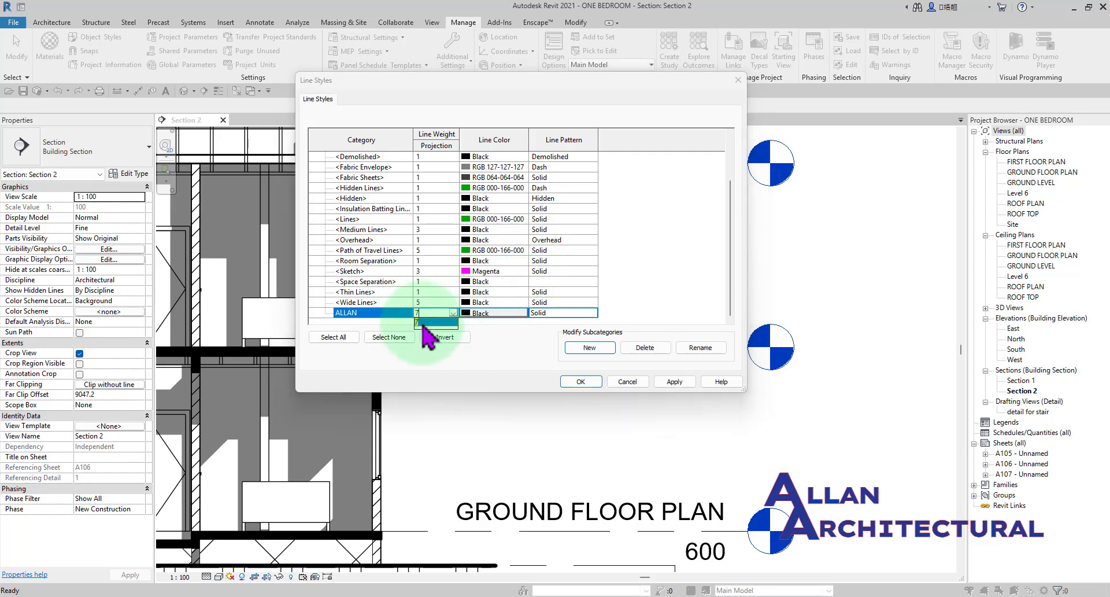
pyautogui.click(454, 313)
pyautogui.click(454, 313)
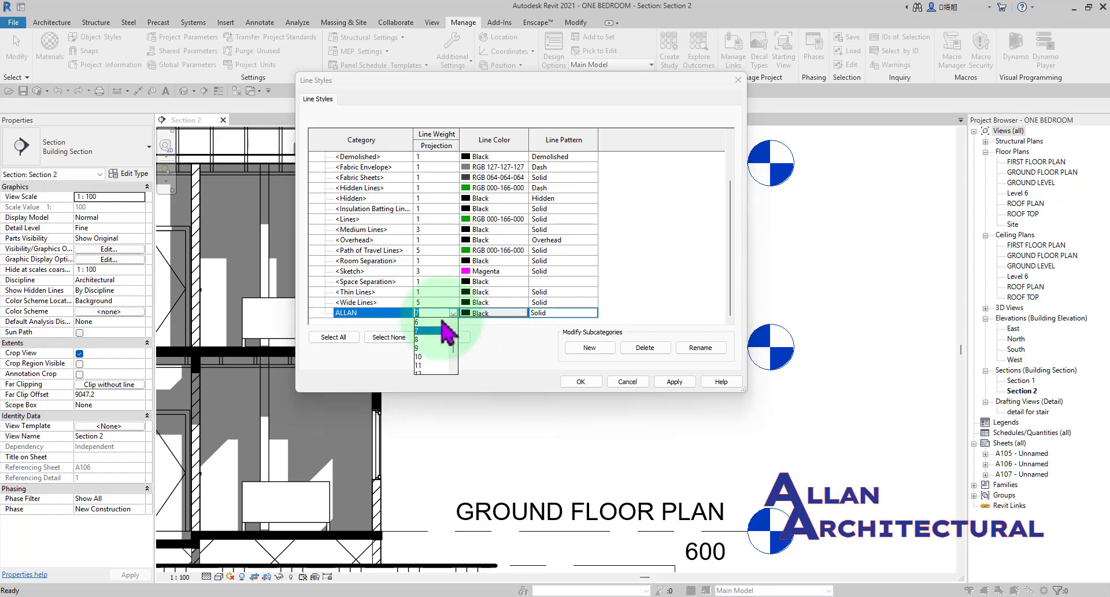
pyautogui.scroll(-3, 433, 347)
pyautogui.scroll(3, 431, 362)
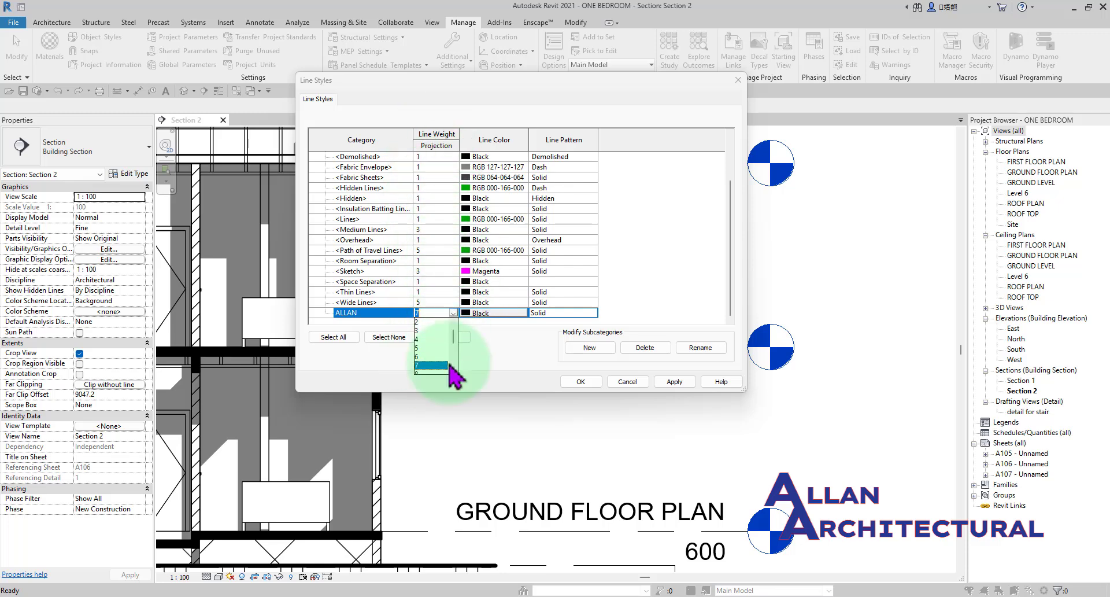
pyautogui.click(454, 312)
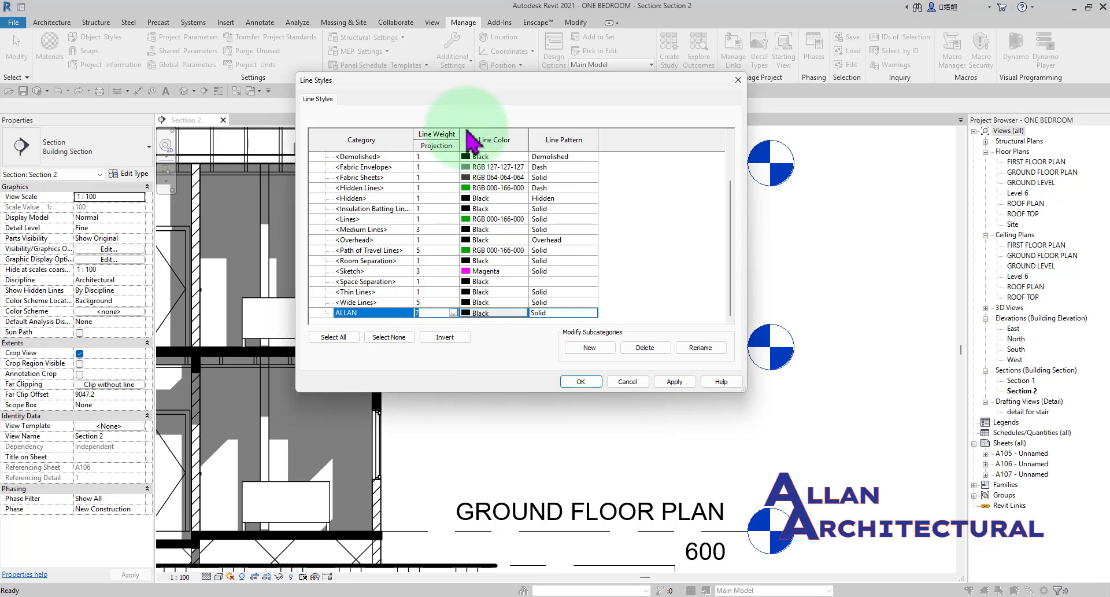
# Set the ALLAN line style's projection line weight to 1 and its color to purple, RGB 128-000-128.
pyautogui.moveTo(468, 87); pyautogui.dragTo(483, 122)
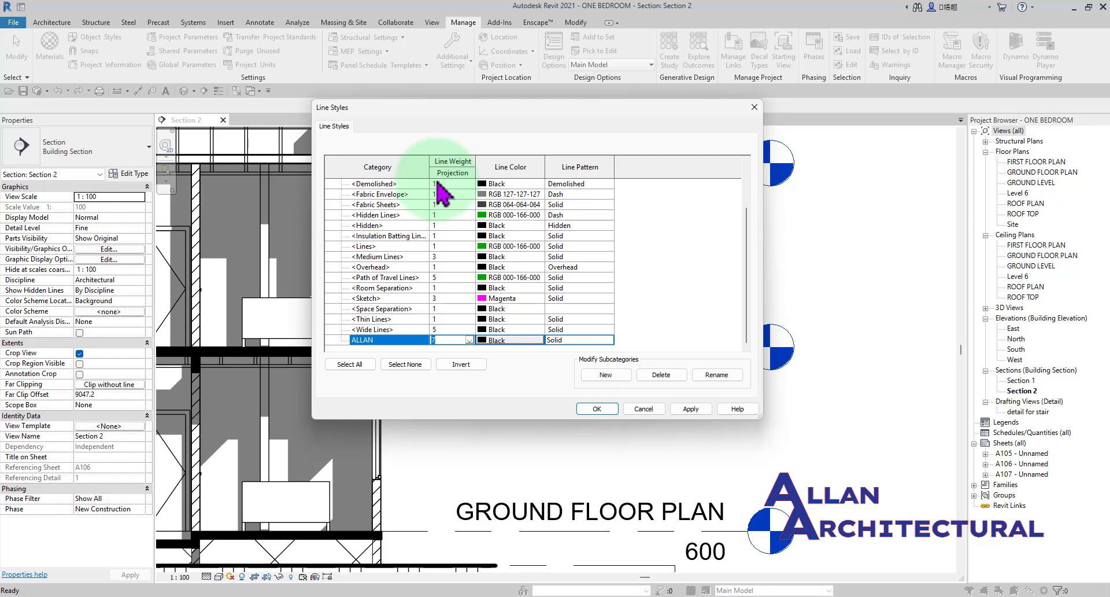
pyautogui.write('1')
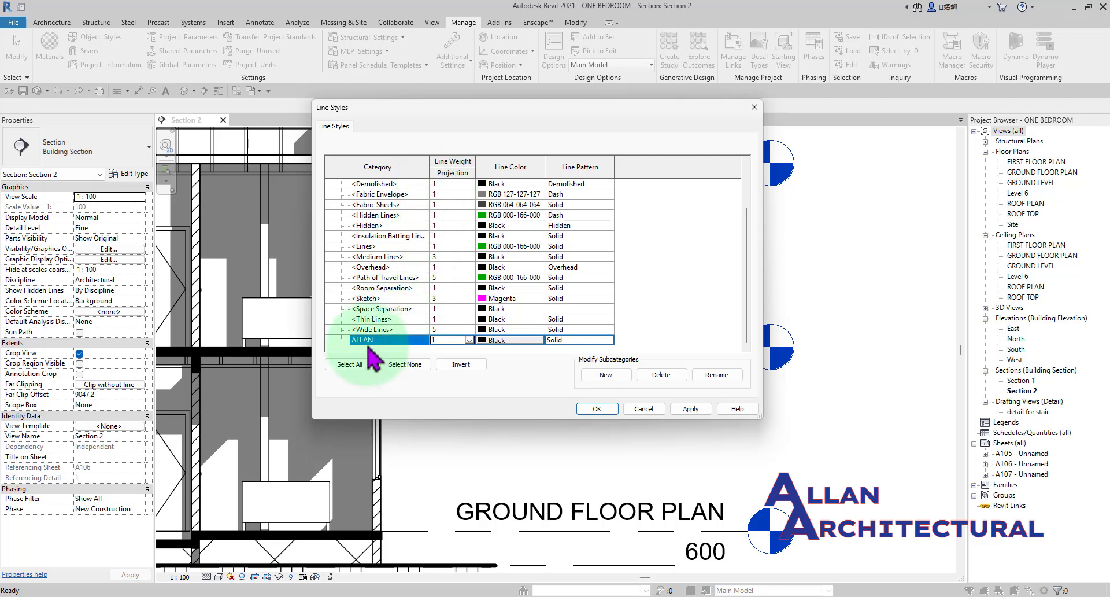
pyautogui.click(502, 340)
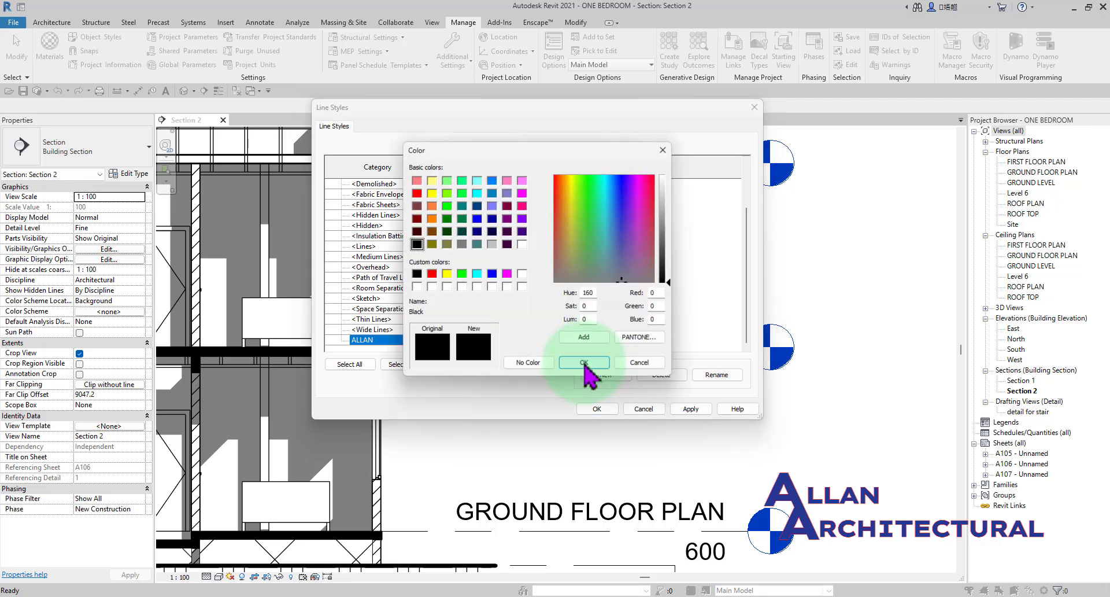
pyautogui.click(507, 219)
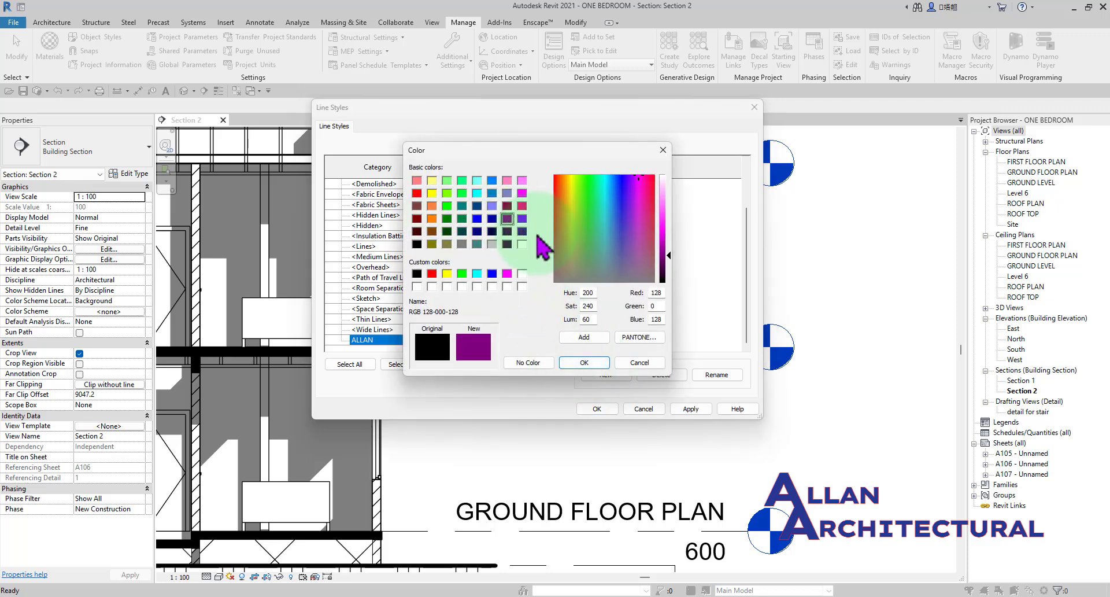
pyautogui.click(582, 363)
# Set the ALLAN line style's line pattern to Traço ponto ponto and apply the change.
pyautogui.click(579, 340)
pyautogui.click(607, 340)
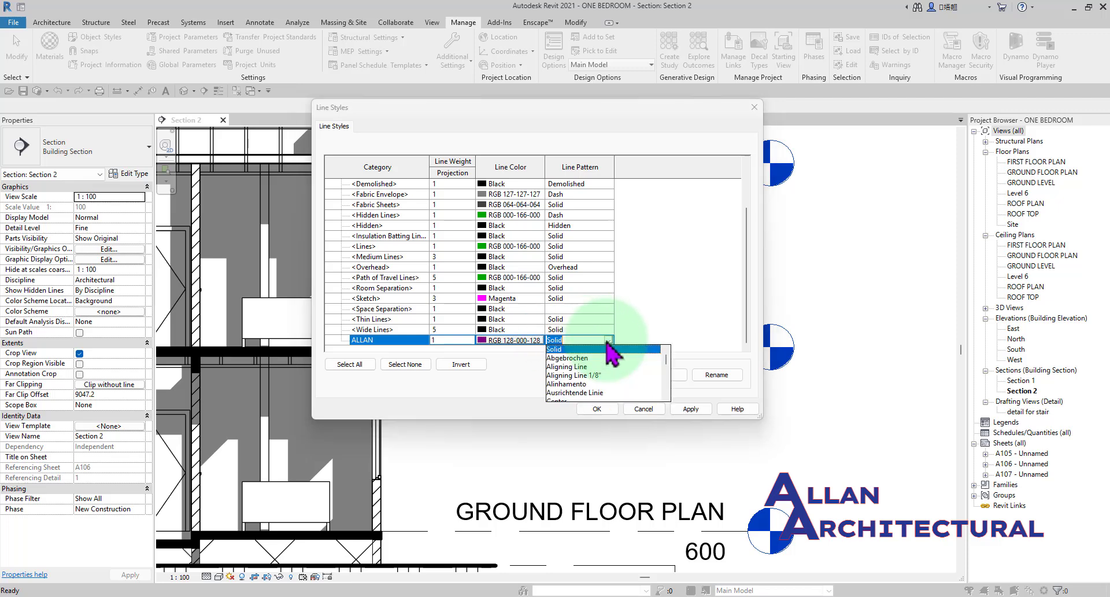
pyautogui.scroll(-5, 578, 370)
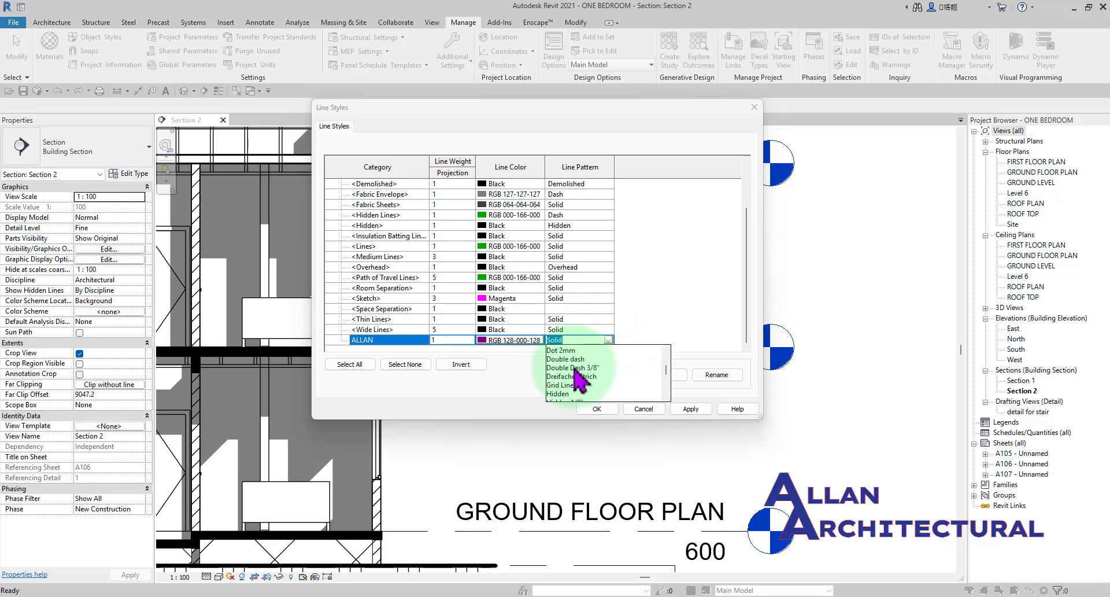
pyautogui.scroll(-1, 578, 374)
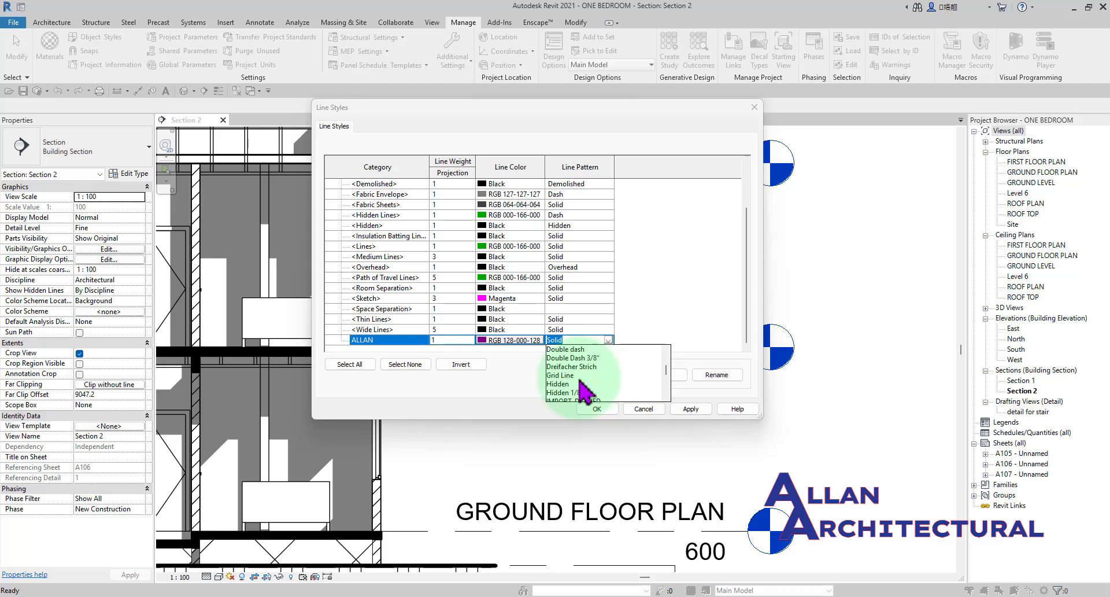
pyautogui.scroll(-8, 580, 380)
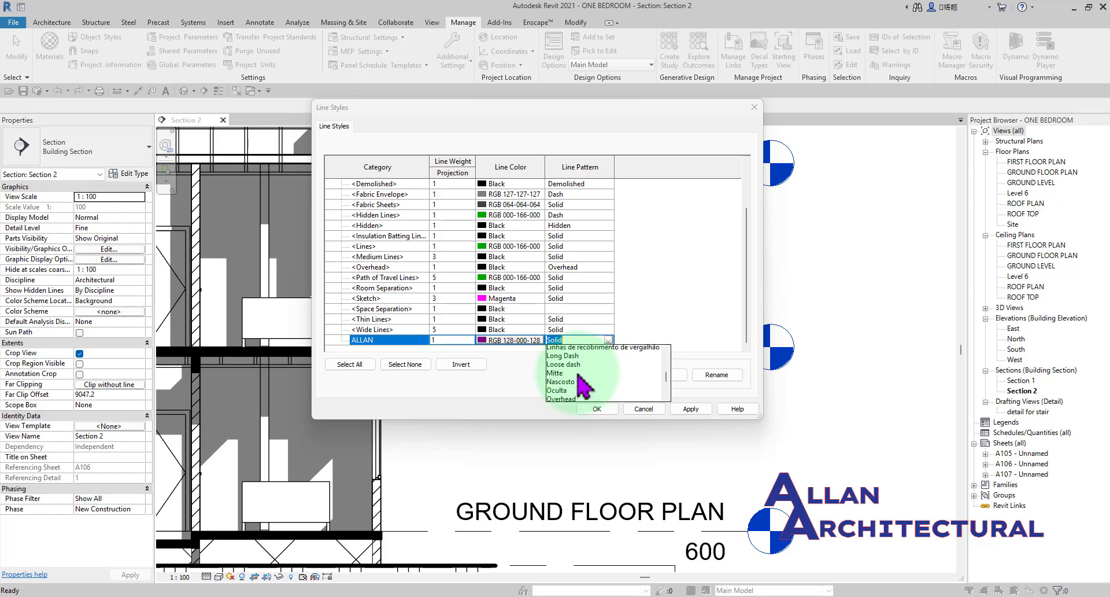
pyautogui.scroll(-4, 564, 382)
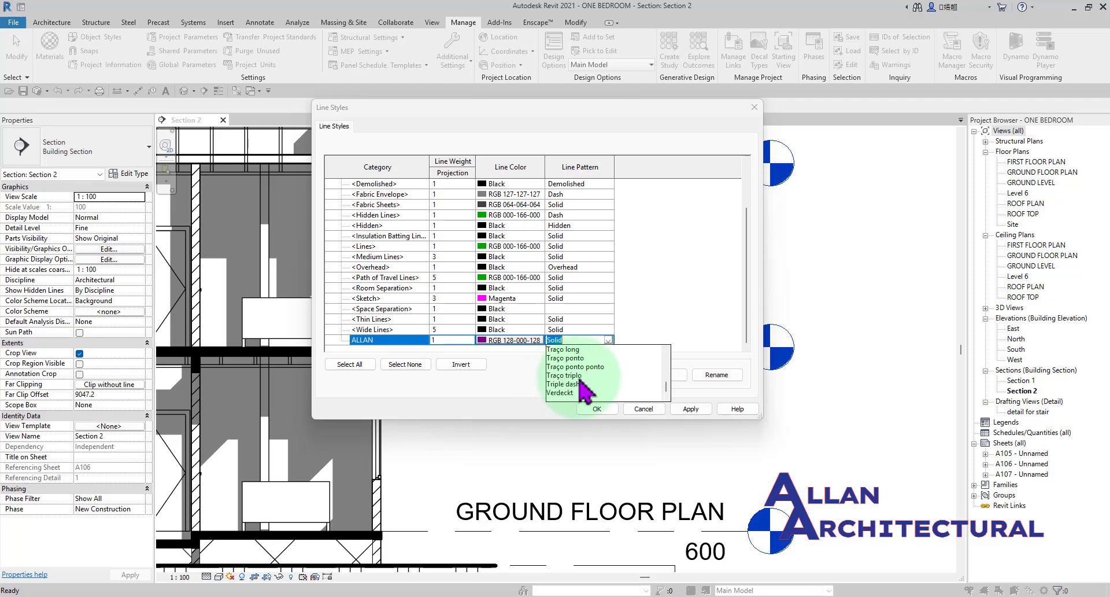
pyautogui.click(581, 367)
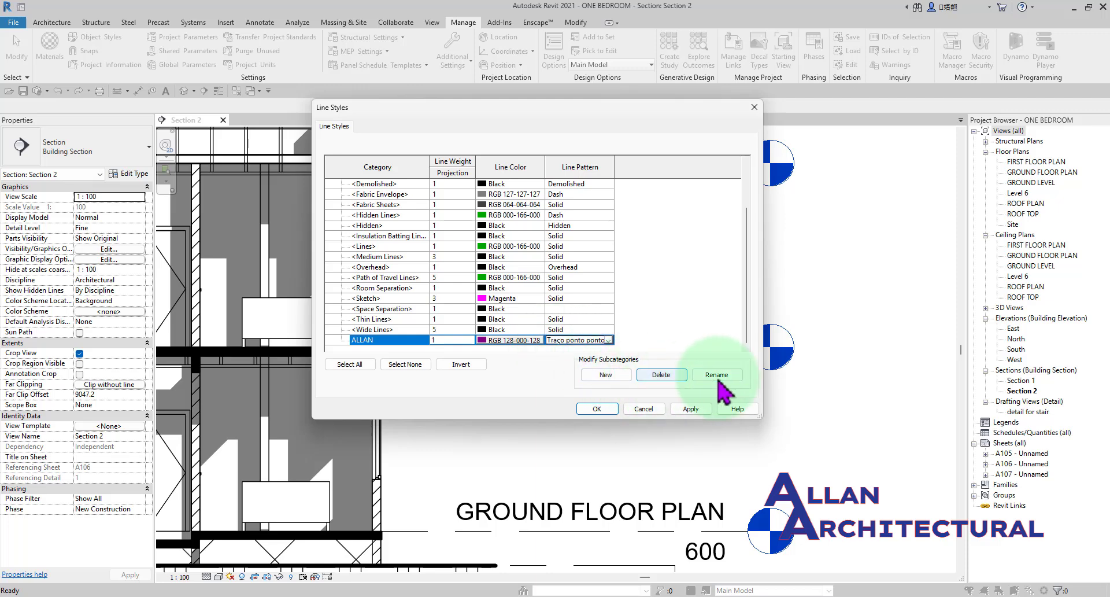
pyautogui.click(692, 409)
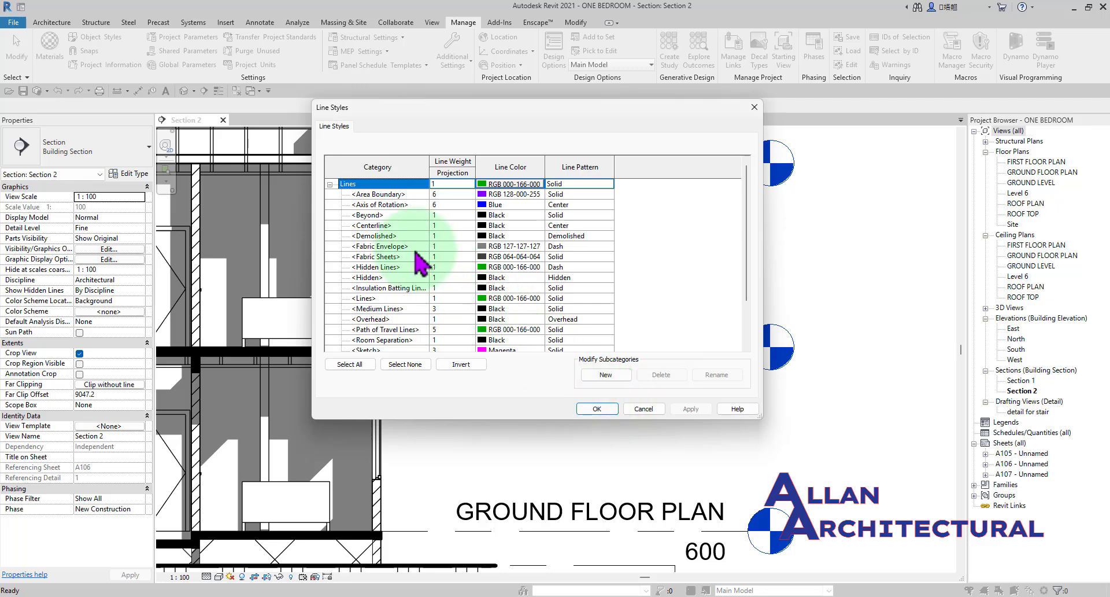
# Set the ALLAN line style's projection line weight to 7, apply it and close the line style settings.
pyautogui.scroll(-2, 416, 254)
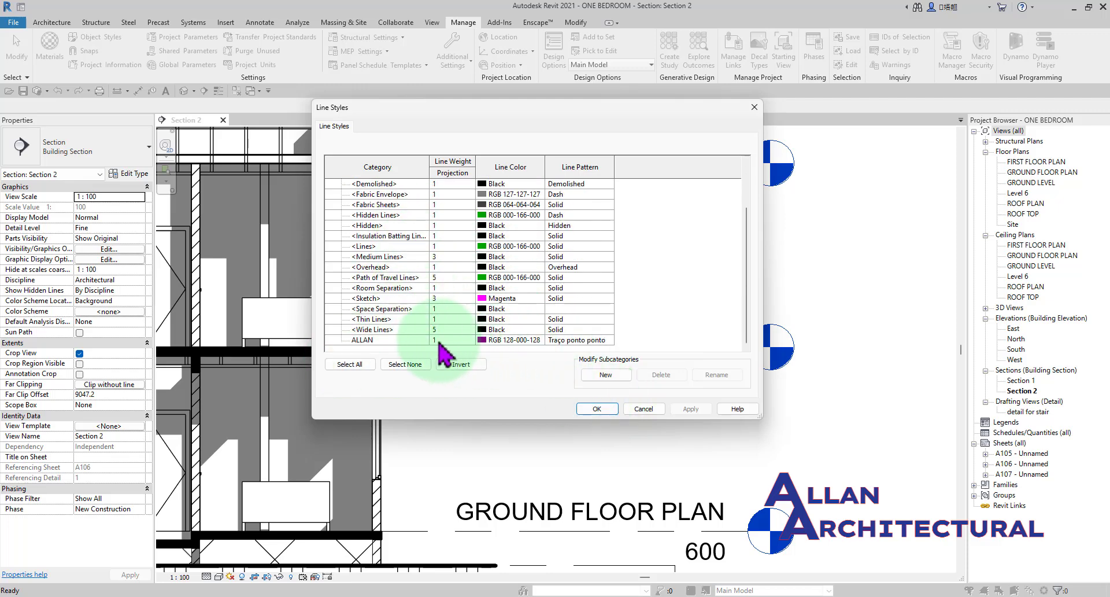
pyautogui.click(433, 342)
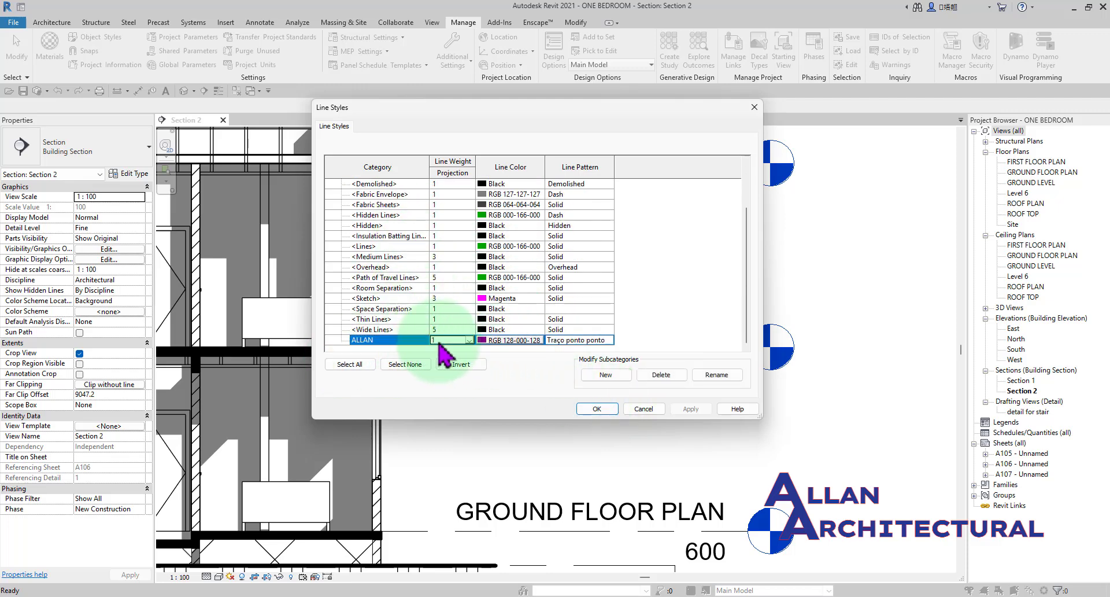
pyautogui.write('7')
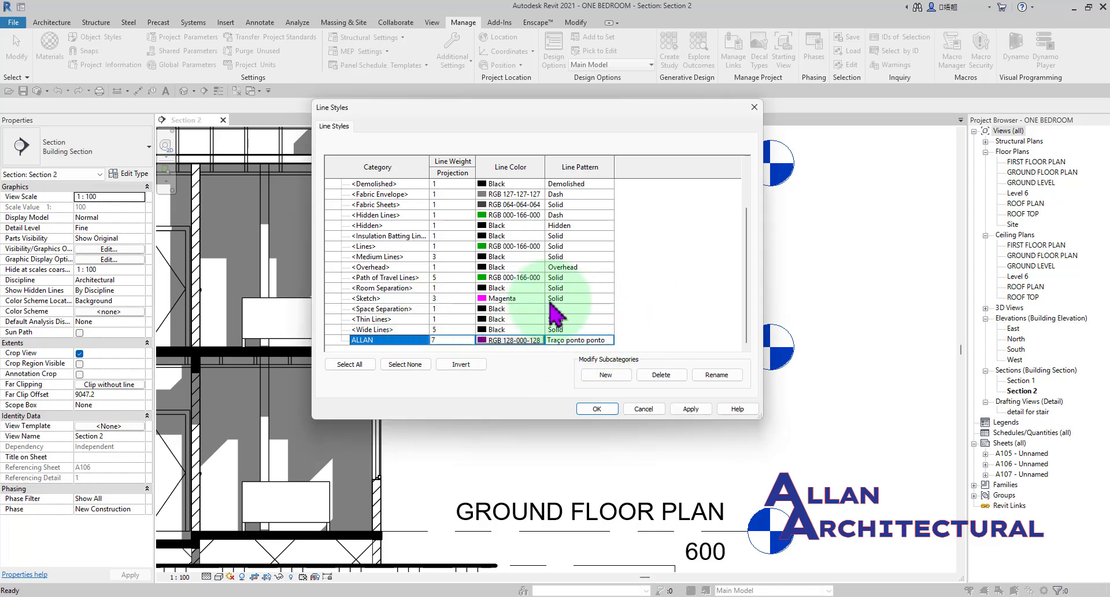
pyautogui.scroll(1, 457, 289)
pyautogui.scroll(-1, 445, 278)
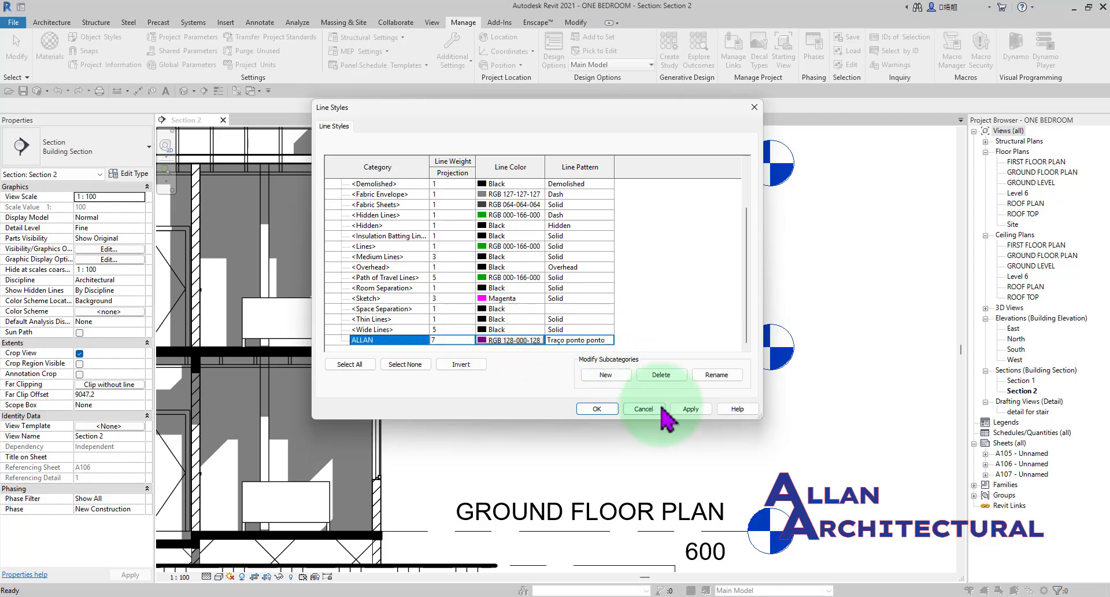
pyautogui.click(691, 408)
pyautogui.scroll(-2, 471, 249)
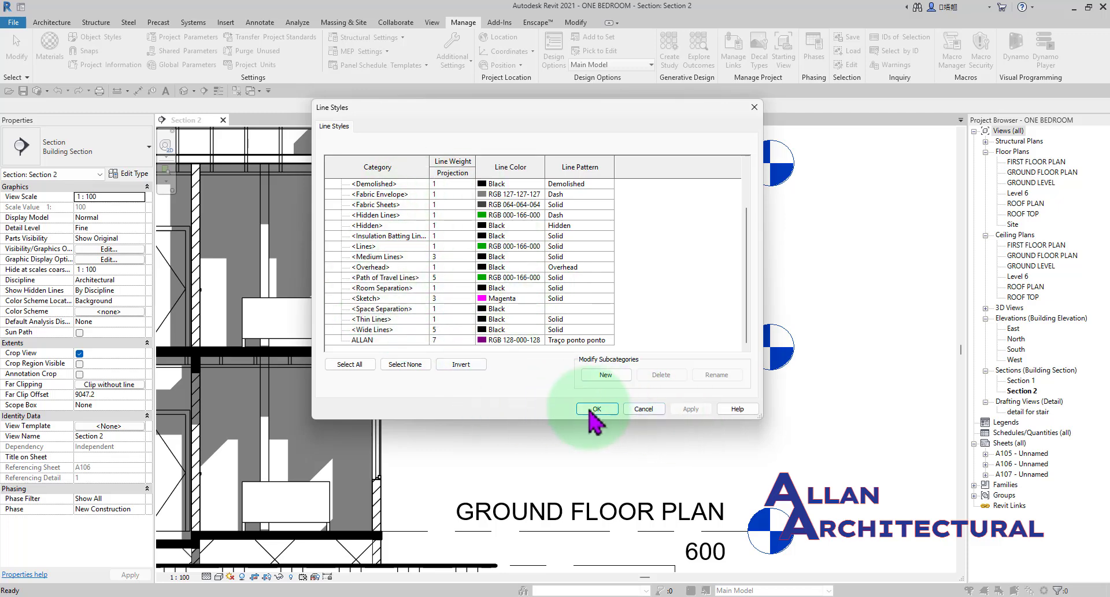
pyautogui.click(661, 408)
# Draw a steep detail line in the ALLAN style from beside the green dashed line to above the ROOF TOP level.
pyautogui.moveTo(654, 267); pyautogui.dragTo(606, 277, button='middle')
pyautogui.click(260, 22)
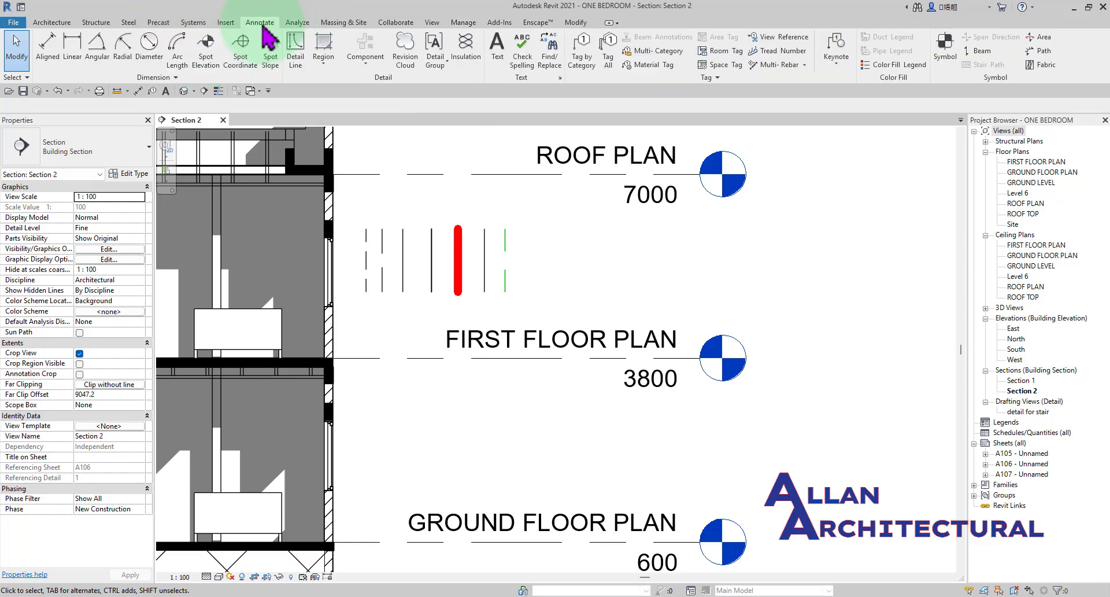
pyautogui.click(308, 57)
pyautogui.click(569, 57)
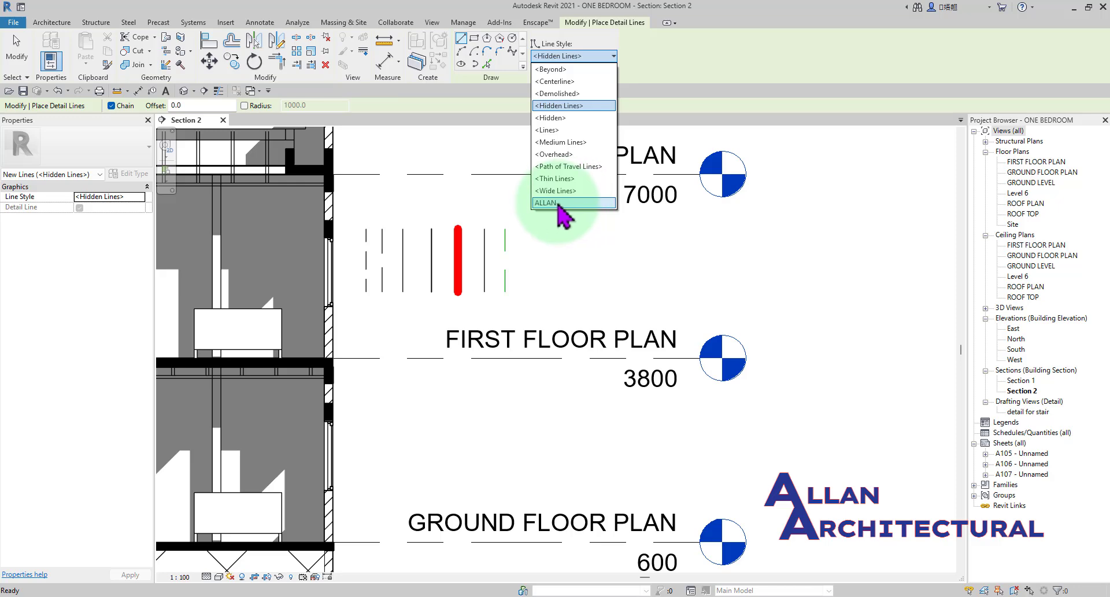
pyautogui.click(558, 202)
pyautogui.scroll(3, 520, 278)
pyautogui.click(475, 262)
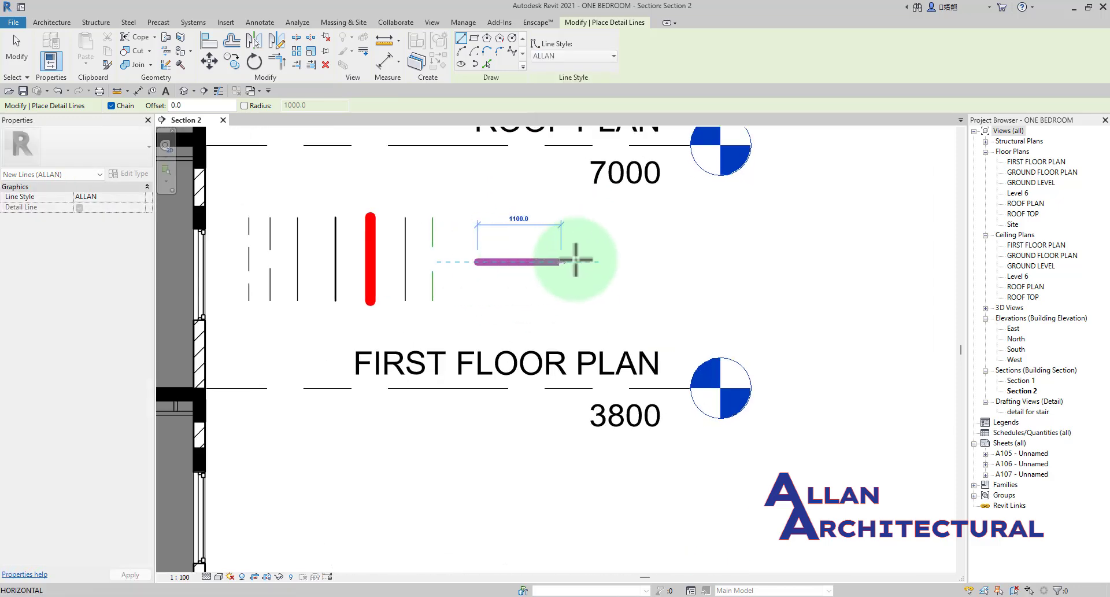
pyautogui.scroll(-4, 457, 269)
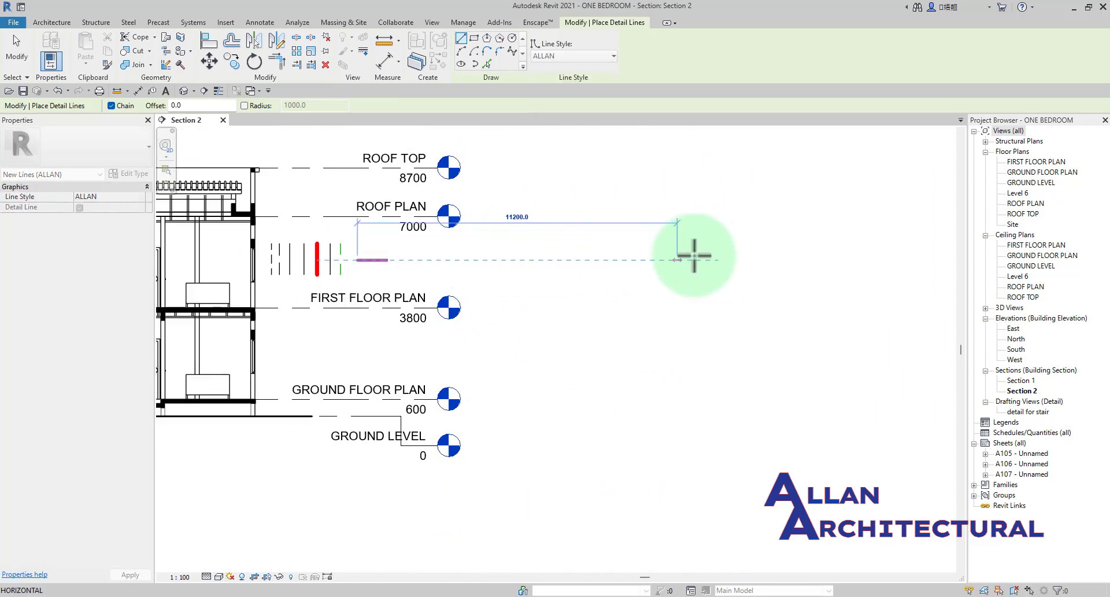
pyautogui.scroll(-3, 693, 254)
pyautogui.scroll(4, 608, 248)
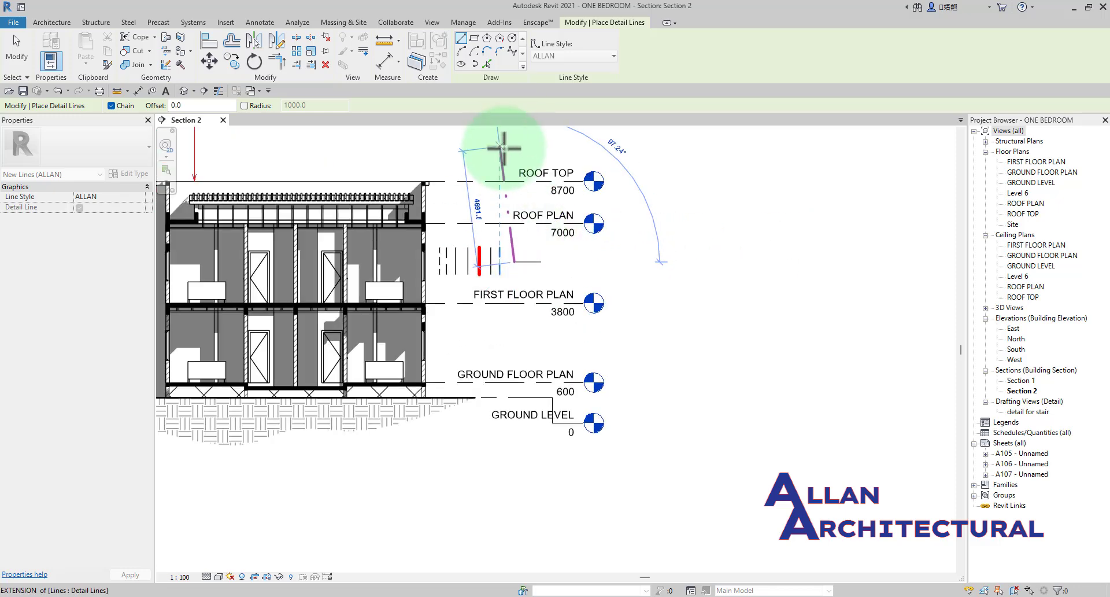
pyautogui.moveTo(504, 149); pyautogui.dragTo(528, 222, button='middle')
pyautogui.scroll(1, 404, 214)
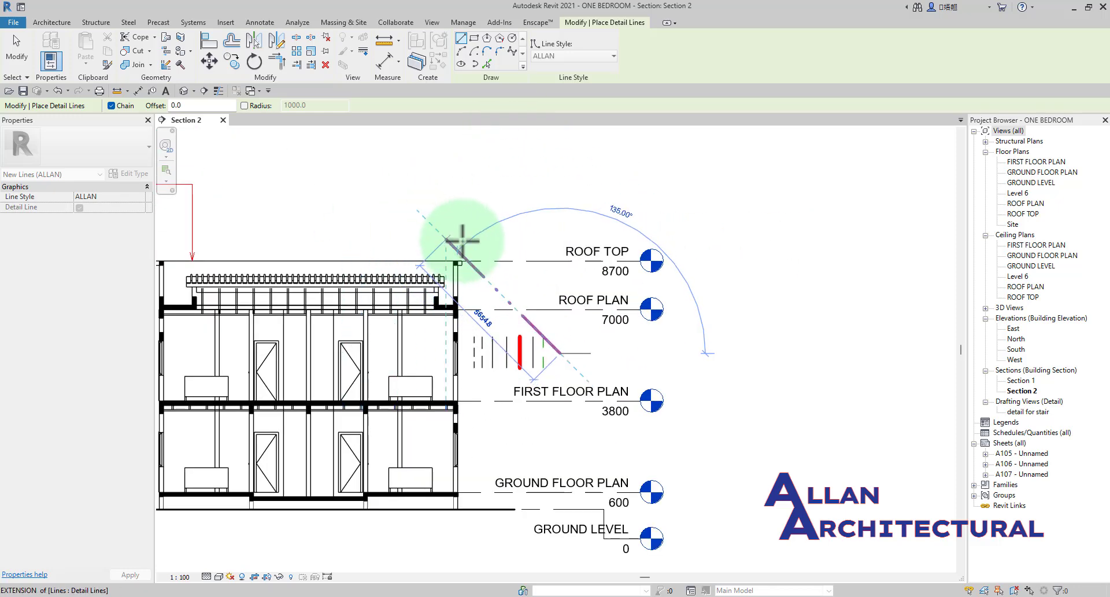
pyautogui.scroll(3, 497, 241)
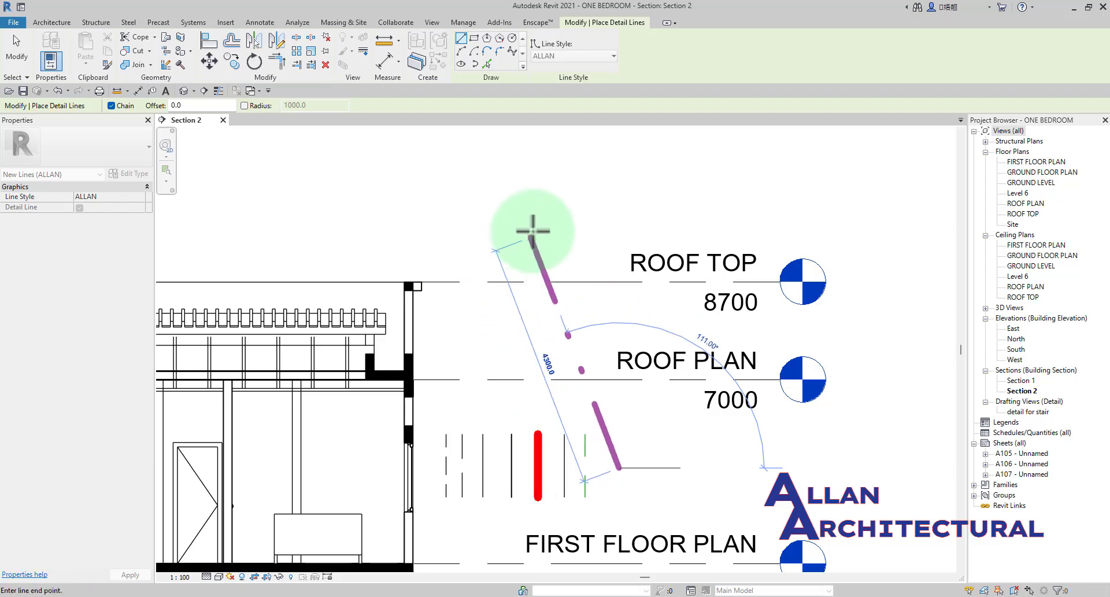
pyautogui.click(528, 202)
# Continue with two zigzag ALLAN segments above the roof, turning Chain off before ending the last one, about 1900 mm long.
pyautogui.scroll(-1, 477, 220)
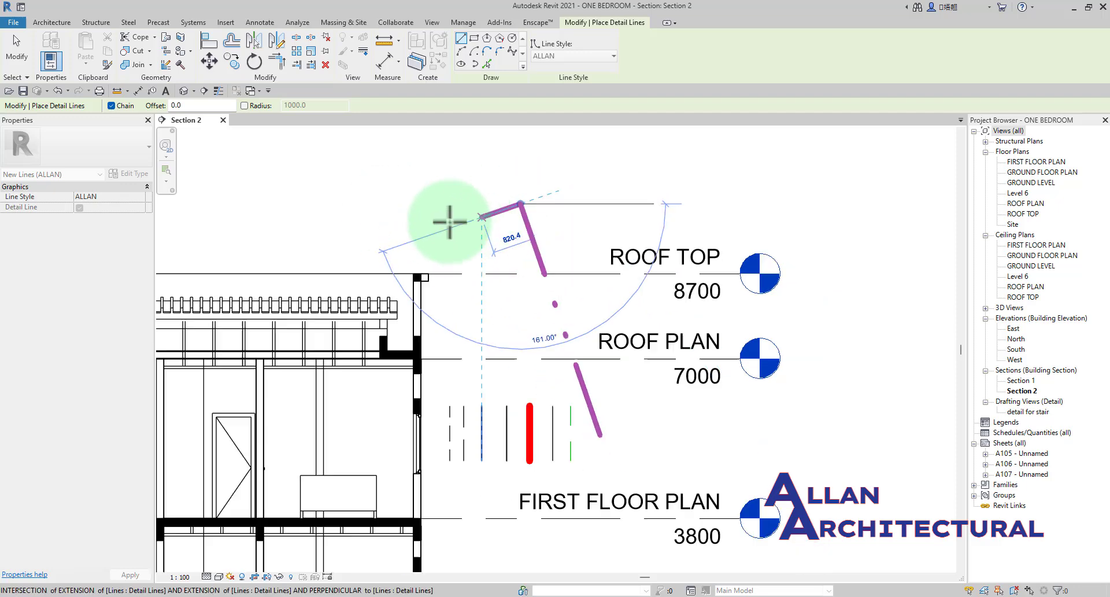
pyautogui.scroll(-1, 421, 216)
pyautogui.moveTo(418, 215); pyautogui.dragTo(466, 199, button='middle')
pyautogui.scroll(1, 432, 207)
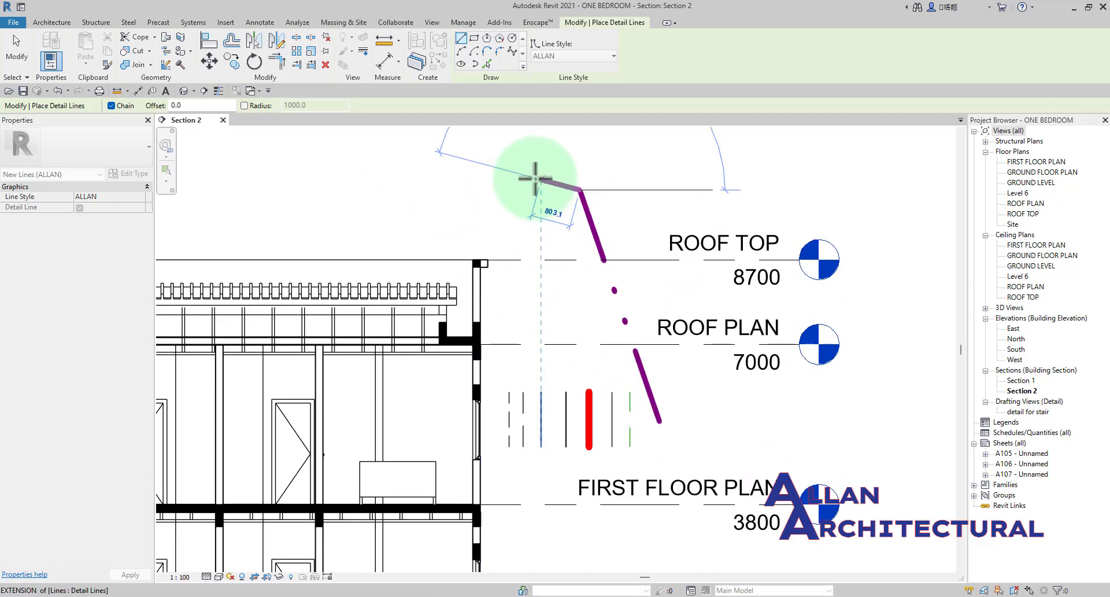
pyautogui.scroll(1, 462, 218)
pyautogui.click(466, 229)
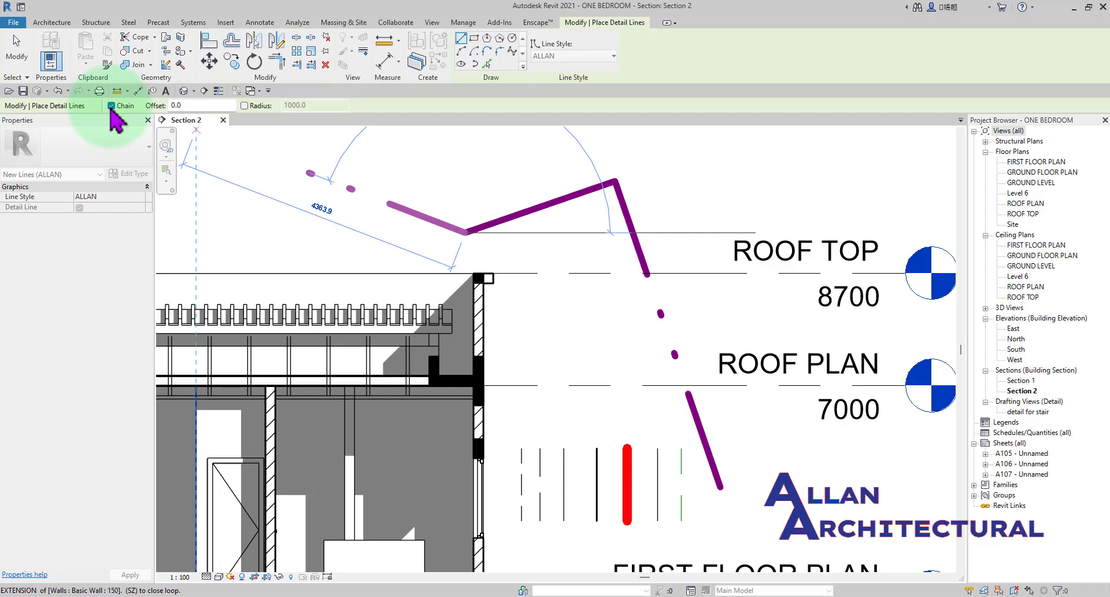
pyautogui.click(128, 107)
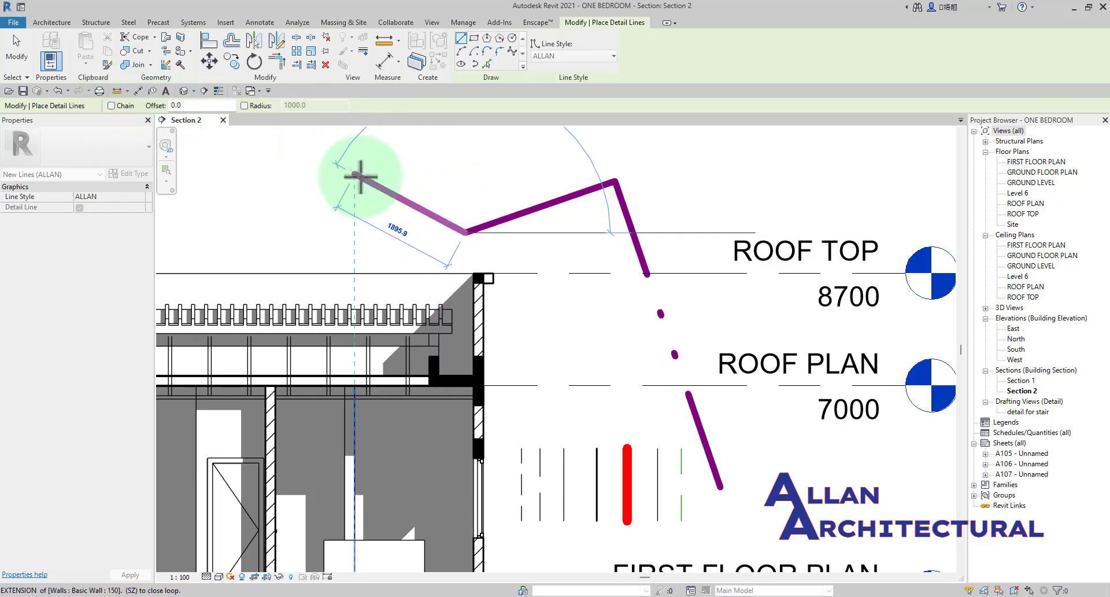
pyautogui.click(354, 173)
# Draw two separate ALLAN detail lines above the roof, about 1000 mm long at 45° and about 1200 mm long.
pyautogui.click(266, 218)
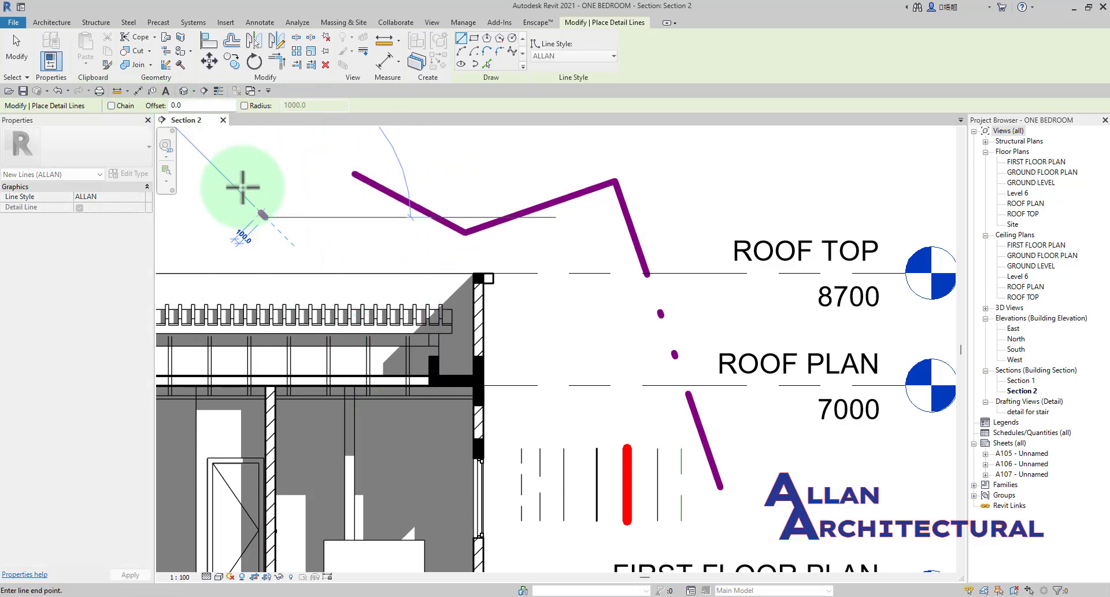
pyautogui.click(223, 167)
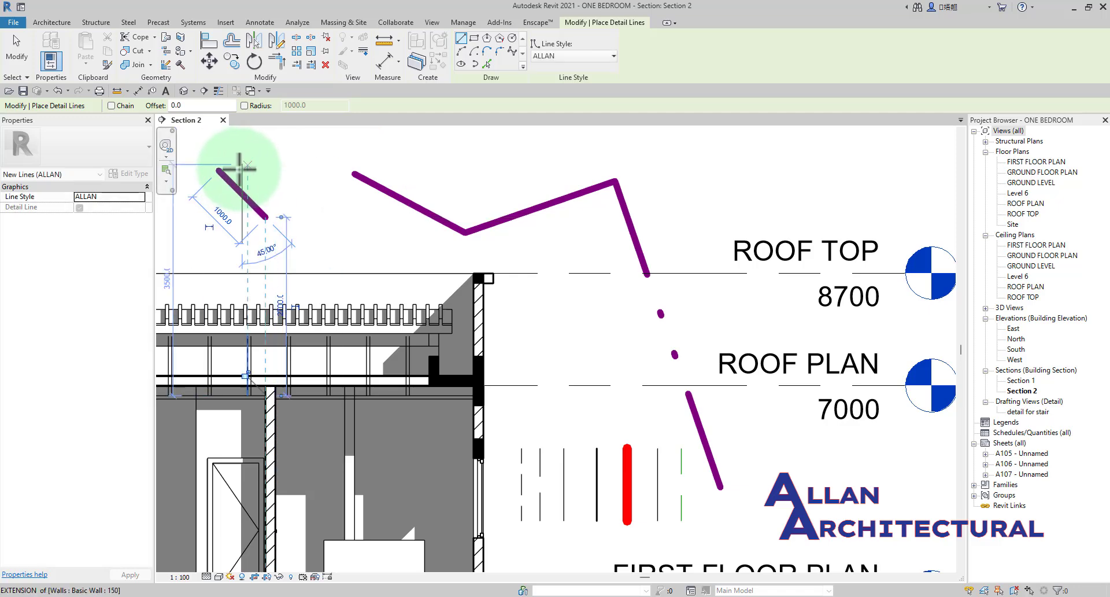
pyautogui.moveTo(235, 173); pyautogui.dragTo(550, 253, button='middle')
pyautogui.click(411, 258)
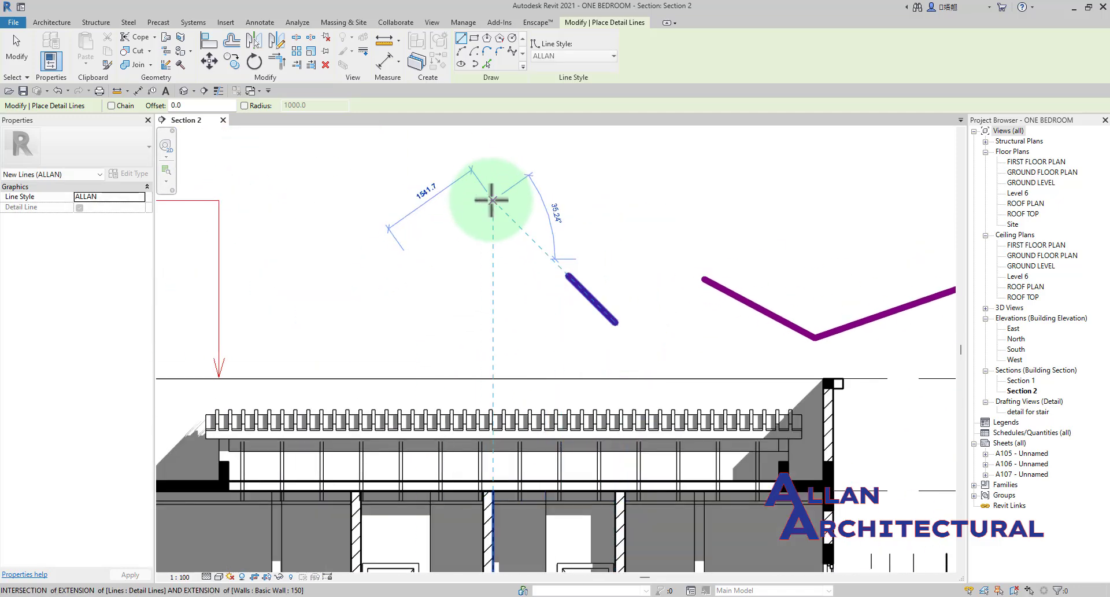
pyautogui.press('Escape')
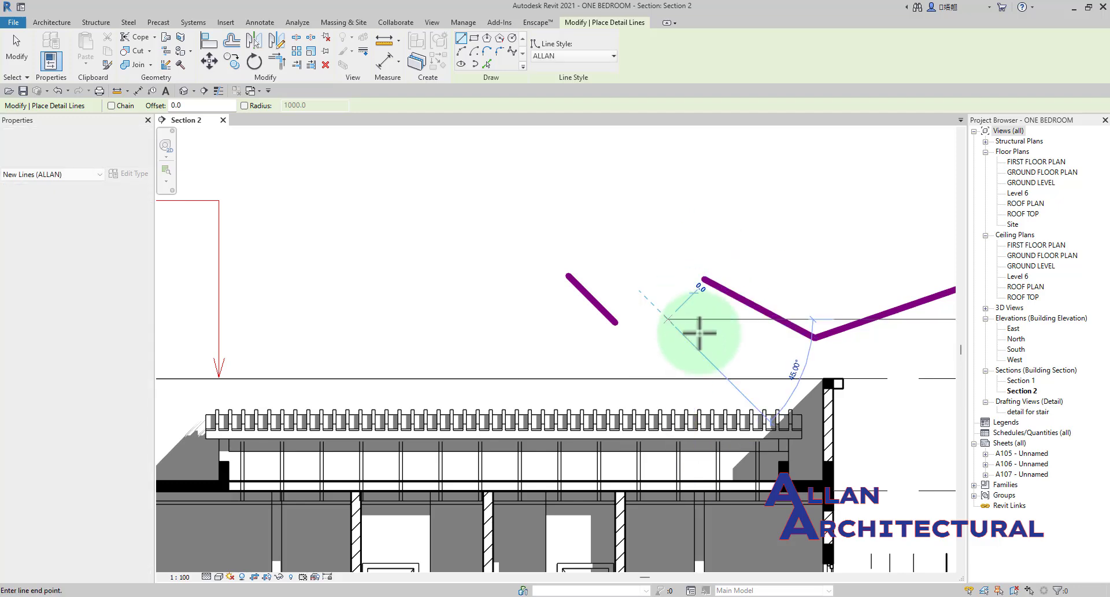
pyautogui.click(667, 318)
pyautogui.click(743, 351)
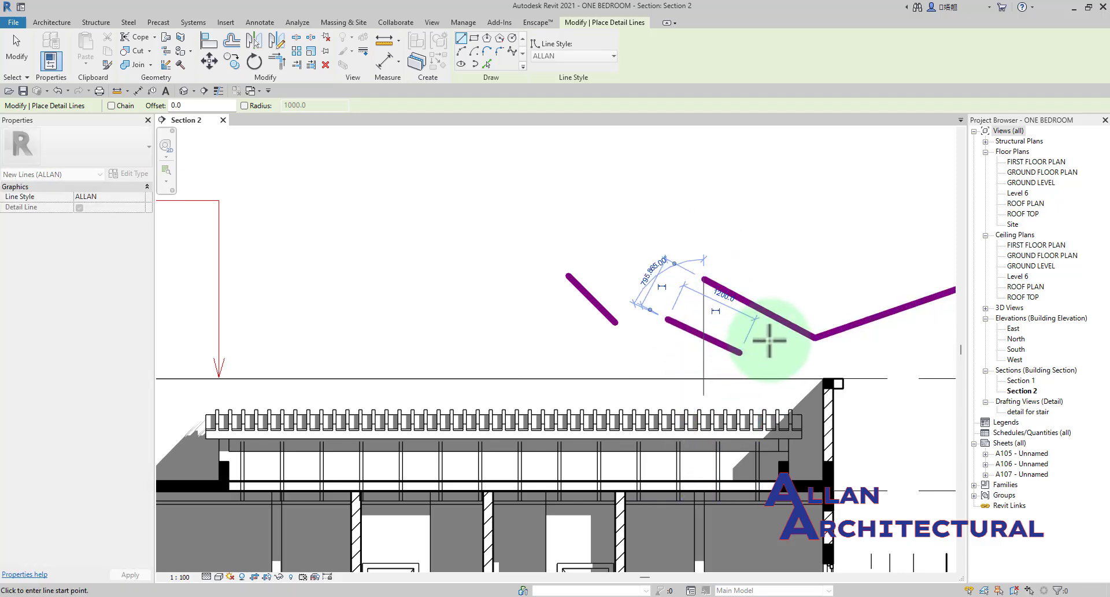
# Turn Chain back on and draw two connected ALLAN detail lines in a V shape beside the parapet wall, ending the command.
pyautogui.moveTo(774, 359); pyautogui.dragTo(521, 315, button='middle')
pyautogui.scroll(1, 502, 306)
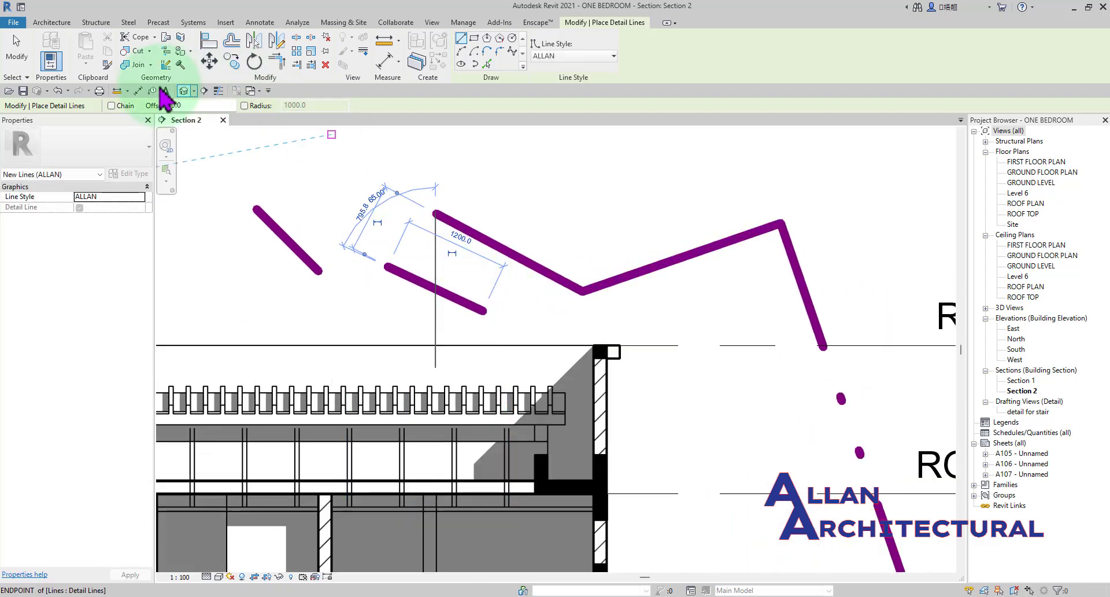
pyautogui.click(111, 106)
pyautogui.moveTo(346, 226); pyautogui.dragTo(222, 164, button='middle')
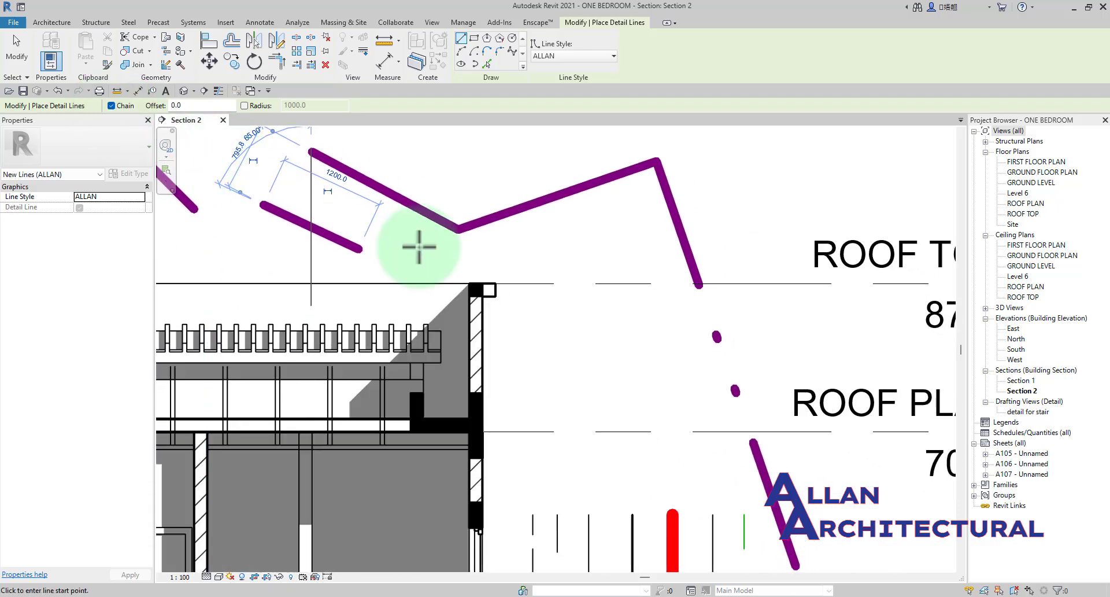
pyautogui.click(532, 243)
pyautogui.click(652, 329)
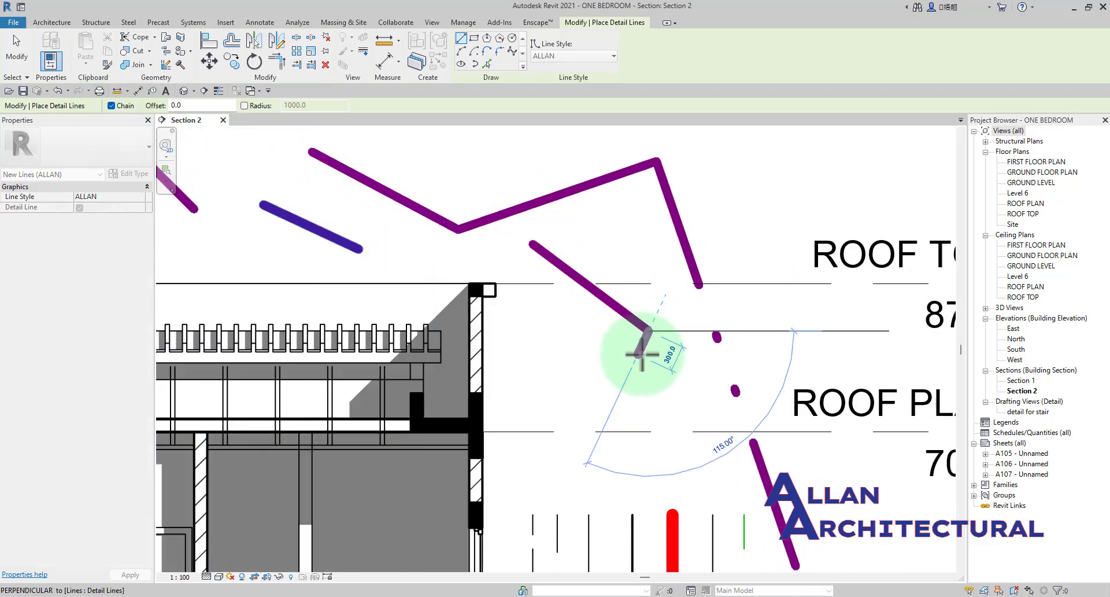
pyautogui.click(546, 368)
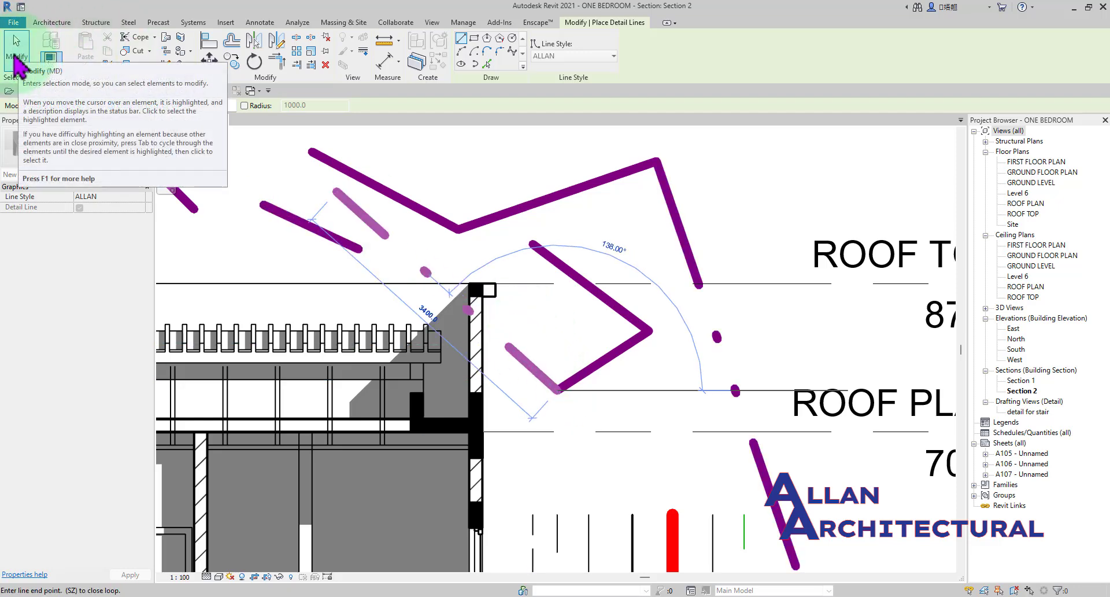
pyautogui.click(16, 52)
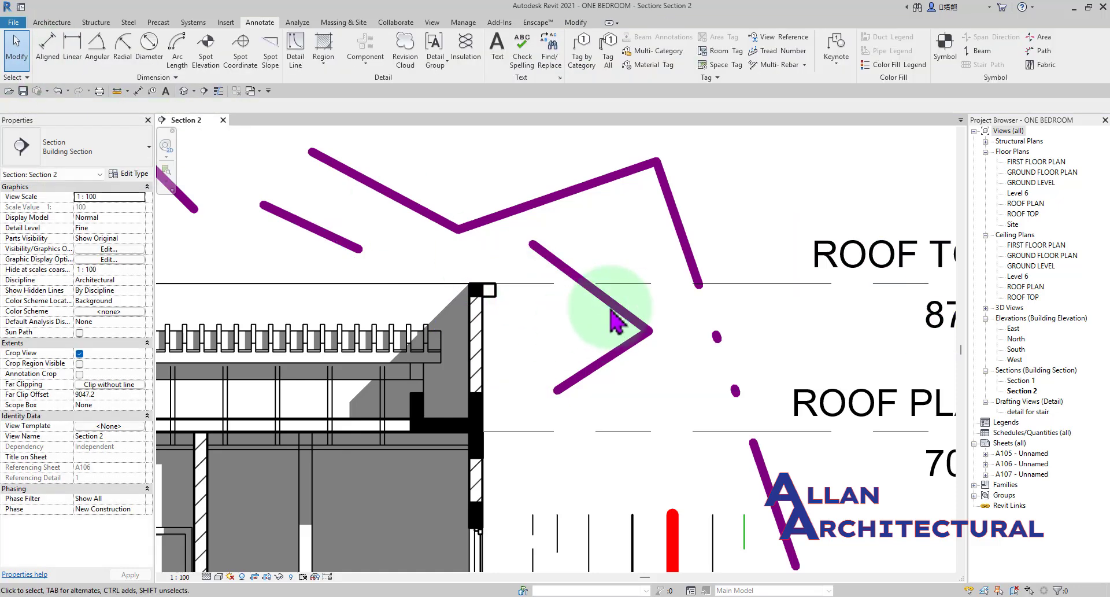
# Delete all the demonstration detail lines: the ALLAN lines around the roof and the row of vertical sample lines, leaving the window out of the selection.
pyautogui.scroll(-4, 613, 312)
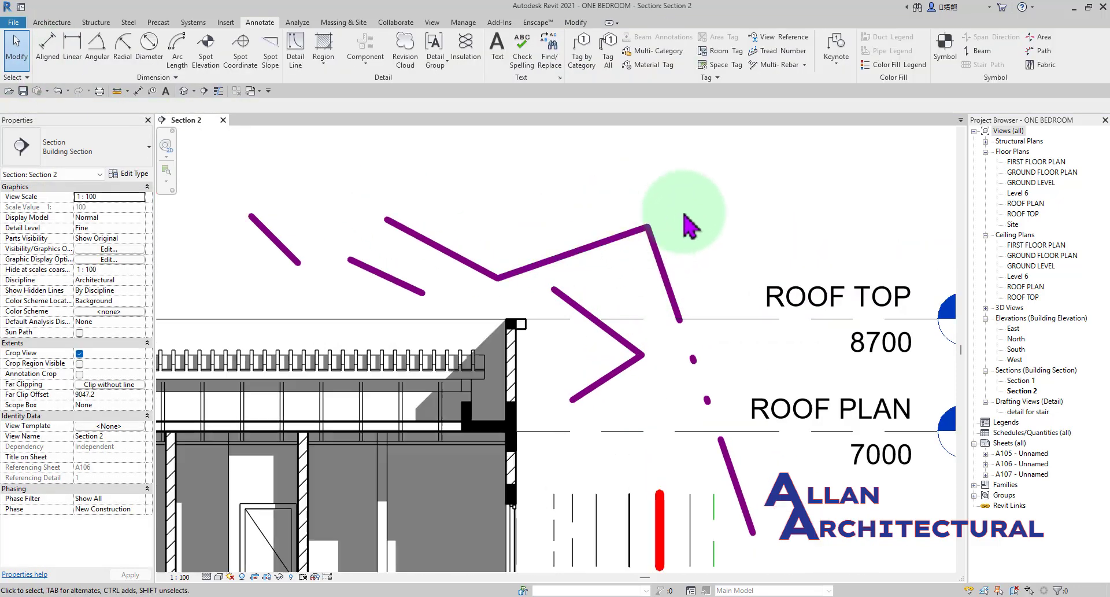
pyautogui.moveTo(683, 211); pyautogui.dragTo(239, 293)
pyautogui.scroll(-3, 517, 300)
pyautogui.scroll(4, 619, 330)
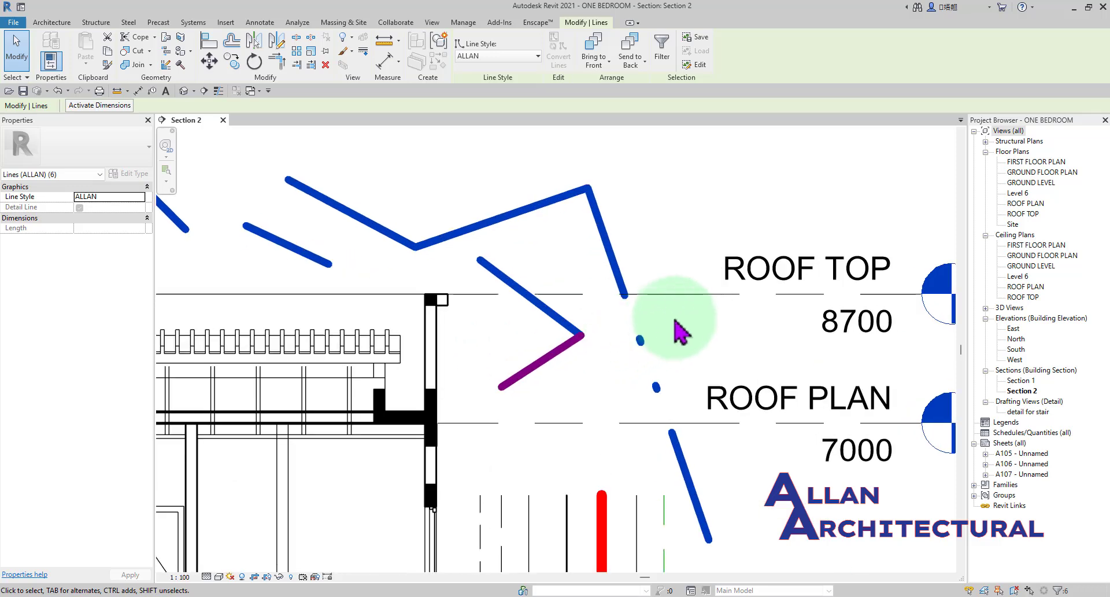
pyautogui.moveTo(667, 323); pyautogui.dragTo(528, 457)
pyautogui.scroll(-2, 607, 203)
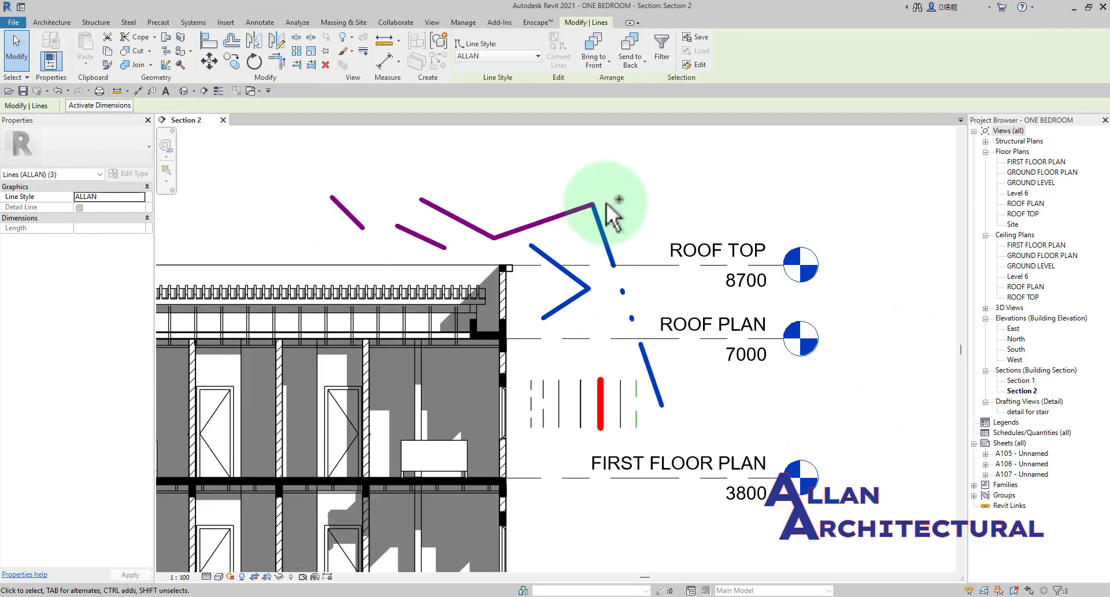
pyautogui.moveTo(610, 199); pyautogui.dragTo(323, 241)
pyautogui.scroll(4, 696, 370)
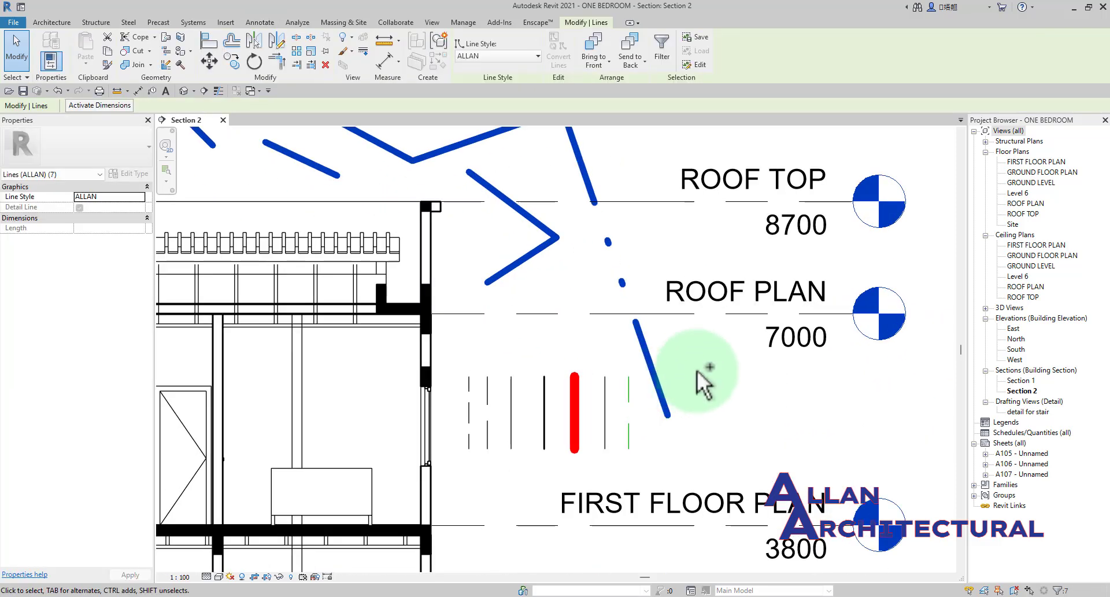
pyautogui.moveTo(726, 375); pyautogui.dragTo(683, 429)
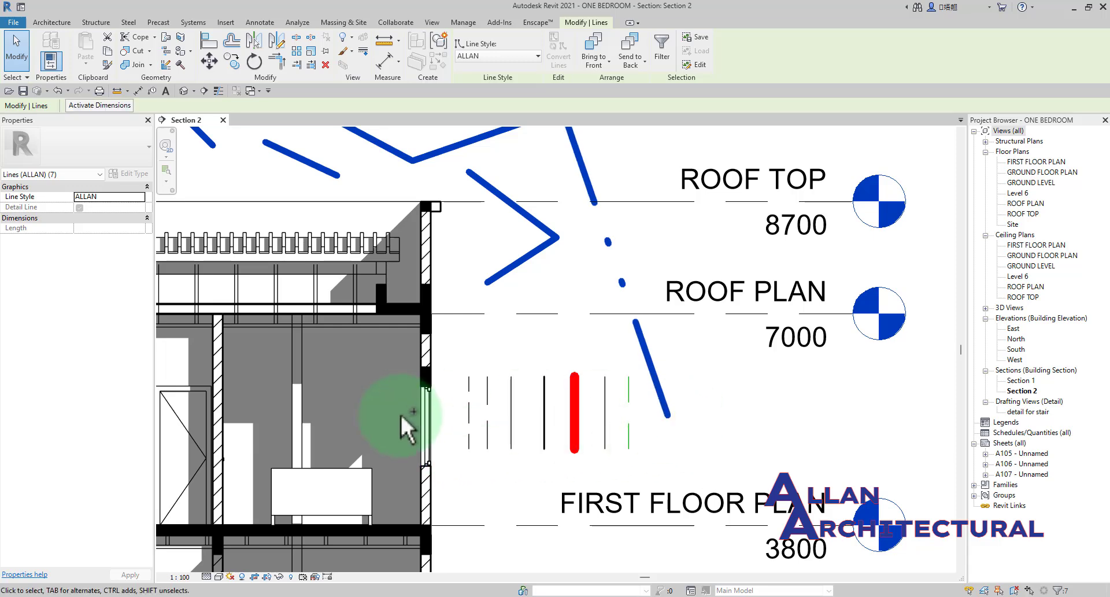
pyautogui.keyDown('ctrl'); pyautogui.moveTo(692, 383); pyautogui.dragTo(453, 435); pyautogui.keyUp('ctrl')
pyautogui.scroll(6, 505, 407)
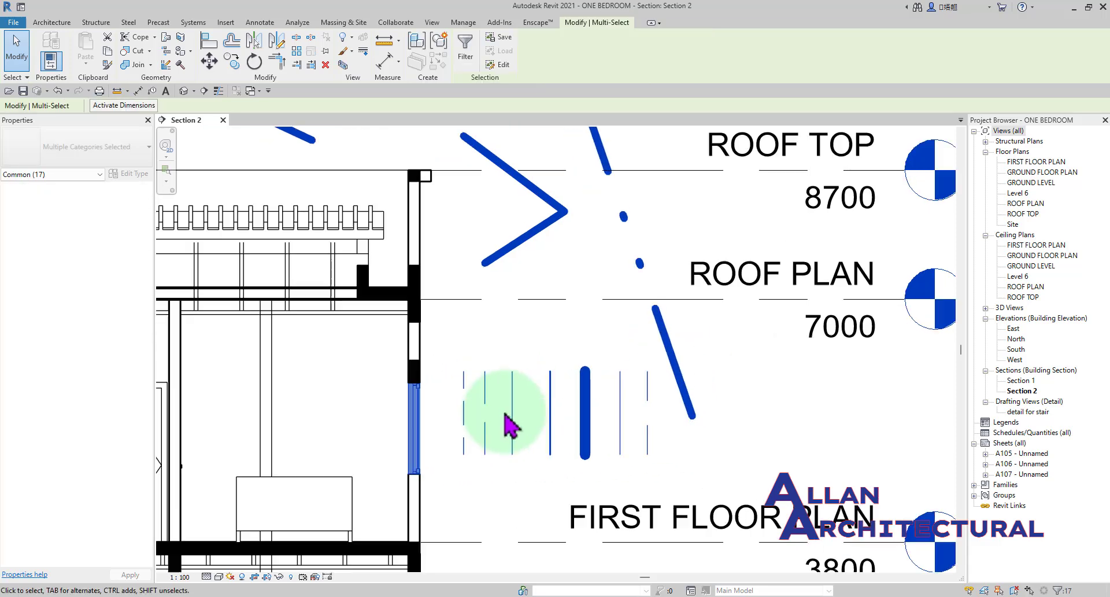
pyautogui.scroll(-3, 397, 399)
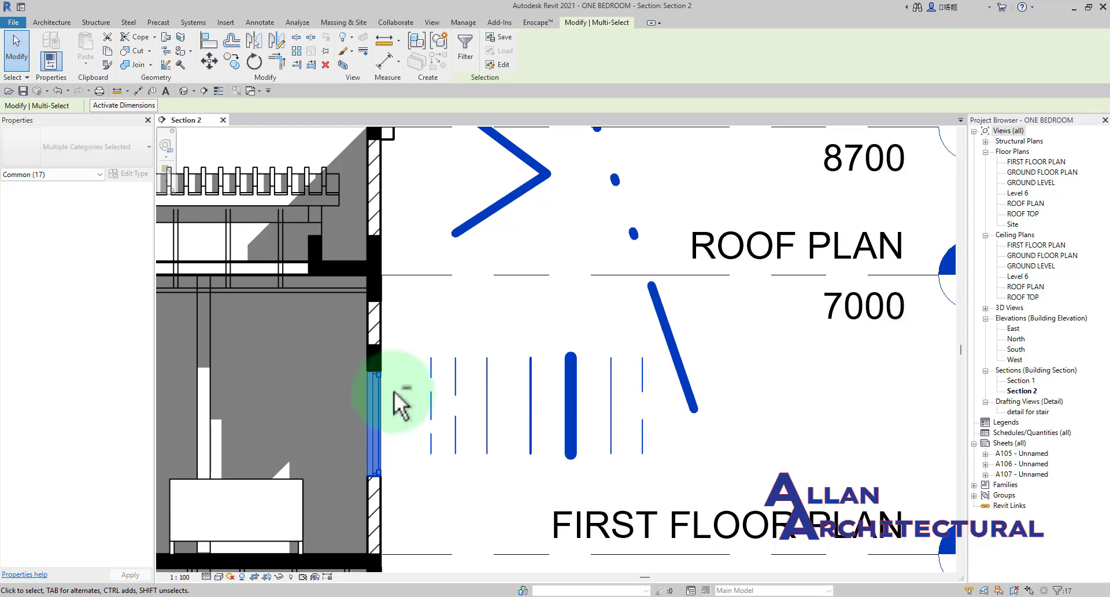
pyautogui.keyDown('shift'); pyautogui.moveTo(340, 452); pyautogui.dragTo(338, 453); pyautogui.keyUp('shift')
pyautogui.scroll(-5, 502, 355)
pyautogui.moveTo(503, 359); pyautogui.dragTo(591, 354, button='middle')
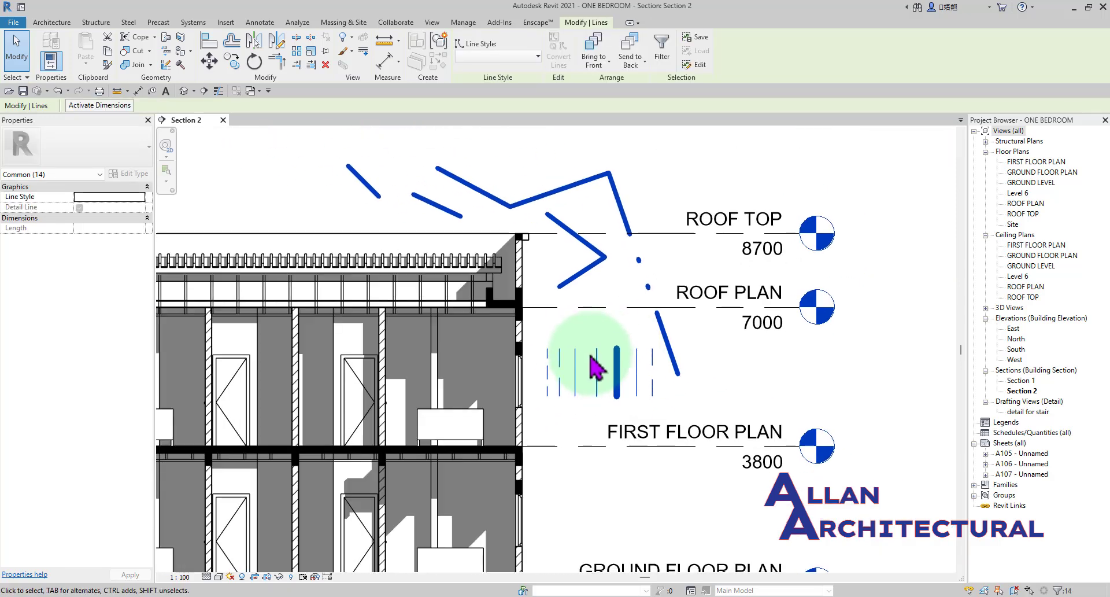
pyautogui.scroll(4, 591, 354)
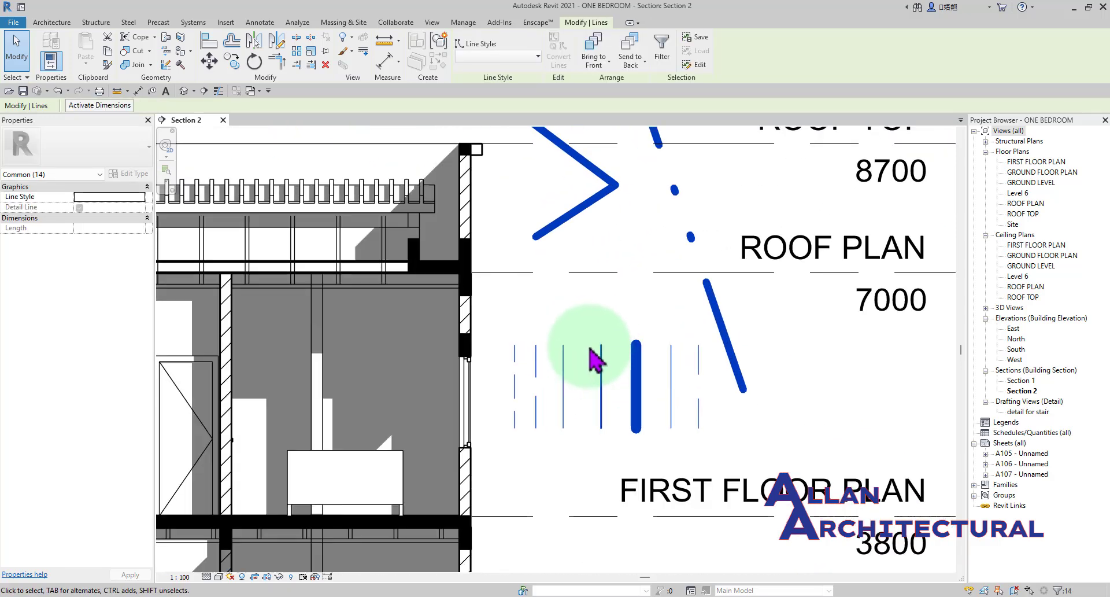
pyautogui.press('Delete')
# Examine the diagonal hatching of the cut walls on both floors of the section, including below the windows.
pyautogui.scroll(-4, 567, 352)
pyautogui.moveTo(443, 313); pyautogui.dragTo(650, 311, button='middle')
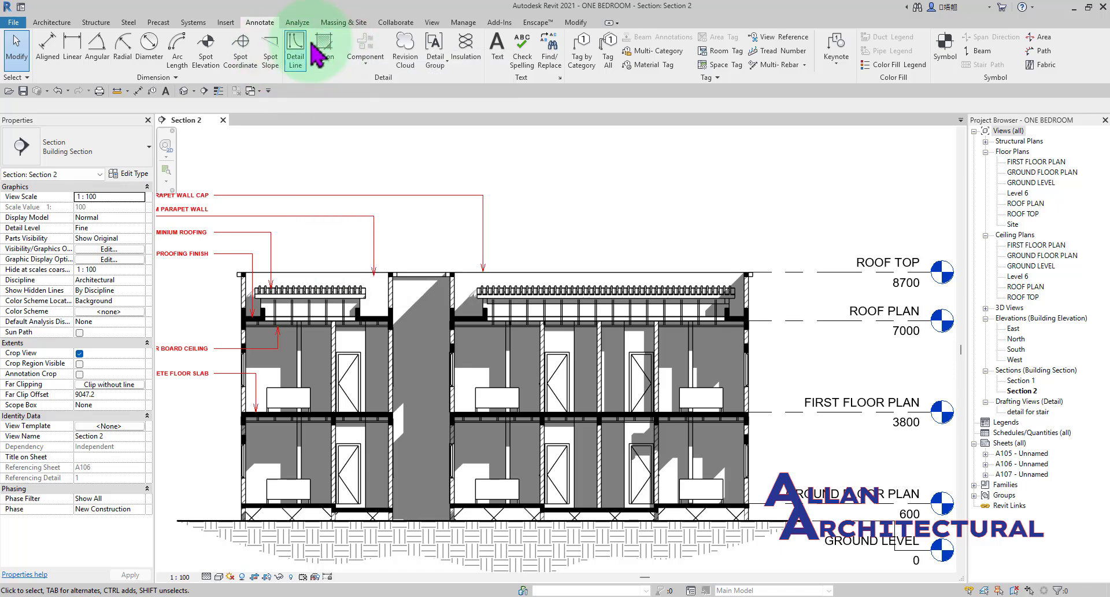
pyautogui.scroll(3, 508, 315)
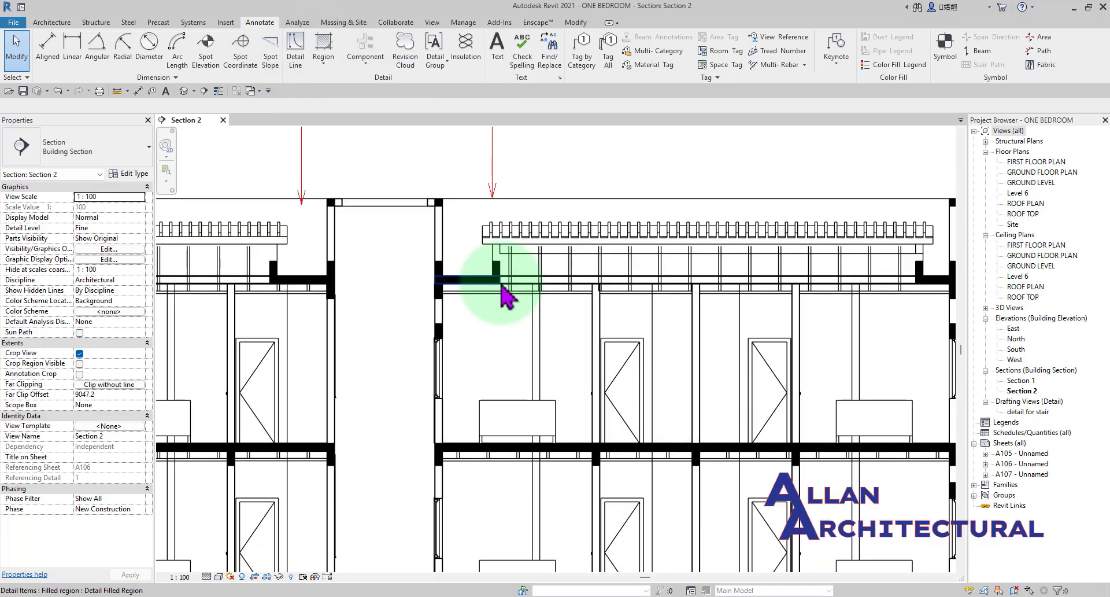
pyautogui.scroll(-5, 508, 298)
pyautogui.moveTo(508, 298); pyautogui.dragTo(666, 292, button='middle')
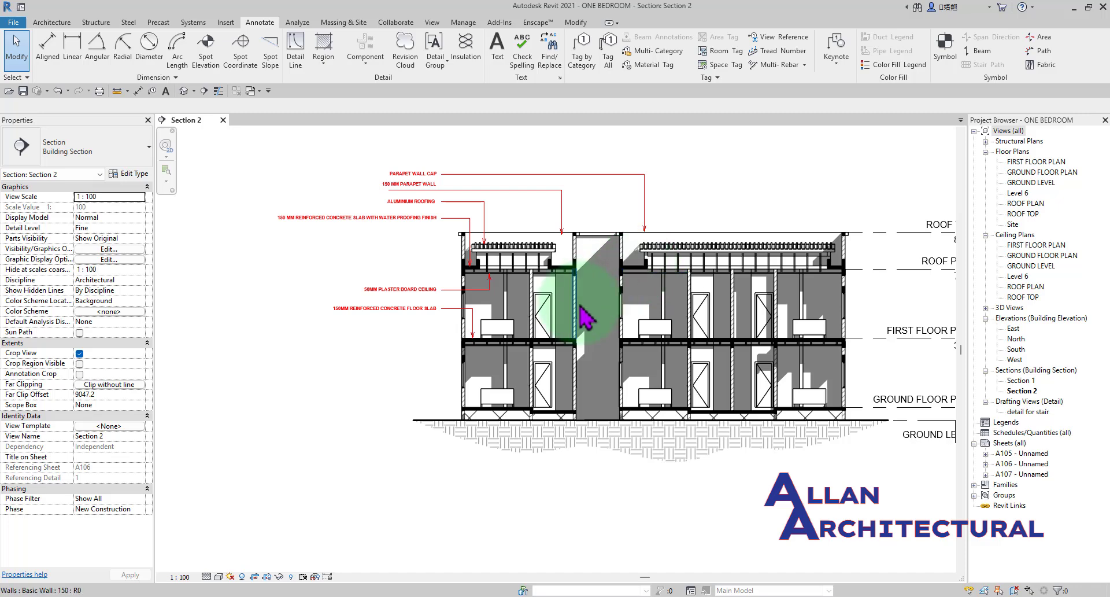
pyautogui.scroll(4, 624, 338)
pyautogui.moveTo(630, 323); pyautogui.dragTo(558, 326, button='middle')
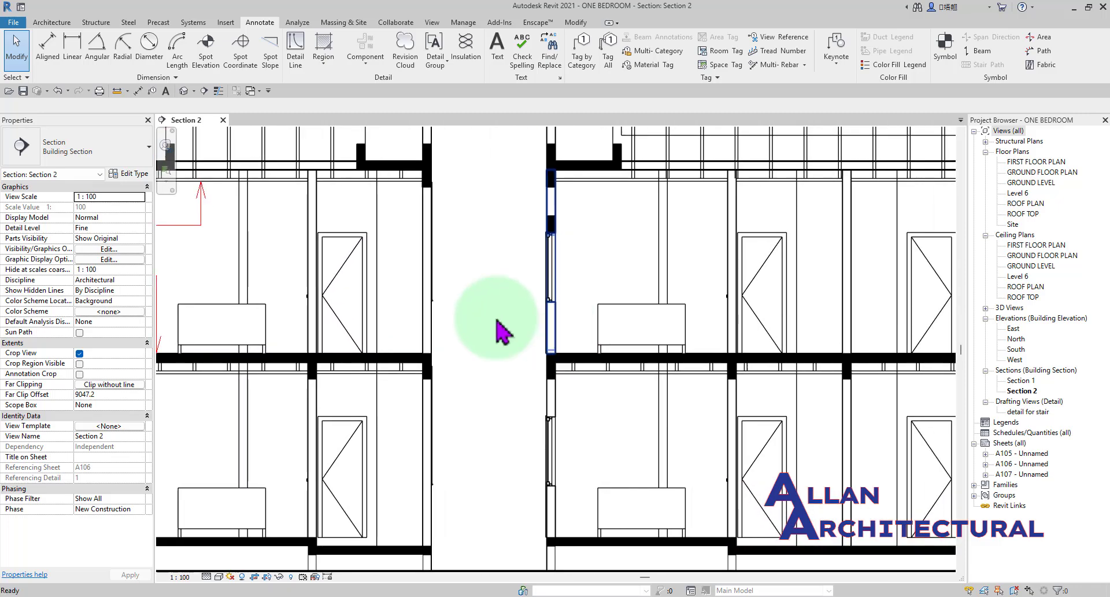
pyautogui.scroll(4, 431, 188)
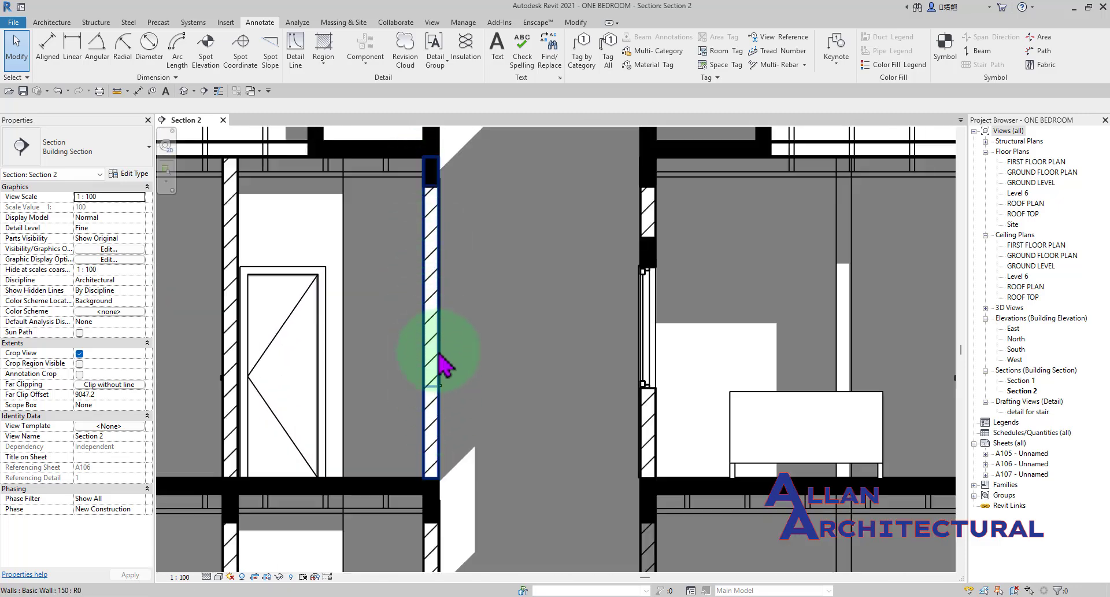
pyautogui.moveTo(426, 254); pyautogui.dragTo(654, 255, button='middle')
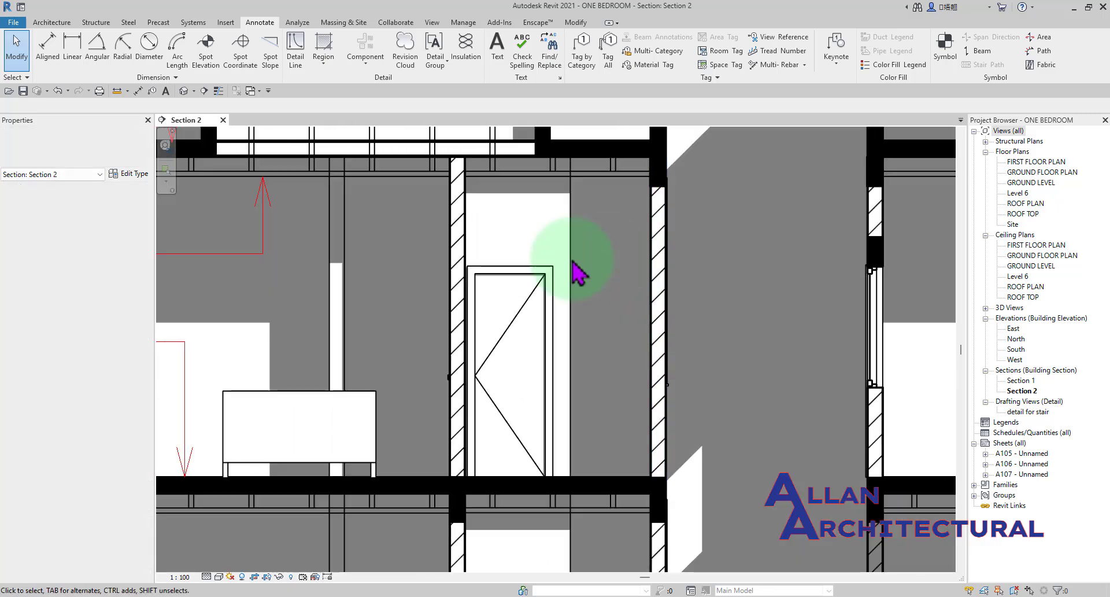
pyautogui.scroll(-3, 416, 234)
pyautogui.moveTo(315, 240); pyautogui.dragTo(370, 242, button='middle')
pyautogui.scroll(5, 344, 218)
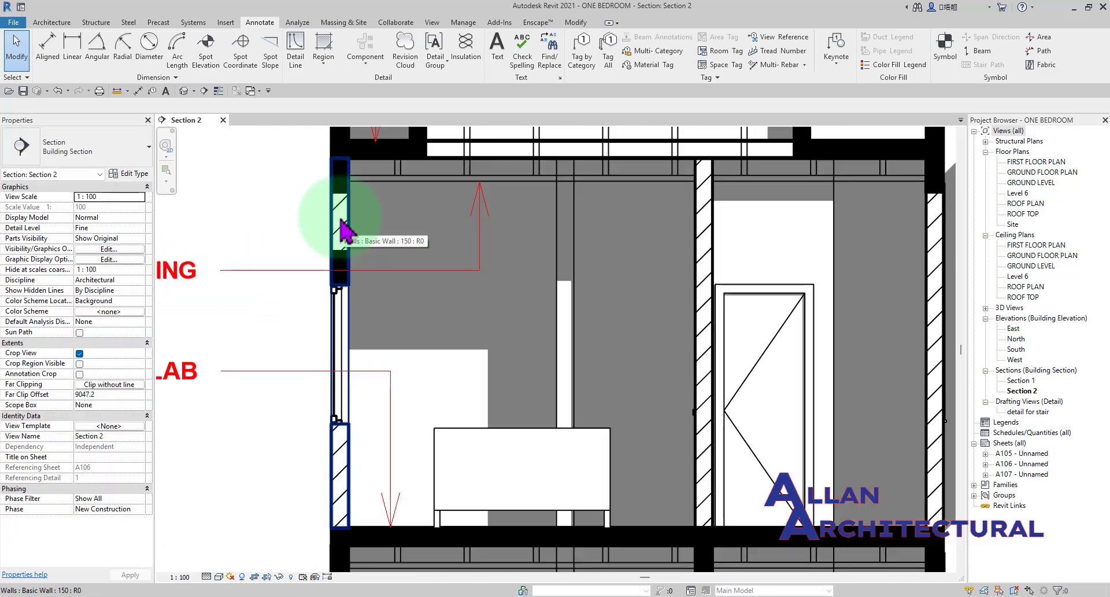
pyautogui.scroll(-3, 344, 202)
pyautogui.scroll(4, 335, 272)
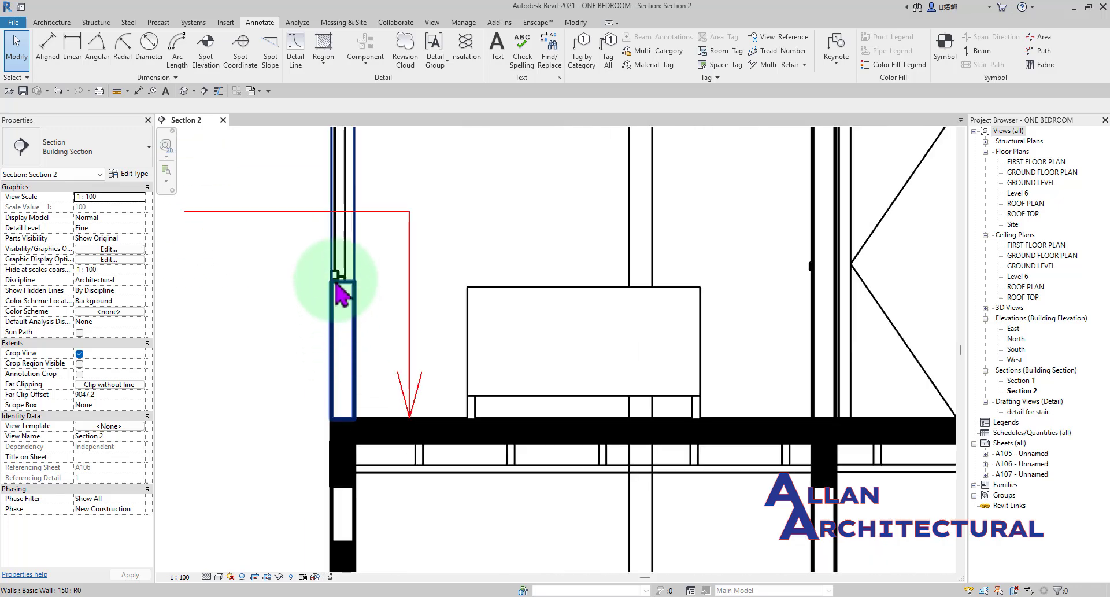
pyautogui.scroll(2, 351, 376)
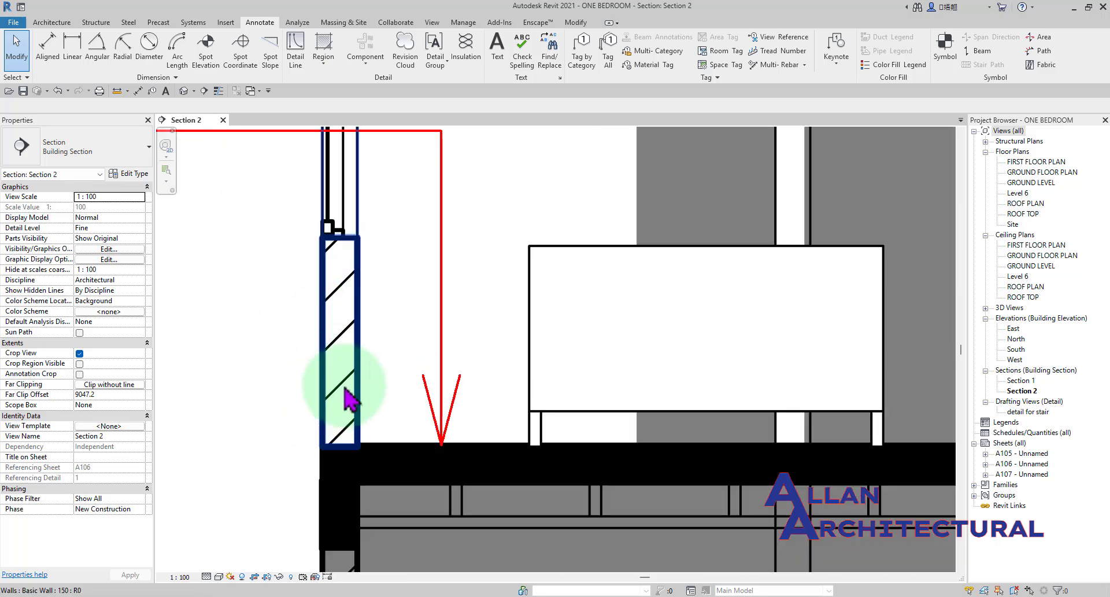
pyautogui.scroll(-6, 347, 272)
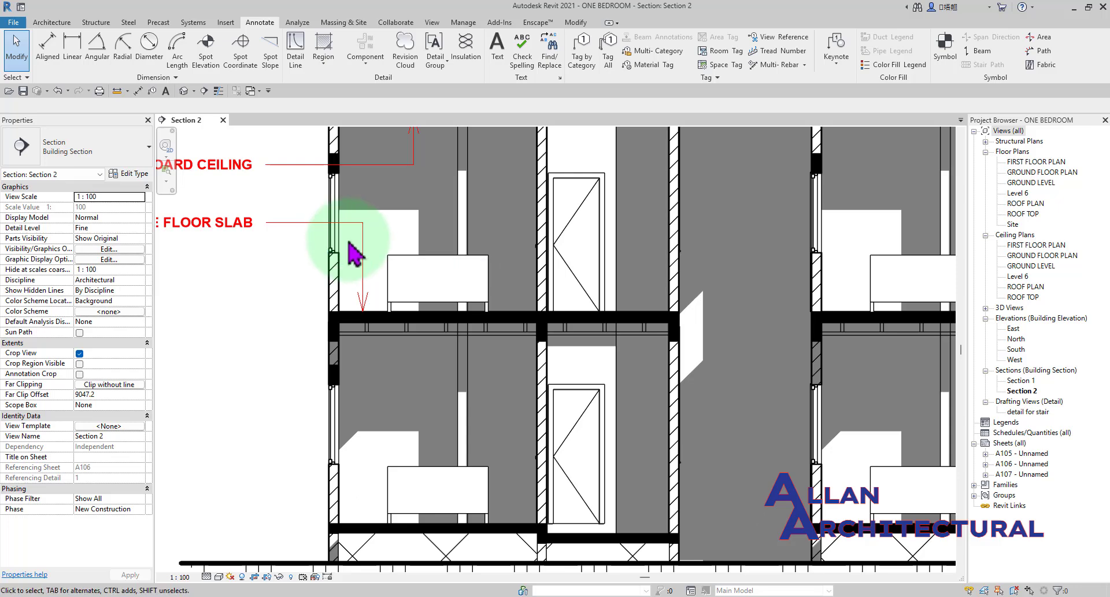
pyautogui.scroll(-3, 607, 409)
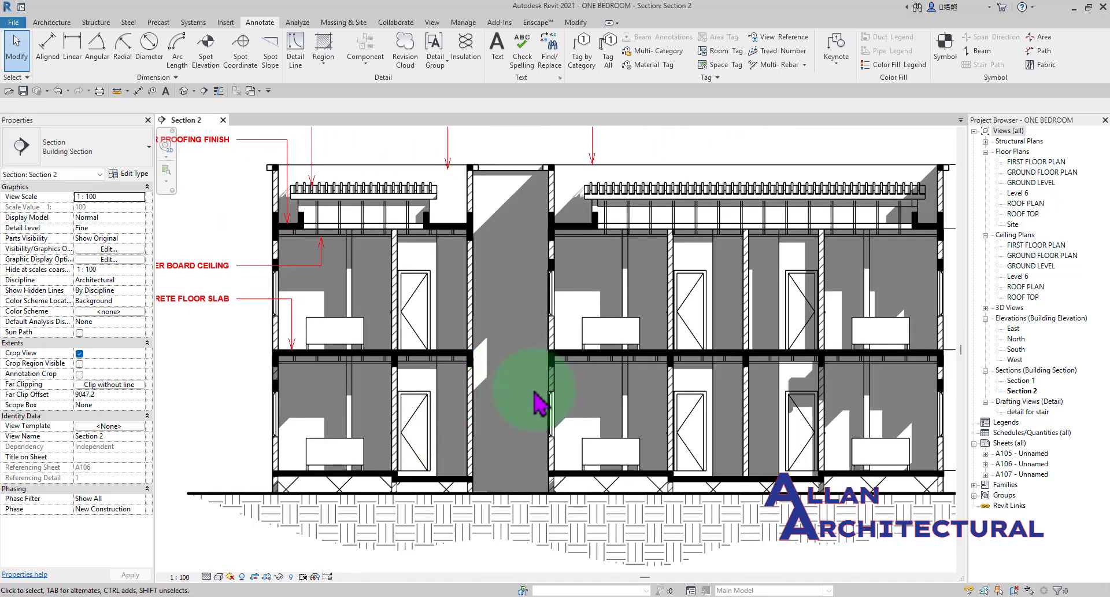
pyautogui.scroll(-2, 542, 403)
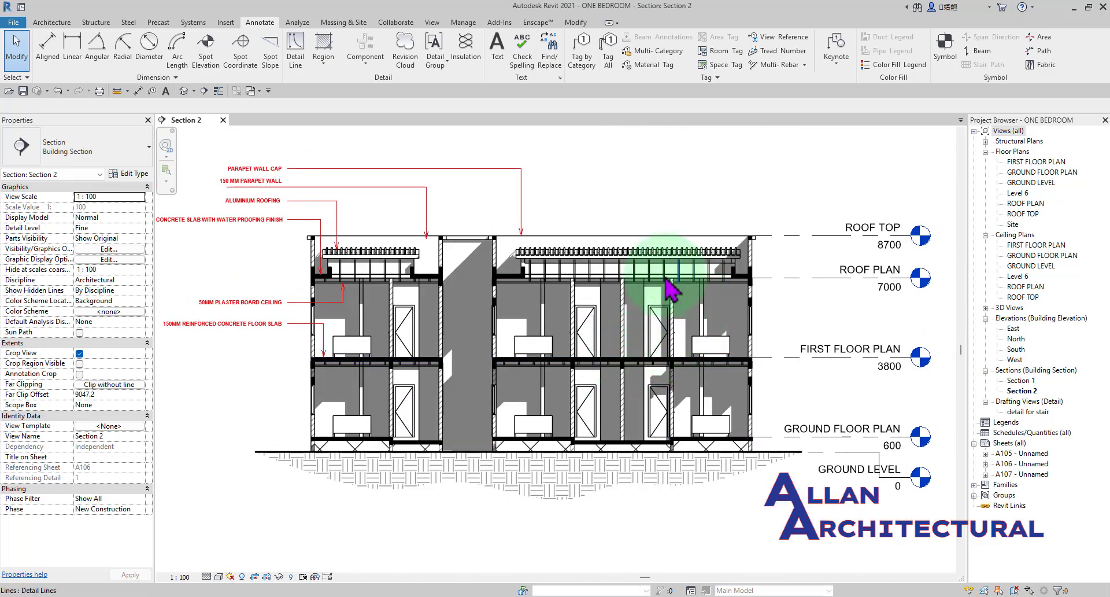
pyautogui.scroll(3, 438, 324)
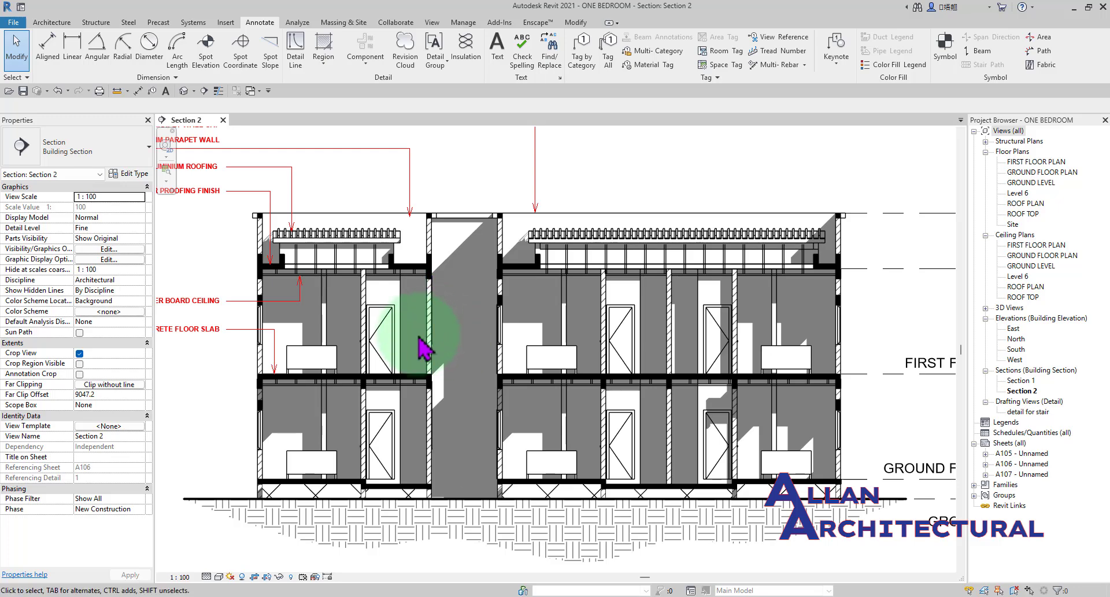
pyautogui.scroll(4, 422, 343)
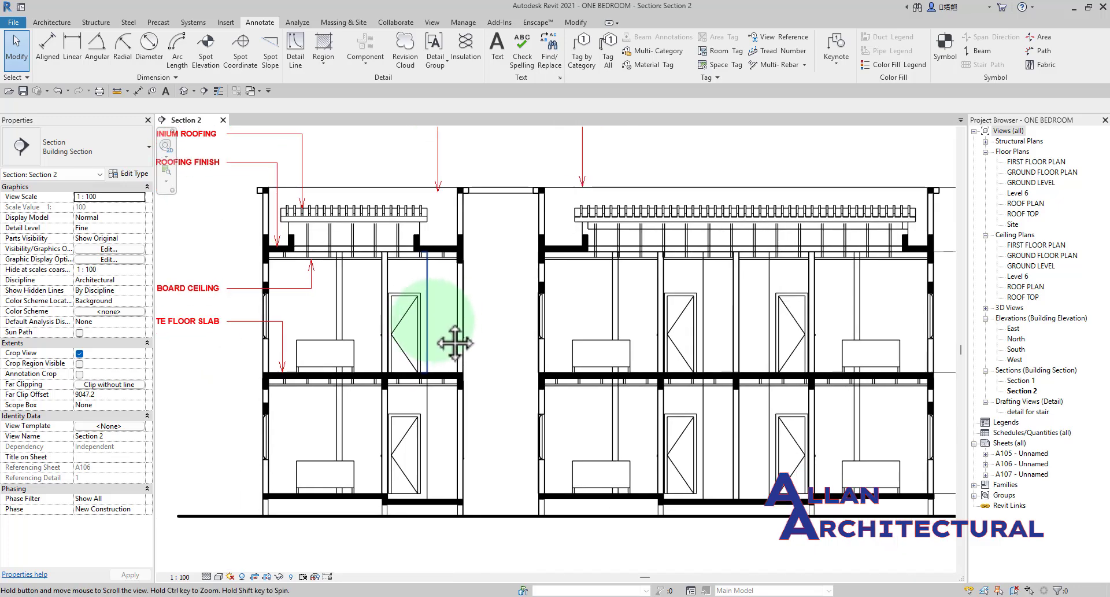
# In Section 2's Visibility/Graphic Overrides, set the foreground cut pattern of the Walls category to <No pattern> and apply the overrides.
pyautogui.press('g')
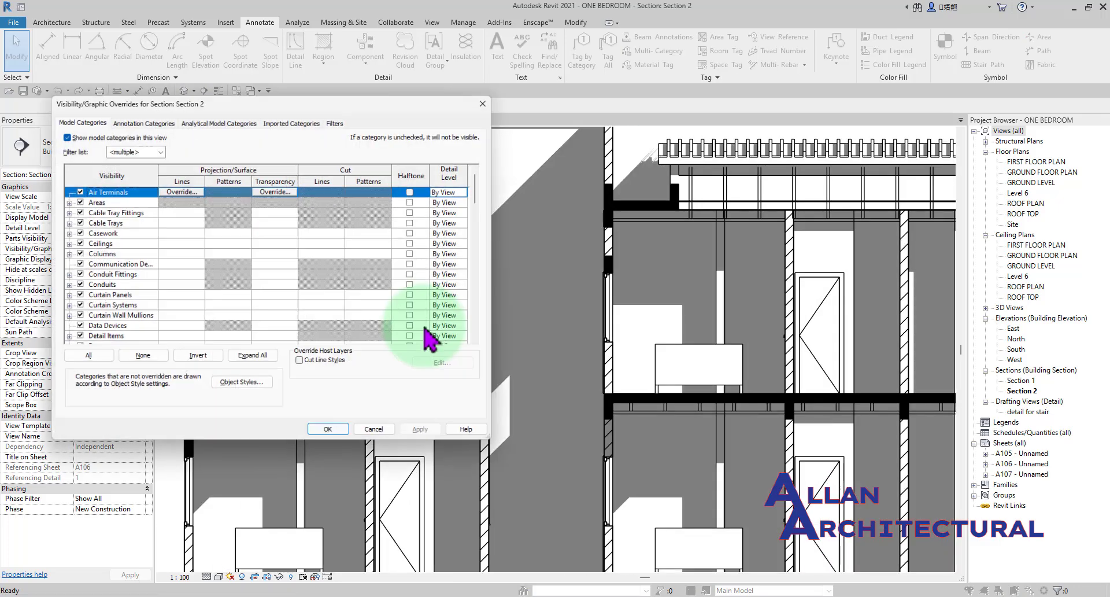
pyautogui.click(381, 565)
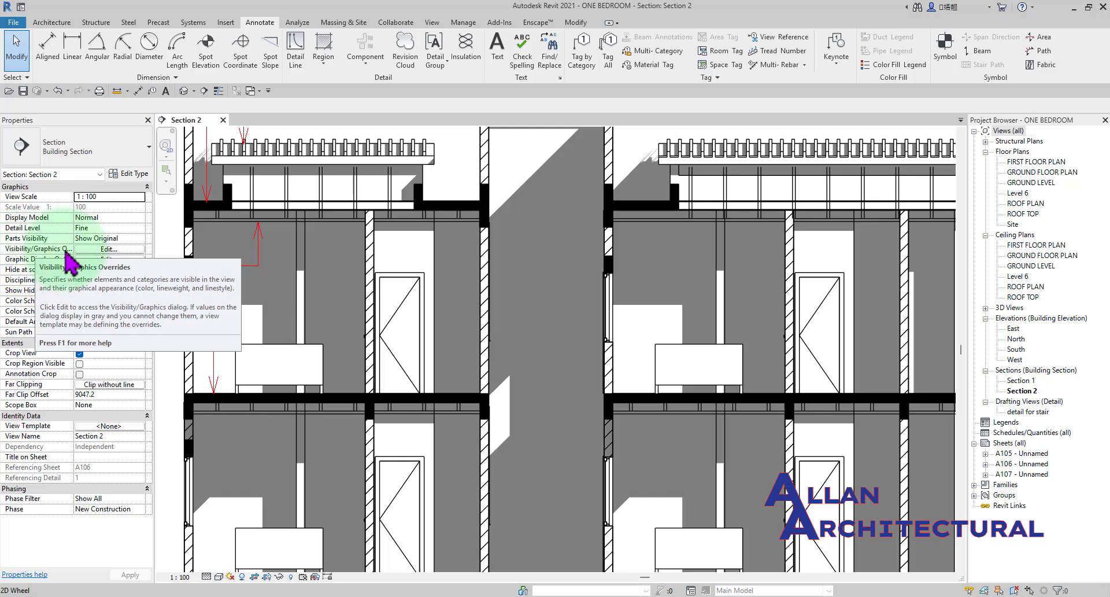
pyautogui.click(109, 249)
pyautogui.moveTo(328, 106); pyautogui.dragTo(436, 110)
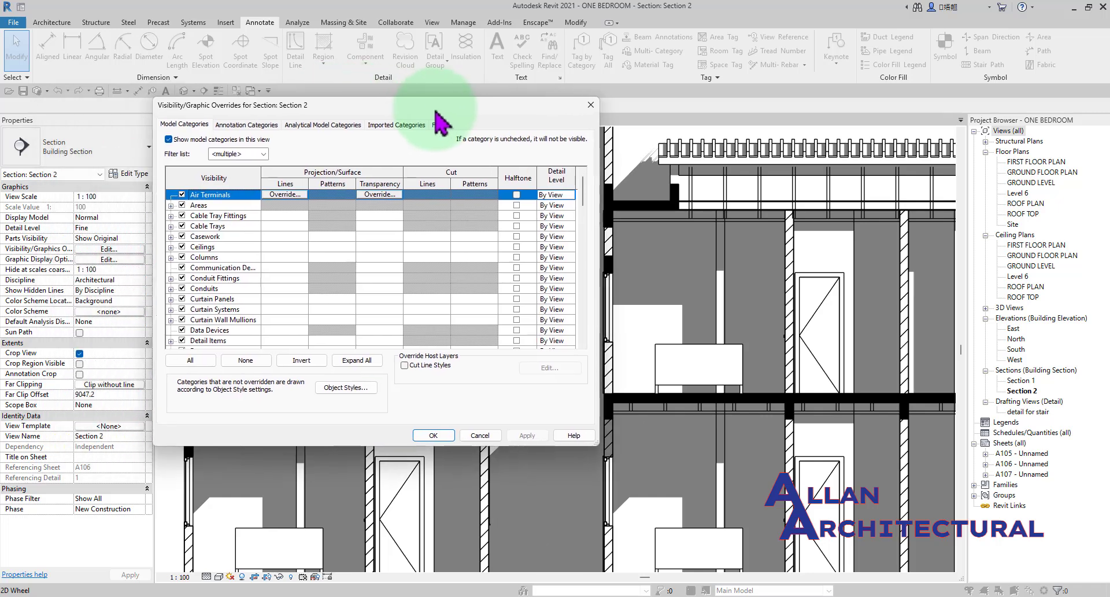
pyautogui.scroll(-5, 261, 218)
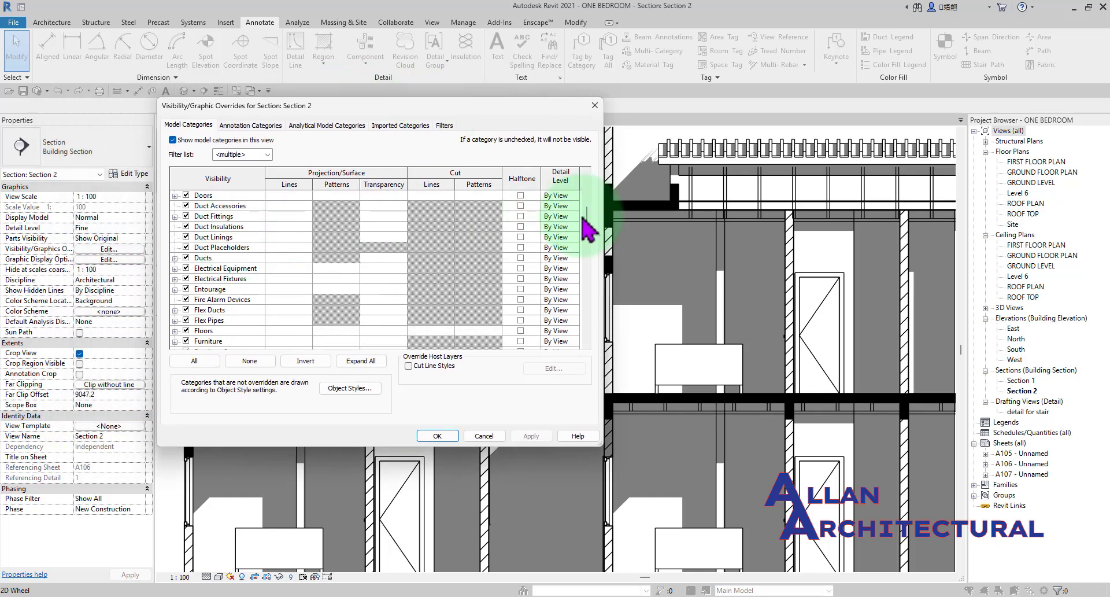
pyautogui.moveTo(589, 220); pyautogui.dragTo(587, 319)
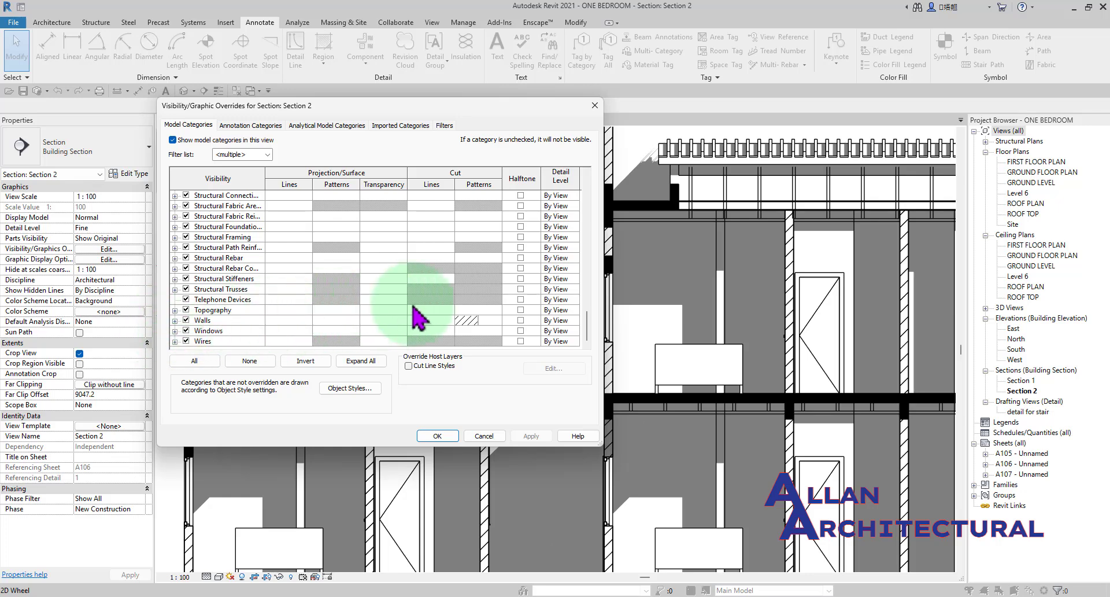
pyautogui.click(484, 321)
pyautogui.click(484, 322)
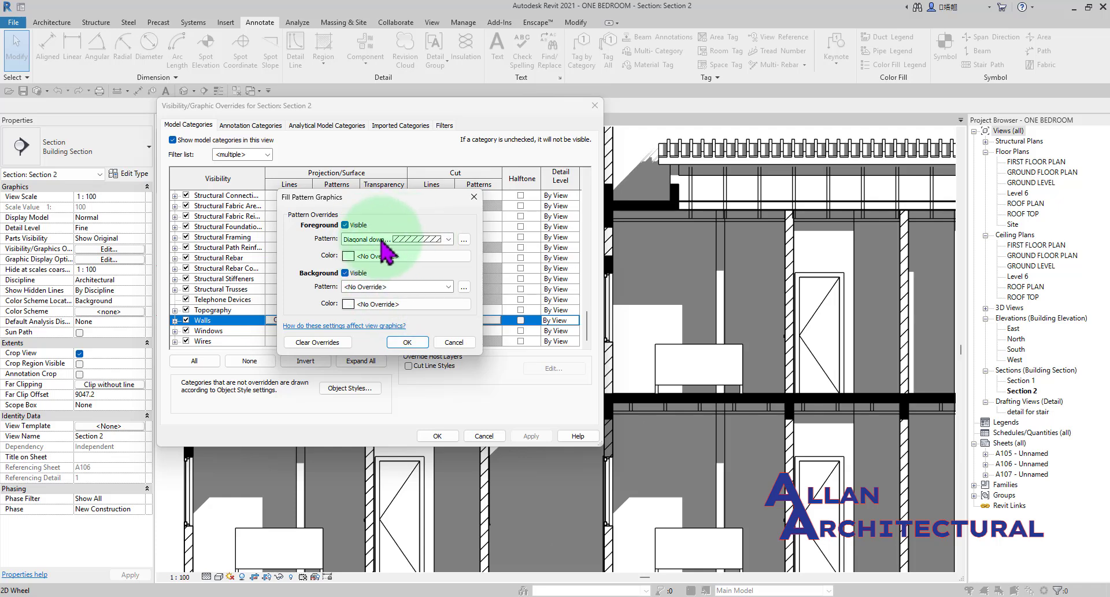
pyautogui.click(464, 239)
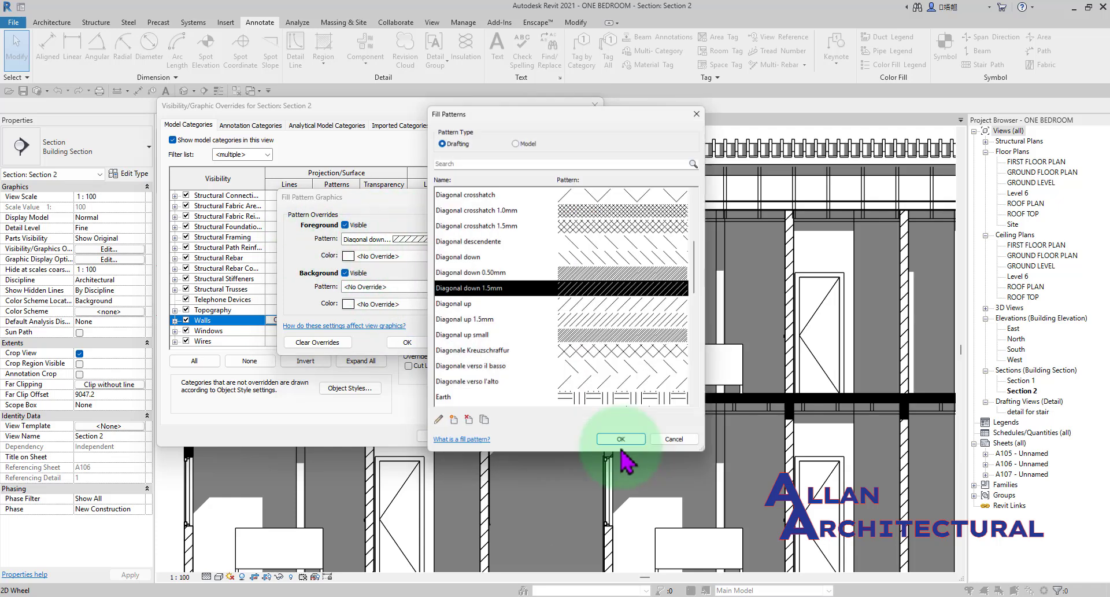
pyautogui.scroll(4, 480, 220)
pyautogui.click(468, 193)
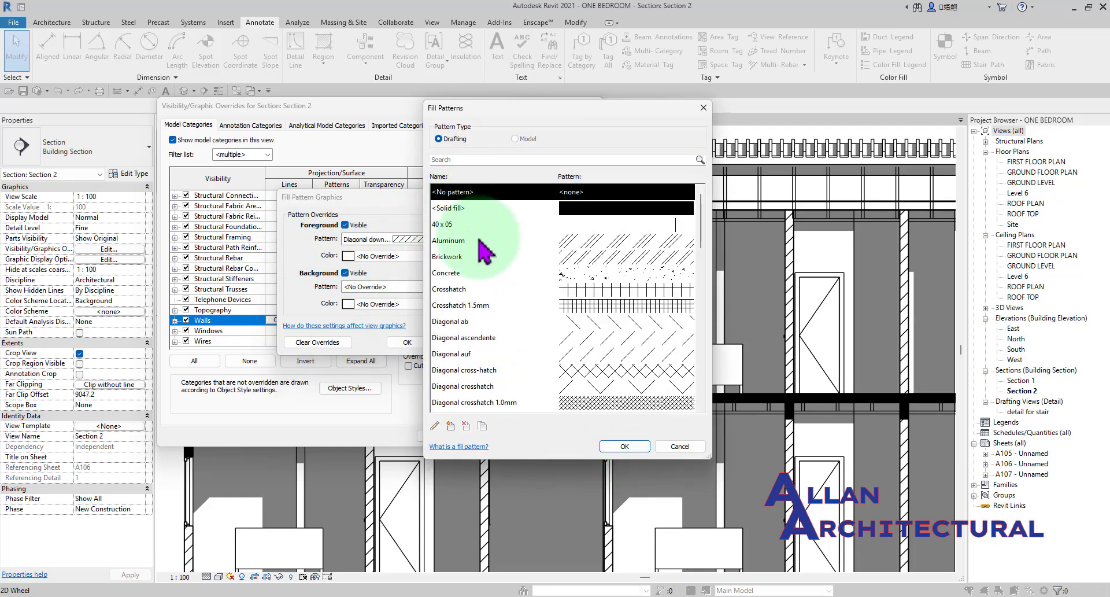
pyautogui.click(625, 447)
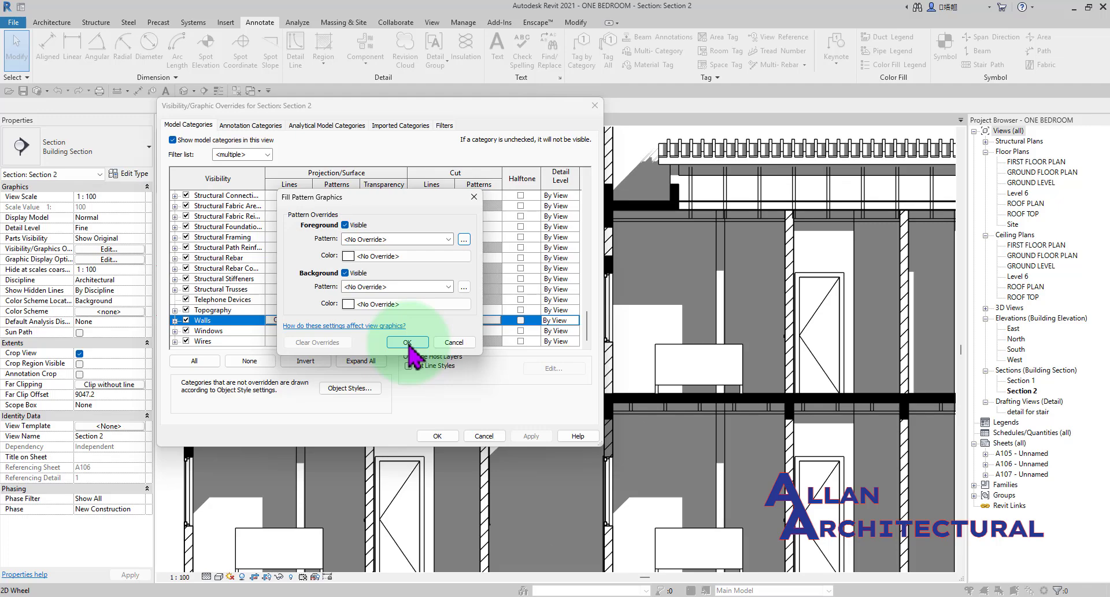
pyautogui.click(408, 342)
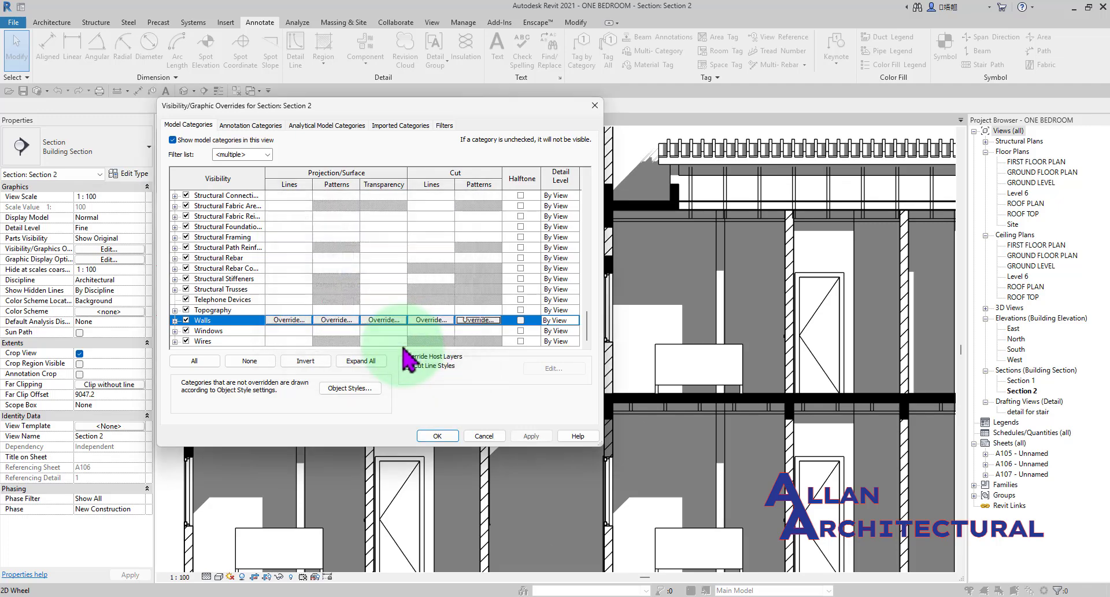
pyautogui.click(437, 436)
pyautogui.scroll(-4, 466, 310)
pyautogui.scroll(6, 495, 321)
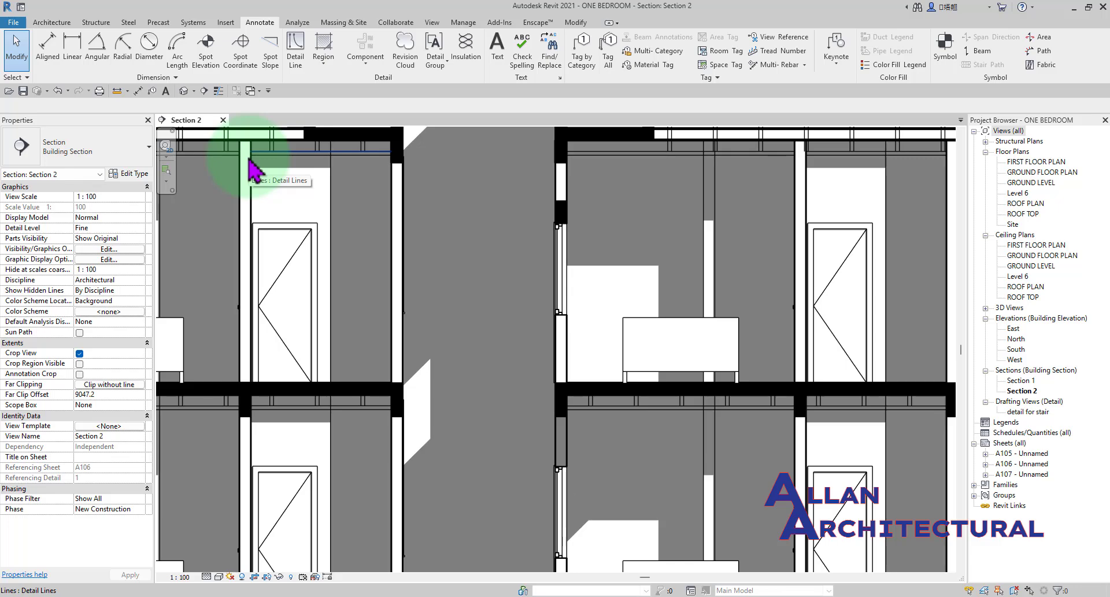
pyautogui.moveTo(277, 250); pyautogui.dragTo(480, 324, button='middle')
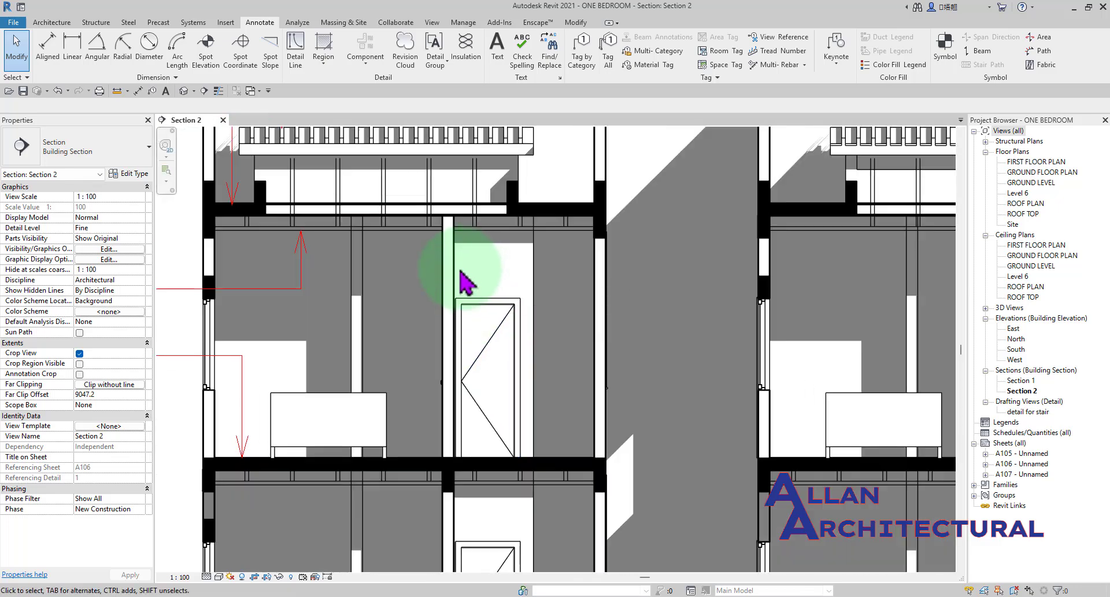
# Examine the cut walls of the section without hatching, on both floors and on either side of the gap between the units.
pyautogui.scroll(-2, 466, 282)
pyautogui.scroll(1, 480, 327)
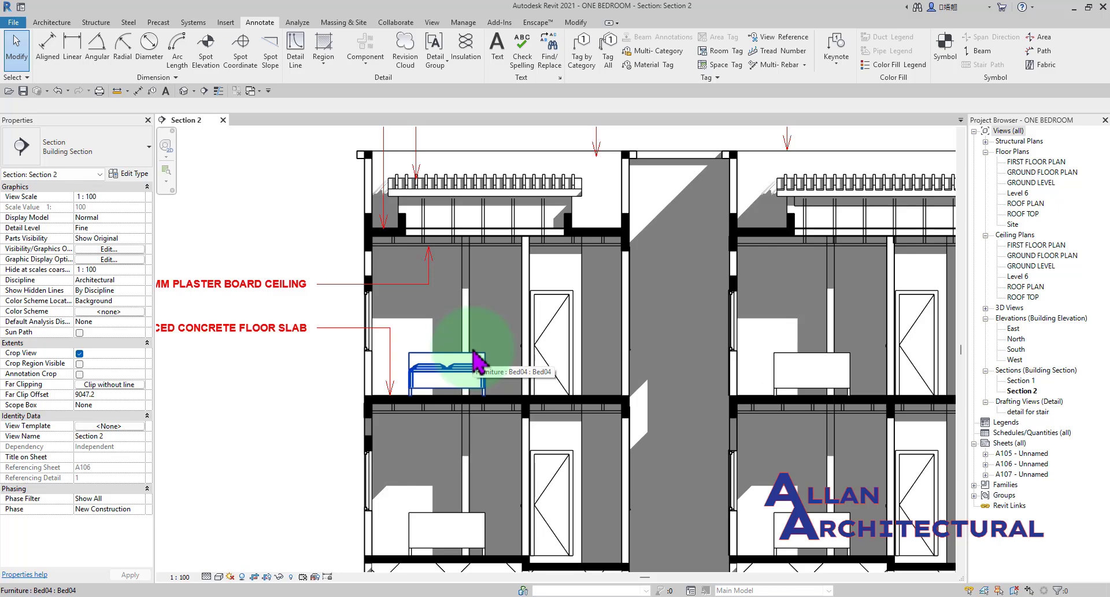
pyautogui.scroll(-2, 469, 354)
pyautogui.scroll(1, 457, 360)
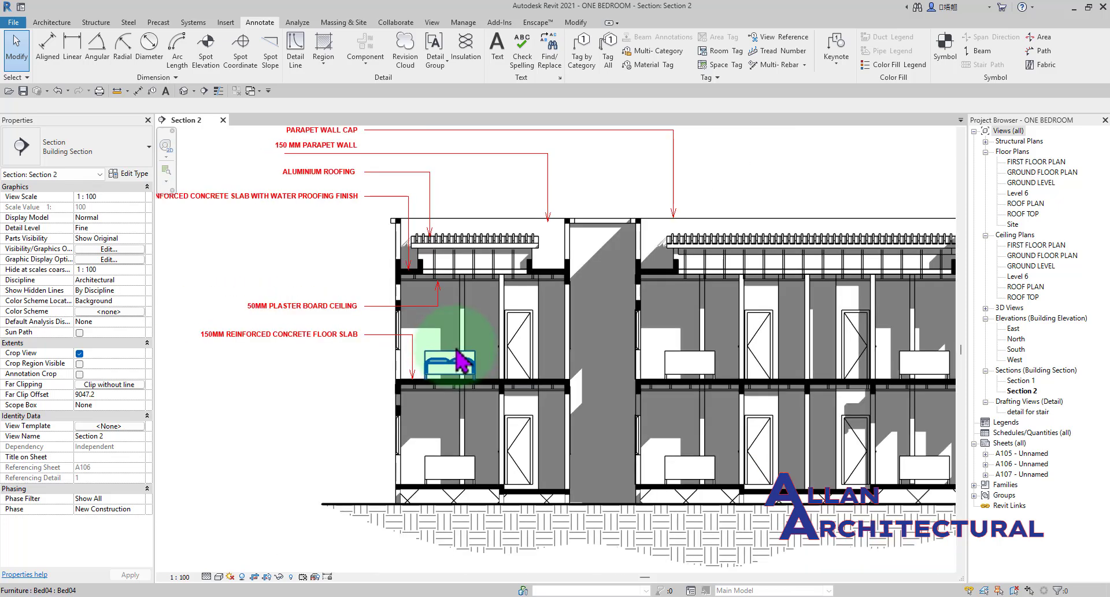
pyautogui.scroll(-2, 454, 330)
pyautogui.scroll(1, 463, 310)
pyautogui.scroll(4, 480, 289)
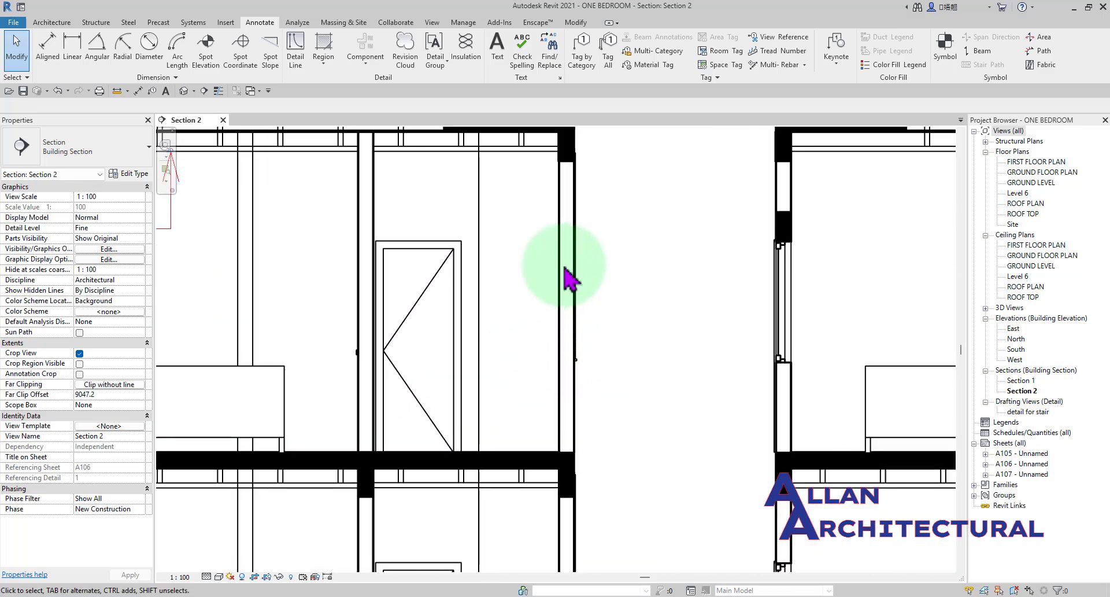
pyautogui.scroll(1, 570, 272)
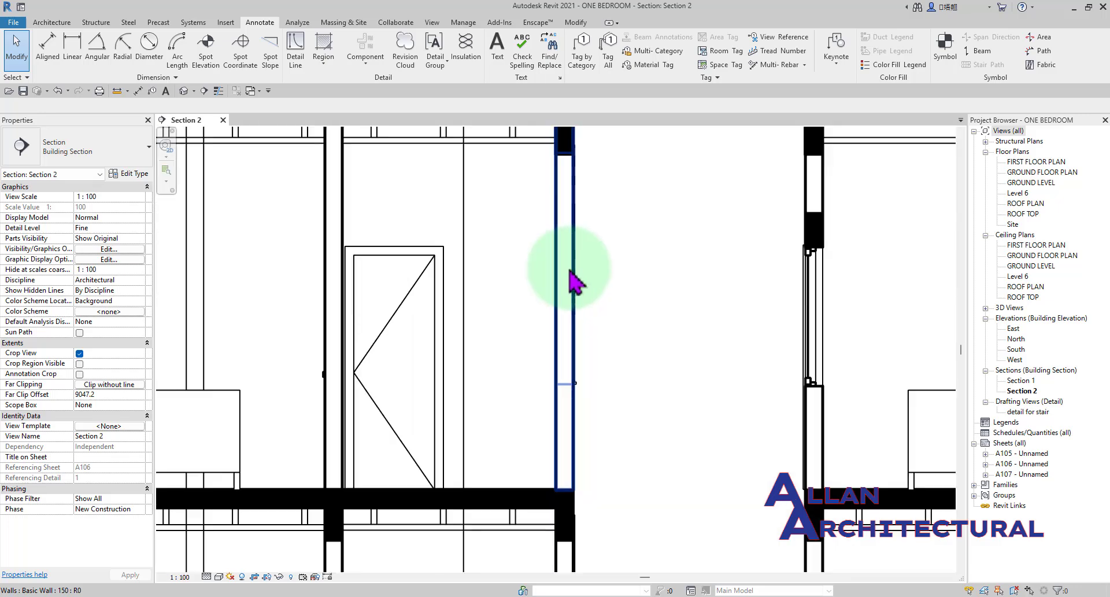
pyautogui.scroll(-2, 508, 280)
pyautogui.moveTo(550, 347); pyautogui.dragTo(517, 347, button='middle')
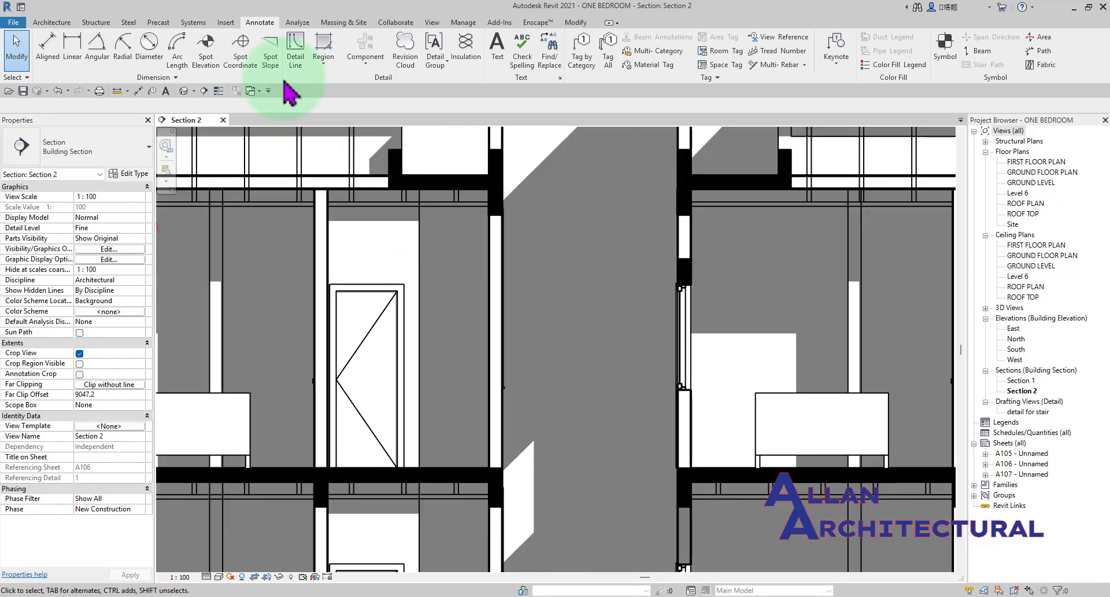
# Start a filled region in Section 2 and set its boundary line style to <Thin Lines>.
pyautogui.click(317, 65)
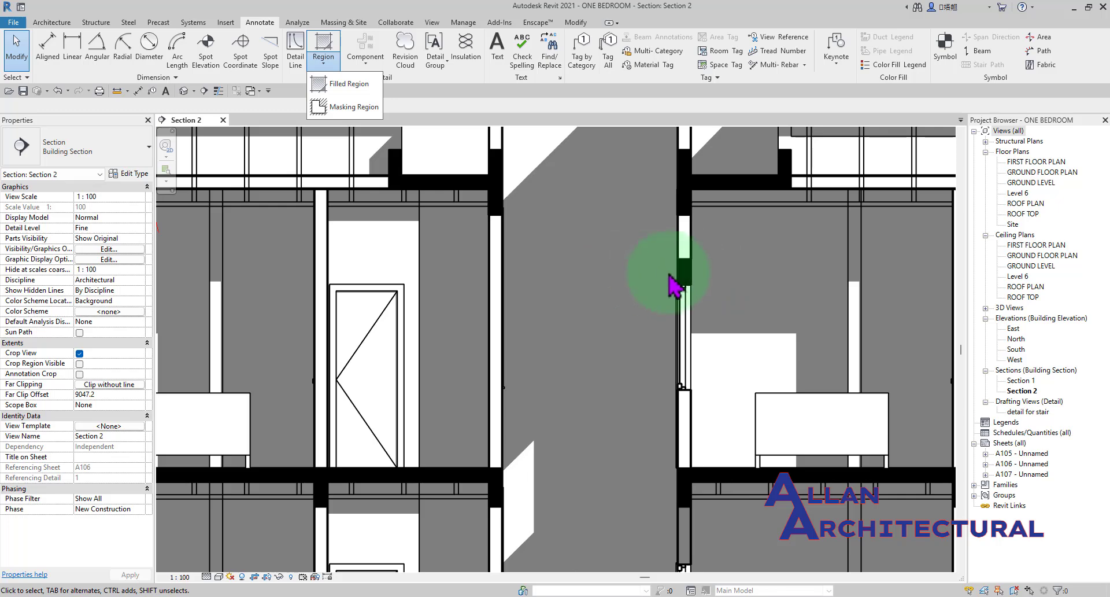
pyautogui.scroll(3, 669, 274)
pyautogui.scroll(-2, 604, 271)
pyautogui.scroll(-2, 675, 275)
pyautogui.scroll(2, 682, 271)
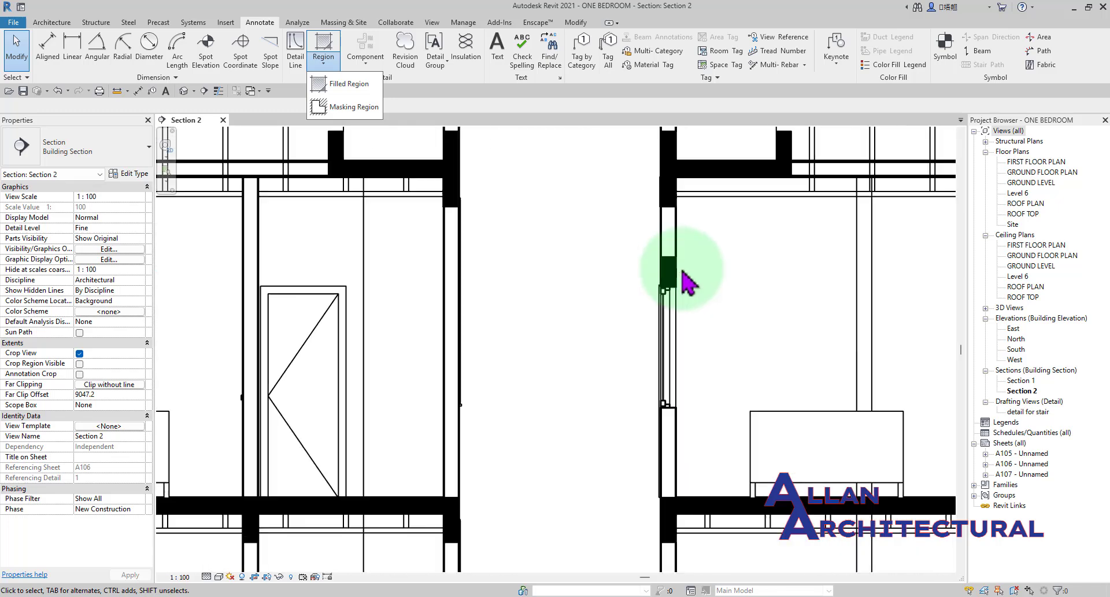
pyautogui.scroll(2, 674, 273)
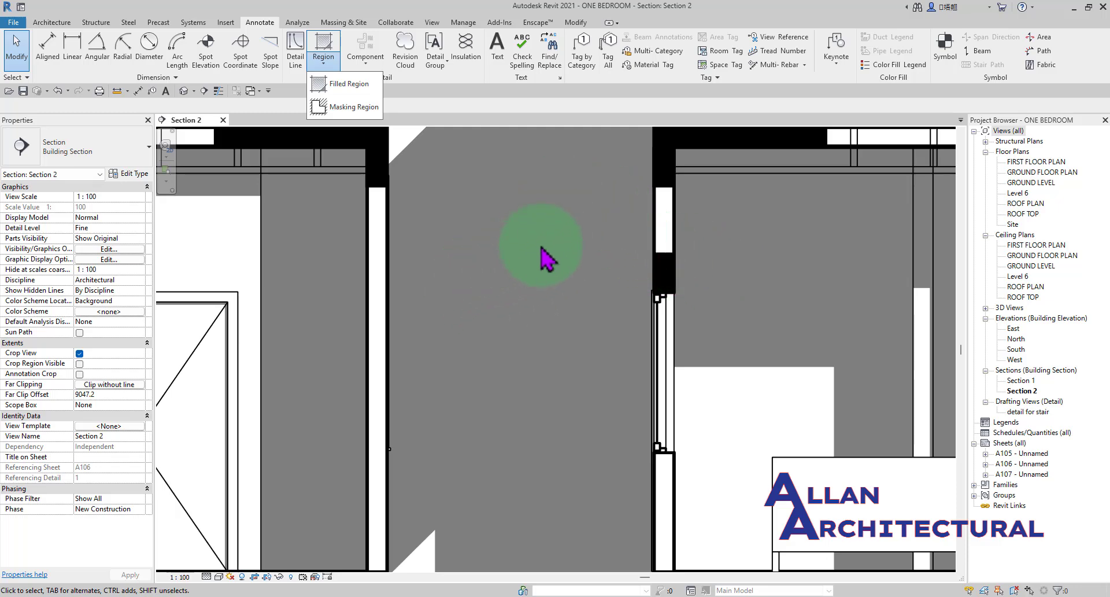
pyautogui.scroll(-1, 540, 254)
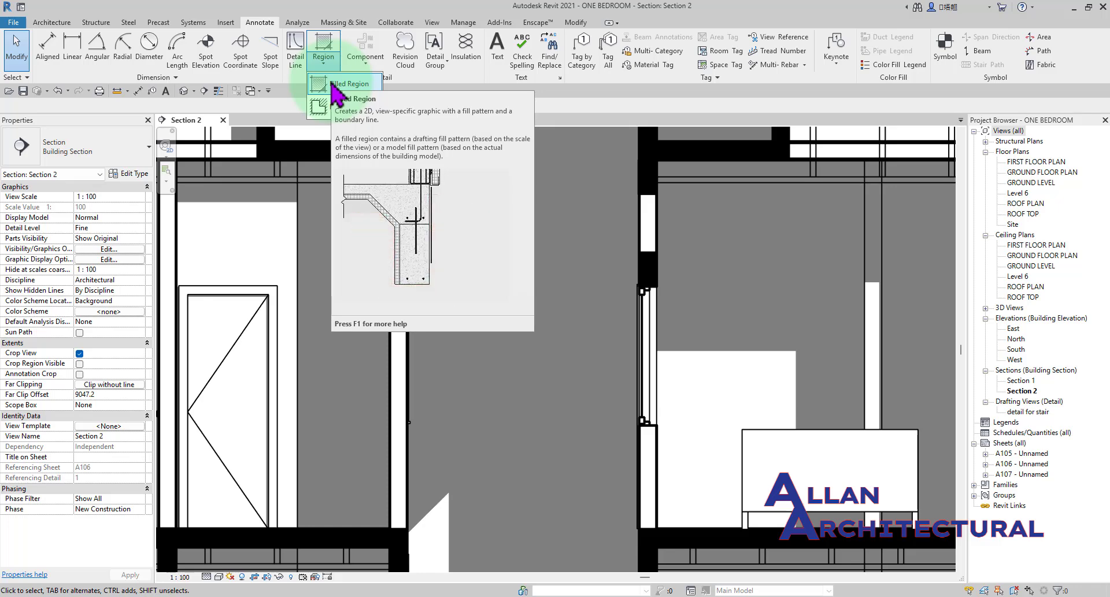
pyautogui.click(332, 85)
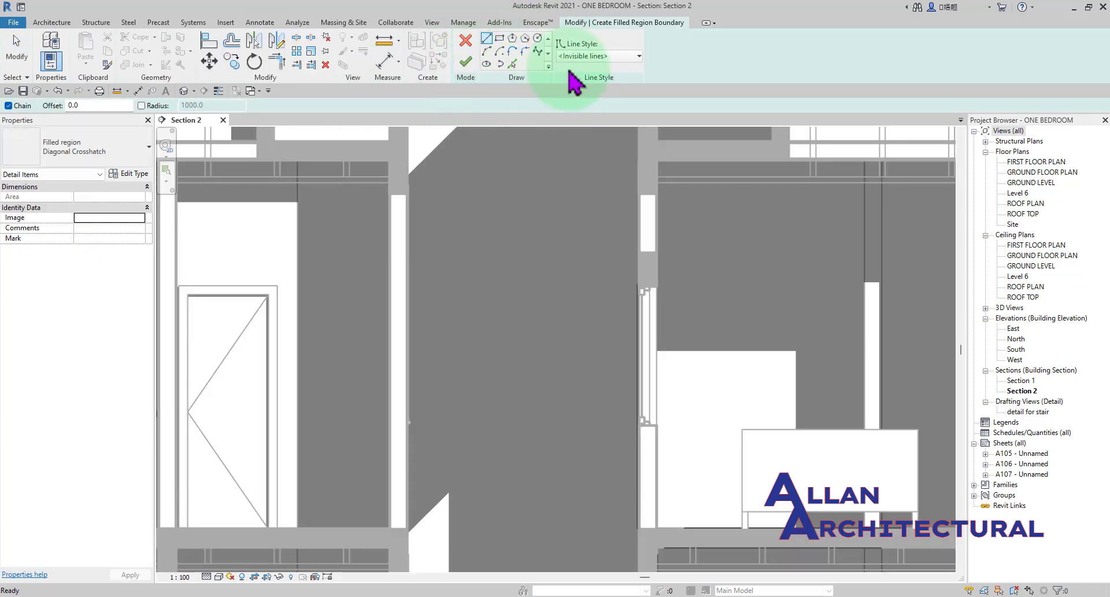
pyautogui.click(499, 39)
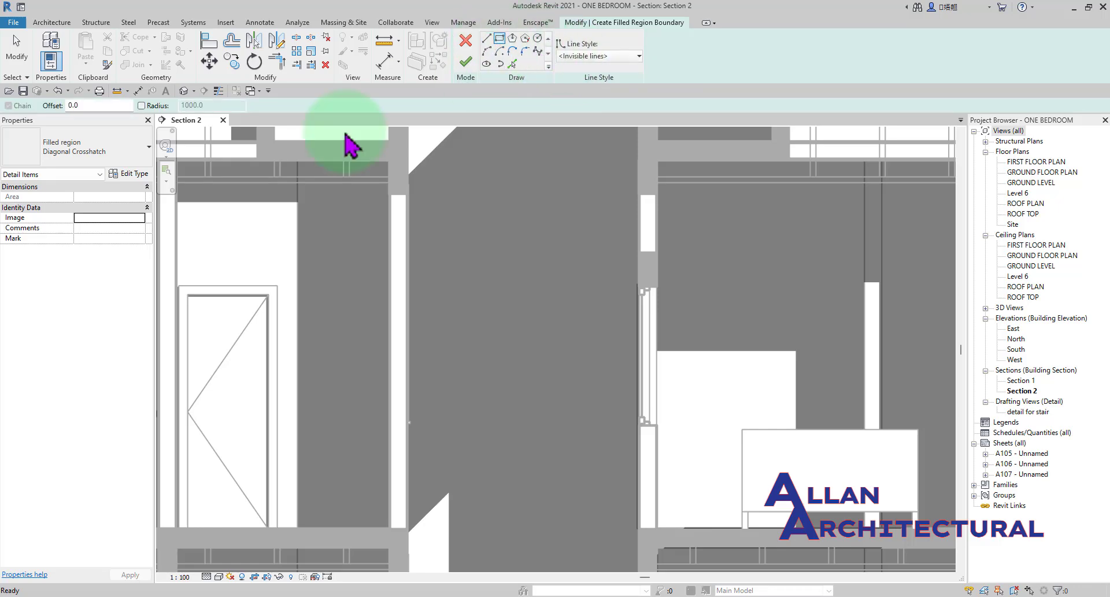
pyautogui.click(87, 151)
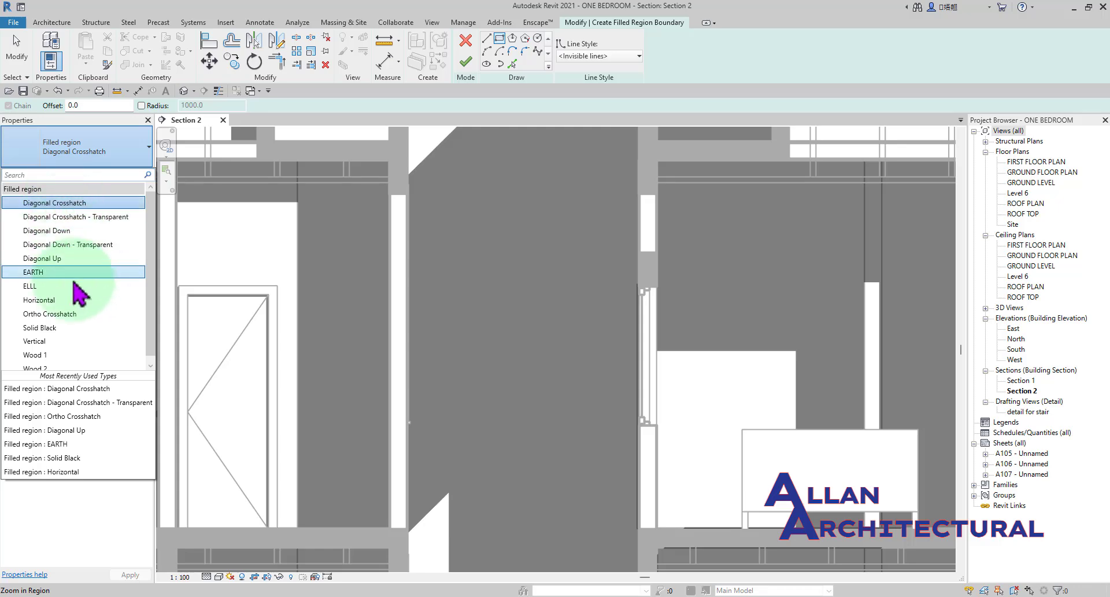
pyautogui.scroll(-1, 74, 294)
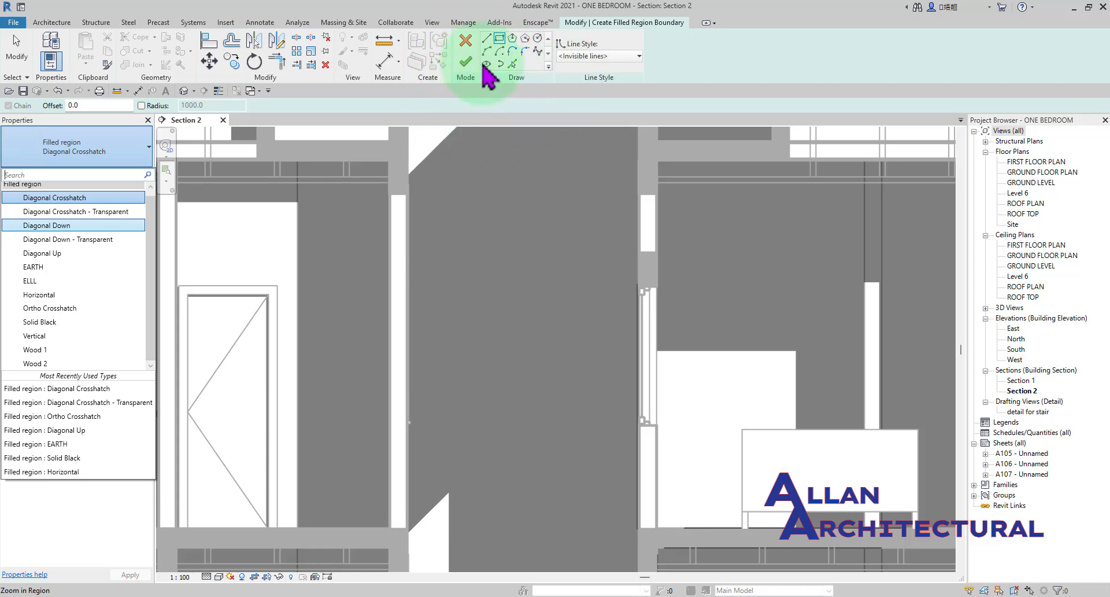
pyautogui.click(622, 56)
pyautogui.click(622, 56)
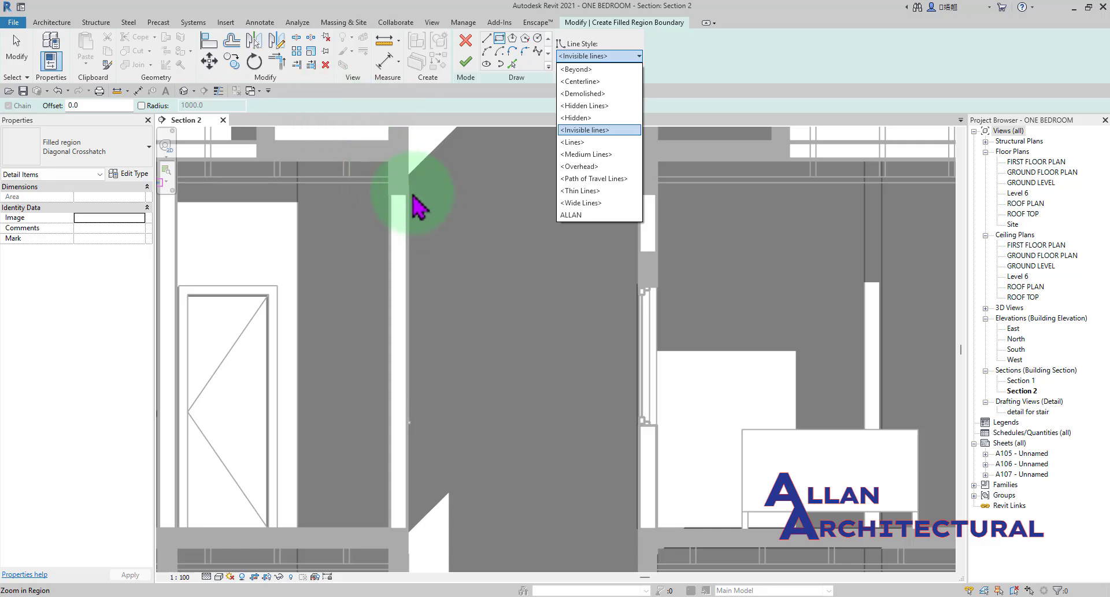
pyautogui.click(593, 192)
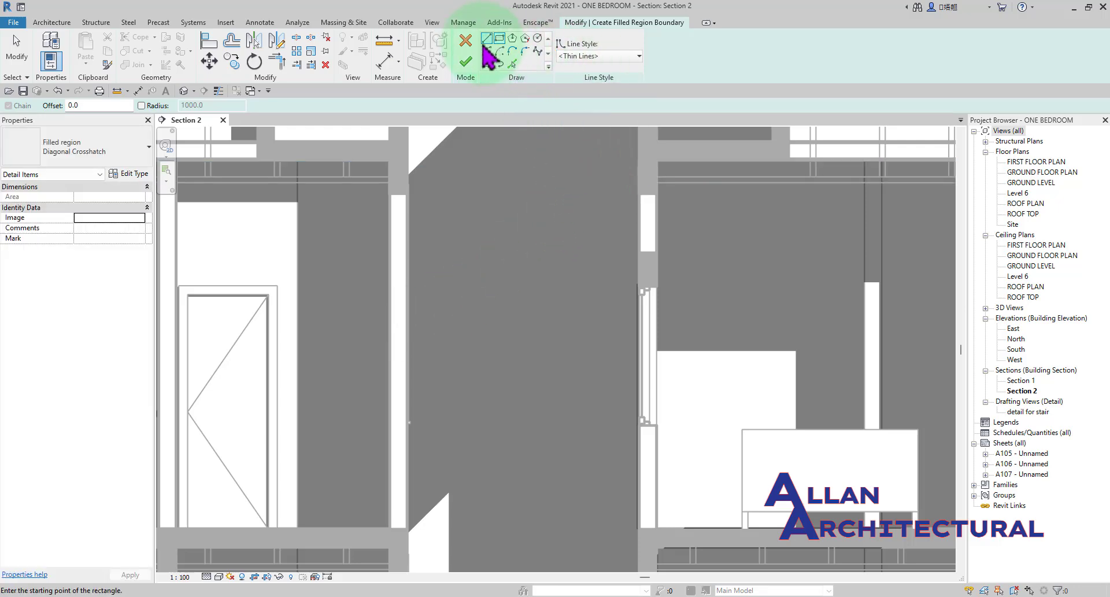
# Sketch a closed rectangular boundary about 163 mm wide and 500 mm high over the wall just below the slab beam beside the gap.
pyautogui.click(485, 42)
pyautogui.scroll(3, 393, 197)
pyautogui.click(388, 187)
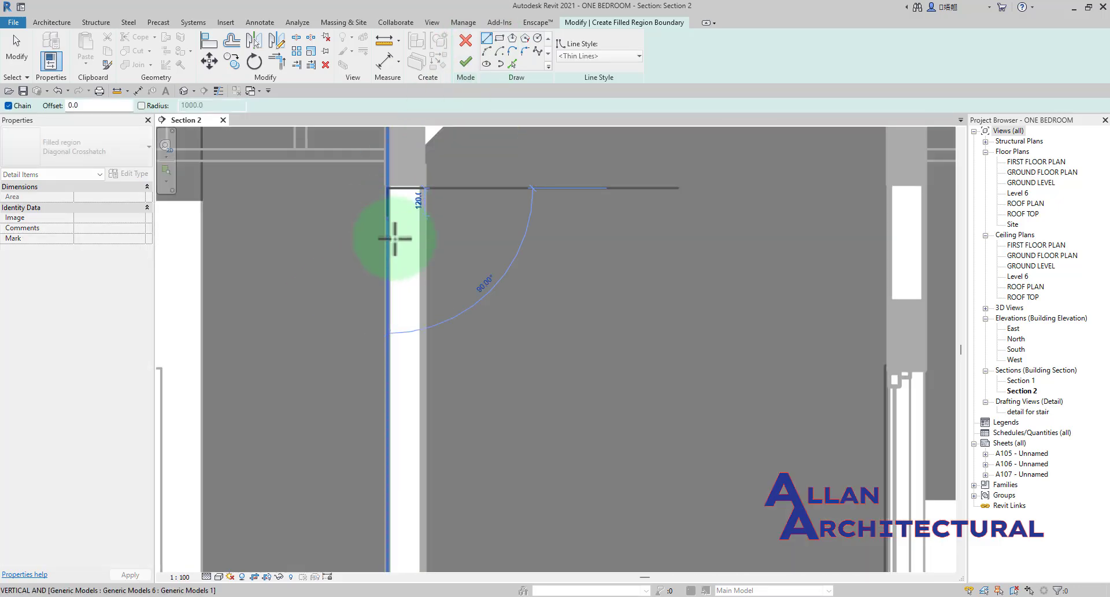
pyautogui.click(387, 309)
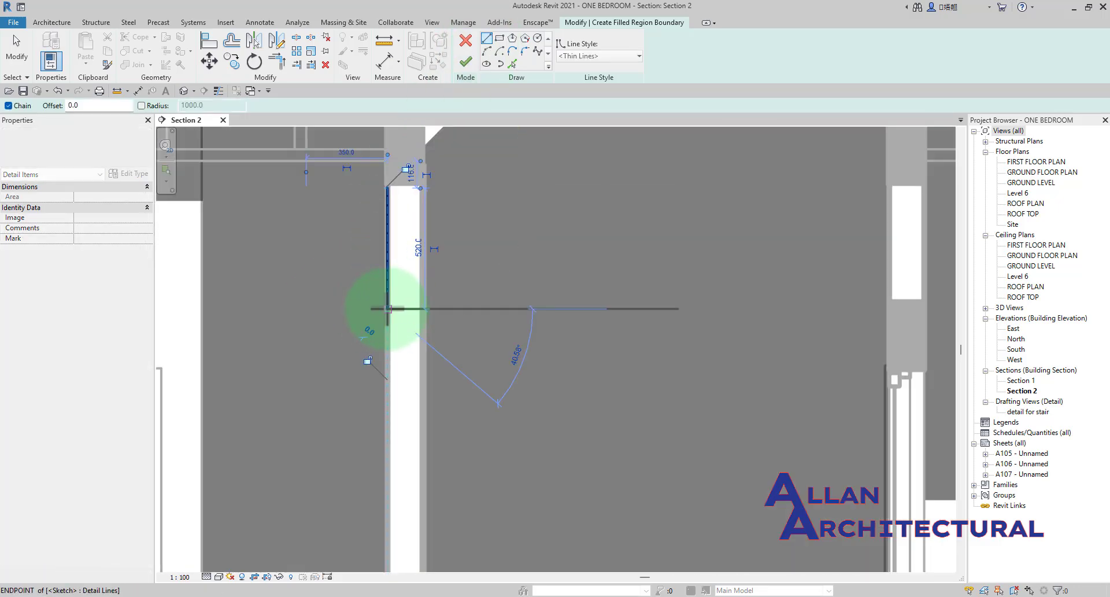
pyautogui.click(426, 309)
pyautogui.click(426, 192)
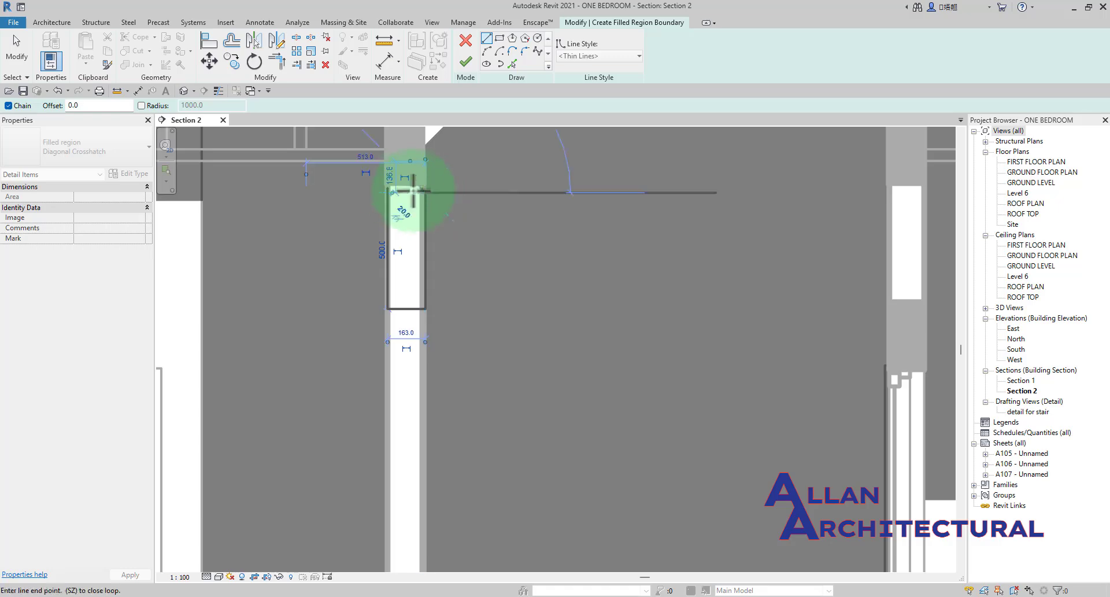
pyautogui.scroll(3, 388, 193)
pyautogui.click(388, 192)
pyautogui.scroll(2, 399, 191)
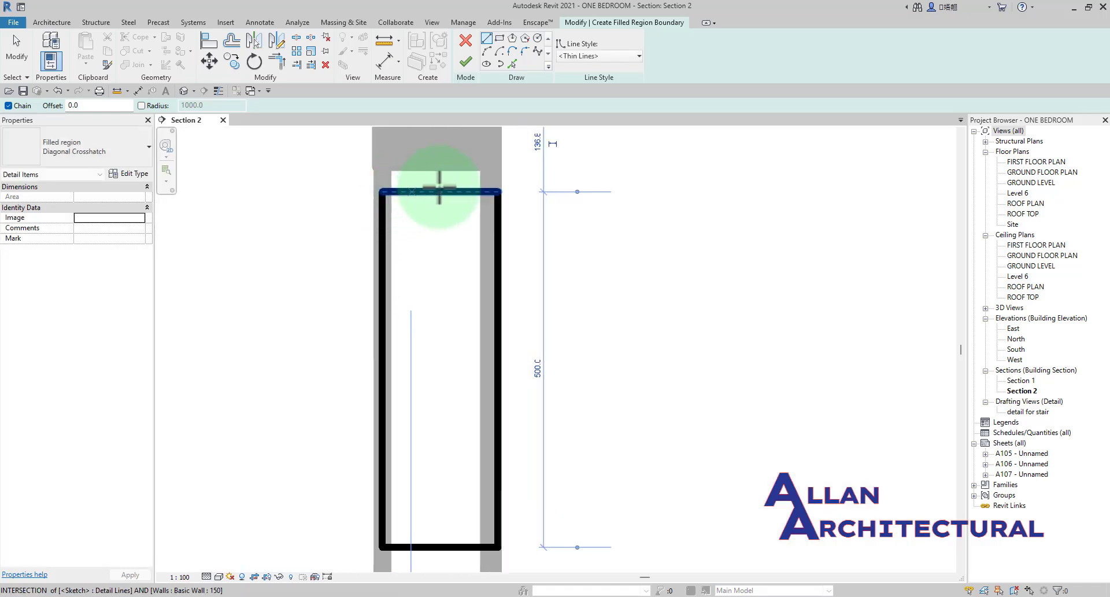
pyautogui.press('Escape')
# Set the filled region's type to Diagonal Down and finish the region.
pyautogui.scroll(-4, 440, 189)
pyautogui.moveTo(440, 191); pyautogui.dragTo(459, 211, button='middle')
pyautogui.click(104, 157)
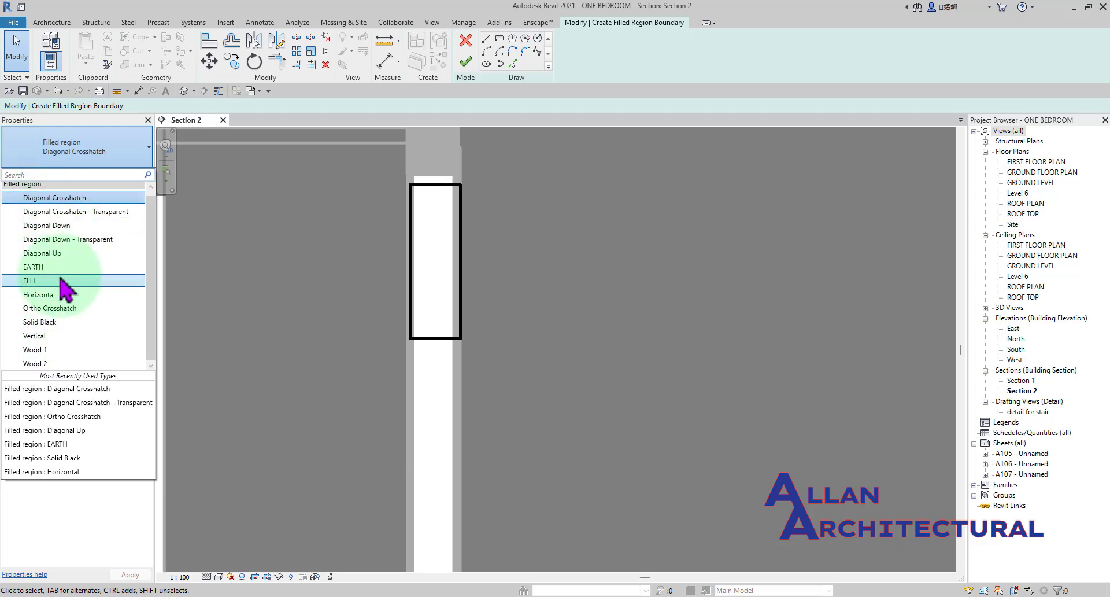
pyautogui.scroll(1, 65, 275)
pyautogui.click(62, 231)
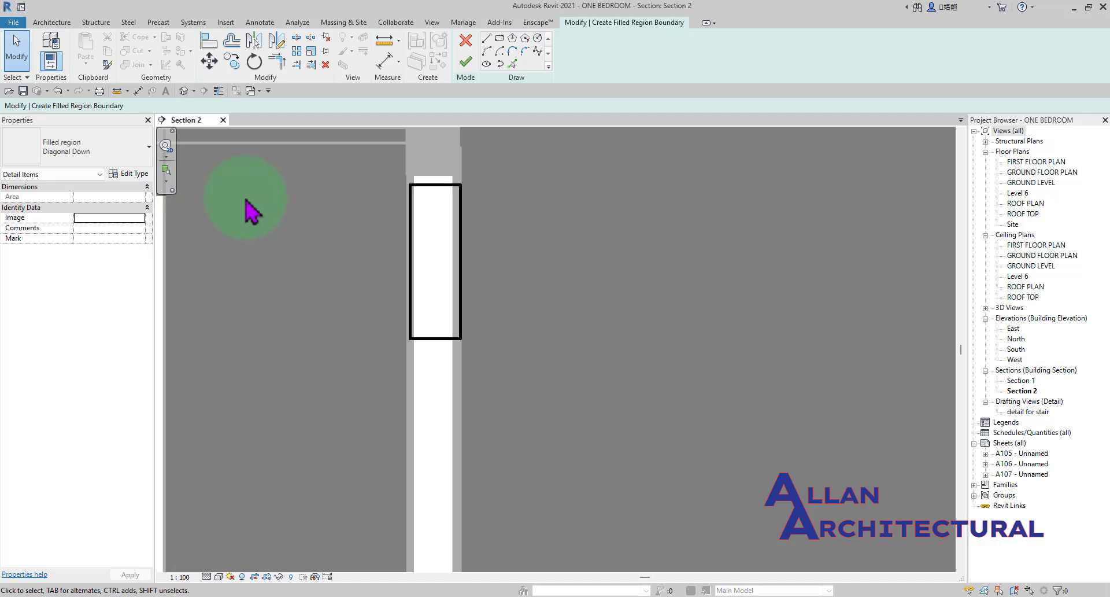
pyautogui.click(466, 62)
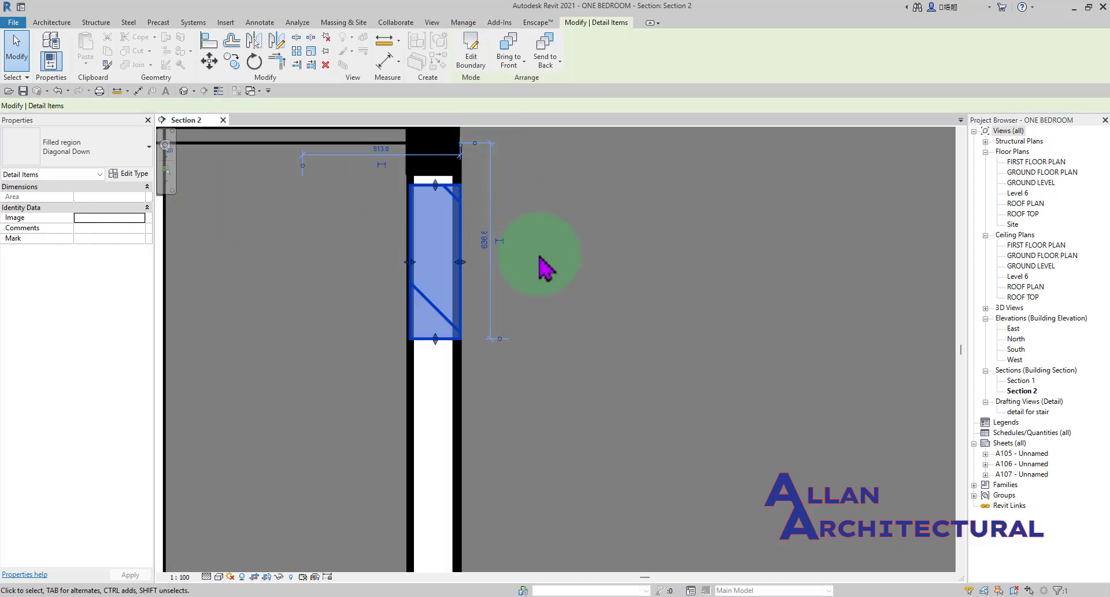
pyautogui.click(553, 268)
pyautogui.scroll(2, 469, 218)
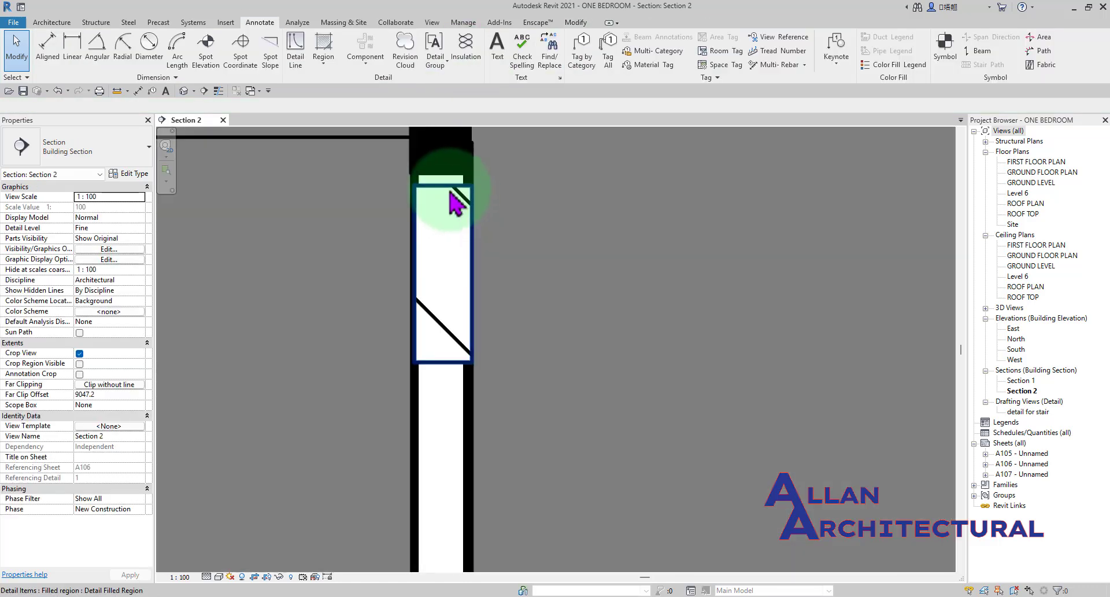
# Move the filled region horizontally off the wall into the open gap between the two units.
pyautogui.click(449, 188)
pyautogui.scroll(-1, 549, 230)
pyautogui.moveTo(548, 231); pyautogui.dragTo(442, 252, button='middle')
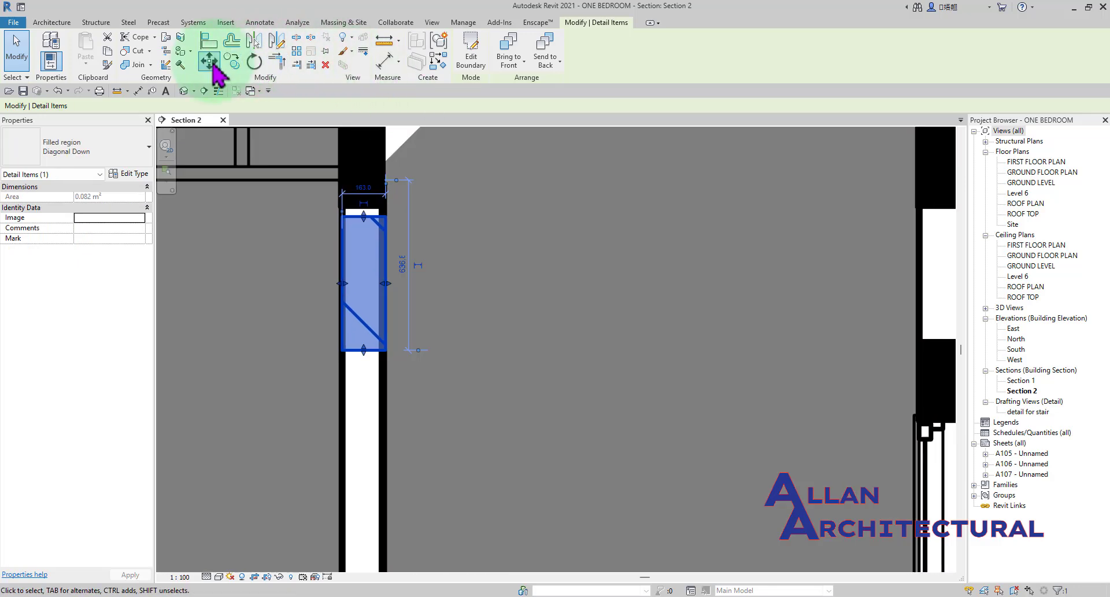
pyautogui.click(209, 61)
pyautogui.click(466, 255)
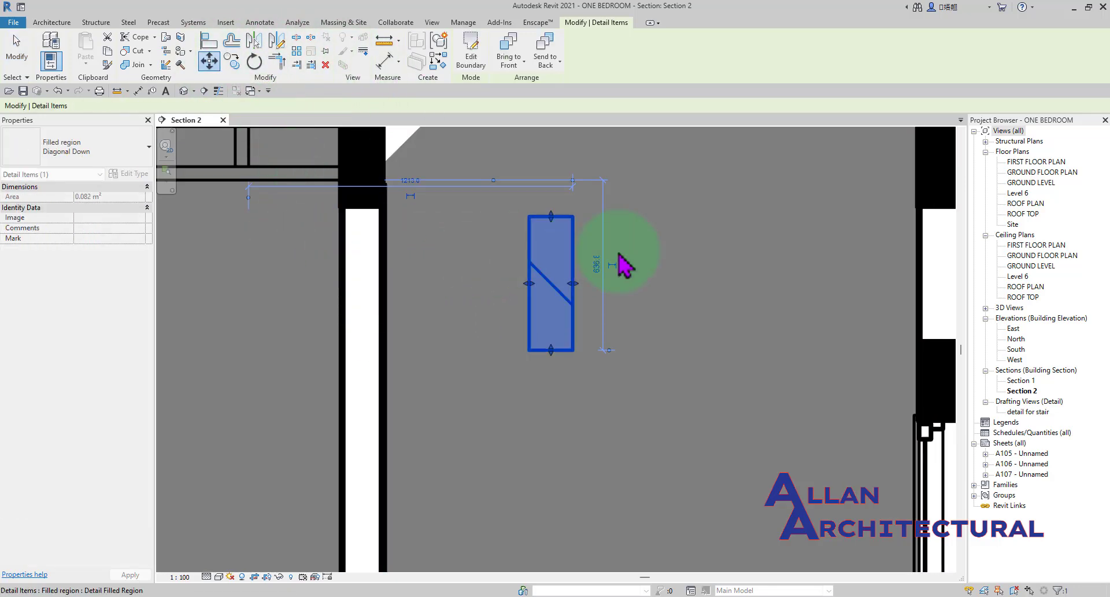
pyautogui.scroll(1, 637, 252)
pyautogui.click(637, 253)
# Examine the diagonal pattern and thin outline of the filled region in the gap at different magnifications.
pyautogui.scroll(-4, 531, 243)
pyautogui.scroll(4, 532, 246)
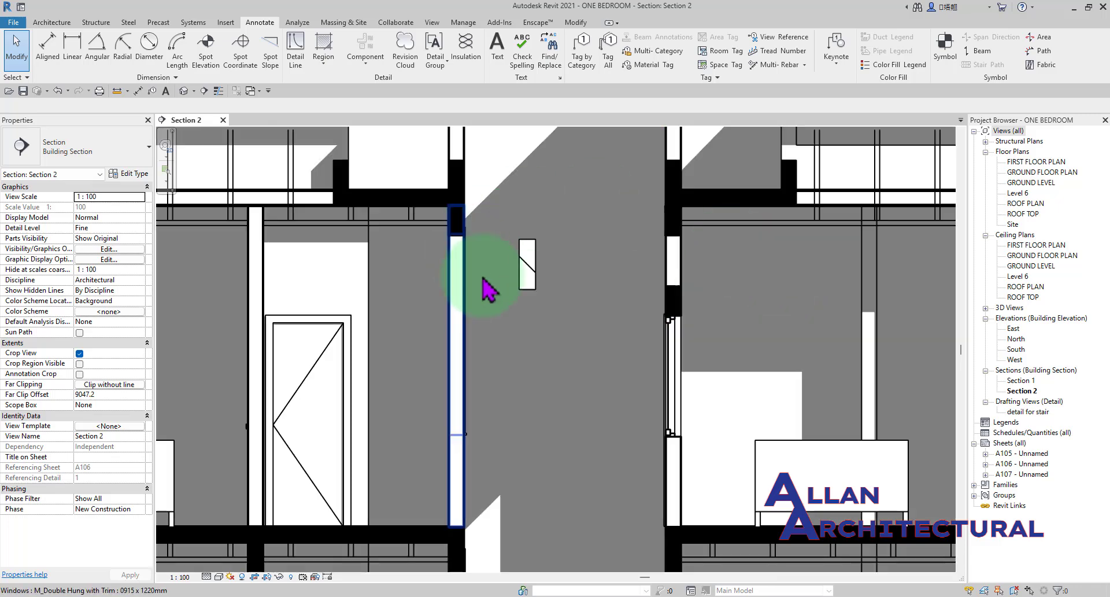
pyautogui.scroll(1, 541, 230)
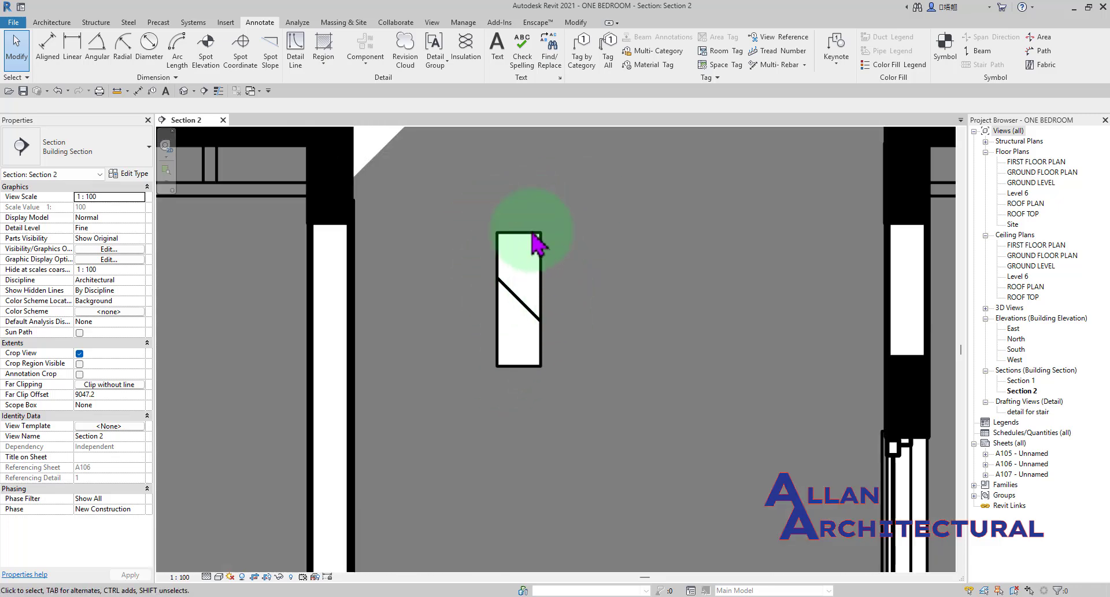
pyautogui.scroll(-3, 513, 286)
pyautogui.scroll(-3, 438, 287)
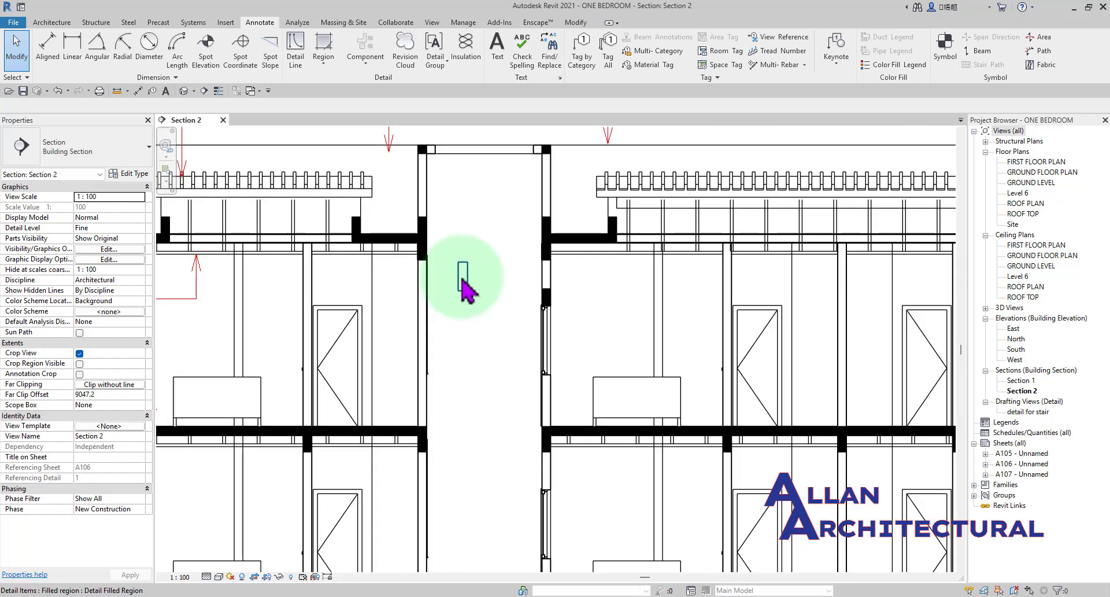
pyautogui.scroll(3, 474, 286)
pyautogui.scroll(4, 465, 284)
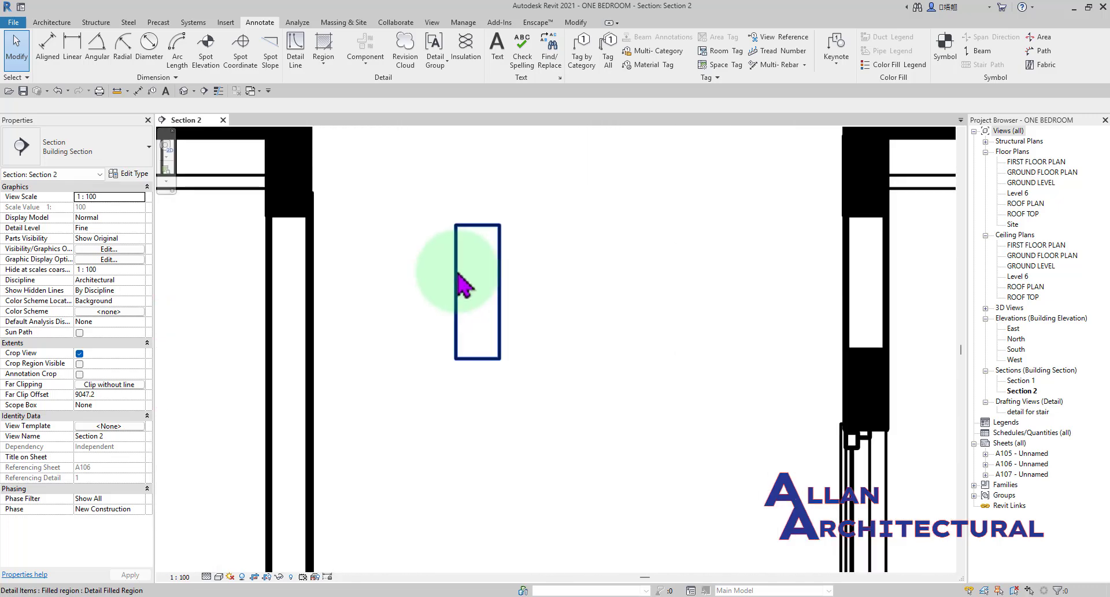
pyautogui.scroll(-3, 408, 297)
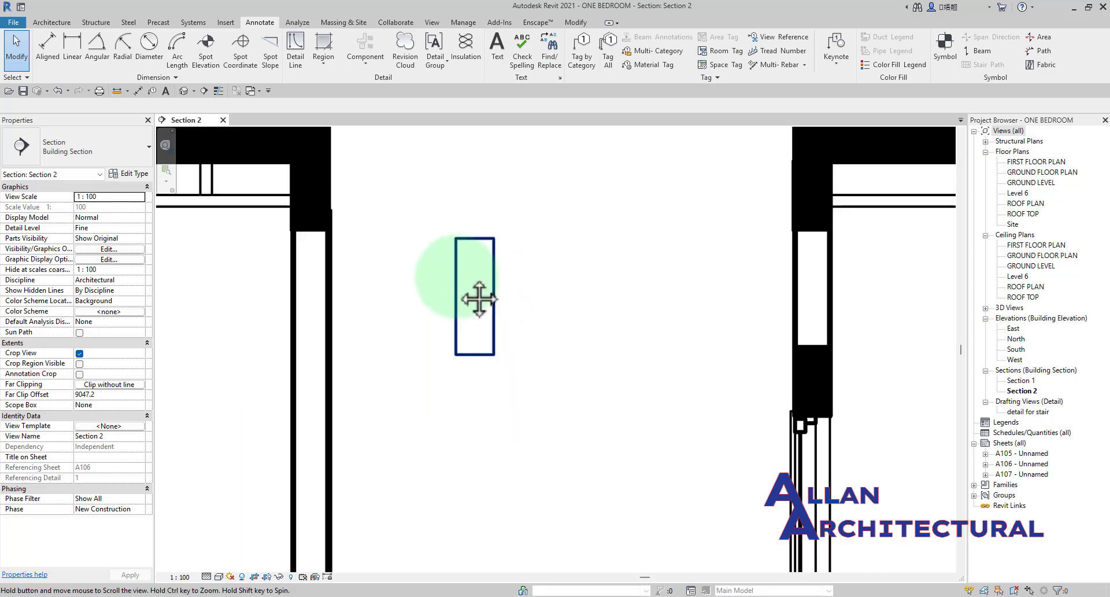
pyautogui.scroll(3, 503, 178)
pyautogui.scroll(-3, 587, 327)
pyautogui.scroll(4, 509, 268)
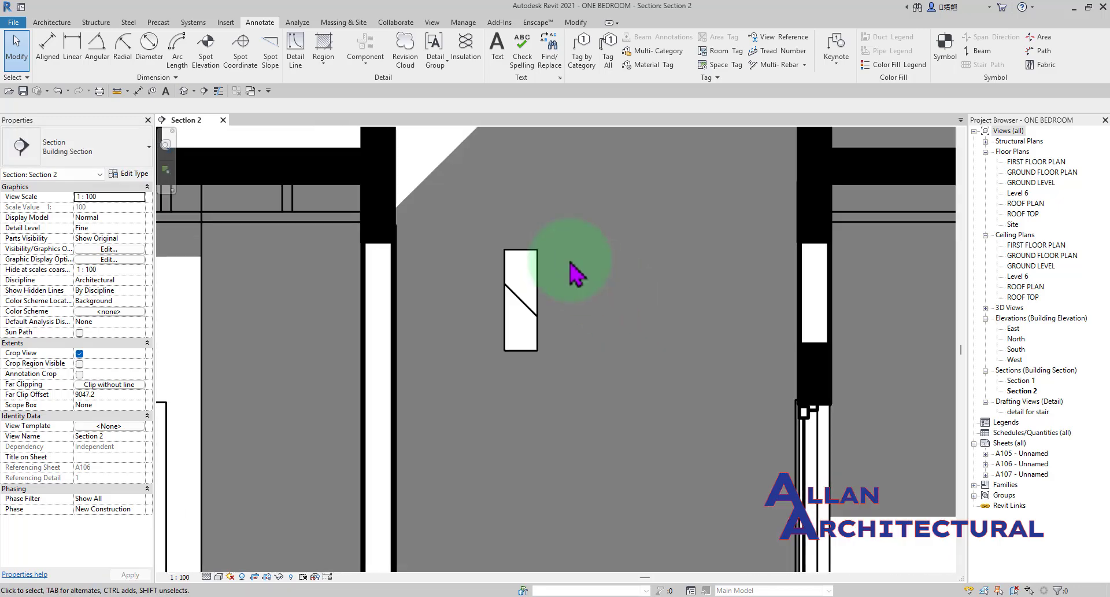
pyautogui.scroll(-3, 515, 240)
pyautogui.scroll(-2, 441, 255)
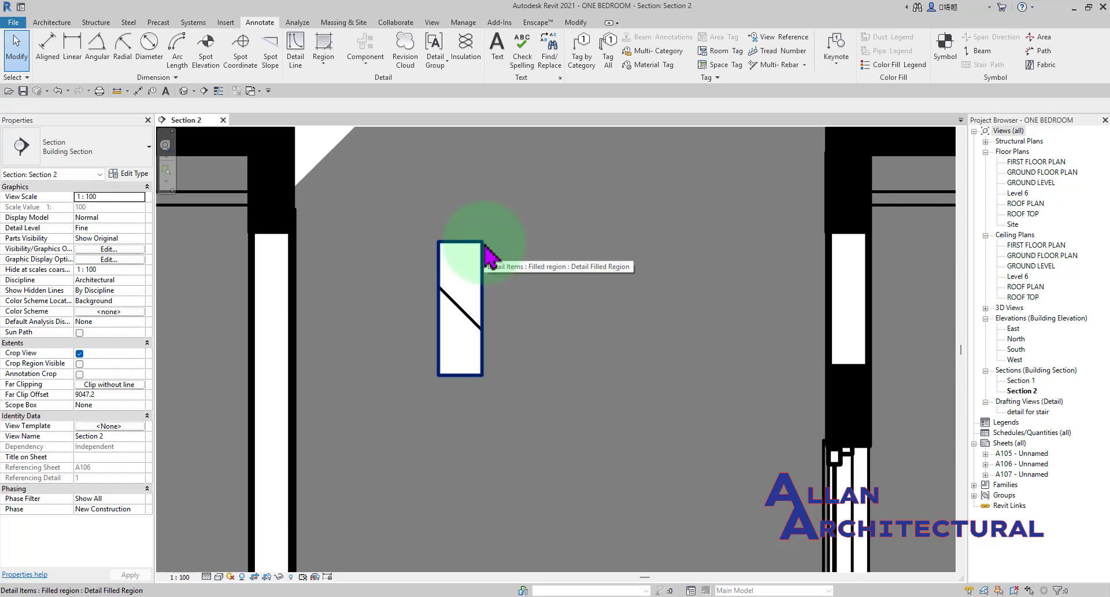
# Start another filled region and set its boundary line style to <Invisible lines>.
pyautogui.click(486, 253)
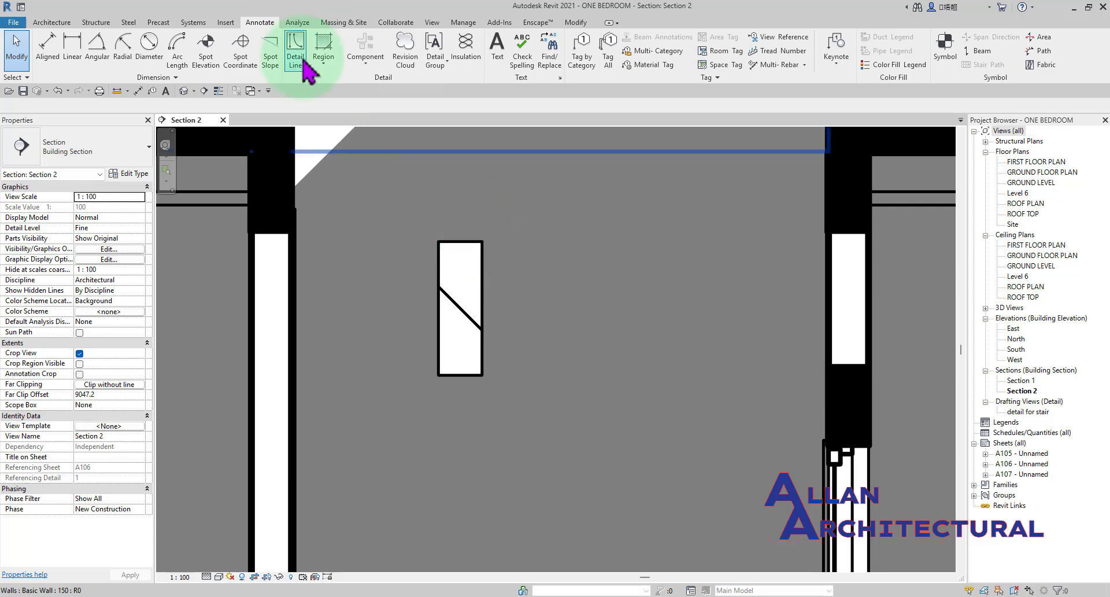
pyautogui.click(321, 58)
pyautogui.scroll(-2, 518, 216)
pyautogui.moveTo(425, 246); pyautogui.dragTo(431, 246, button='middle')
pyautogui.click(583, 57)
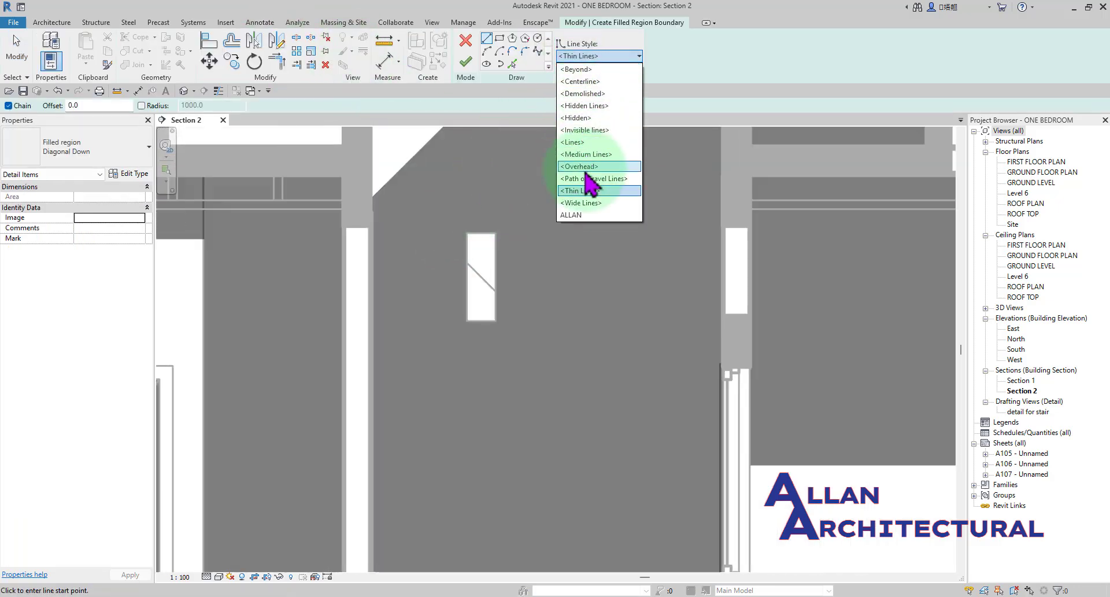
pyautogui.click(587, 131)
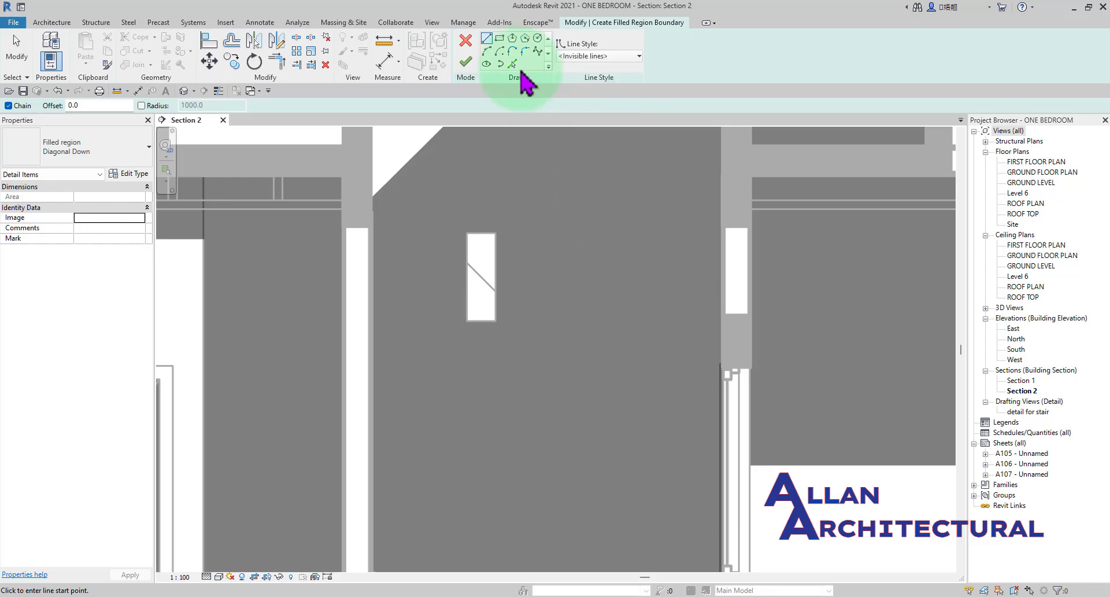
# Sketch a rectangular boundary about 160 mm wide and 500 mm high beside the existing region in the gap and finish the region.
pyautogui.moveTo(526, 247); pyautogui.dragTo(386, 249, button='middle')
pyautogui.scroll(2, 385, 248)
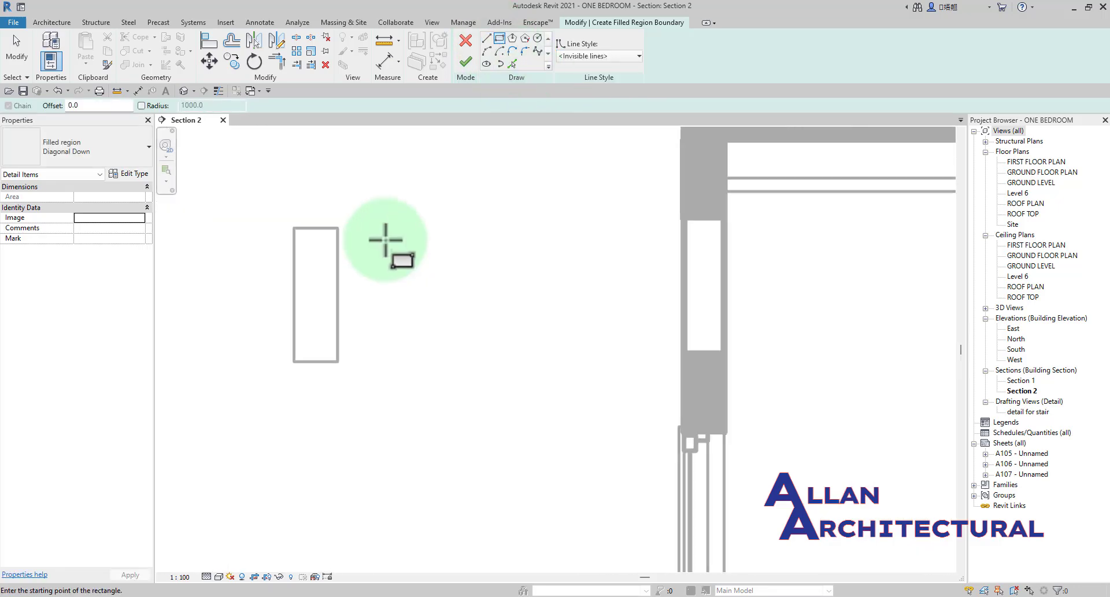
pyautogui.click(391, 227)
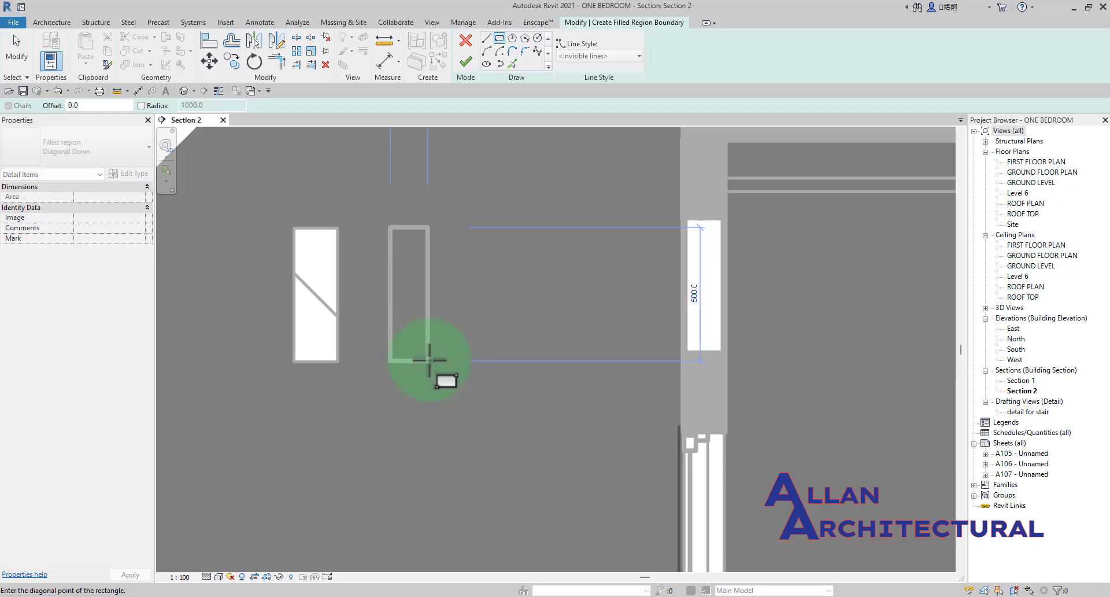
pyautogui.click(432, 361)
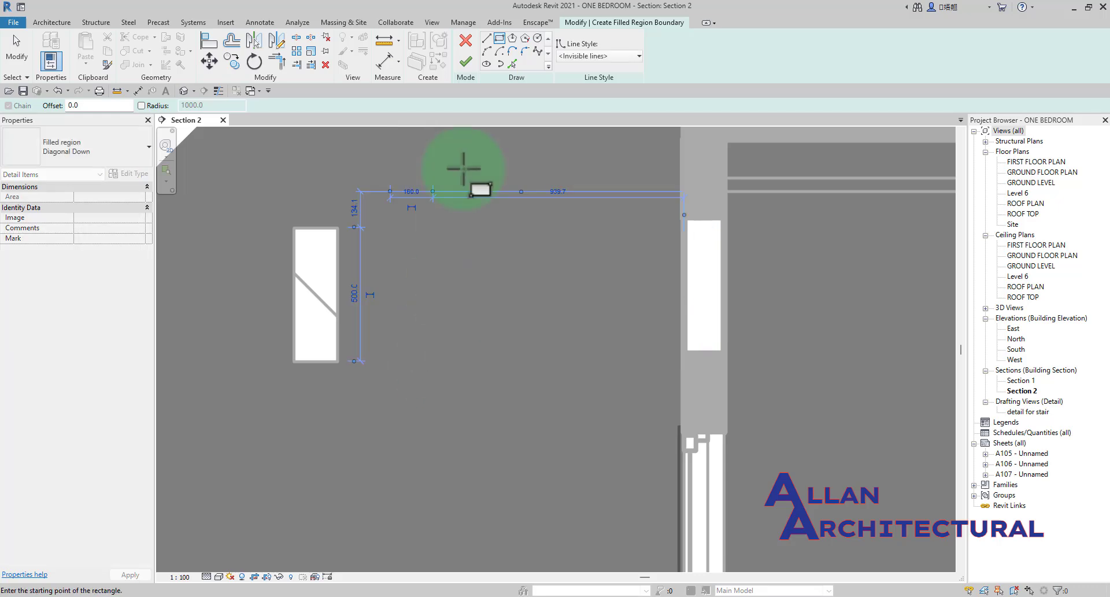
pyautogui.click(465, 61)
pyautogui.scroll(-2, 492, 269)
pyautogui.click(509, 278)
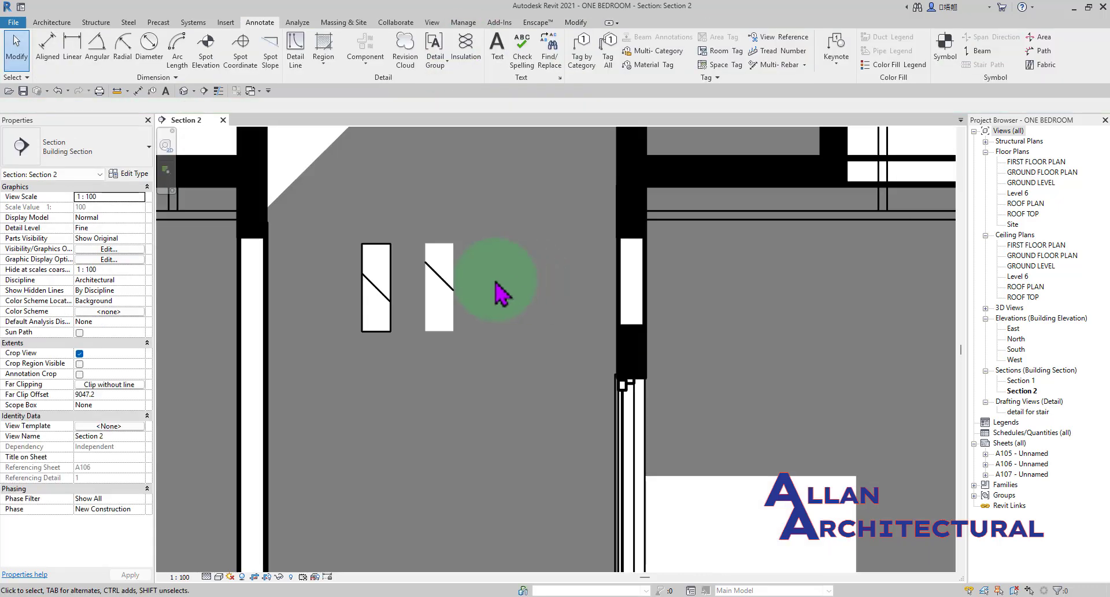
pyautogui.scroll(-2, 489, 279)
pyautogui.scroll(2, 504, 302)
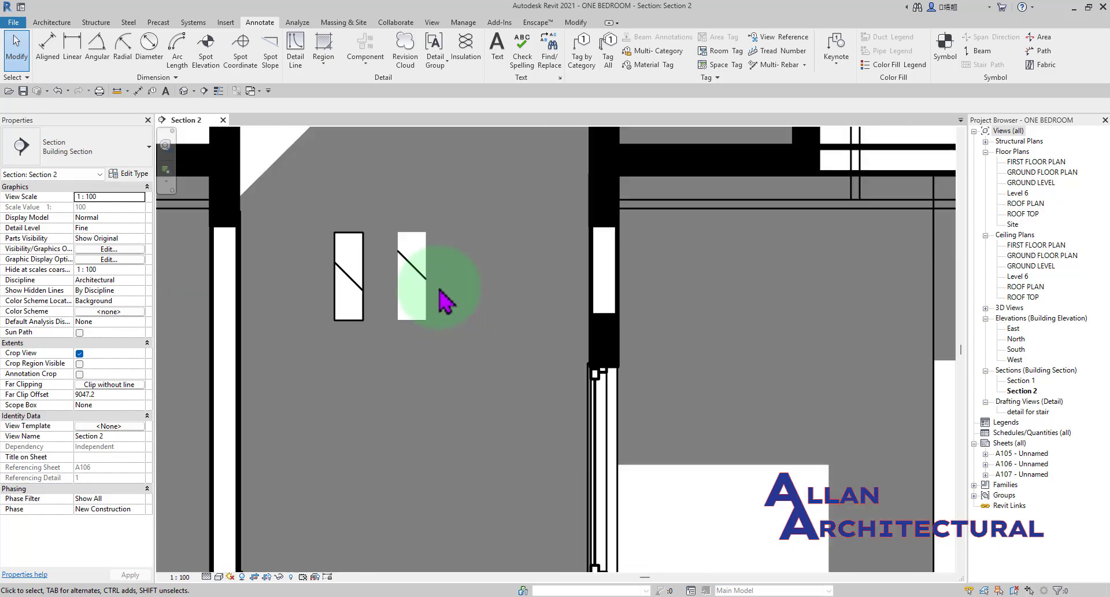
# Delete both trial filled regions in the gap between the units.
pyautogui.moveTo(457, 298); pyautogui.dragTo(488, 305, button='middle')
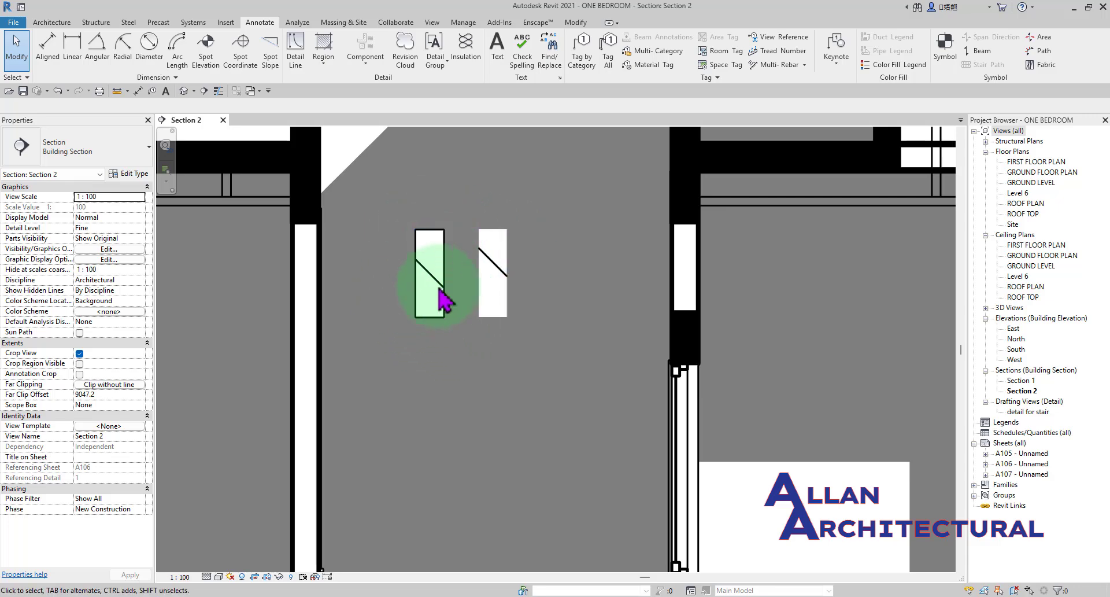
pyautogui.click(493, 315)
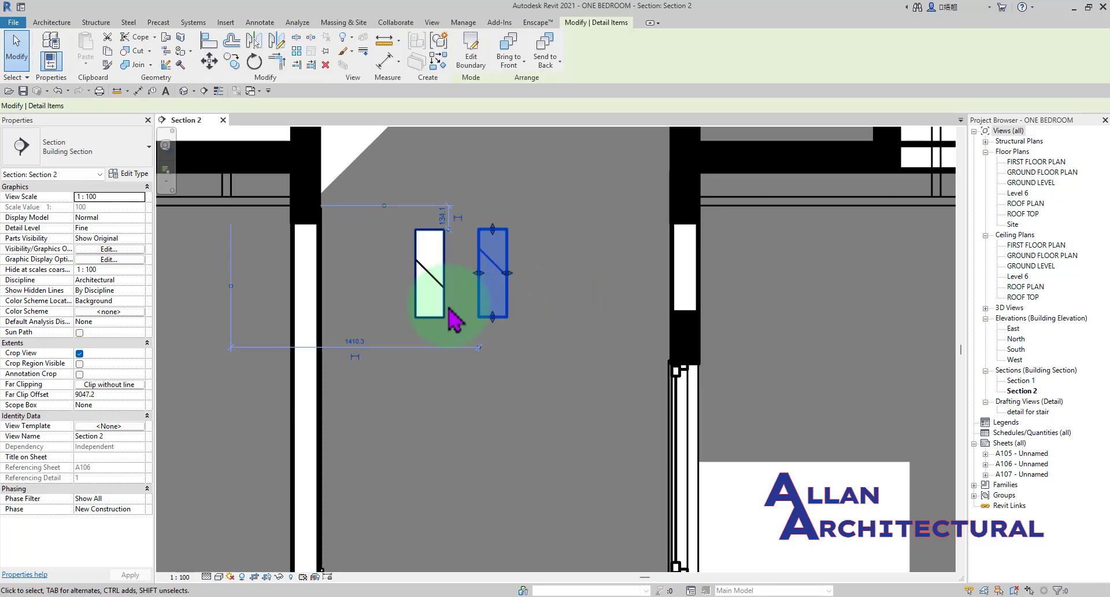
pyautogui.keyDown('ctrl'); pyautogui.click(416, 296); pyautogui.keyUp('ctrl')
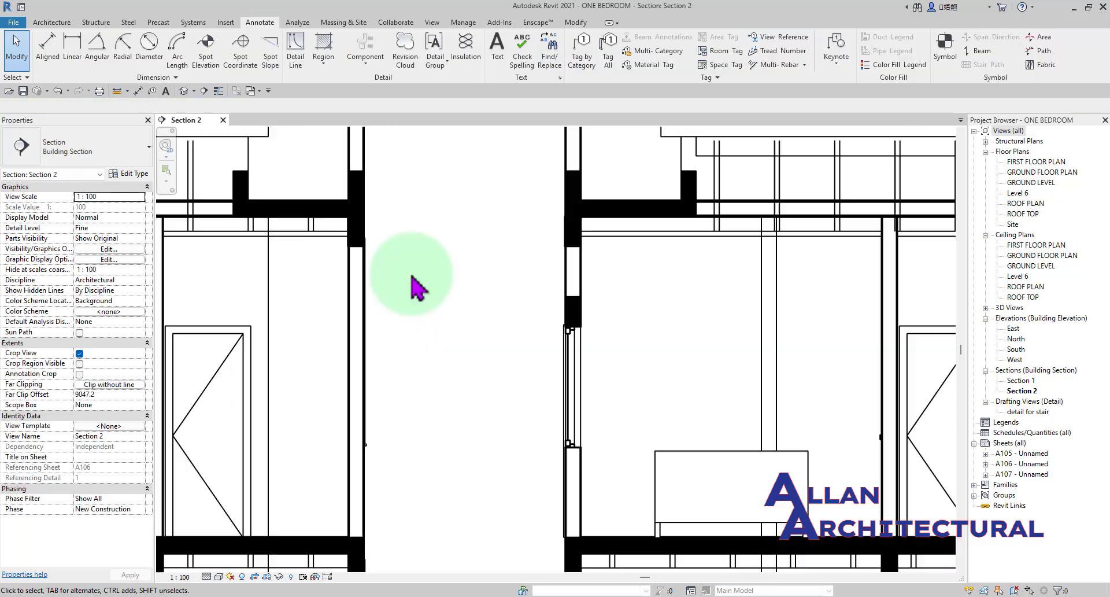
# Start a new filled region with a rectangular boundary and set its line style to <Invisible lines>.
pyautogui.click(266, 22)
pyautogui.click(315, 50)
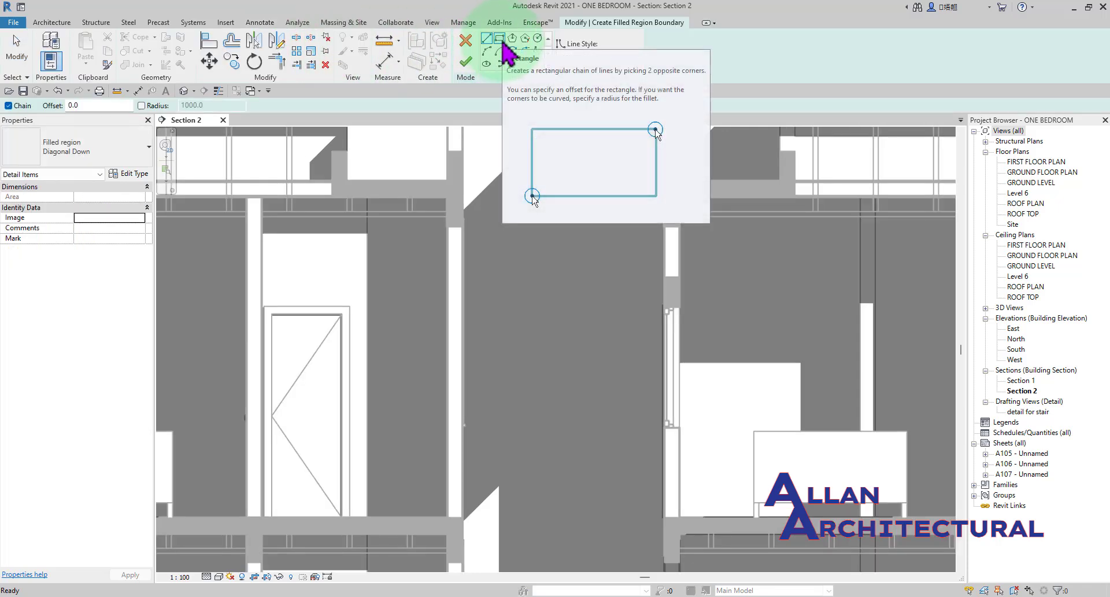
pyautogui.click(500, 39)
pyautogui.click(616, 56)
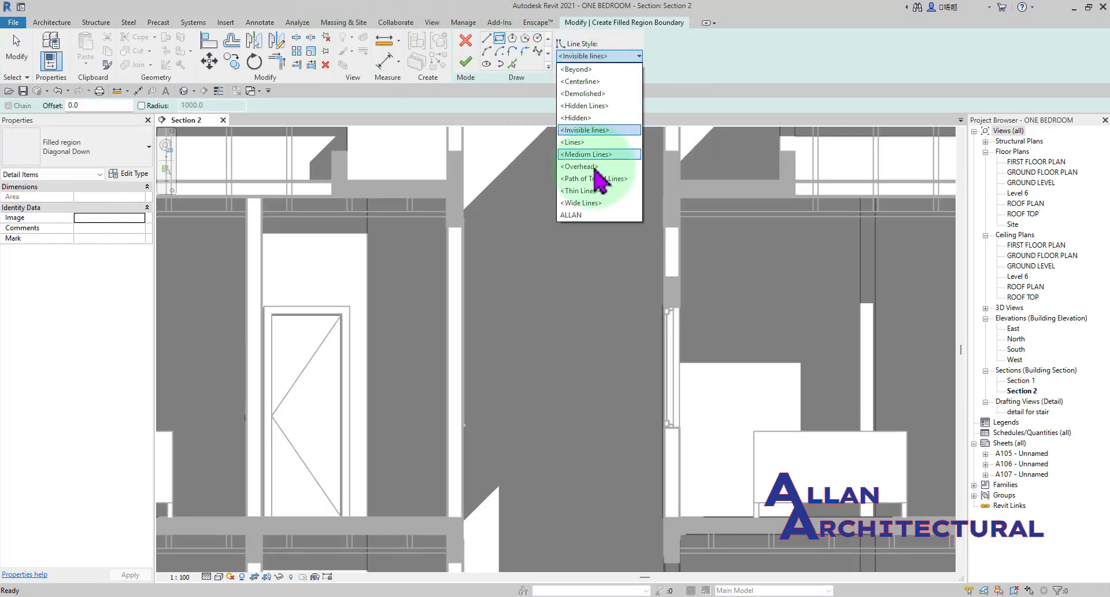
pyautogui.click(585, 195)
pyautogui.scroll(1, 461, 225)
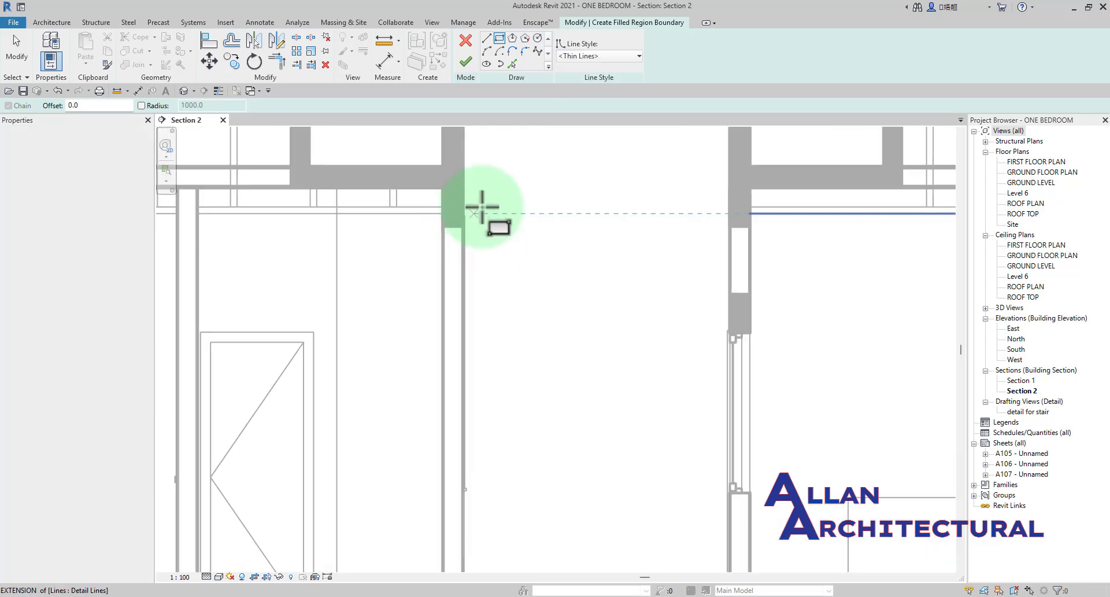
pyautogui.click(585, 58)
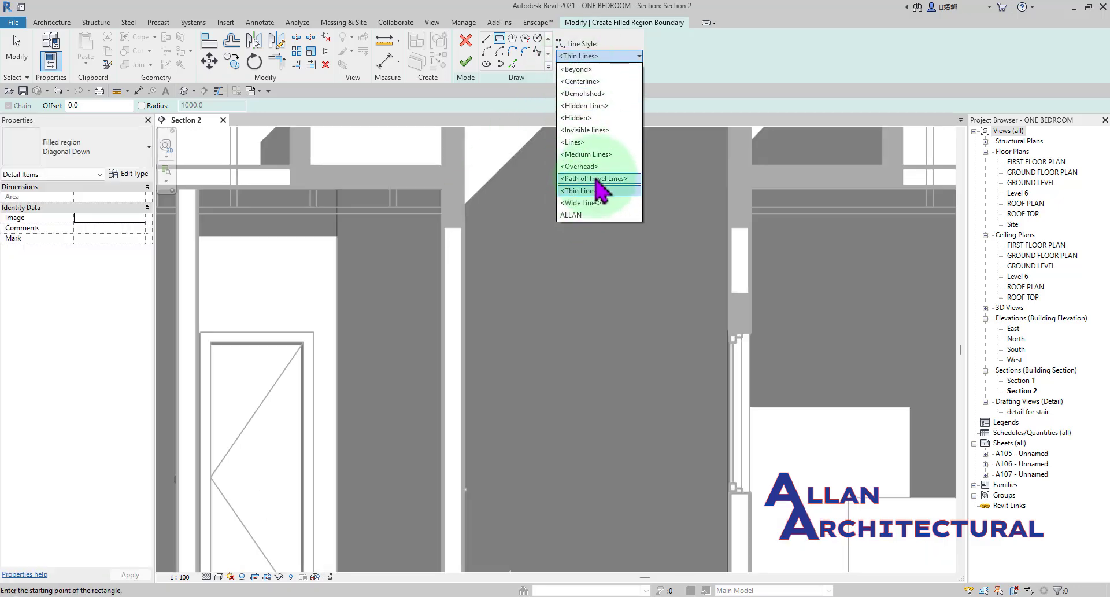
pyautogui.click(595, 129)
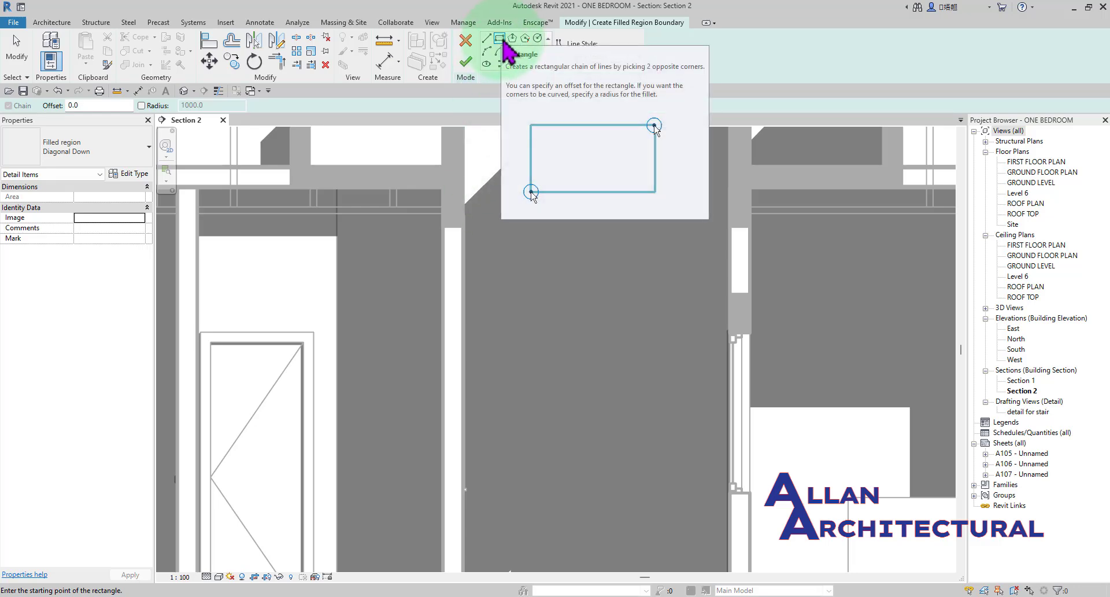
# Draw the rectangle over the wall beside the gap, about 171 mm wide, from the underside of the beam down to the floor slab.
pyautogui.scroll(5, 445, 234)
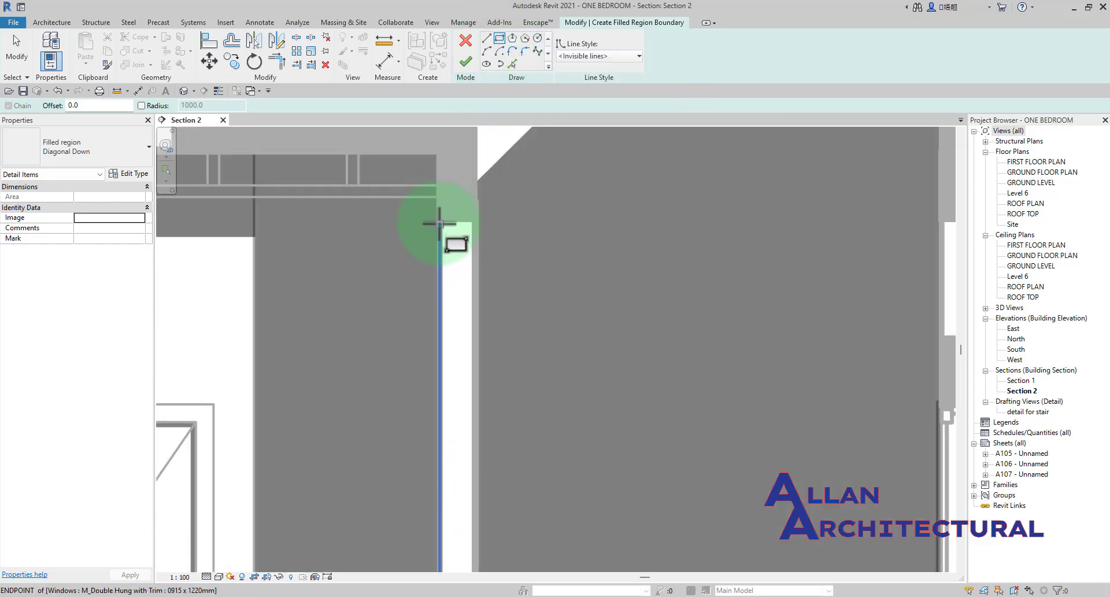
pyautogui.click(441, 218)
pyautogui.scroll(-3, 446, 235)
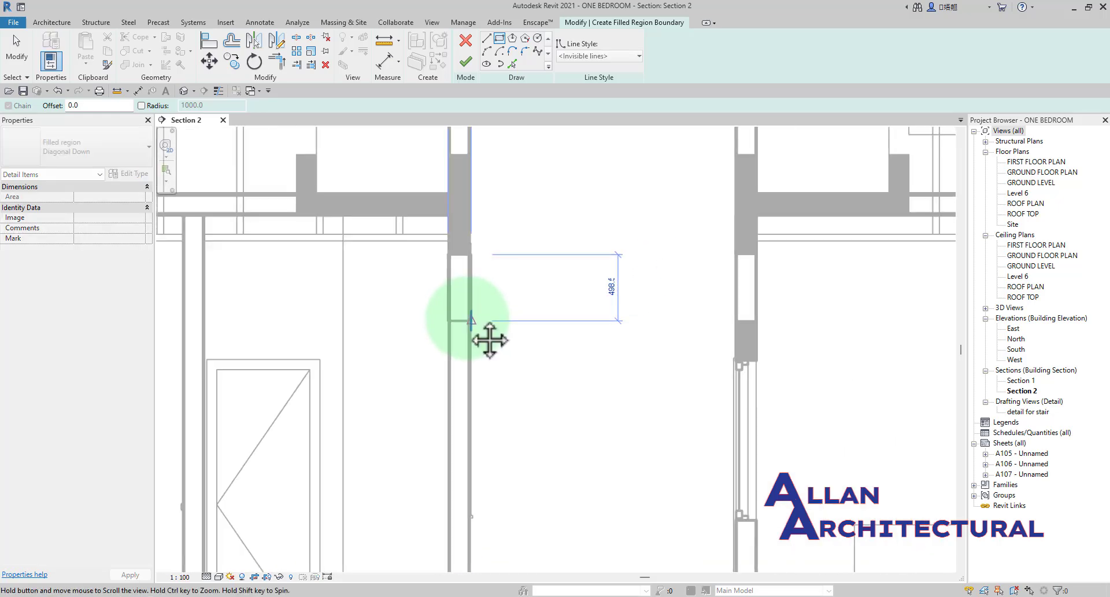
pyautogui.scroll(4, 461, 474)
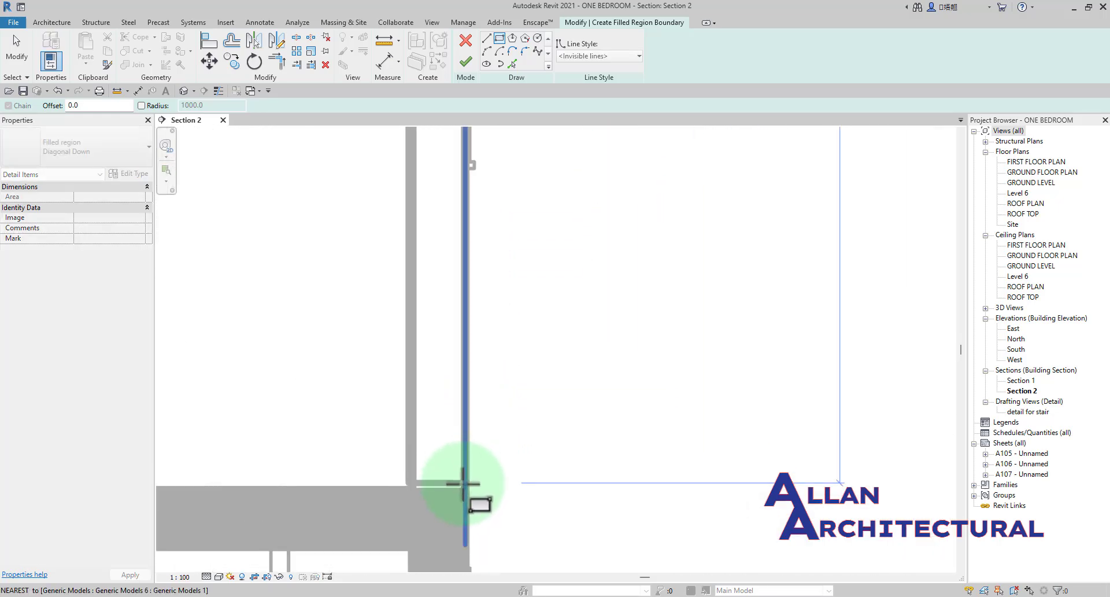
pyautogui.scroll(-3, 467, 491)
pyautogui.scroll(4, 468, 490)
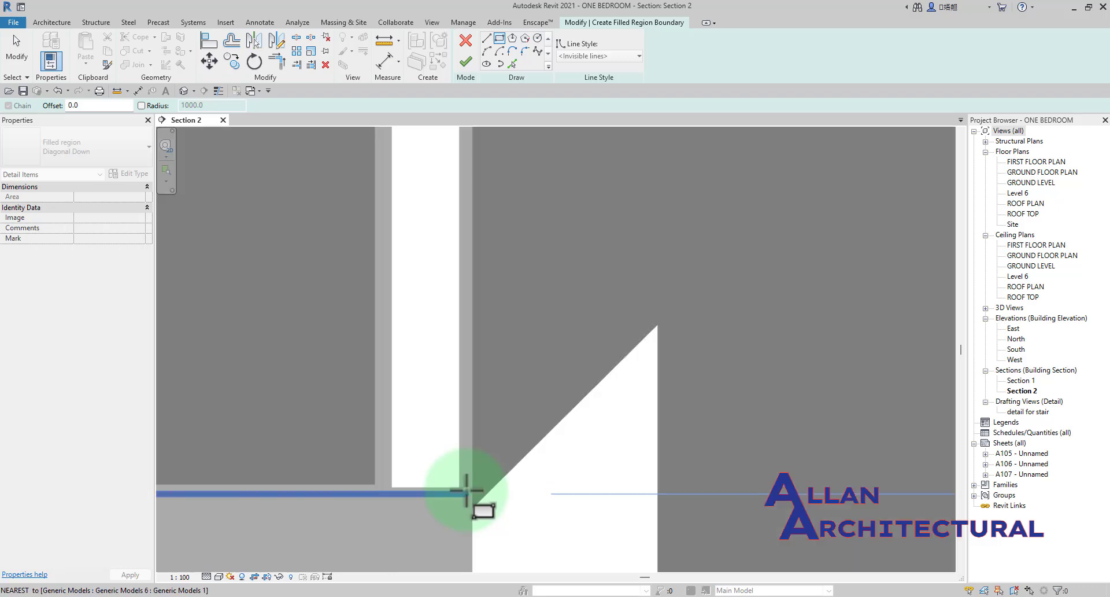
pyautogui.click(468, 491)
pyautogui.scroll(-5, 488, 366)
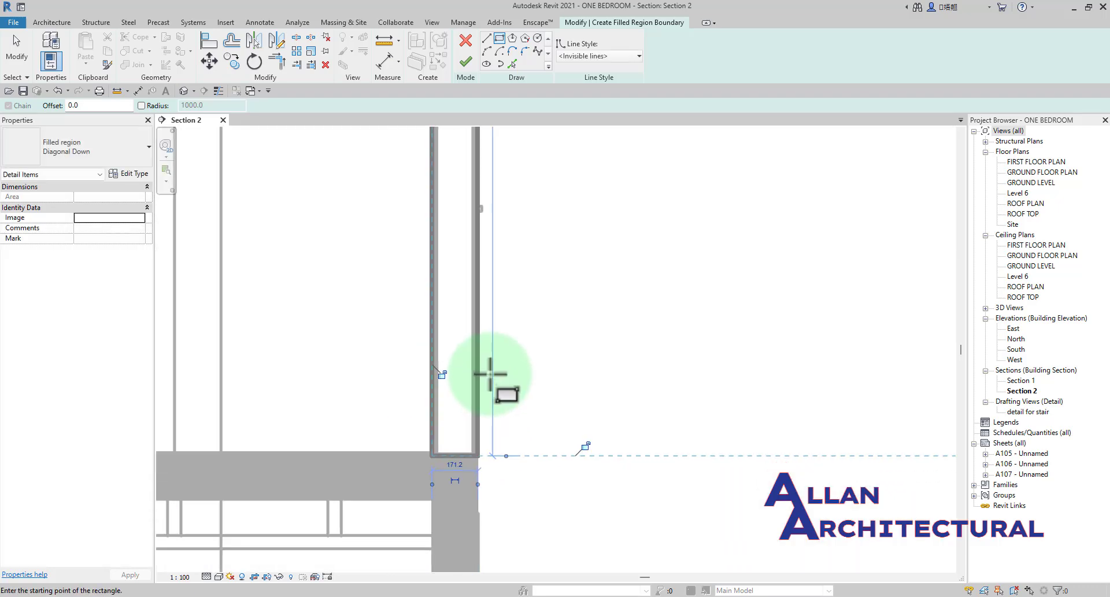
pyautogui.scroll(-3, 488, 351)
pyautogui.press('Escape')
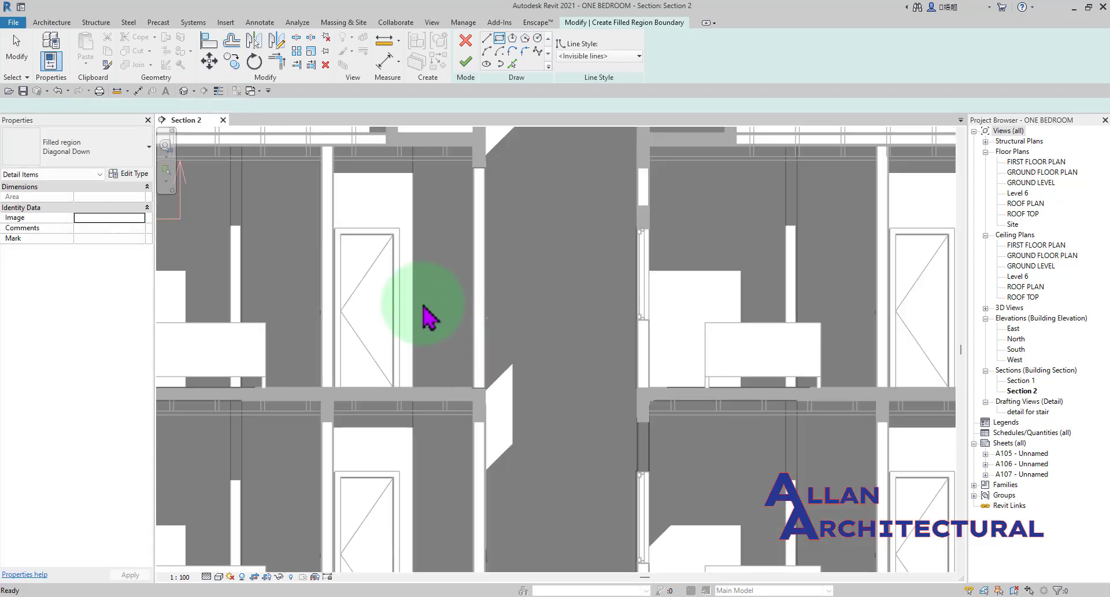
# Try the EARTH type on the new region, and finish it as Diagonal Down.
pyautogui.click(100, 149)
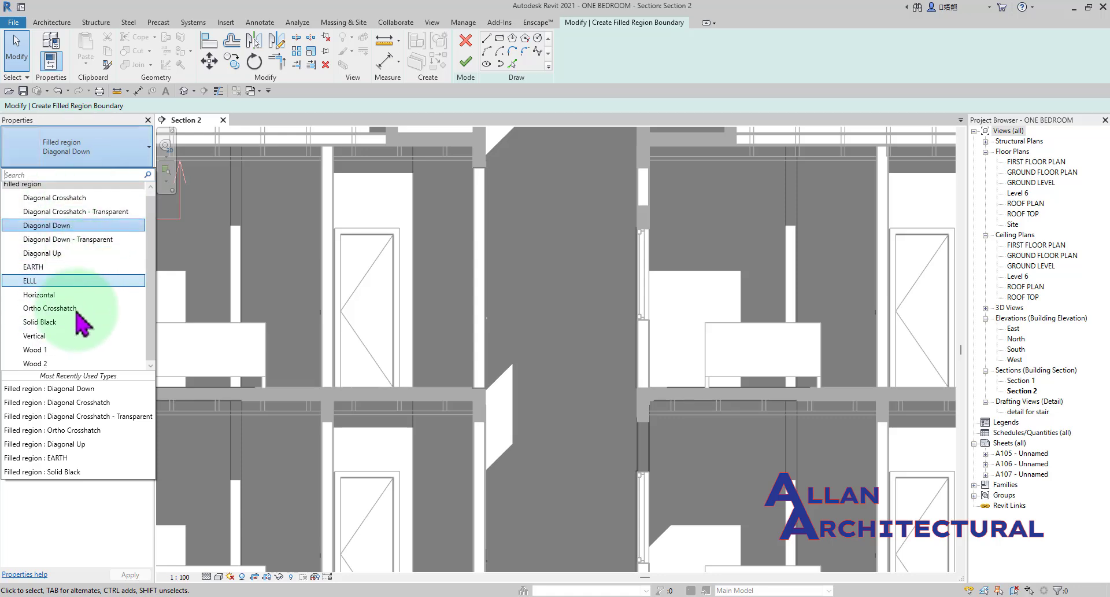
pyautogui.click(66, 273)
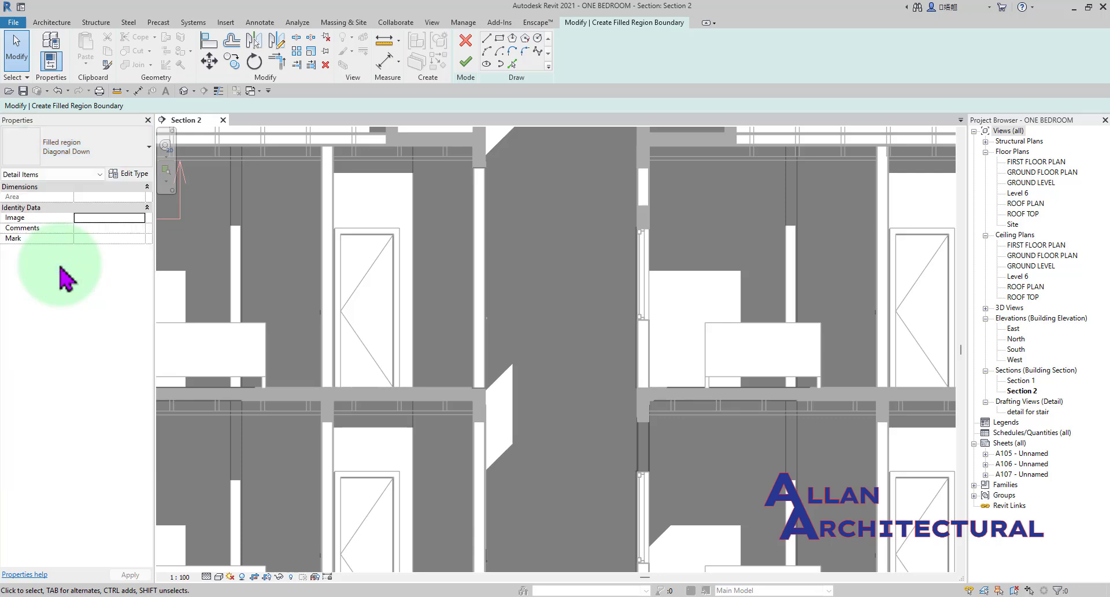
pyautogui.click(110, 151)
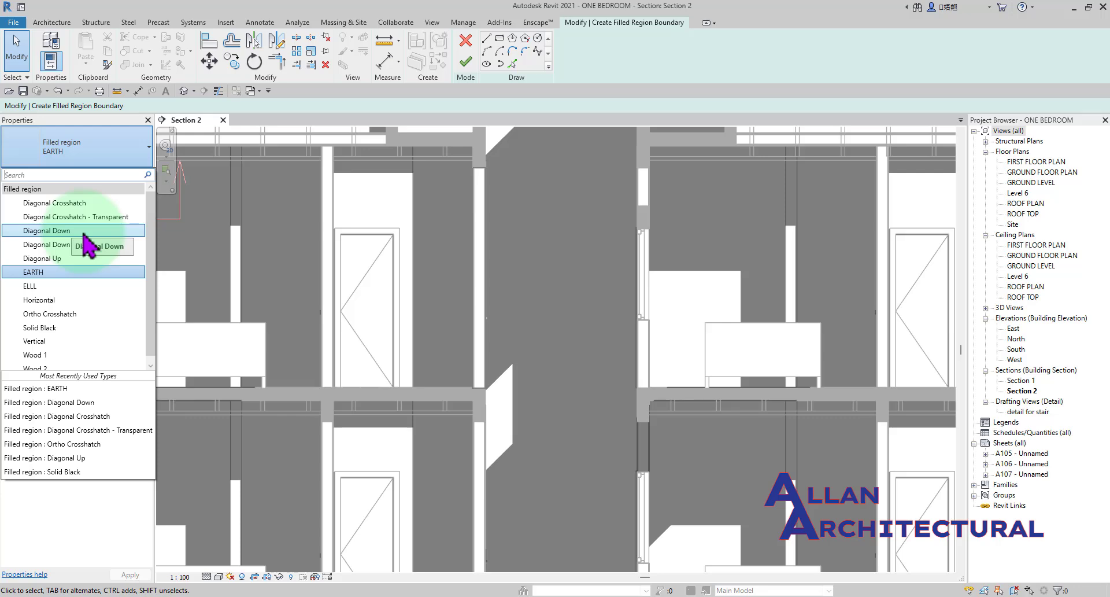
pyautogui.click(84, 233)
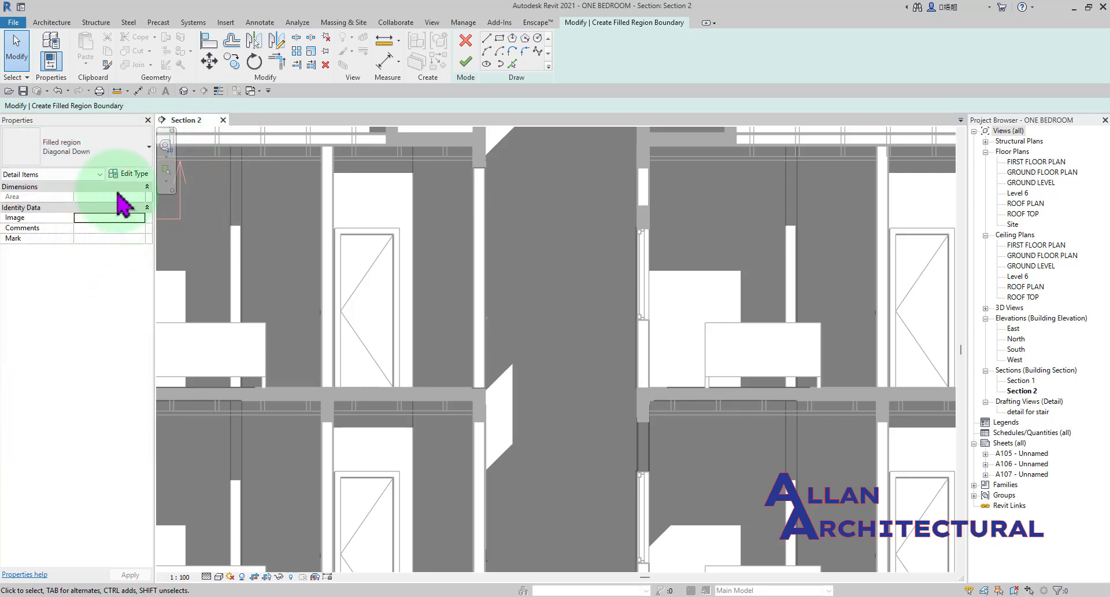
pyautogui.click(465, 62)
pyautogui.click(544, 241)
# Examine the diagonally hatched wall at different magnifications, comparing its invisible boundary with the unhatched wall across the gap.
pyautogui.scroll(-3, 555, 278)
pyautogui.moveTo(562, 286); pyautogui.dragTo(492, 330, button='middle')
pyautogui.scroll(2, 458, 295)
pyautogui.scroll(1, 446, 266)
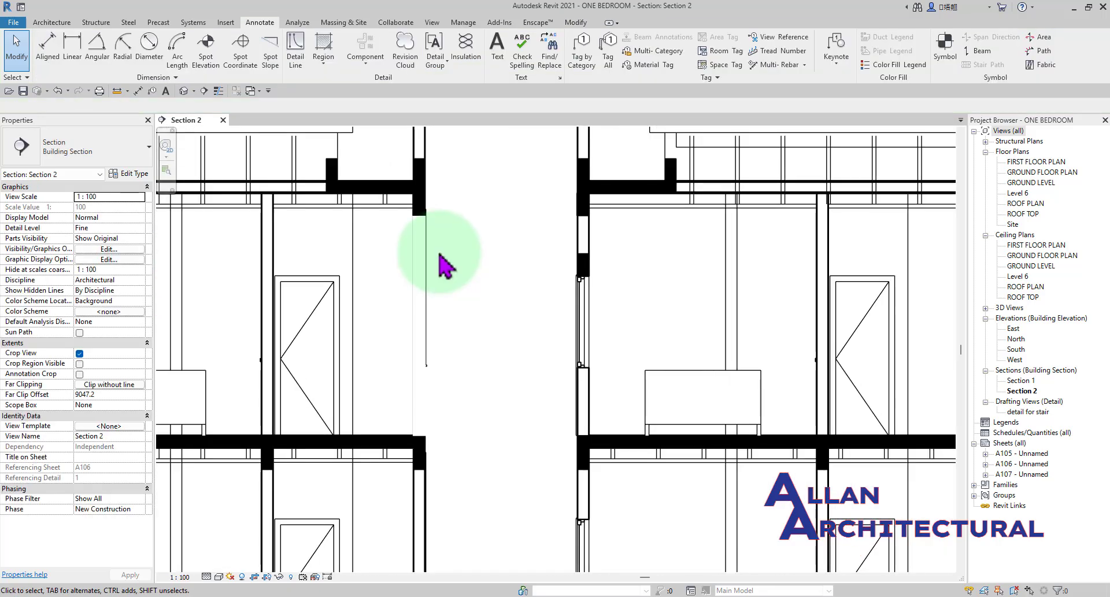
pyautogui.scroll(2, 581, 248)
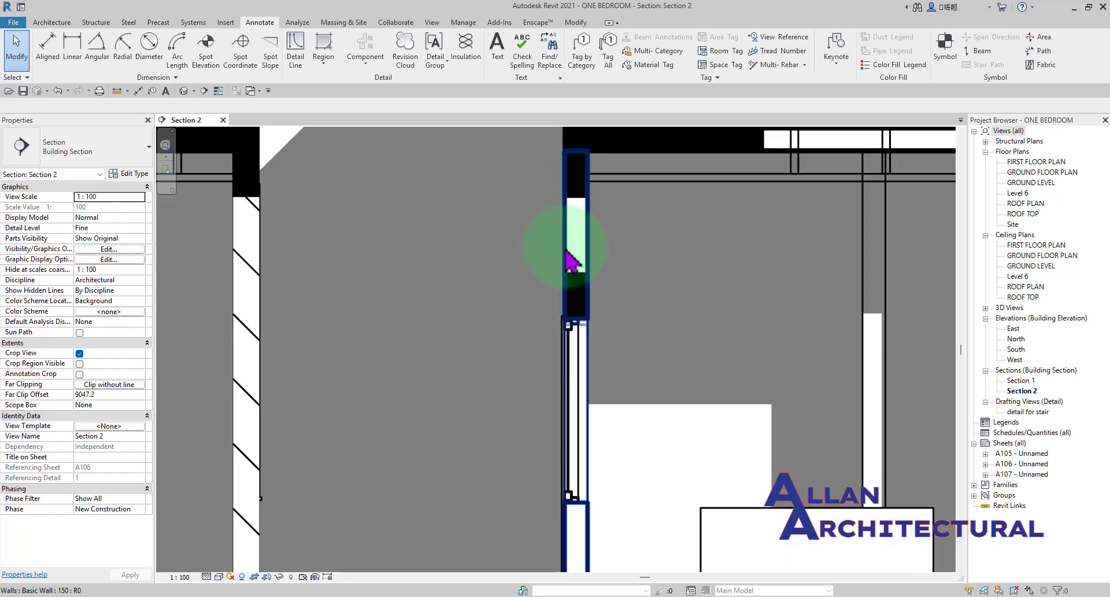
pyautogui.scroll(-5, 429, 261)
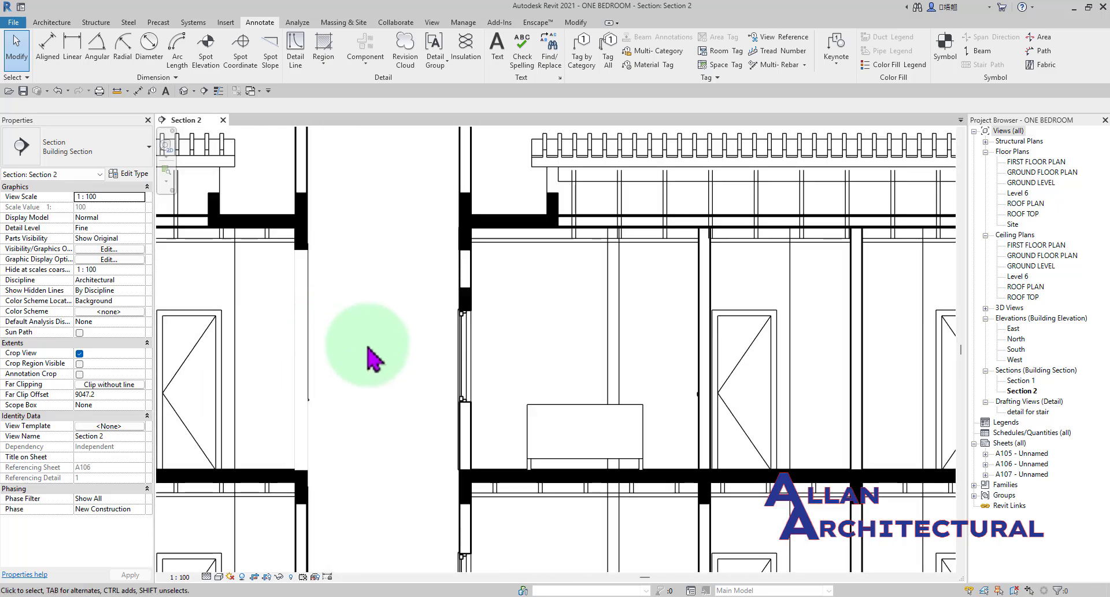
pyautogui.scroll(-2, 365, 364)
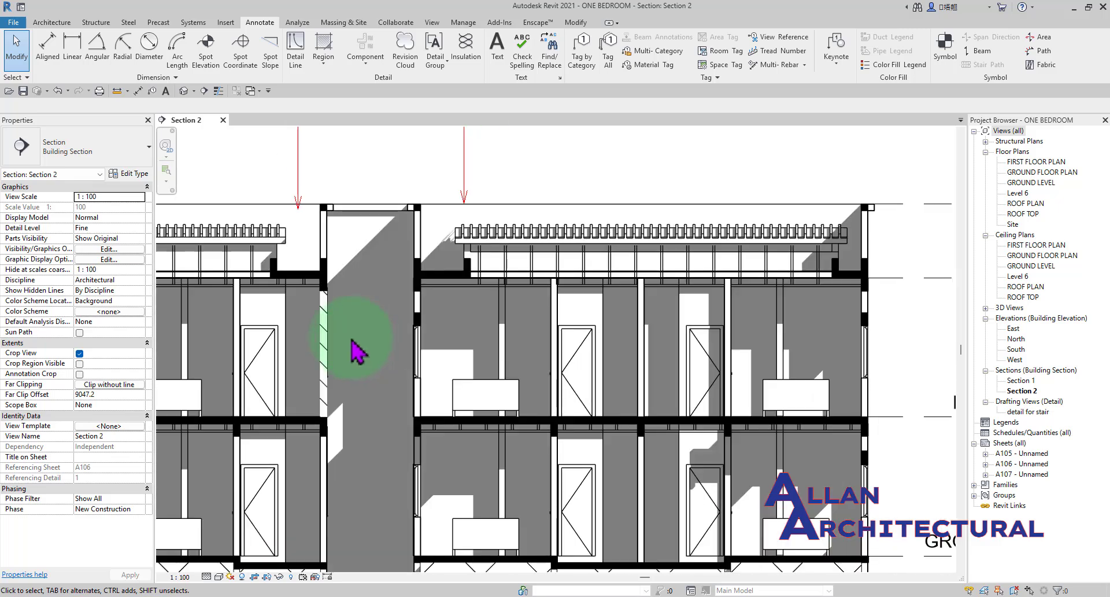
pyautogui.scroll(2, 322, 330)
pyautogui.scroll(3, 347, 324)
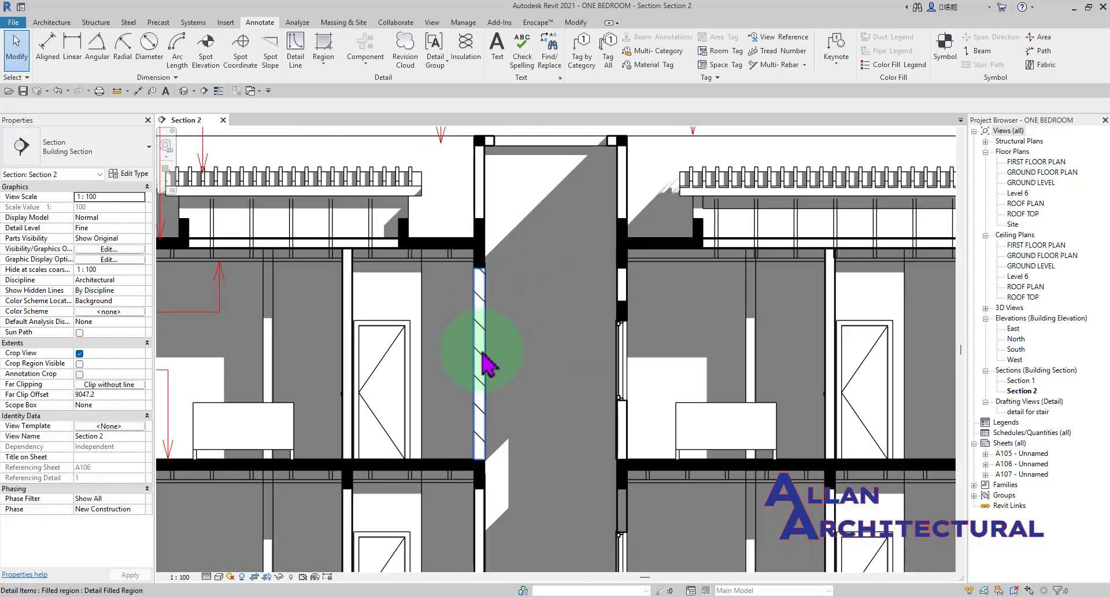
pyautogui.scroll(1, 481, 342)
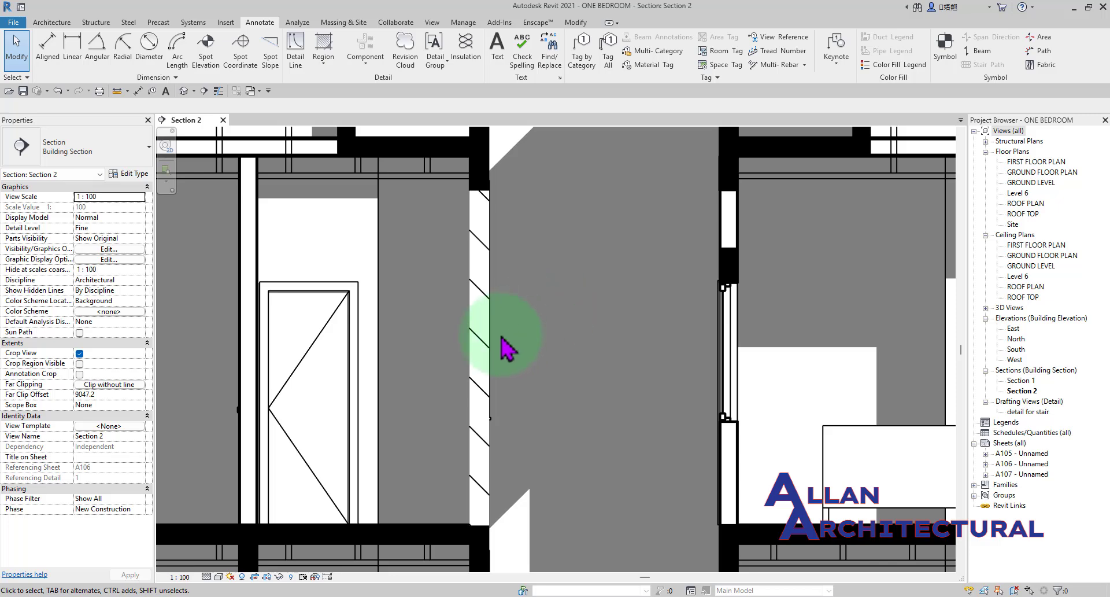
pyautogui.scroll(-1, 490, 278)
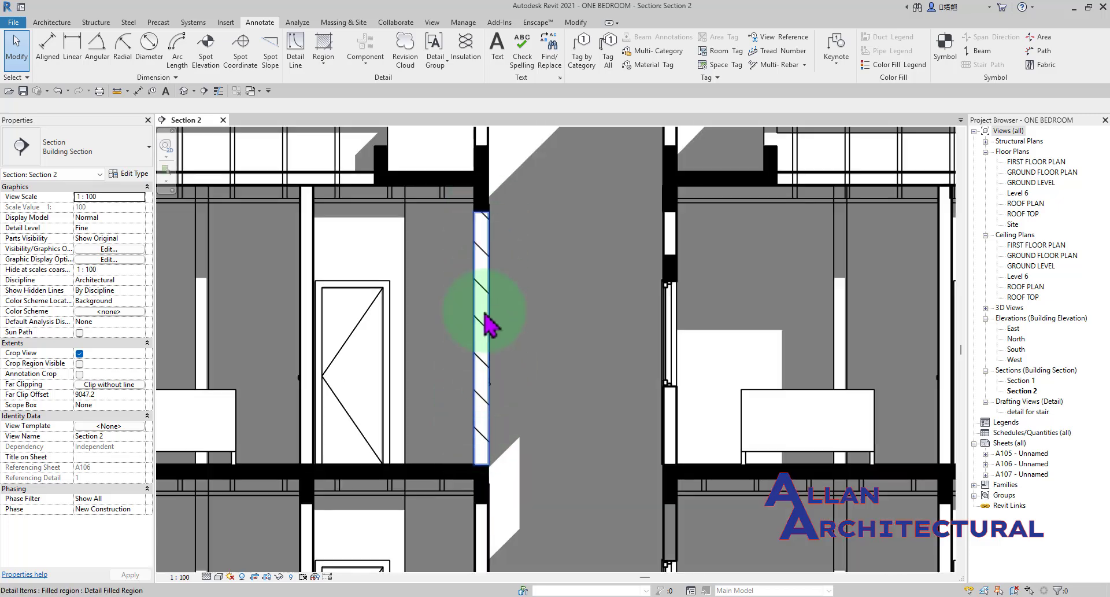
pyautogui.scroll(2, 482, 248)
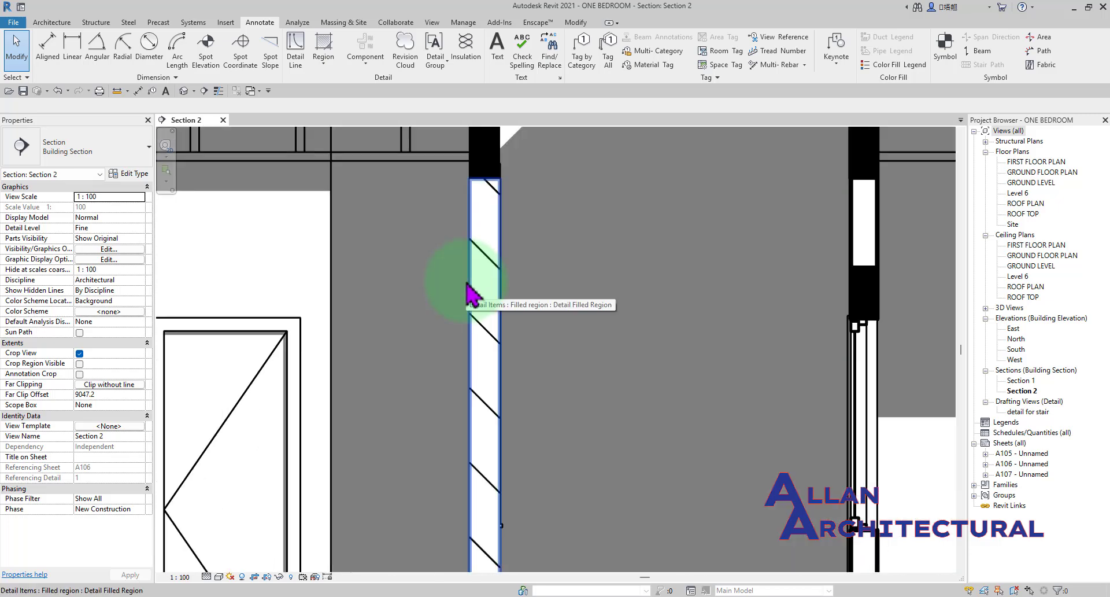
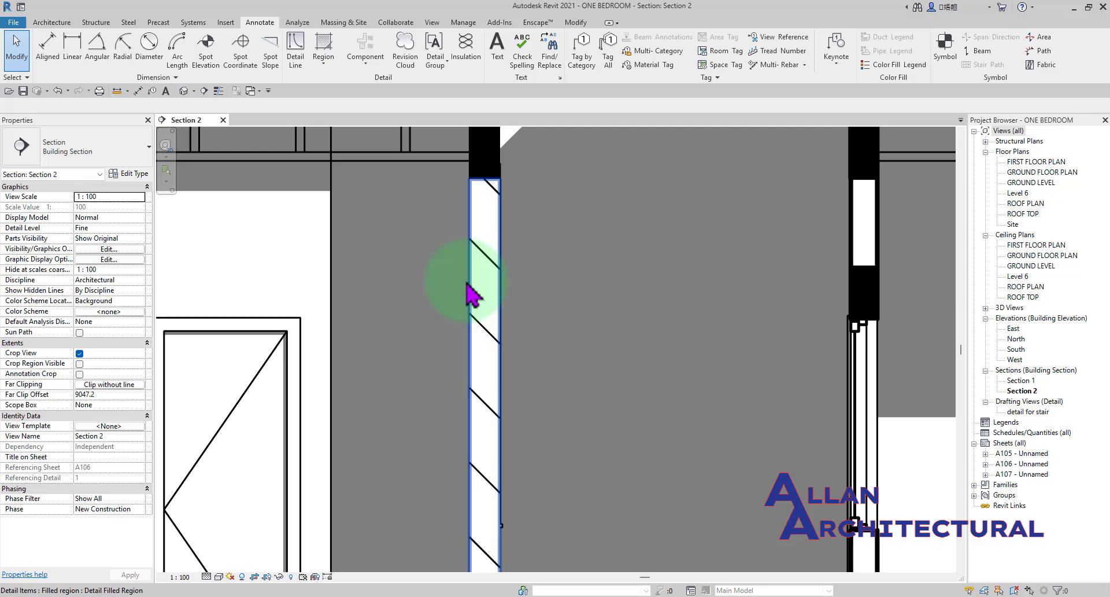
# Open the foreground fill pattern choices in the type properties of the diagonally hatched wall region.
pyautogui.scroll(-2, 525, 302)
pyautogui.moveTo(473, 347); pyautogui.dragTo(500, 348, button='middle')
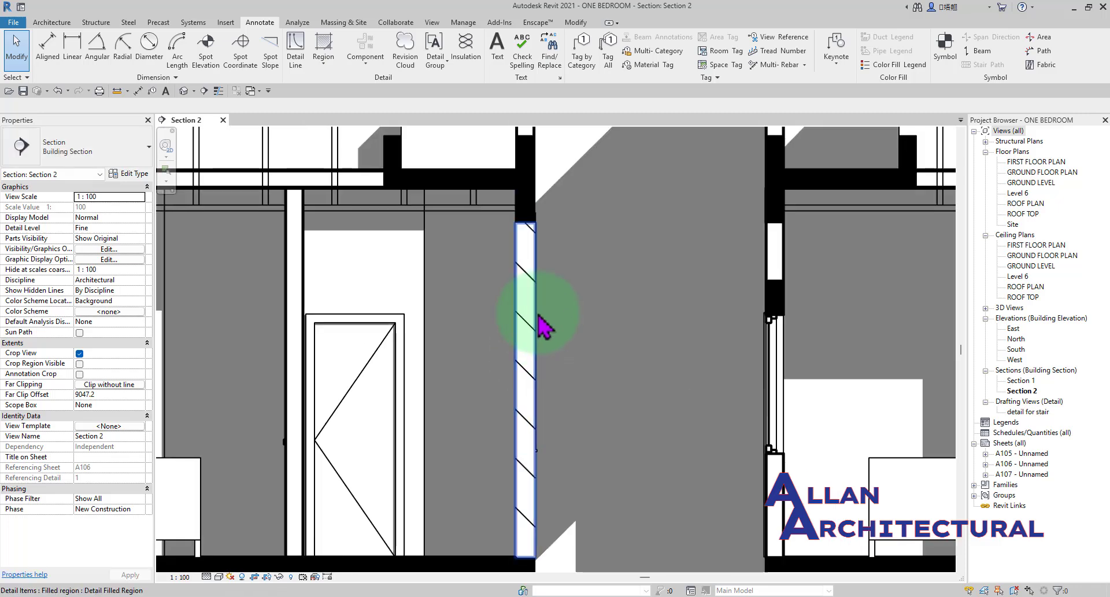
pyautogui.scroll(2, 538, 316)
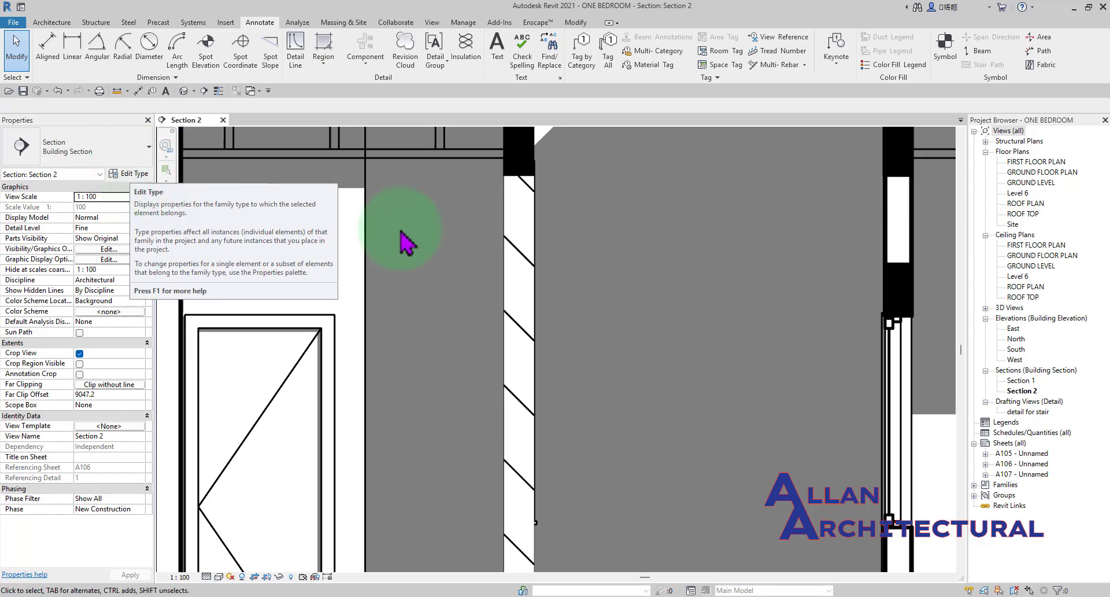
pyautogui.click(530, 336)
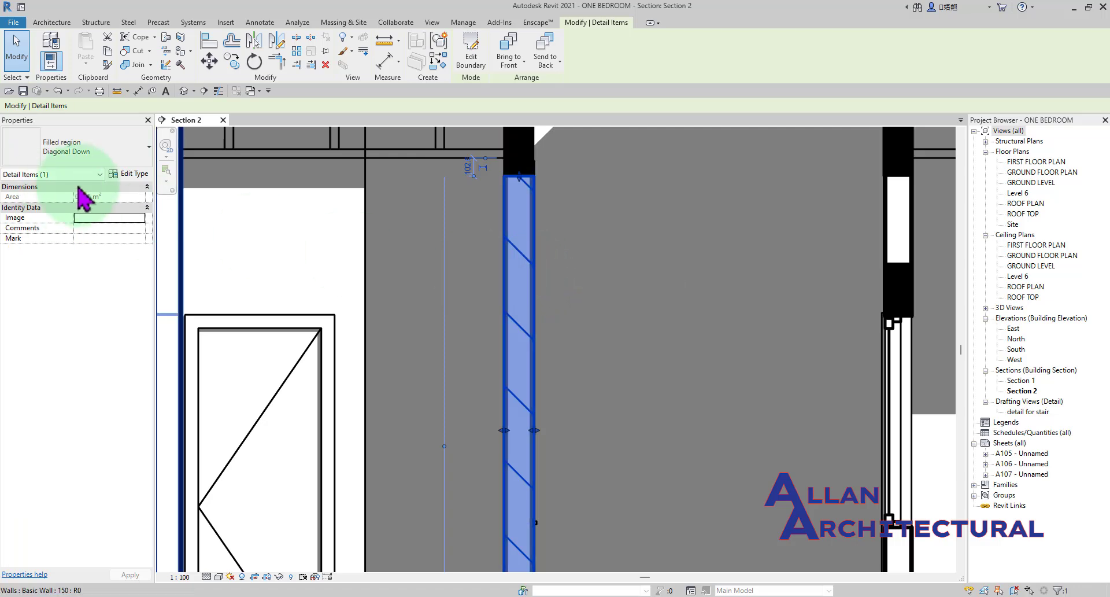
pyautogui.click(140, 176)
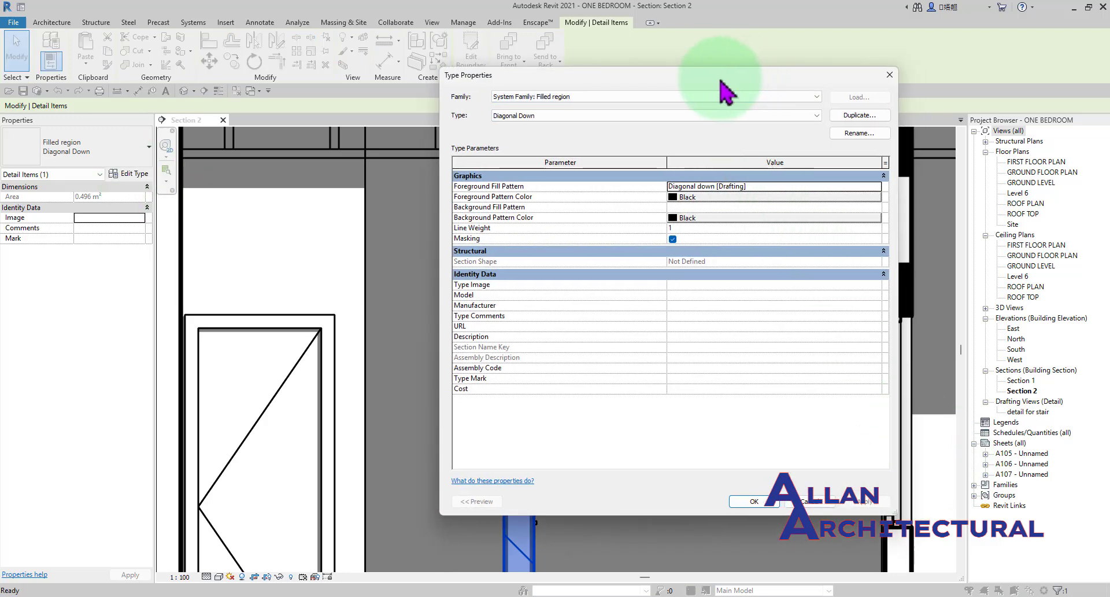
pyautogui.moveTo(737, 76); pyautogui.dragTo(628, 78)
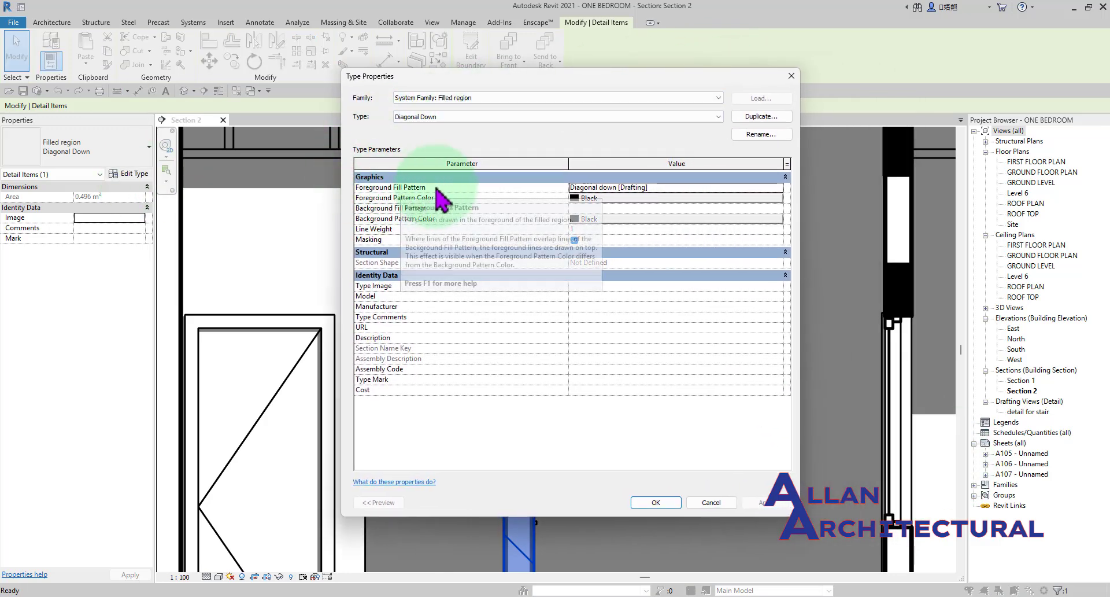
pyautogui.click(786, 188)
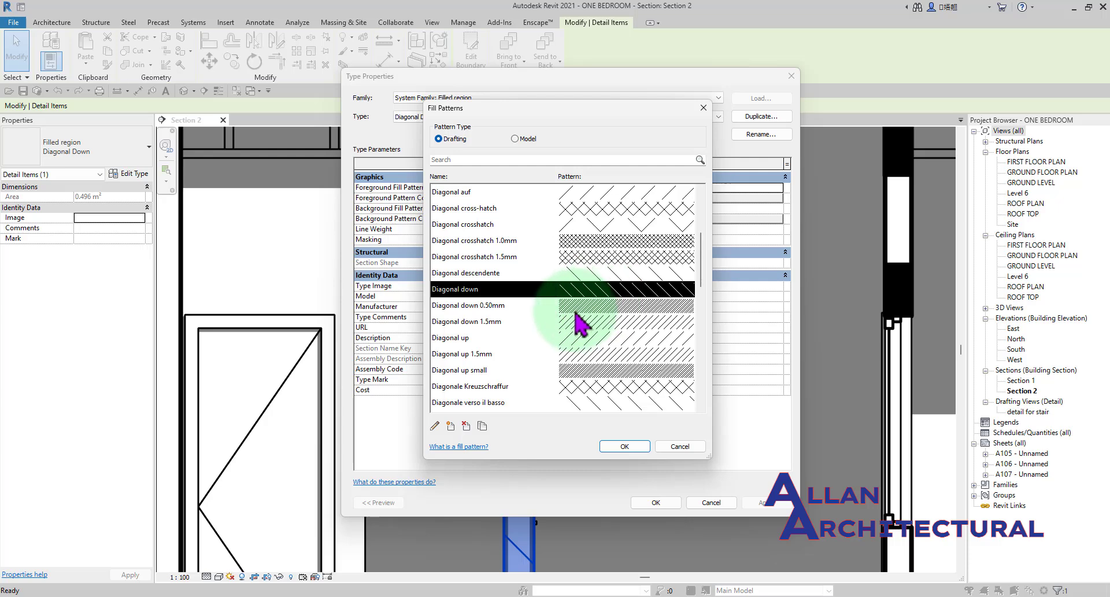
# Examine the available fill patterns, highlighting Diagonal down 1.5mm among the drafting ones and aggregat1, Brick, cesped, Parquet 152mm and the stone ledgestones among the model ones.
pyautogui.click(557, 323)
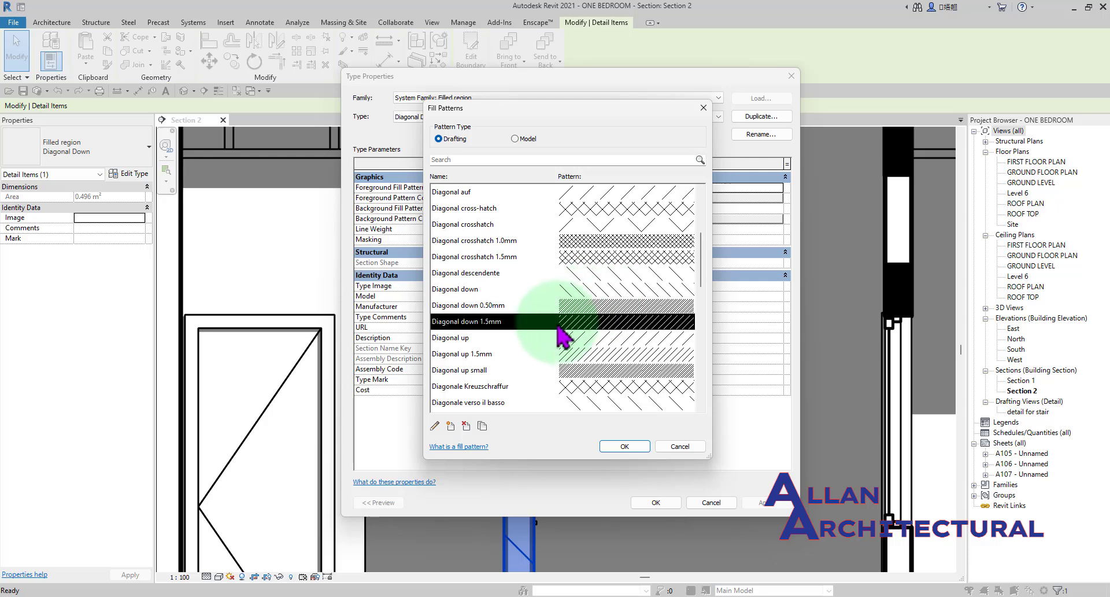
pyautogui.click(514, 138)
pyautogui.scroll(-3, 624, 335)
pyautogui.scroll(5, 606, 330)
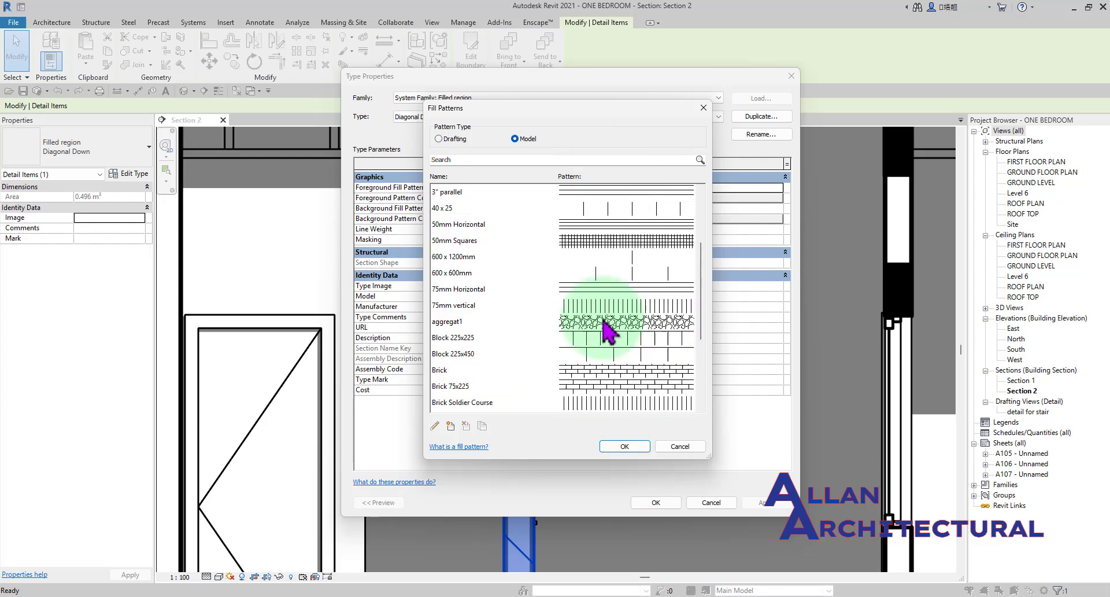
pyautogui.click(622, 325)
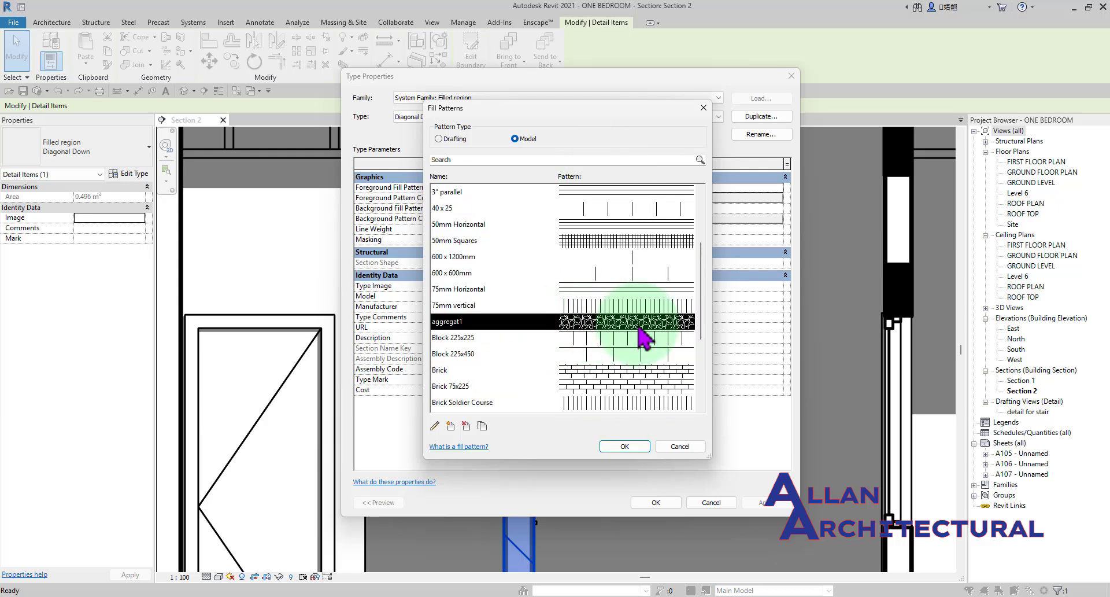
pyautogui.scroll(-2, 640, 315)
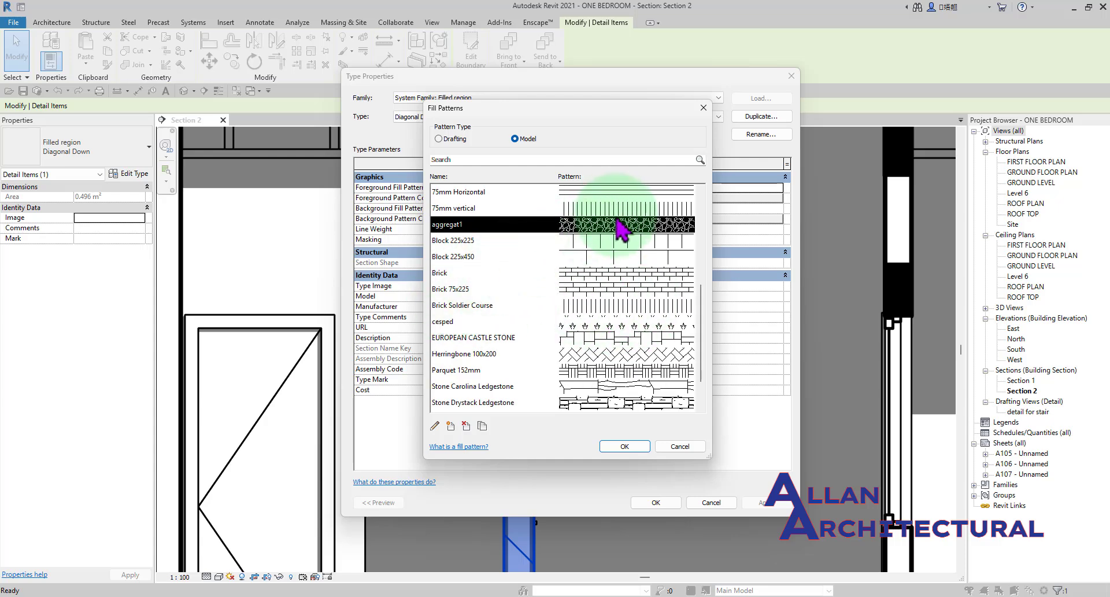
pyautogui.scroll(-1, 614, 231)
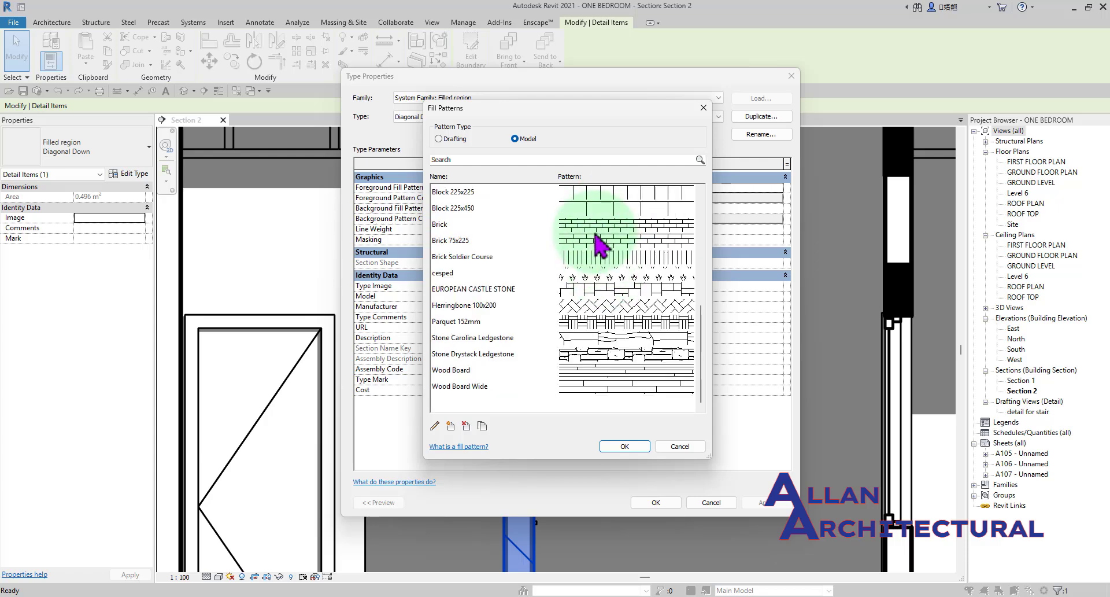
pyautogui.click(613, 226)
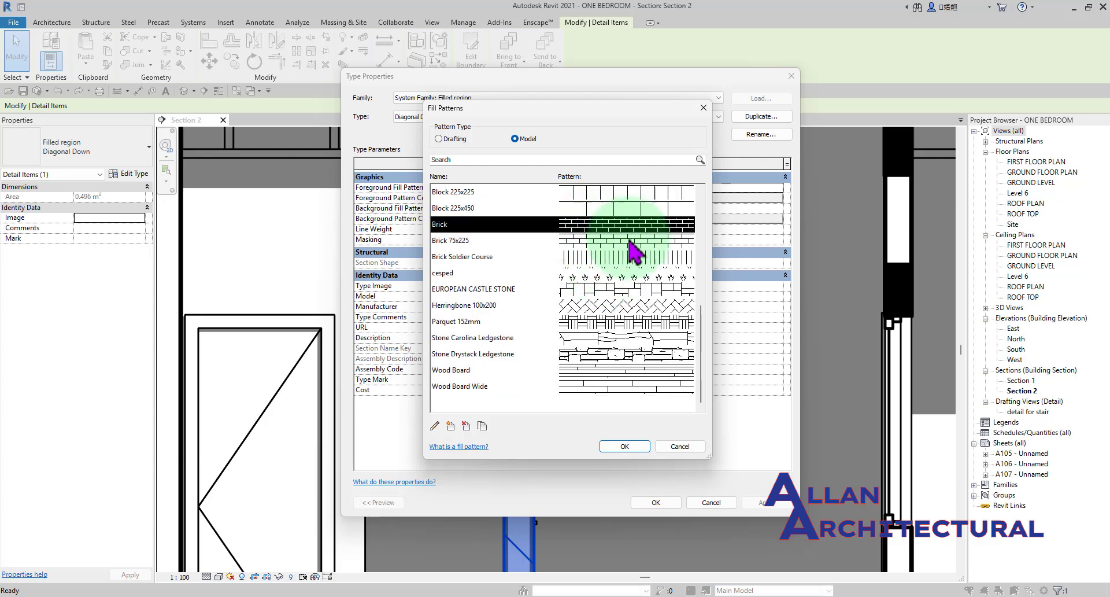
pyautogui.click(643, 276)
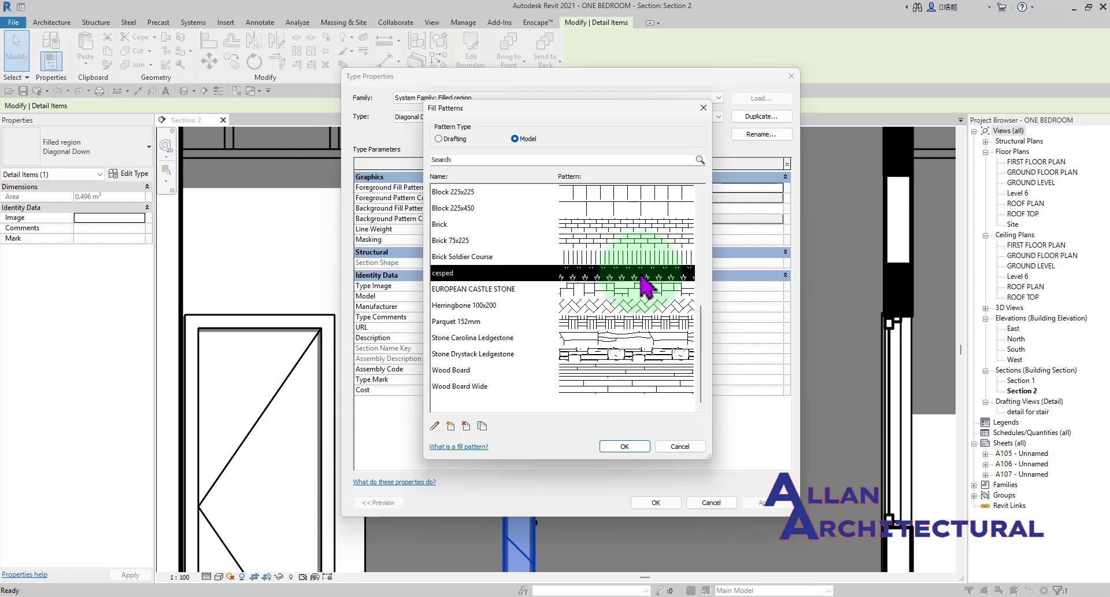
pyautogui.click(636, 323)
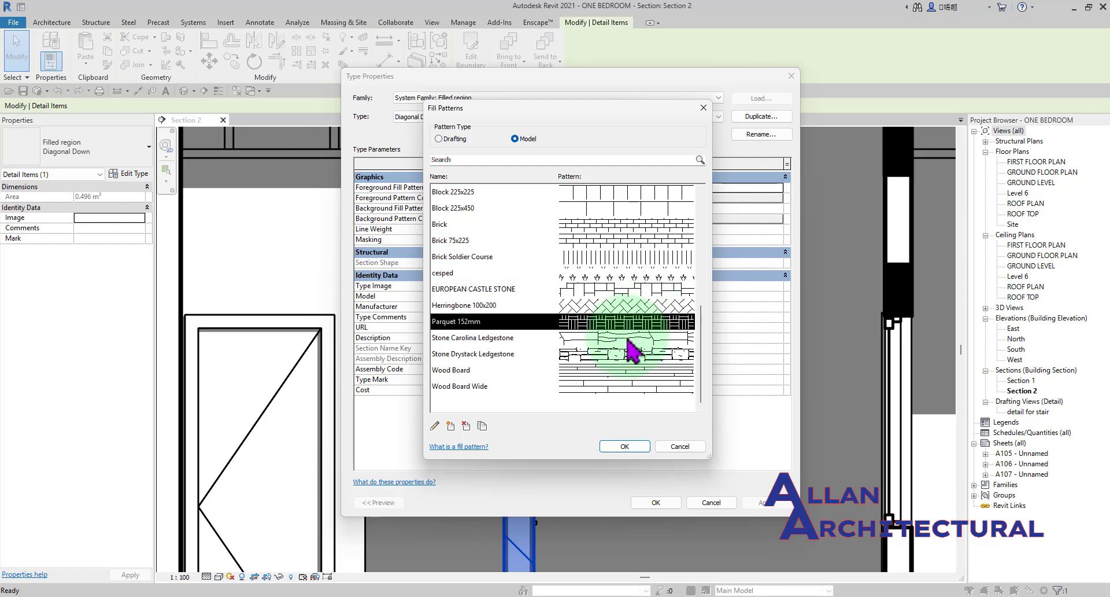
pyautogui.click(629, 338)
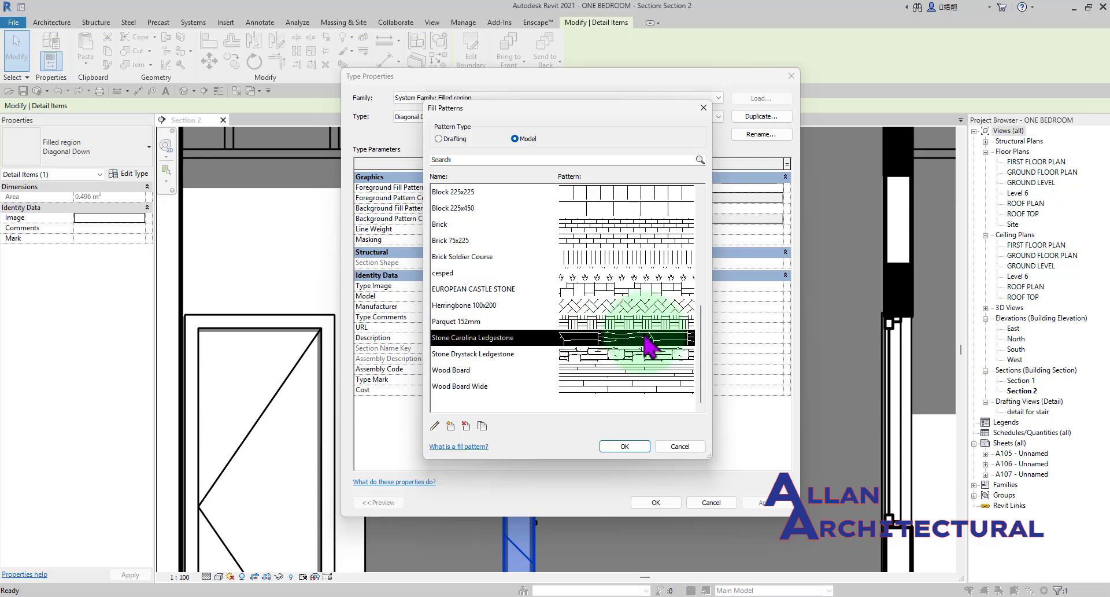
pyautogui.scroll(6, 602, 317)
pyautogui.scroll(-6, 598, 317)
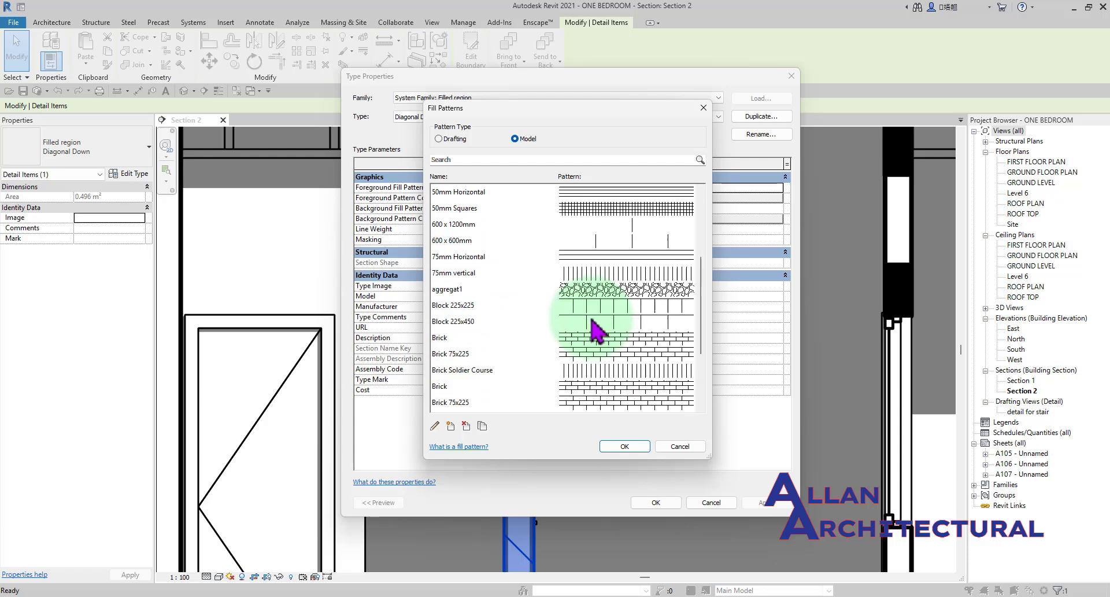
pyautogui.click(605, 353)
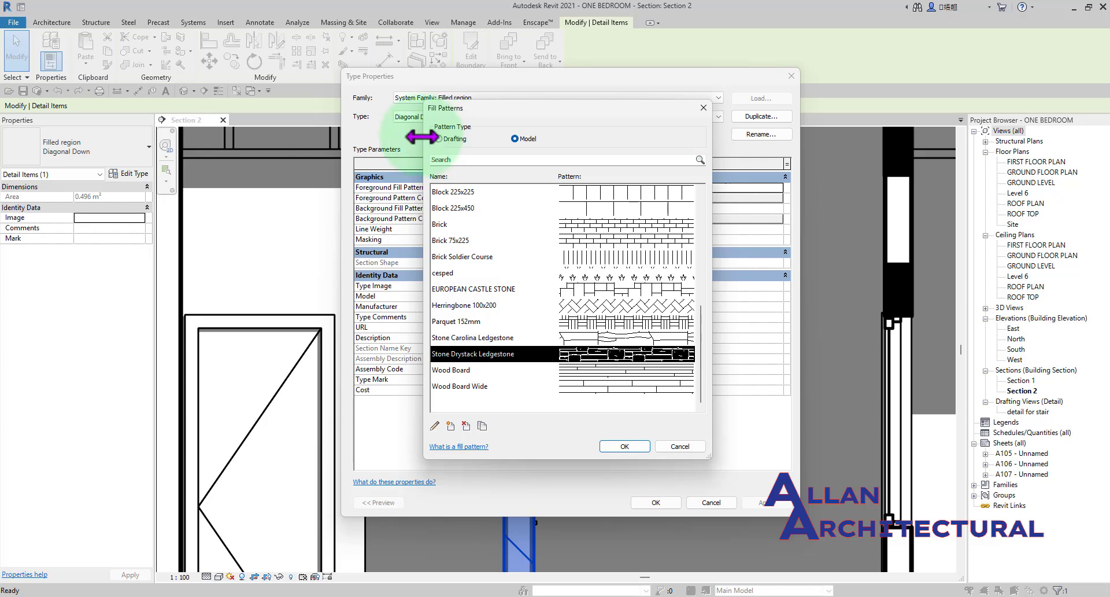
# Start a new drafting fill pattern, enter the author's first name as its name, and switch its type to Custom.
pyautogui.click(444, 140)
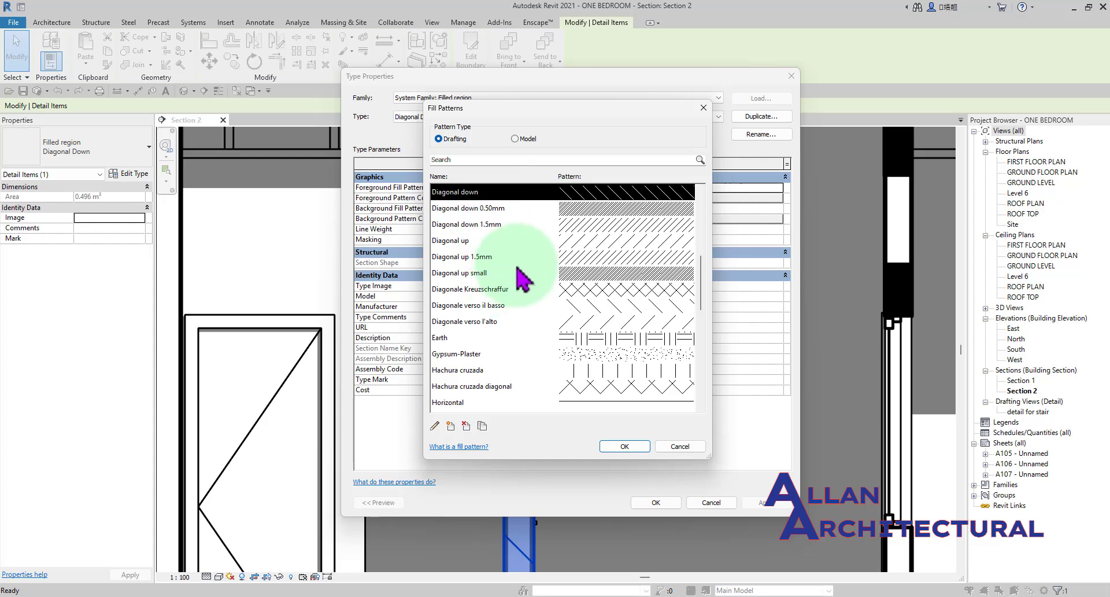
pyautogui.click(451, 426)
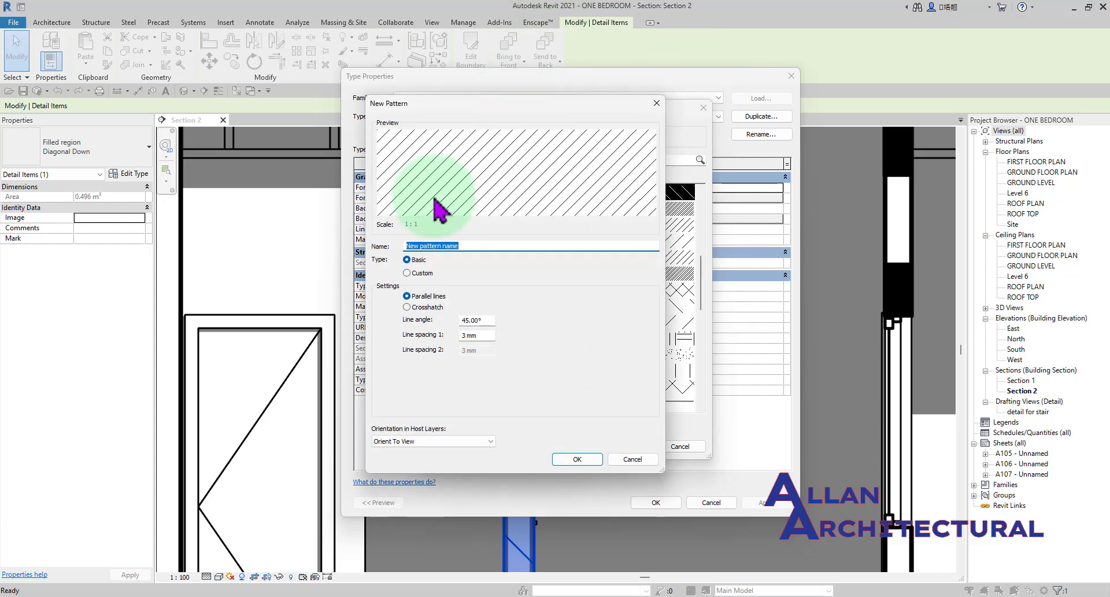
pyautogui.moveTo(441, 104); pyautogui.dragTo(551, 100)
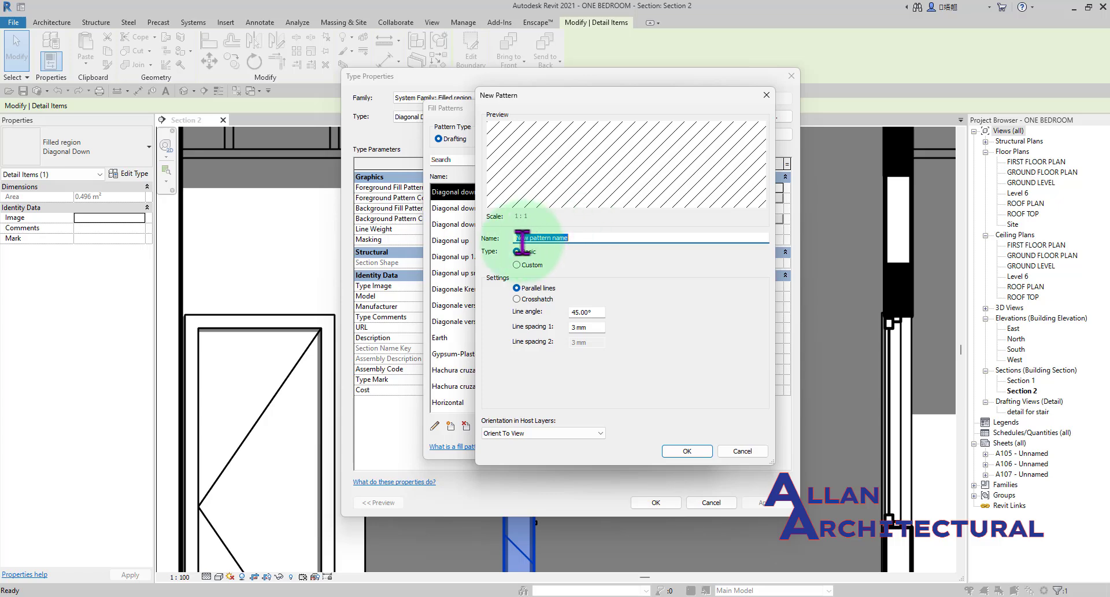
pyautogui.write('ALLAN')
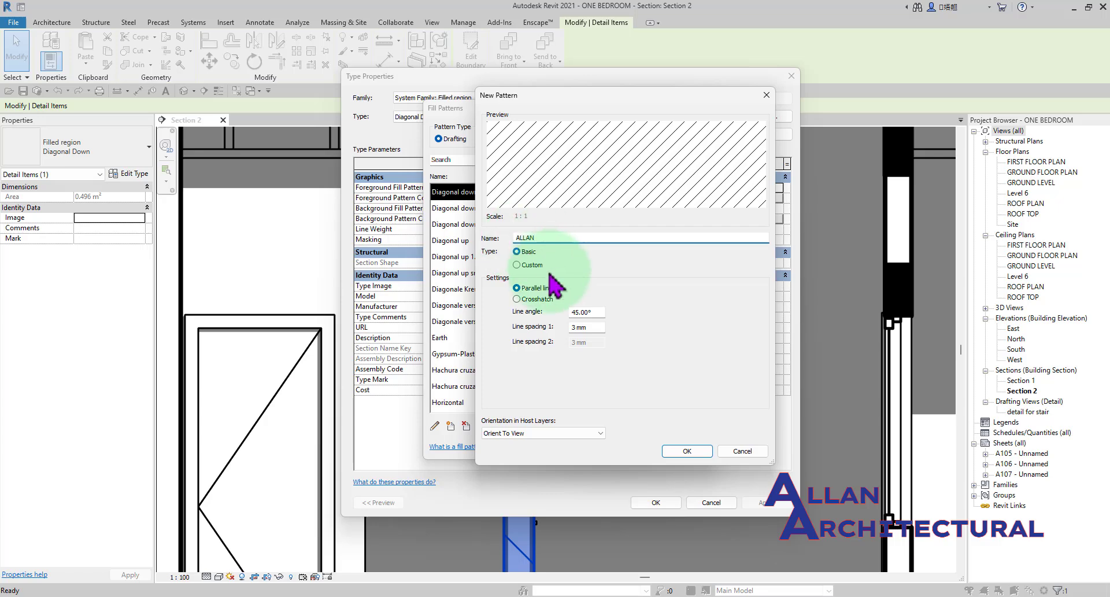
pyautogui.click(520, 265)
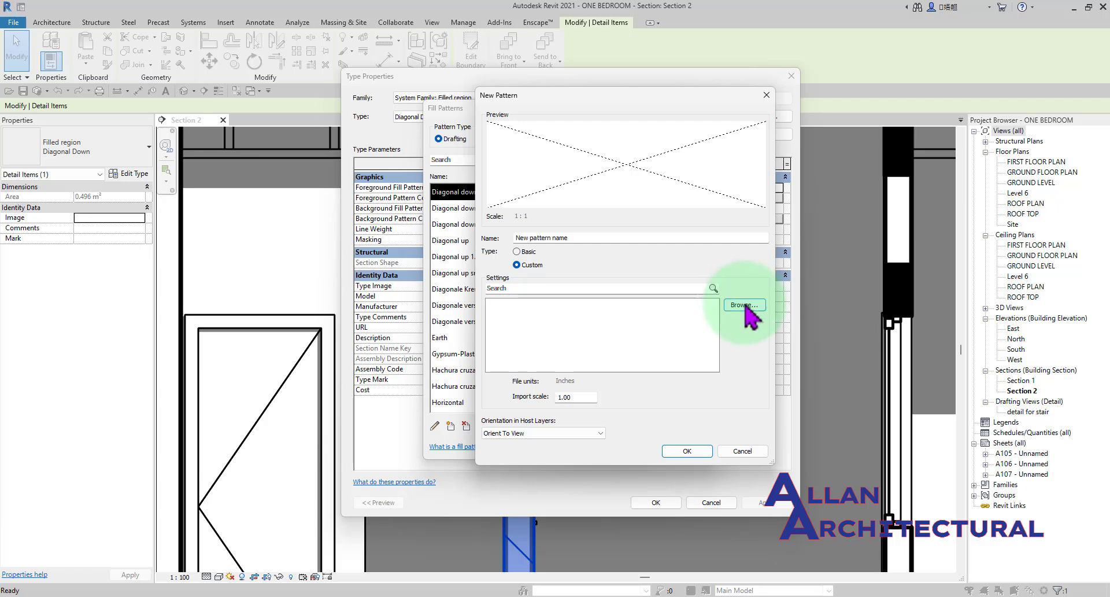
# Browse for a pattern file to import, opening the 2600 HATCH FOR CAD folder inside the Desktop's HATCHES folder.
pyautogui.click(744, 306)
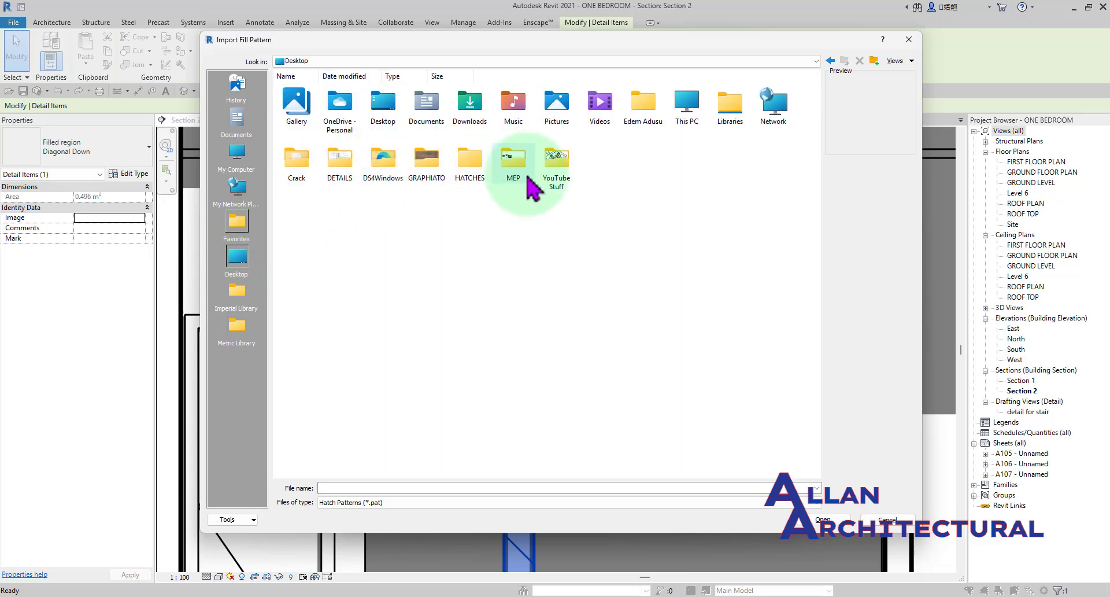
pyautogui.doubleClick(471, 167)
pyautogui.click(342, 114)
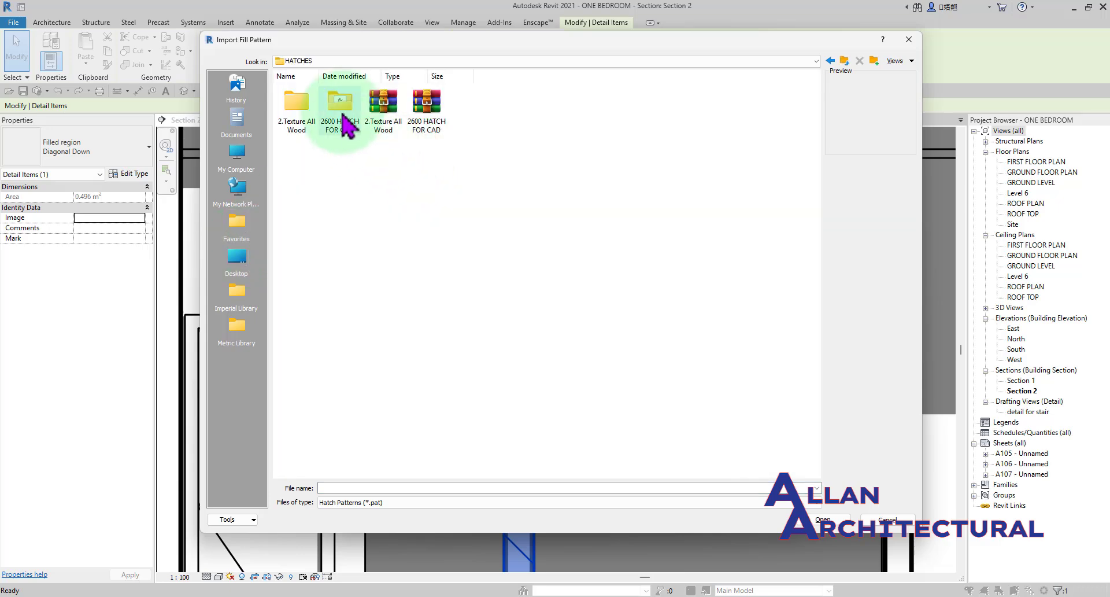
pyautogui.doubleClick(342, 114)
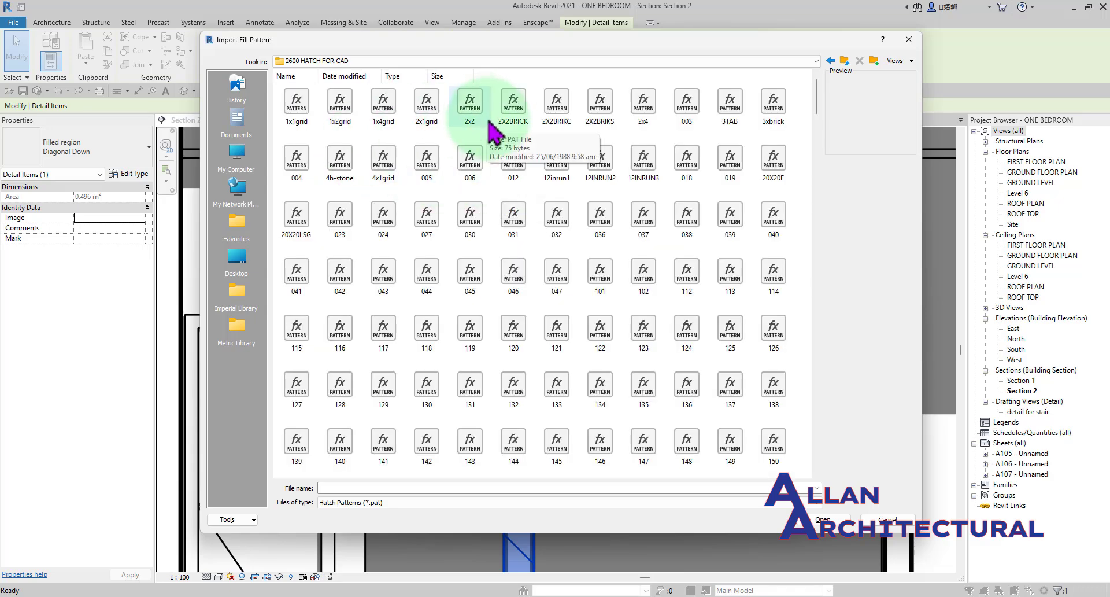
# Look through the hatch files in the 2600 HATCH FOR CAD folder, highlighting Patron00023, Patron00027 and Patron00029.
pyautogui.scroll(-3, 488, 122)
pyautogui.scroll(-18, 492, 141)
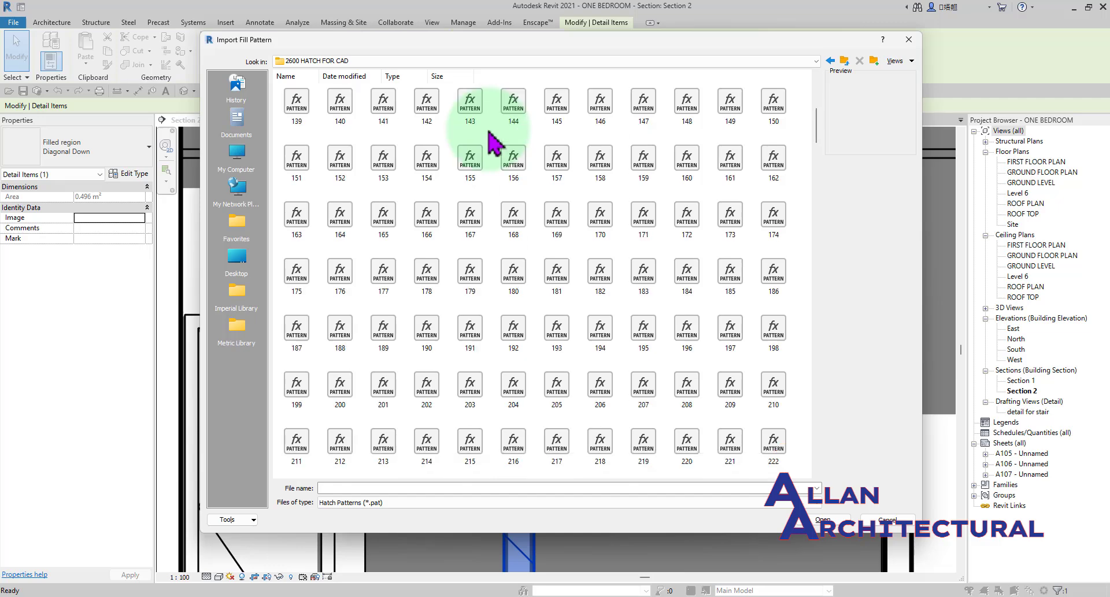
pyautogui.scroll(-20, 492, 140)
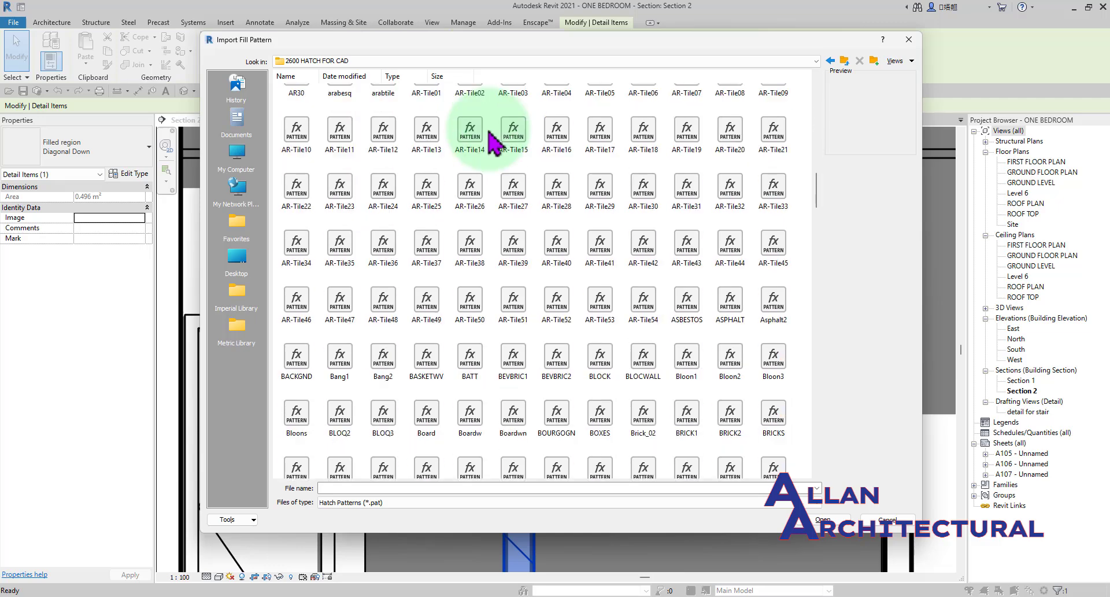
pyautogui.scroll(-20, 492, 141)
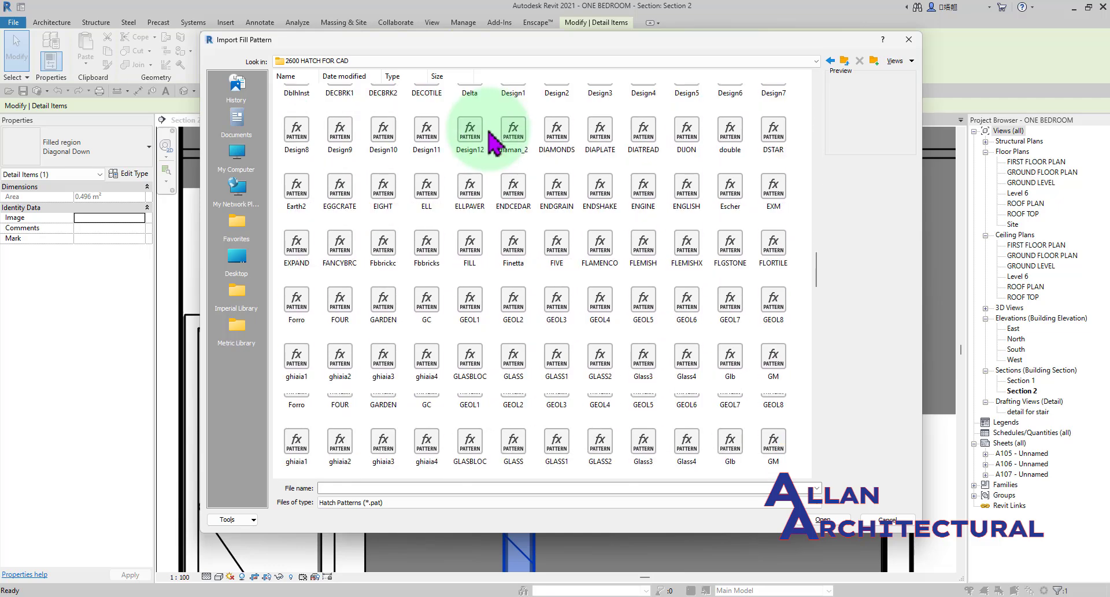
pyautogui.scroll(-20, 492, 140)
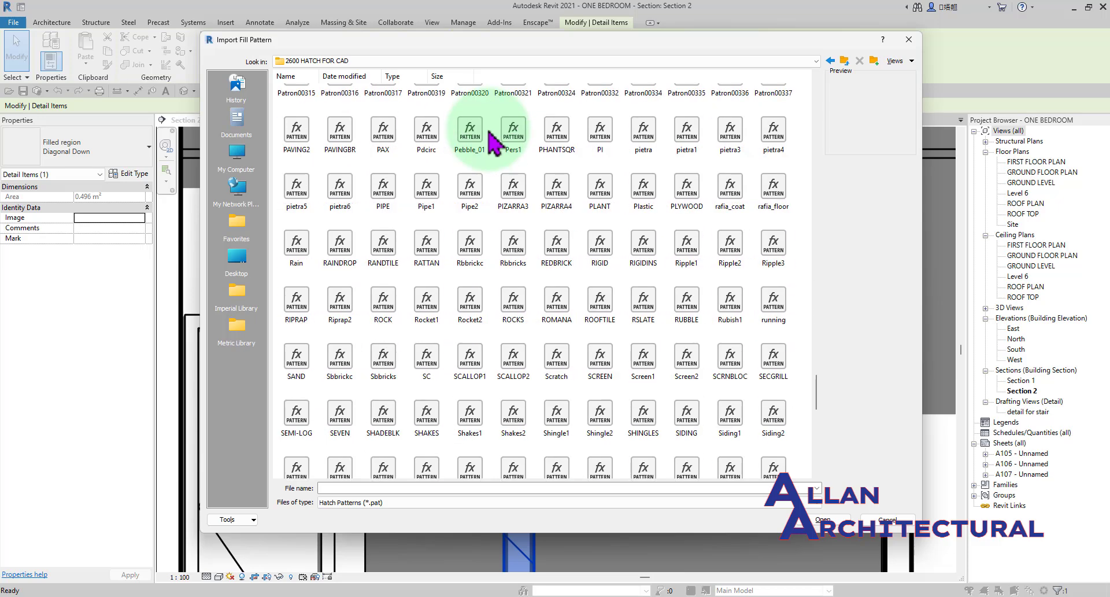
pyautogui.scroll(-15, 492, 140)
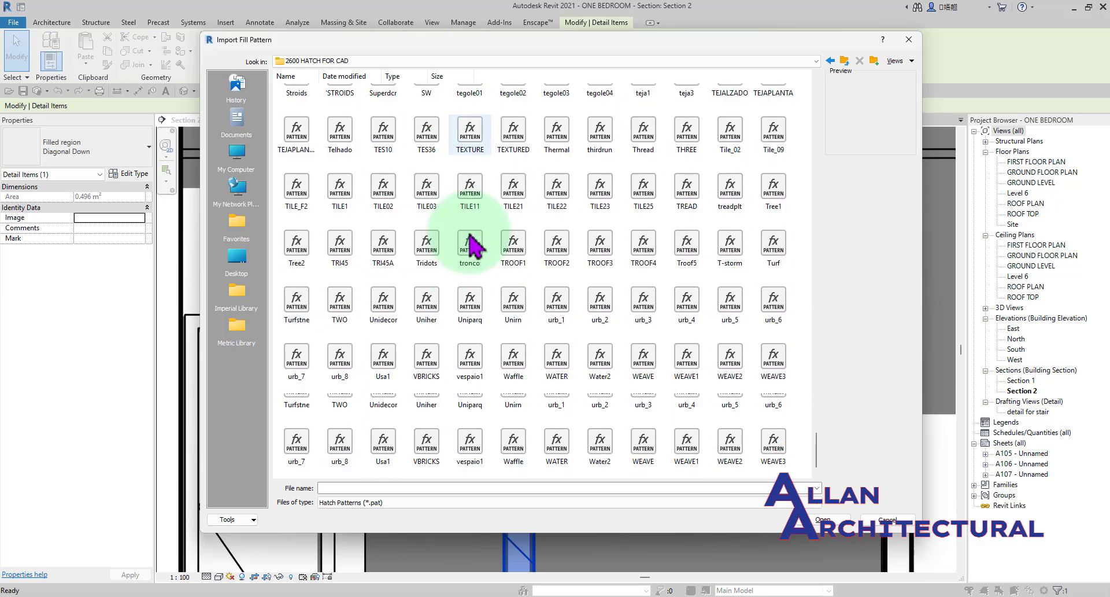
pyautogui.scroll(15, 730, 292)
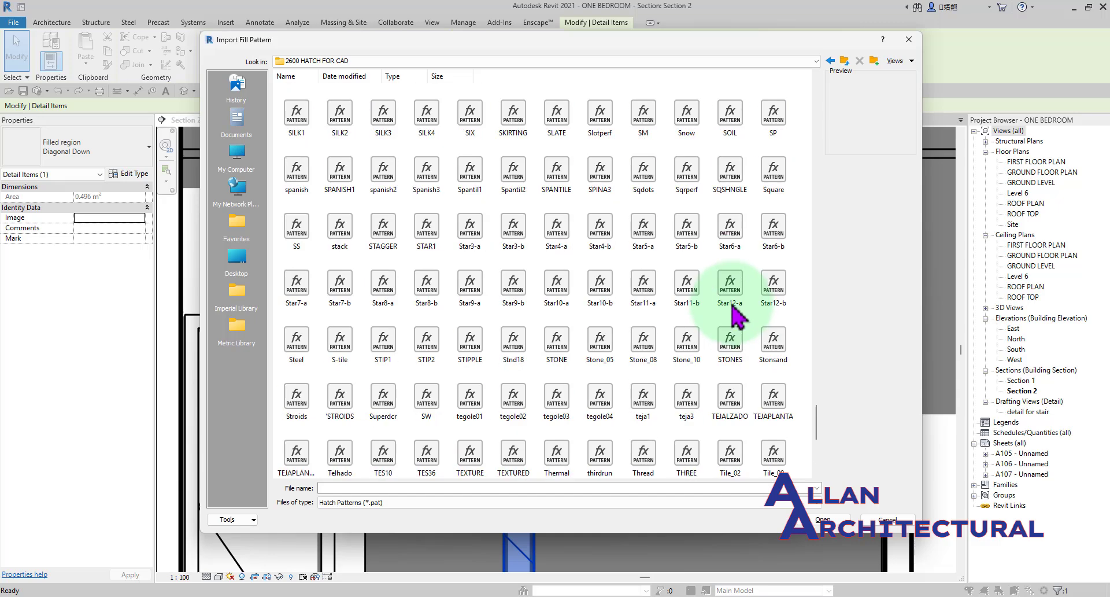
pyautogui.scroll(5, 441, 292)
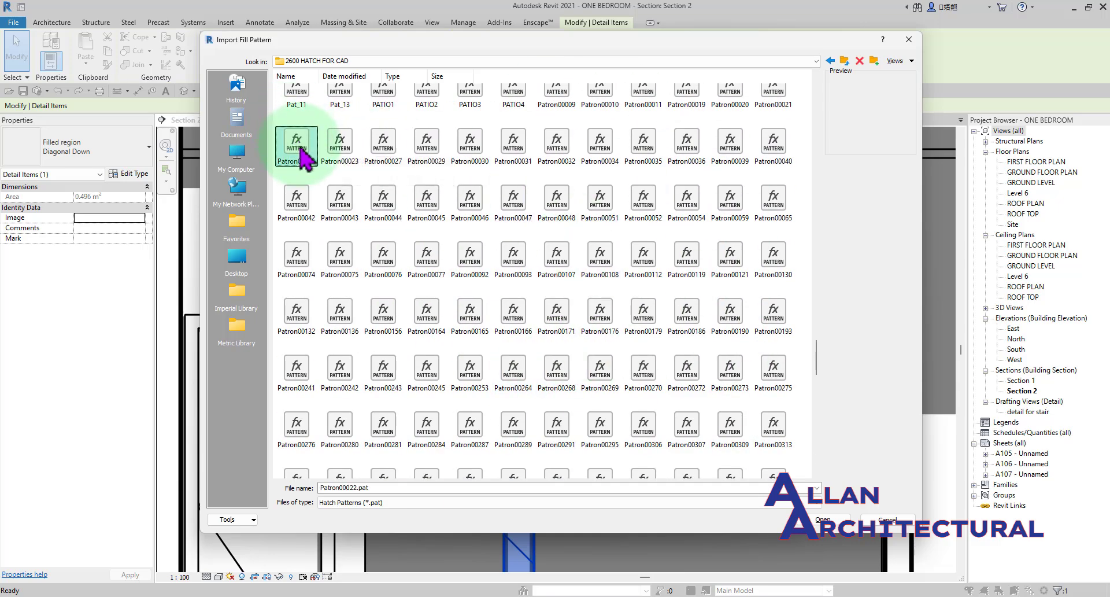
pyautogui.click(340, 152)
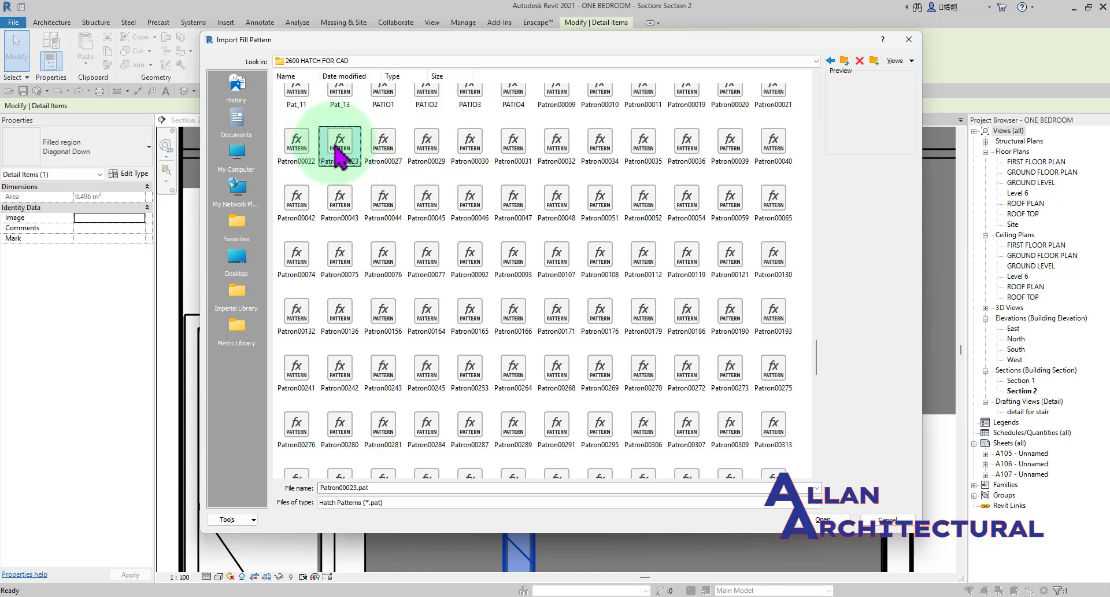
pyautogui.click(388, 152)
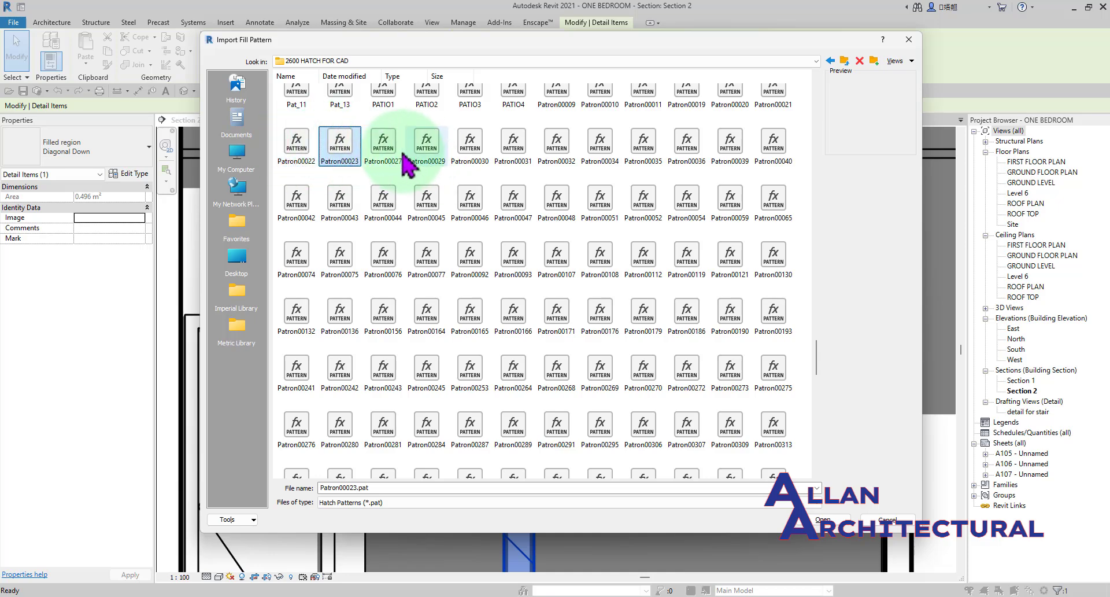
pyautogui.click(433, 163)
pyautogui.scroll(15, 462, 231)
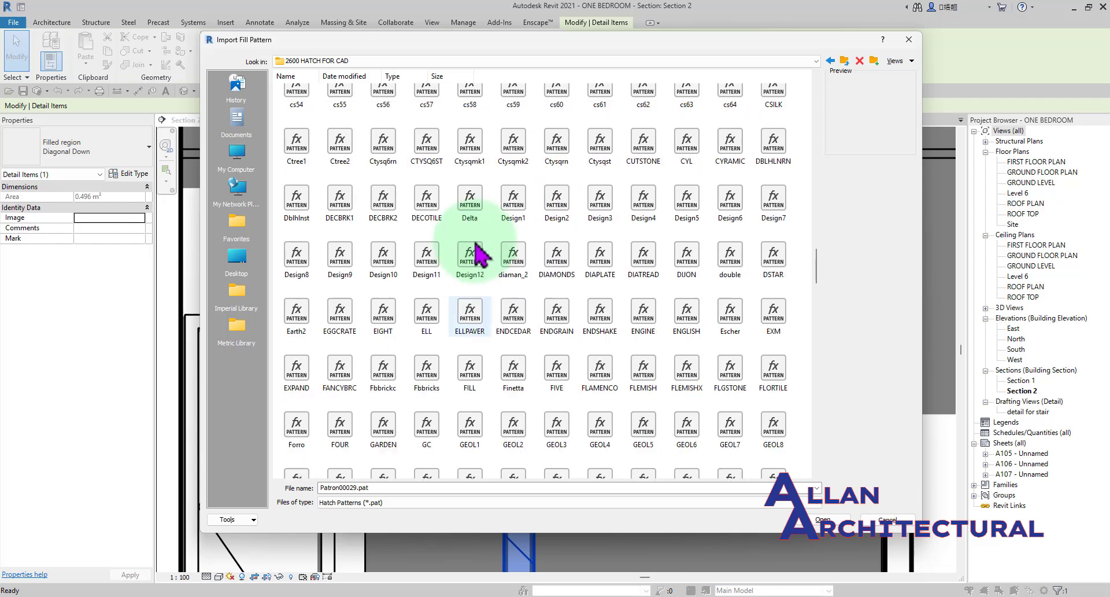
# Import the CONCRETE pattern file into the new drafting pattern and set its import scale to 0.05.
pyautogui.scroll(15, 475, 244)
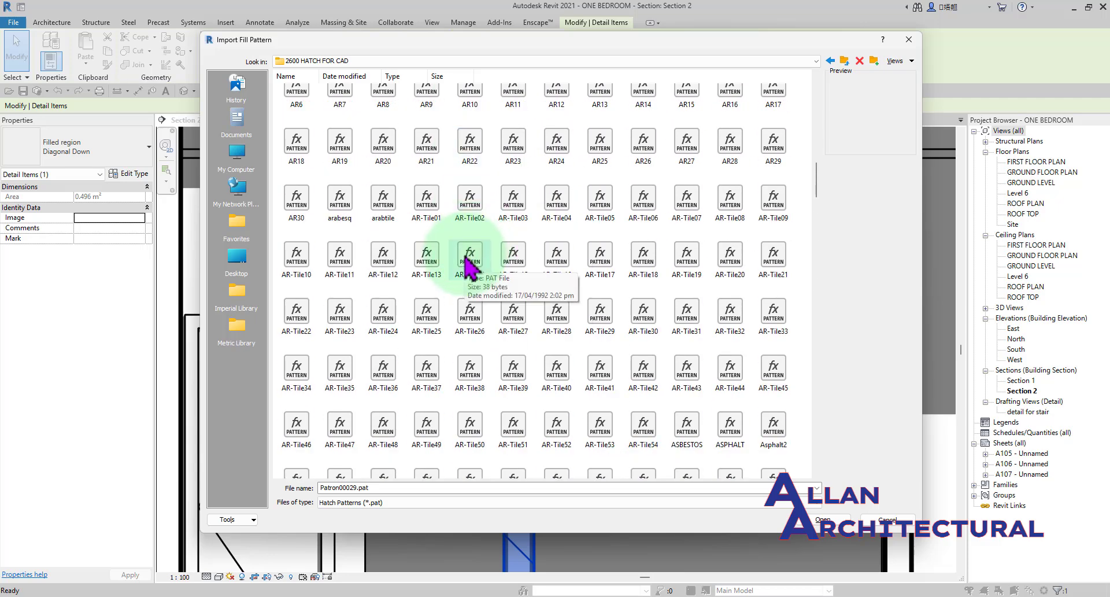
pyautogui.scroll(-5, 472, 267)
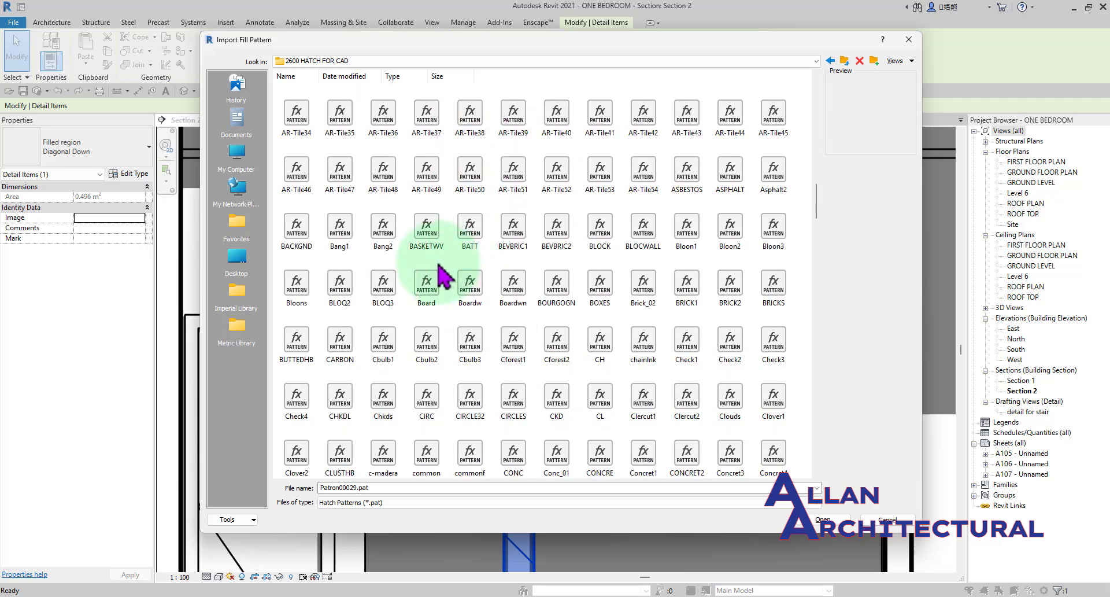
pyautogui.scroll(-3, 438, 272)
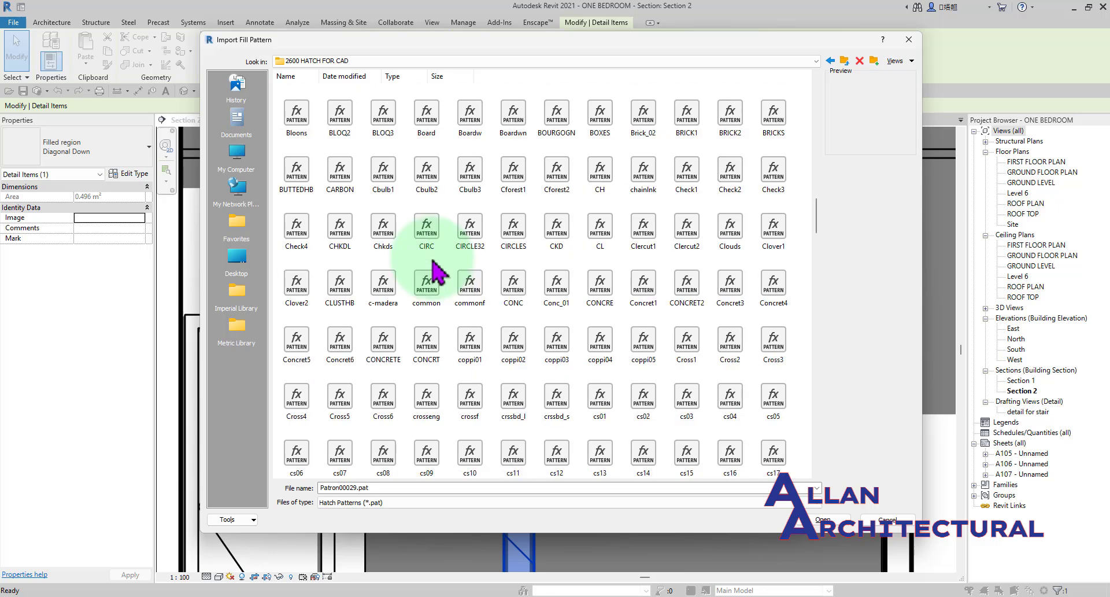
pyautogui.click(383, 347)
pyautogui.click(824, 519)
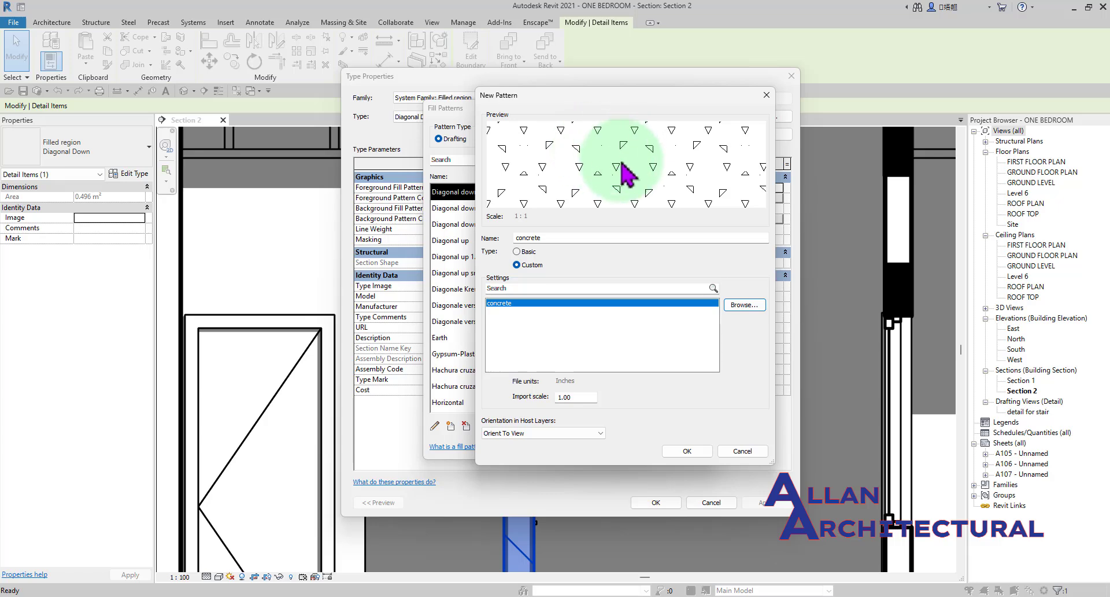
pyautogui.doubleClick(570, 397)
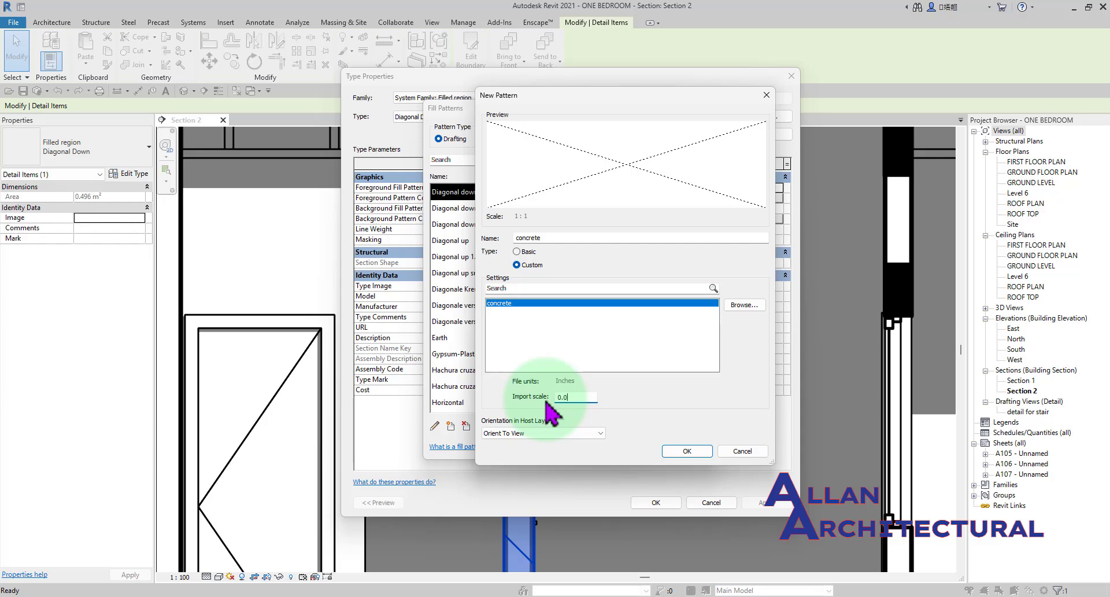
pyautogui.write('5')
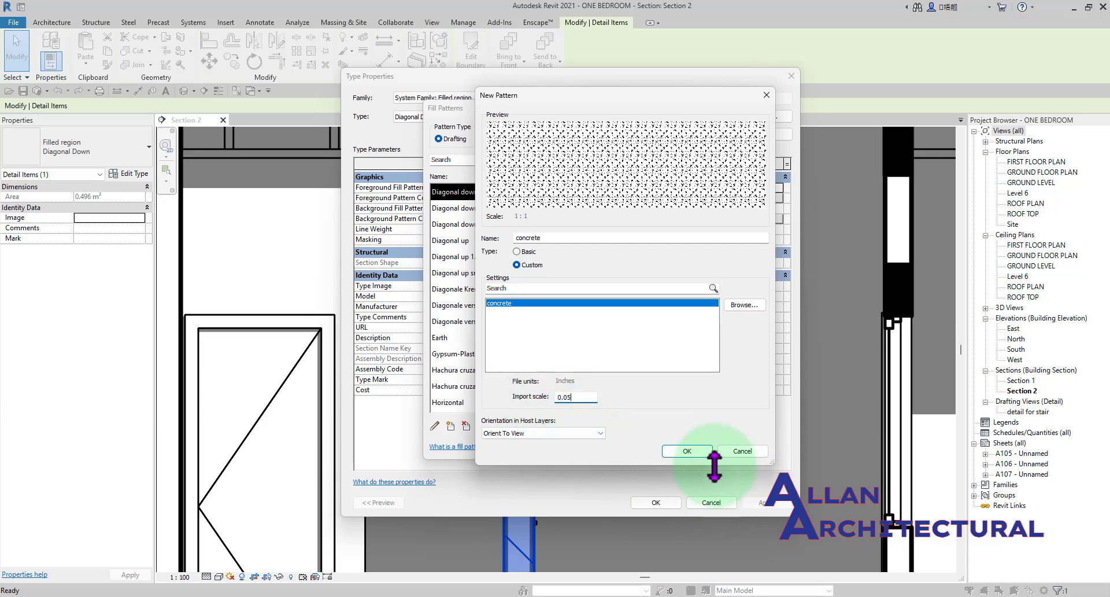
# Name the new custom fill pattern concreteUI and create it.
pyautogui.click(686, 451)
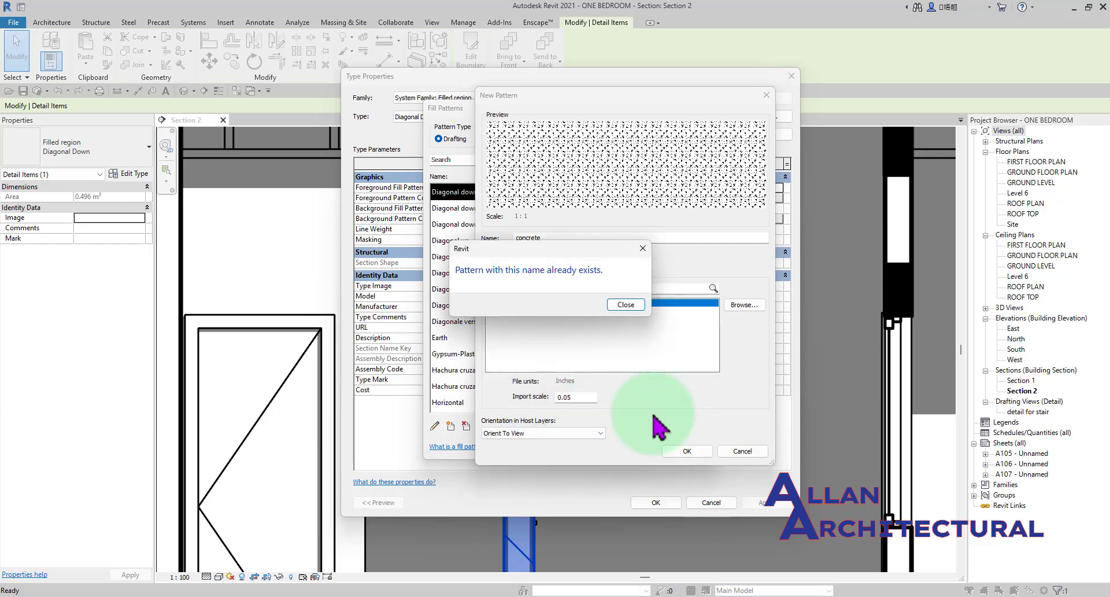
pyautogui.click(626, 305)
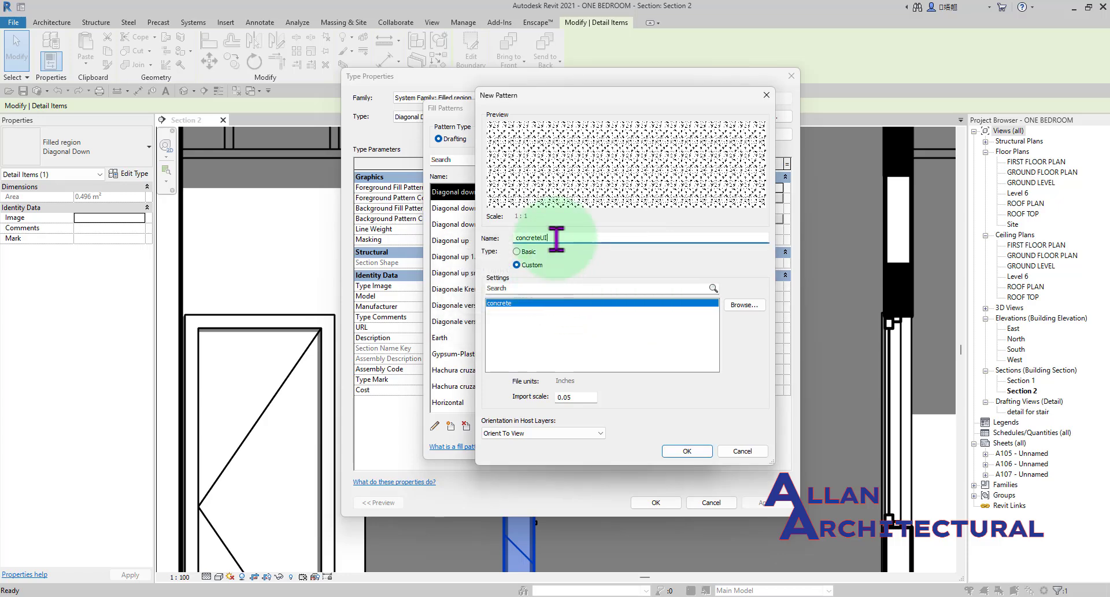
pyautogui.click(687, 451)
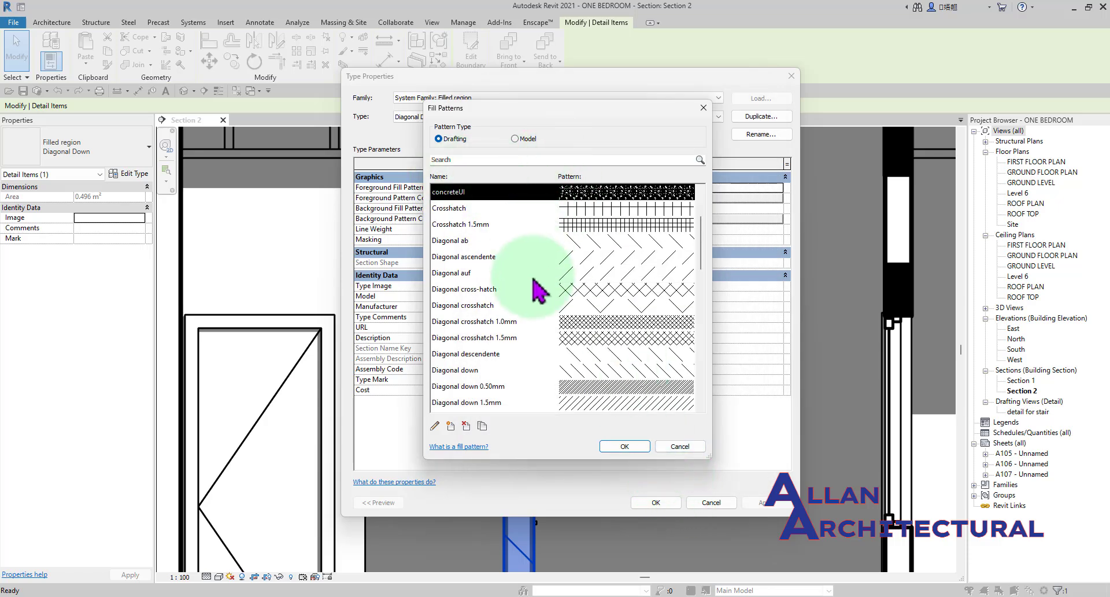
# Assign concreteUI as the foreground fill pattern of the Diagonal Down filled region type, apply the type change and deselect the region.
pyautogui.scroll(2, 549, 315)
pyautogui.scroll(-3, 547, 274)
pyautogui.scroll(3, 503, 243)
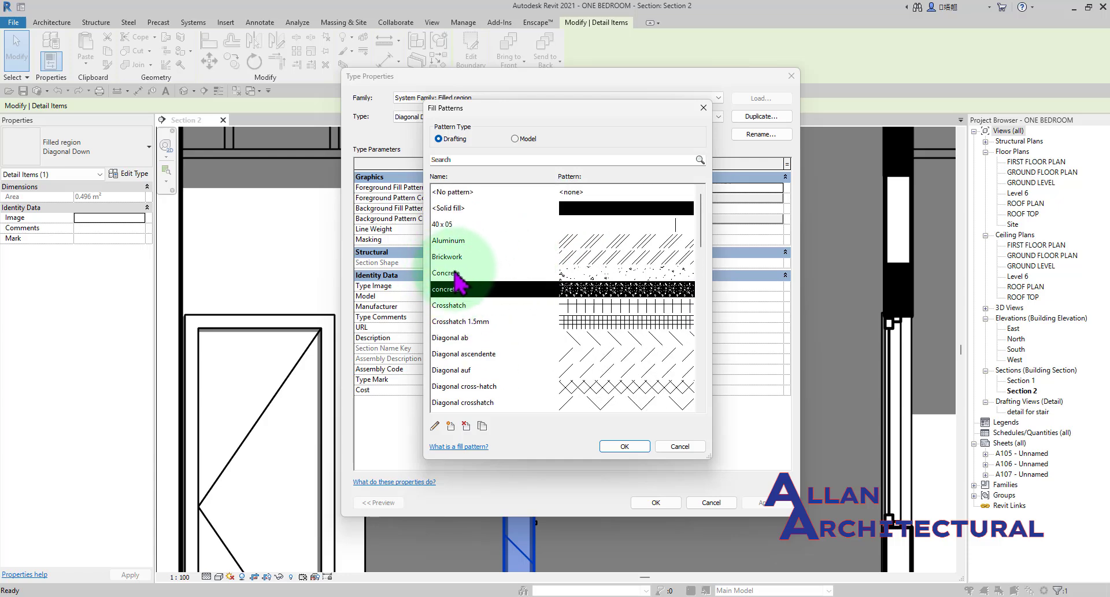
pyautogui.click(624, 447)
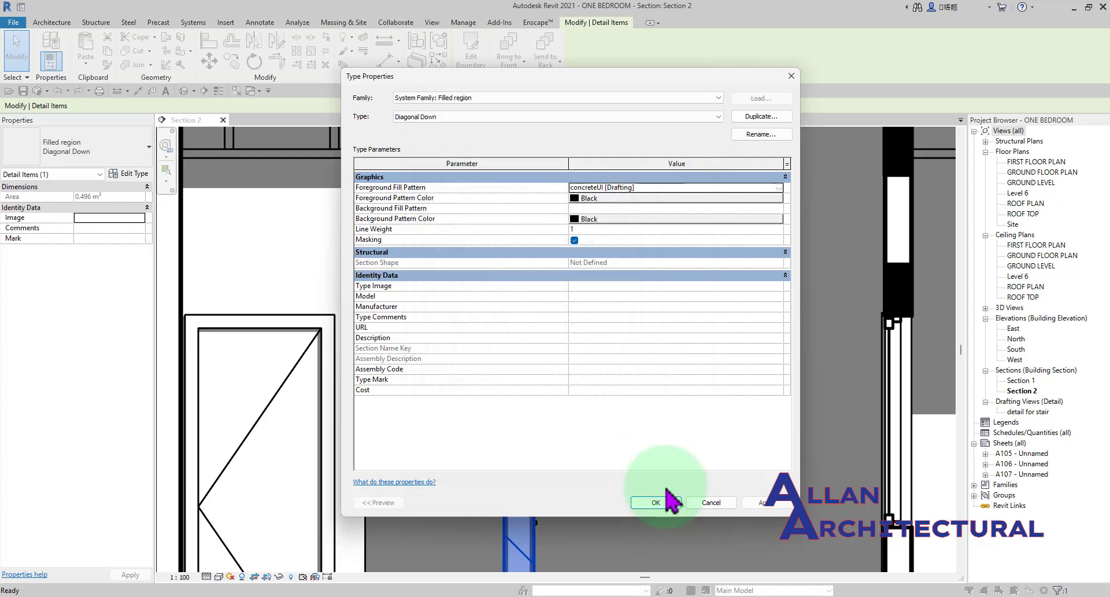
pyautogui.click(651, 502)
pyautogui.scroll(-6, 521, 373)
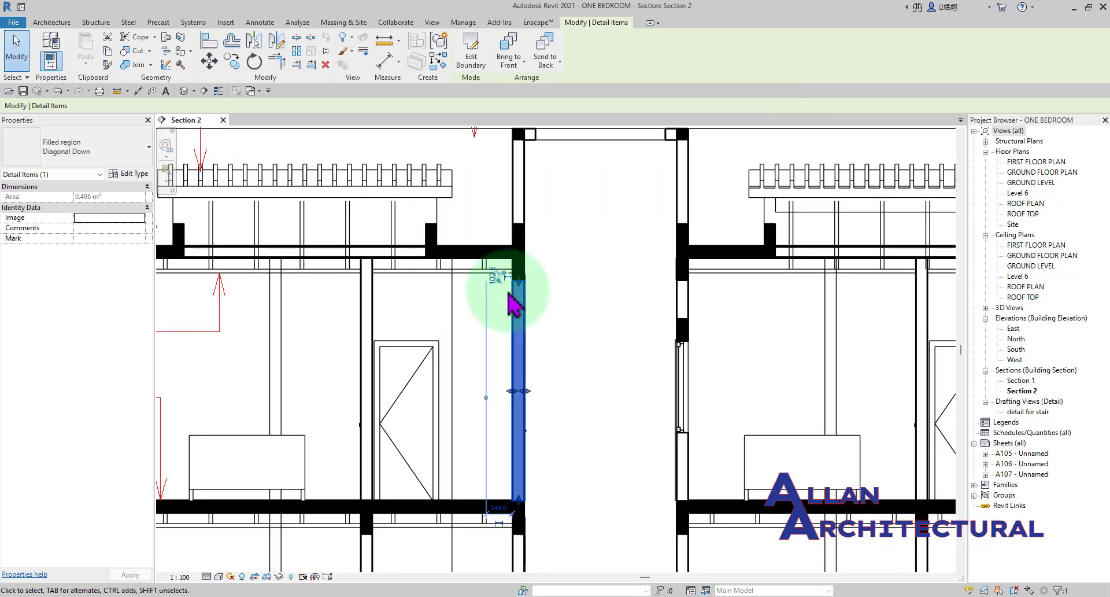
pyautogui.click(589, 332)
# Open the type properties of the wall's filled region and keep Black as its foreground pattern color.
pyautogui.scroll(2, 546, 385)
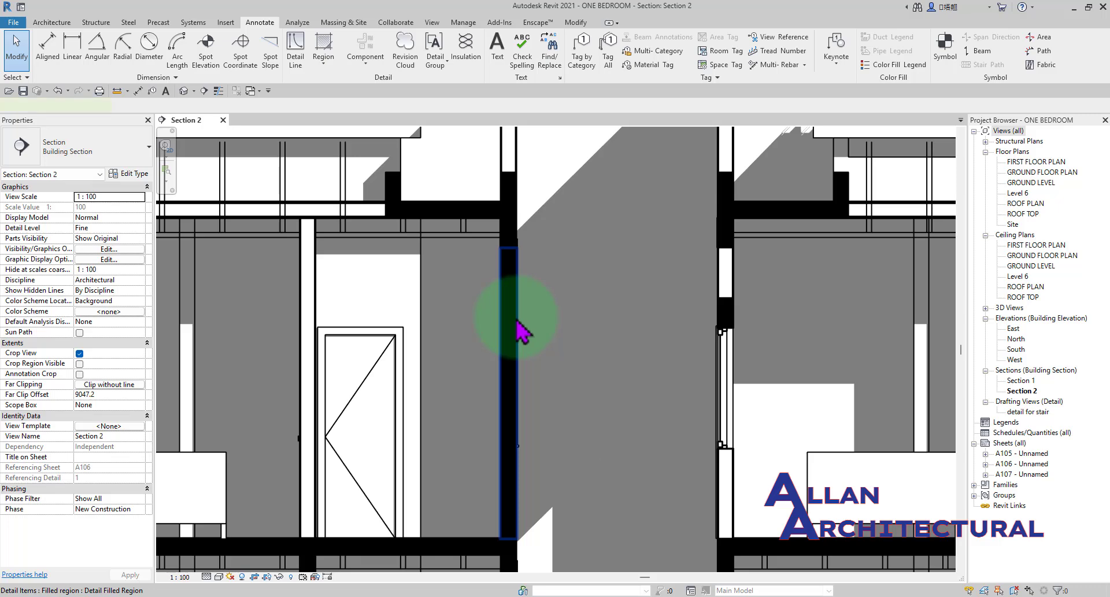
pyautogui.click(516, 327)
pyautogui.click(130, 173)
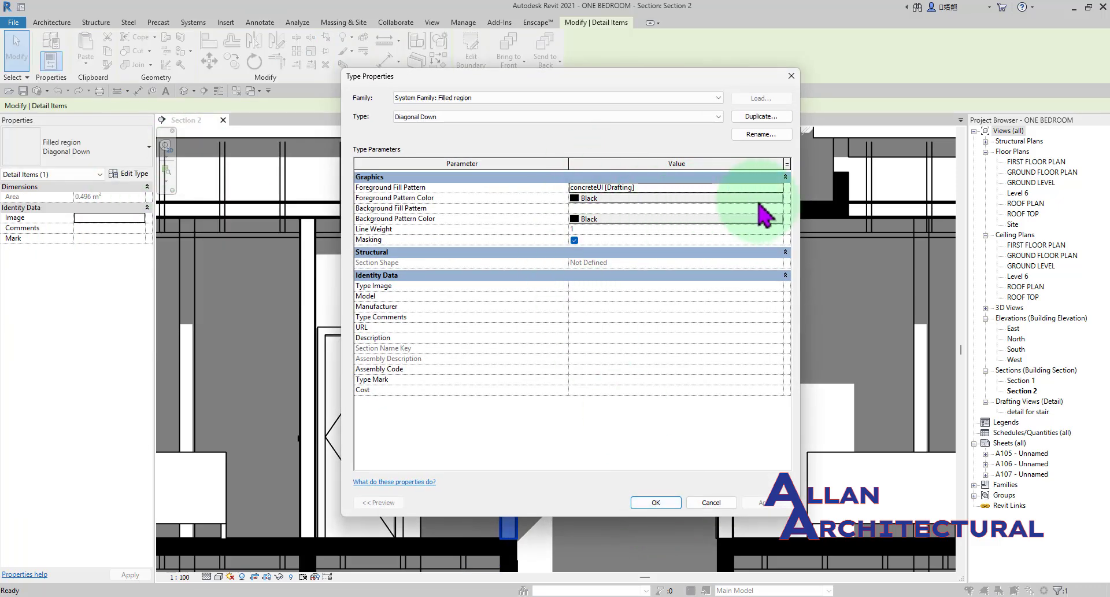
pyautogui.click(777, 203)
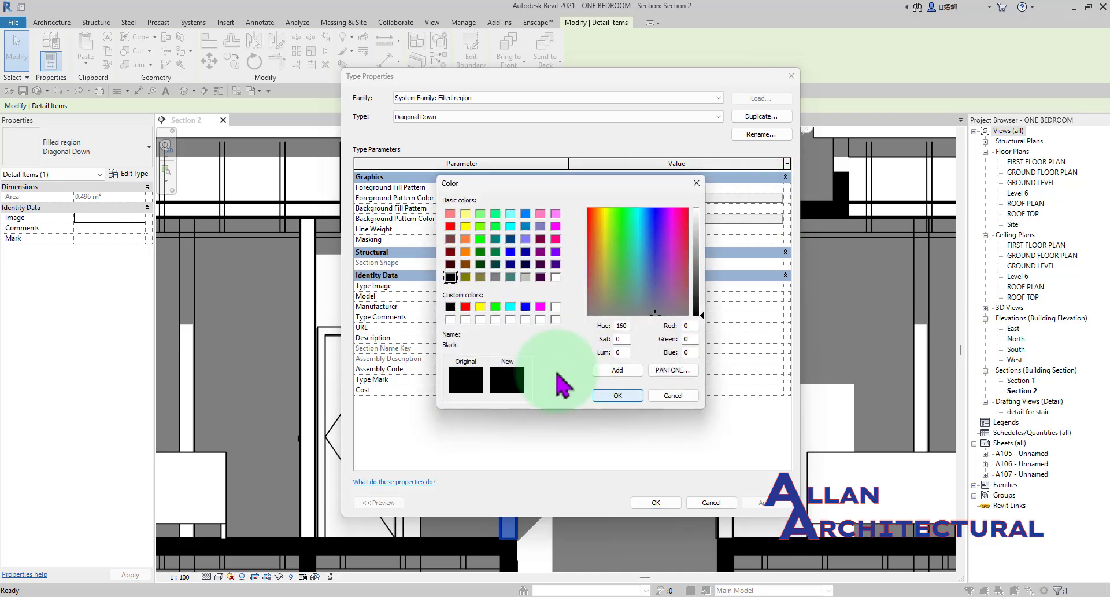
pyautogui.click(618, 395)
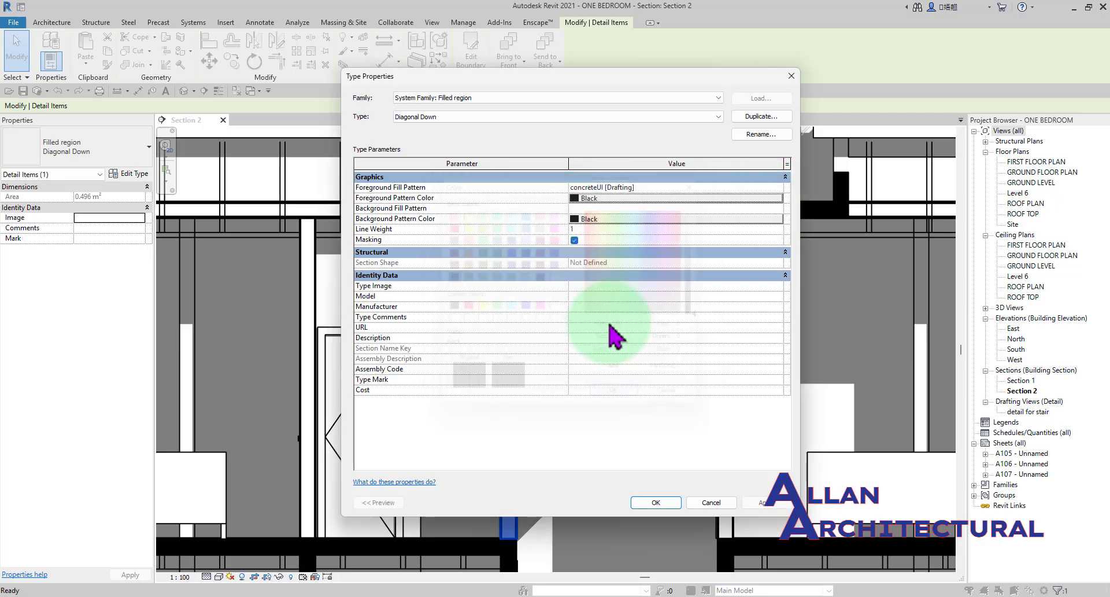
# Set the import scale of the concreteUI pattern to 0.5 and apply it to the wall's filled region type.
pyautogui.click(780, 190)
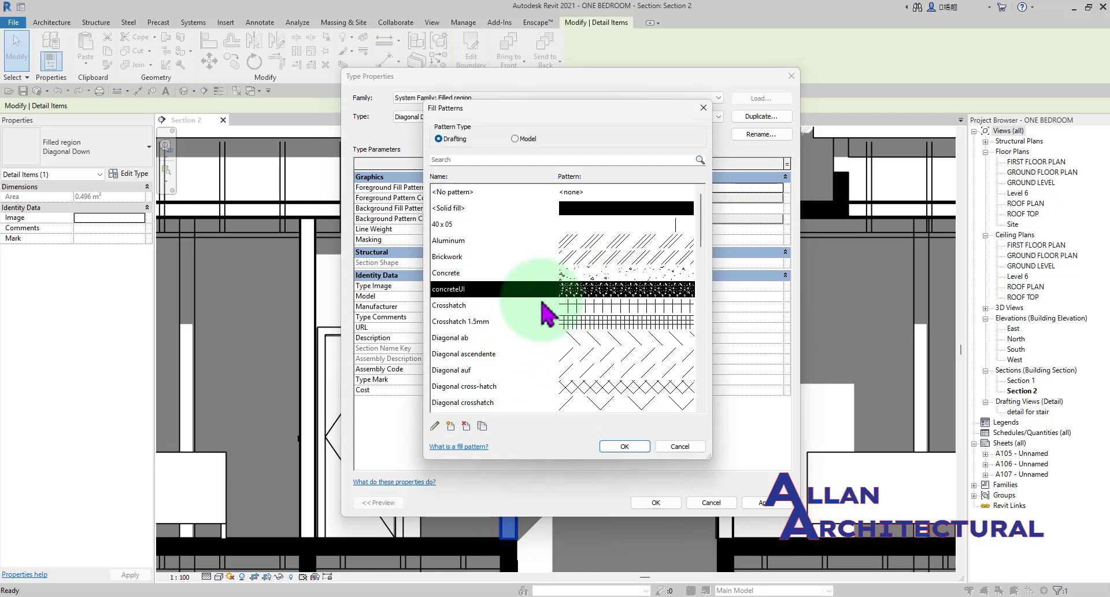
pyautogui.doubleClick(568, 290)
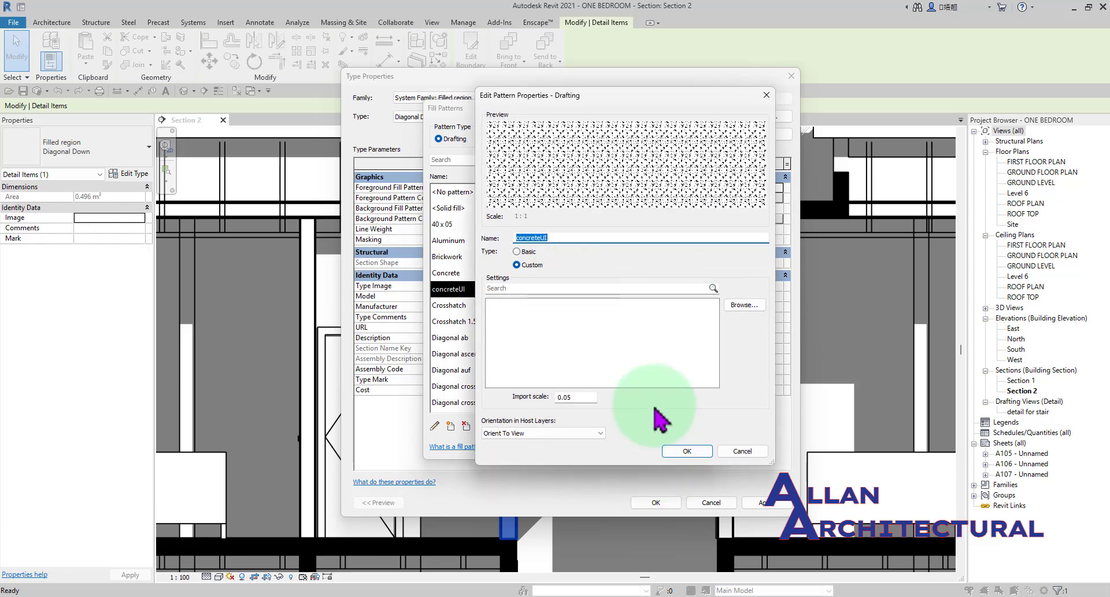
pyautogui.press('BackSpace')
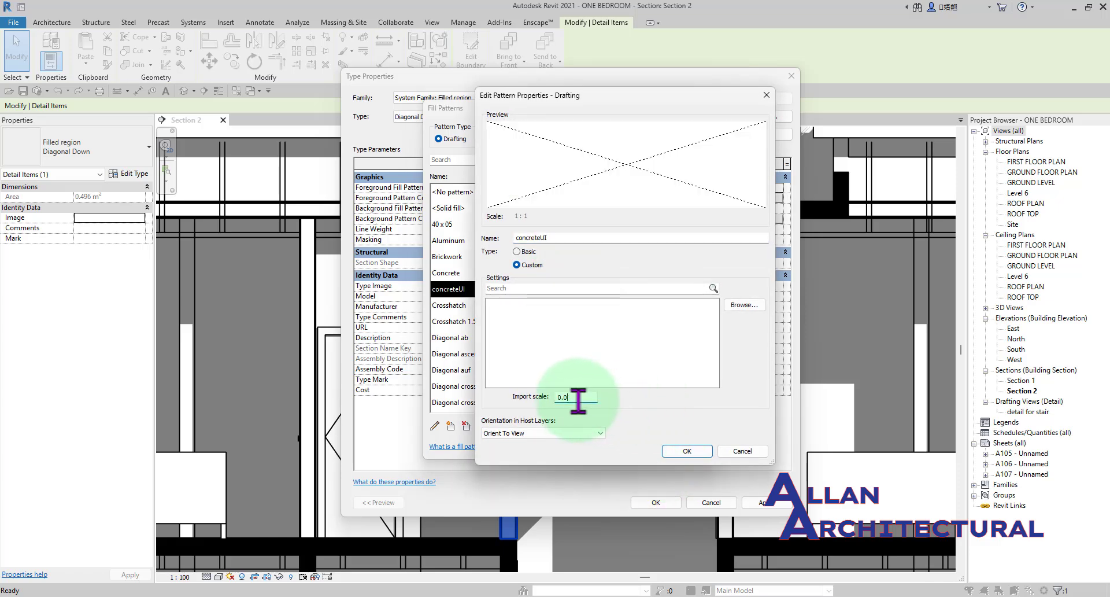
pyautogui.click(691, 451)
pyautogui.click(625, 447)
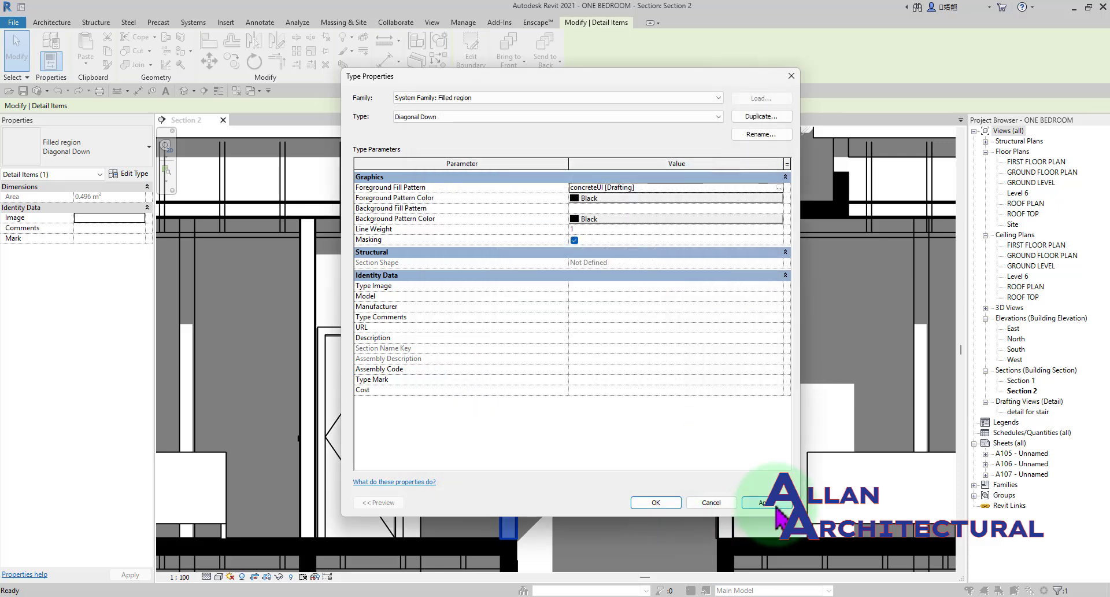
pyautogui.click(656, 502)
pyautogui.press('Escape')
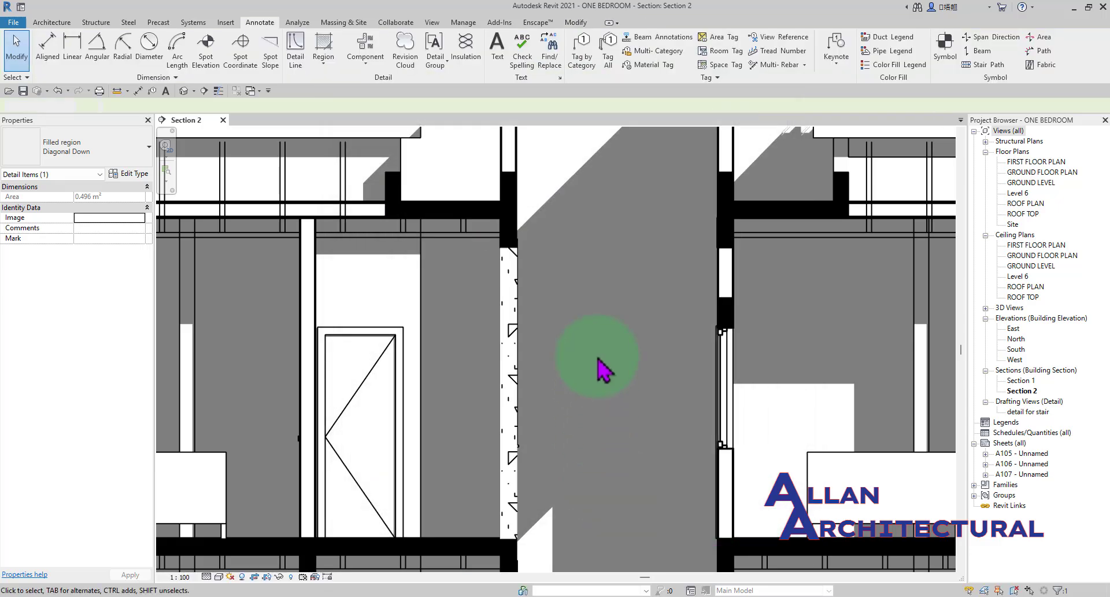
# Examine the concrete hatch on the wall region in Section 2, both up close and in its surroundings.
pyautogui.scroll(-5, 503, 380)
pyautogui.scroll(5, 578, 349)
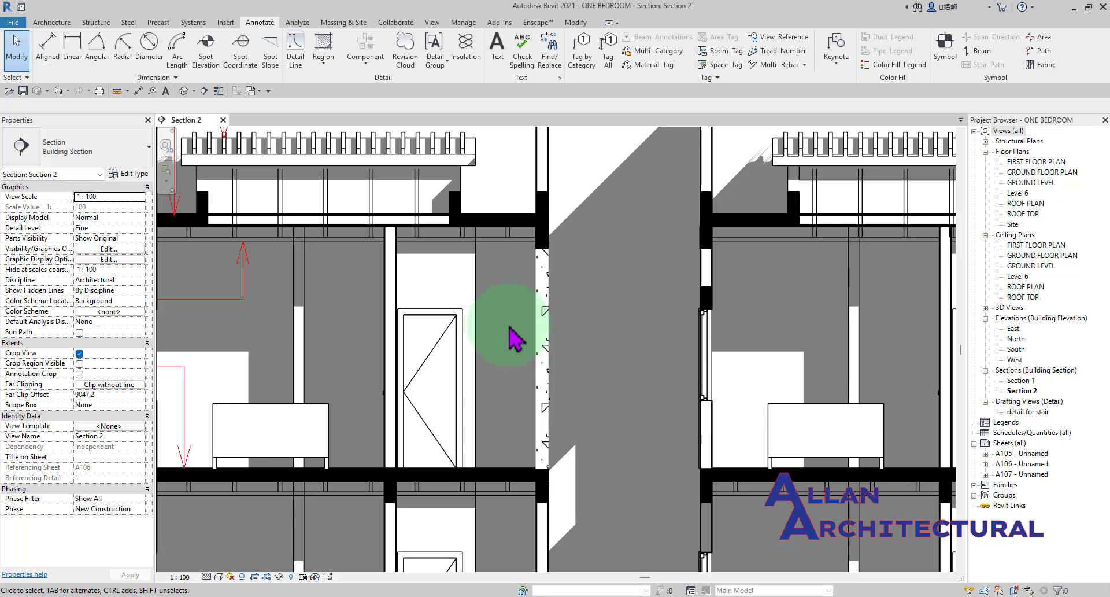
pyautogui.scroll(-3, 515, 327)
pyautogui.scroll(5, 520, 320)
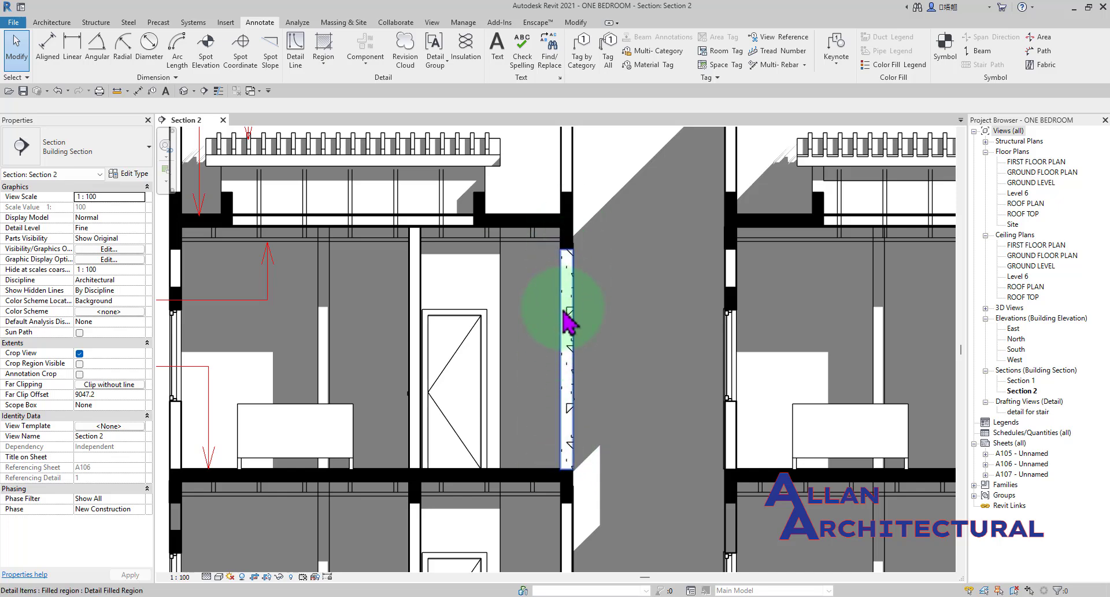
pyautogui.scroll(2, 570, 323)
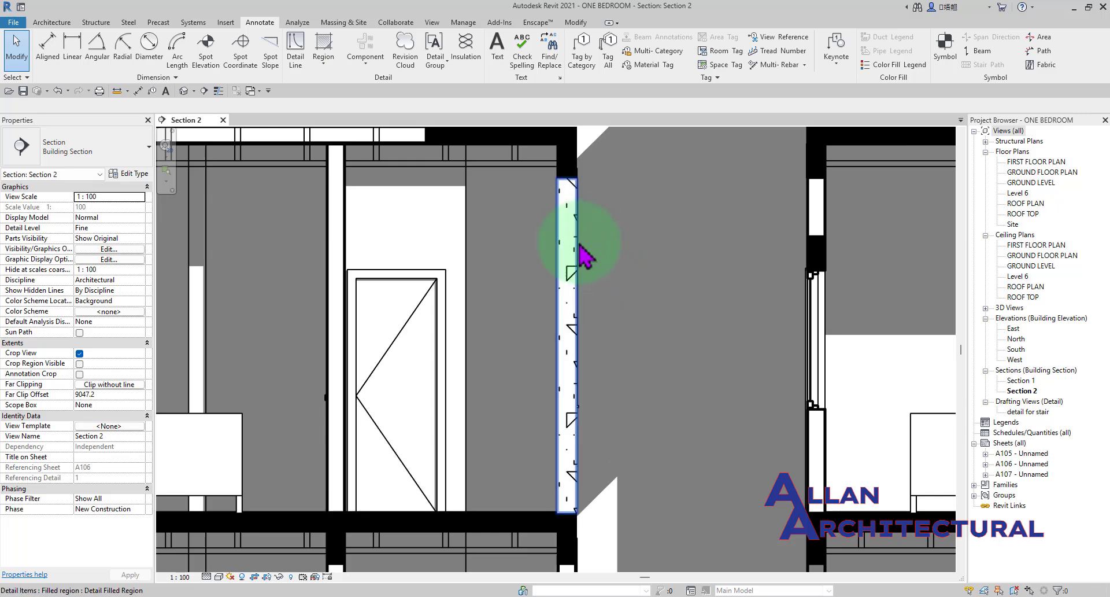
pyautogui.scroll(3, 578, 212)
pyautogui.scroll(-2, 579, 200)
pyautogui.moveTo(631, 202); pyautogui.dragTo(563, 218, button='middle')
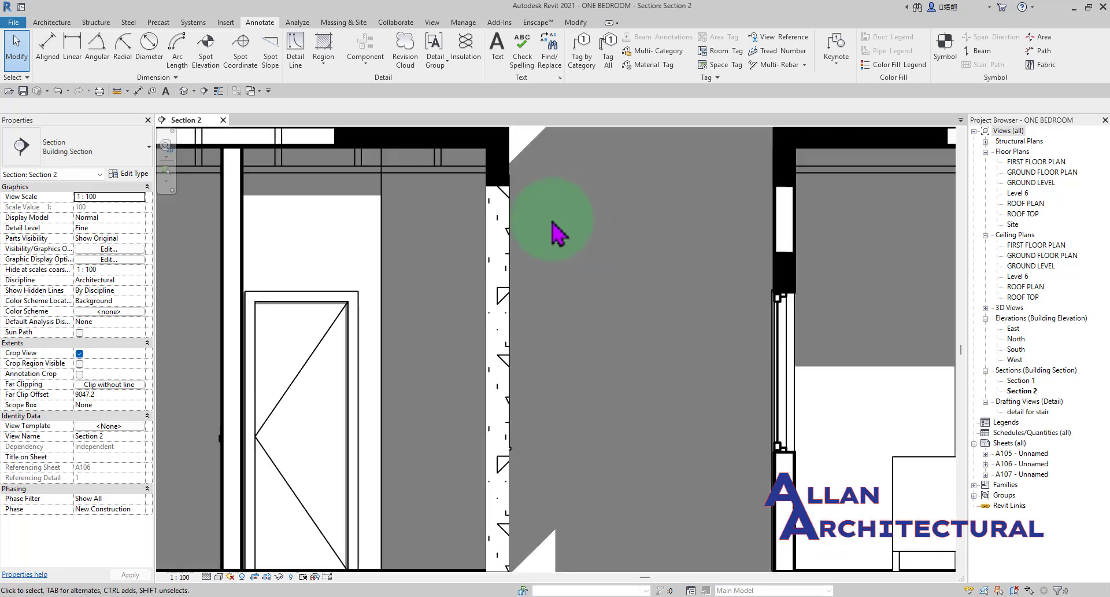
# Inspect the hatched upper-floor wall at close range and compare it with the surrounding structure in the section.
pyautogui.moveTo(513, 301); pyautogui.dragTo(537, 263, button='middle')
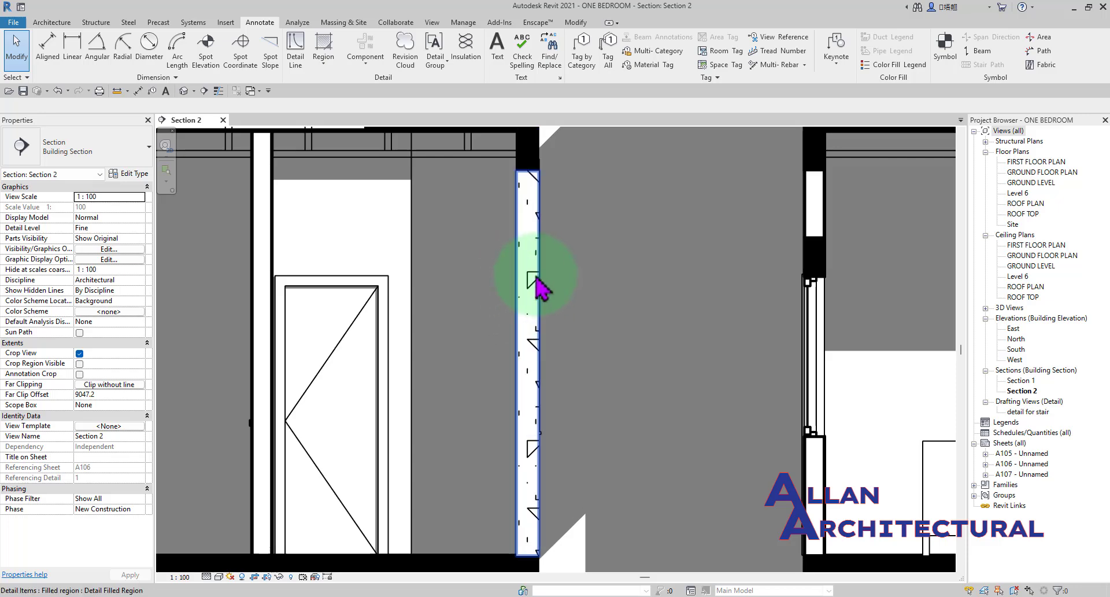
pyautogui.moveTo(533, 294)
pyautogui.mouseDown(button='middle')
pyautogui.moveTo(551, 301)
pyautogui.moveTo(542, 301)
pyautogui.mouseUp(button='middle')
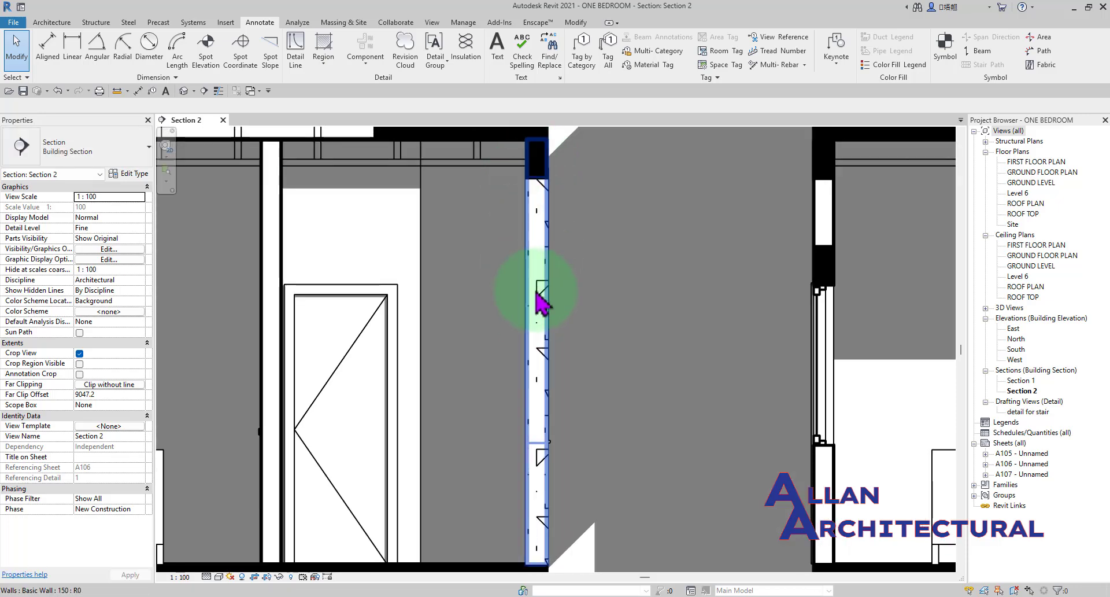
pyautogui.scroll(3, 537, 313)
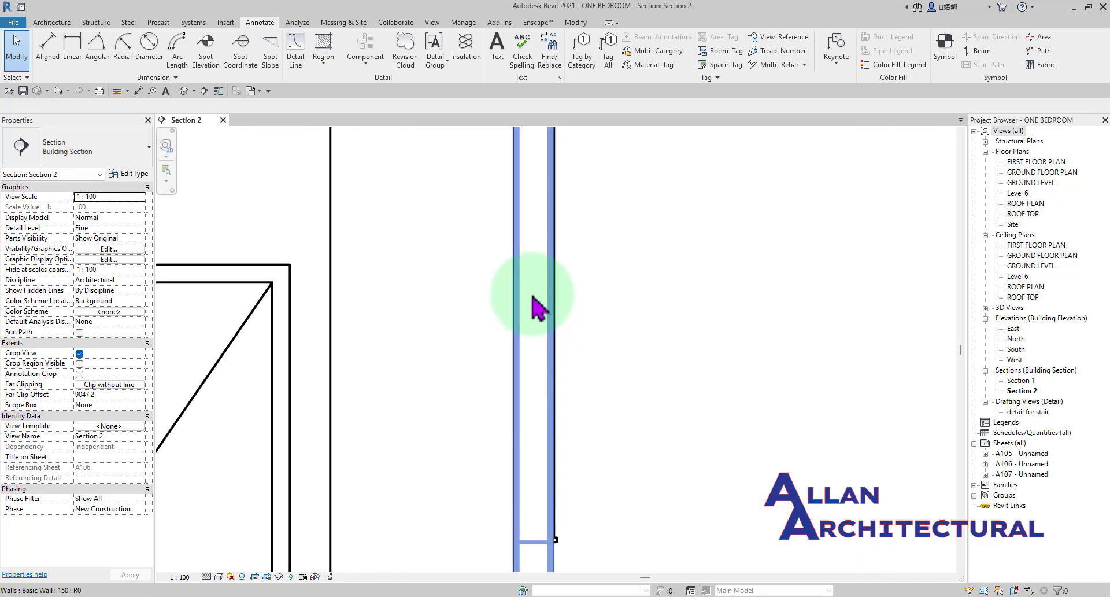
pyautogui.scroll(-3, 530, 298)
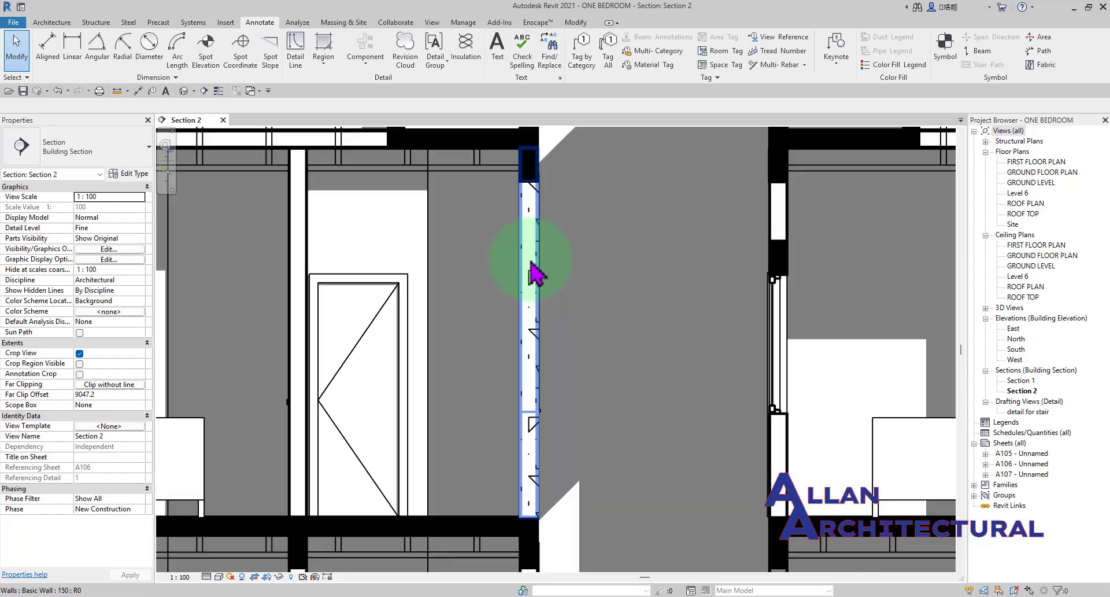
pyautogui.scroll(2, 528, 354)
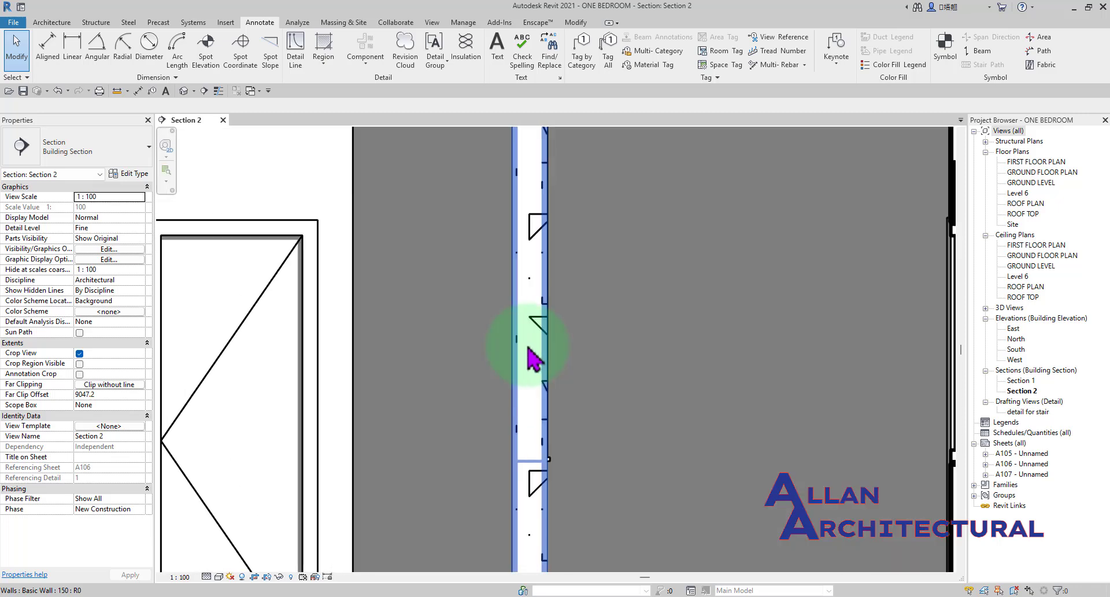
pyautogui.scroll(-1, 529, 341)
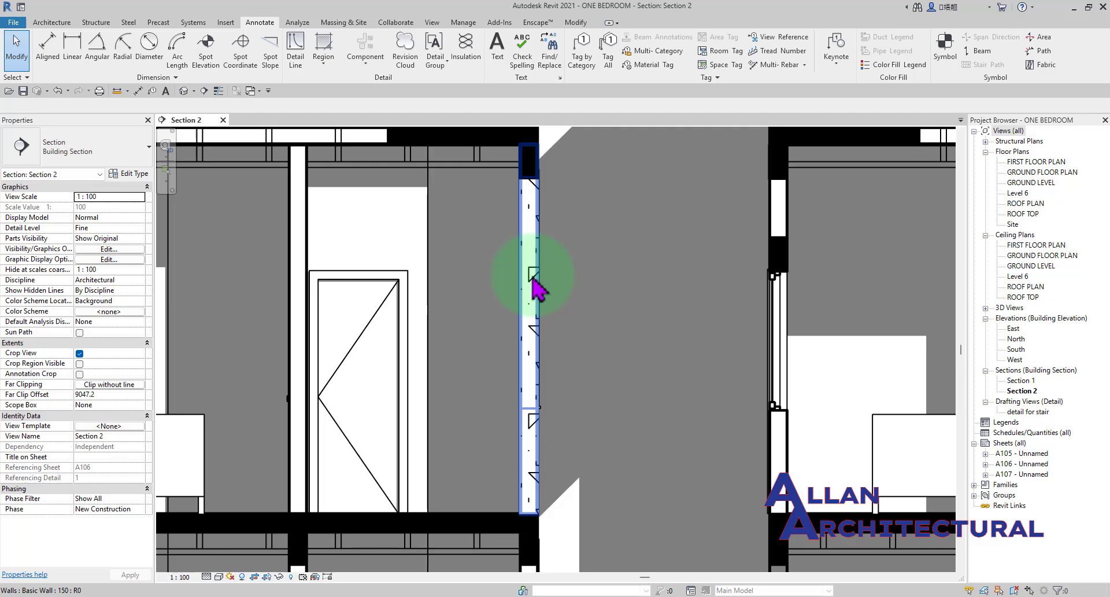
pyautogui.scroll(-3, 531, 284)
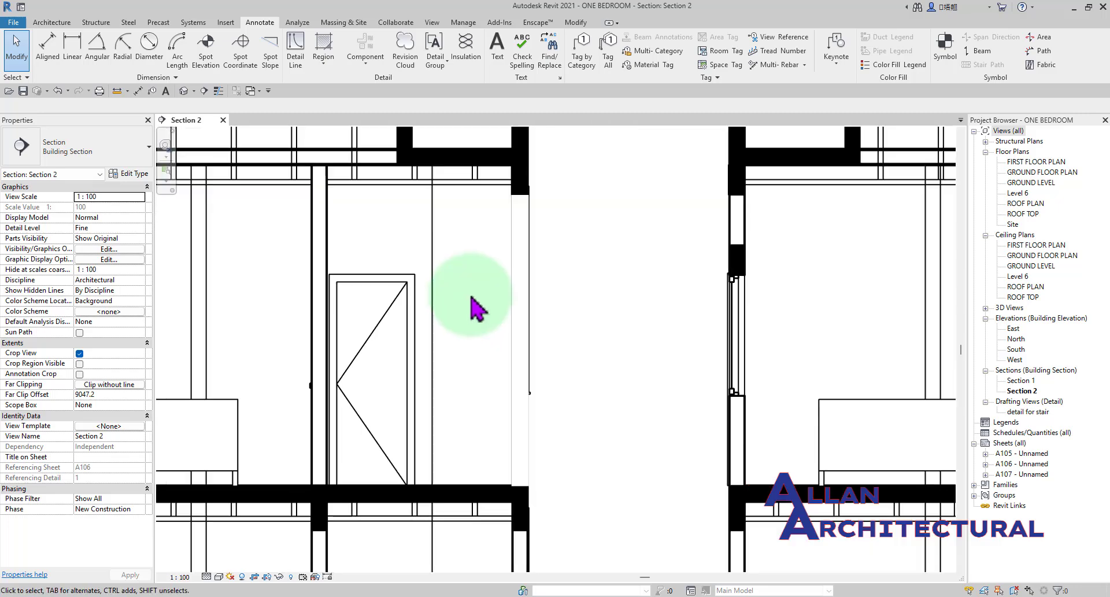
pyautogui.scroll(-3, 480, 306)
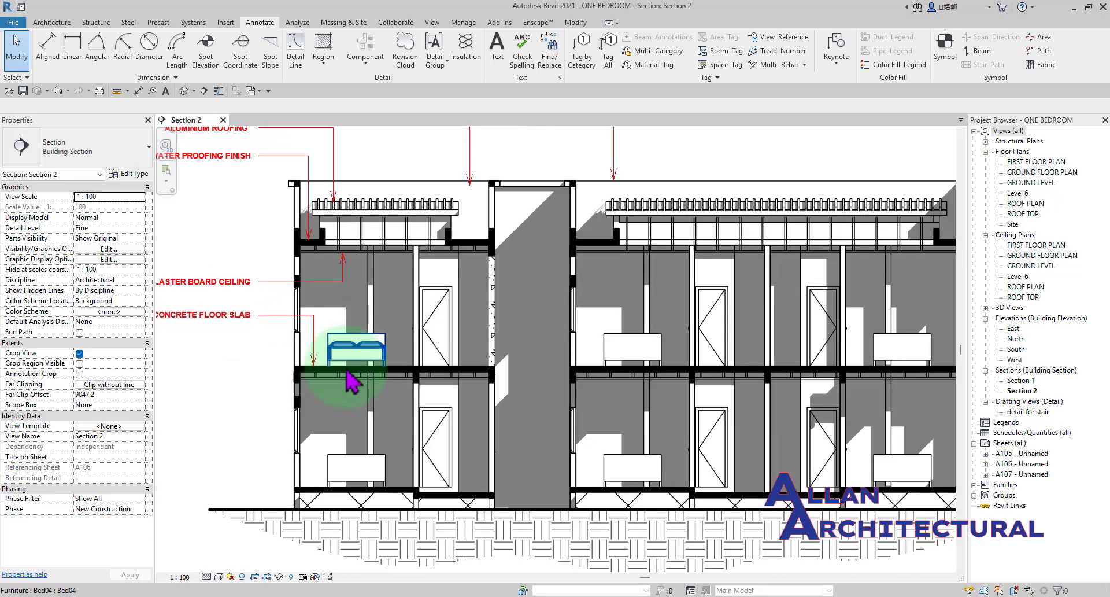
# Look across the floor slabs and level lines of Section 2, and return to the filled region on the hatched wall.
pyautogui.moveTo(801, 399); pyautogui.dragTo(367, 391, button='middle')
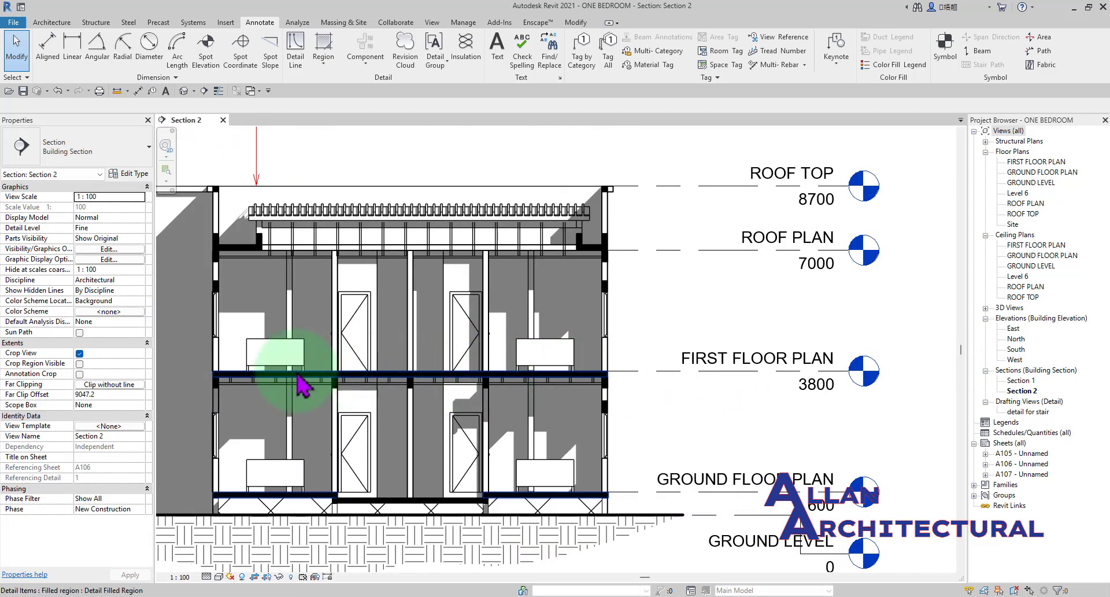
pyautogui.moveTo(286, 440); pyautogui.dragTo(738, 432, button='middle')
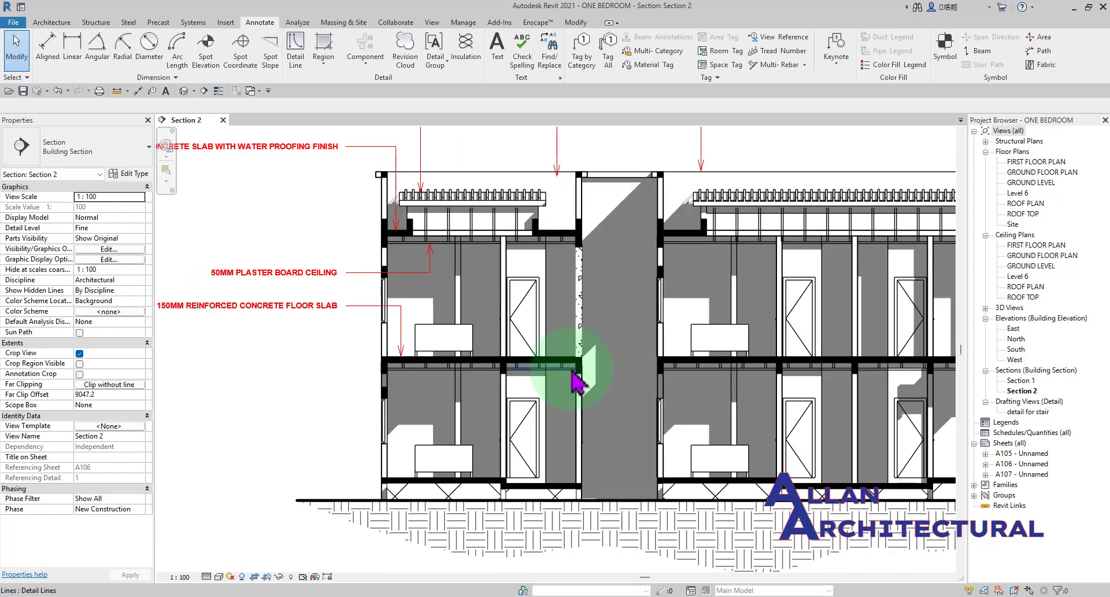
pyautogui.scroll(4, 581, 368)
pyautogui.scroll(1, 603, 159)
pyautogui.moveTo(600, 195); pyautogui.dragTo(510, 250, button='middle')
pyautogui.scroll(4, 511, 252)
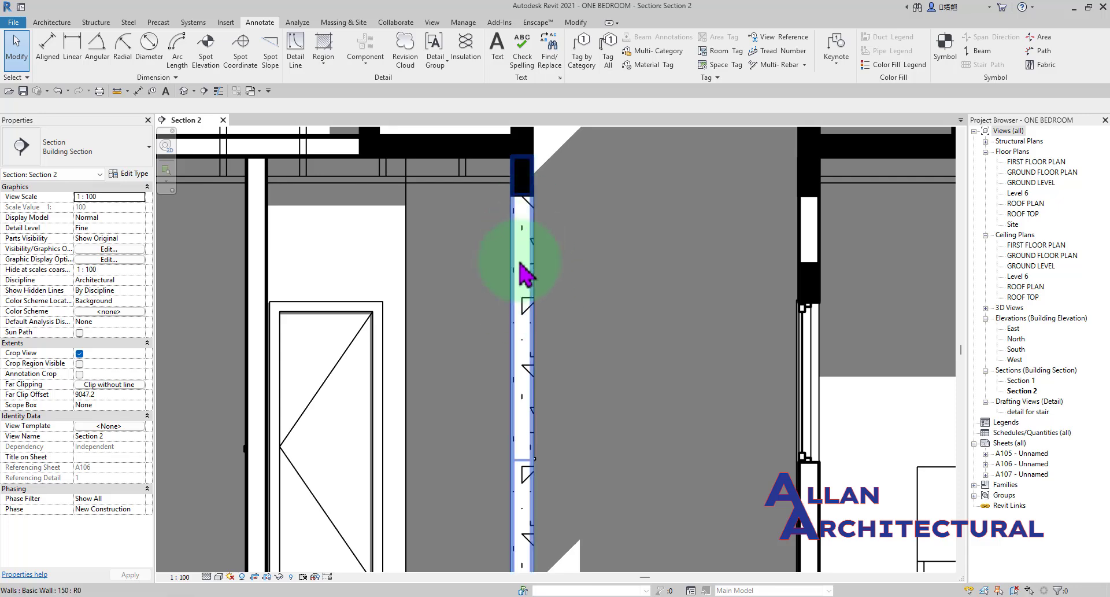
pyautogui.click(536, 316)
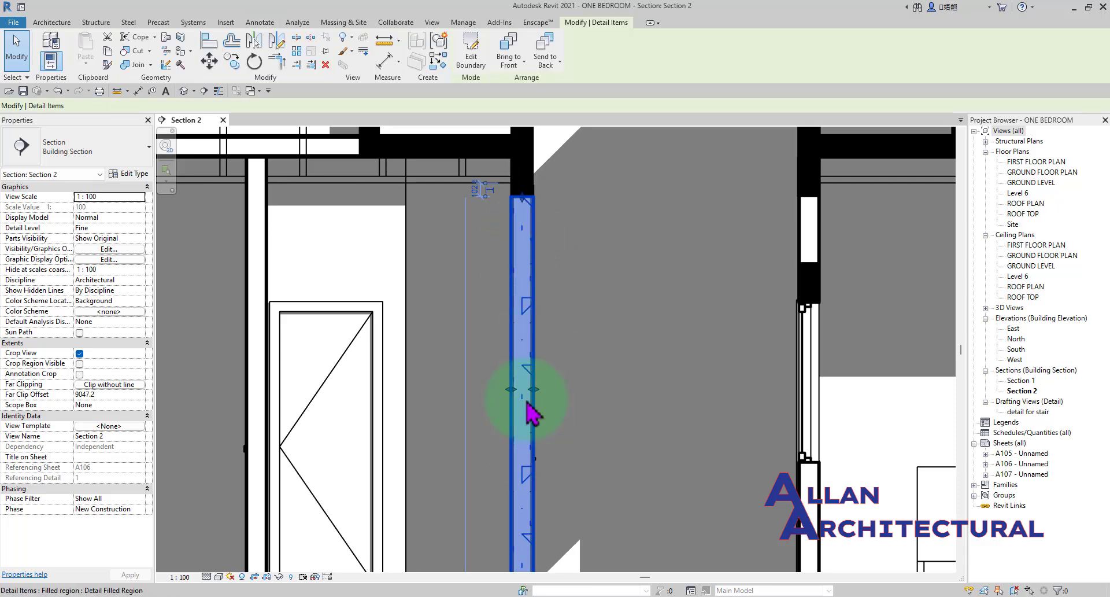
pyautogui.click(604, 375)
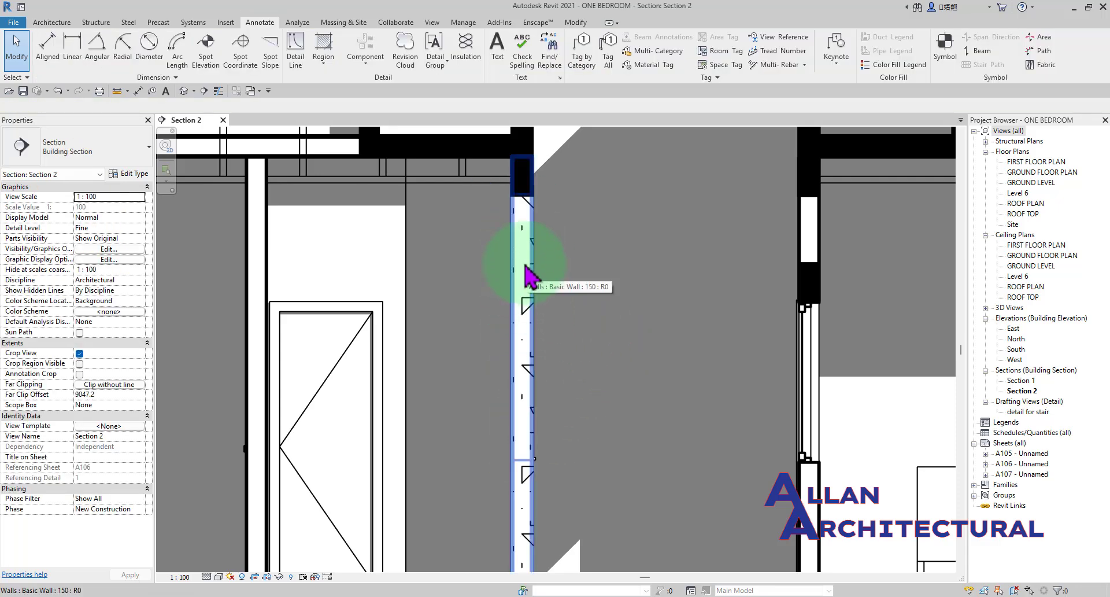
# Create a rectangular Masking Region with Thin Lines across the hatched wall's full thickness, about 171 mm wide and 525 mm high.
pyautogui.click(323, 60)
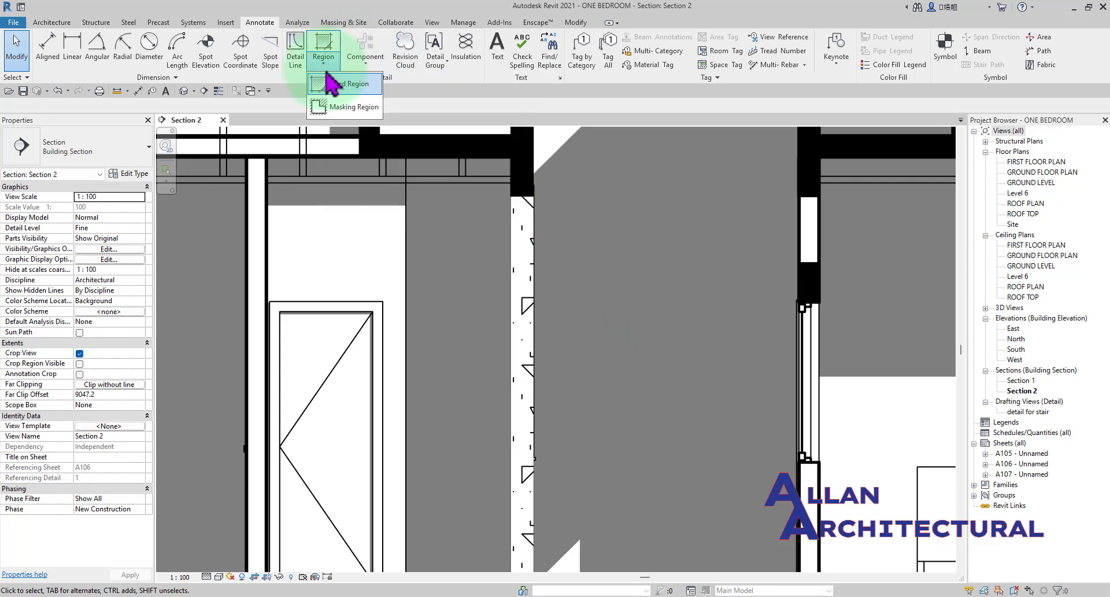
pyautogui.click(359, 107)
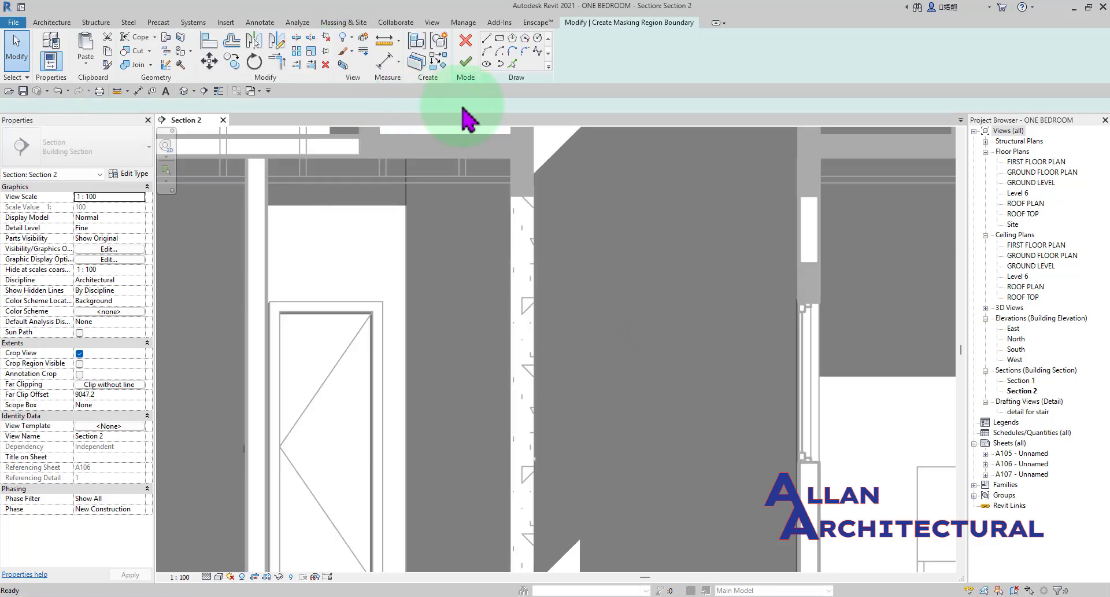
pyautogui.click(499, 39)
pyautogui.scroll(2, 497, 313)
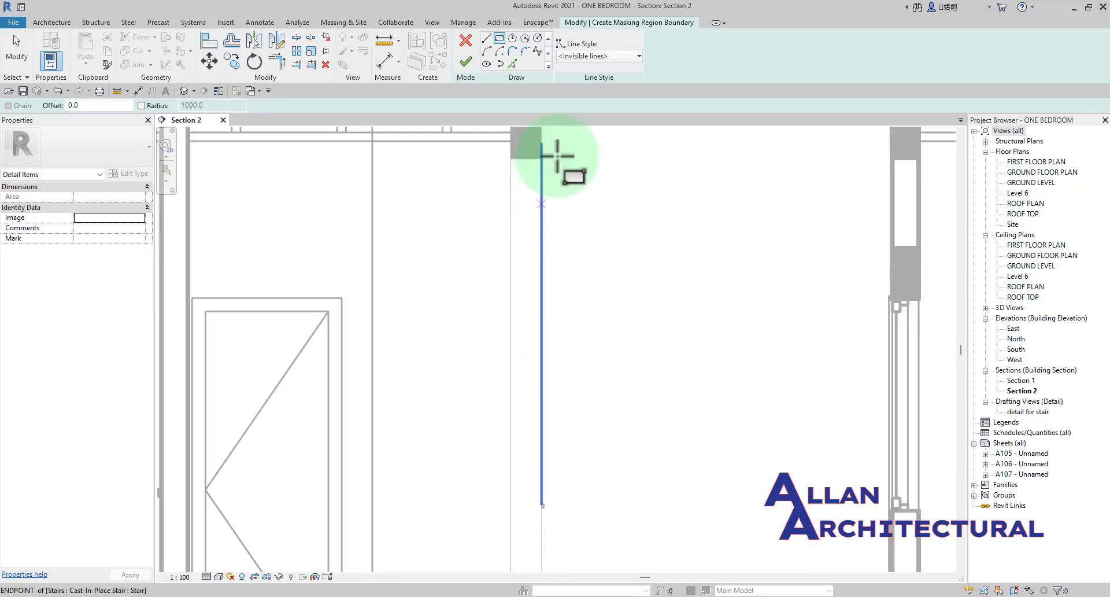
pyautogui.click(588, 58)
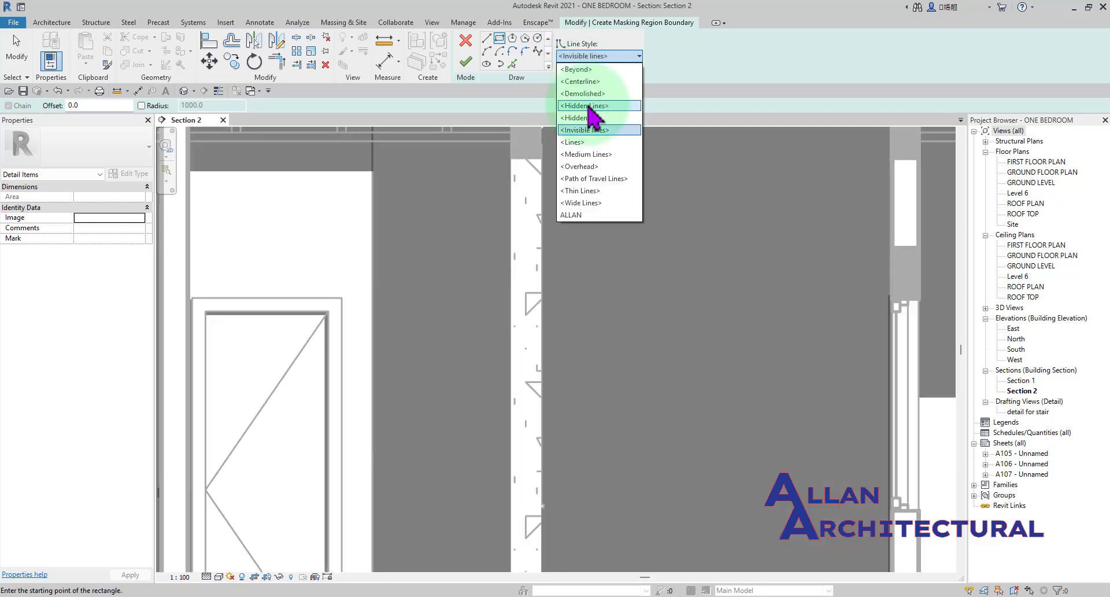
pyautogui.click(593, 193)
pyautogui.click(511, 322)
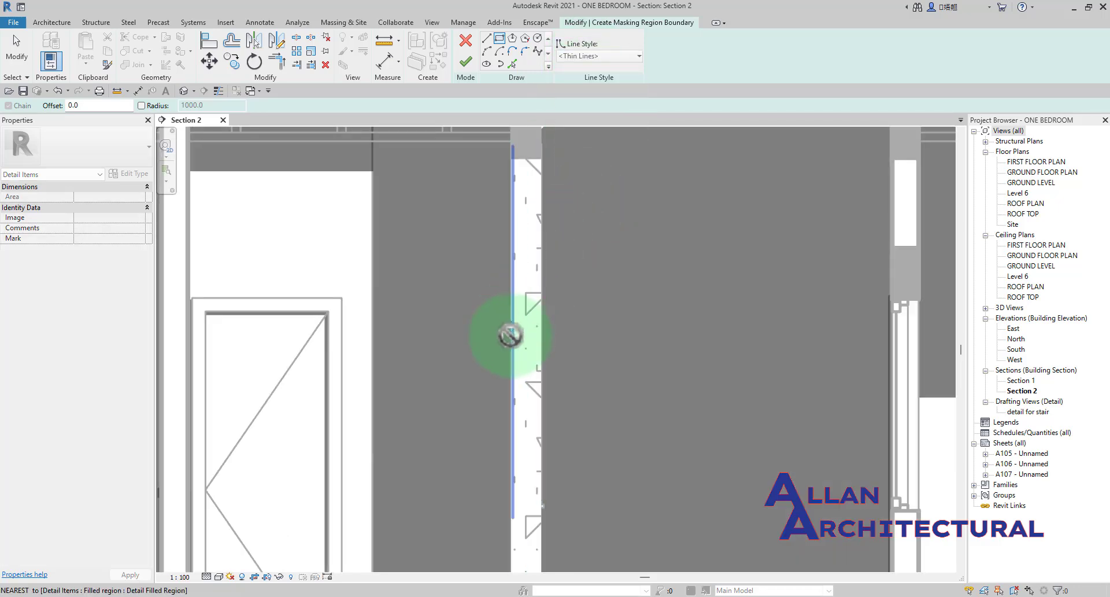
pyautogui.click(541, 414)
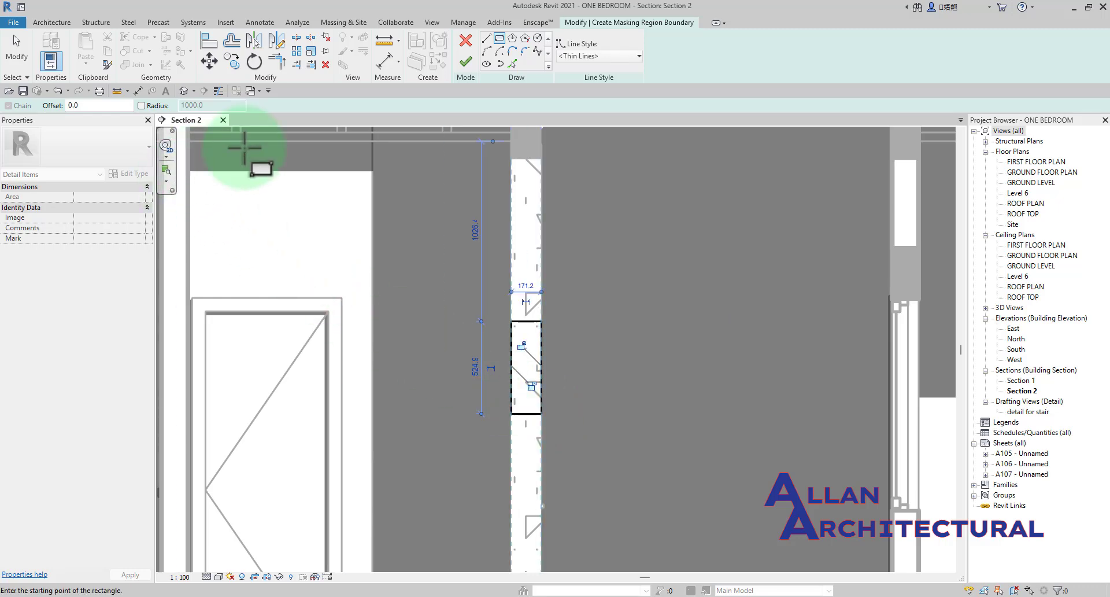
pyautogui.click(465, 62)
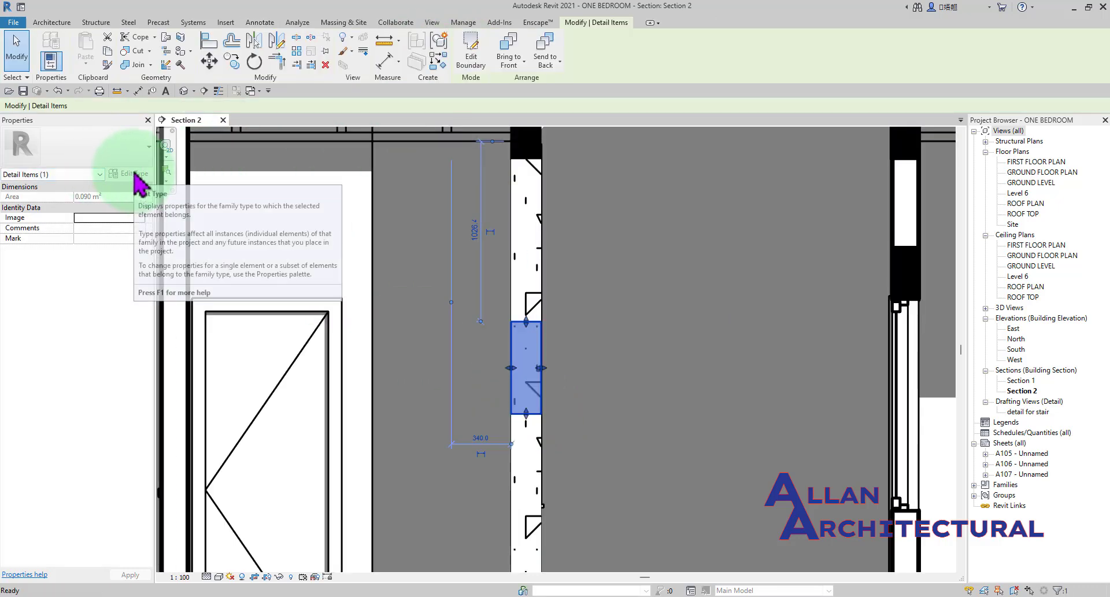
pyautogui.click(577, 300)
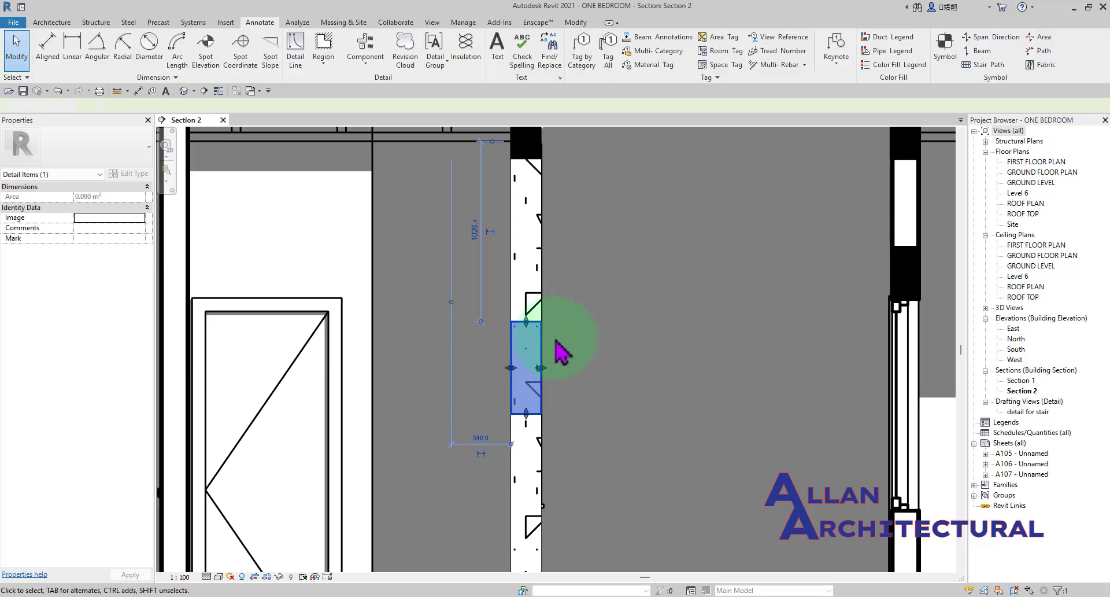
# Select the masking region among the overlapping wall elements, examine its outline and clear the selection.
pyautogui.click(525, 364)
pyautogui.scroll(3, 527, 347)
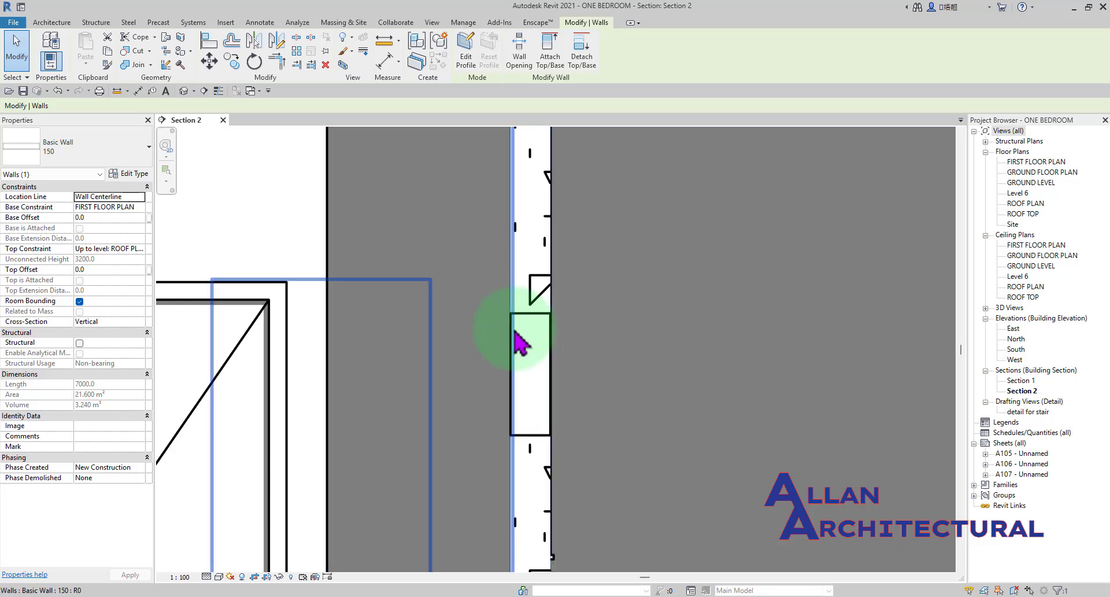
pyautogui.press('Tab')
pyautogui.press('Tab')
pyautogui.press('Tab')
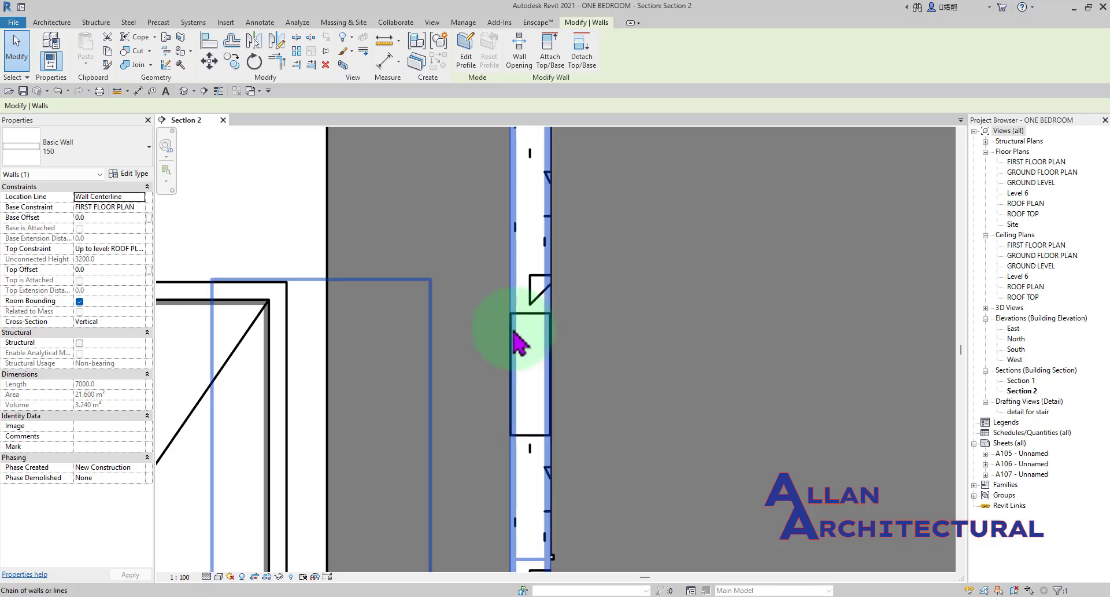
pyautogui.press('Tab')
pyautogui.click(519, 341)
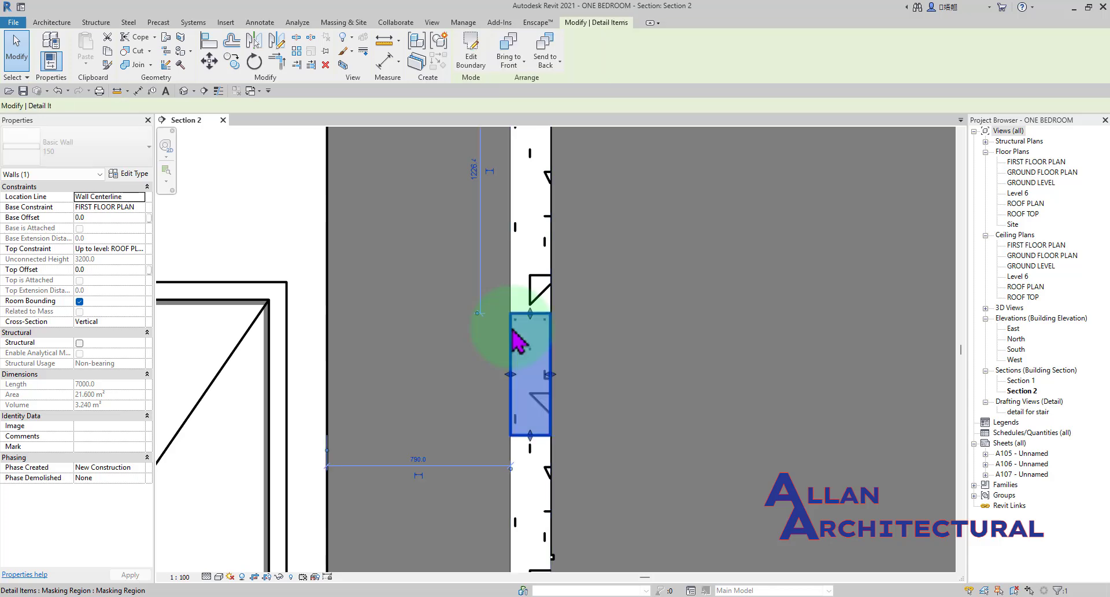
pyautogui.scroll(3, 517, 372)
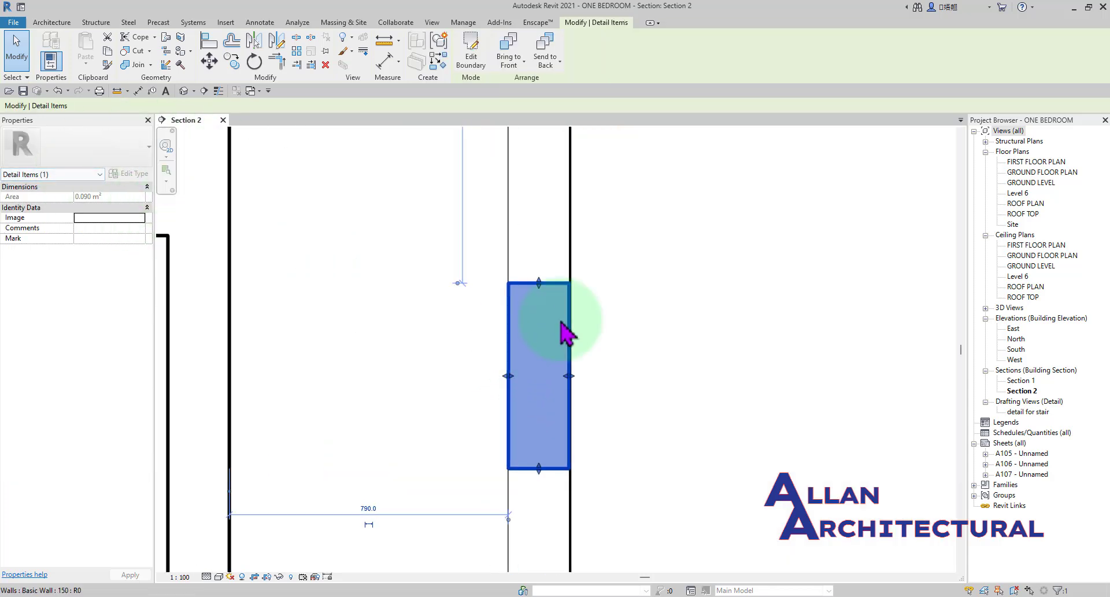
pyautogui.click(685, 309)
# Shorten the masking region on the hatched wall by lowering its upper edge about 75 mm.
pyautogui.scroll(-4, 593, 303)
pyautogui.moveTo(585, 322); pyautogui.dragTo(528, 325, button='middle')
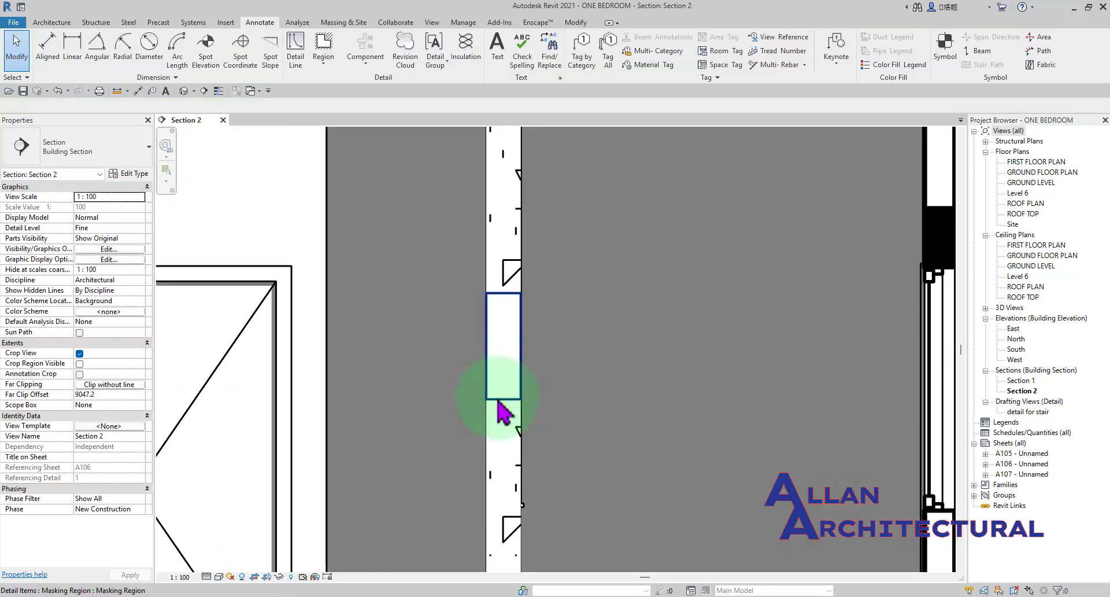
pyautogui.click(498, 400)
pyautogui.scroll(2, 498, 398)
pyautogui.scroll(-5, 515, 321)
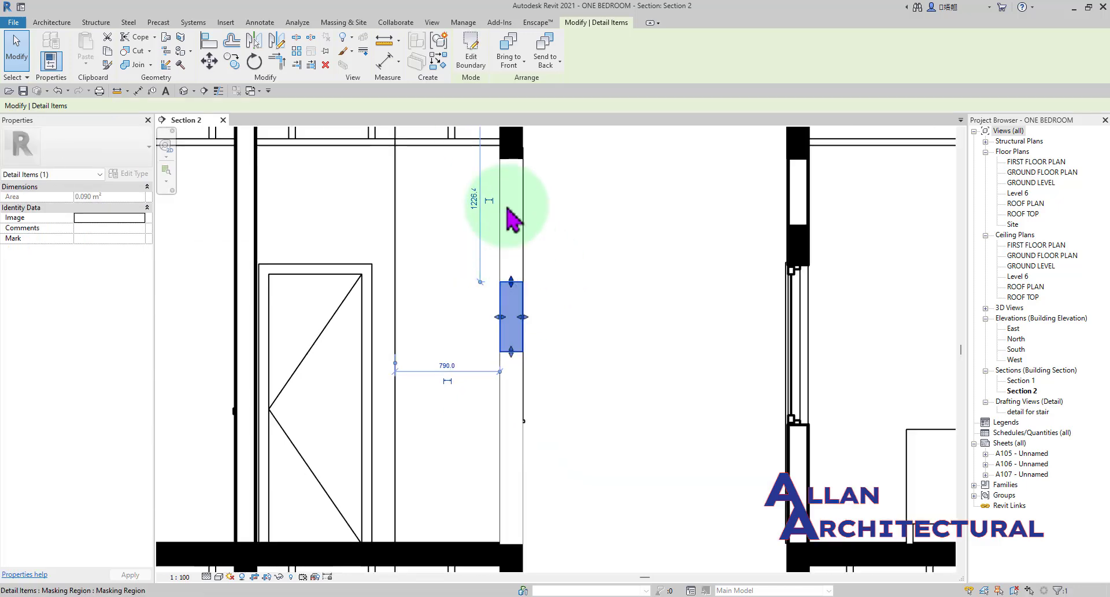
pyautogui.scroll(2, 513, 346)
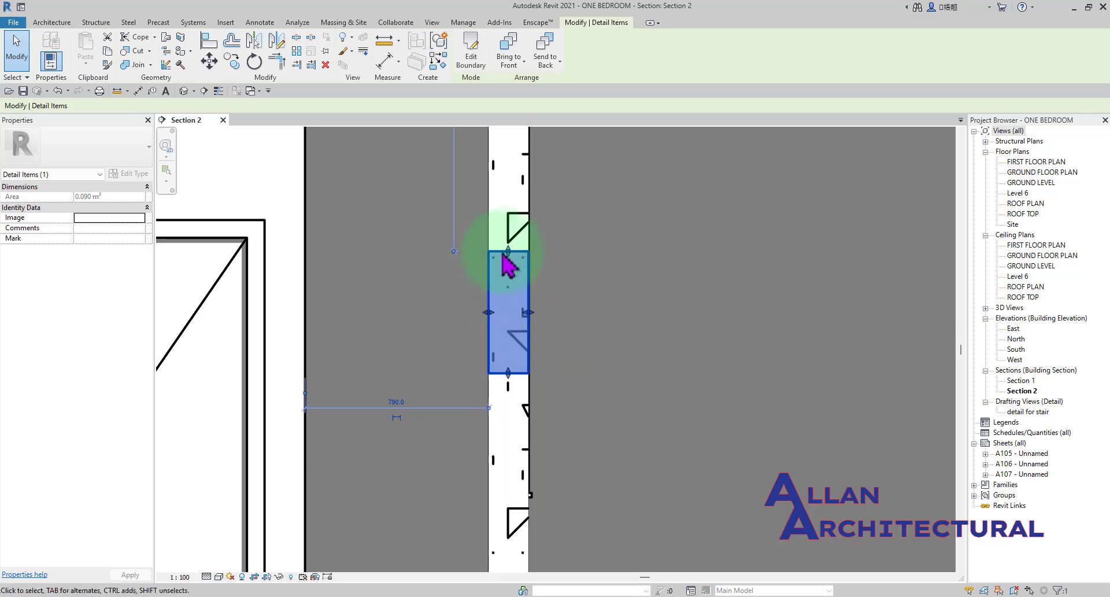
pyautogui.moveTo(510, 254); pyautogui.dragTo(509, 268)
pyautogui.click(521, 310)
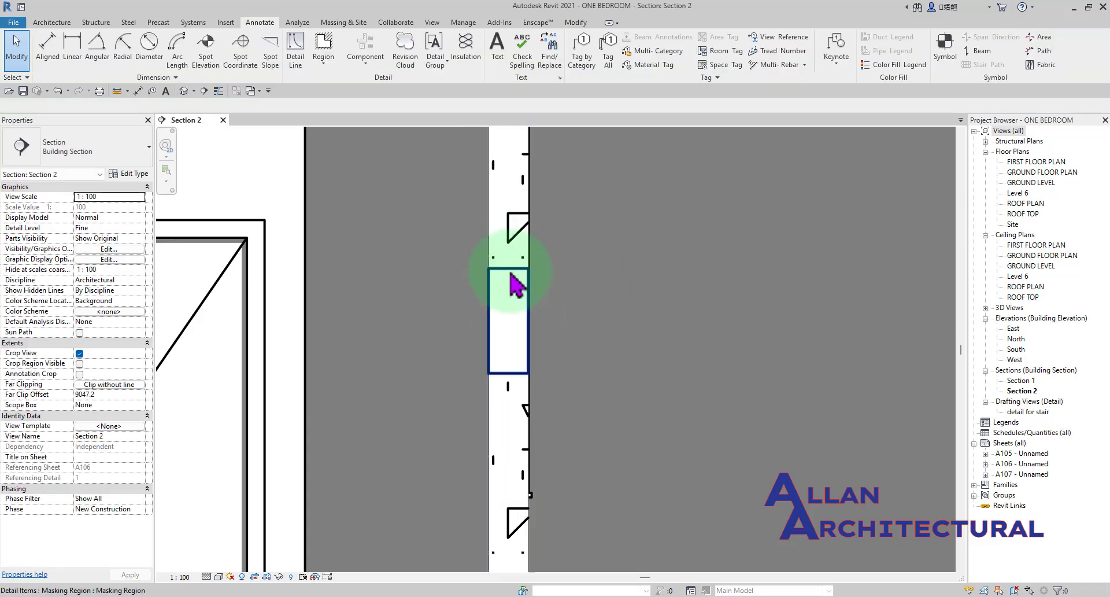
# Narrow the masking region by moving both side edges inward, with its left edge about 70 mm inside the wall face.
pyautogui.scroll(-4, 498, 376)
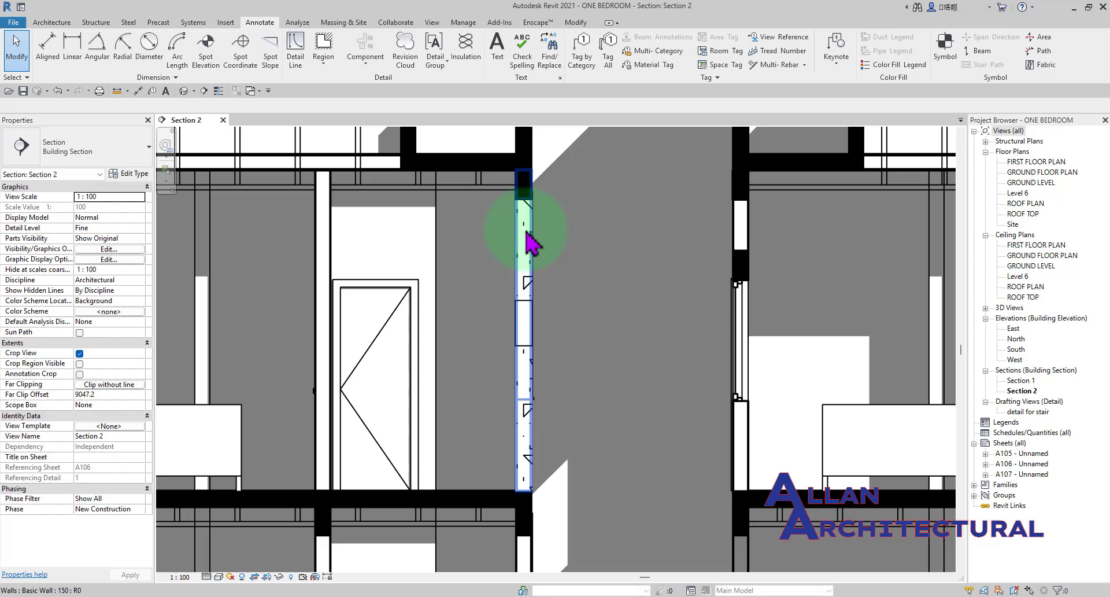
pyautogui.scroll(4, 530, 335)
pyautogui.click(528, 342)
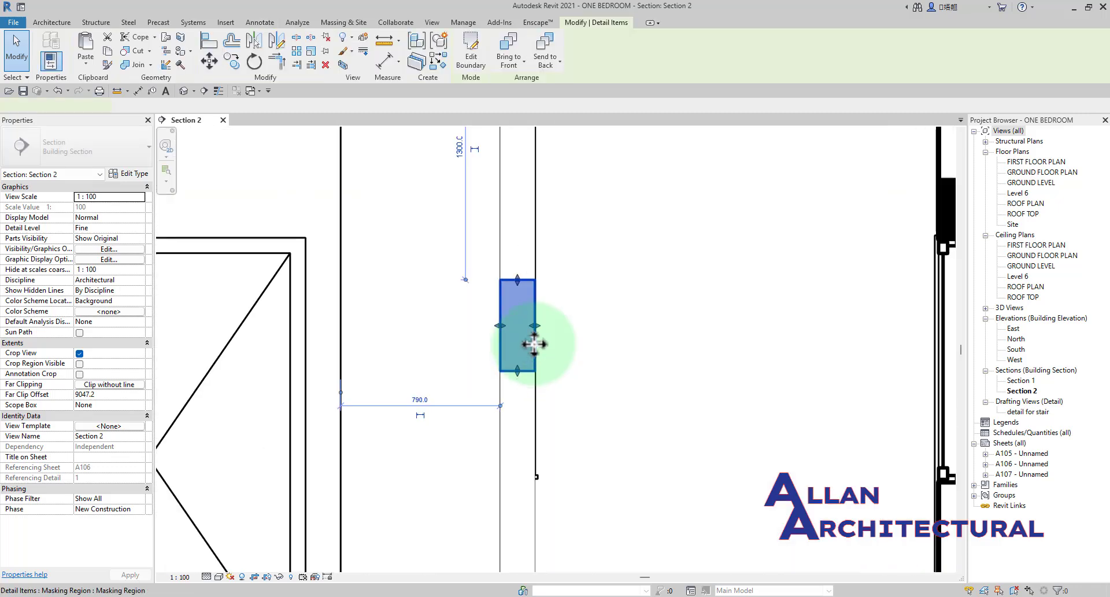
pyautogui.moveTo(533, 317); pyautogui.dragTo(509, 316)
pyautogui.click(622, 286)
pyautogui.scroll(-4, 538, 275)
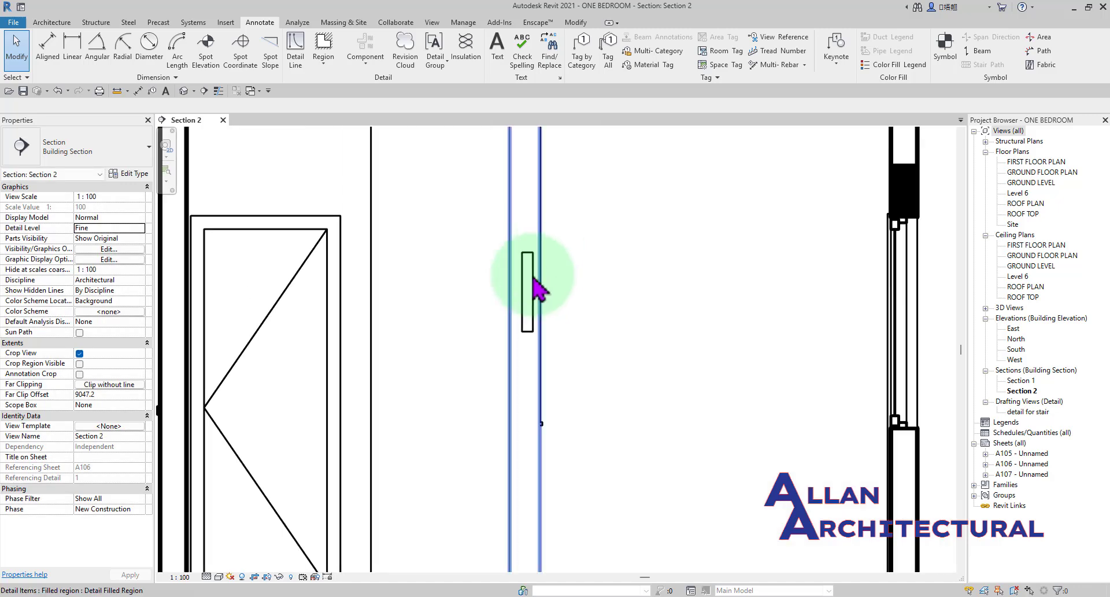
# Send the narrow masking region on the hatched wall to the back of the detail items and clear the selection.
pyautogui.scroll(1, 548, 279)
pyautogui.scroll(-3, 611, 285)
pyautogui.moveTo(611, 285); pyautogui.dragTo(584, 299, button='middle')
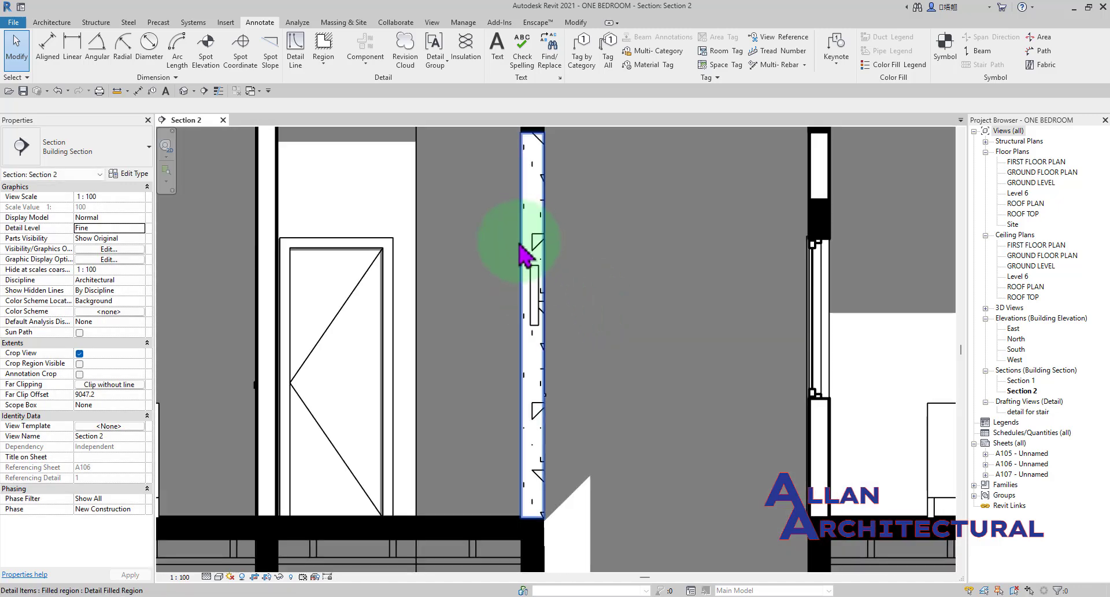
pyautogui.scroll(3, 520, 247)
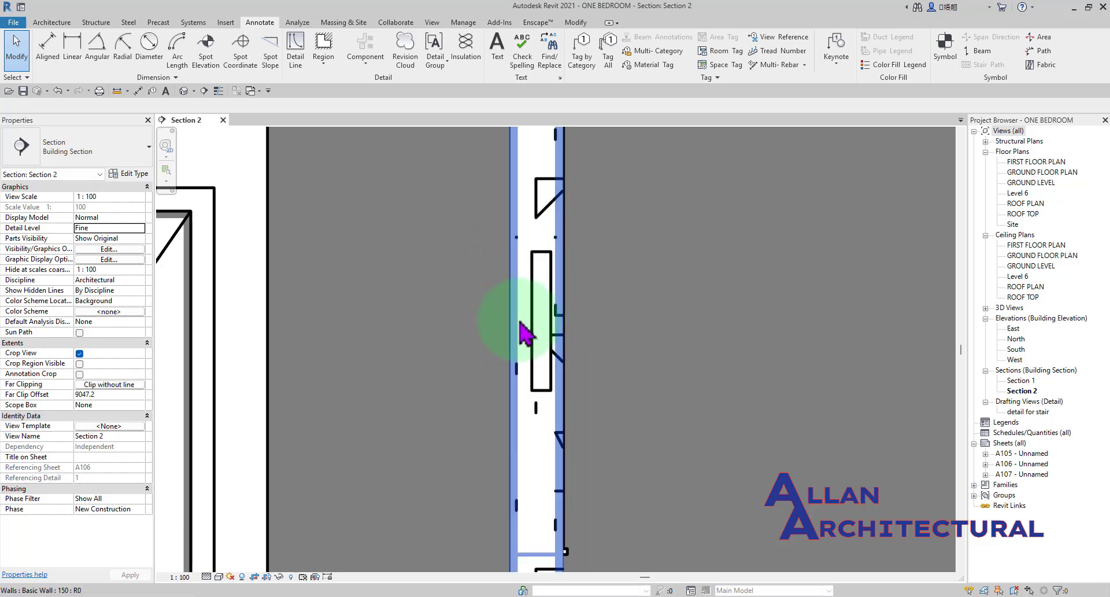
pyautogui.click(541, 334)
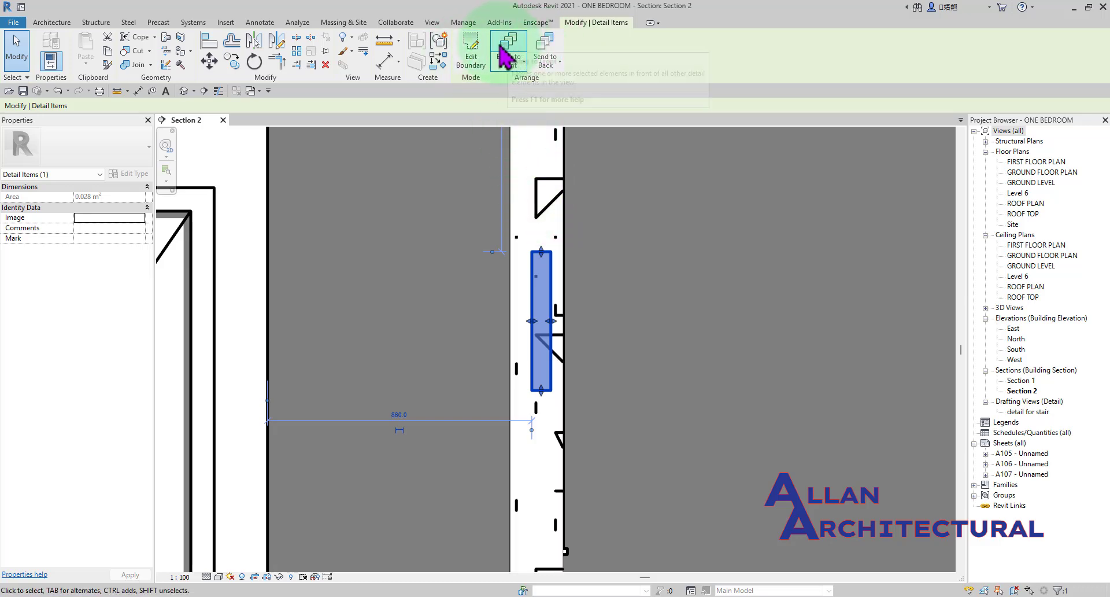
pyautogui.click(552, 46)
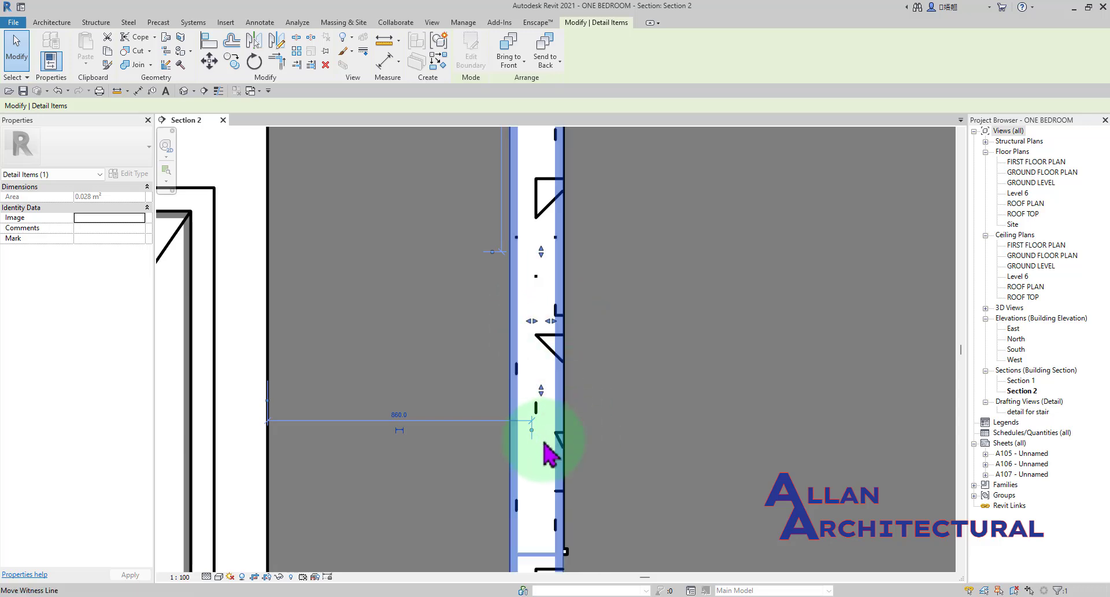
pyautogui.click(652, 251)
# Delete the masking region and the concrete-hatched filled region from the upper-floor wall.
pyautogui.scroll(-4, 624, 248)
pyautogui.scroll(-2, 643, 245)
pyautogui.moveTo(643, 245); pyautogui.dragTo(595, 290, button='middle')
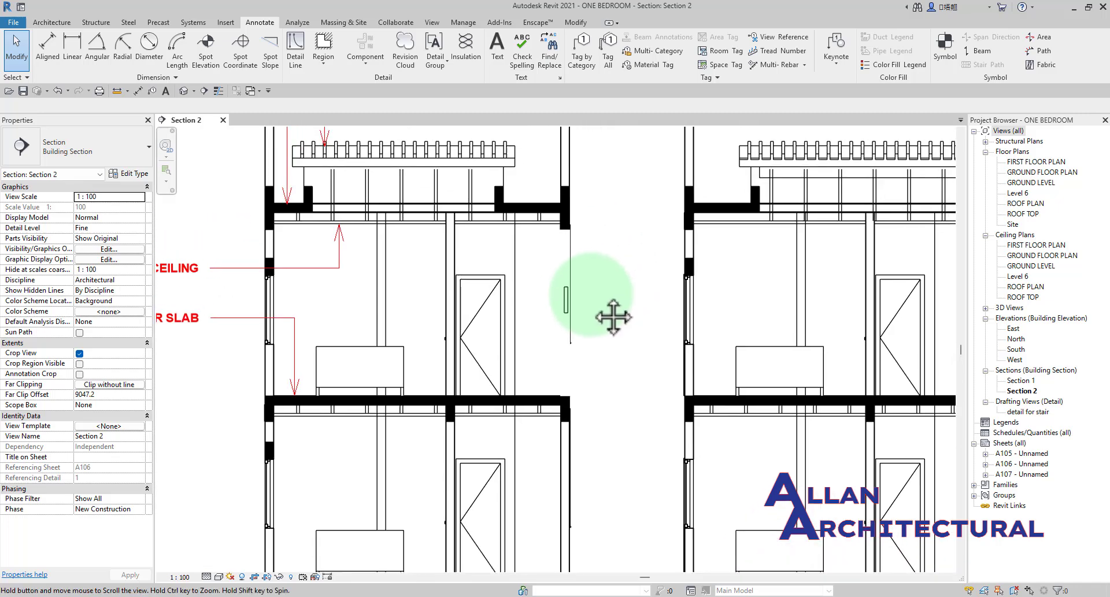
pyautogui.scroll(2, 569, 298)
pyautogui.click(561, 292)
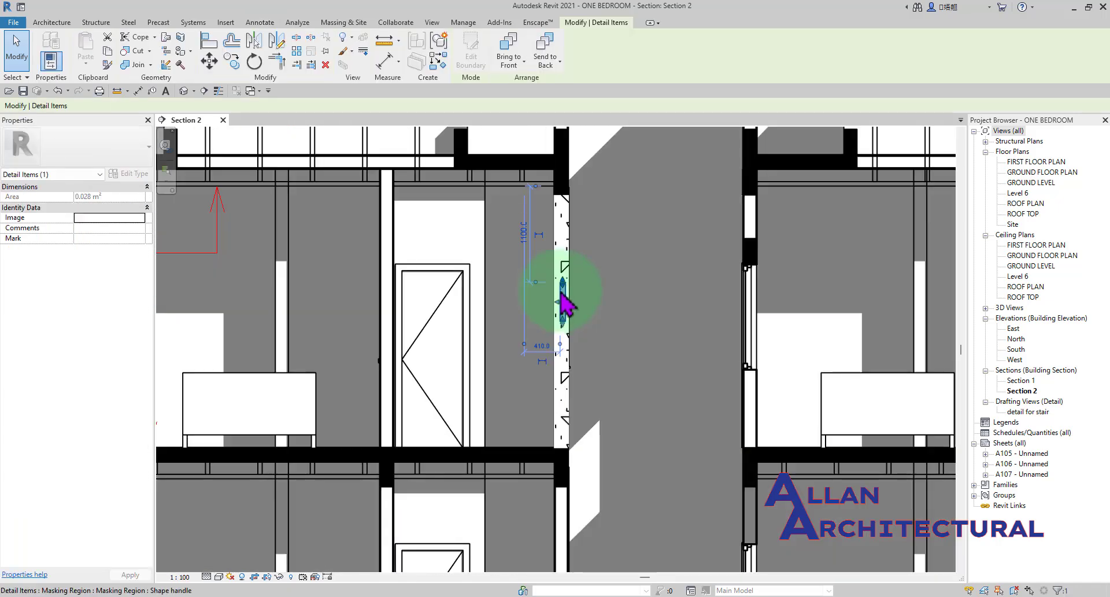
pyautogui.press('Escape')
pyautogui.click(559, 341)
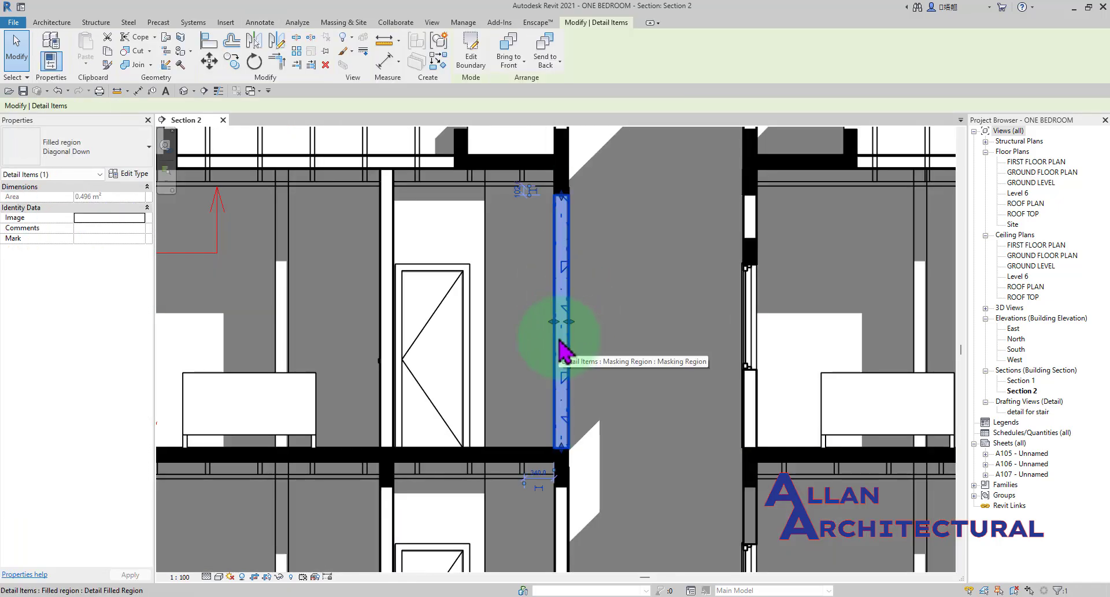
pyautogui.press('Delete')
pyautogui.scroll(2, 581, 292)
pyautogui.scroll(-2, 577, 284)
pyautogui.moveTo(428, 243); pyautogui.dragTo(510, 260, button='middle')
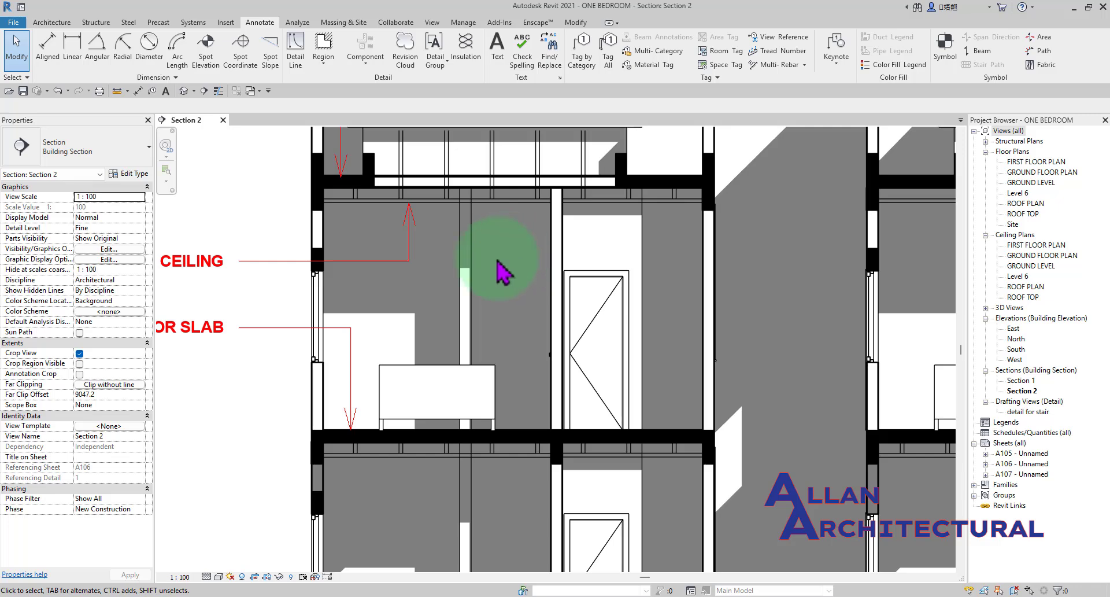
pyautogui.scroll(-2, 525, 245)
pyautogui.moveTo(619, 235); pyautogui.dragTo(551, 273, button='middle')
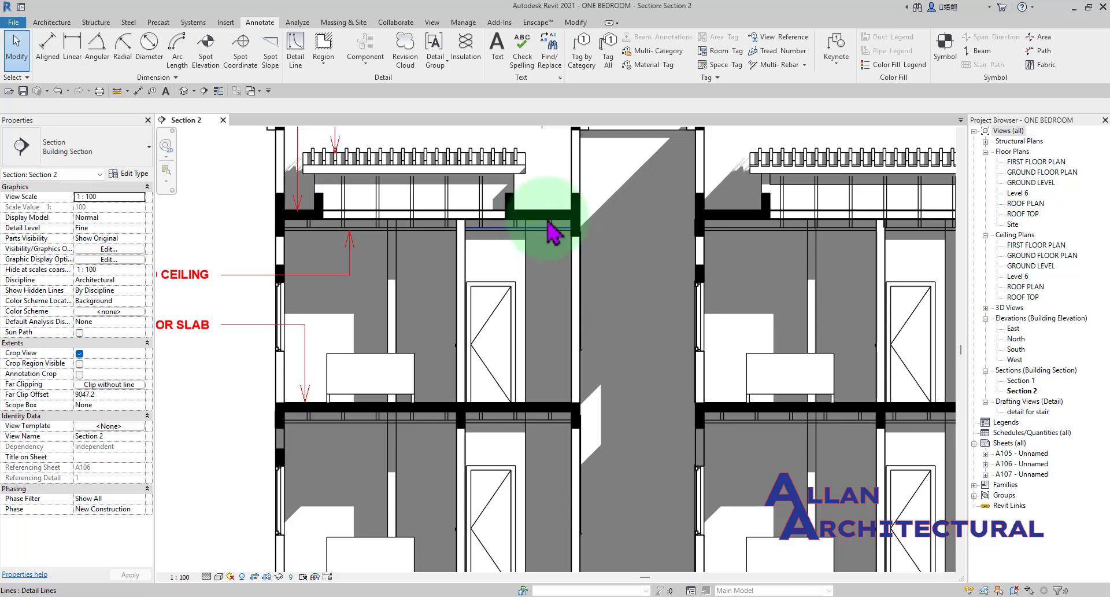
pyautogui.moveTo(608, 204); pyautogui.dragTo(559, 224, button='middle')
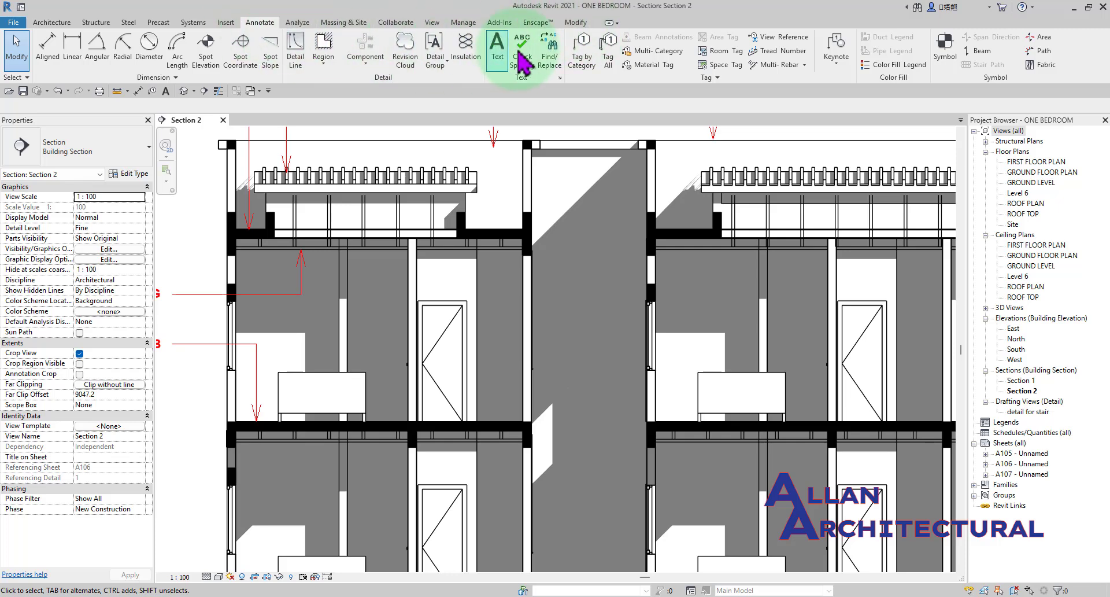
# Start the Linework tool and review the available line styles without changing the current one.
pyautogui.click(576, 24)
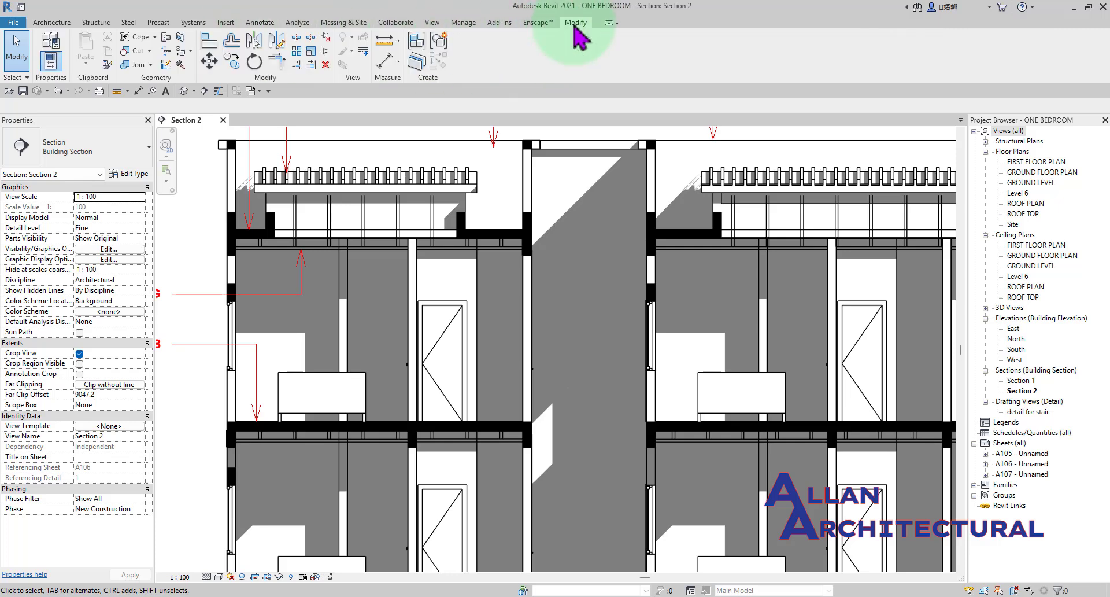
pyautogui.click(363, 53)
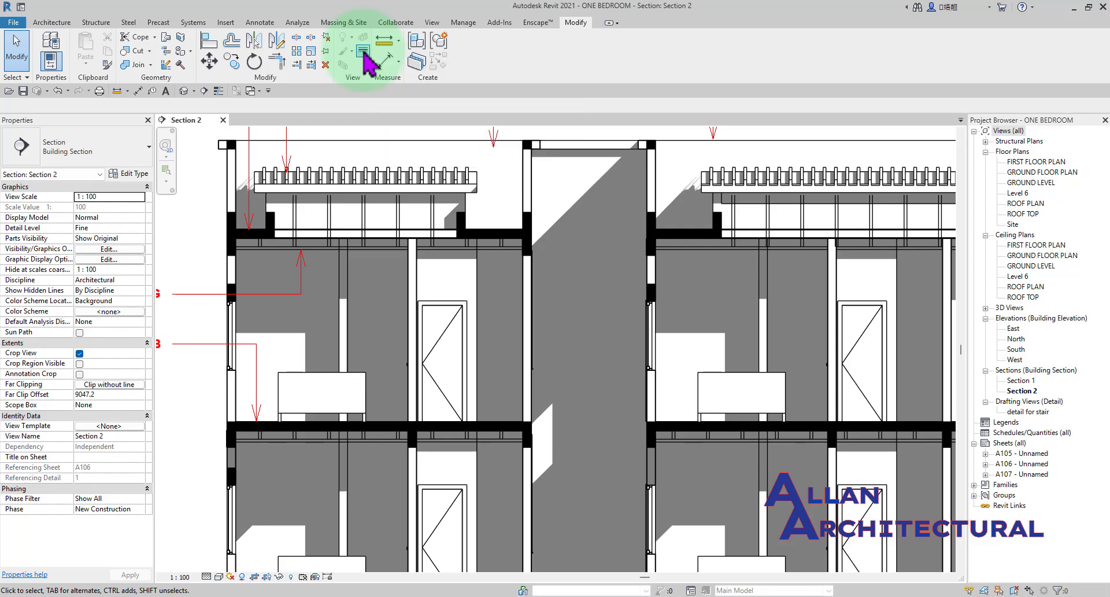
pyautogui.scroll(-2, 508, 241)
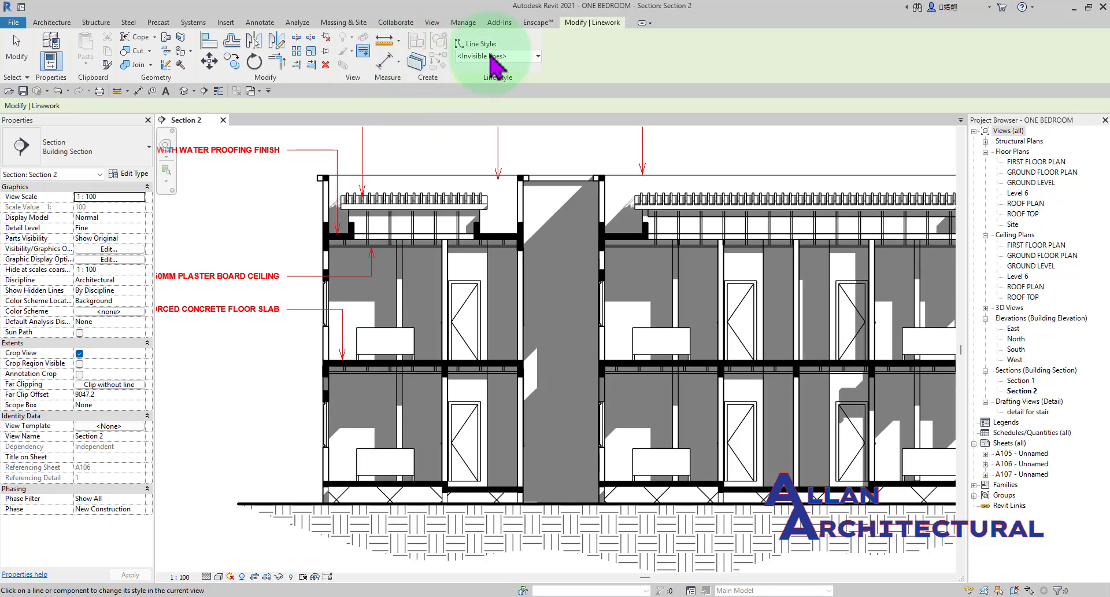
pyautogui.scroll(-2, 409, 260)
pyautogui.moveTo(409, 260); pyautogui.dragTo(422, 358, button='middle')
pyautogui.scroll(5, 478, 280)
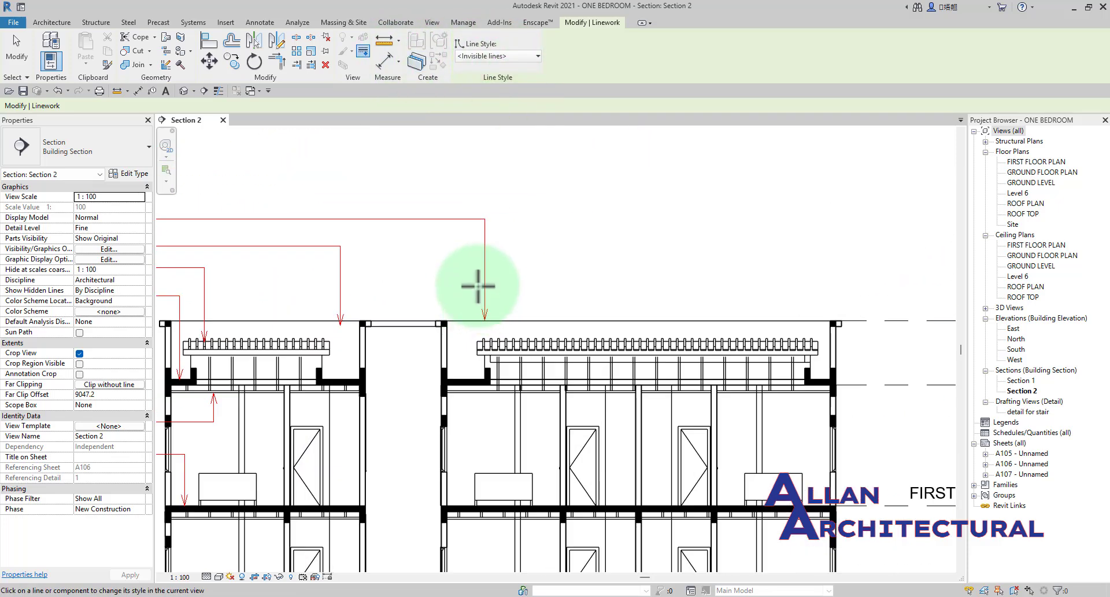
pyautogui.click(493, 56)
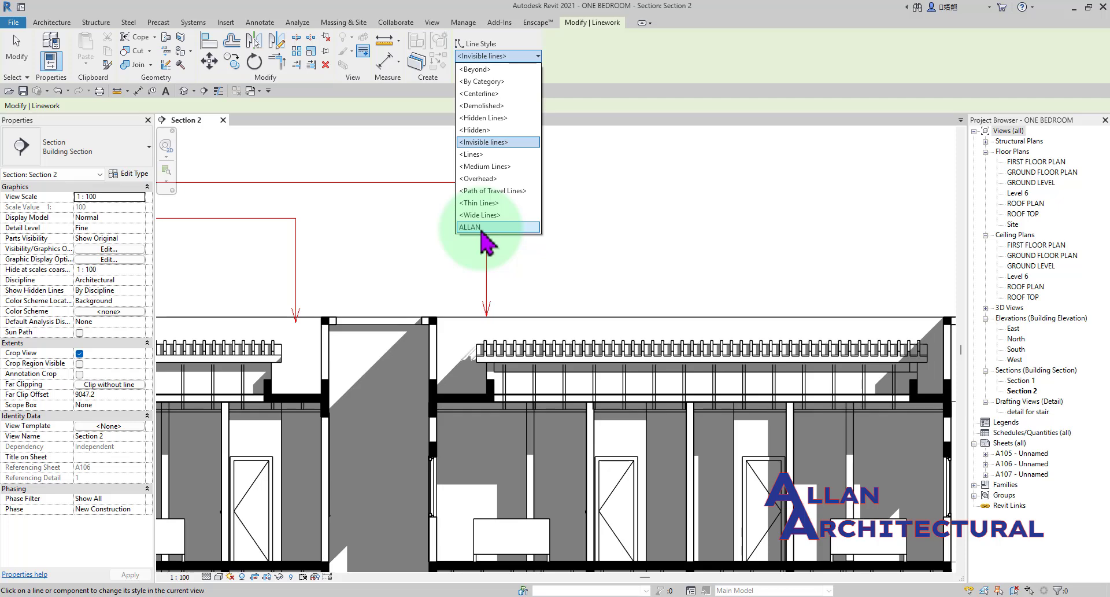
pyautogui.click(583, 237)
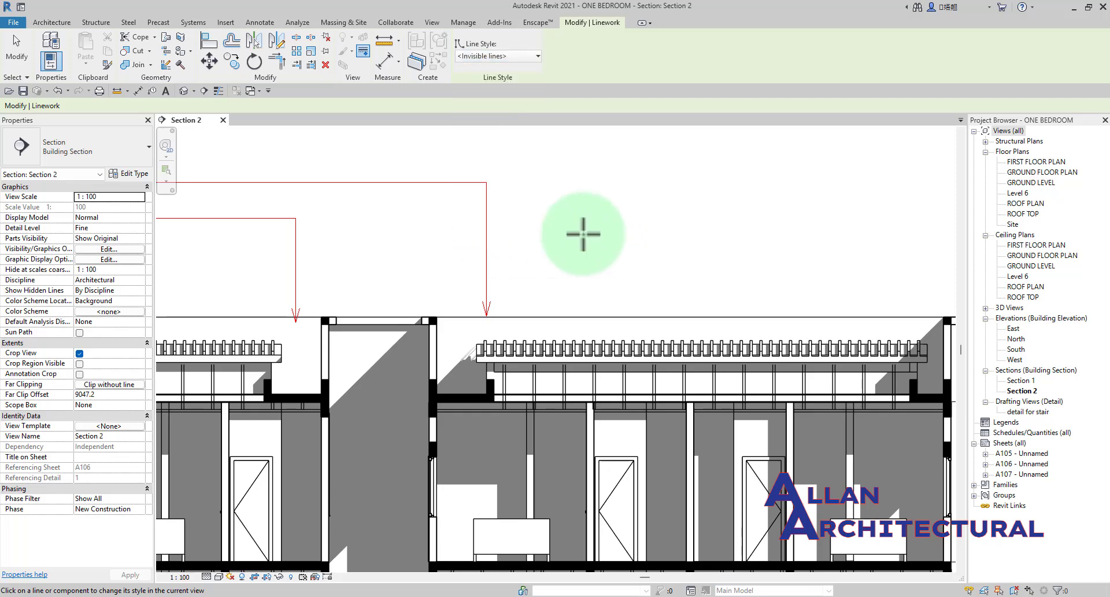
# Examine the horizontal roof-top line and the parapet wall edges from the central shaft to the far end wall.
pyautogui.moveTo(564, 309)
pyautogui.mouseDown(button='middle')
pyautogui.moveTo(525, 278)
pyautogui.moveTo(589, 314)
pyautogui.moveTo(521, 280)
pyautogui.moveTo(511, 291)
pyautogui.mouseUp(button='middle')
pyautogui.scroll(-3, 522, 288)
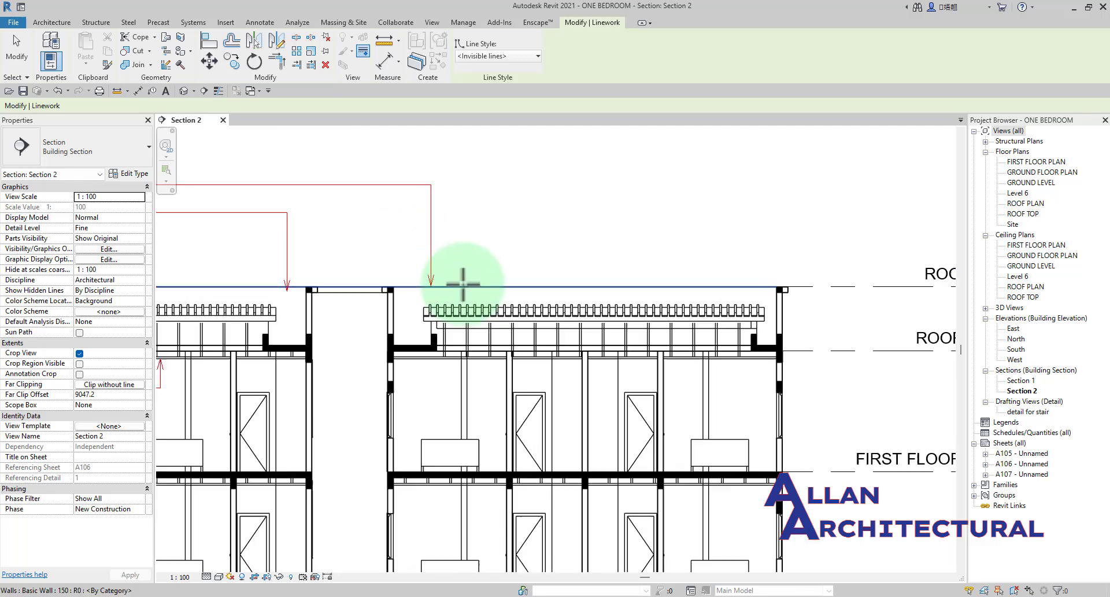
pyautogui.scroll(5, 461, 285)
pyautogui.scroll(2, 323, 234)
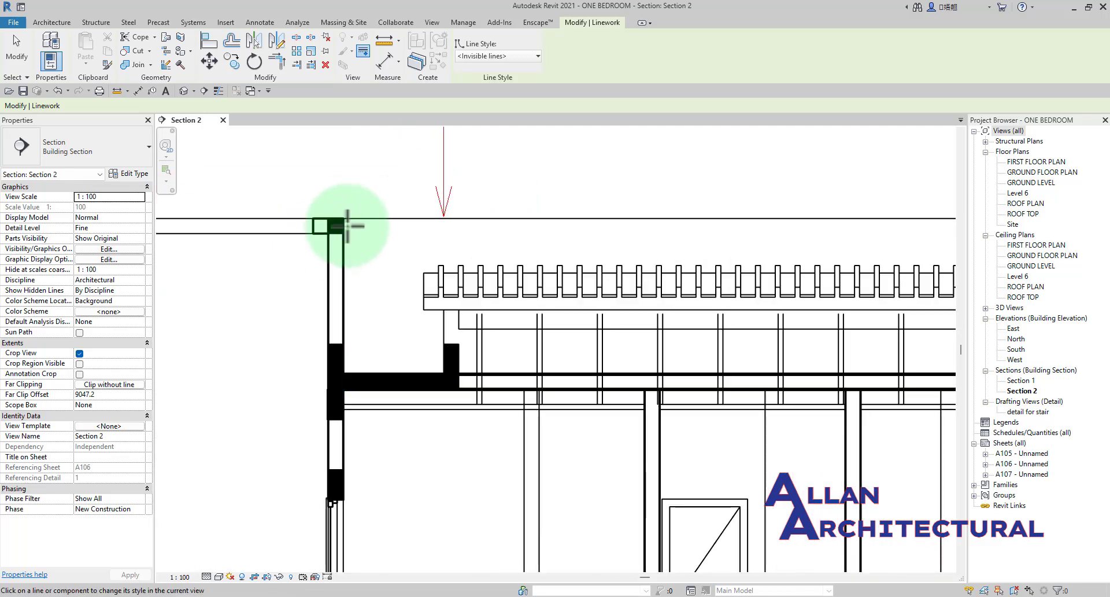
pyautogui.scroll(-2, 347, 223)
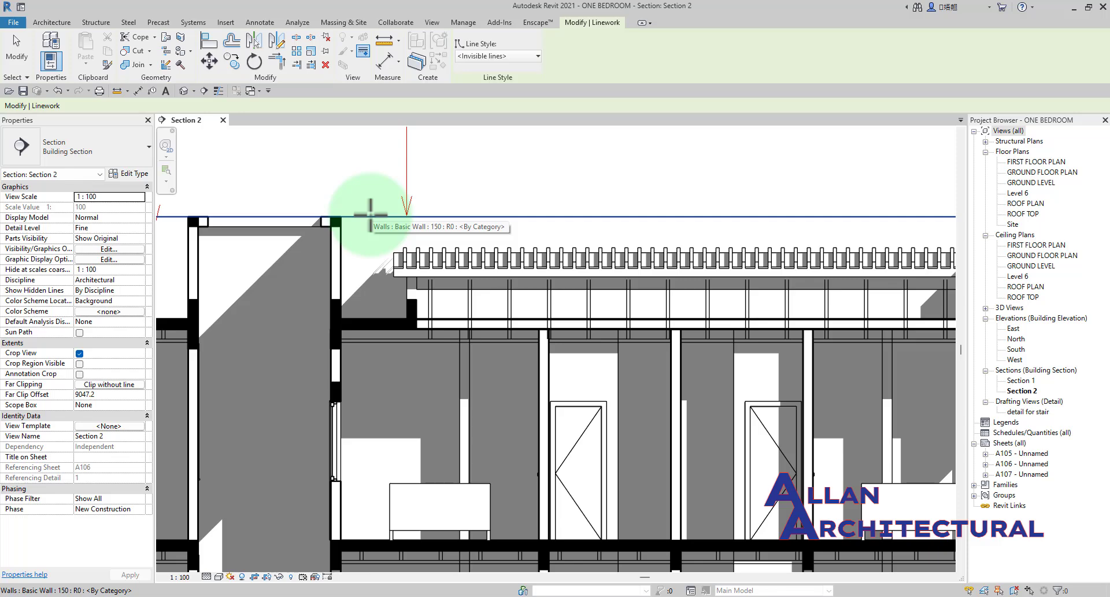
pyautogui.scroll(-2, 368, 218)
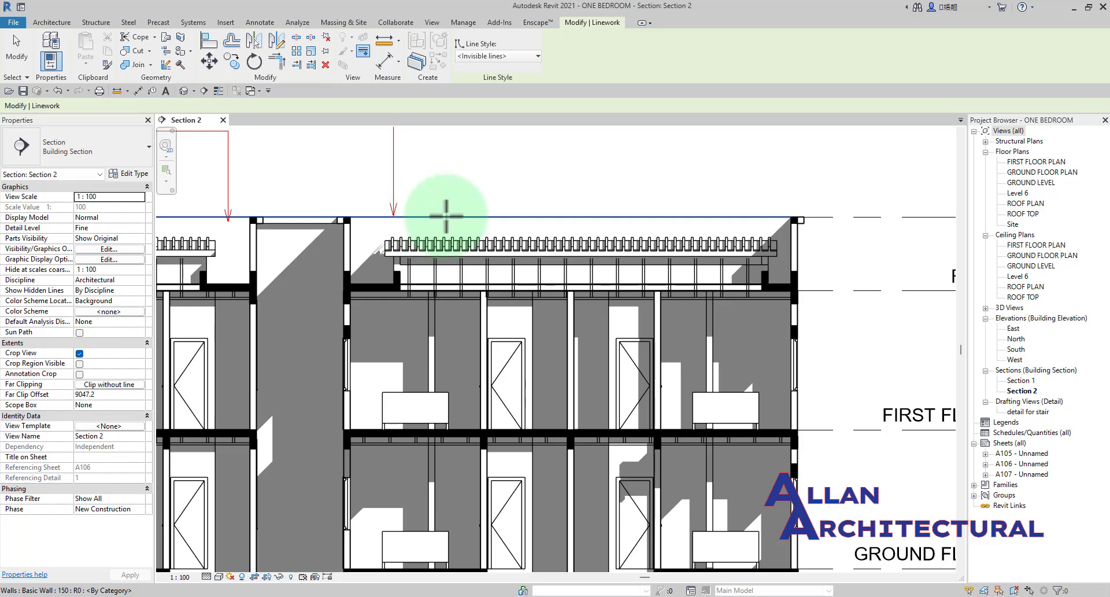
pyautogui.scroll(-3, 416, 200)
pyautogui.moveTo(411, 198); pyautogui.dragTo(571, 235, button='middle')
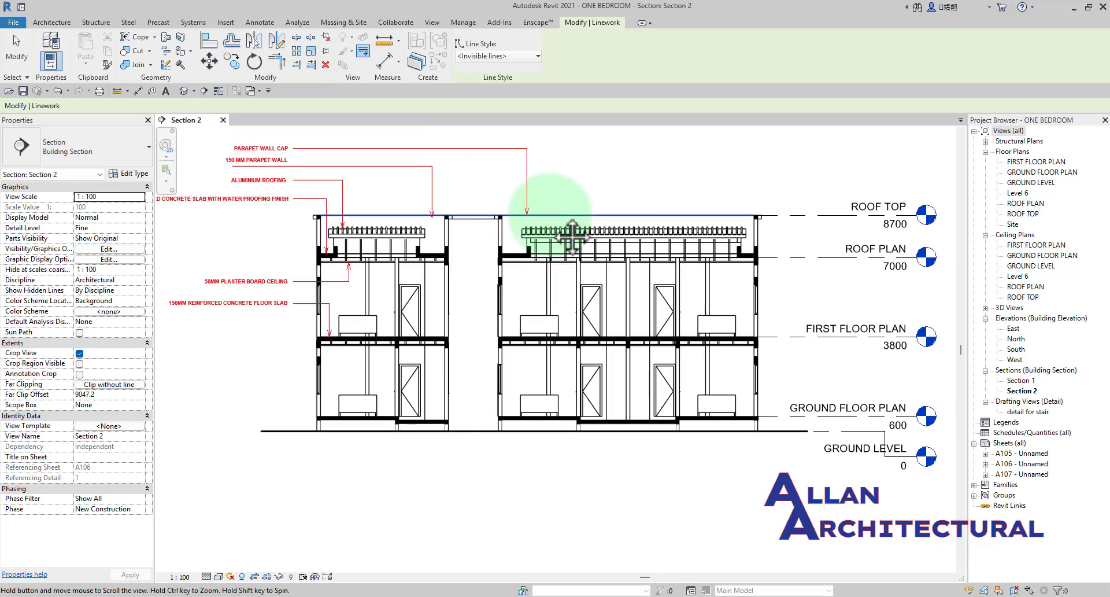
pyautogui.scroll(2, 571, 236)
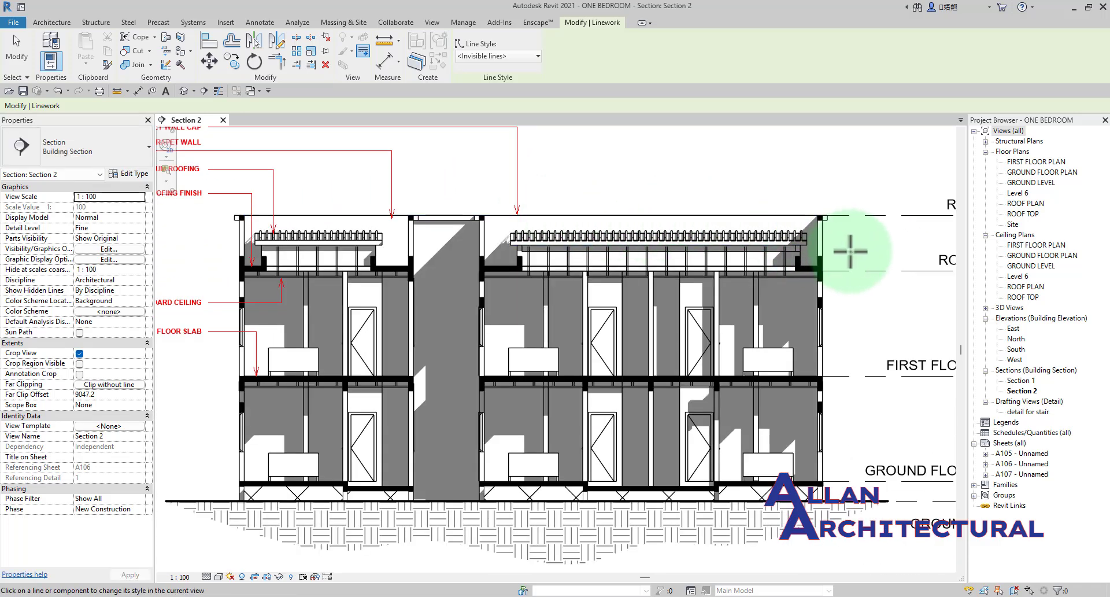
pyautogui.scroll(3, 804, 223)
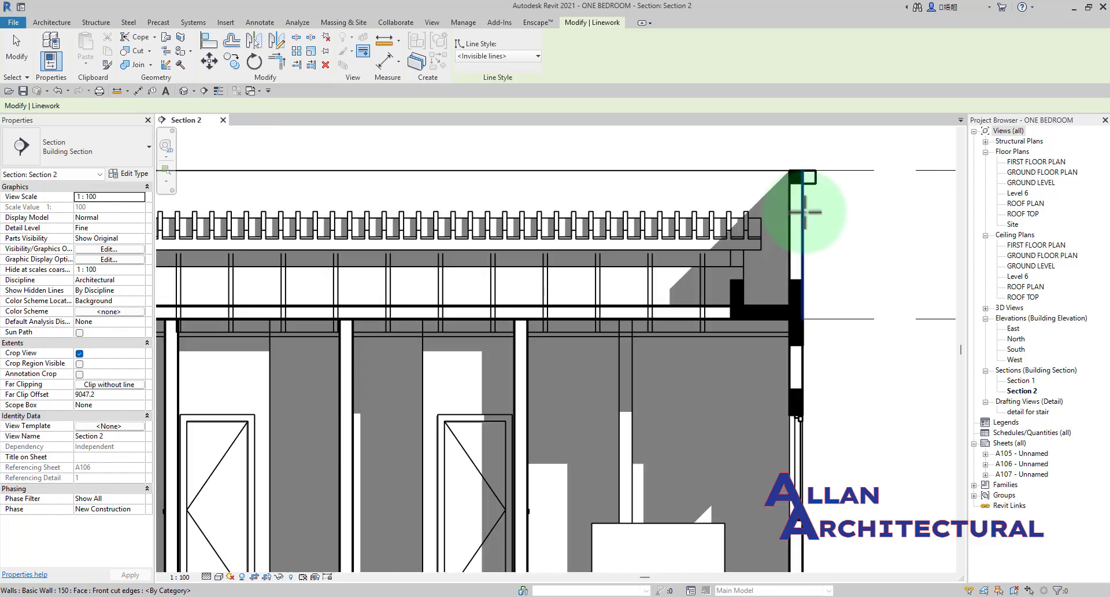
pyautogui.moveTo(810, 226)
pyautogui.mouseDown(button='middle')
pyautogui.moveTo(808, 292)
pyautogui.moveTo(712, 304)
pyautogui.moveTo(672, 259)
pyautogui.mouseUp(button='middle')
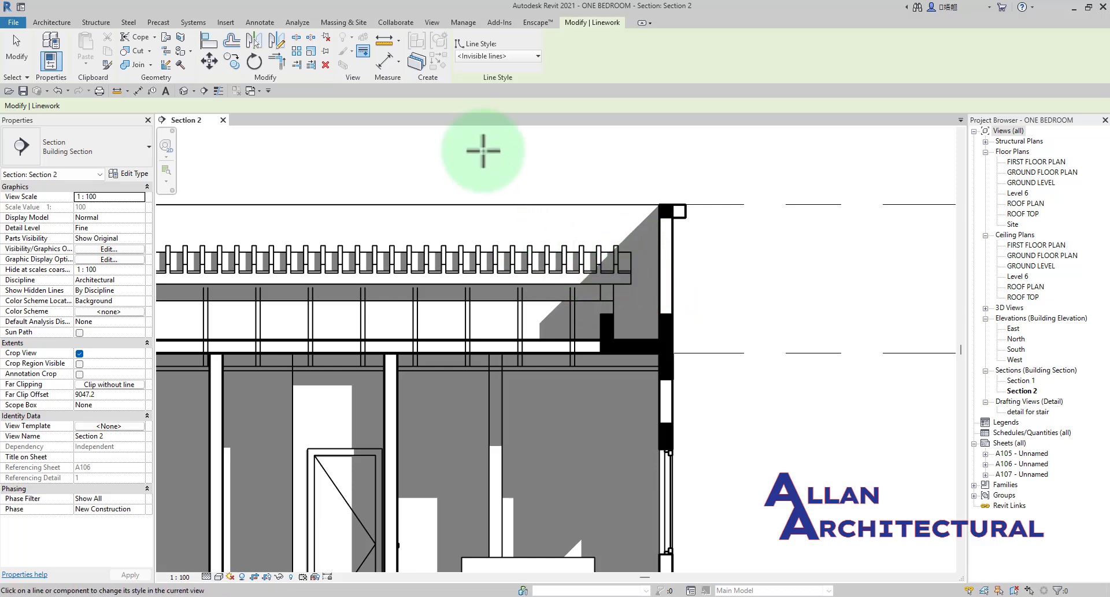
# Override the parapet cap's long horizontal edge at roof-top level with the <Invisible lines> style.
pyautogui.click(493, 58)
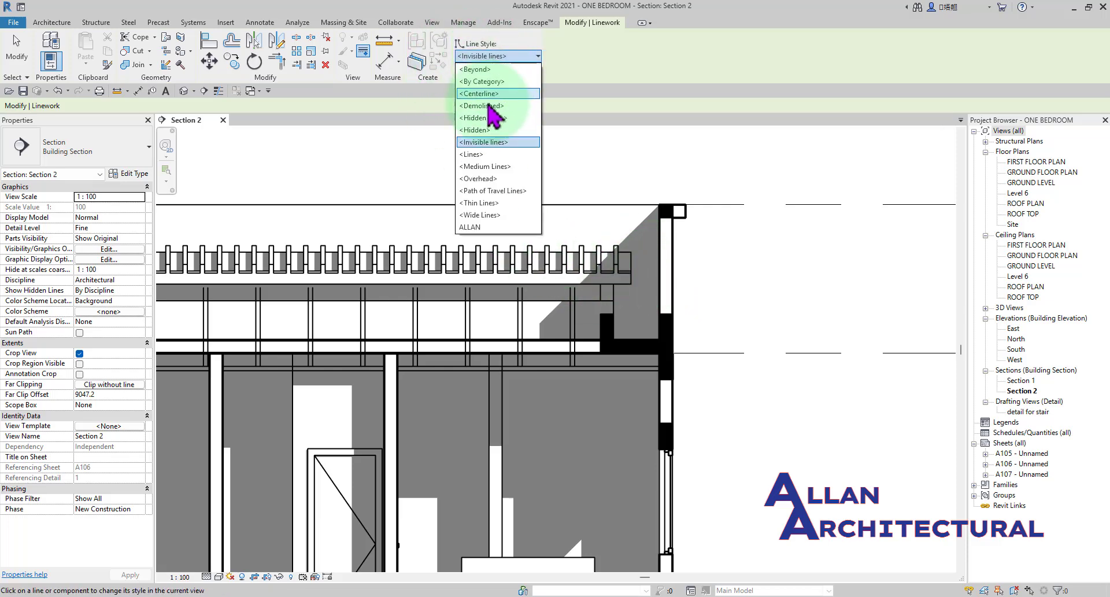
pyautogui.click(485, 144)
pyautogui.scroll(2, 709, 174)
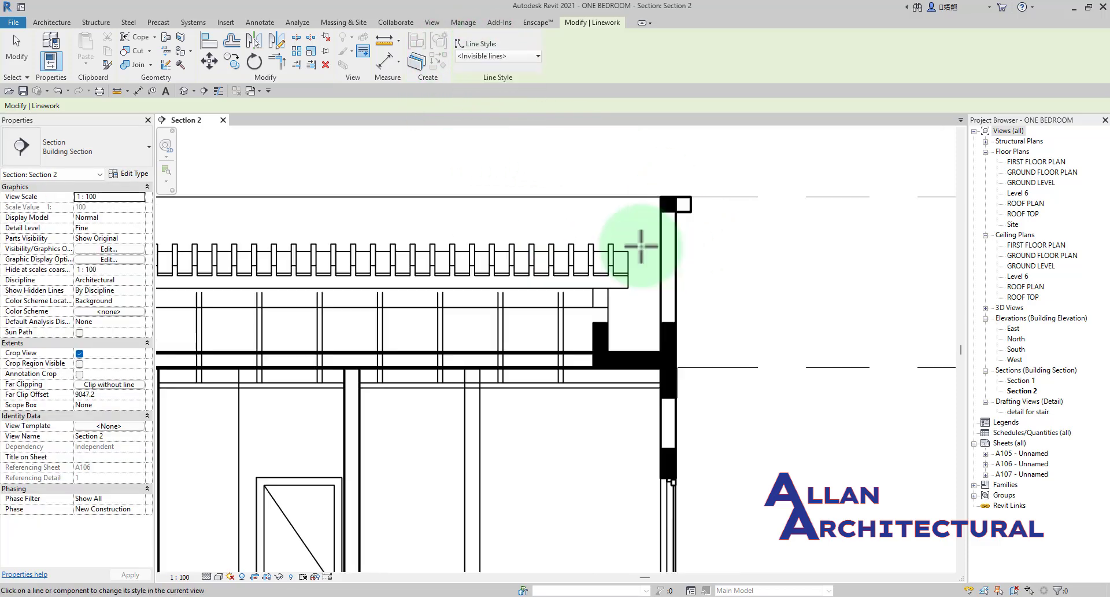
pyautogui.scroll(-1, 540, 198)
pyautogui.scroll(-1, 496, 196)
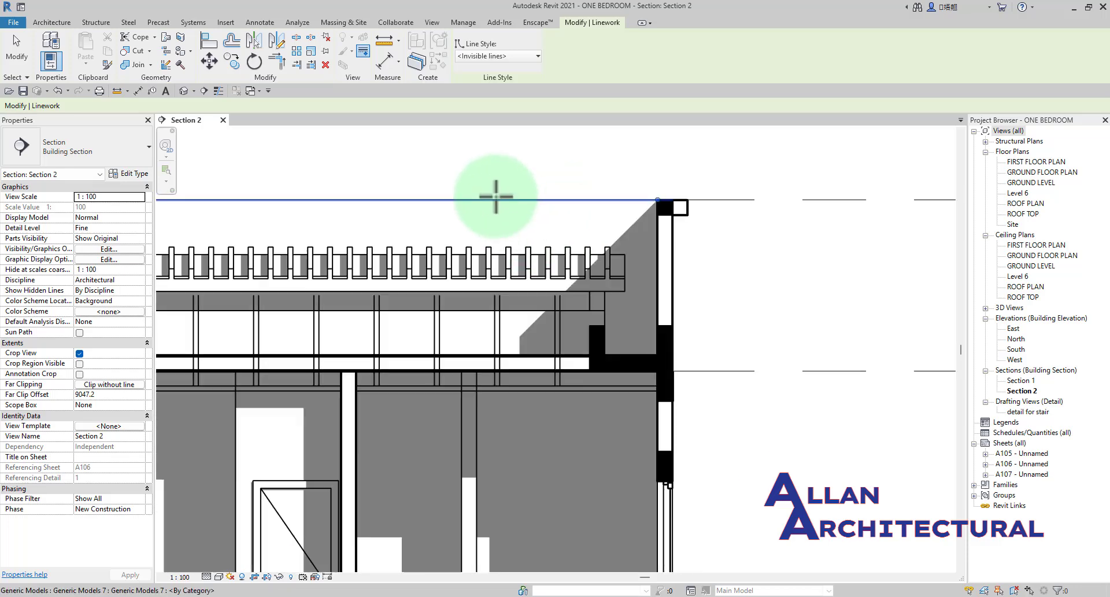
pyautogui.click(496, 199)
# Apply <Invisible lines> to the background wall's top edge above the aluminium roofing, beside the central shaft.
pyautogui.scroll(-2, 658, 194)
pyautogui.moveTo(496, 250); pyautogui.dragTo(613, 260, button='middle')
pyautogui.moveTo(329, 222); pyautogui.dragTo(478, 218, button='middle')
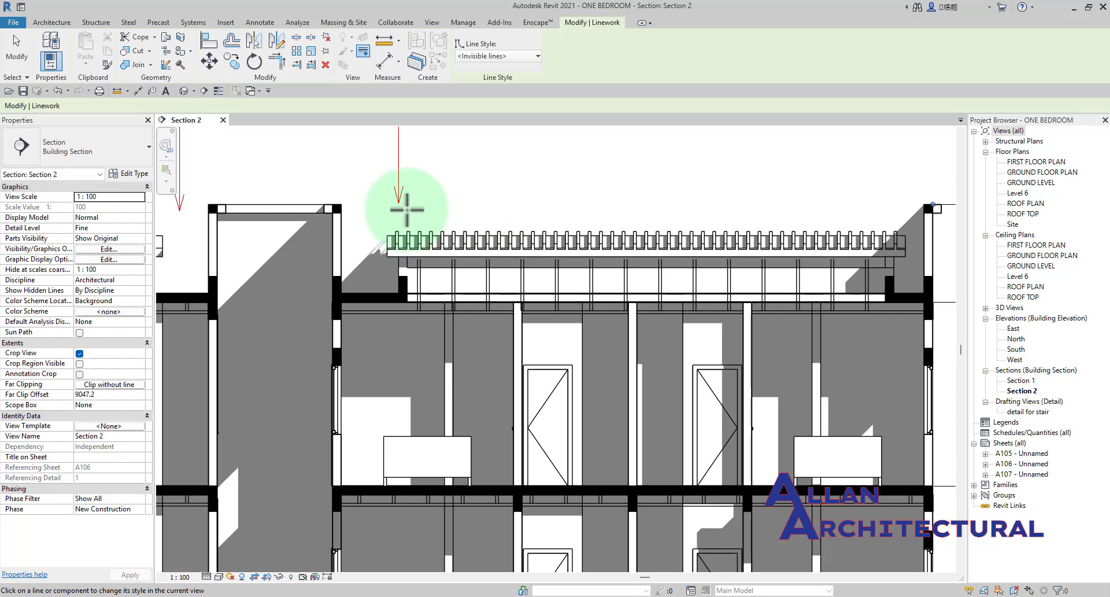
pyautogui.click(457, 204)
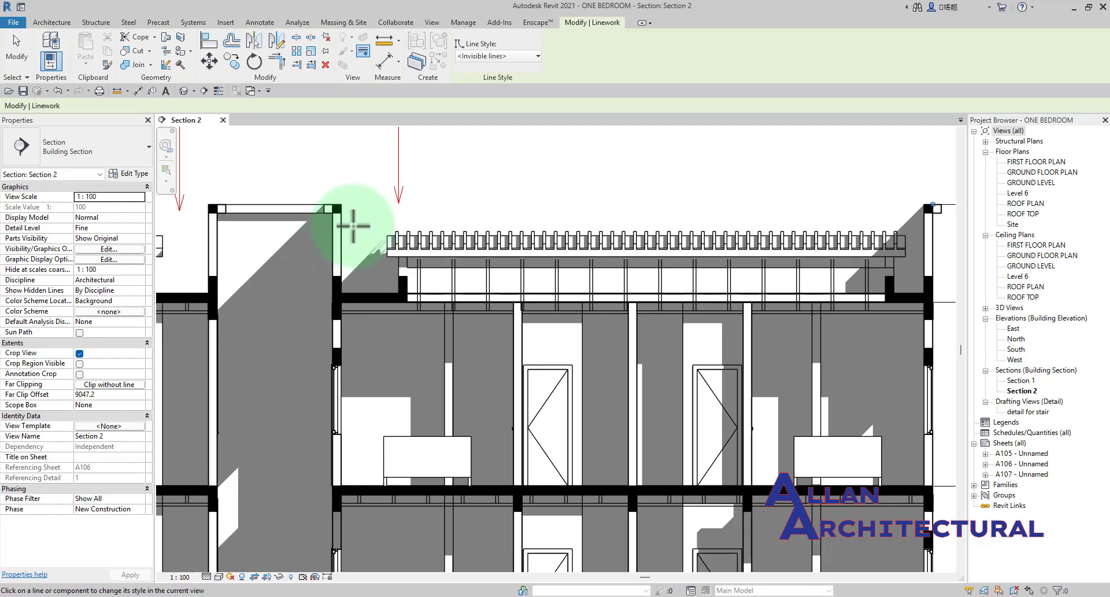
# Override the long horizontal parapet edge at roof-top level with the <Medium Lines> style.
pyautogui.scroll(-2, 366, 204)
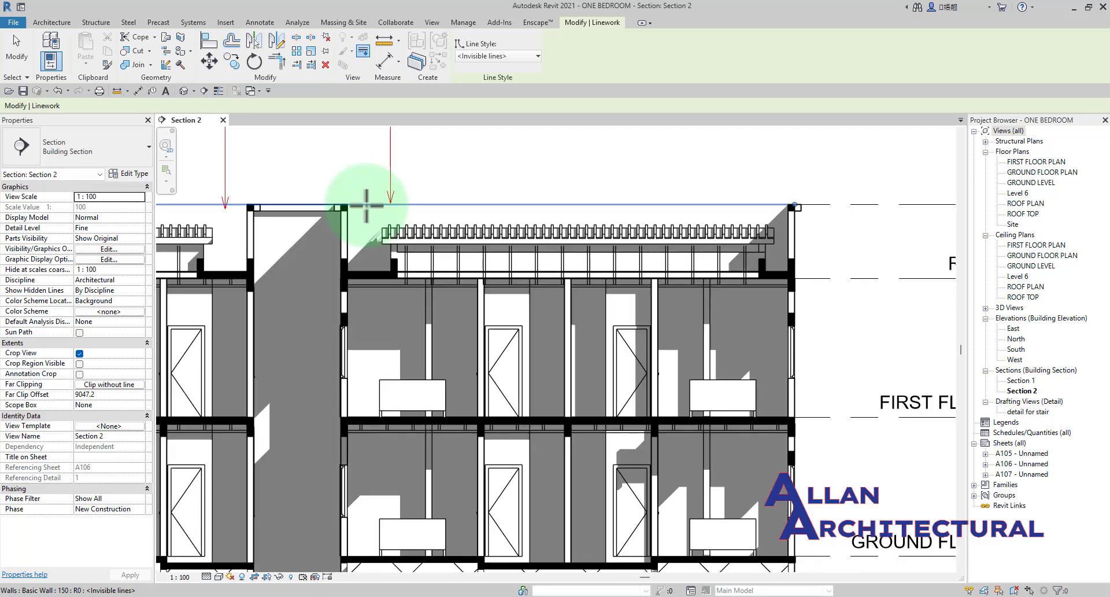
pyautogui.scroll(-2, 366, 205)
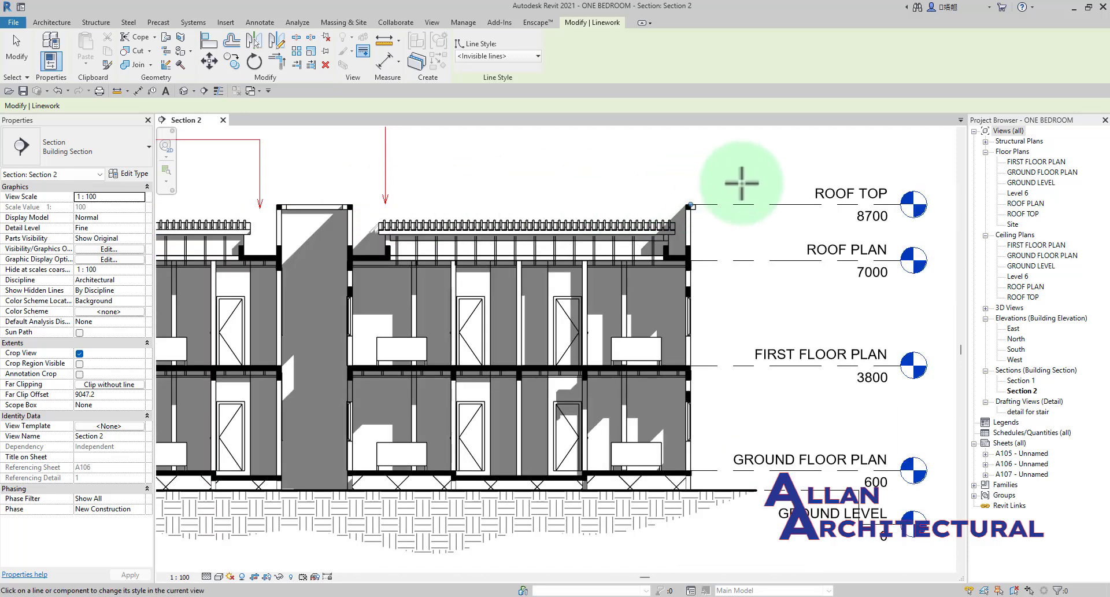
pyautogui.scroll(-3, 590, 193)
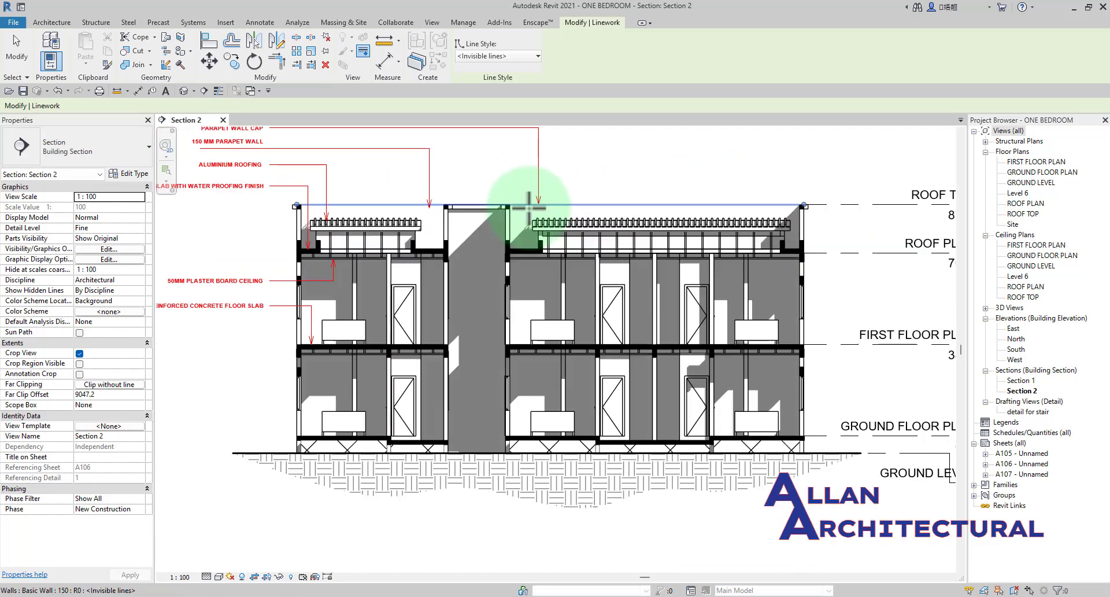
pyautogui.scroll(2, 560, 202)
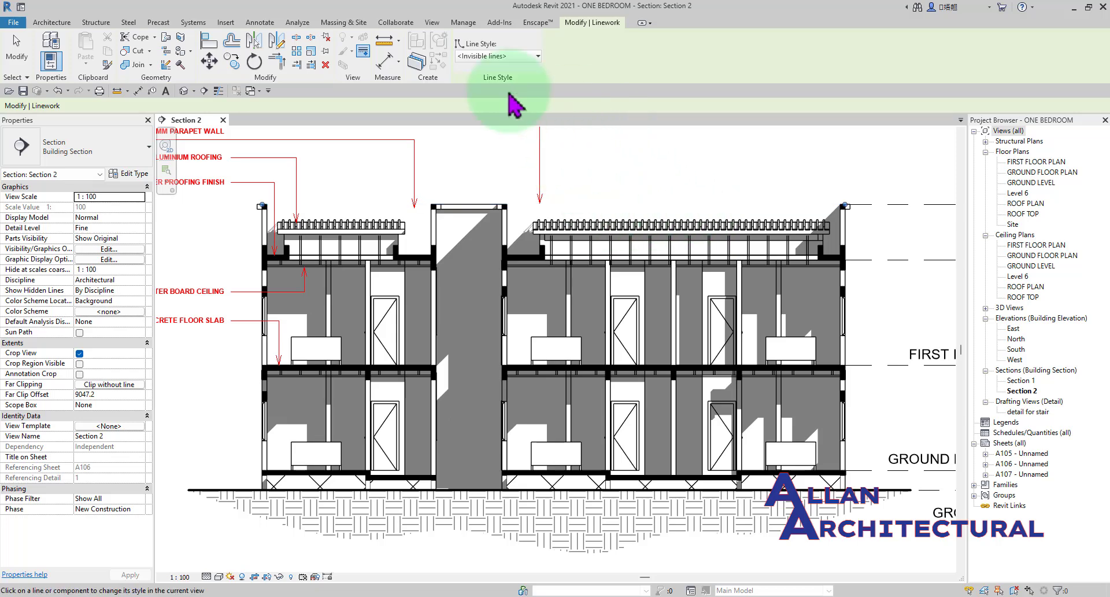
pyautogui.click(494, 58)
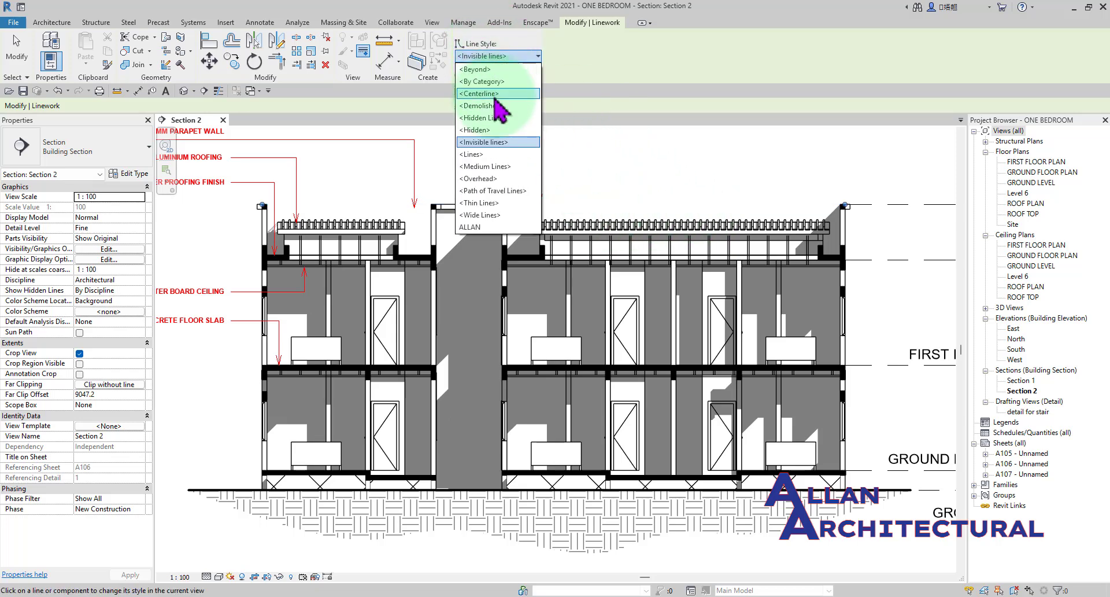
pyautogui.click(494, 167)
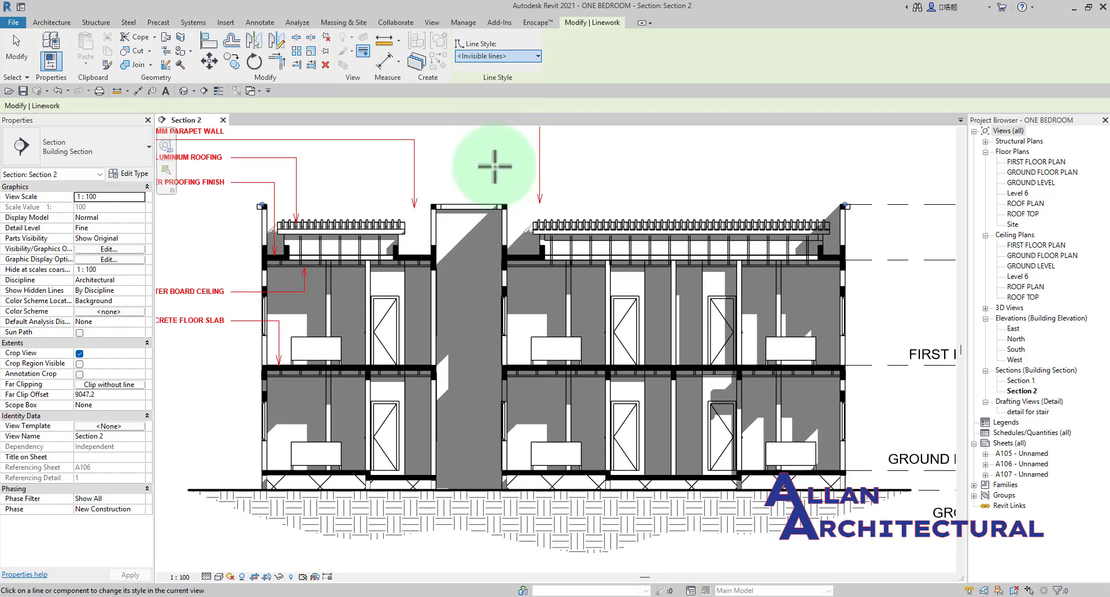
pyautogui.scroll(2, 541, 196)
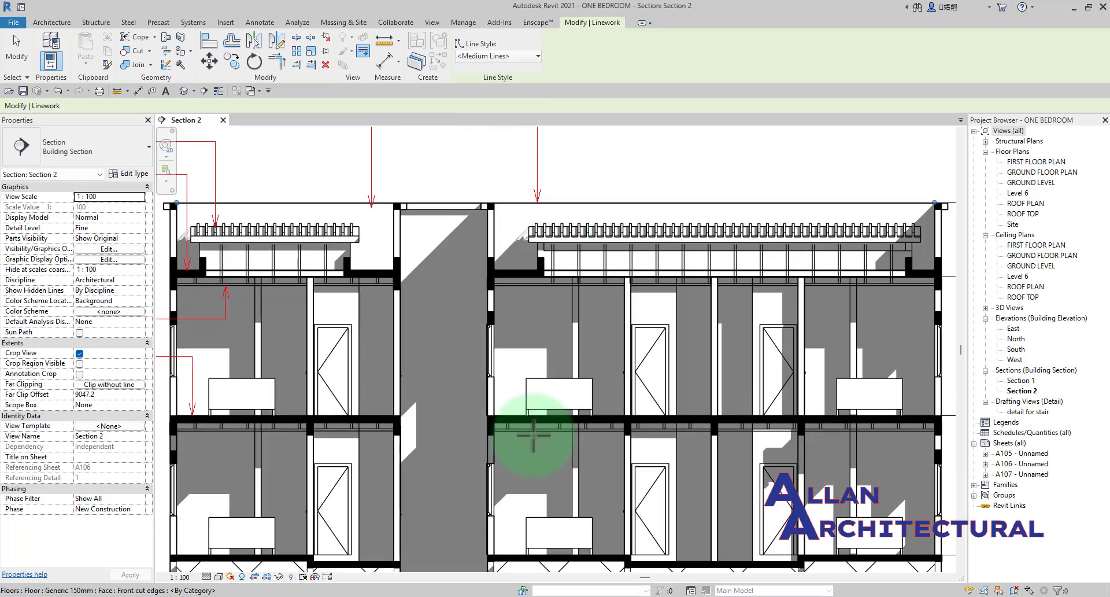
pyautogui.scroll(-3, 193, 265)
pyautogui.scroll(2, 317, 268)
pyautogui.click(296, 226)
pyautogui.scroll(2, 296, 227)
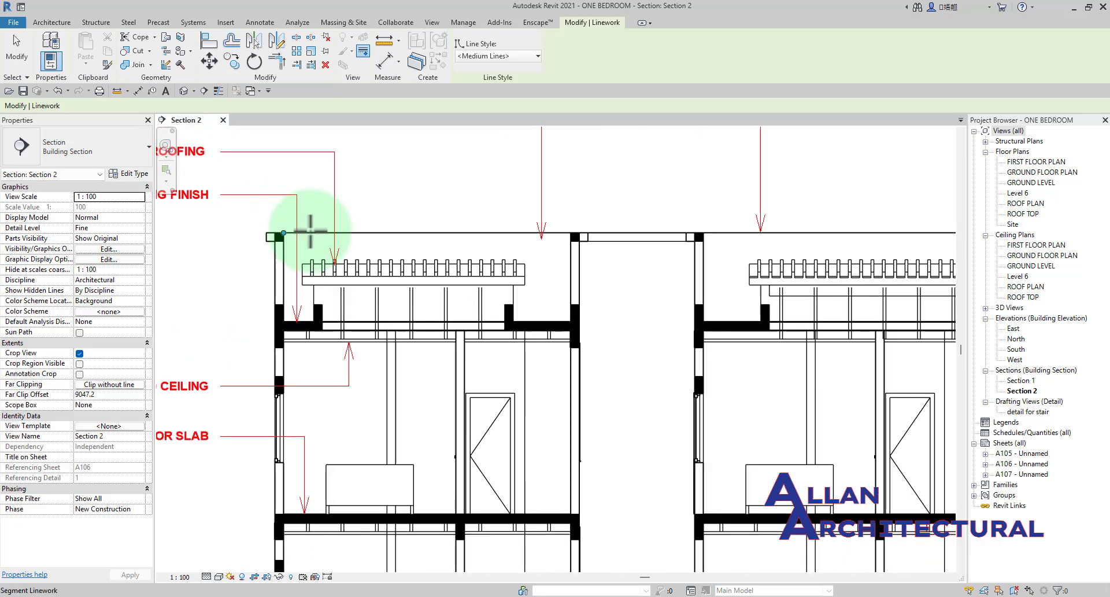
pyautogui.scroll(-3, 515, 246)
pyautogui.moveTo(625, 288); pyautogui.dragTo(461, 295, button='middle')
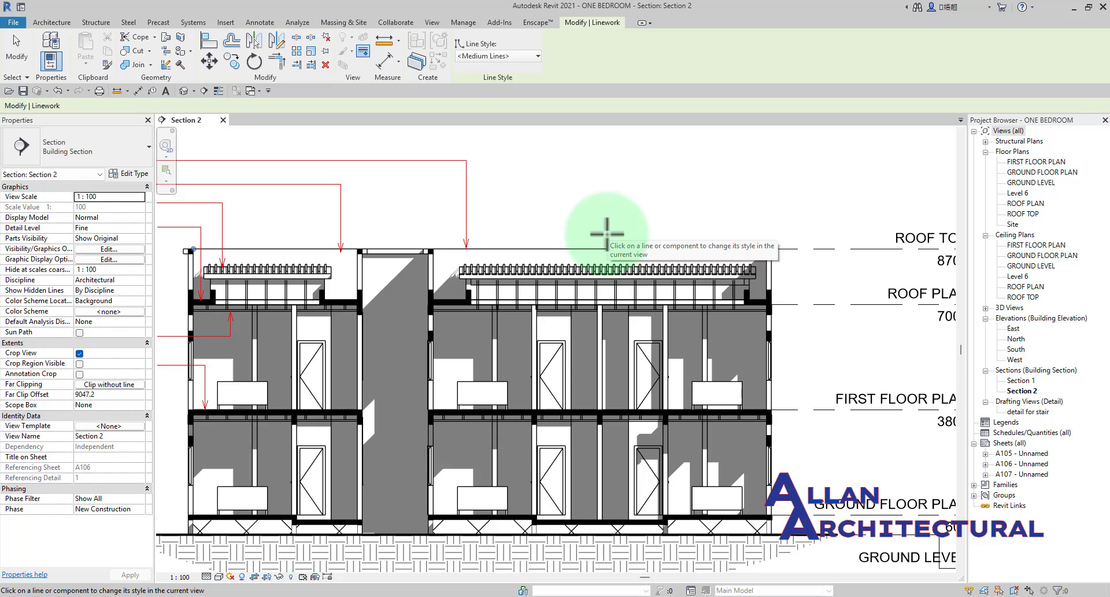
# Set the Linework style to <Invisible lines> and examine the casement window's frame lines in the wall beside the central shaft.
pyautogui.scroll(3, 404, 440)
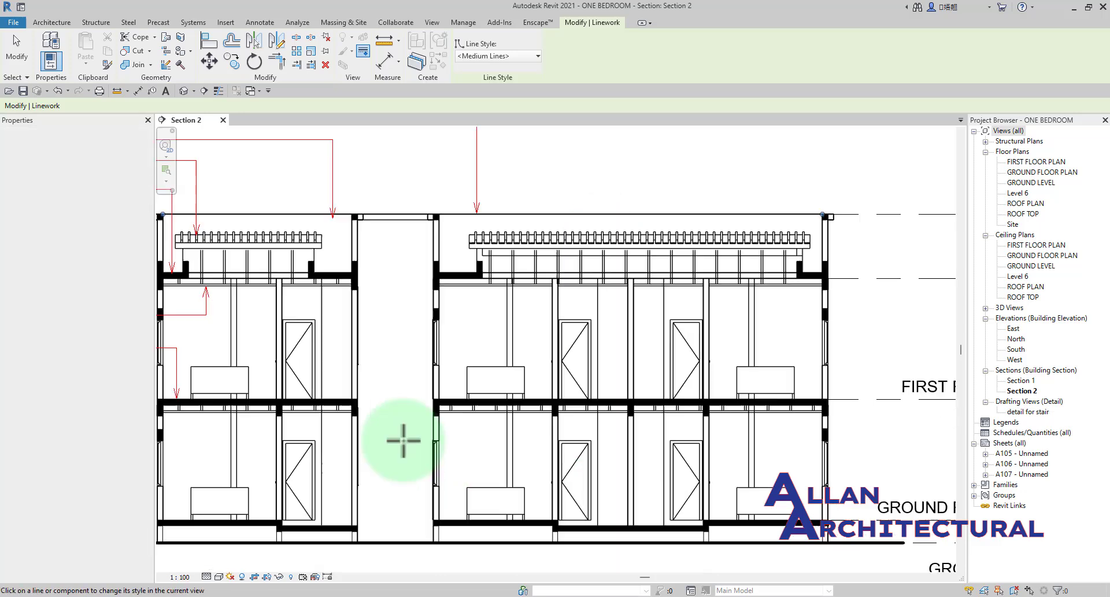
pyautogui.scroll(6, 434, 323)
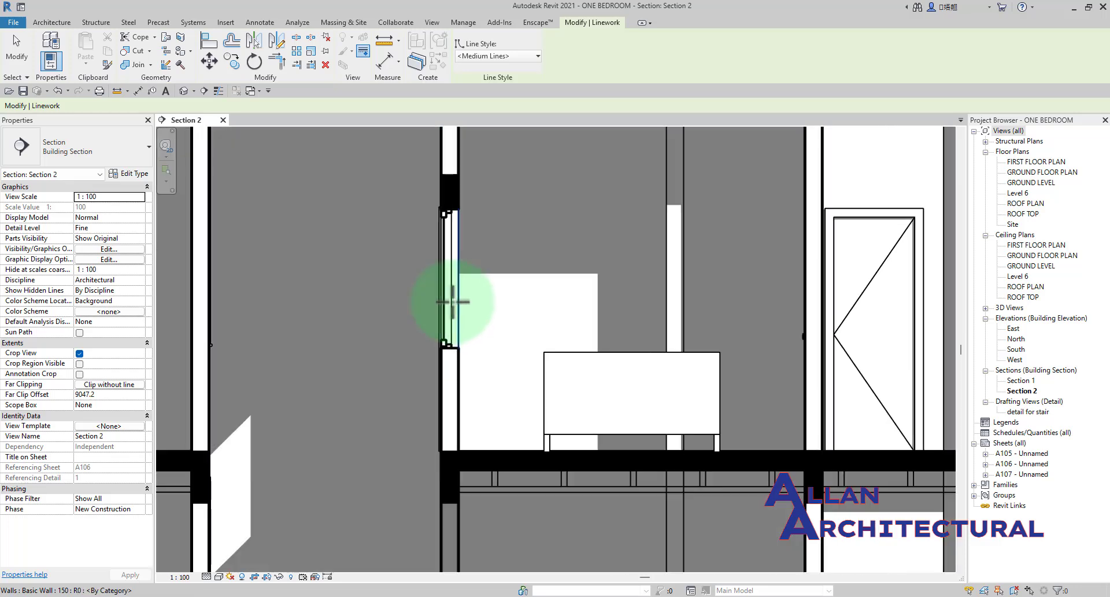
pyautogui.scroll(3, 446, 174)
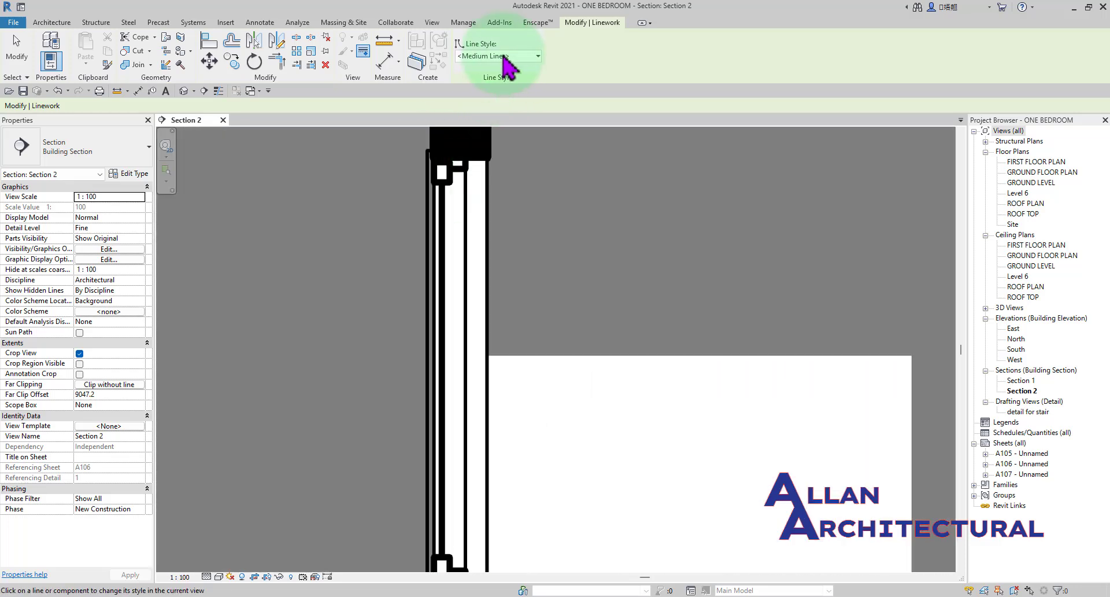
pyautogui.click(509, 56)
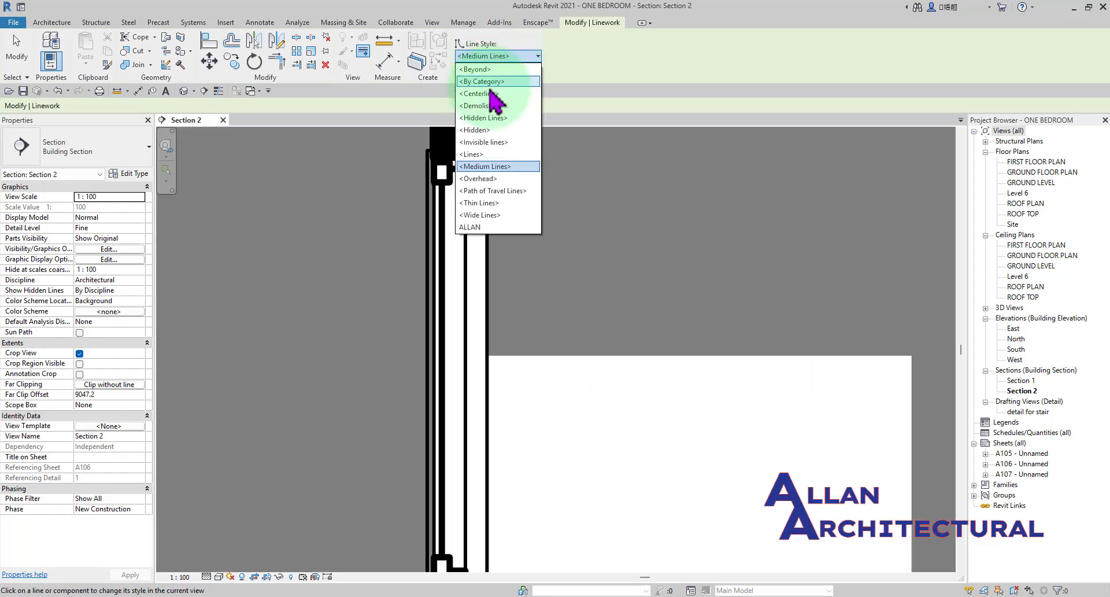
pyautogui.click(495, 152)
pyautogui.scroll(3, 448, 165)
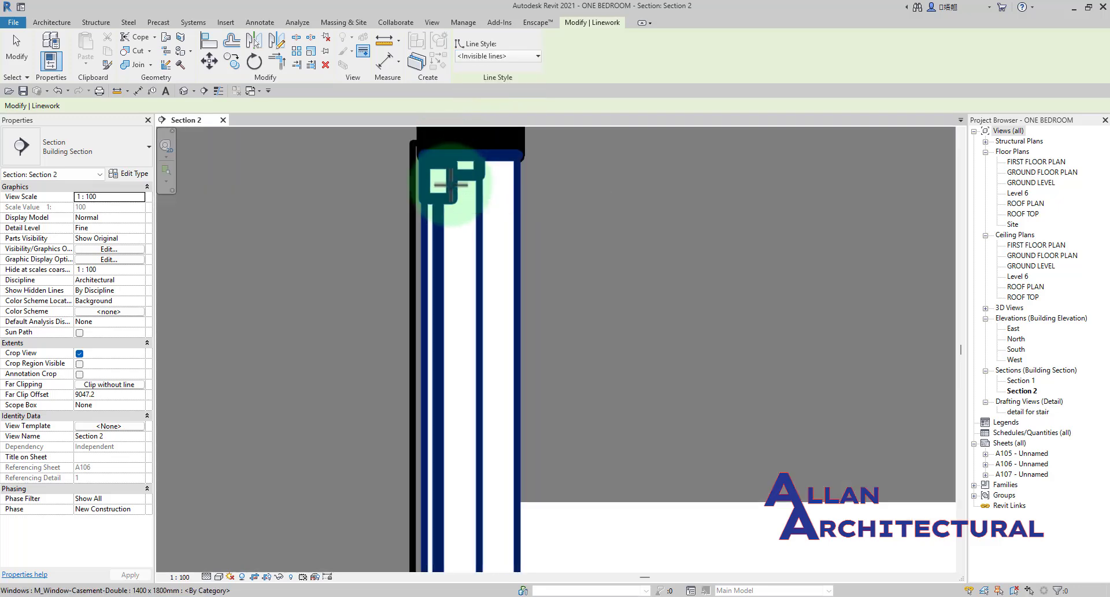
pyautogui.scroll(-3, 442, 176)
pyautogui.scroll(-1, 419, 327)
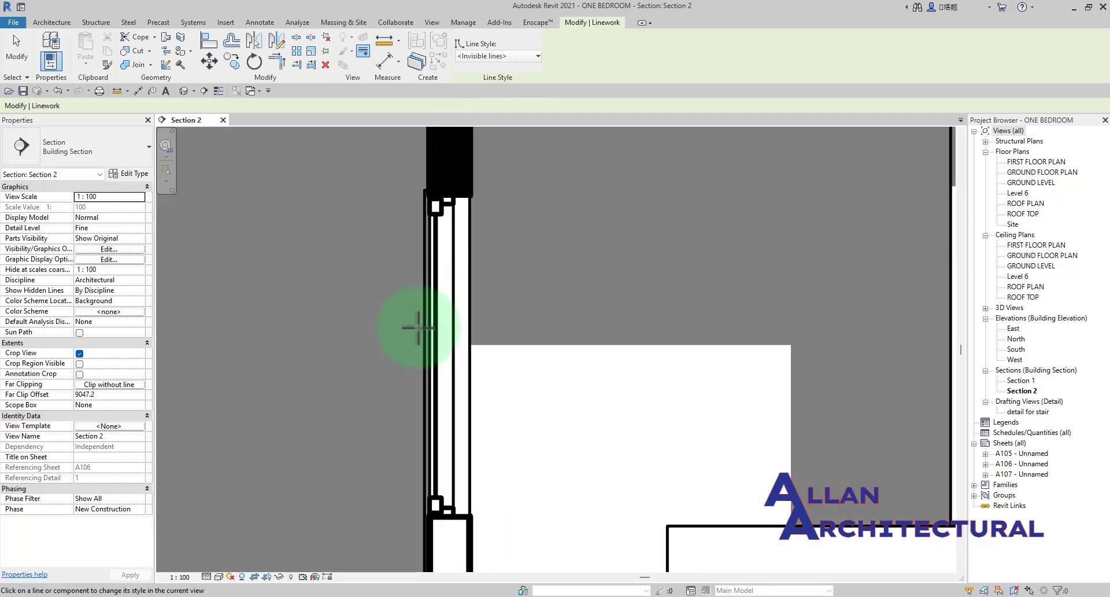
pyautogui.scroll(-1, 425, 321)
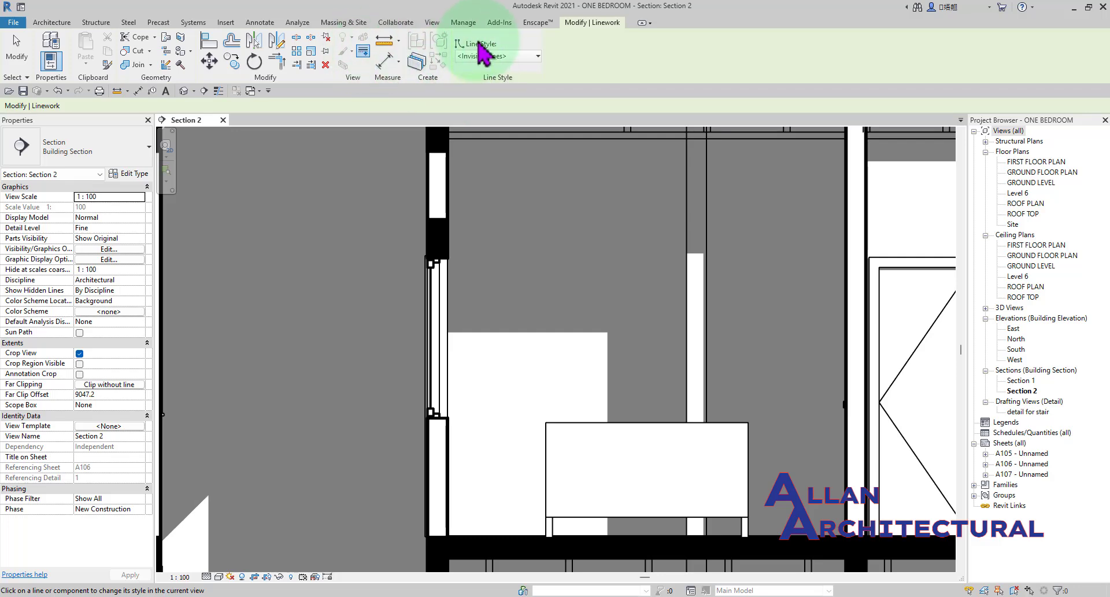
# Review the available line styles without changing the current one, and exit the Linework tool.
pyautogui.click(486, 56)
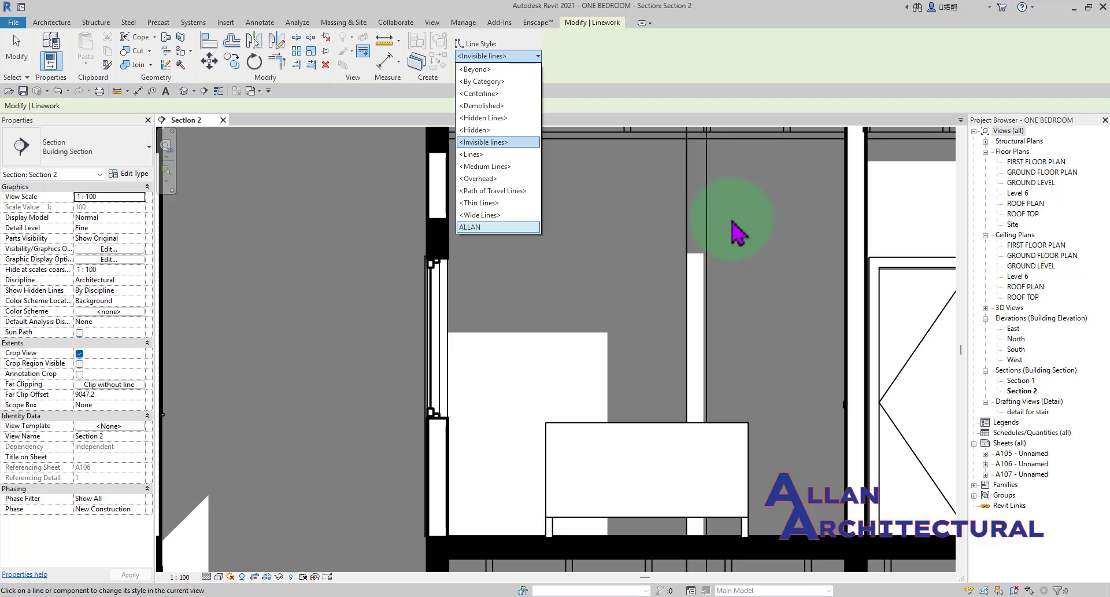
pyautogui.click(498, 56)
pyautogui.press('Escape')
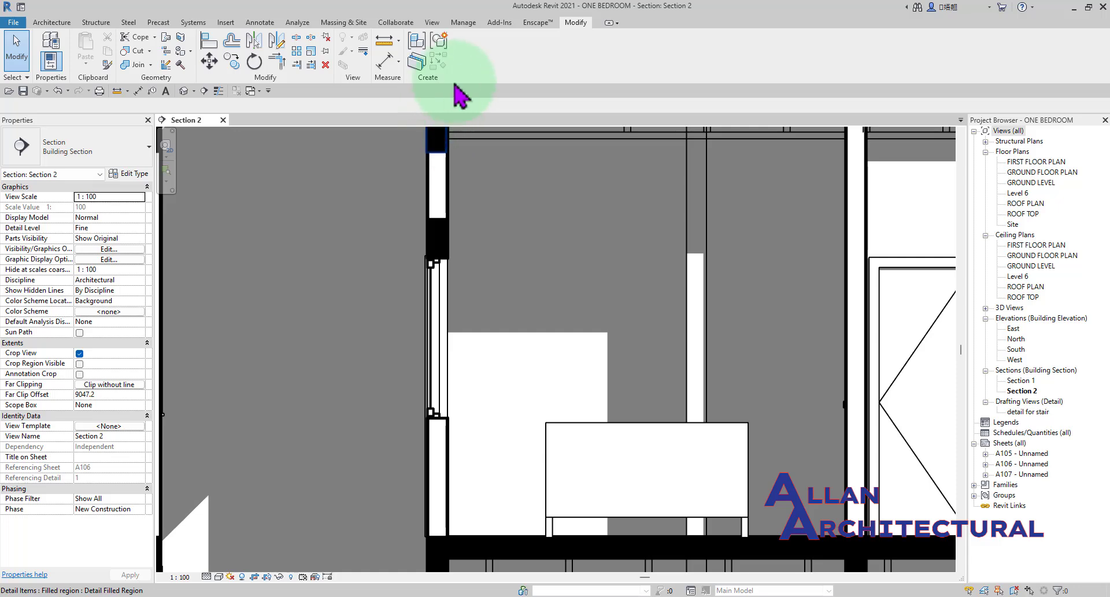
pyautogui.scroll(-5, 528, 318)
pyautogui.scroll(-5, 616, 324)
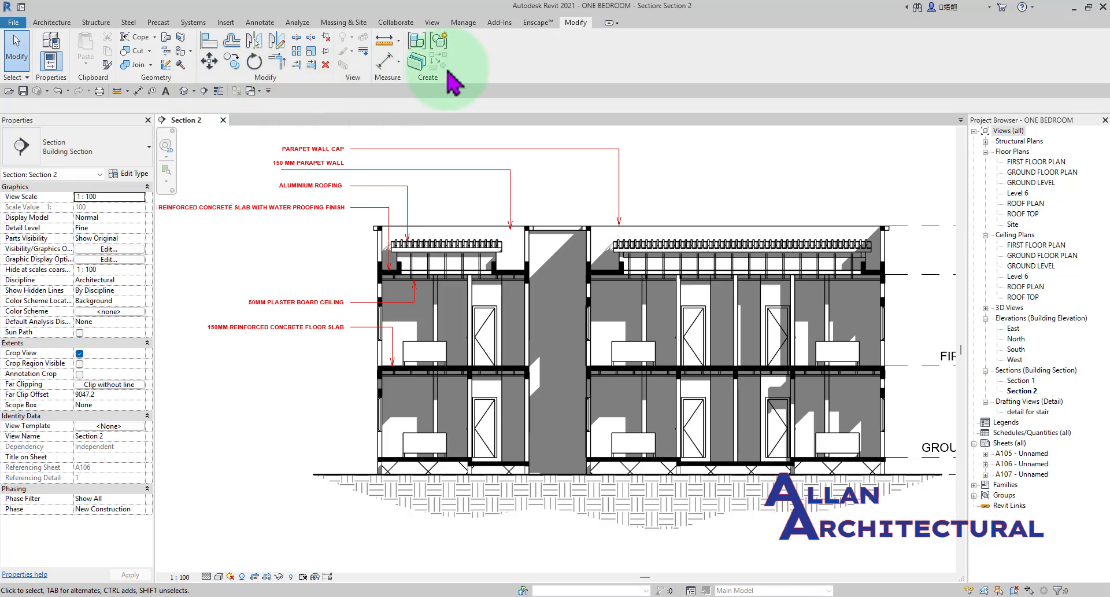
# Examine the annotation tools and the red text notes whose leaders point to the roof and parapet parts.
pyautogui.click(260, 23)
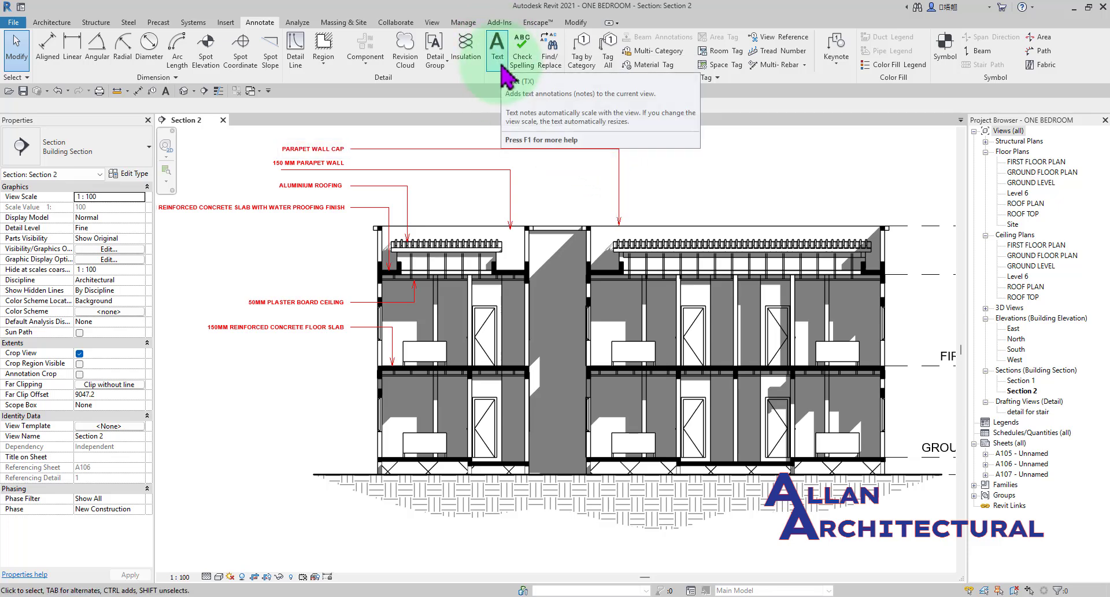
pyautogui.scroll(5, 607, 252)
pyautogui.scroll(-4, 464, 226)
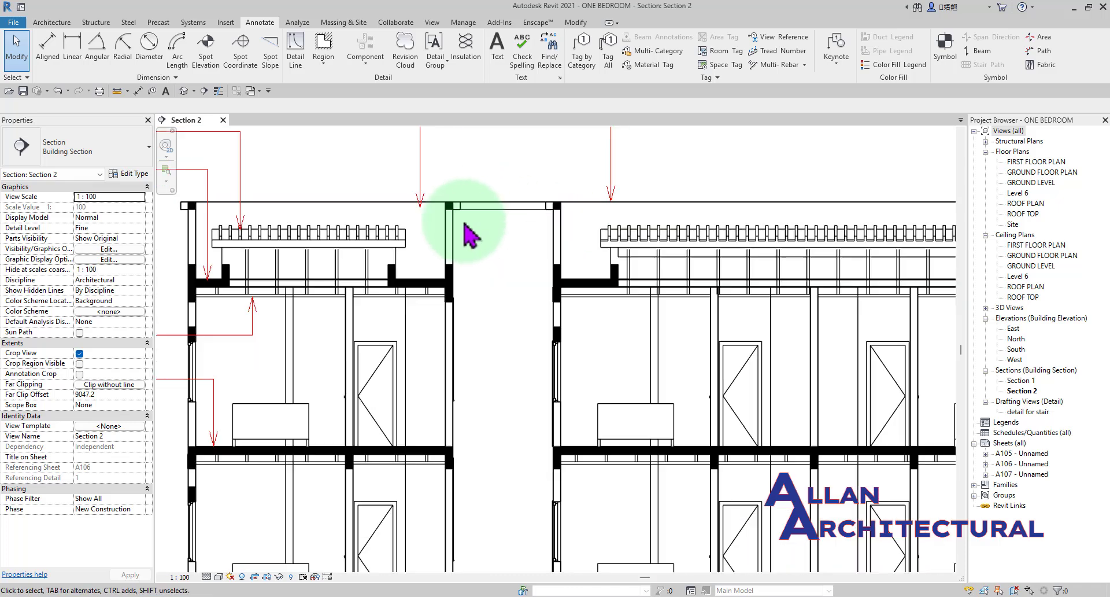
pyautogui.moveTo(687, 265); pyautogui.dragTo(606, 265, button='middle')
pyautogui.scroll(4, 718, 178)
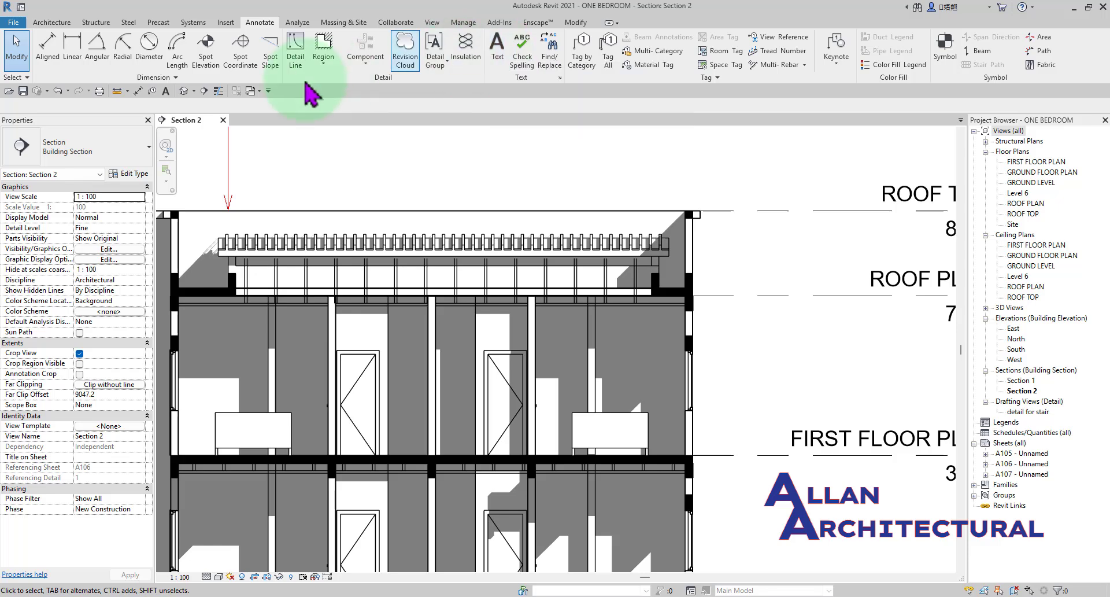
pyautogui.click(497, 52)
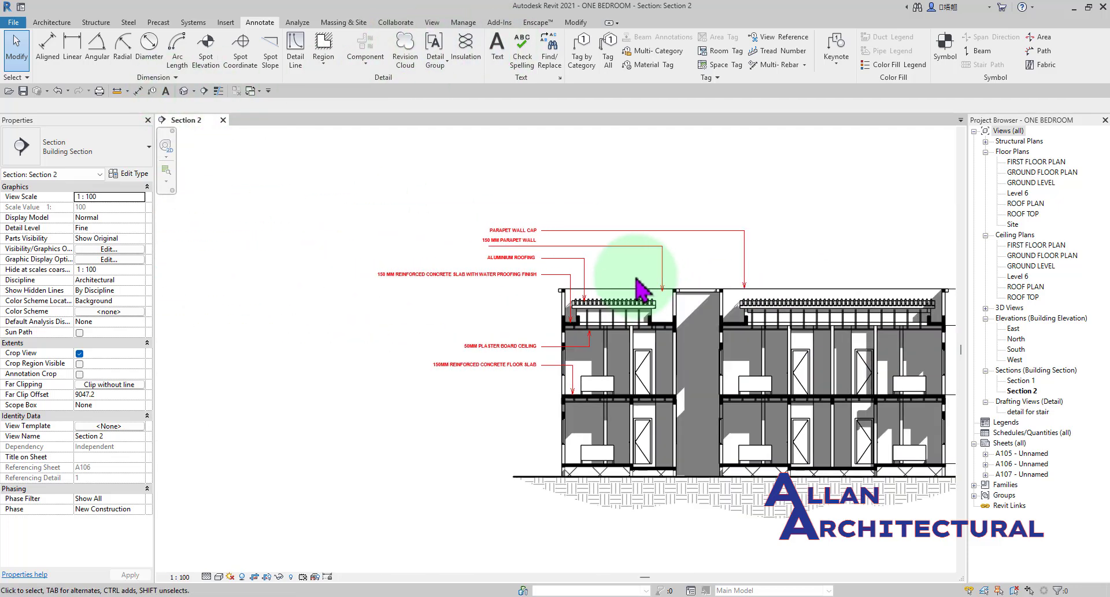
pyautogui.scroll(5, 578, 272)
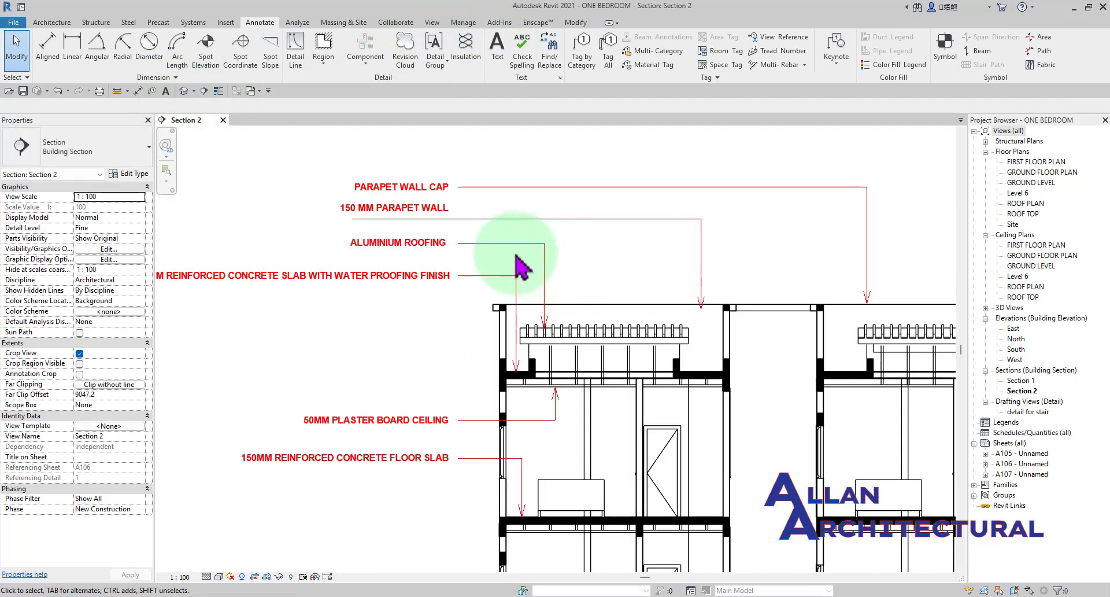
pyautogui.scroll(3, 786, 320)
pyautogui.scroll(-2, 708, 294)
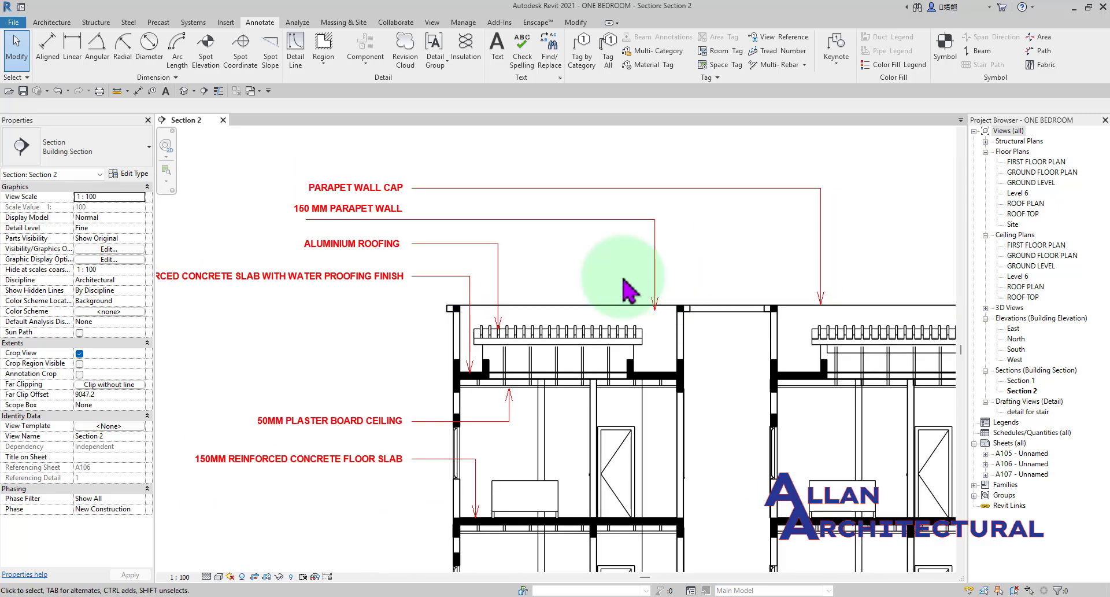
pyautogui.scroll(2, 325, 197)
pyautogui.scroll(-1, 549, 210)
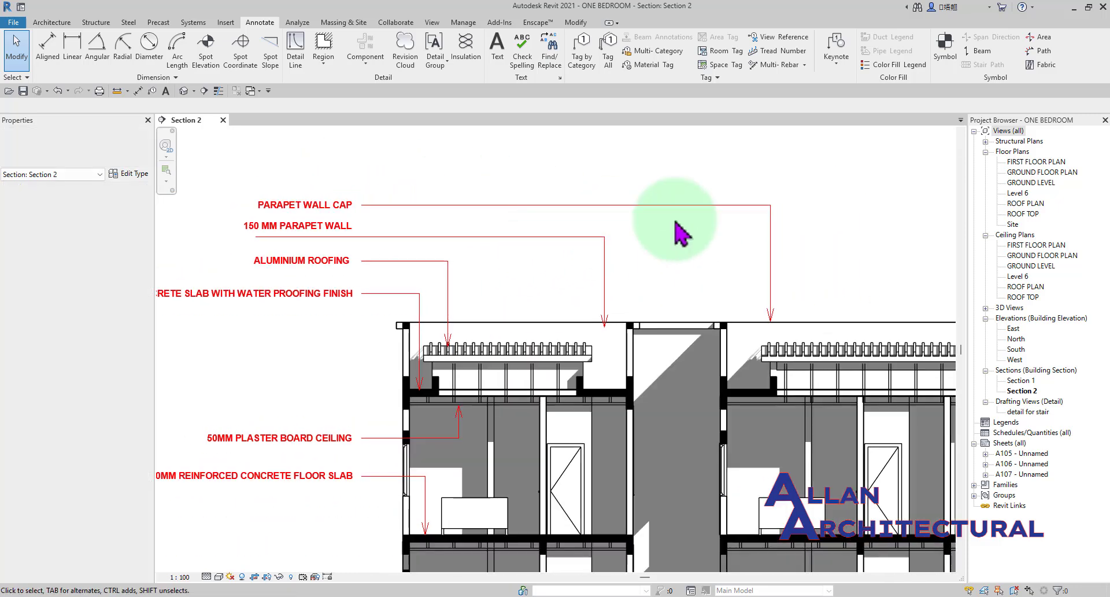
pyautogui.scroll(2, 833, 318)
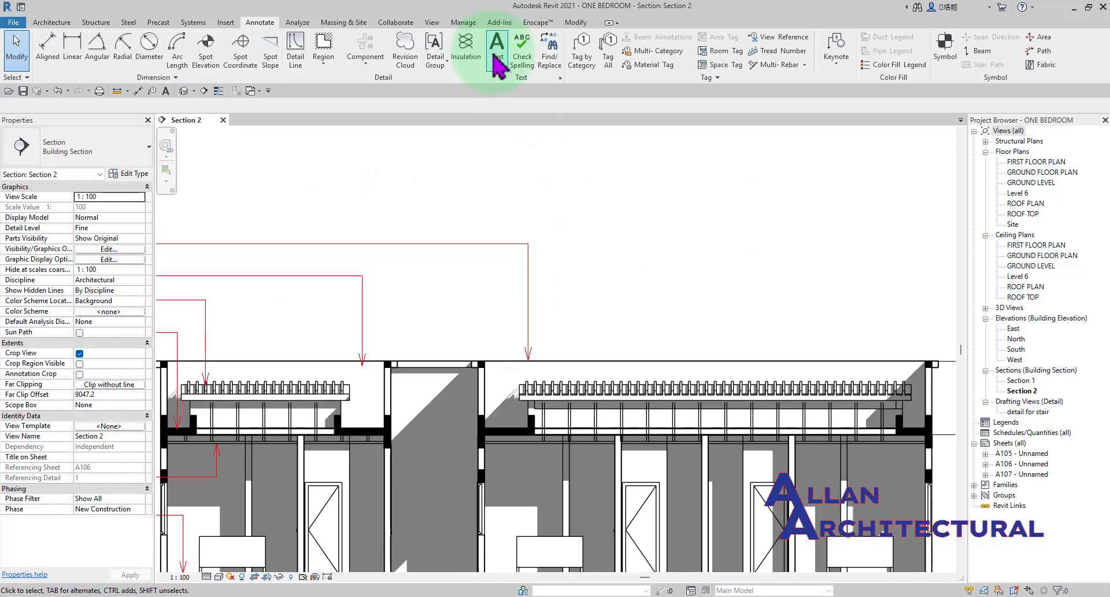
# Place a 2.5mm Arial 2 text note without a leader, containing the author's first name, above the PARAPET WALL CAP note.
pyautogui.click(497, 58)
pyautogui.scroll(-2, 572, 213)
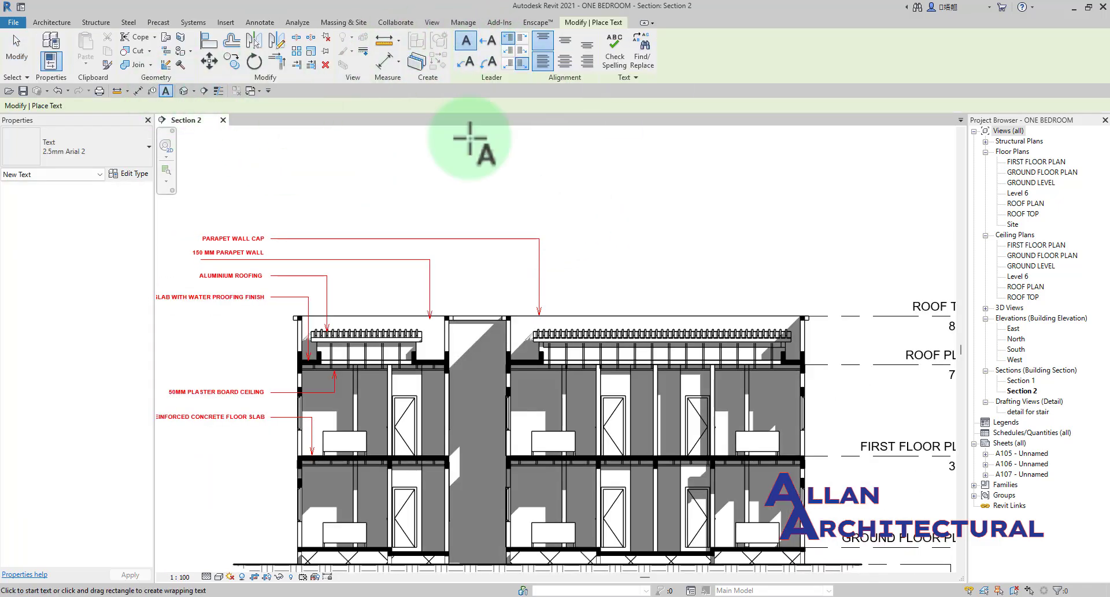
pyautogui.scroll(5, 595, 277)
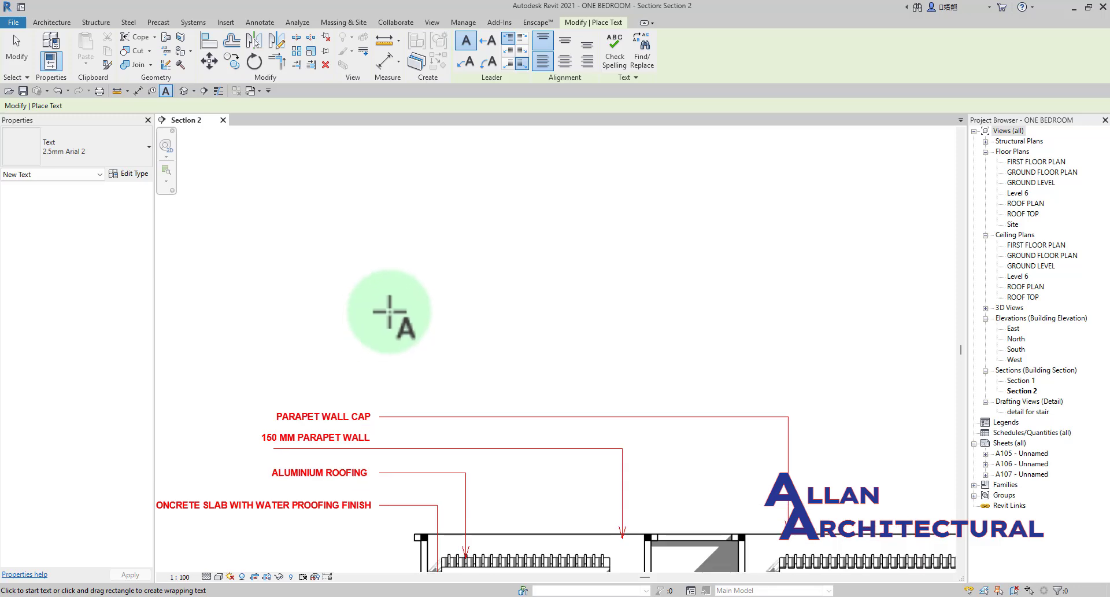
pyautogui.click(389, 312)
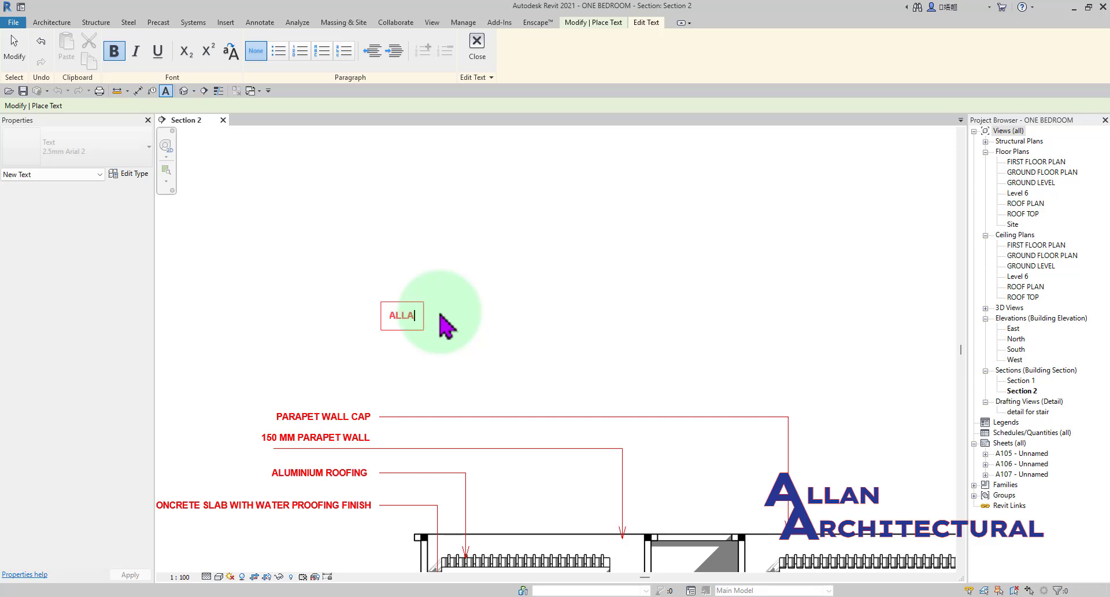
pyautogui.click(433, 317)
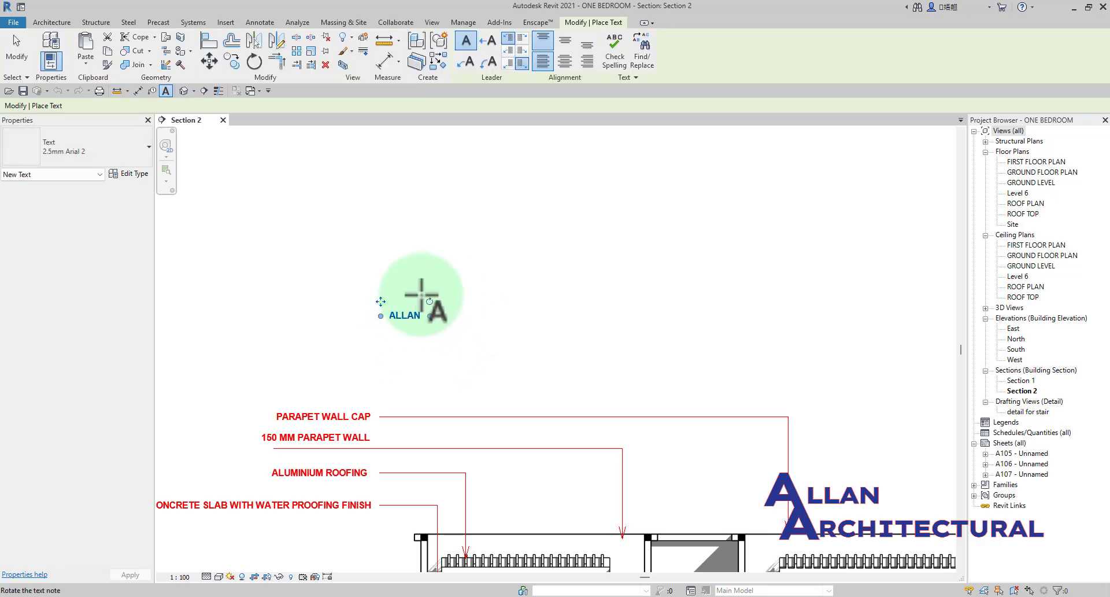
pyautogui.scroll(2, 421, 294)
pyautogui.press('Escape')
# Add a straight leader to the right side and another to the left side of the text note above PARAPET WALL CAP.
pyautogui.scroll(-2, 421, 301)
pyautogui.scroll(2, 411, 319)
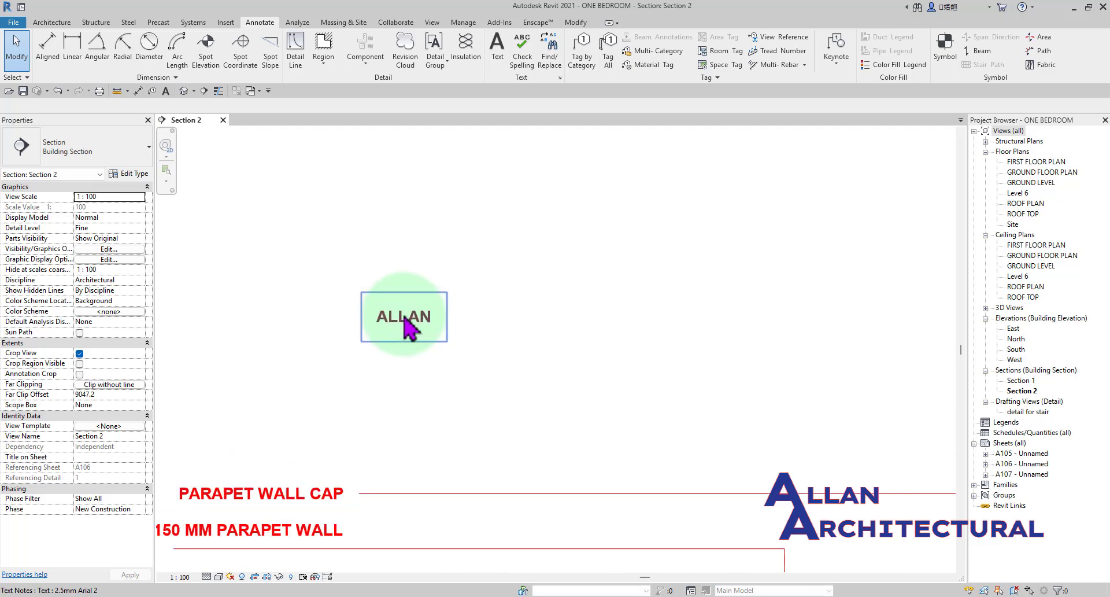
pyautogui.click(409, 320)
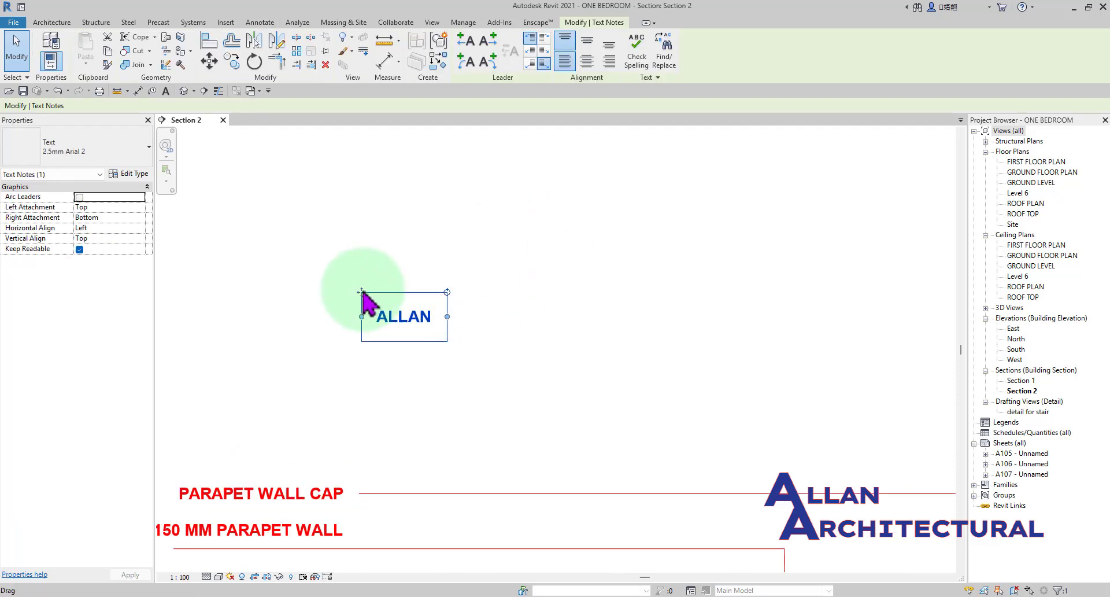
pyautogui.scroll(-3, 451, 321)
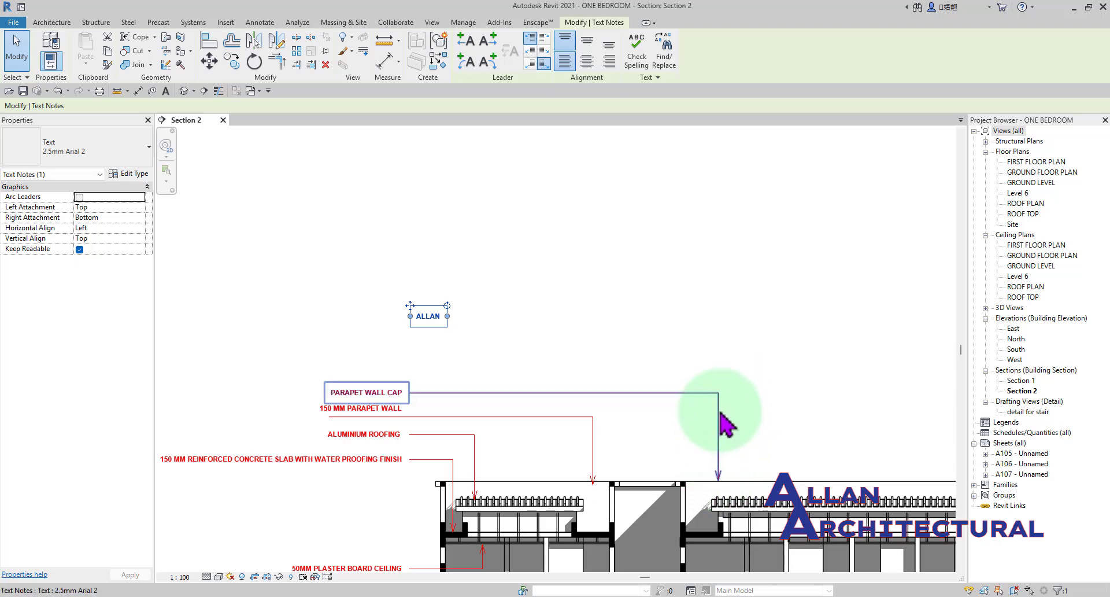
pyautogui.scroll(3, 717, 417)
pyautogui.scroll(-3, 480, 317)
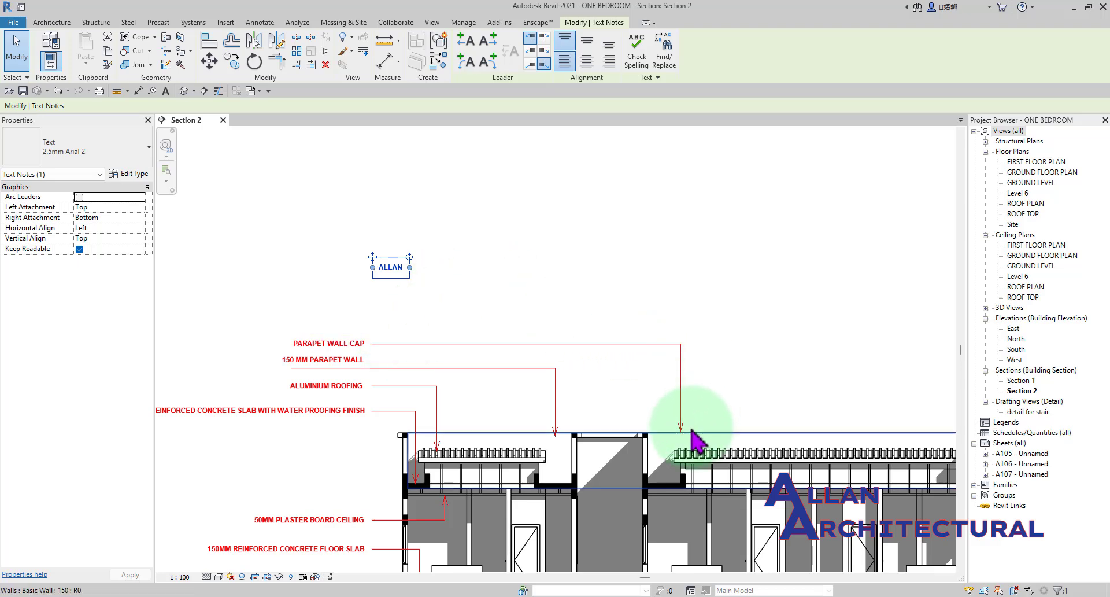
pyautogui.scroll(2, 440, 243)
pyautogui.moveTo(430, 260); pyautogui.dragTo(463, 210, button='middle')
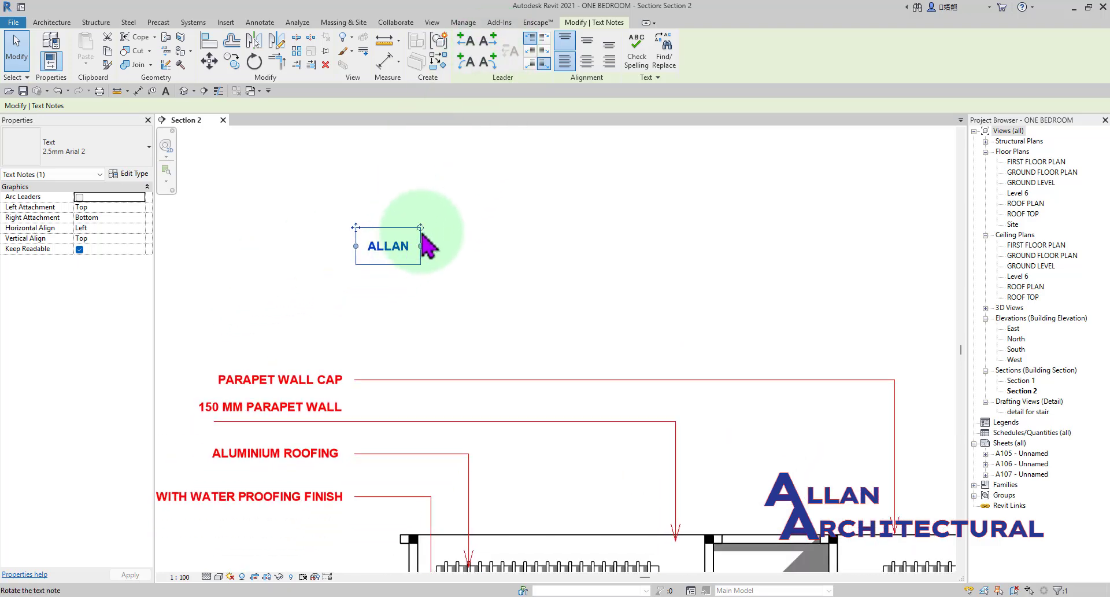
pyautogui.click(492, 43)
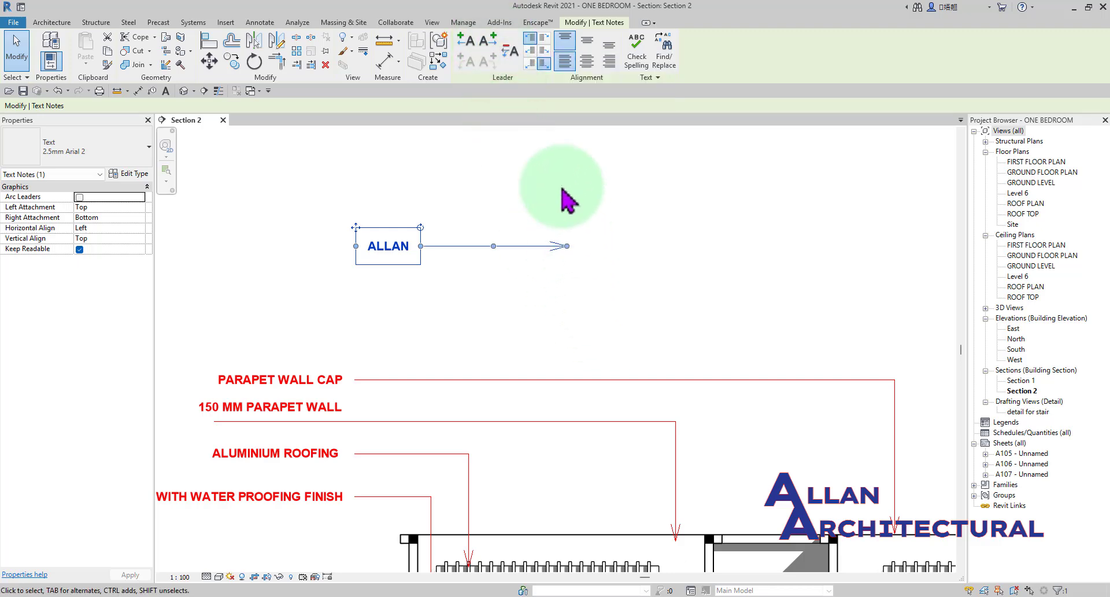
pyautogui.click(461, 49)
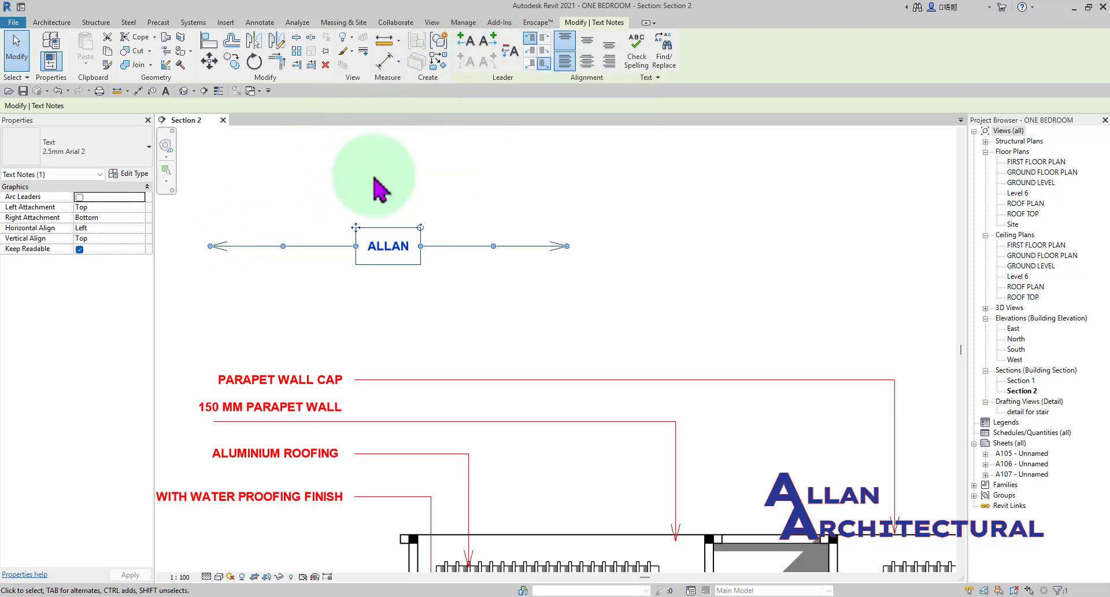
pyautogui.moveTo(363, 227); pyautogui.dragTo(501, 247, button='middle')
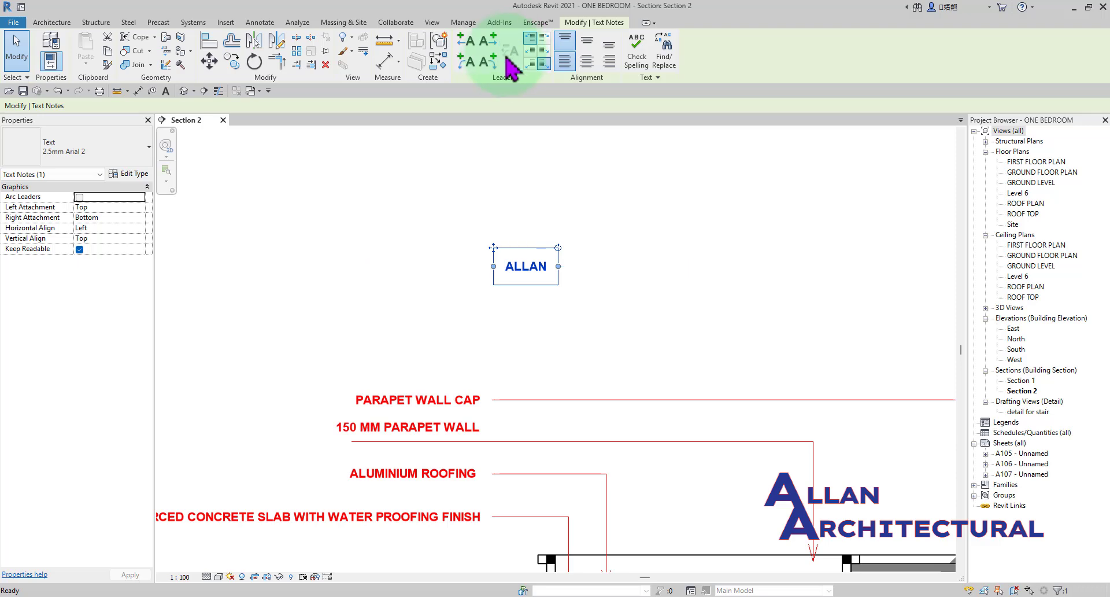
# Add a right-side arc leader to the note, curve it down toward the PARAPET WALL CAP leader line, and remove it.
pyautogui.click(488, 60)
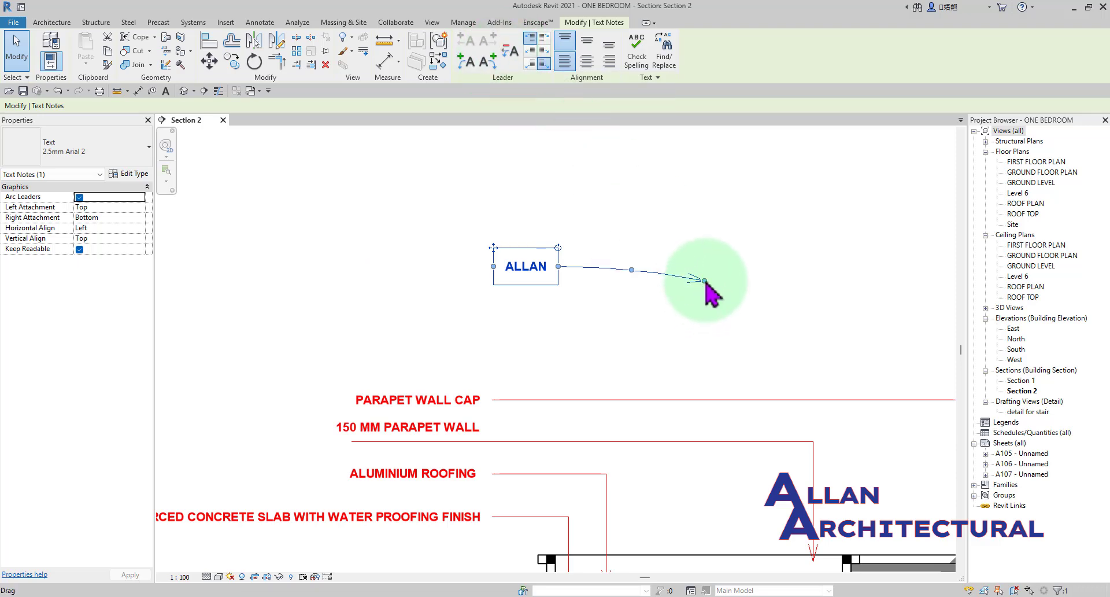
pyautogui.moveTo(704, 282); pyautogui.dragTo(712, 391)
pyautogui.moveTo(656, 301)
pyautogui.mouseDown()
pyautogui.moveTo(698, 282)
pyautogui.moveTo(648, 313)
pyautogui.moveTo(670, 310)
pyautogui.mouseUp()
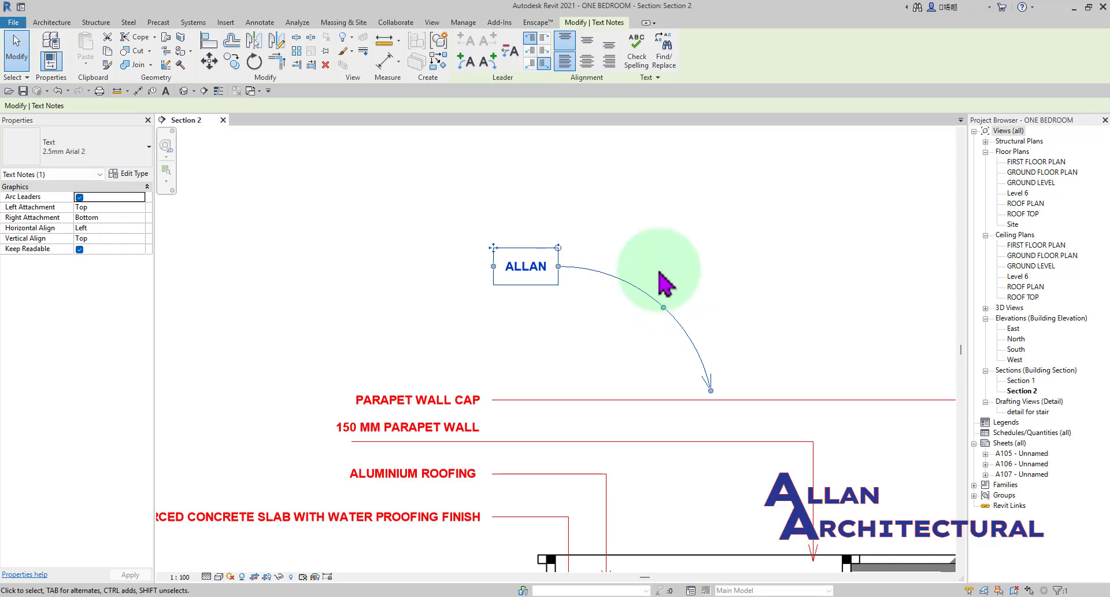
pyautogui.click(515, 54)
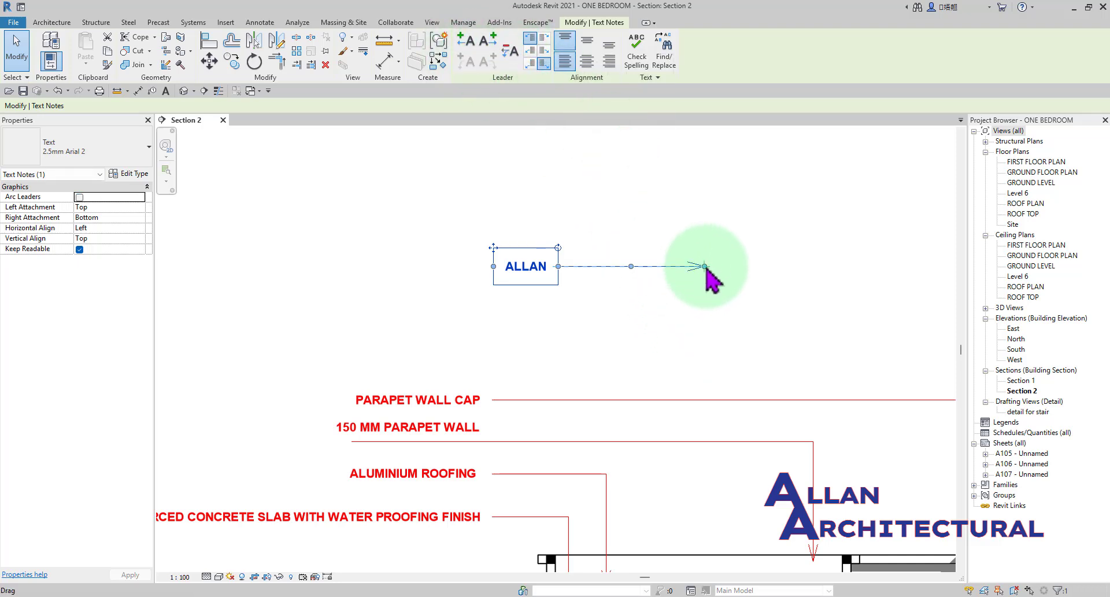
# Shape the note's right-side straight leader into a horizontal run with a right-angle elbow and an arrow pointing down.
pyautogui.moveTo(704, 266); pyautogui.dragTo(808, 348)
pyautogui.moveTo(684, 307); pyautogui.dragTo(808, 267)
pyautogui.scroll(-2, 768, 293)
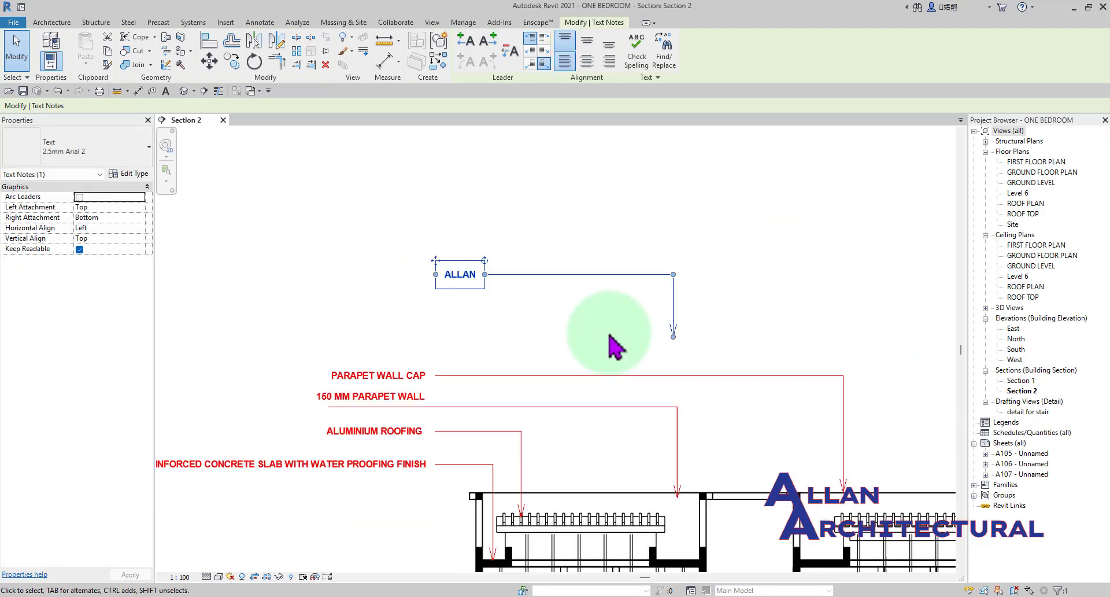
# Compare the note's elbowed leader with the leaders of the existing red roof and parapet notes.
pyautogui.scroll(-2, 613, 345)
pyautogui.scroll(-1, 584, 382)
pyautogui.moveTo(528, 402); pyautogui.dragTo(564, 509, button='middle')
pyautogui.scroll(2, 511, 230)
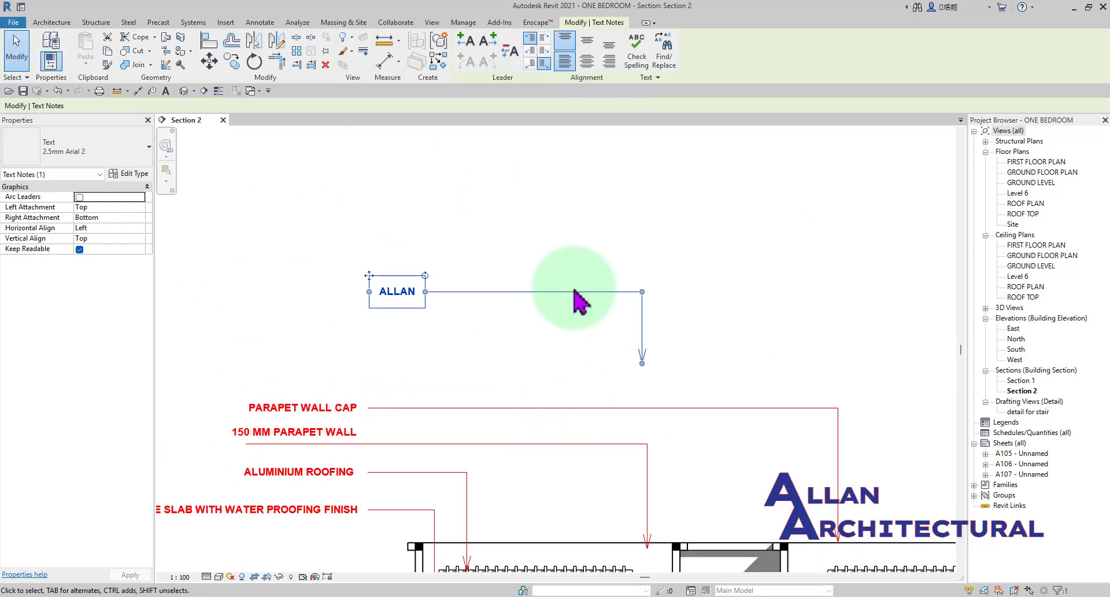
pyautogui.scroll(2, 644, 296)
pyautogui.scroll(-3, 633, 298)
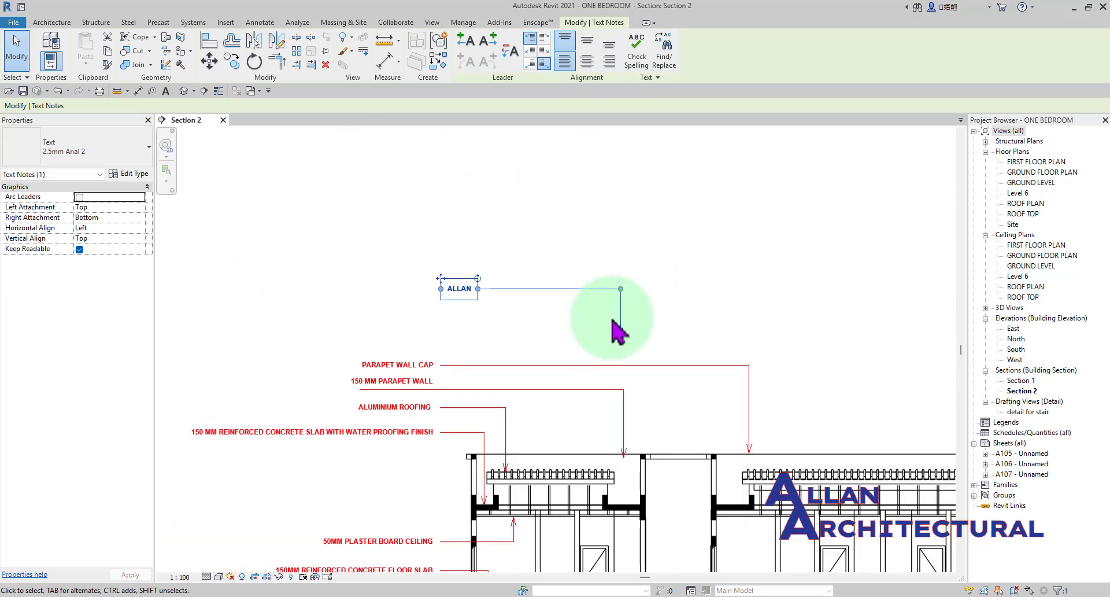
pyautogui.scroll(2, 624, 335)
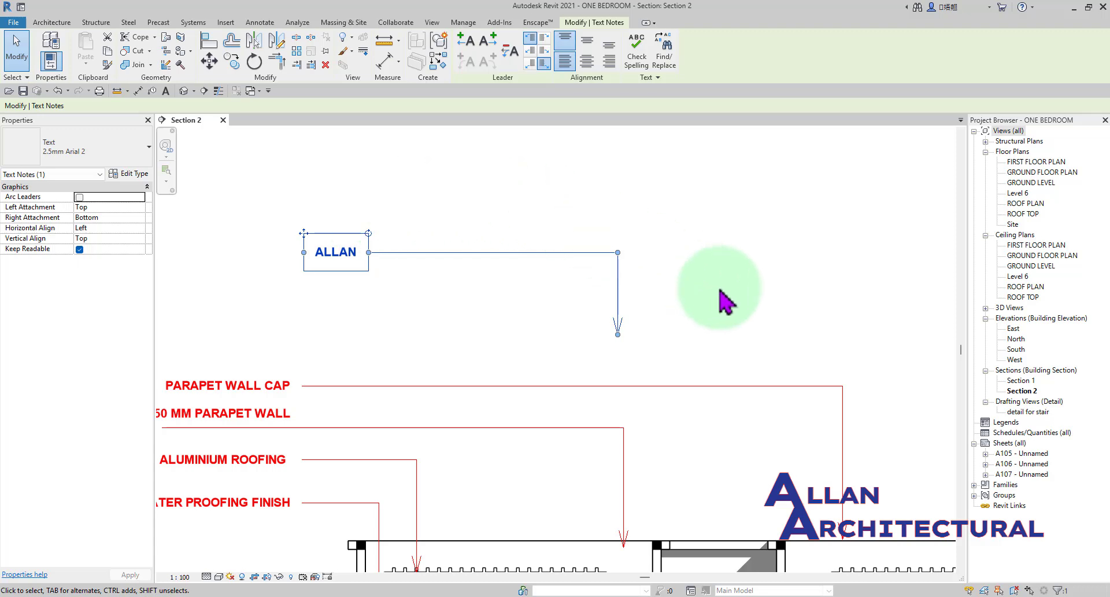
pyautogui.scroll(-1, 441, 232)
pyautogui.moveTo(414, 239); pyautogui.dragTo(469, 250, button='middle')
pyautogui.scroll(1, 569, 252)
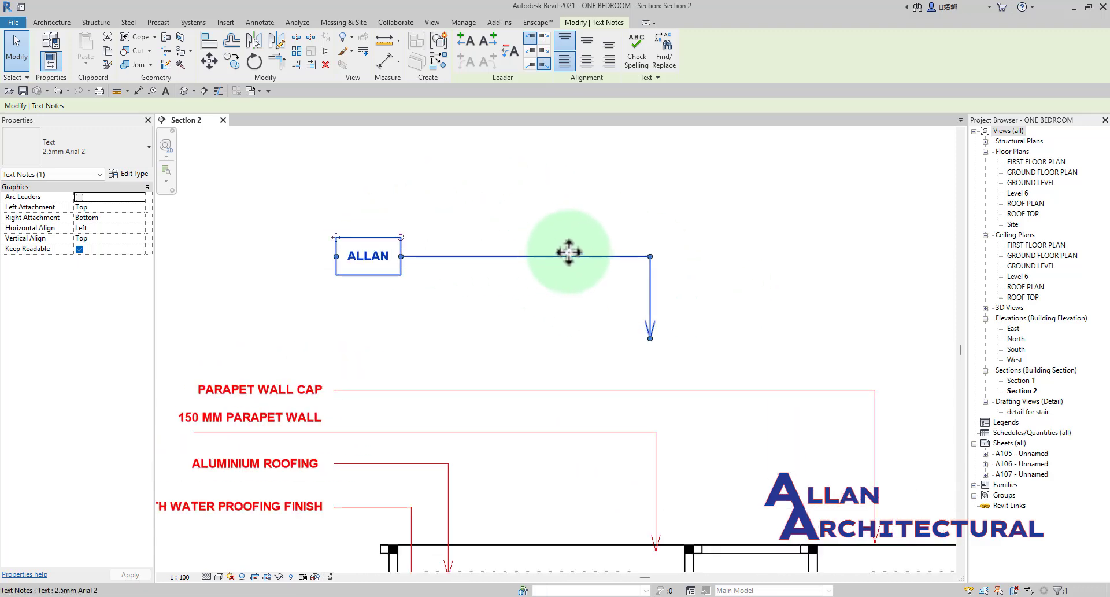
# Set the note's alignment to Center and Middle, with its left leader attachment at Top and right attachment at Bottom.
pyautogui.click(590, 62)
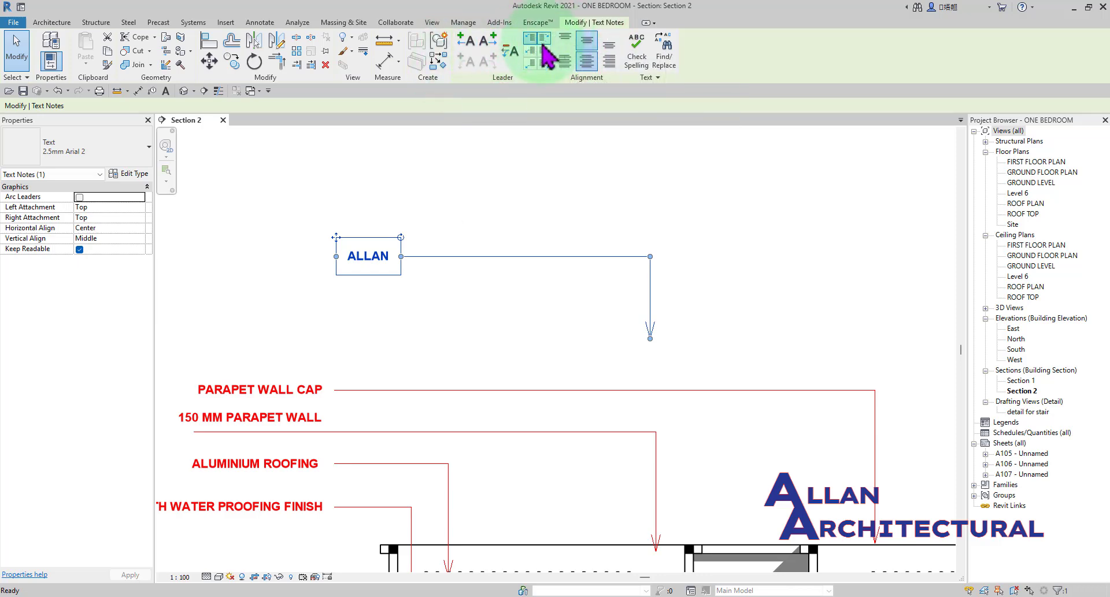
pyautogui.press('Escape')
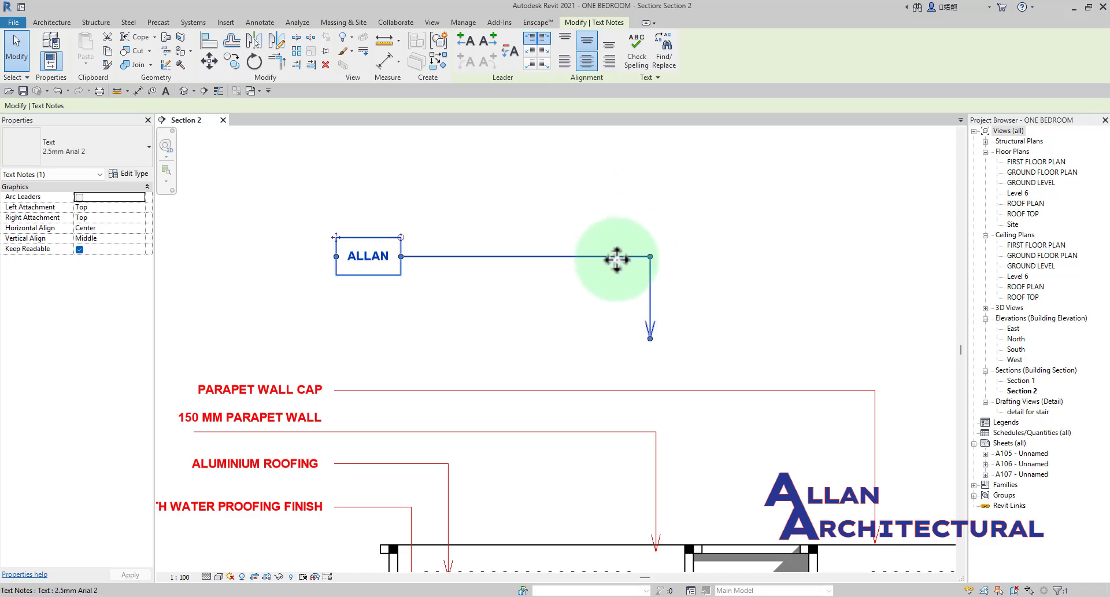
pyautogui.click(565, 261)
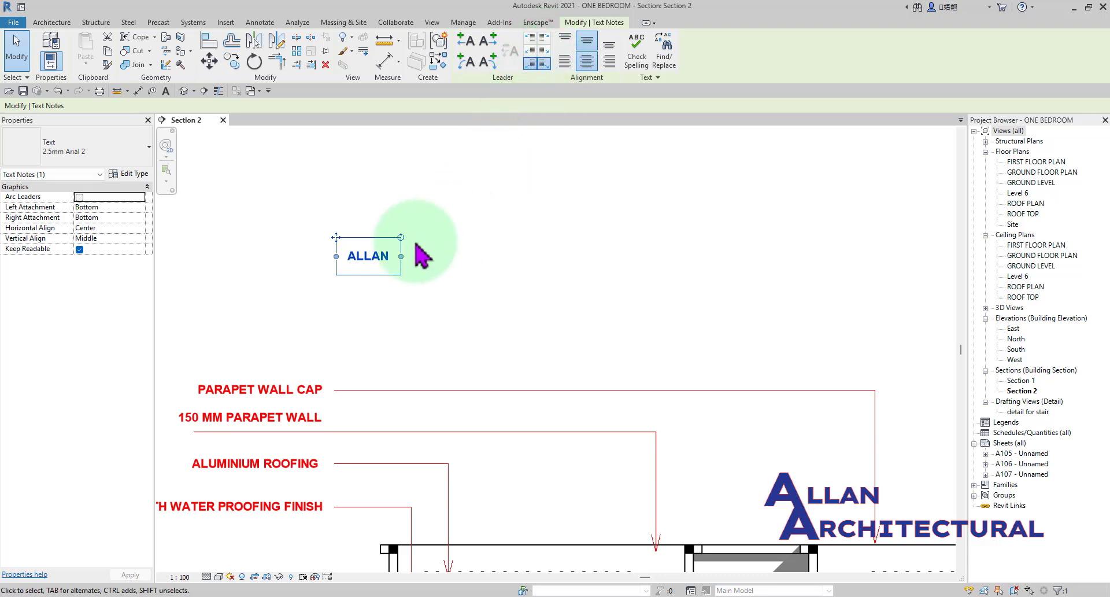
pyautogui.scroll(2, 380, 251)
pyautogui.scroll(-1, 343, 241)
pyautogui.moveTo(333, 227); pyautogui.dragTo(415, 226, button='middle')
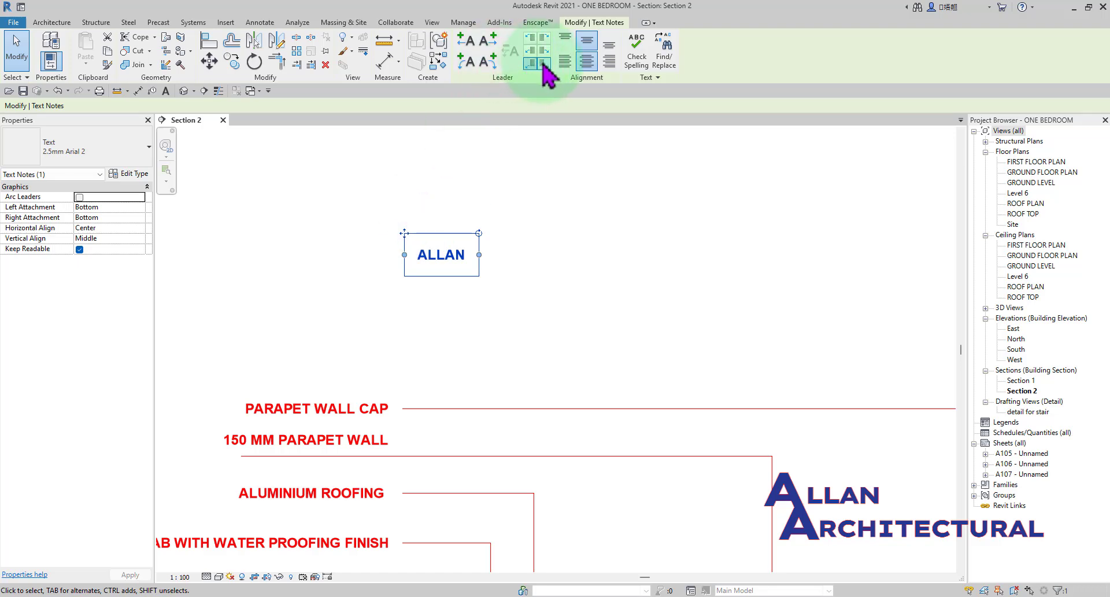
pyautogui.click(531, 39)
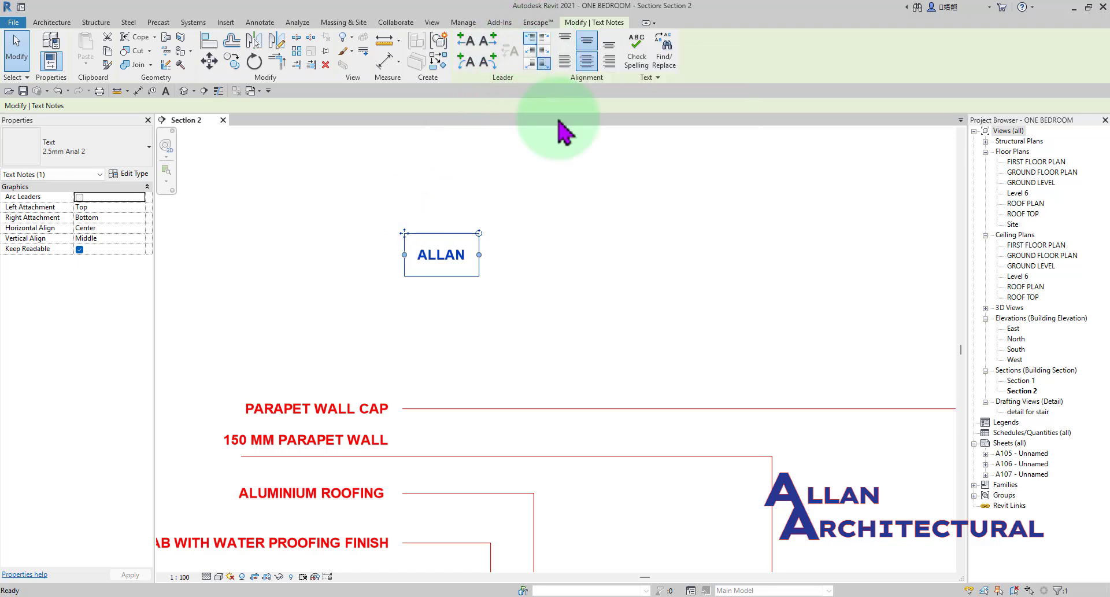
# Add a straight leader to the note's left side and bend it, with its arrow end lowered near the PARAPET WALL CAP text.
pyautogui.click(471, 46)
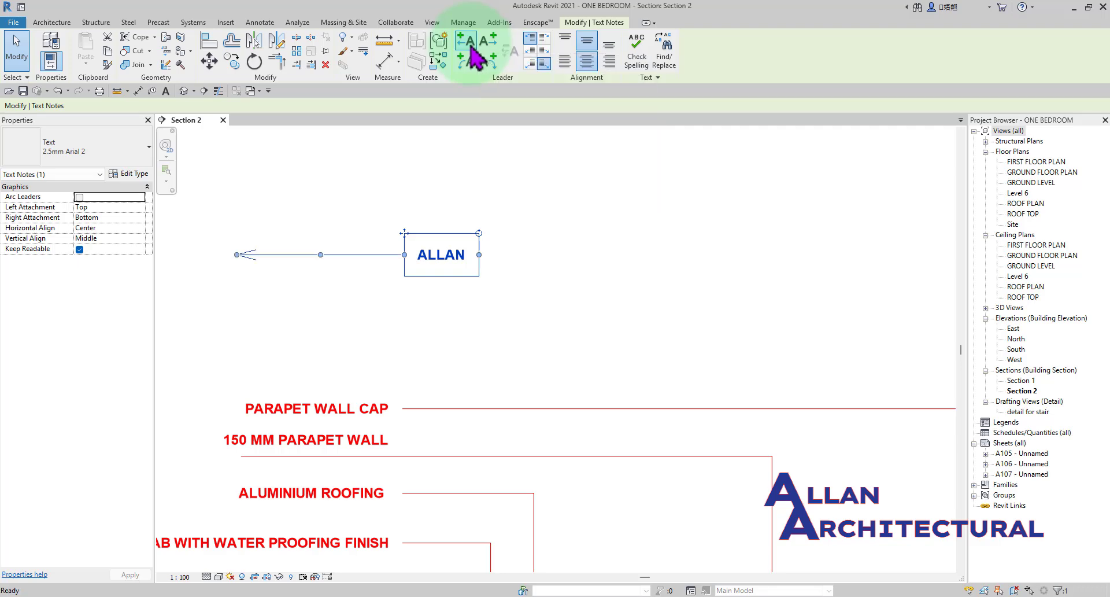
pyautogui.moveTo(237, 254); pyautogui.dragTo(226, 371)
pyautogui.moveTo(315, 312); pyautogui.dragTo(251, 190)
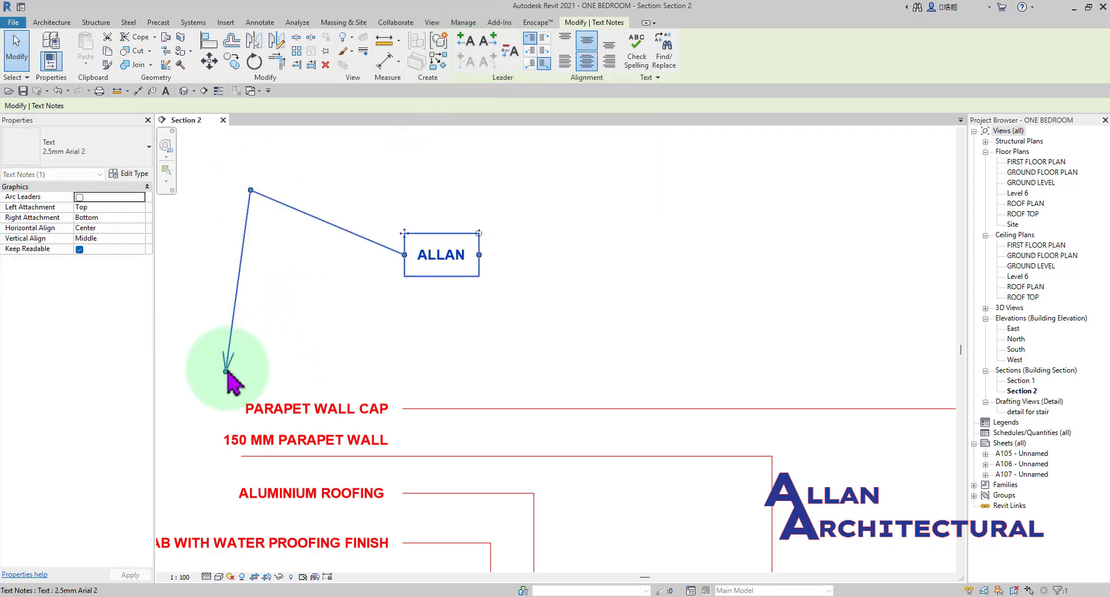
# Reposition the leader's arrow end and elbow to the right side of the note, with the arrow angled downward.
pyautogui.moveTo(227, 373); pyautogui.dragTo(713, 349)
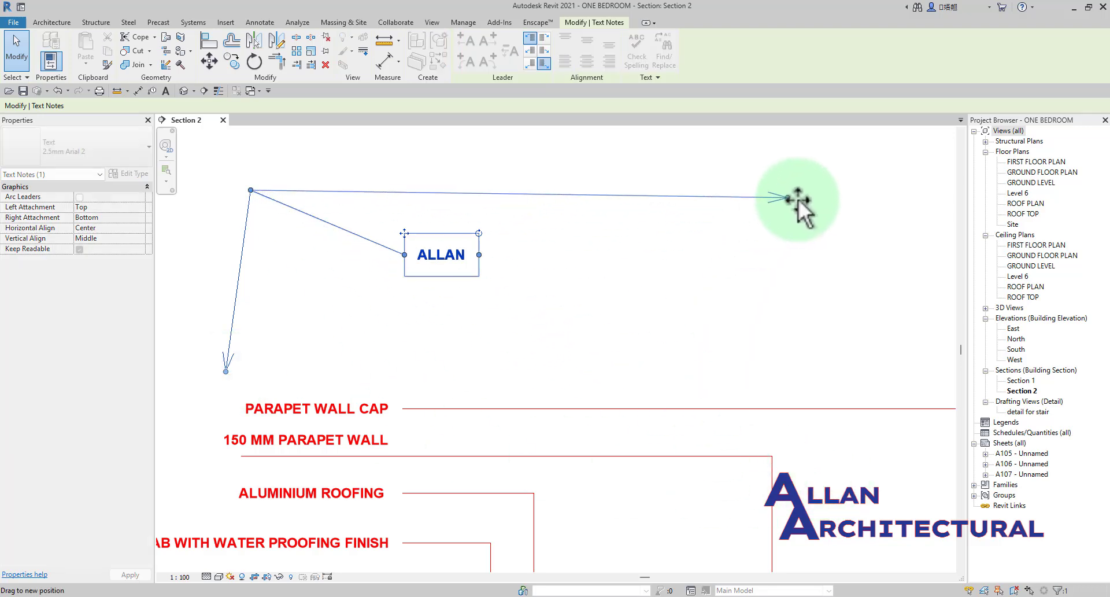
pyautogui.moveTo(796, 204); pyautogui.dragTo(796, 204)
pyautogui.moveTo(250, 190); pyautogui.dragTo(666, 268)
pyautogui.moveTo(805, 200); pyautogui.dragTo(806, 199)
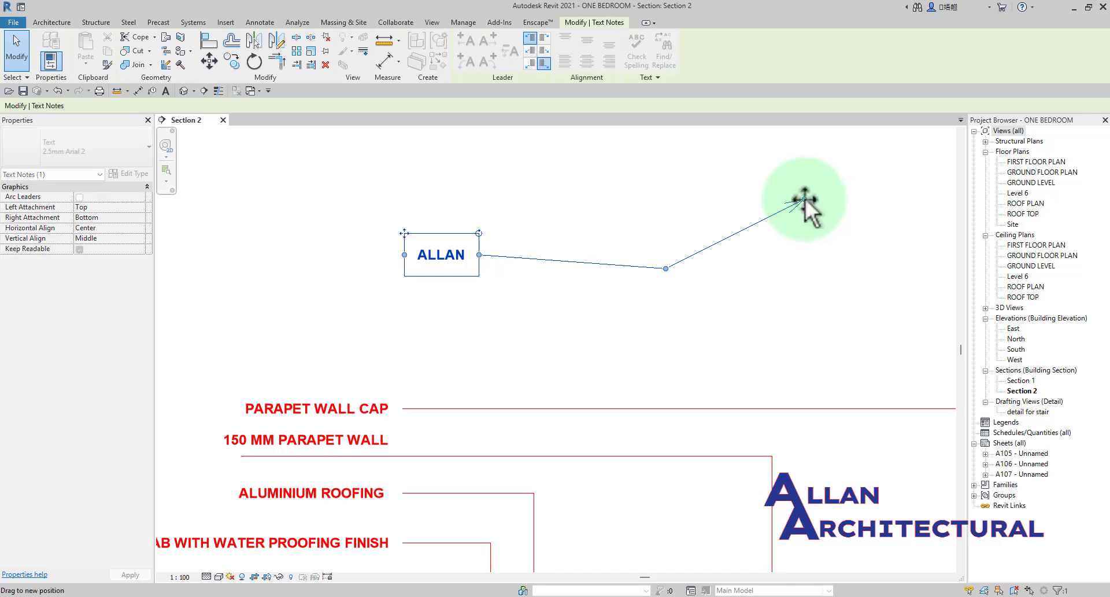
pyautogui.moveTo(841, 314); pyautogui.dragTo(813, 372)
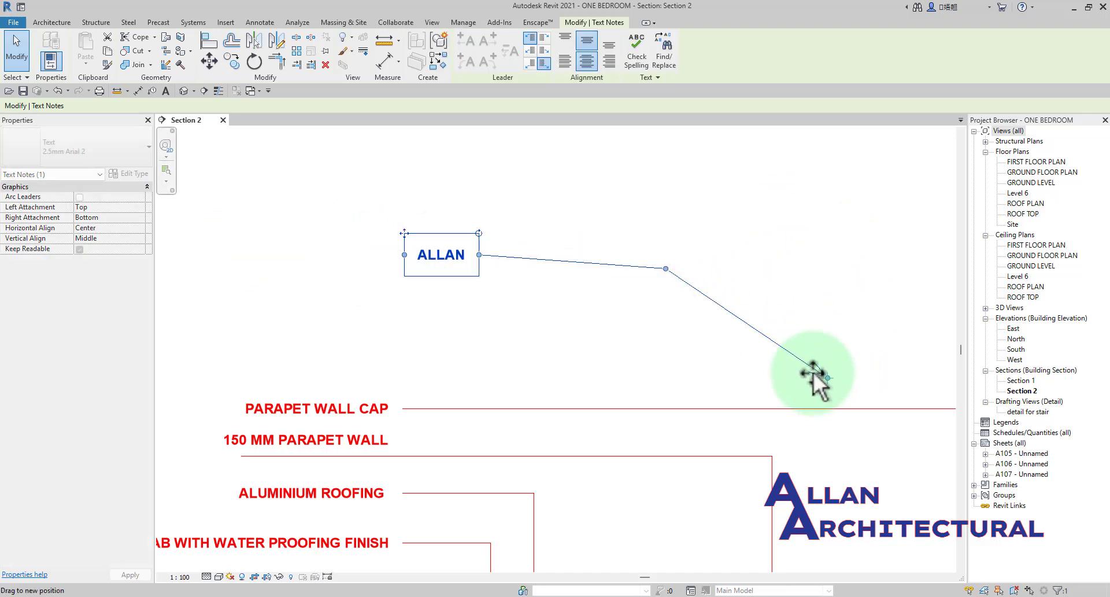
# Return the leader to the note's left side, with the elbow level with the text and the arrow sloping down and outward.
pyautogui.moveTo(477, 310); pyautogui.dragTo(244, 256)
pyautogui.moveTo(193, 335); pyautogui.dragTo(173, 363)
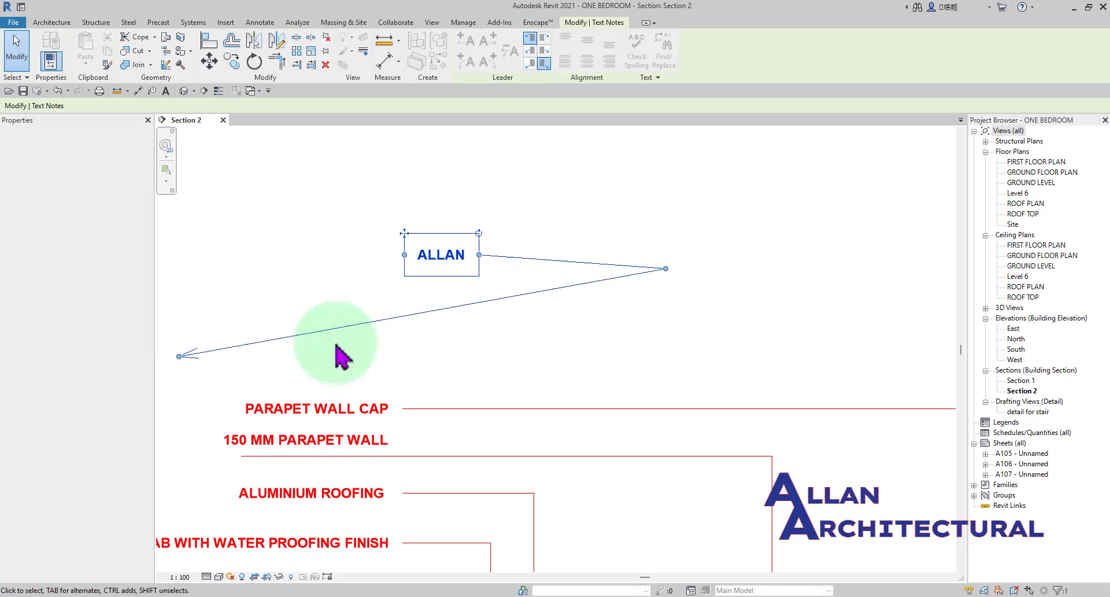
pyautogui.moveTo(666, 269); pyautogui.dragTo(382, 272)
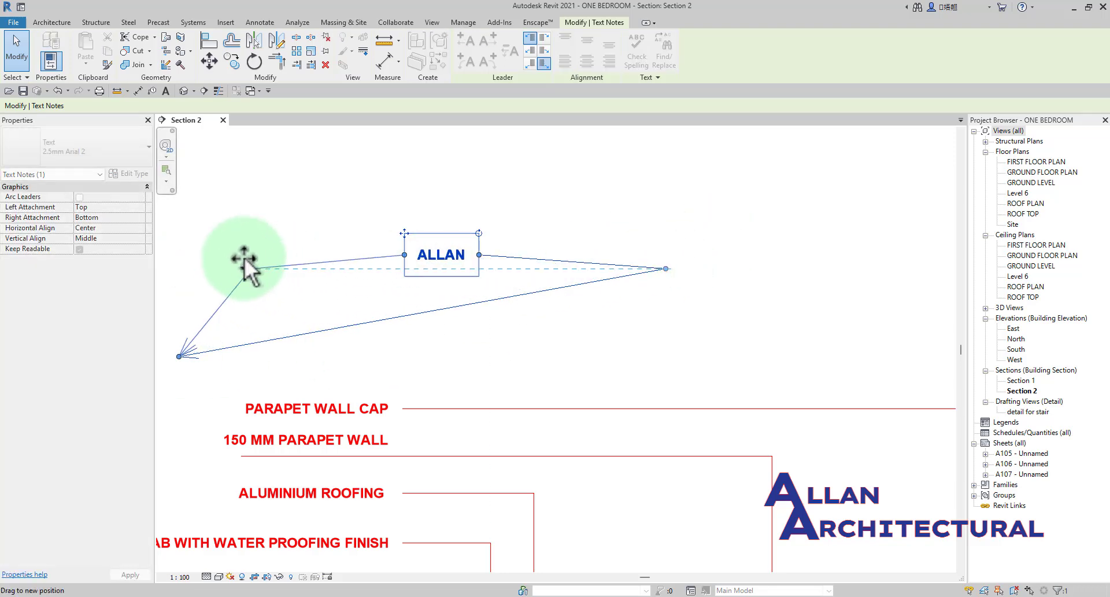
pyautogui.moveTo(244, 257); pyautogui.dragTo(241, 255)
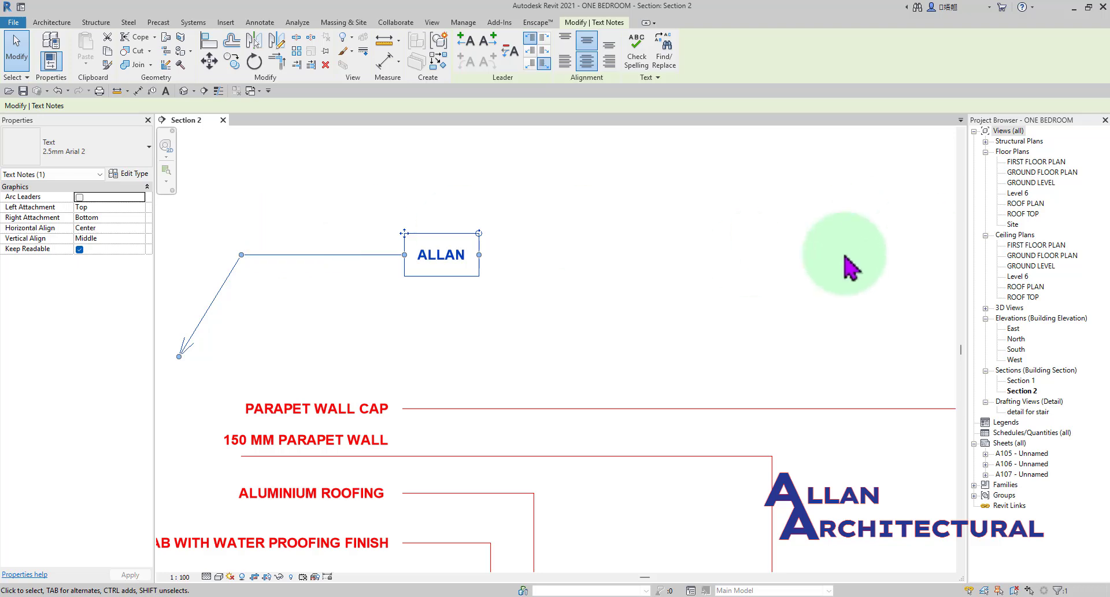
# Add a second straight leader running horizontally from the right side of the note.
pyautogui.click(491, 43)
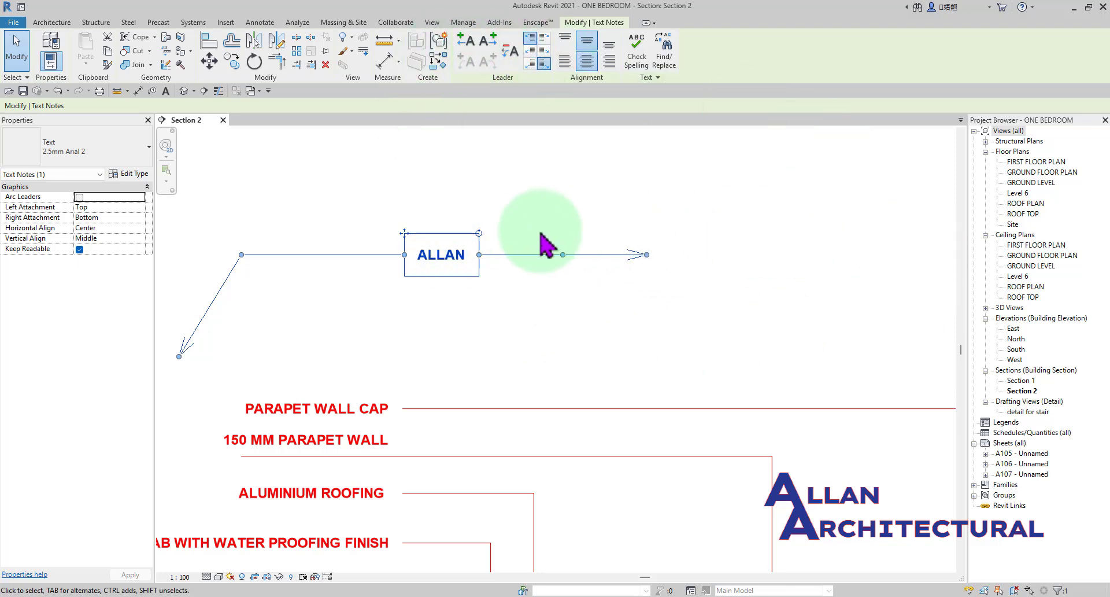
pyautogui.scroll(-2, 485, 254)
pyautogui.moveTo(484, 253); pyautogui.dragTo(639, 254, button='middle')
pyautogui.scroll(1, 517, 223)
pyautogui.scroll(2, 601, 238)
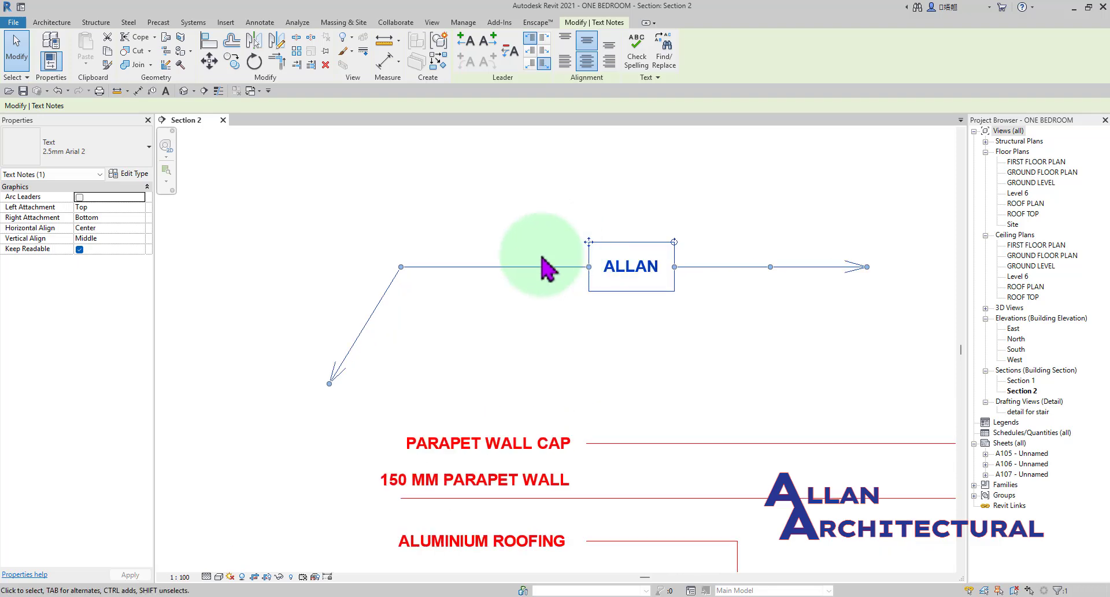
# Change the text font of the 2.5mm Arial 2 text type to Century Gothic in its type properties.
pyautogui.scroll(-3, 524, 255)
pyautogui.moveTo(652, 298); pyautogui.dragTo(583, 304, button='middle')
pyautogui.click(137, 177)
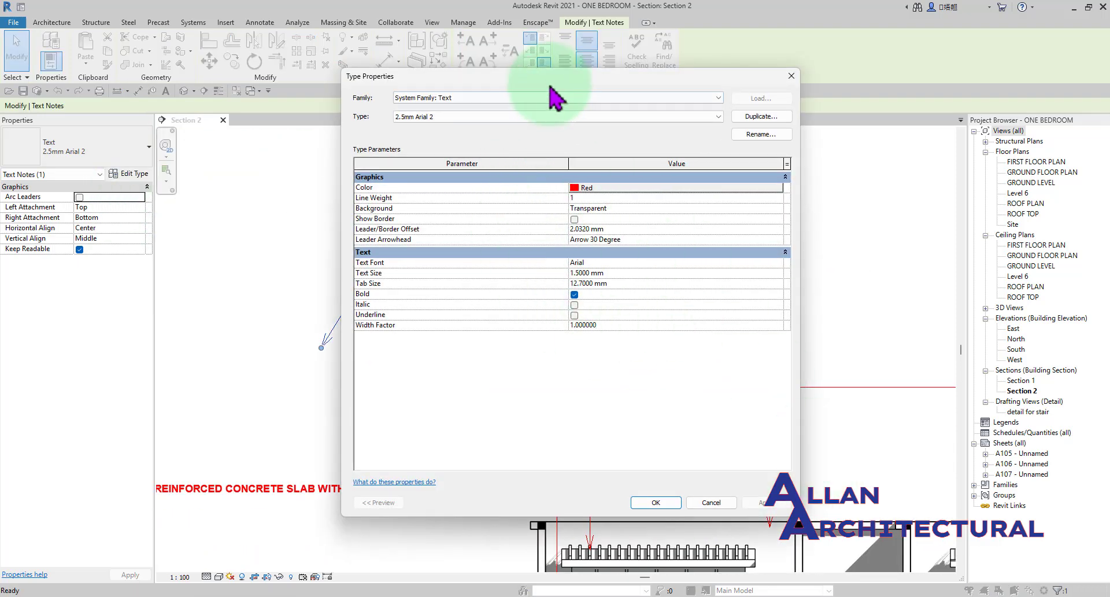
pyautogui.moveTo(552, 82); pyautogui.dragTo(535, 70)
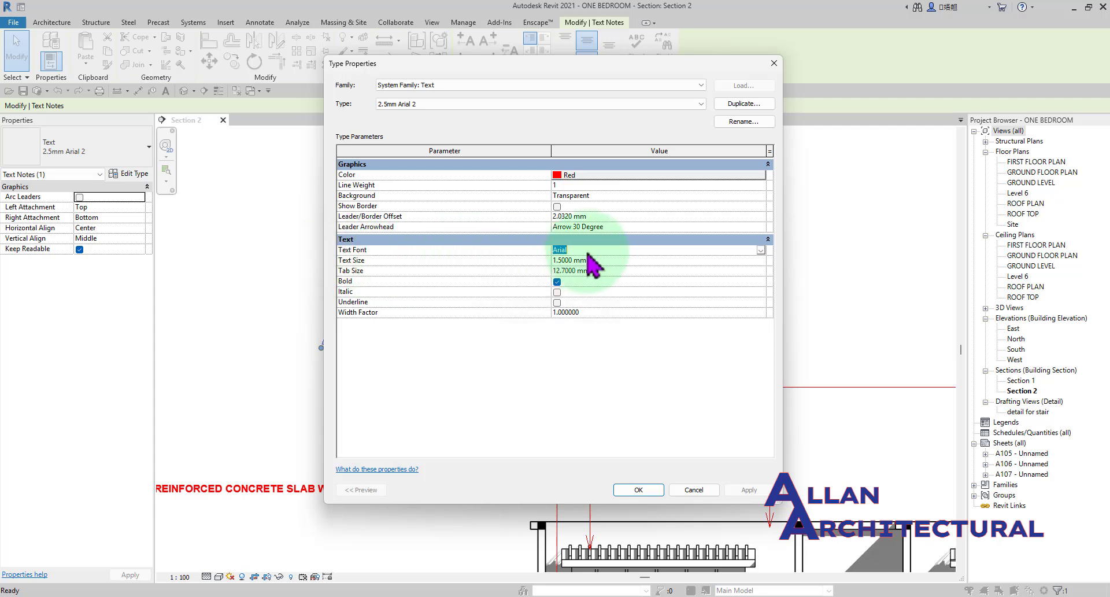
pyautogui.write('entury')
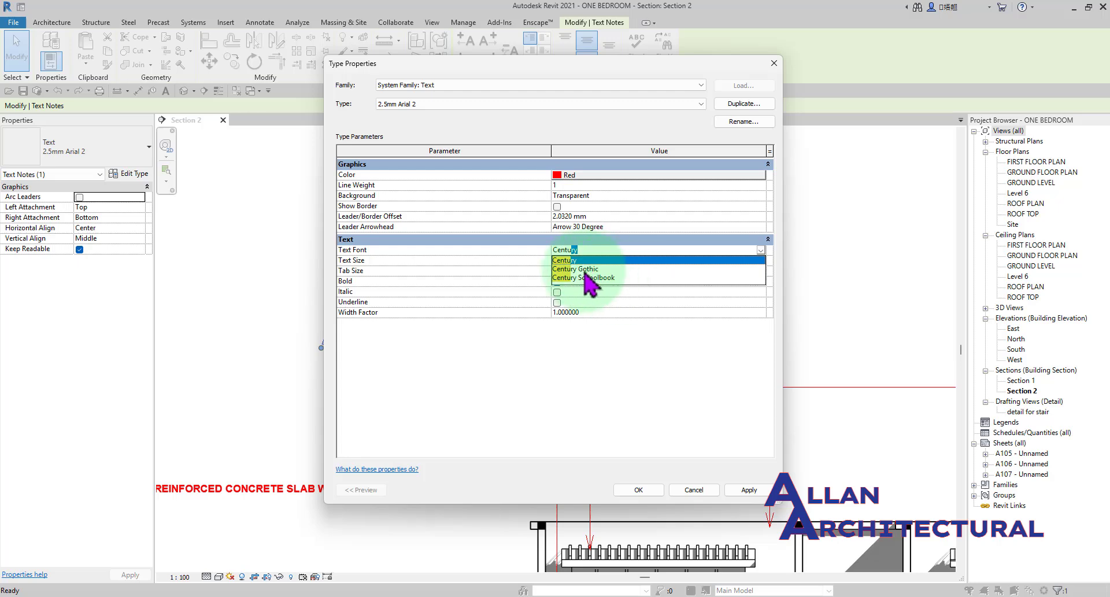
pyautogui.click(586, 269)
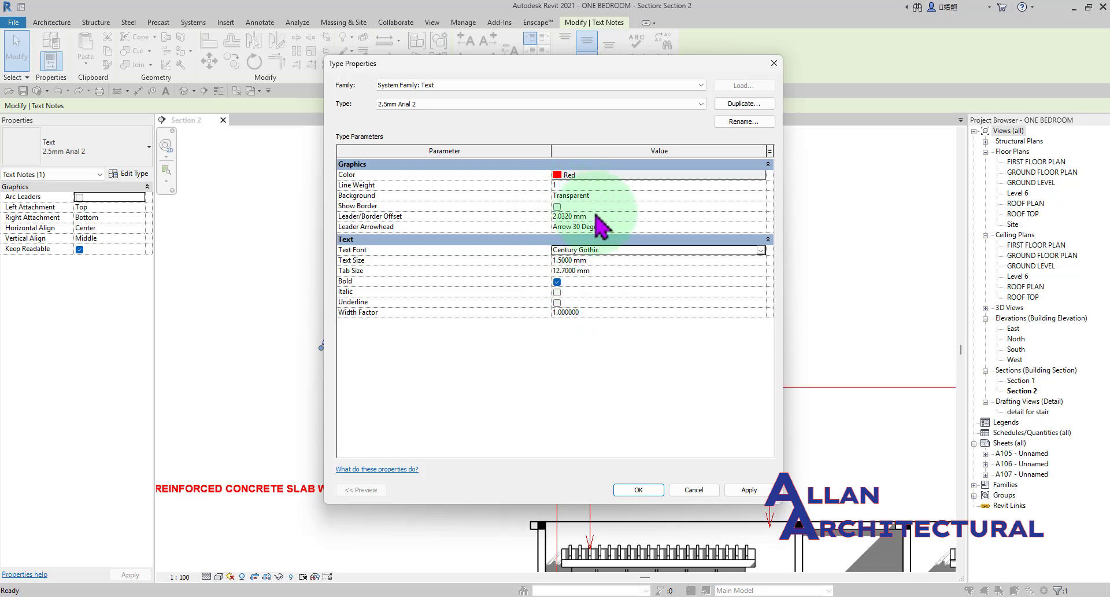
# Apply the Century Gothic font with Bold enabled to the 2.5mm Arial 2 text type.
pyautogui.click(639, 490)
pyautogui.scroll(3, 532, 261)
pyautogui.press('Escape')
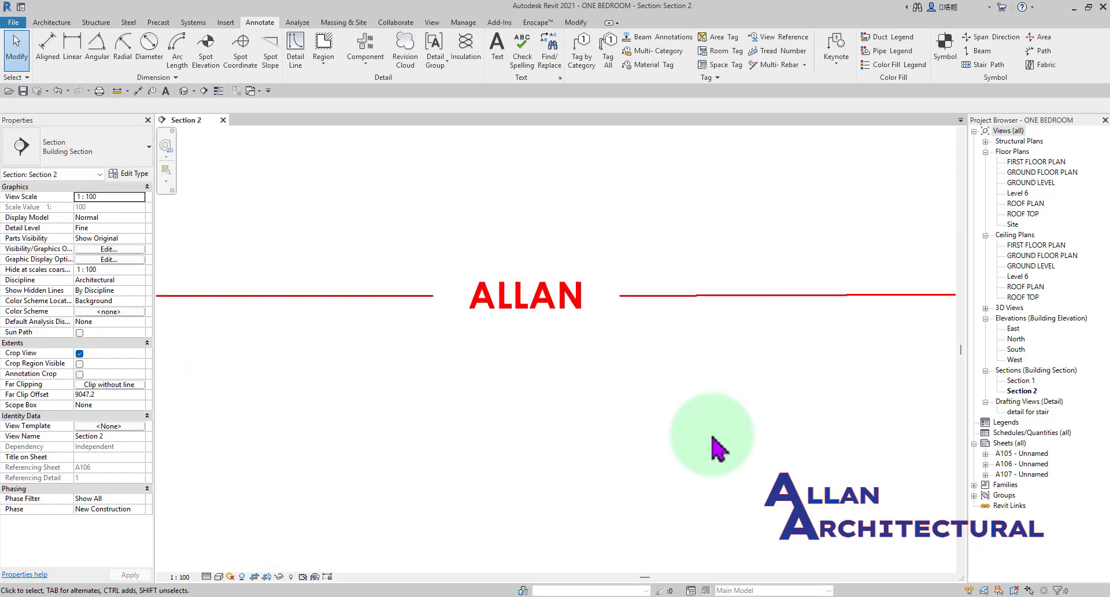
# Turn off Bold in the type properties of the 2.5mm Arial 2 text type.
pyautogui.click(475, 286)
pyautogui.click(136, 177)
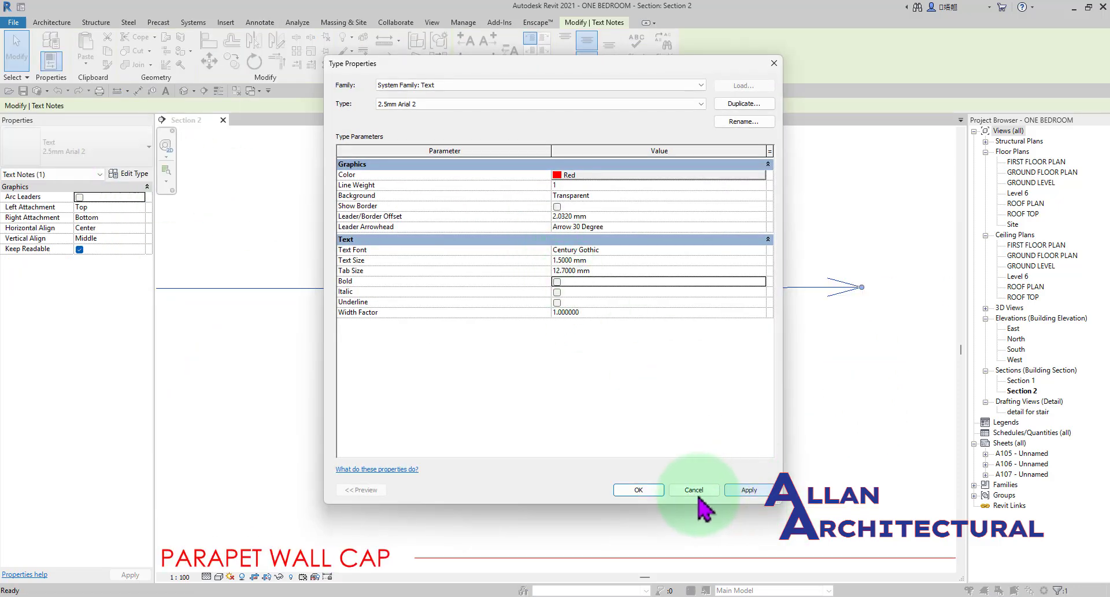
pyautogui.click(638, 490)
pyautogui.click(581, 256)
pyautogui.scroll(-5, 787, 329)
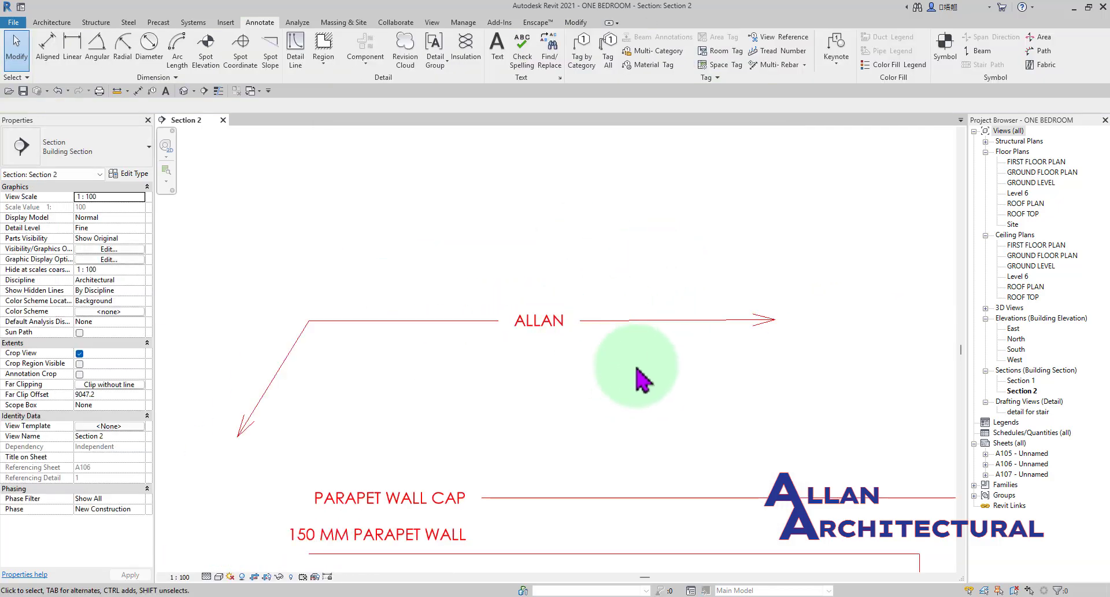
# Review the Background options of the 2.5mm Arial 2 text type and keep Transparent.
pyautogui.scroll(3, 513, 315)
pyautogui.click(495, 311)
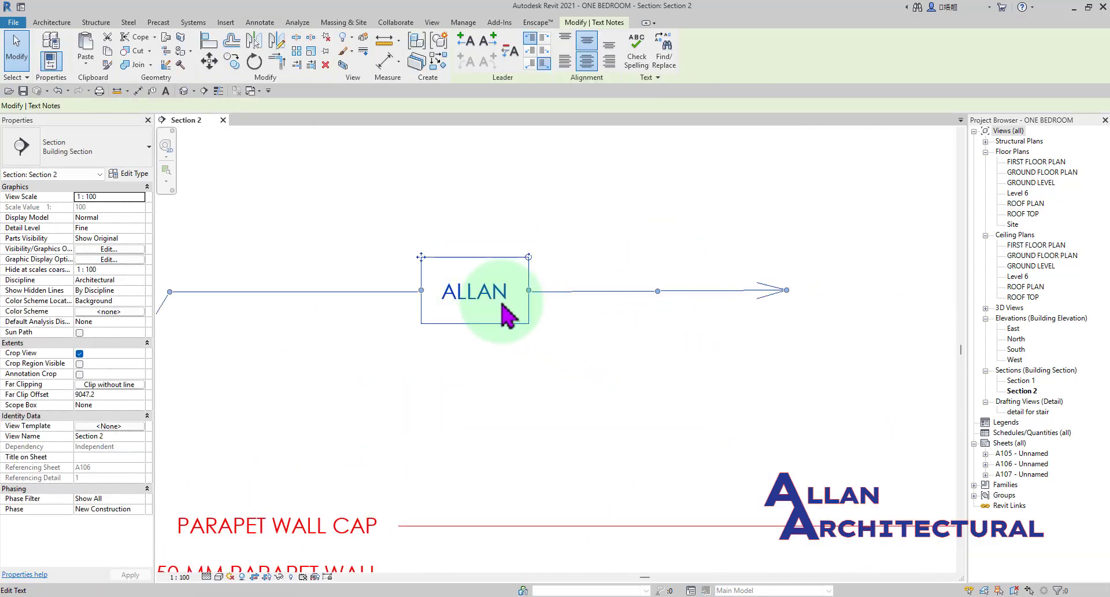
pyautogui.click(137, 173)
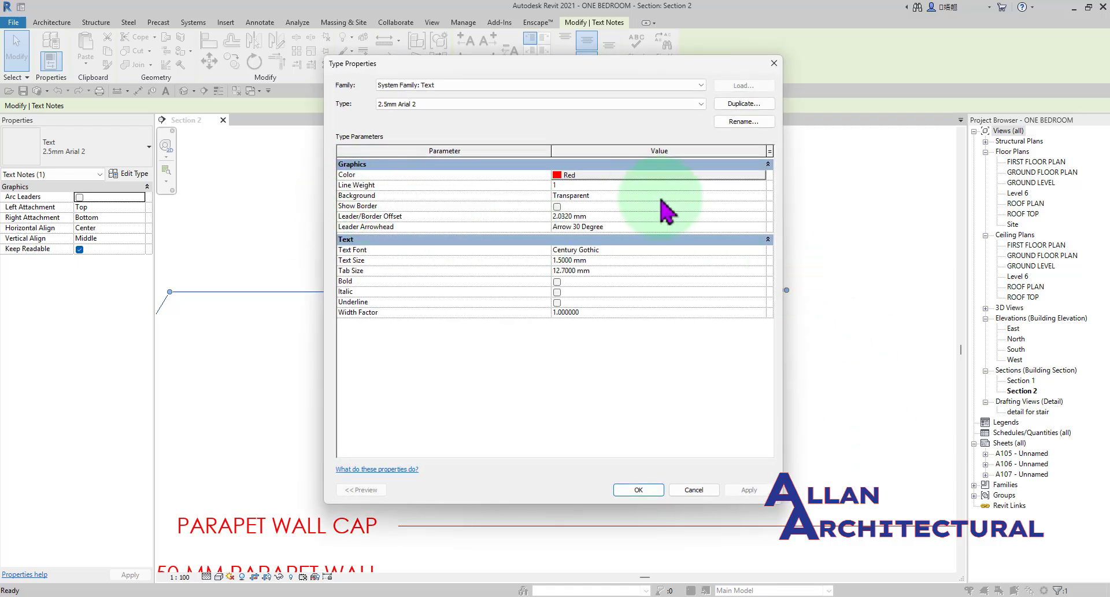
pyautogui.click(761, 196)
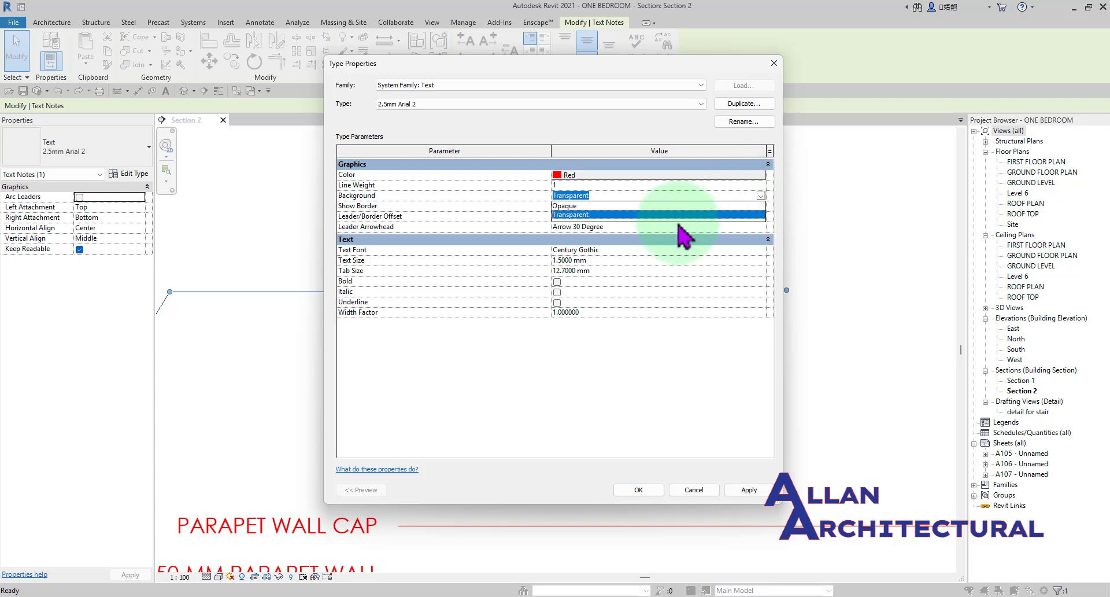
pyautogui.click(579, 215)
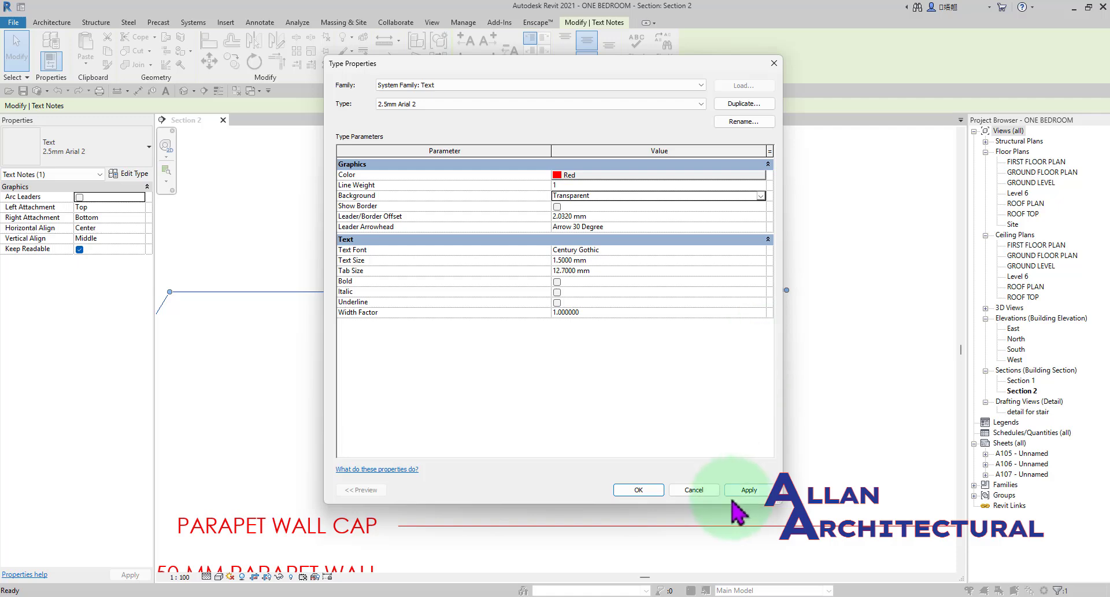
pyautogui.click(639, 487)
pyautogui.scroll(-2, 538, 356)
pyautogui.click(535, 383)
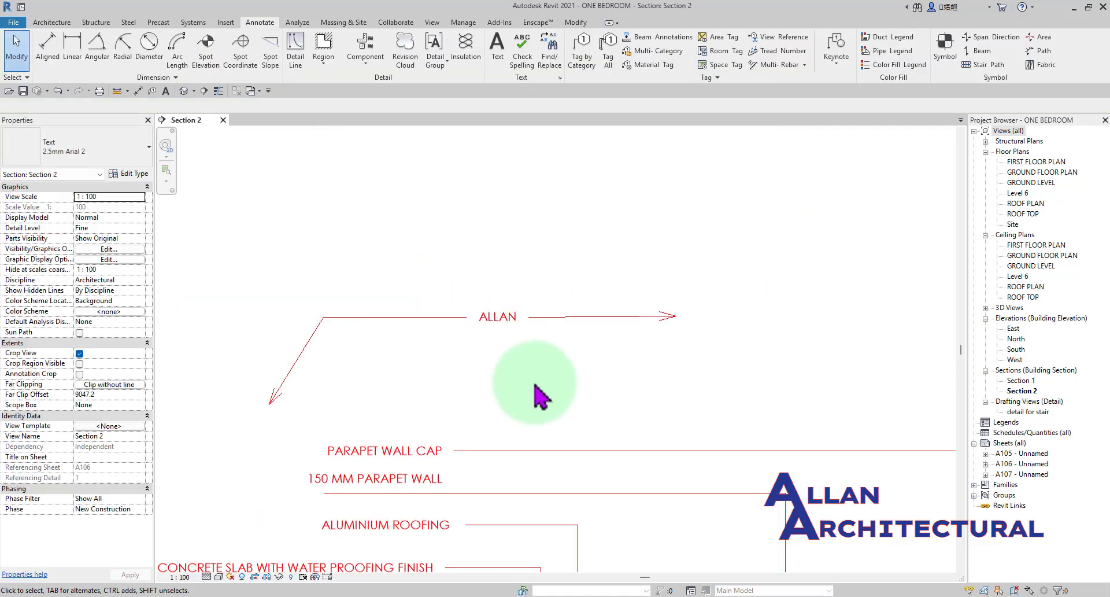
# Move the two-leader text note from above the section onto the left aluminium roofing.
pyautogui.click(506, 305)
pyautogui.moveTo(590, 433); pyautogui.dragTo(477, 324, button='middle')
pyautogui.scroll(-3, 393, 211)
pyautogui.doubleClick(393, 212)
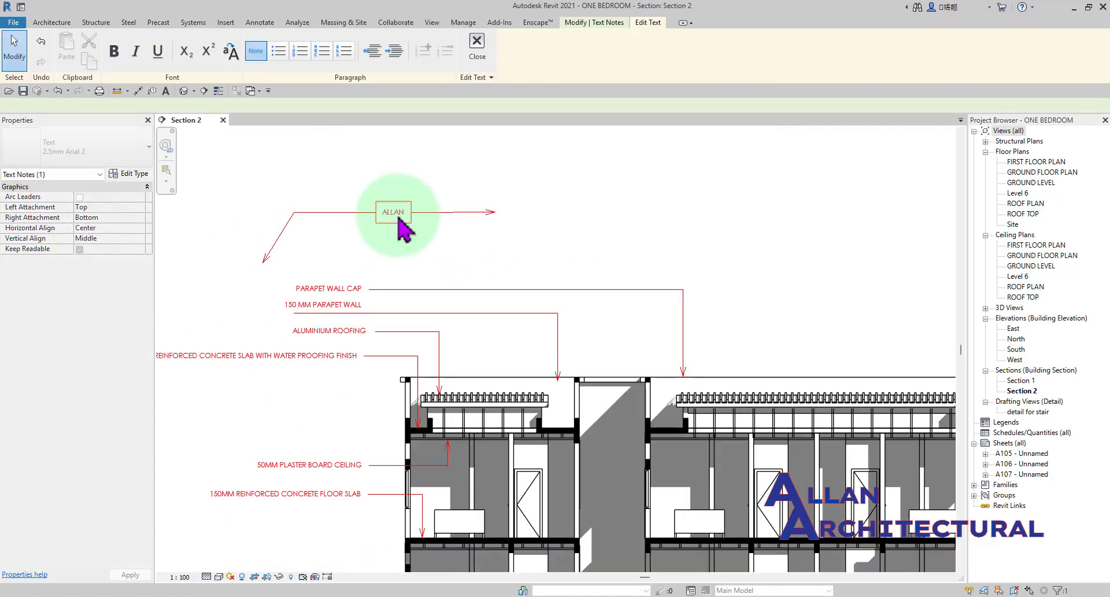
pyautogui.click(433, 223)
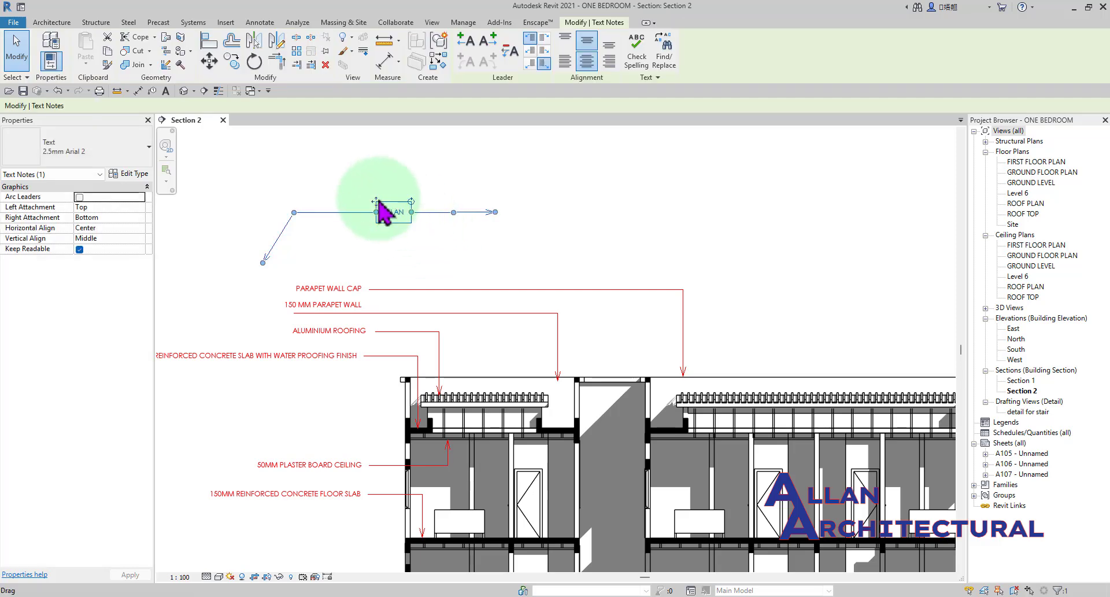
pyautogui.moveTo(380, 202); pyautogui.dragTo(527, 415)
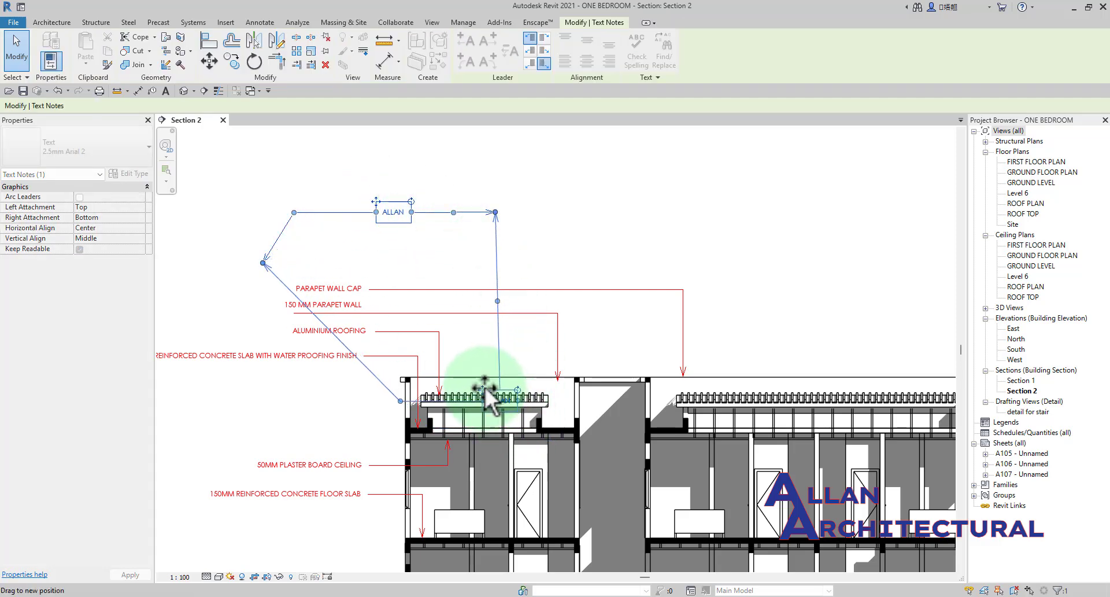
pyautogui.moveTo(484, 387); pyautogui.dragTo(482, 387)
pyautogui.scroll(3, 486, 390)
pyautogui.click(597, 297)
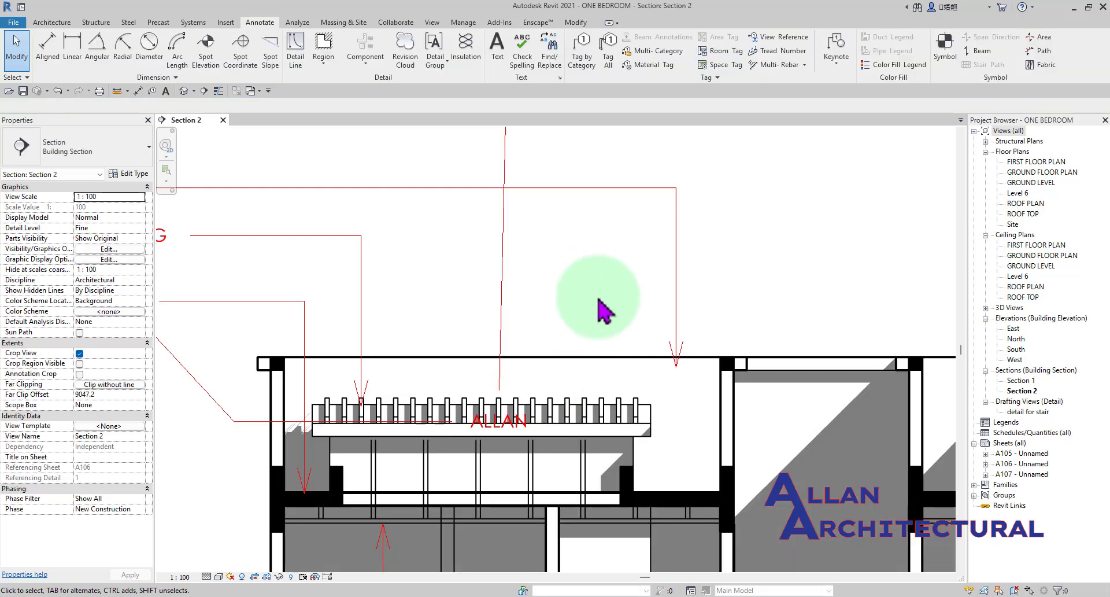
# Examine the transparent background of the text note against the roofing lines behind it.
pyautogui.scroll(-2, 601, 312)
pyautogui.scroll(4, 604, 393)
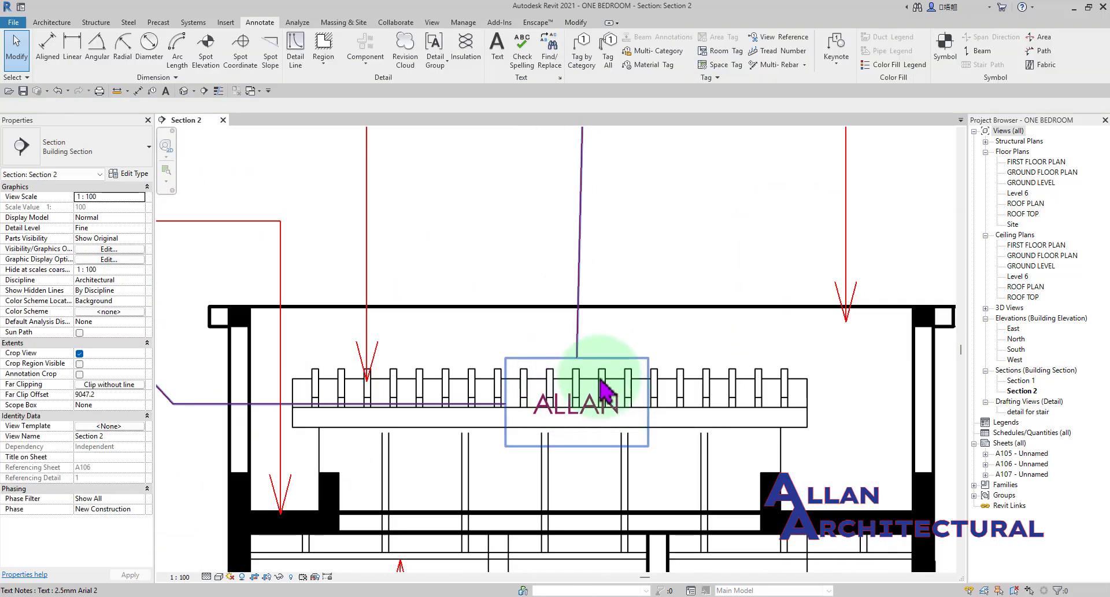
pyautogui.moveTo(626, 465); pyautogui.dragTo(587, 455, button='middle')
pyautogui.scroll(2, 517, 419)
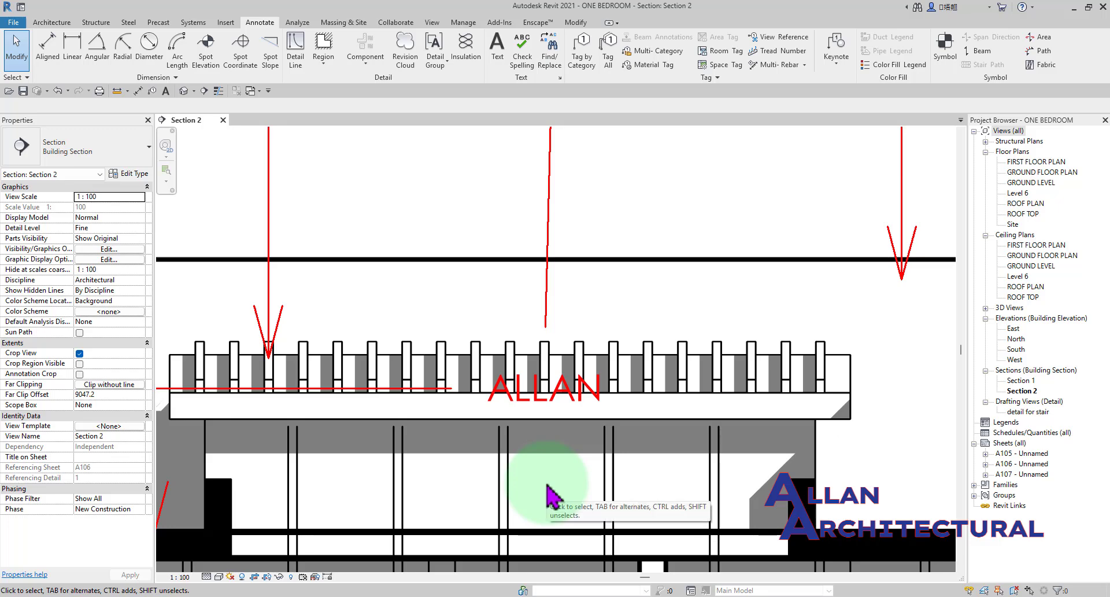
pyautogui.scroll(-2, 373, 454)
pyautogui.scroll(2, 519, 386)
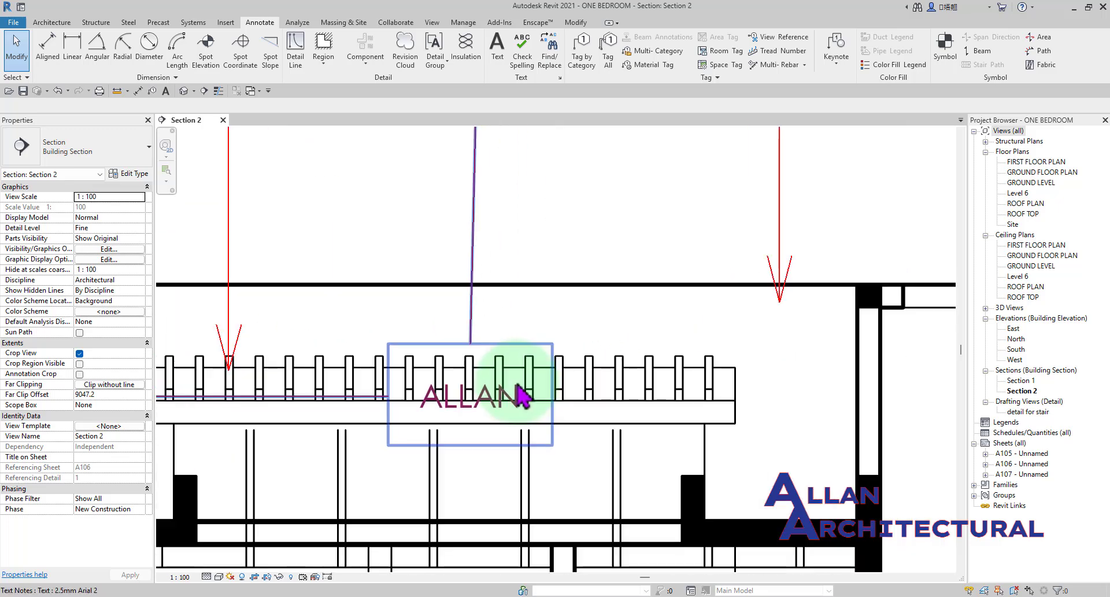
pyautogui.scroll(4, 514, 386)
pyautogui.scroll(-5, 468, 374)
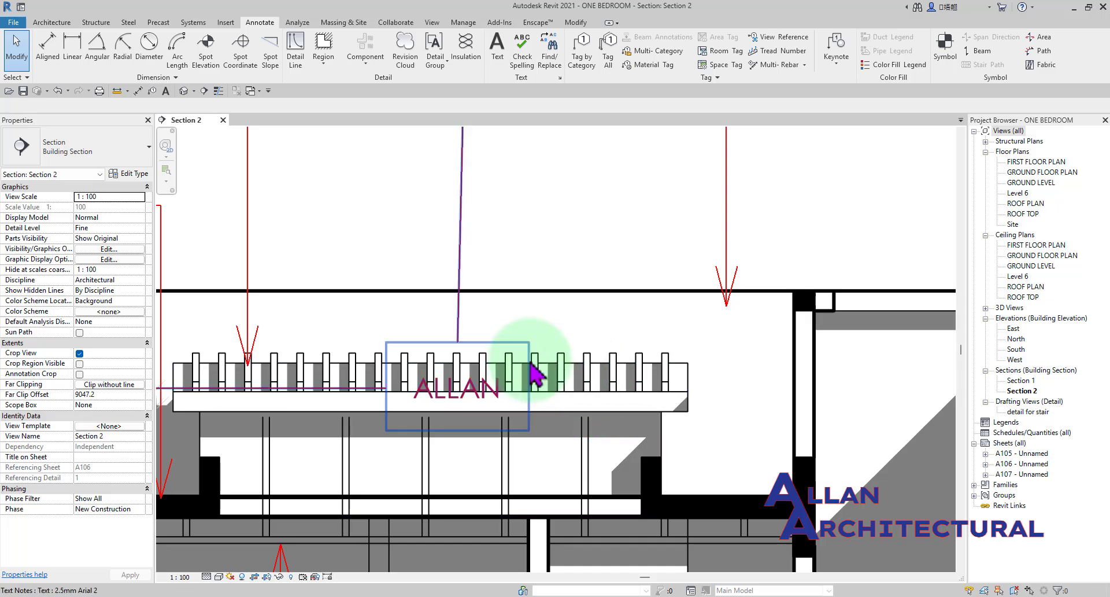
pyautogui.scroll(-5, 497, 375)
pyautogui.scroll(3, 509, 370)
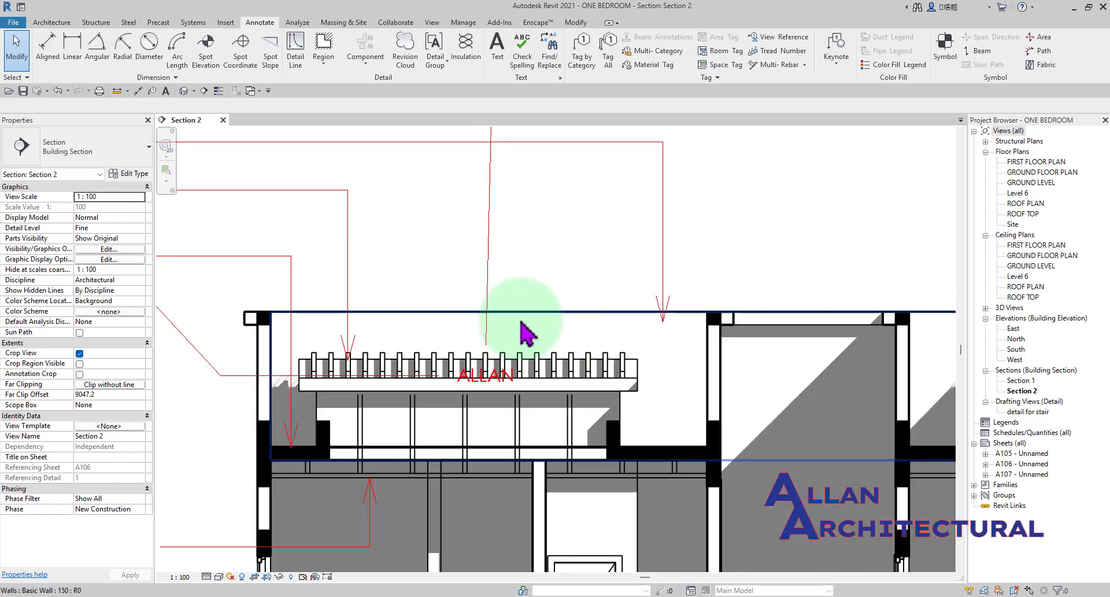
pyautogui.scroll(-3, 523, 332)
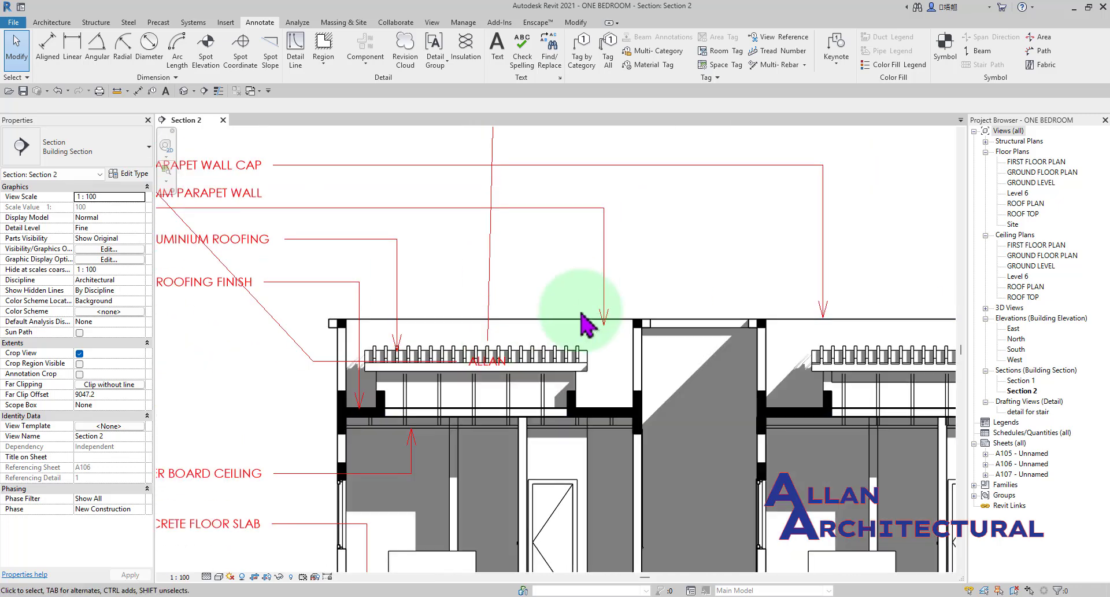
pyautogui.scroll(1, 496, 376)
pyautogui.scroll(-3, 495, 375)
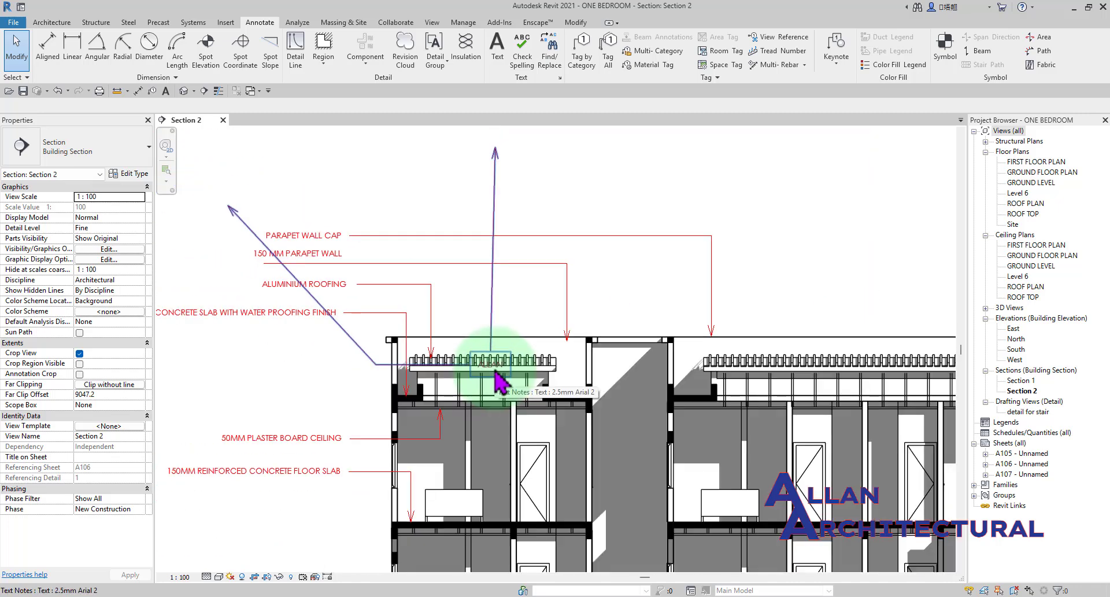
pyautogui.scroll(4, 496, 376)
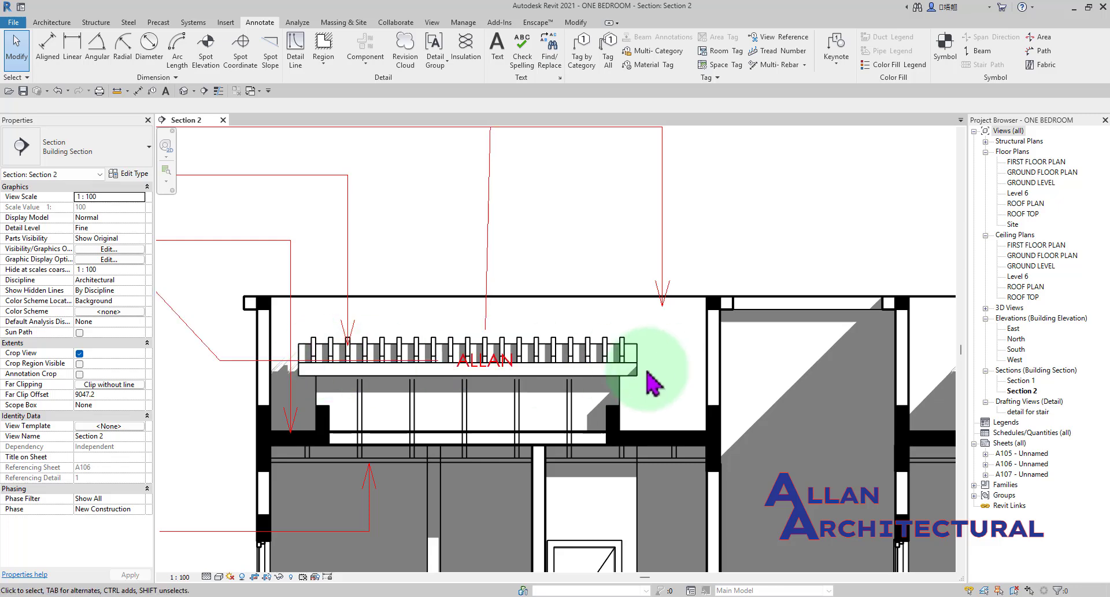
# Set the Background of the 2.5mm Arial 2 text type to Opaque.
pyautogui.click(503, 399)
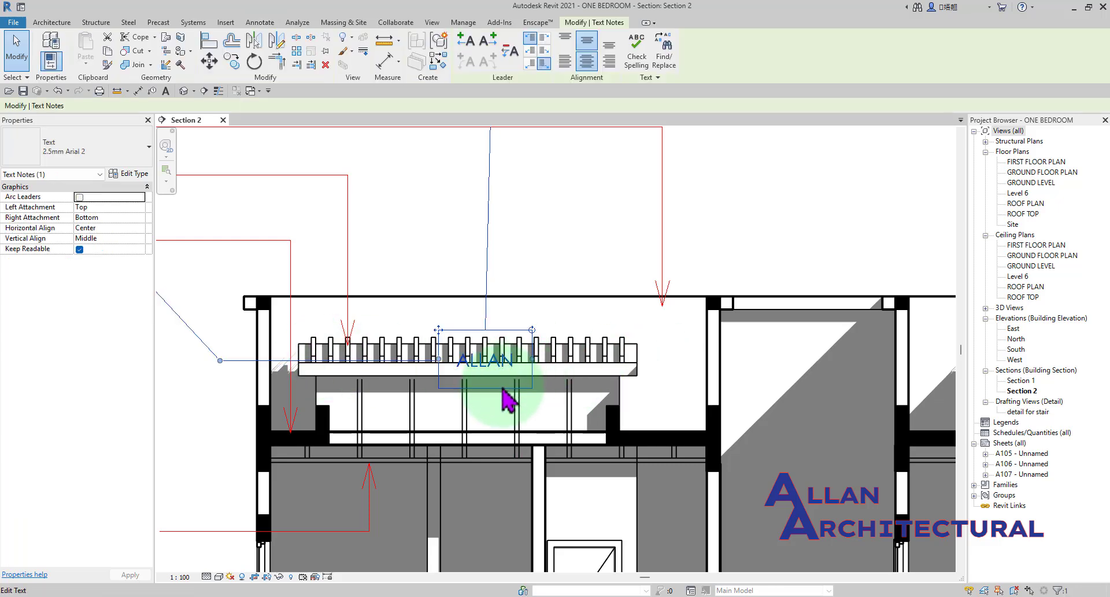
pyautogui.click(142, 172)
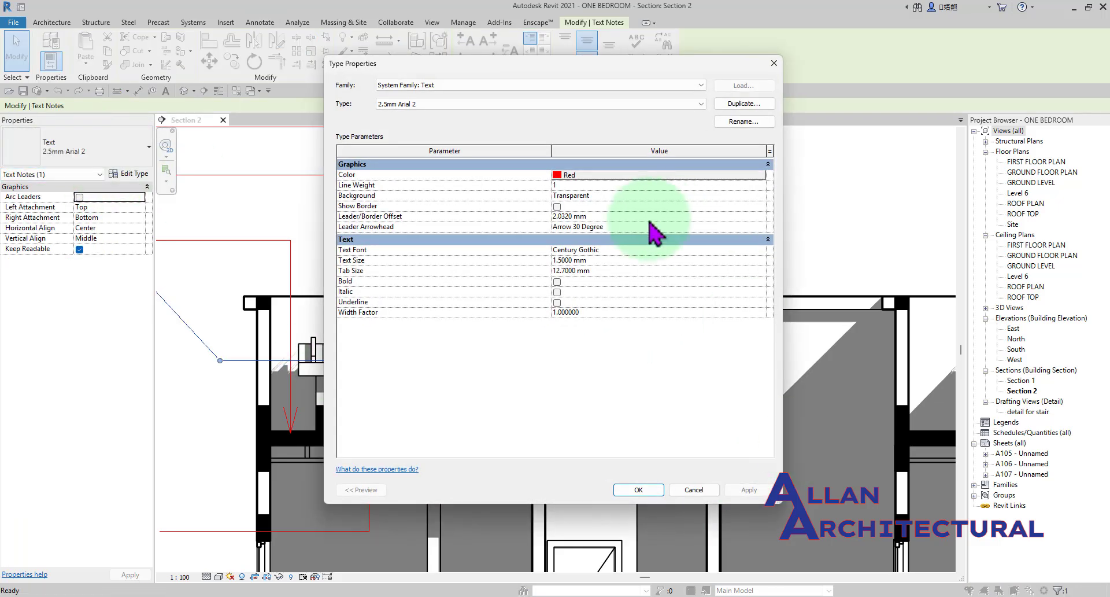
pyautogui.click(720, 197)
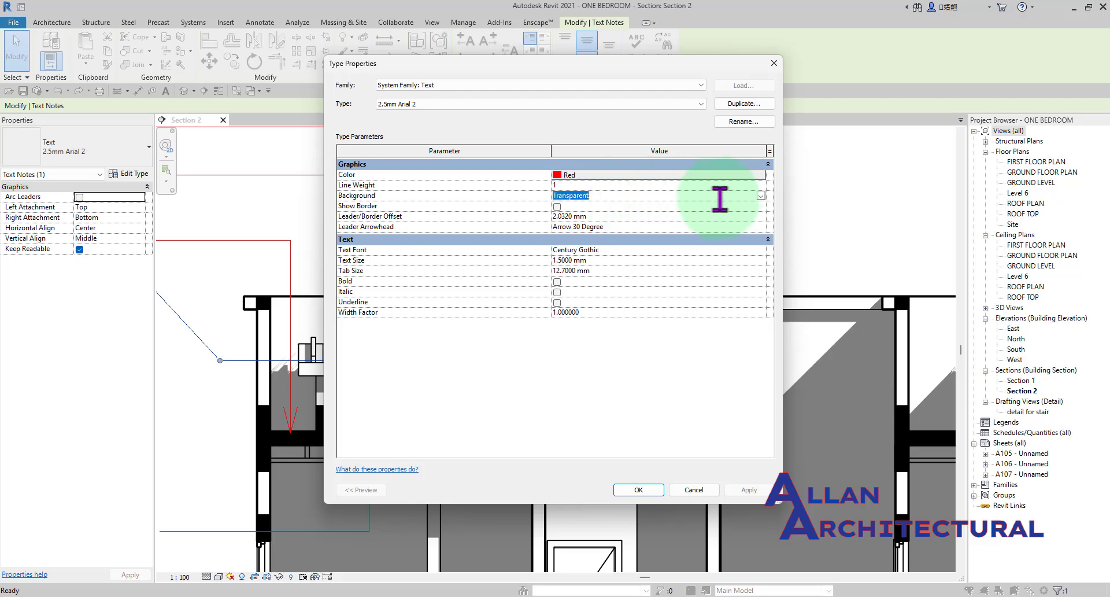
pyautogui.click(761, 196)
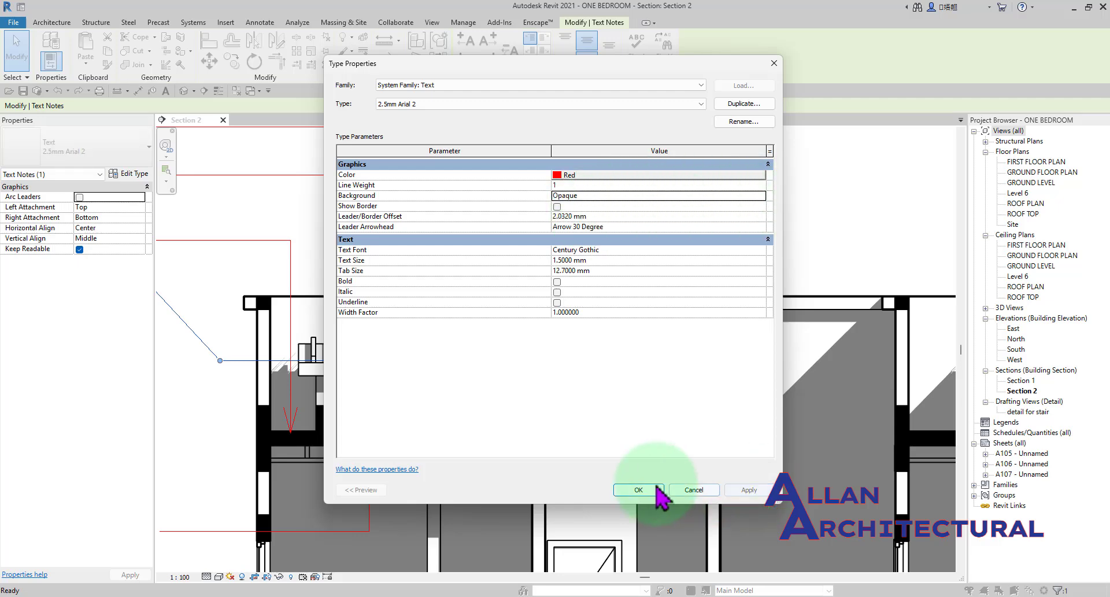
pyautogui.click(639, 489)
pyautogui.click(630, 243)
# Examine how the opaque text note displays over the roofing lines.
pyautogui.scroll(-4, 518, 351)
pyautogui.moveTo(510, 355); pyautogui.dragTo(559, 354, button='middle')
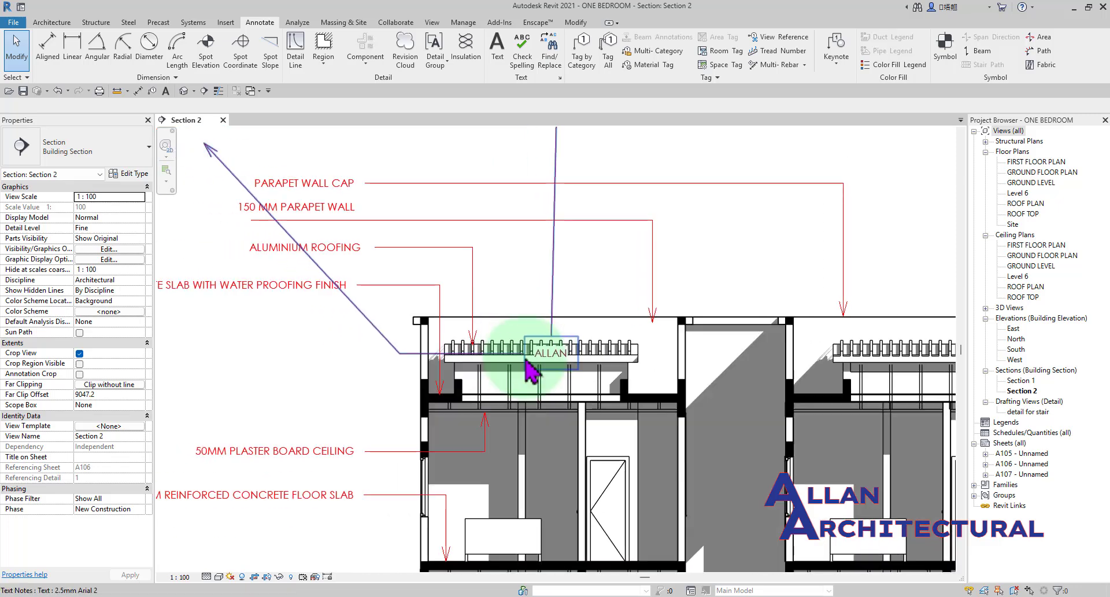
pyautogui.scroll(2, 558, 354)
pyautogui.scroll(2, 576, 364)
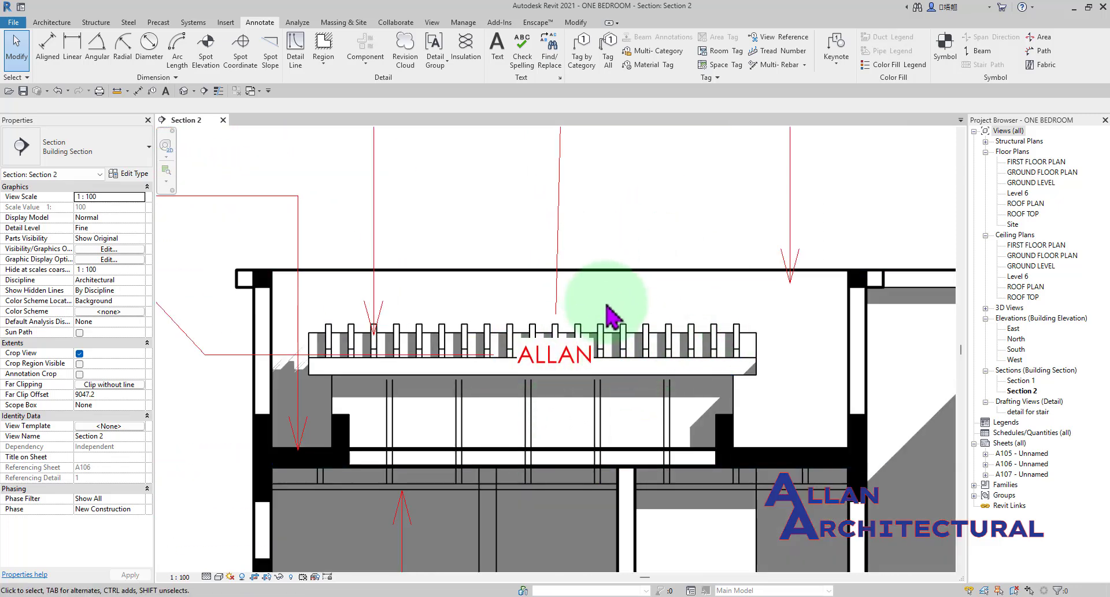
pyautogui.scroll(-3, 605, 315)
pyautogui.moveTo(591, 328); pyautogui.dragTo(499, 379, button='middle')
pyautogui.scroll(-2, 514, 369)
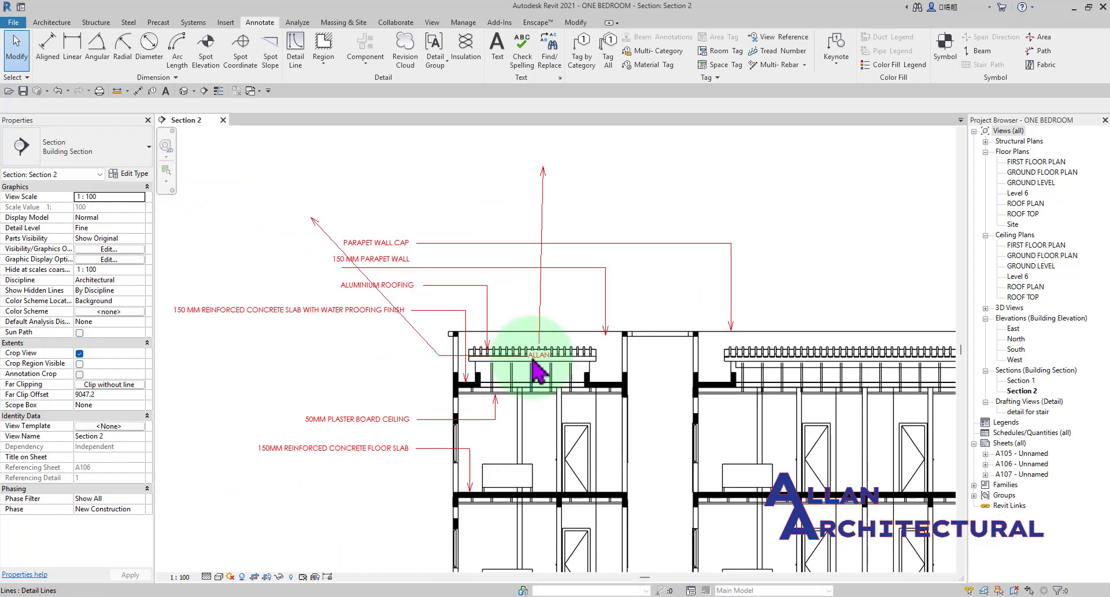
pyautogui.scroll(3, 471, 305)
# Set the Background of the 2.5mm Arial 2 text type back to Transparent.
pyautogui.click(554, 376)
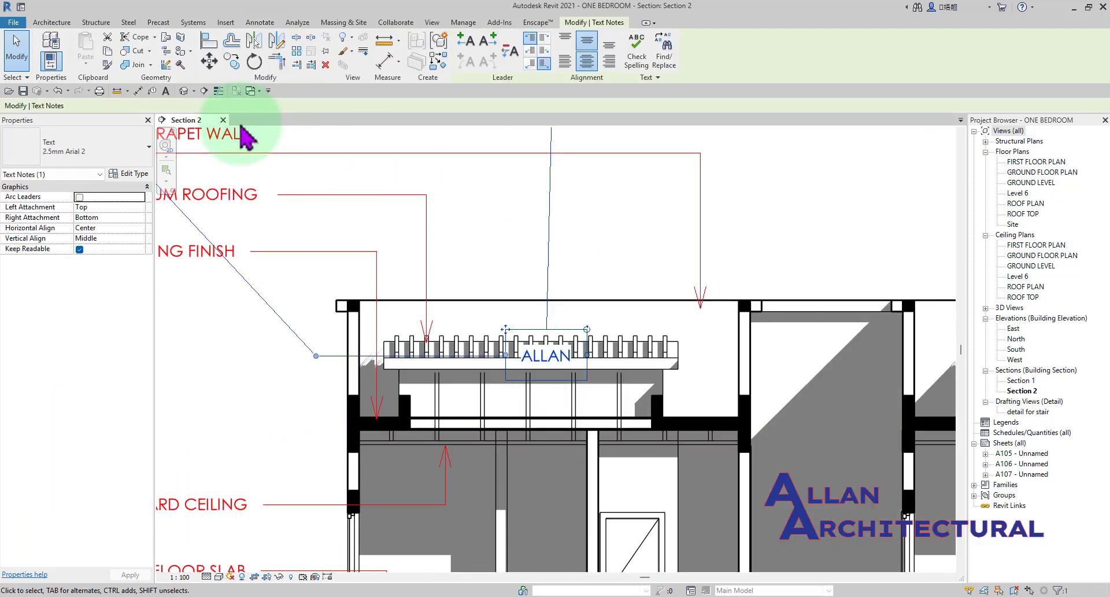
pyautogui.click(138, 175)
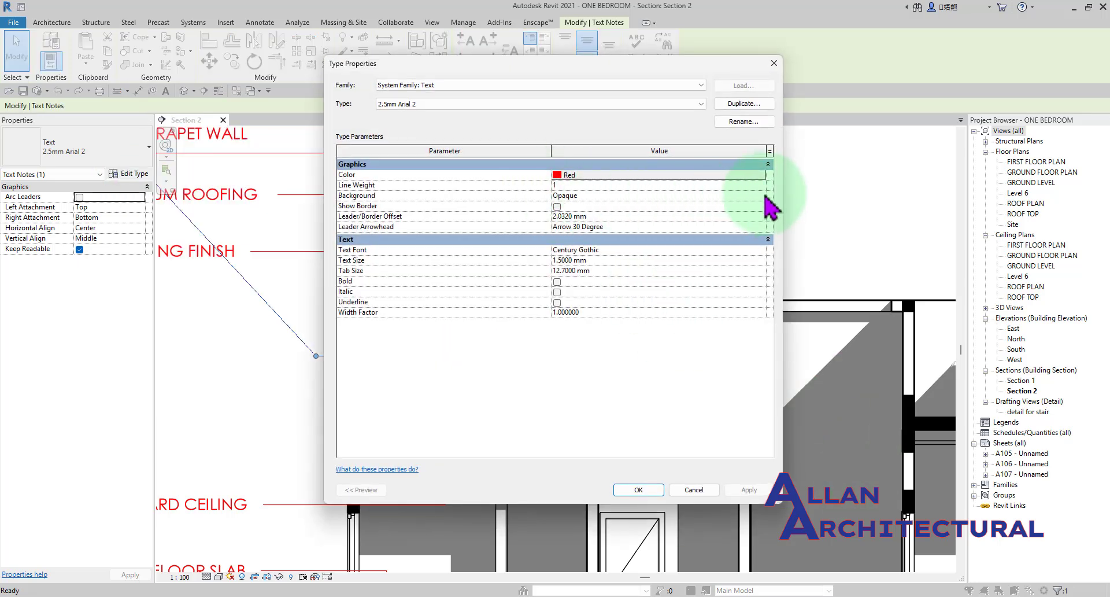
pyautogui.click(579, 214)
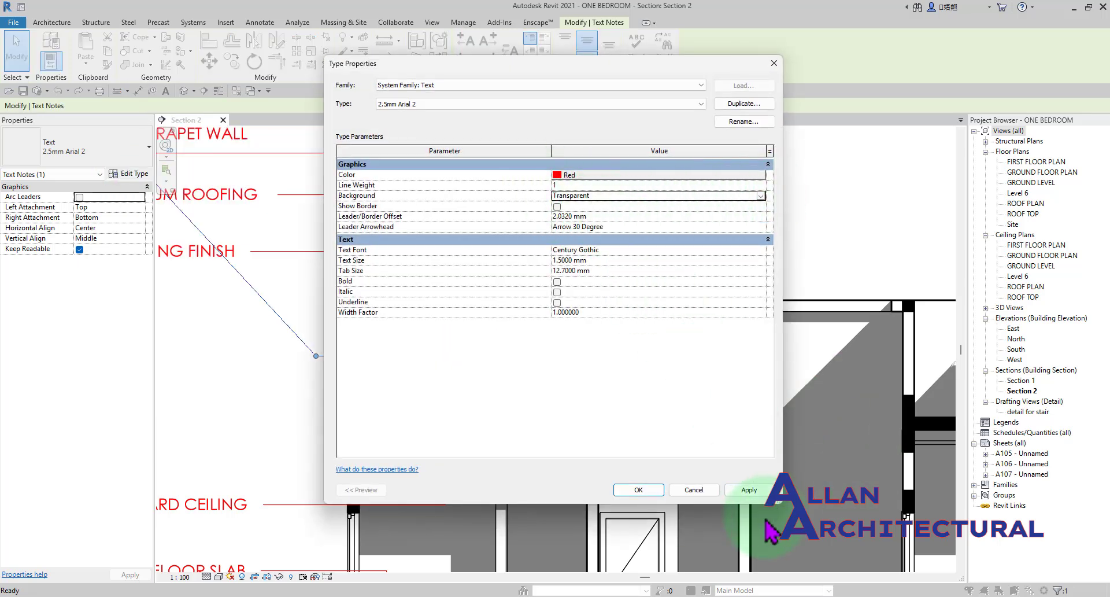
pyautogui.click(755, 494)
pyautogui.click(629, 490)
pyautogui.scroll(-3, 509, 353)
pyautogui.click(638, 269)
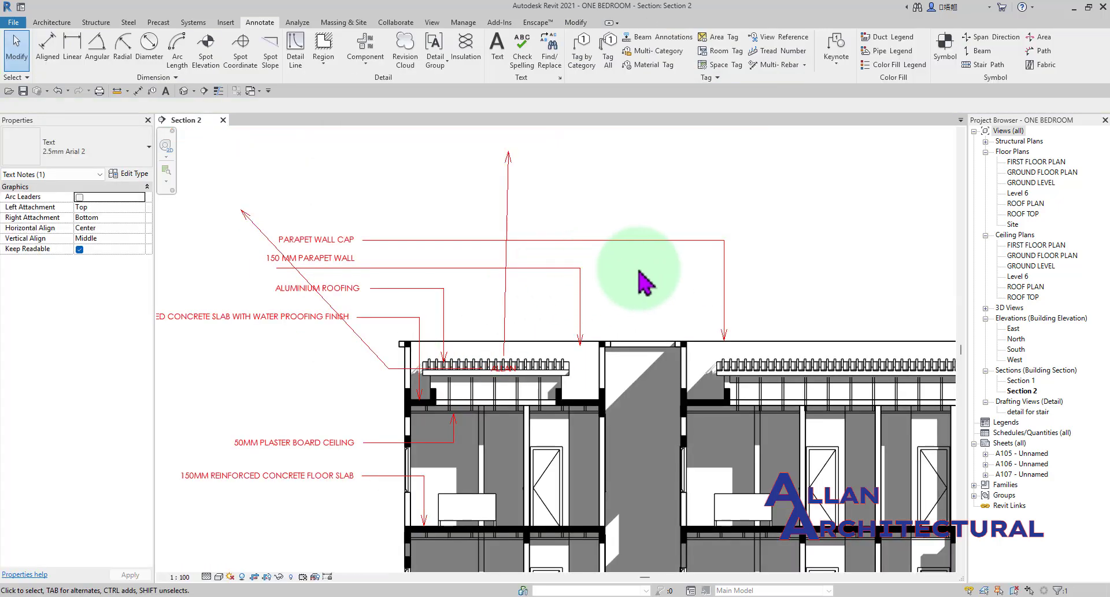
# Move the two-leader text note back above the parapet wall notes, level with its horizontal arrow.
pyautogui.scroll(2, 512, 359)
pyautogui.click(487, 361)
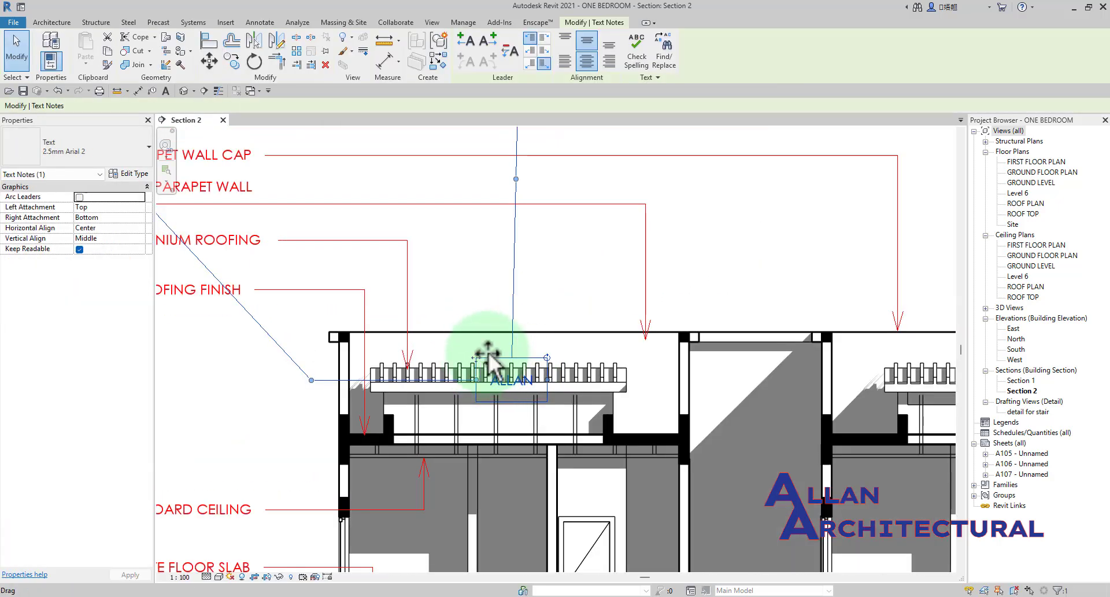
pyautogui.moveTo(487, 353); pyautogui.dragTo(477, 167)
pyautogui.scroll(-5, 606, 319)
pyautogui.scroll(4, 478, 166)
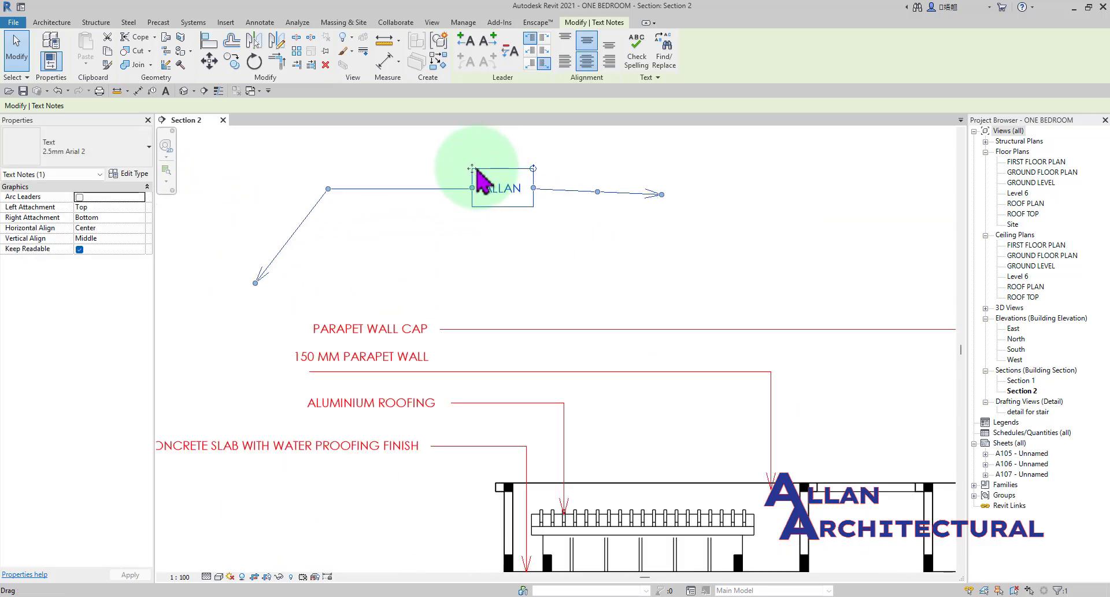
pyautogui.scroll(3, 476, 167)
pyautogui.moveTo(418, 203); pyautogui.dragTo(430, 174)
pyautogui.click(665, 278)
pyautogui.scroll(-3, 676, 327)
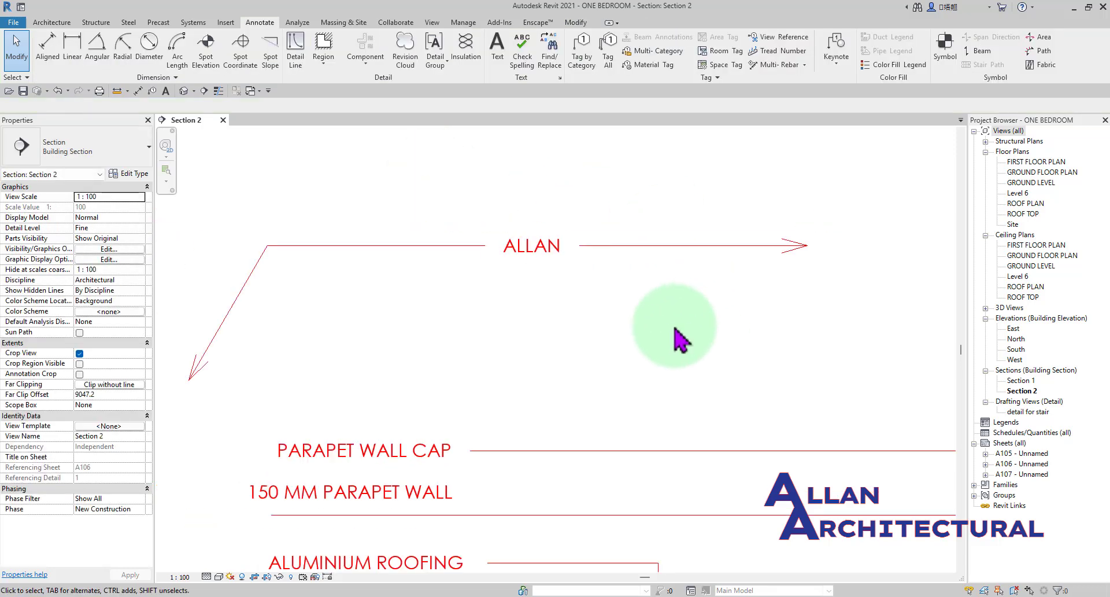
pyautogui.moveTo(682, 333); pyautogui.dragTo(588, 350, button='middle')
pyautogui.scroll(-3, 636, 348)
pyautogui.moveTo(658, 350); pyautogui.dragTo(595, 353, button='middle')
pyautogui.scroll(1, 593, 352)
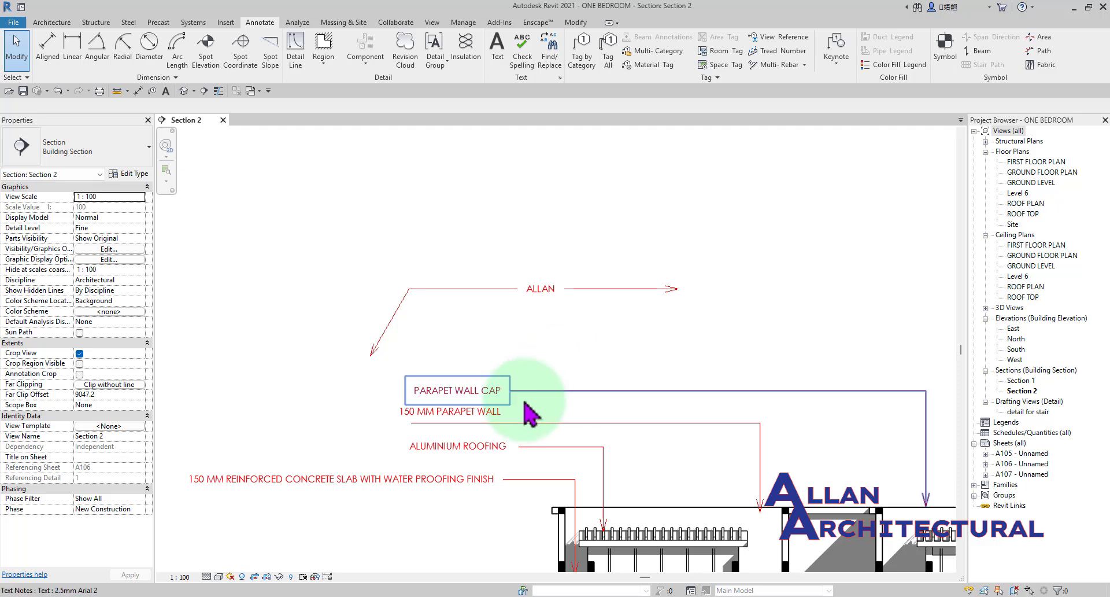
pyautogui.scroll(-3, 477, 254)
pyautogui.moveTo(521, 254); pyautogui.dragTo(399, 225, button='middle')
pyautogui.scroll(3, 406, 244)
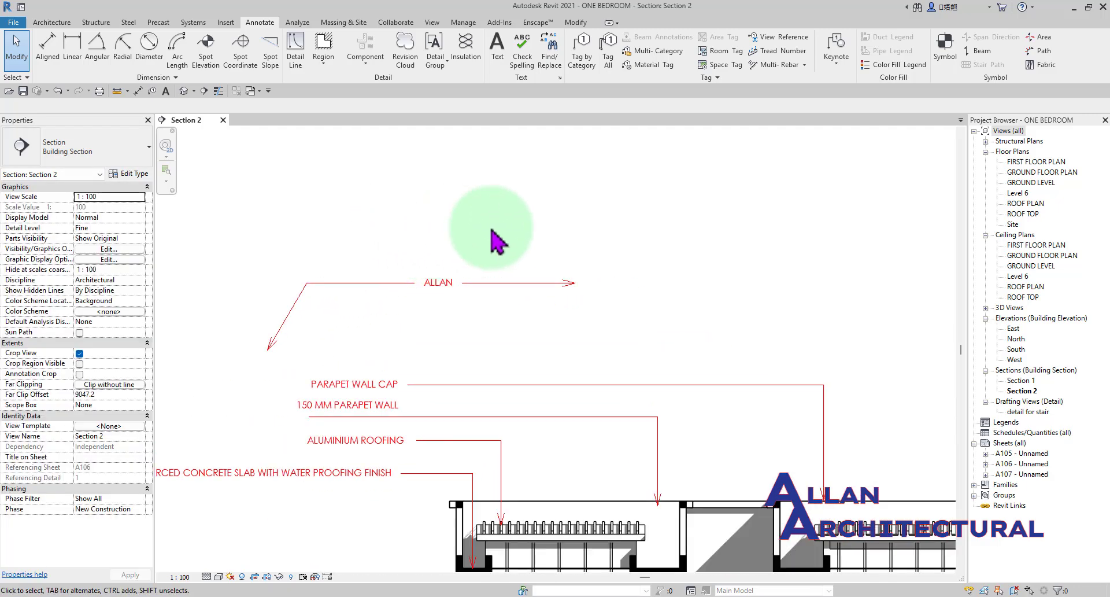
pyautogui.moveTo(491, 231); pyautogui.dragTo(460, 255, button='middle')
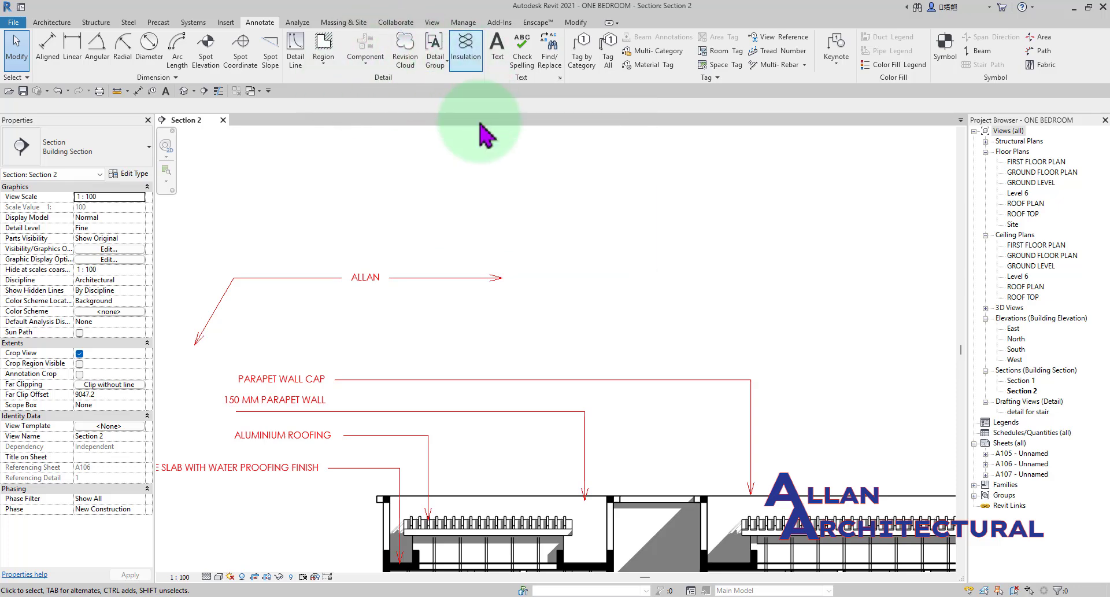
pyautogui.scroll(-2, 362, 246)
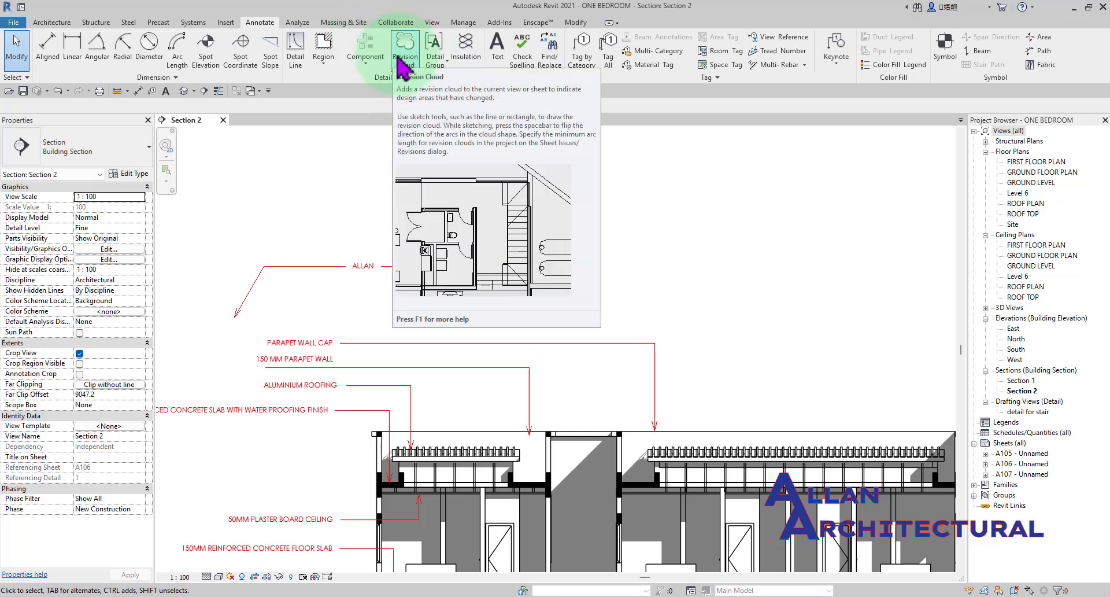
pyautogui.click(376, 63)
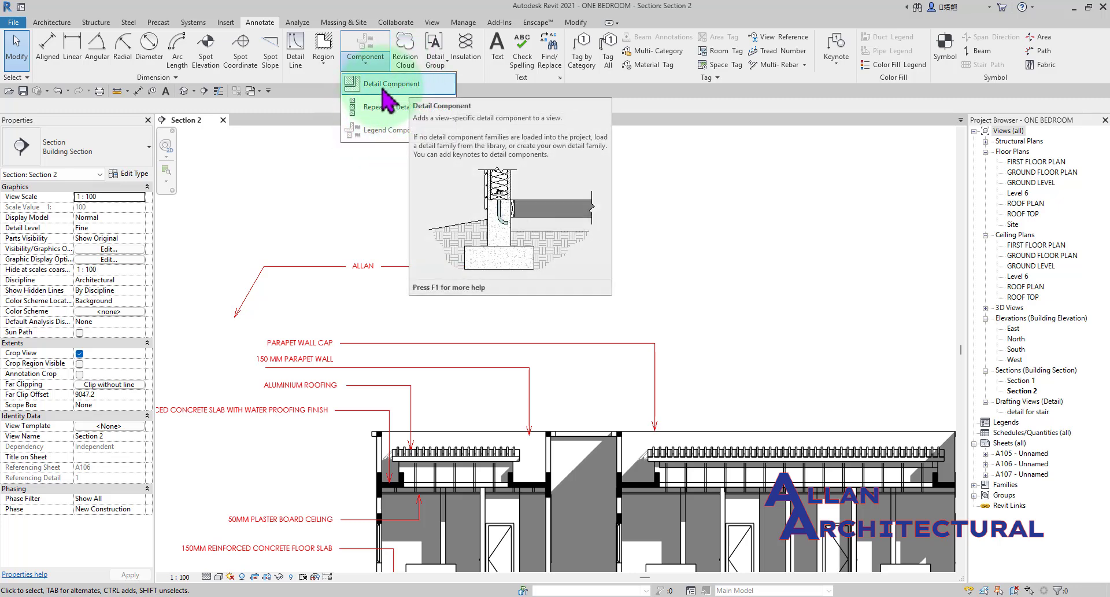
pyautogui.scroll(-2, 530, 317)
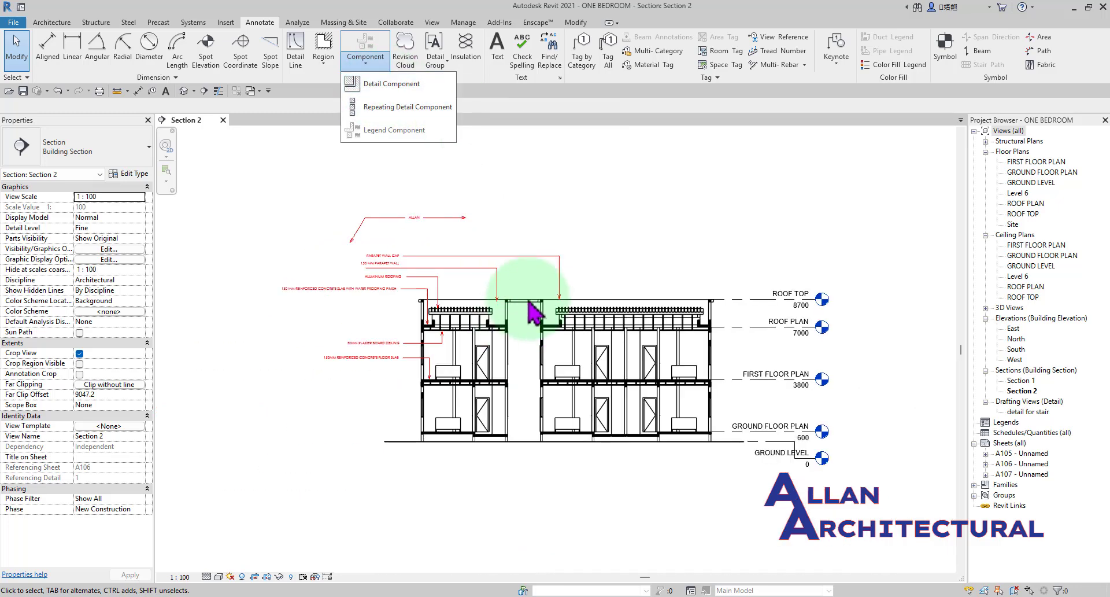
pyautogui.scroll(5, 526, 322)
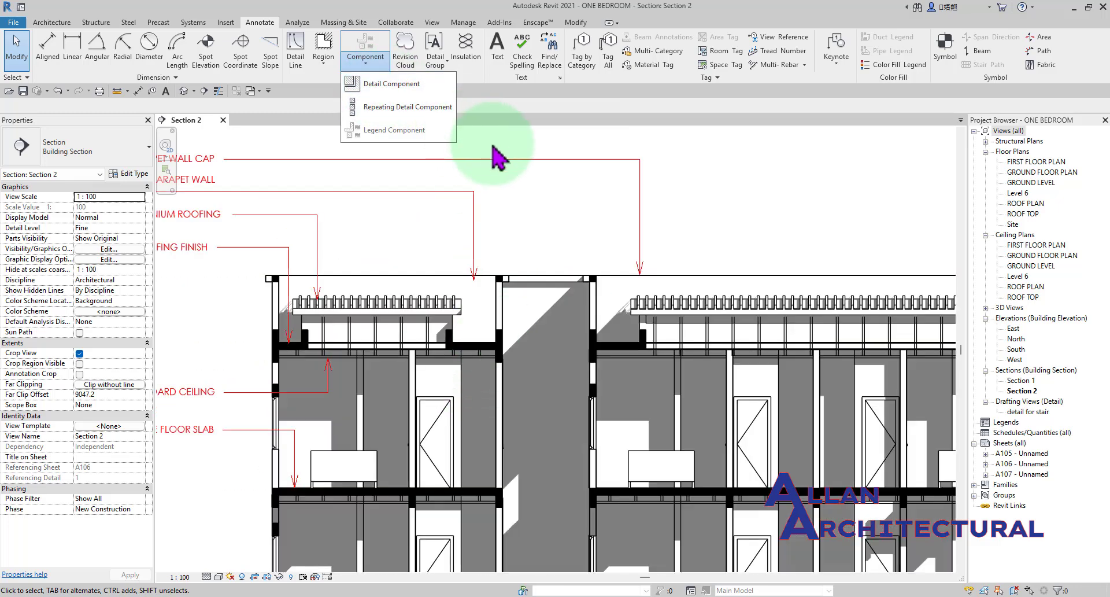
pyautogui.press('Escape')
# Examine how the cut walls and windows beside the central opening are represented in the section.
pyautogui.moveTo(513, 372); pyautogui.dragTo(507, 247, button='middle')
pyautogui.scroll(4, 510, 258)
pyautogui.scroll(-3, 511, 263)
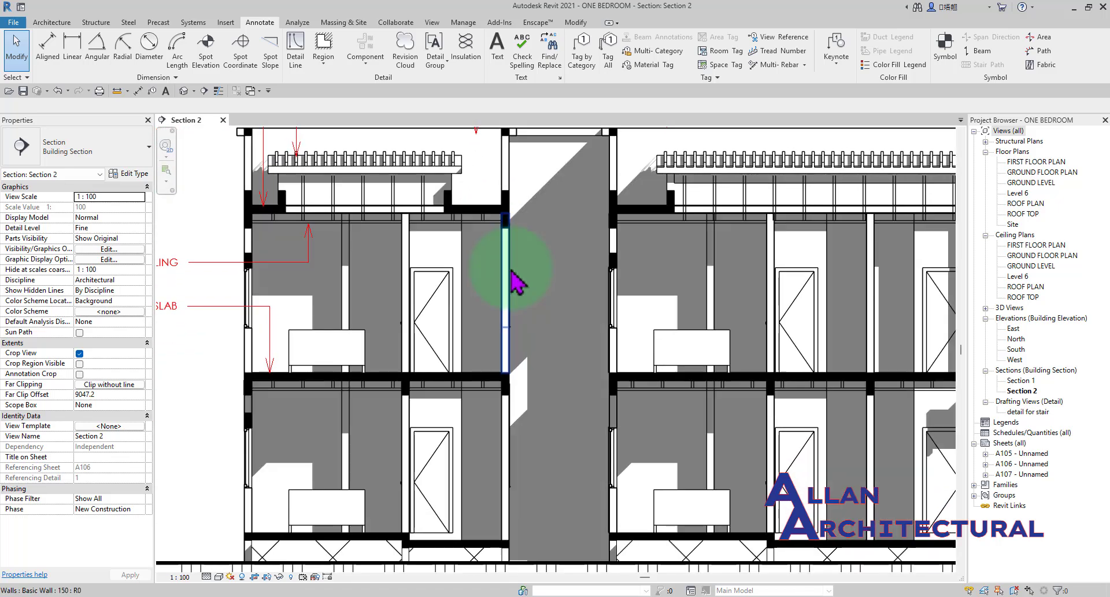
pyautogui.scroll(-3, 516, 282)
pyautogui.scroll(2, 543, 288)
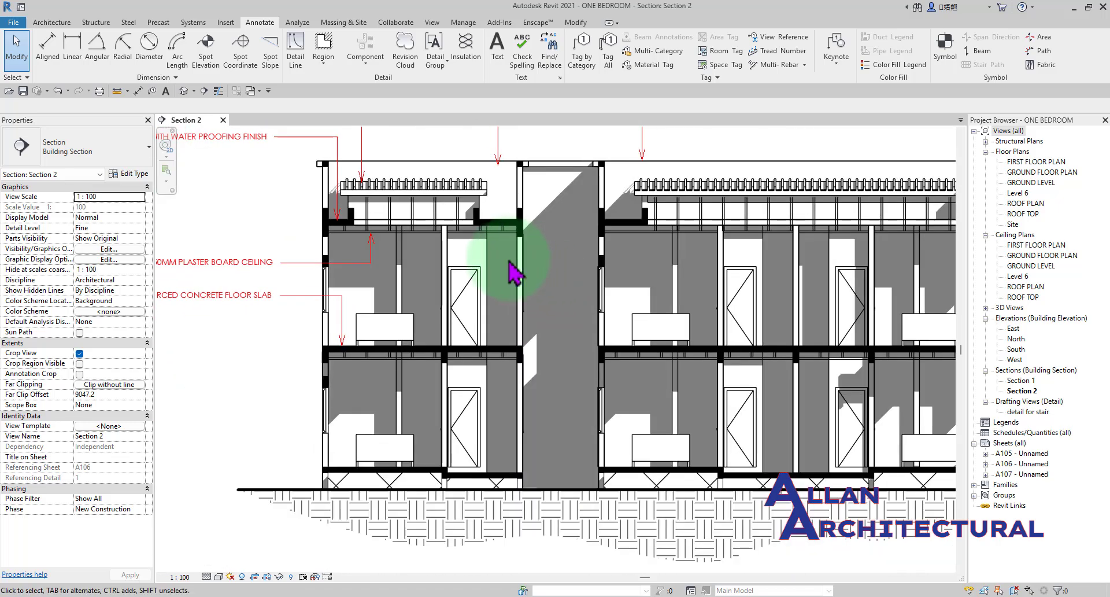
pyautogui.scroll(-3, 751, 280)
pyautogui.scroll(1, 731, 318)
pyautogui.scroll(3, 503, 303)
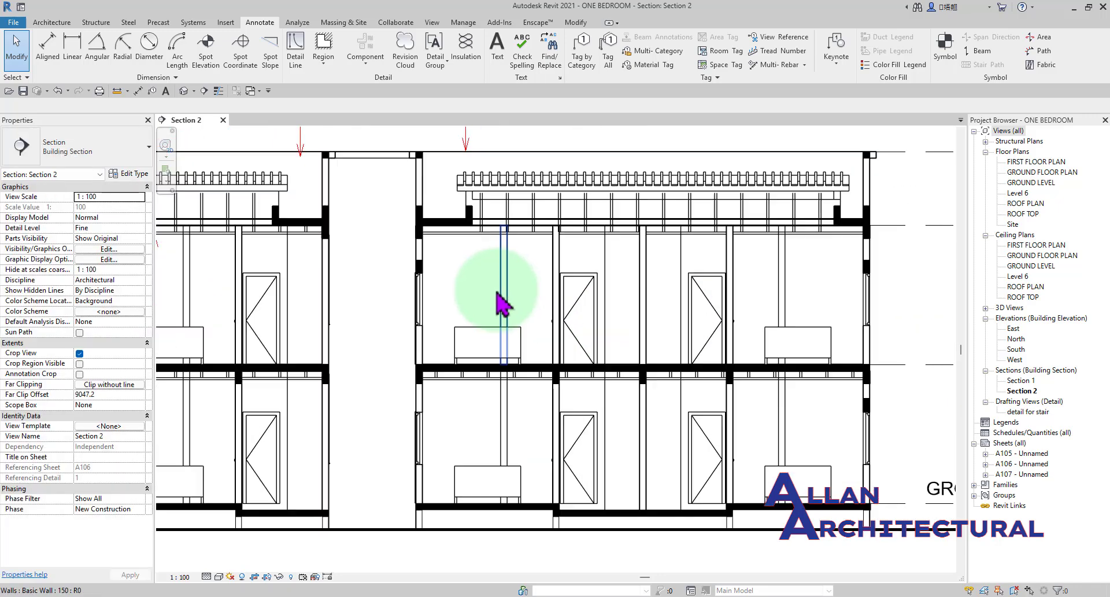
pyautogui.scroll(3, 505, 279)
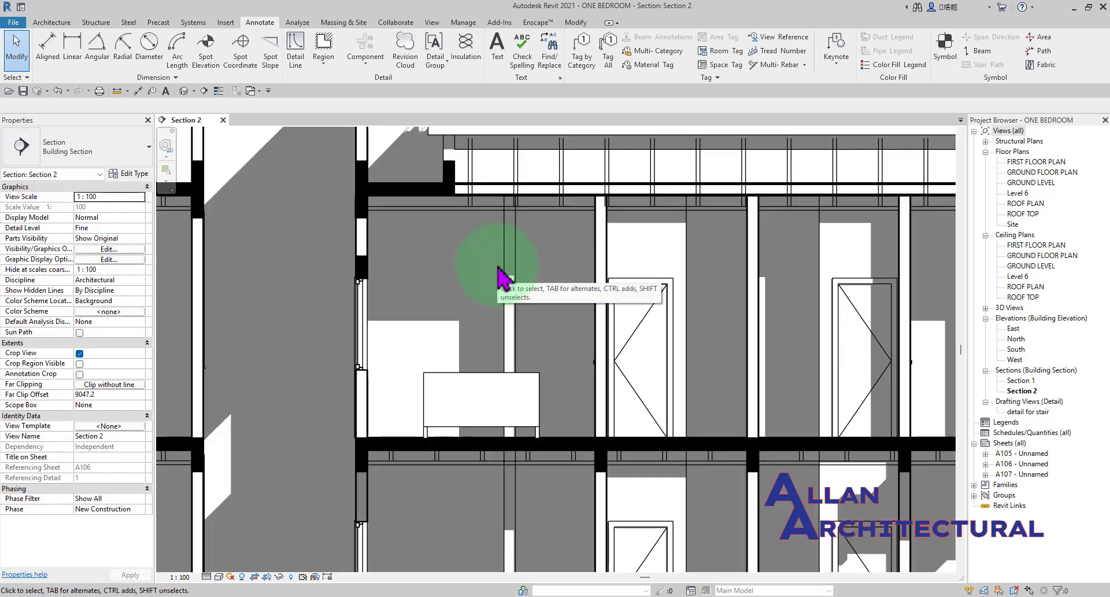
pyautogui.scroll(2, 368, 254)
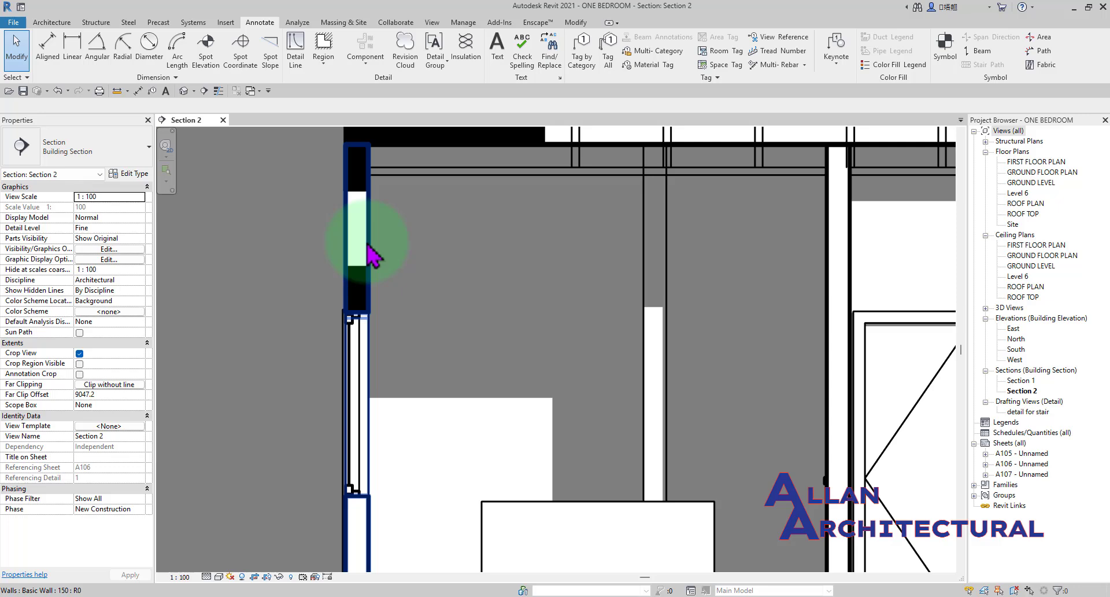
pyautogui.scroll(-3, 417, 232)
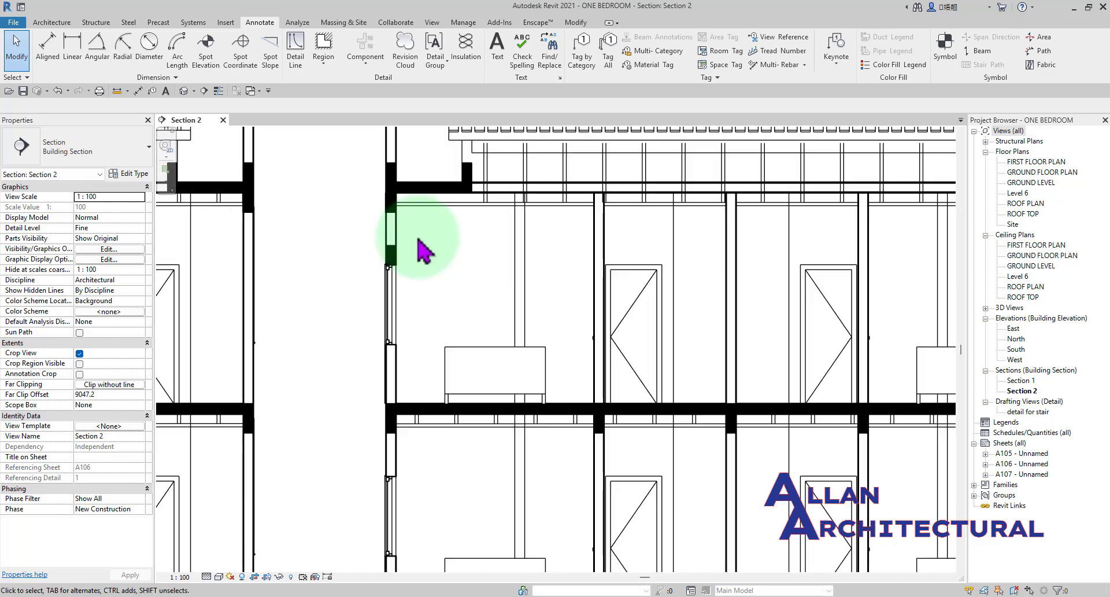
pyautogui.moveTo(473, 349); pyautogui.dragTo(635, 323, button='middle')
pyautogui.scroll(5, 375, 301)
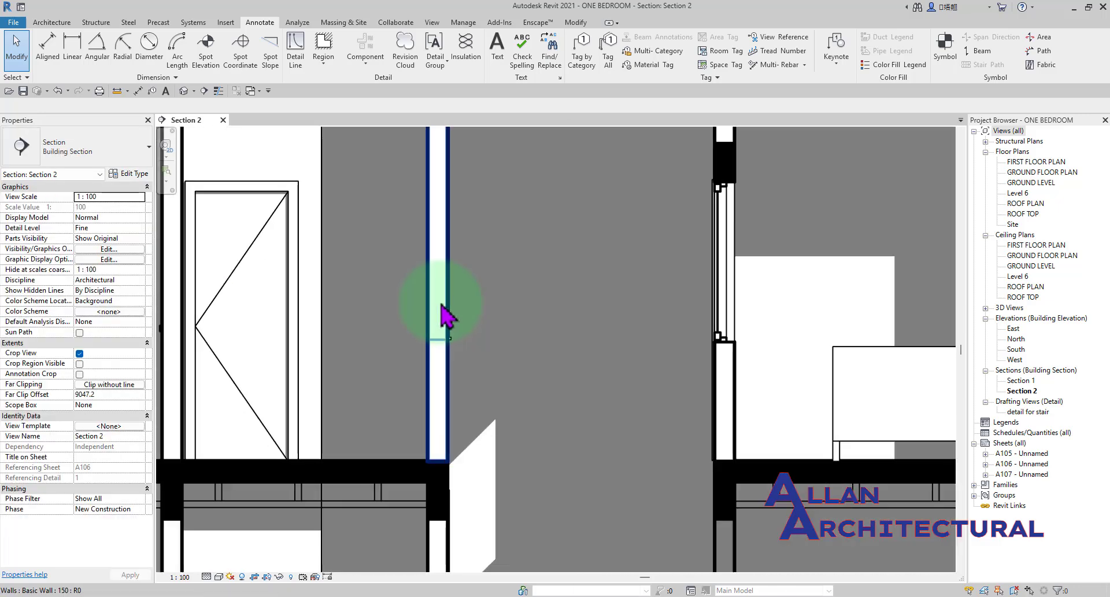
pyautogui.scroll(-4, 442, 301)
pyautogui.moveTo(443, 289); pyautogui.dragTo(512, 302, button='middle')
pyautogui.scroll(2, 512, 197)
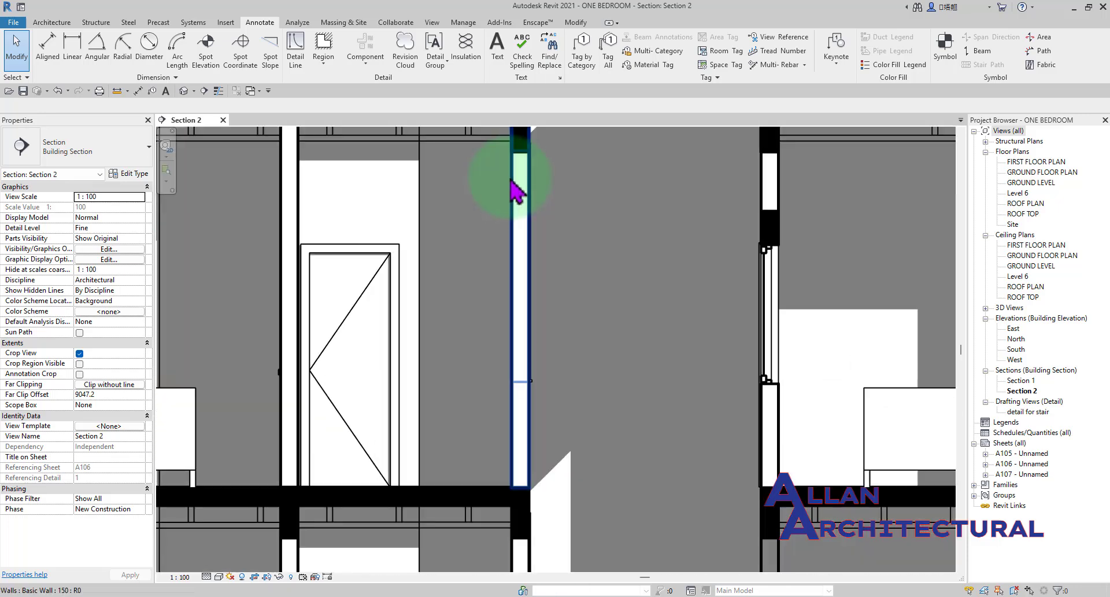
# Turn on thin line display for the section view.
pyautogui.scroll(-2, 513, 174)
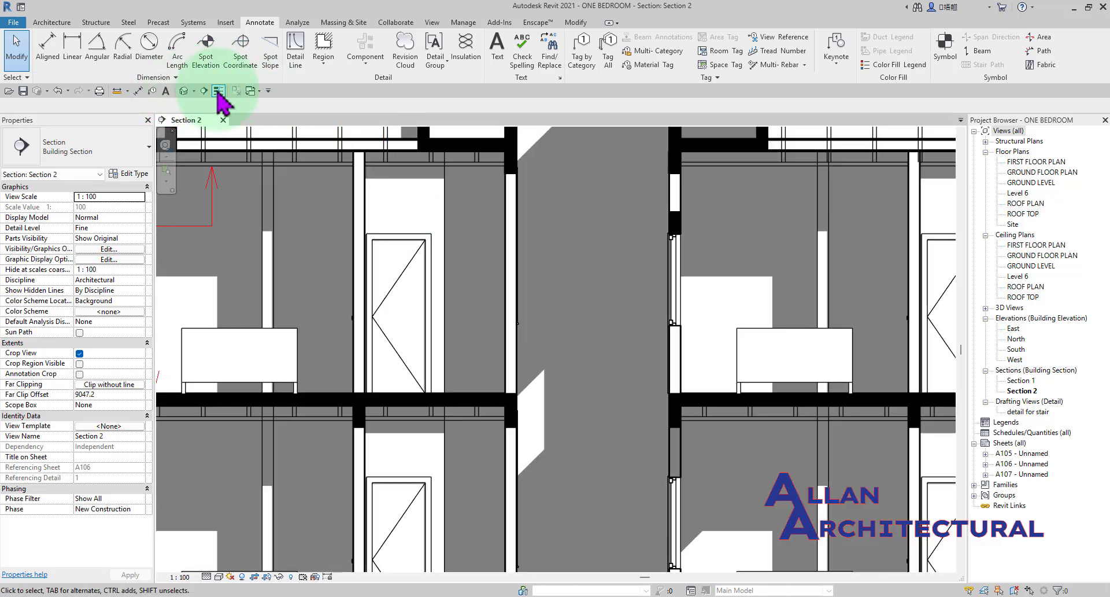
pyautogui.click(218, 91)
pyautogui.scroll(4, 529, 286)
pyautogui.scroll(-3, 495, 254)
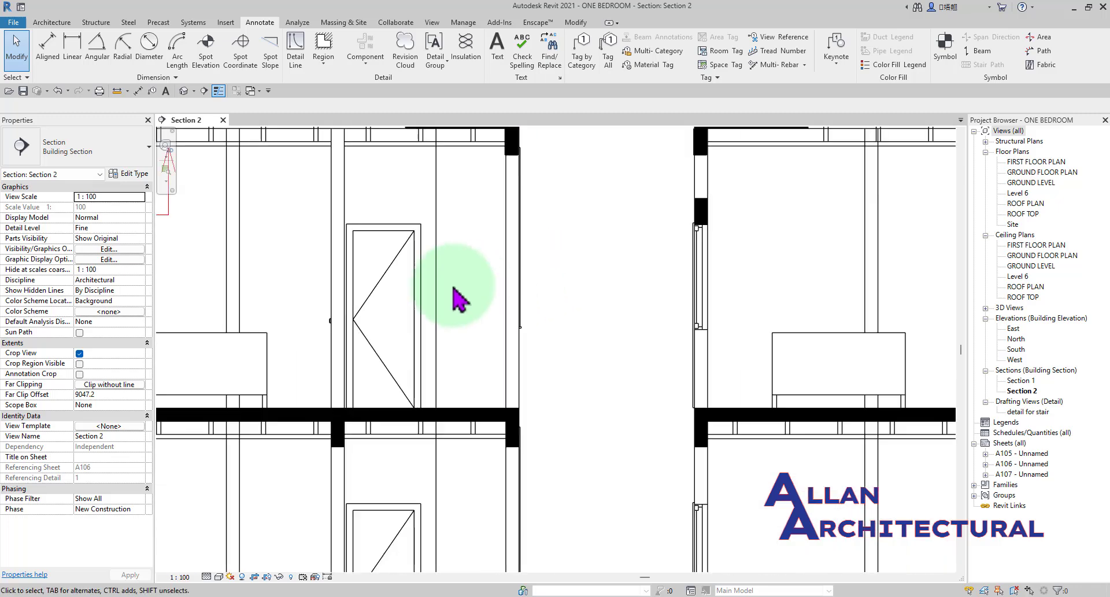
# Examine the outer wall below the upper-storey window, down to the reinforced concrete floor slab.
pyautogui.moveTo(420, 285); pyautogui.dragTo(590, 294, button='middle')
pyautogui.scroll(1, 500, 276)
pyautogui.moveTo(438, 282); pyautogui.dragTo(642, 295, button='middle')
pyautogui.scroll(5, 425, 398)
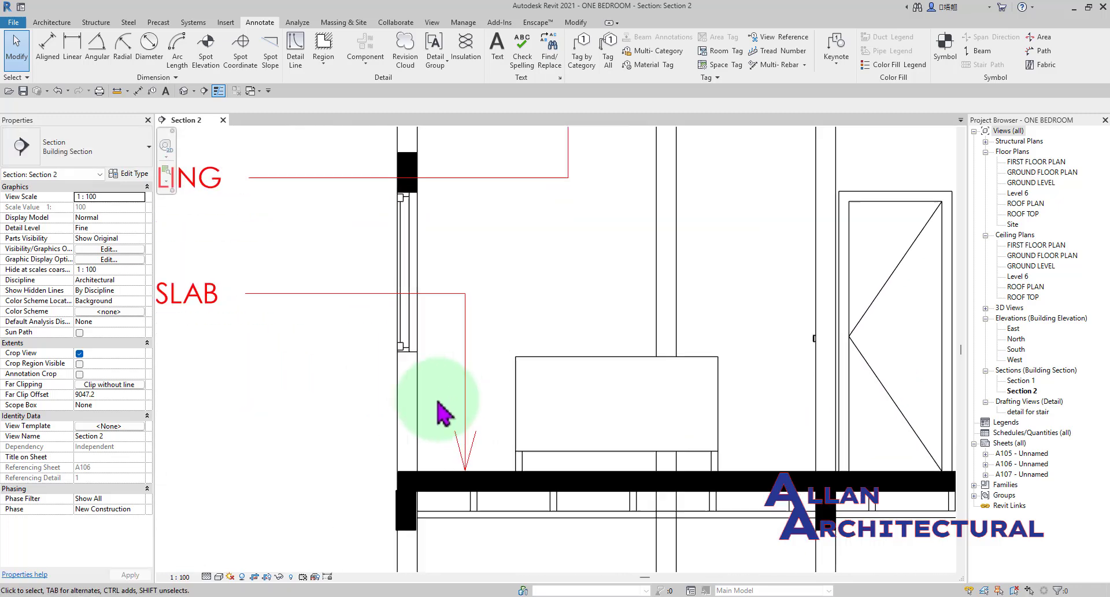
pyautogui.scroll(3, 413, 384)
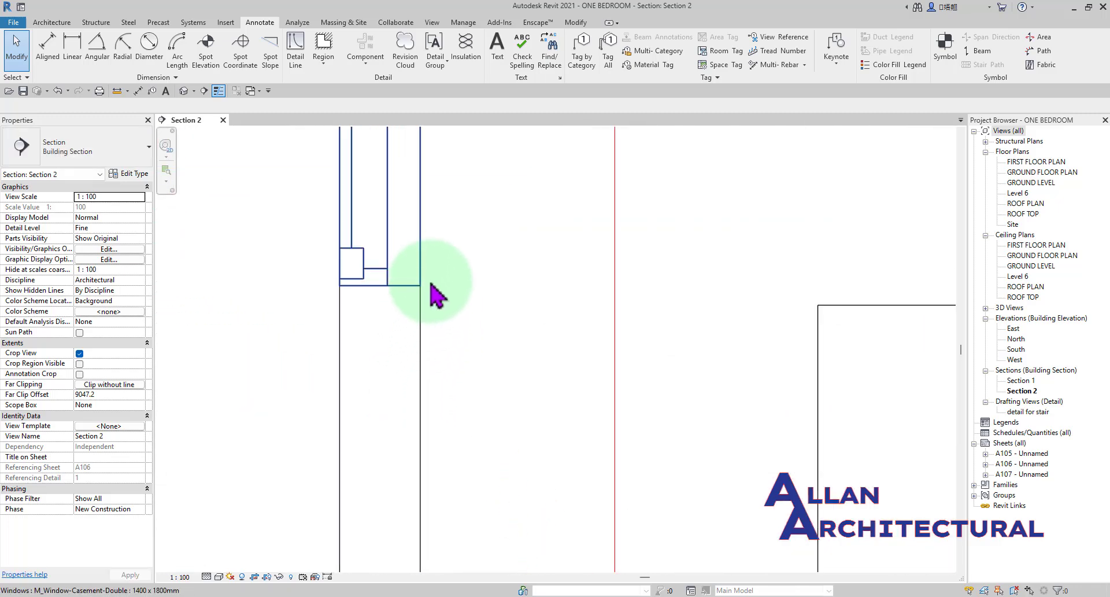
pyautogui.scroll(2, 435, 263)
pyautogui.scroll(-4, 435, 263)
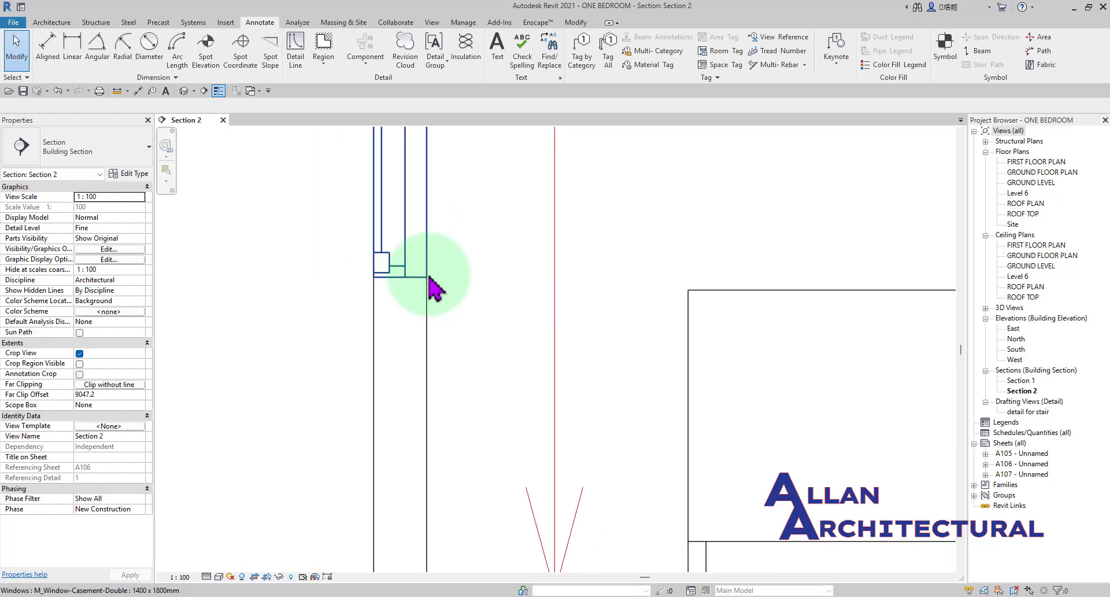
pyautogui.scroll(5, 430, 502)
pyautogui.scroll(-4, 426, 208)
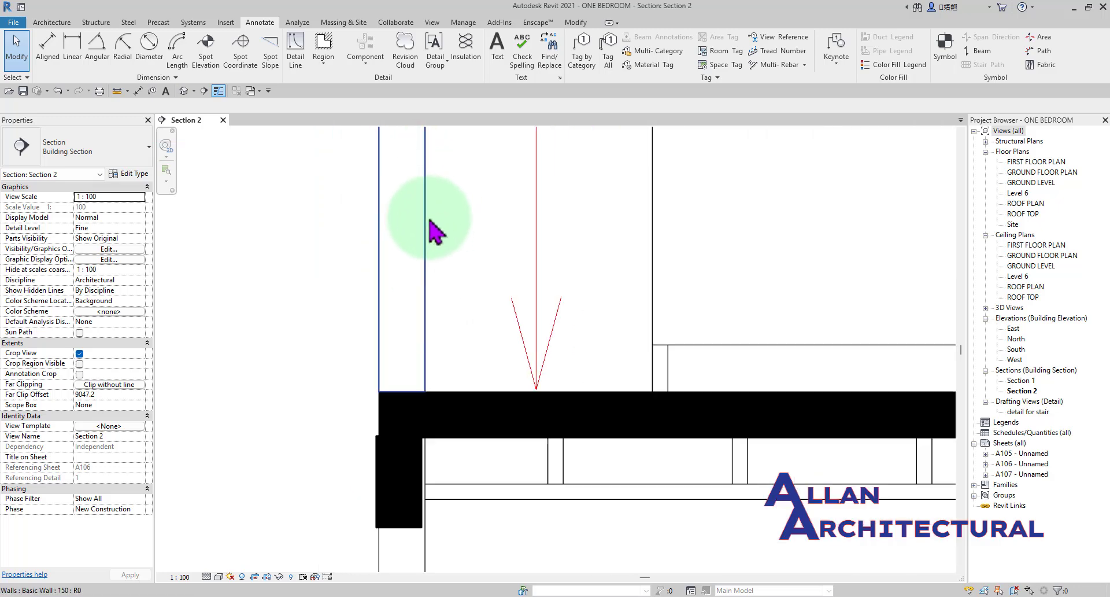
pyautogui.moveTo(440, 219); pyautogui.dragTo(469, 368, button='middle')
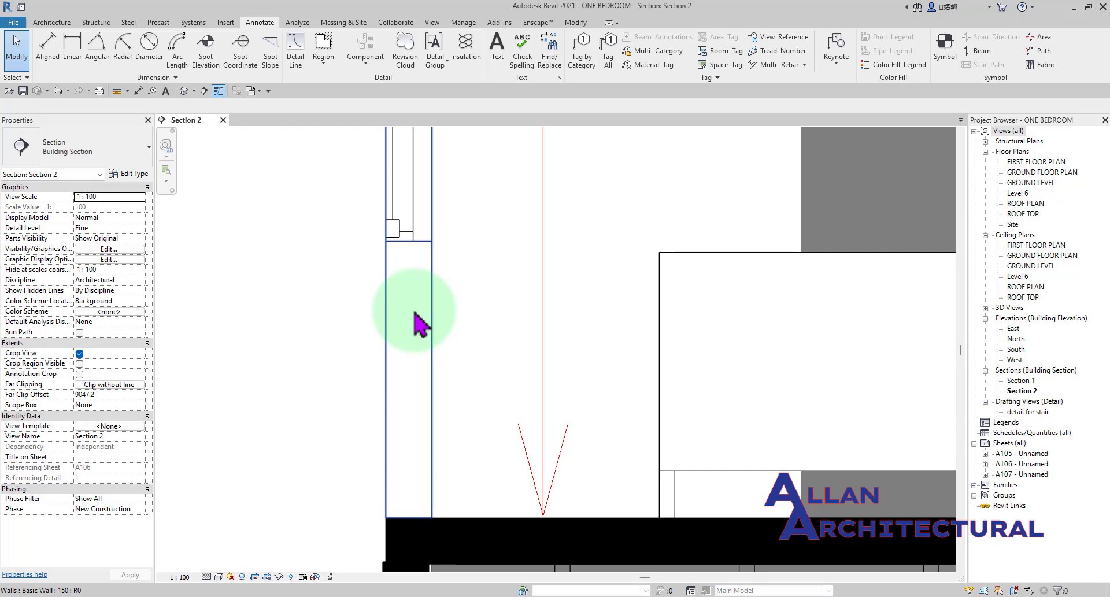
# Examine the windowed wall beside the central opening across both storeys of the section.
pyautogui.scroll(-5, 409, 272)
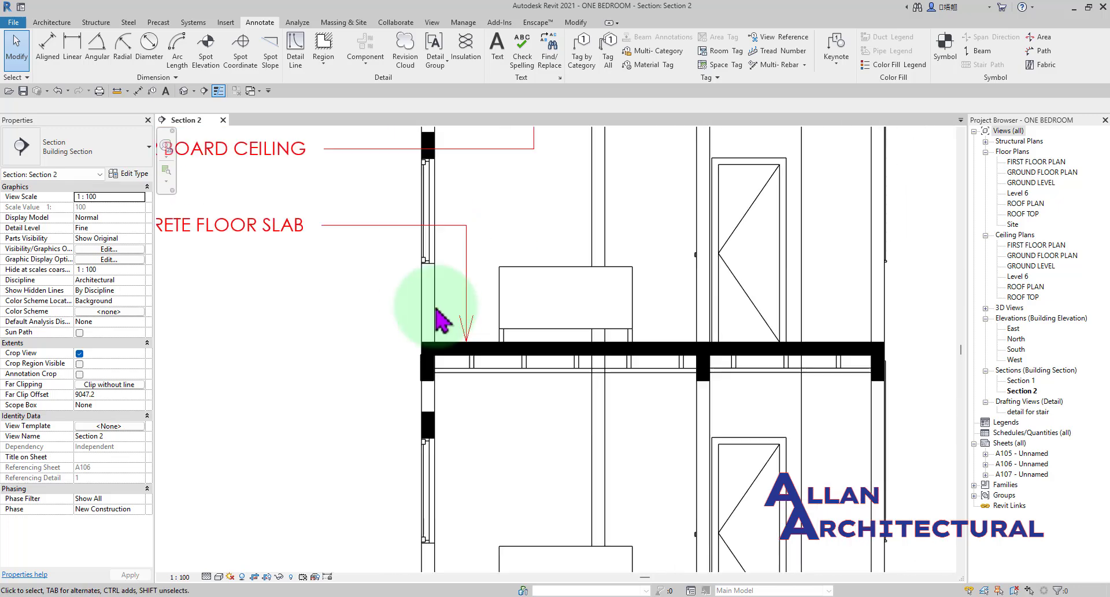
pyautogui.scroll(-1, 485, 321)
pyautogui.scroll(4, 515, 376)
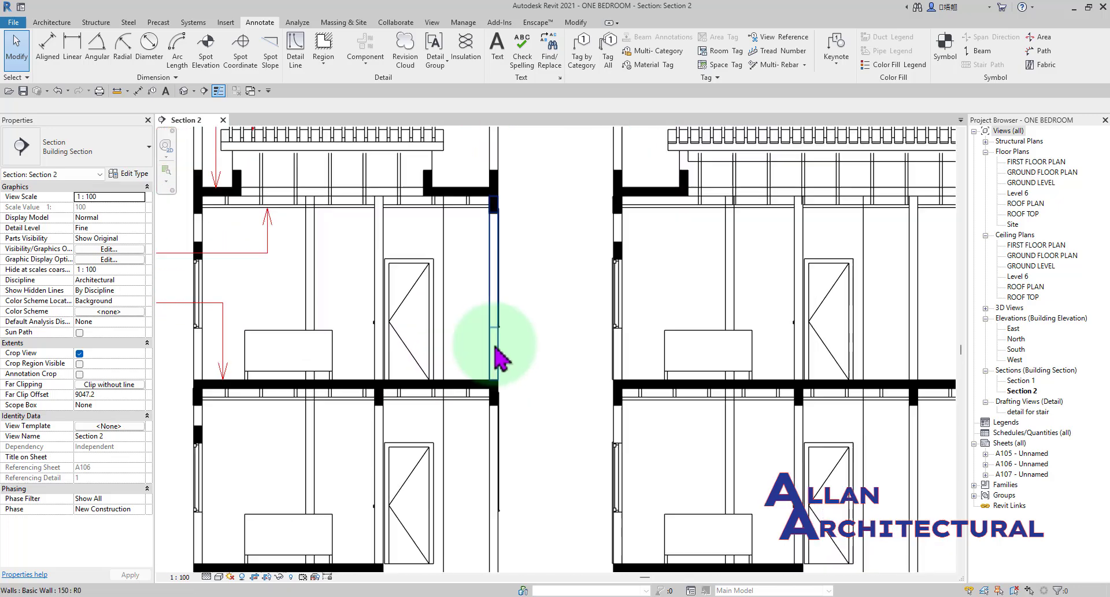
pyautogui.scroll(-3, 535, 347)
pyautogui.moveTo(444, 348); pyautogui.dragTo(358, 373, button='middle')
pyautogui.scroll(-1, 442, 354)
pyautogui.scroll(3, 480, 297)
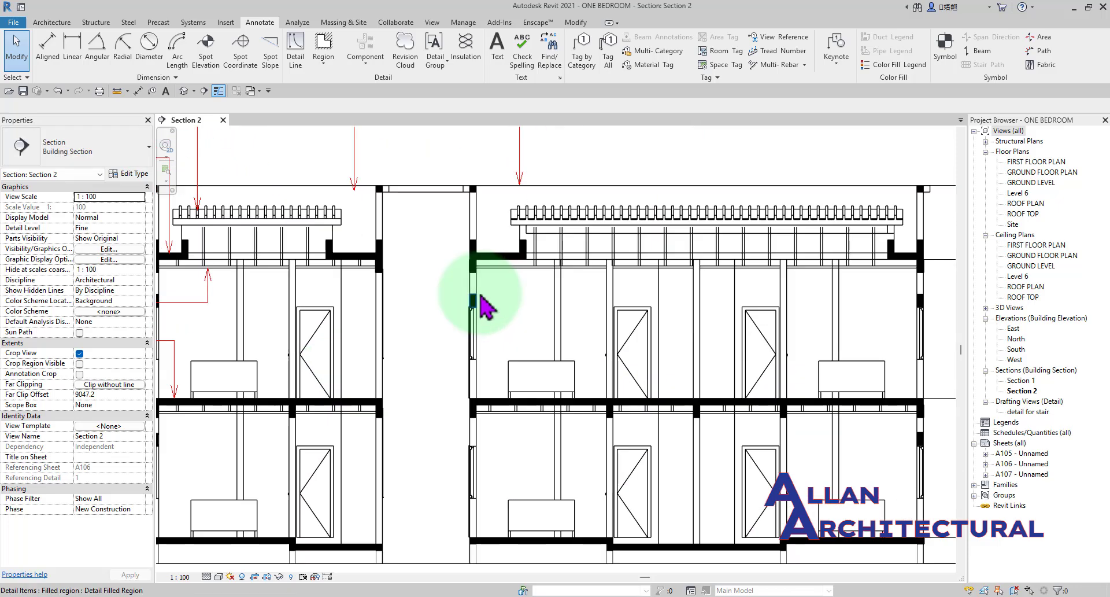
pyautogui.scroll(3, 471, 386)
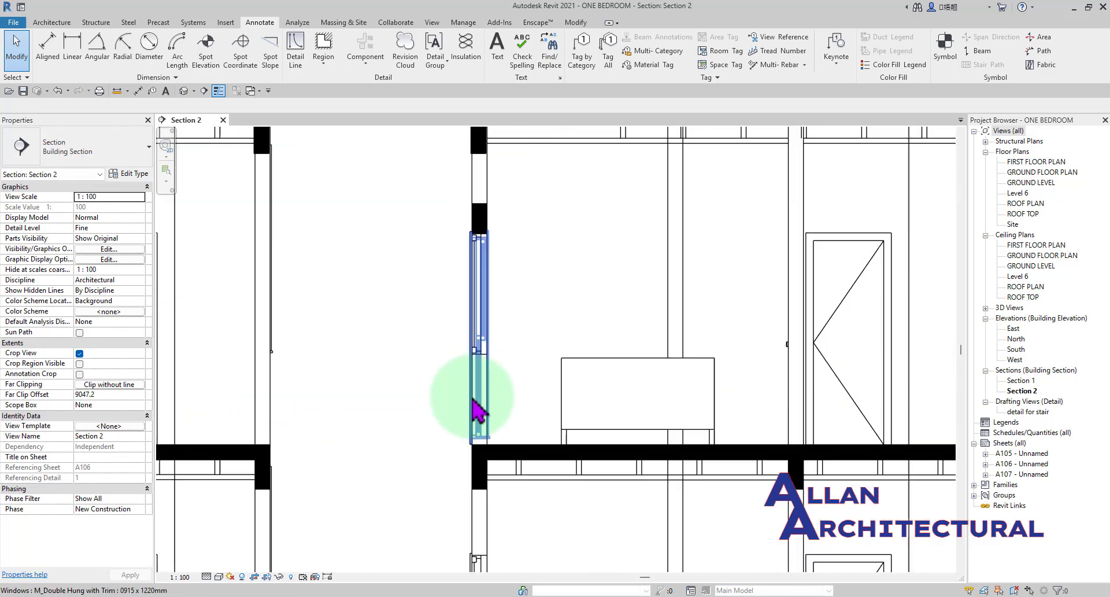
pyautogui.scroll(-3, 489, 398)
pyautogui.moveTo(497, 385)
pyautogui.mouseDown(button='middle')
pyautogui.moveTo(492, 397)
pyautogui.moveTo(490, 386)
pyautogui.mouseUp(button='middle')
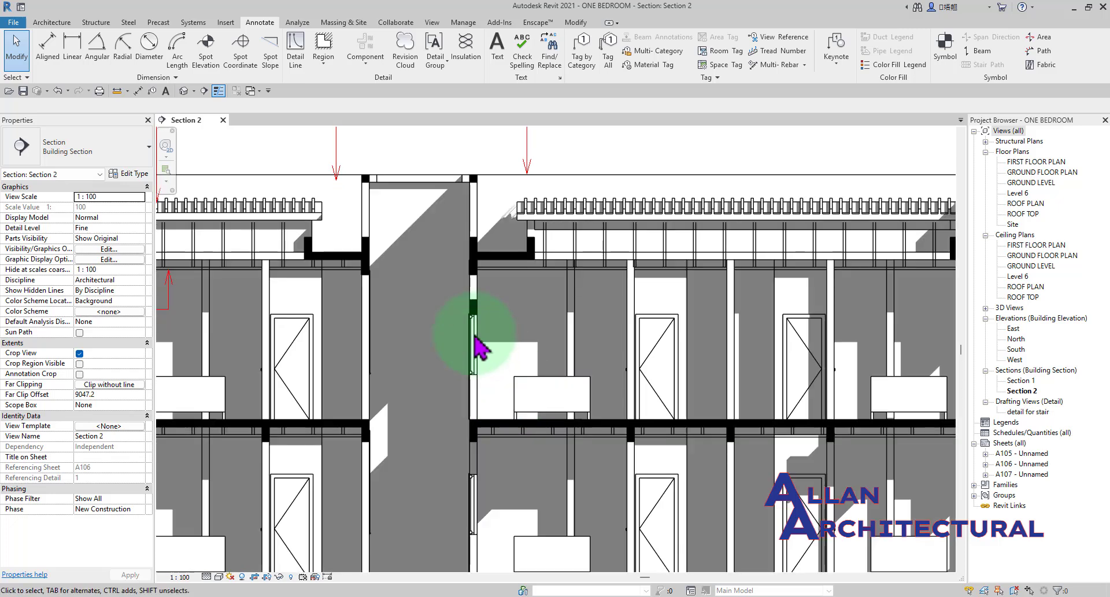
pyautogui.scroll(-3, 474, 333)
pyautogui.moveTo(457, 315); pyautogui.dragTo(430, 289, button='middle')
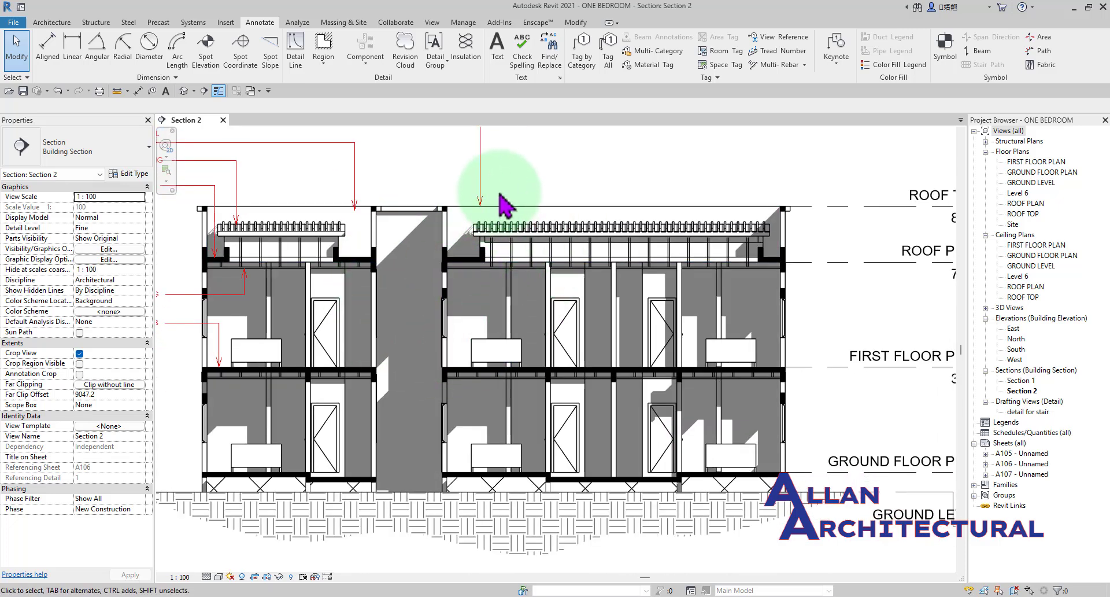
# Create a rectangular callout around the windowed wall beside the central opening, from the parapet down to below ground level.
pyautogui.click(431, 22)
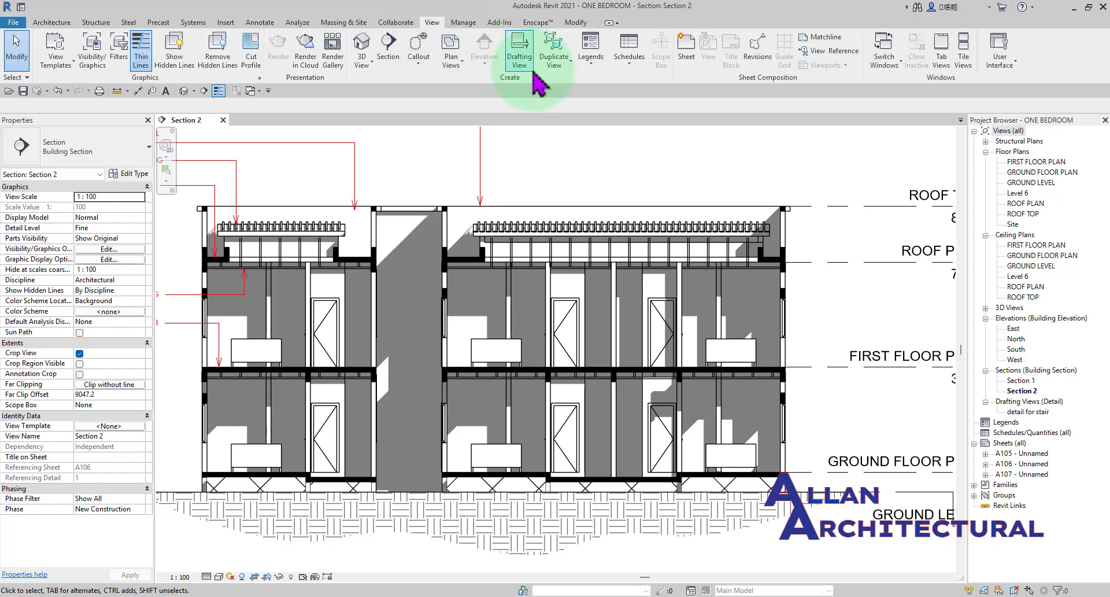
pyautogui.click(419, 43)
pyautogui.scroll(3, 461, 240)
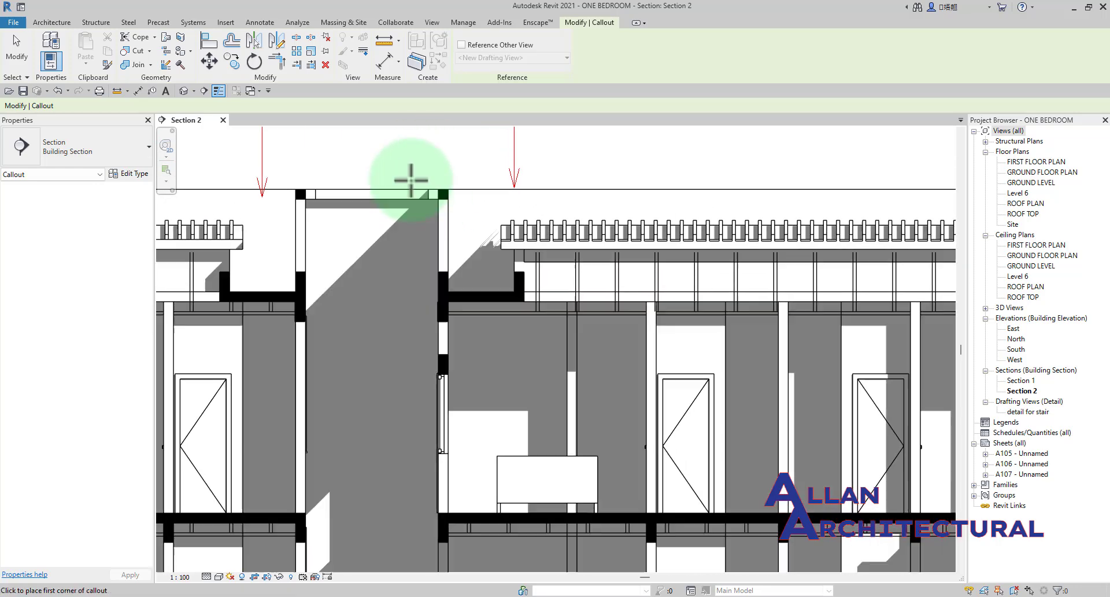
pyautogui.click(411, 179)
pyautogui.scroll(-3, 446, 247)
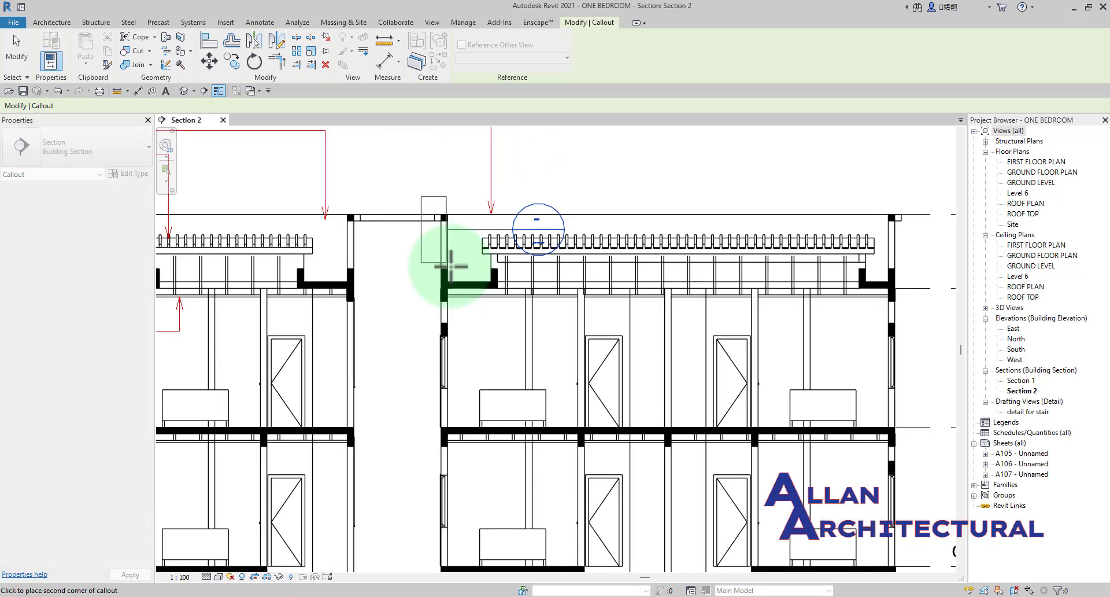
pyautogui.scroll(3, 442, 431)
pyautogui.scroll(2, 443, 430)
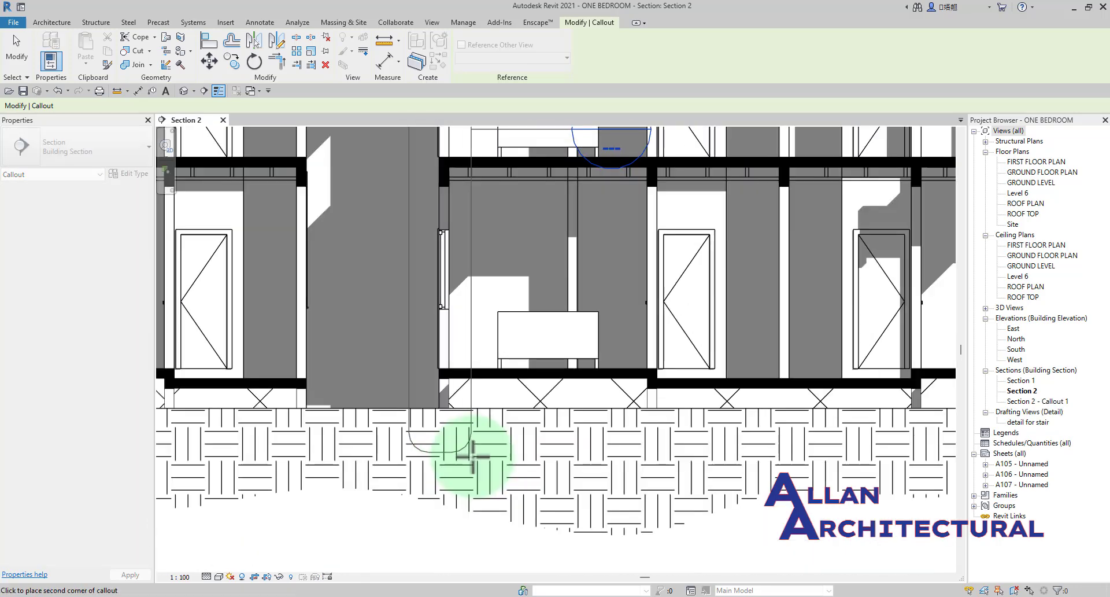
pyautogui.click(477, 456)
pyautogui.scroll(-5, 495, 463)
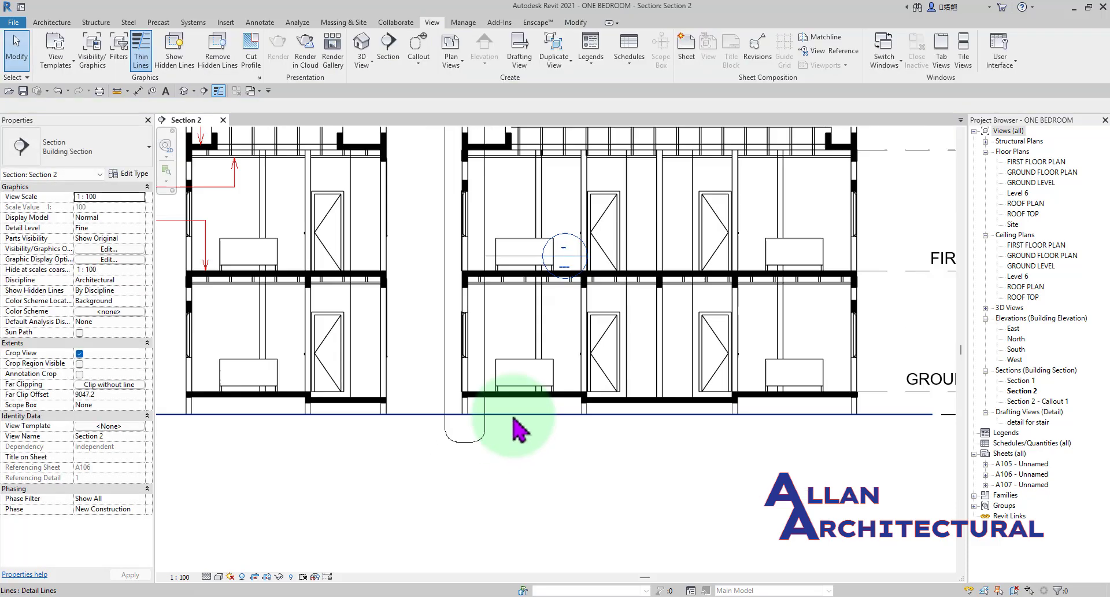
# Open the view of the new wall callout from its callout head in the section.
pyautogui.scroll(2, 462, 347)
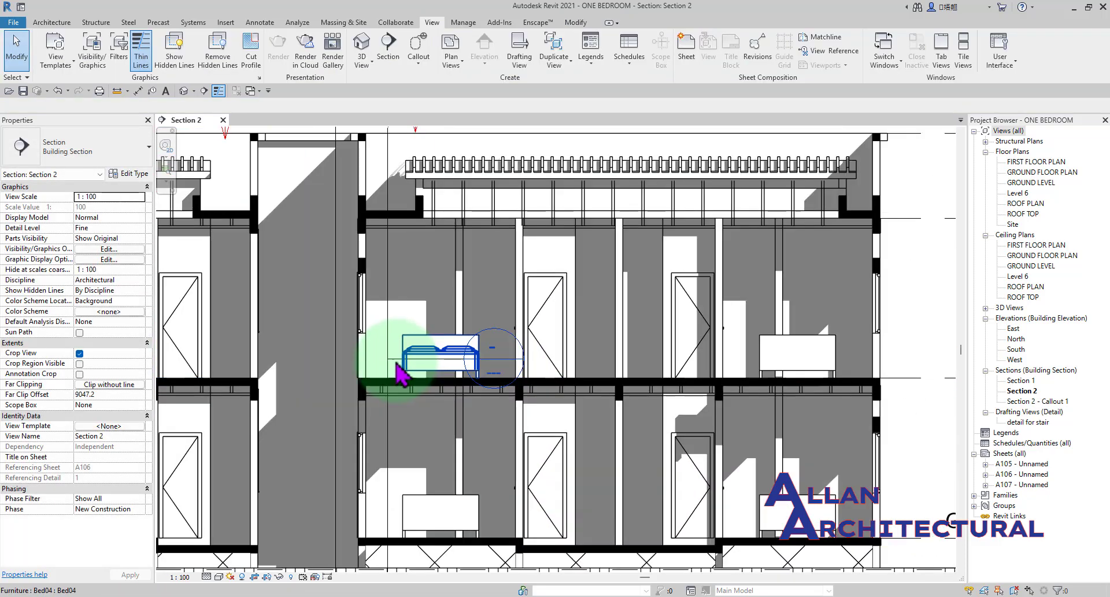
pyautogui.scroll(2, 503, 343)
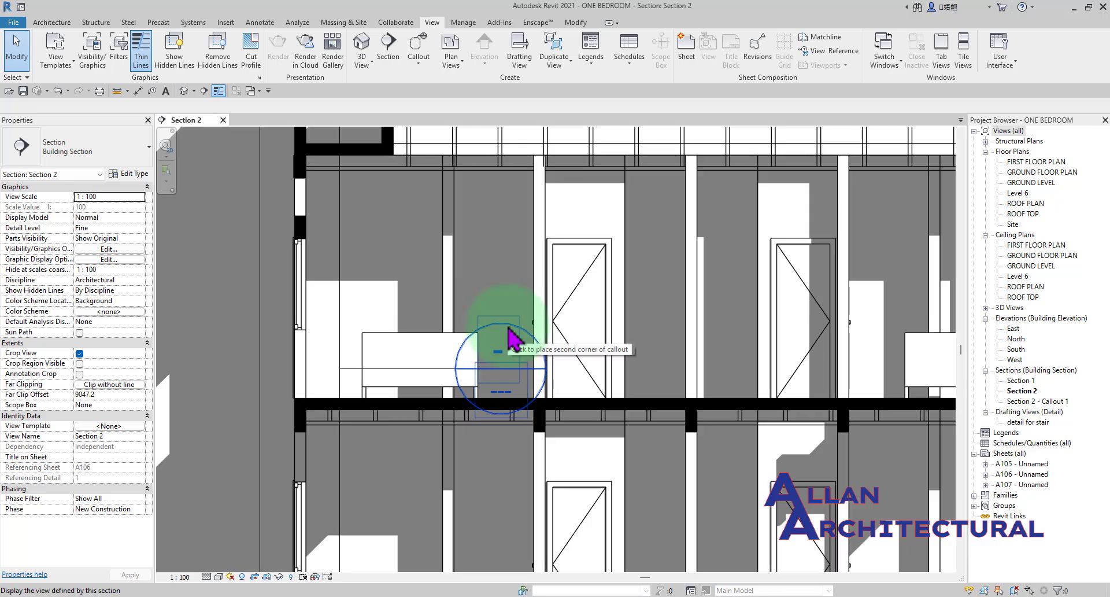
pyautogui.doubleClick(509, 327)
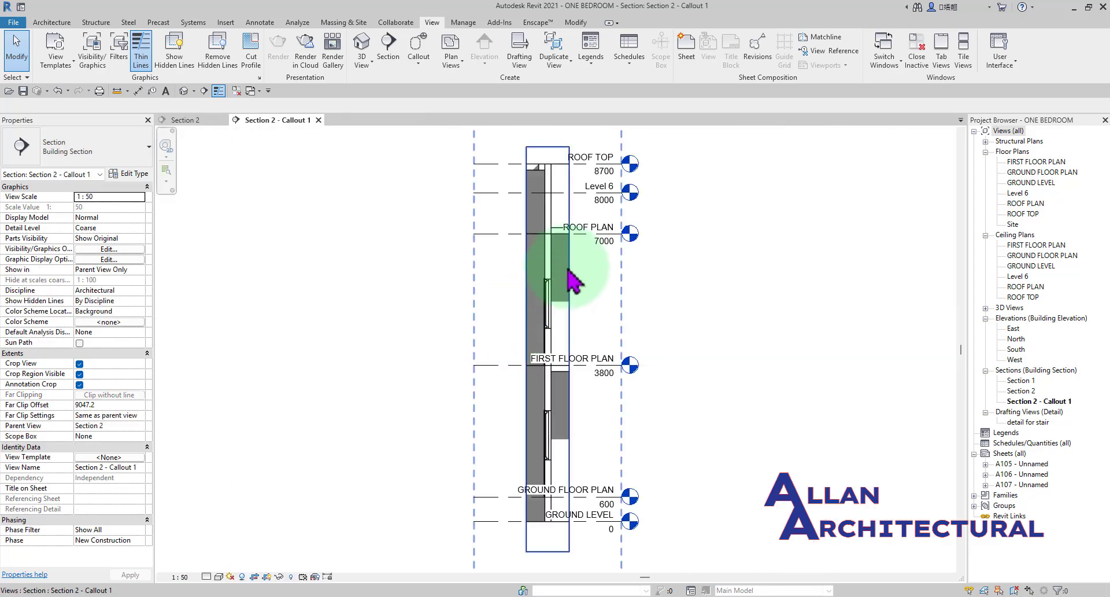
# Extend the level lines in the callout view so all level heads sit well clear of the wall.
pyautogui.scroll(2, 523, 263)
pyautogui.scroll(2, 399, 422)
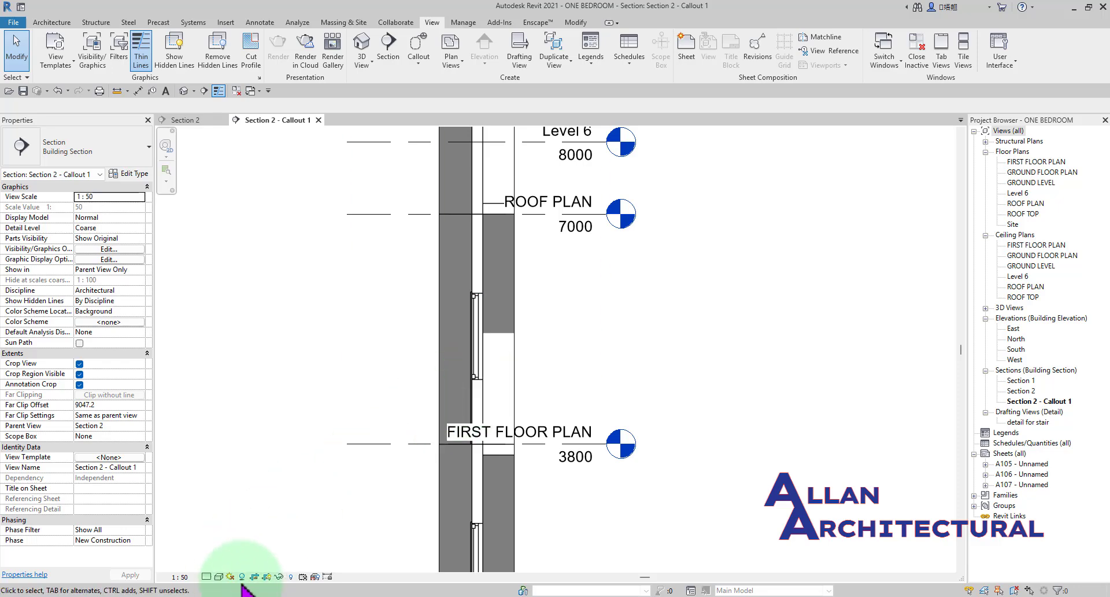
pyautogui.scroll(-4, 515, 330)
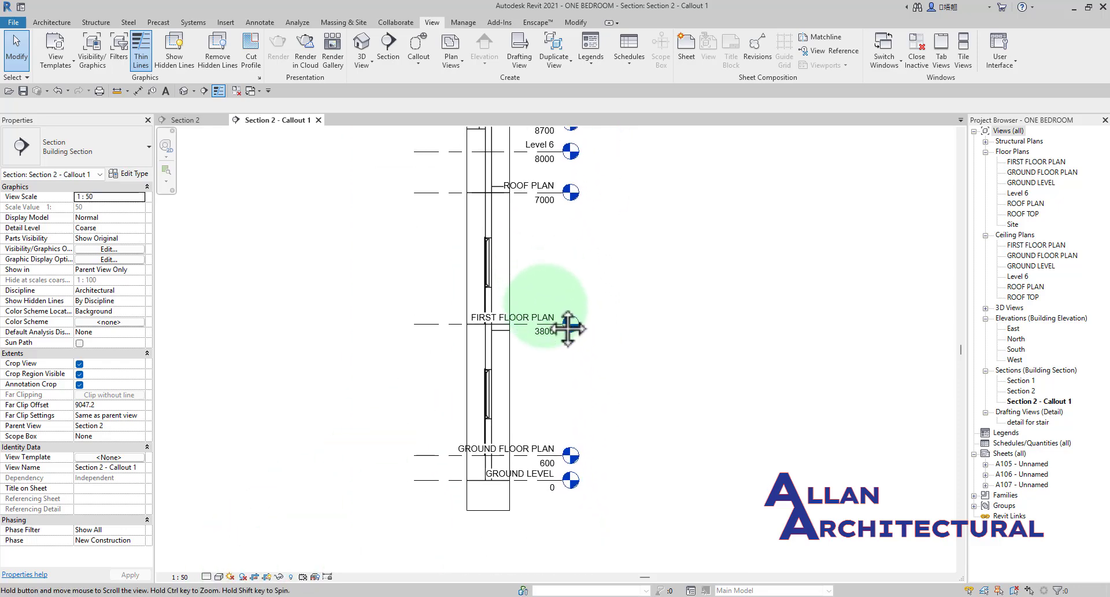
pyautogui.scroll(3, 509, 463)
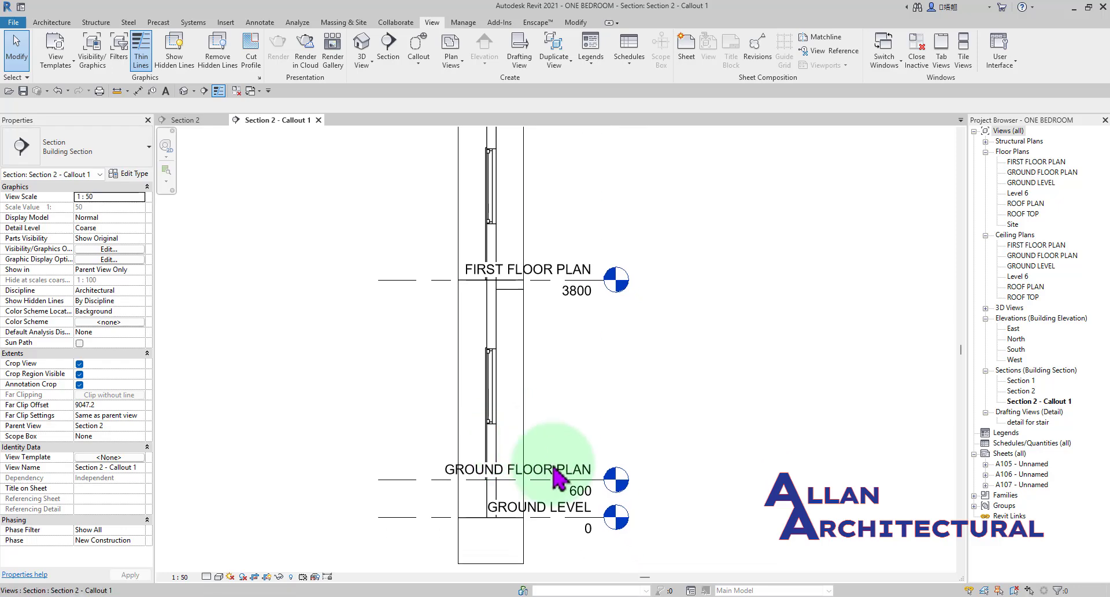
pyautogui.click(540, 465)
pyautogui.scroll(-2, 549, 462)
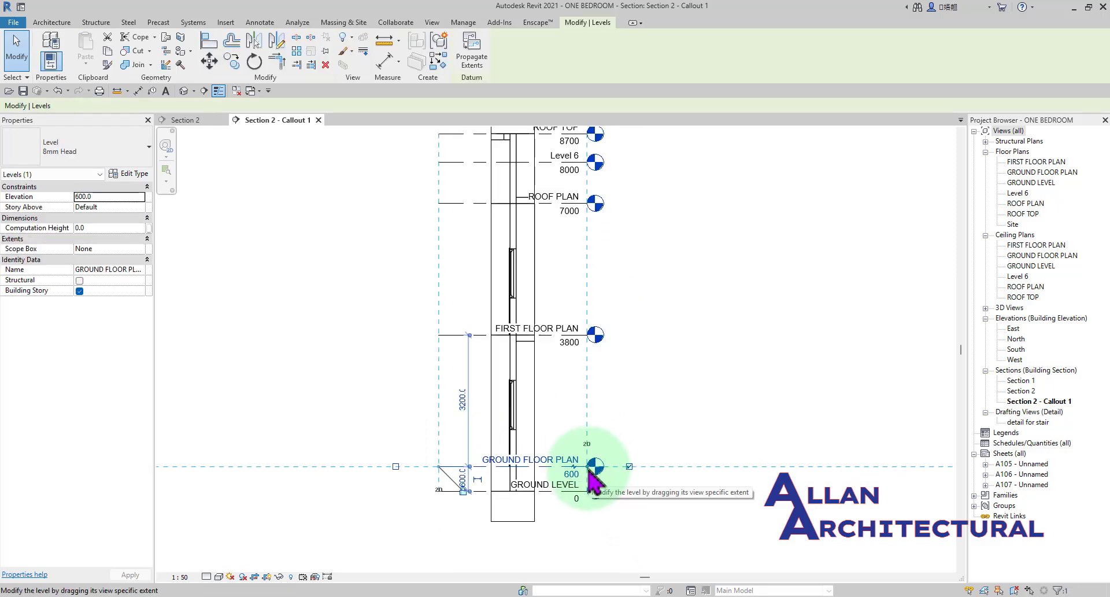
pyautogui.moveTo(589, 469); pyautogui.dragTo(686, 473)
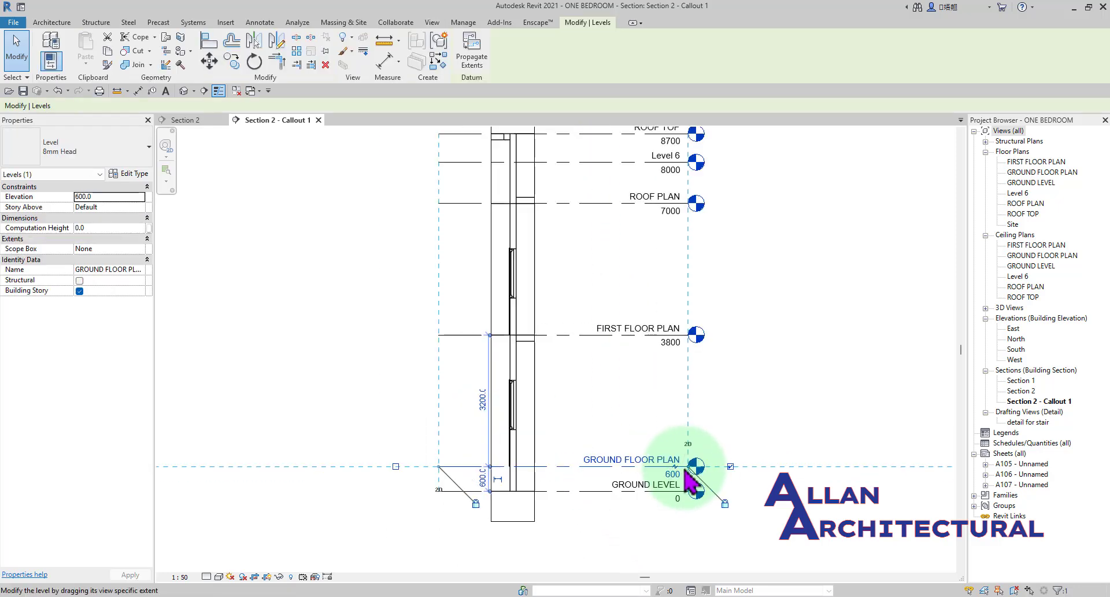
pyautogui.click(709, 407)
# Examine the upper part of the wall in the callout, from the roof top down to the first floor level.
pyautogui.scroll(-3, 587, 392)
pyautogui.scroll(5, 535, 274)
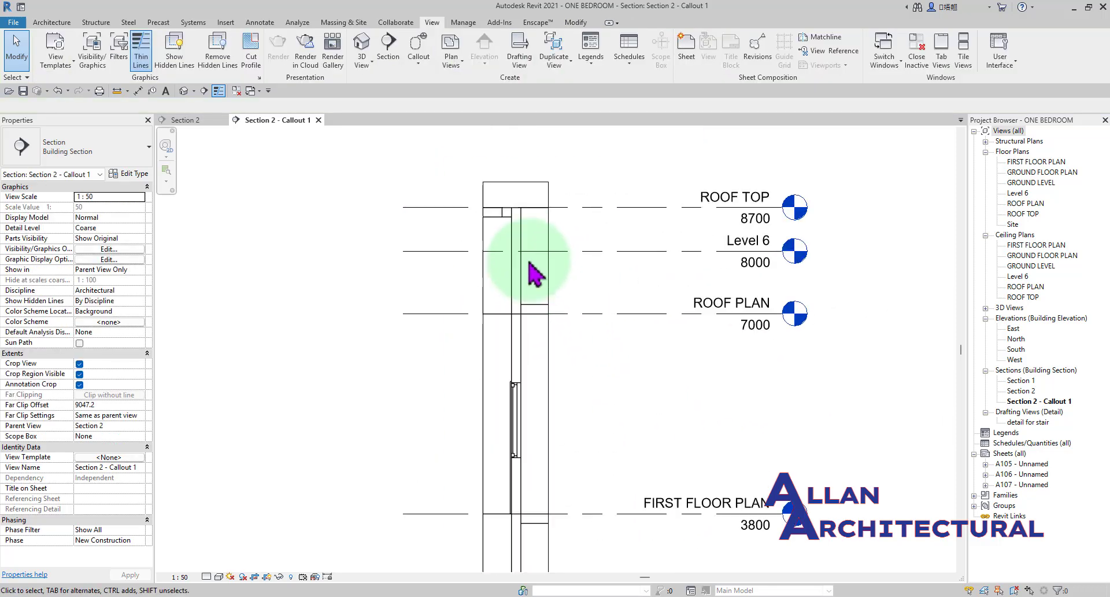
pyautogui.scroll(2, 529, 263)
pyautogui.scroll(-2, 520, 328)
pyautogui.scroll(3, 522, 272)
pyautogui.scroll(-3, 483, 251)
pyautogui.moveTo(483, 245); pyautogui.dragTo(483, 191, button='middle')
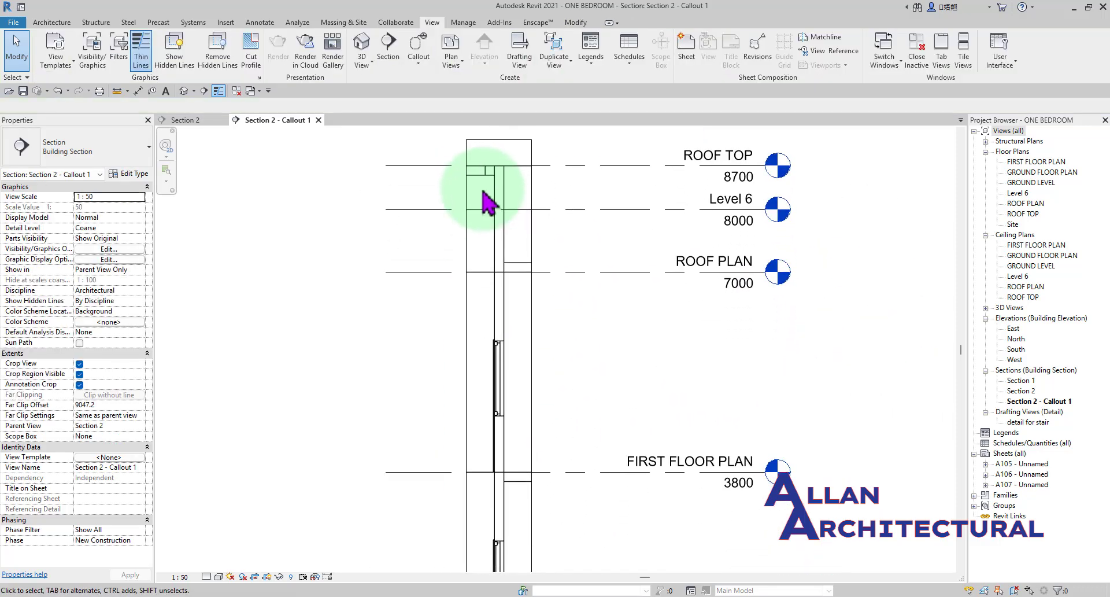
pyautogui.scroll(2, 491, 194)
pyautogui.scroll(-3, 480, 179)
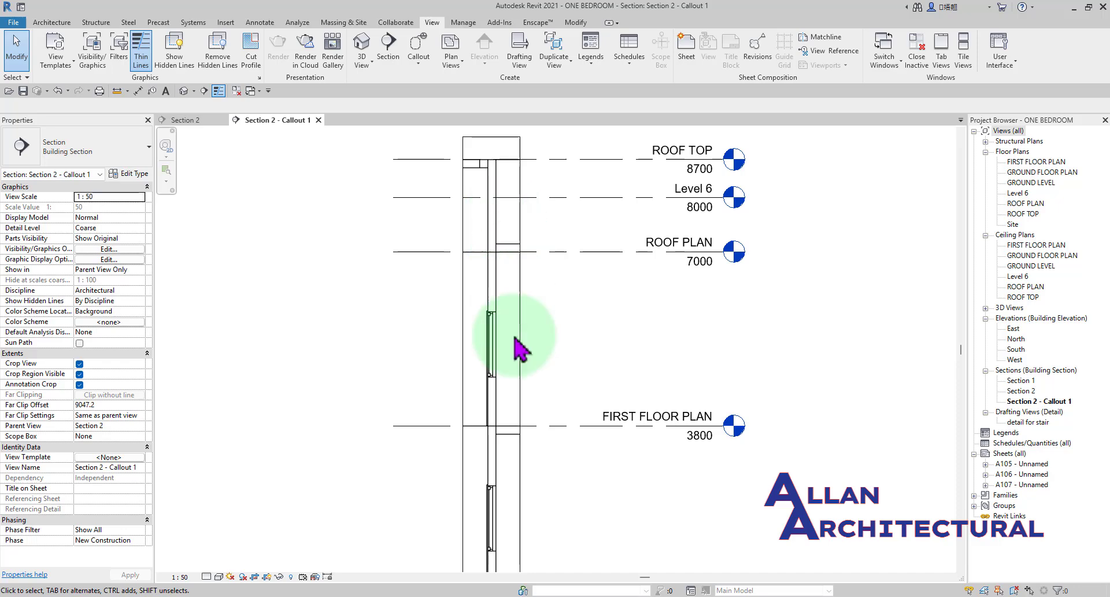
# Inspect the floor slab at the first floor level and the wall and window above it.
pyautogui.moveTo(509, 379); pyautogui.dragTo(463, 489, button='middle')
pyautogui.scroll(3, 493, 342)
pyautogui.scroll(1, 516, 328)
pyautogui.scroll(2, 532, 454)
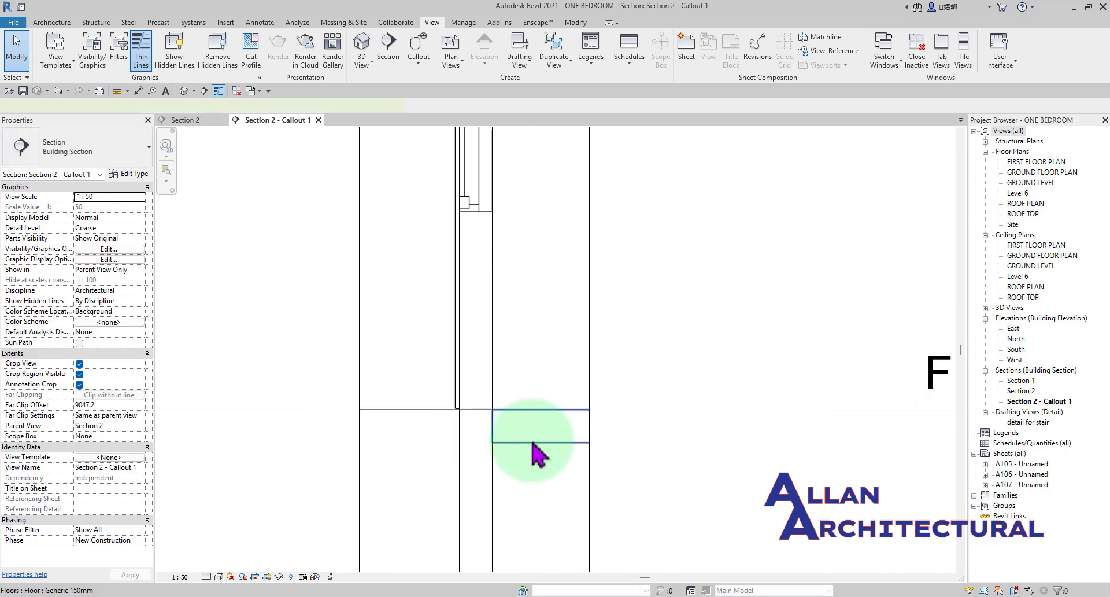
pyautogui.click(533, 443)
pyautogui.scroll(-3, 517, 402)
pyautogui.click(608, 340)
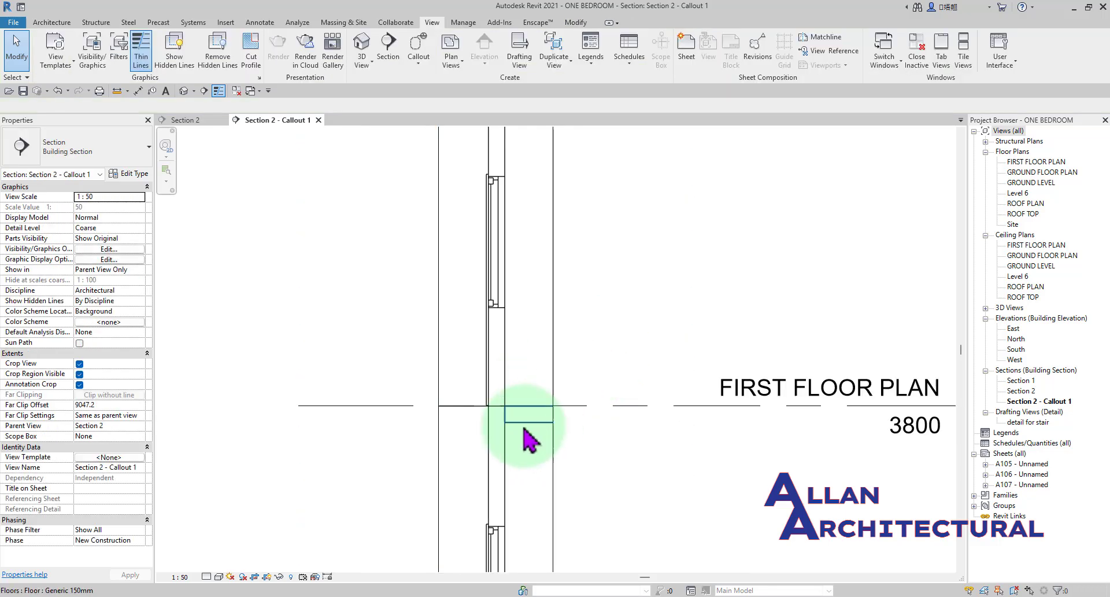
pyautogui.scroll(-3, 528, 428)
pyautogui.moveTo(498, 454); pyautogui.dragTo(511, 465, button='middle')
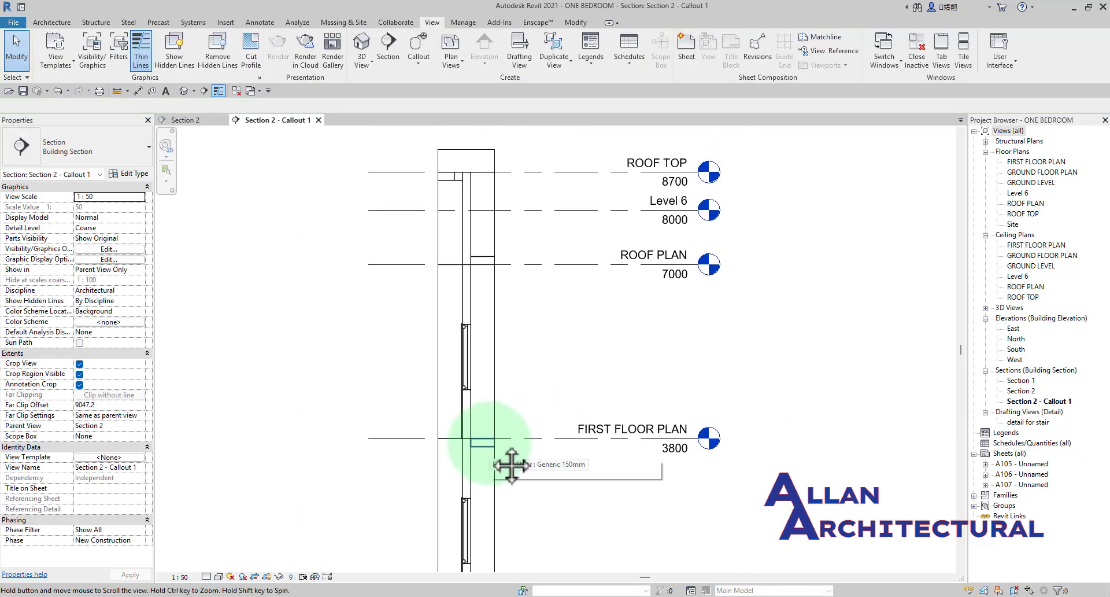
pyautogui.scroll(3, 528, 399)
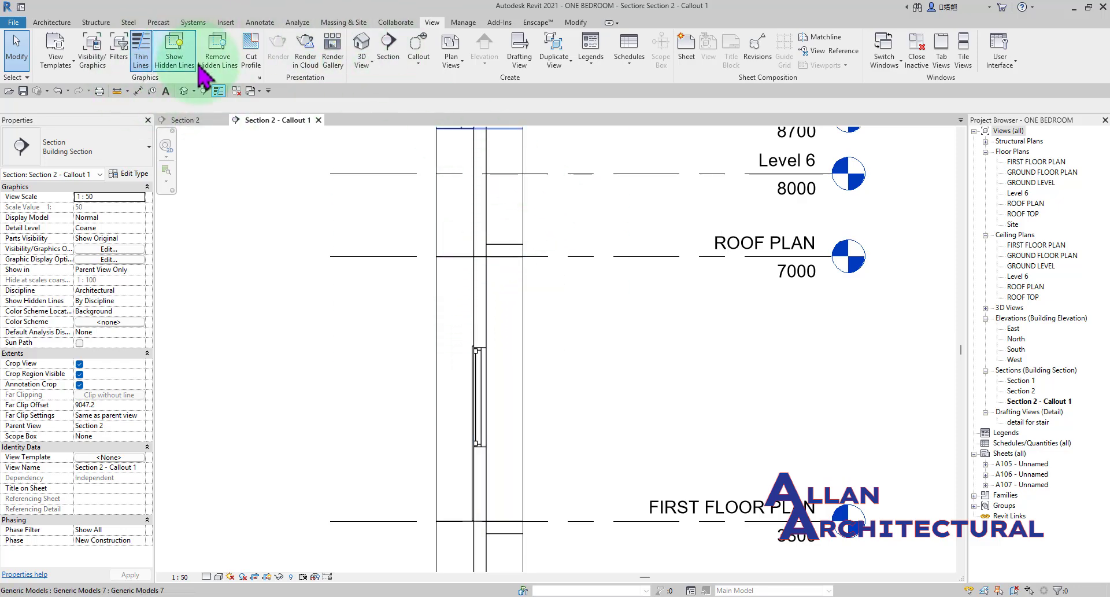
# Start the Detail Component command and preview the UB203x133x30 beam section against the wall around the roof plan level.
pyautogui.click(260, 23)
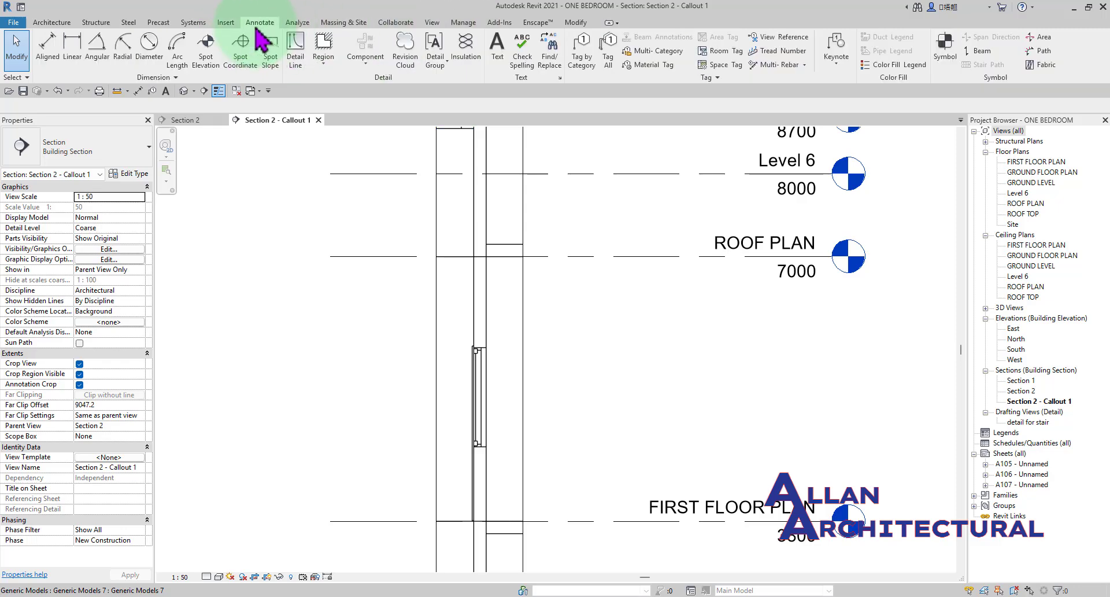
pyautogui.click(364, 67)
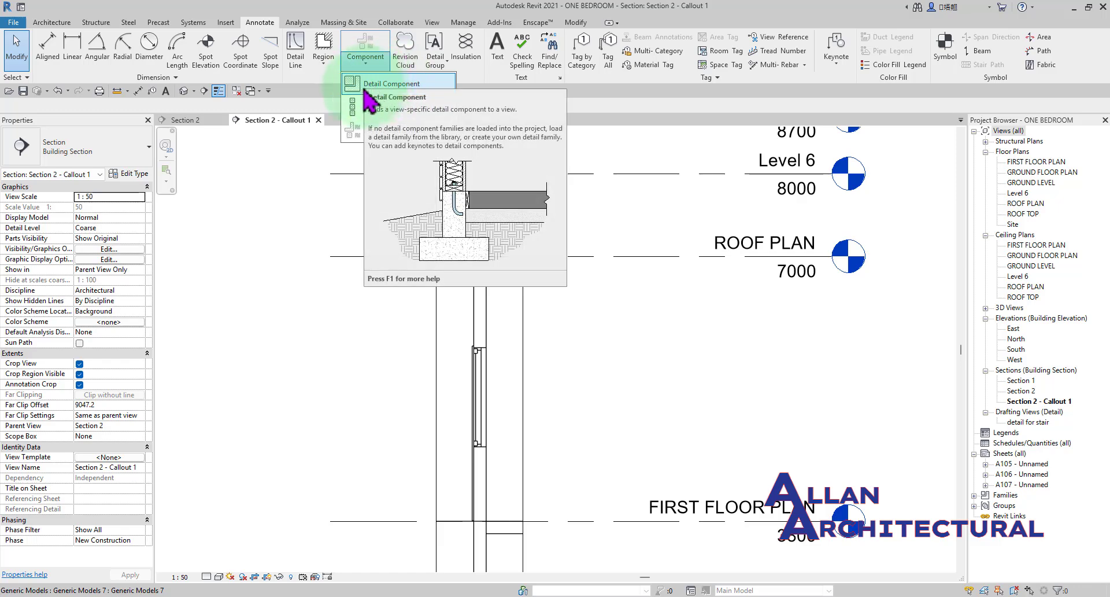
pyautogui.click(386, 85)
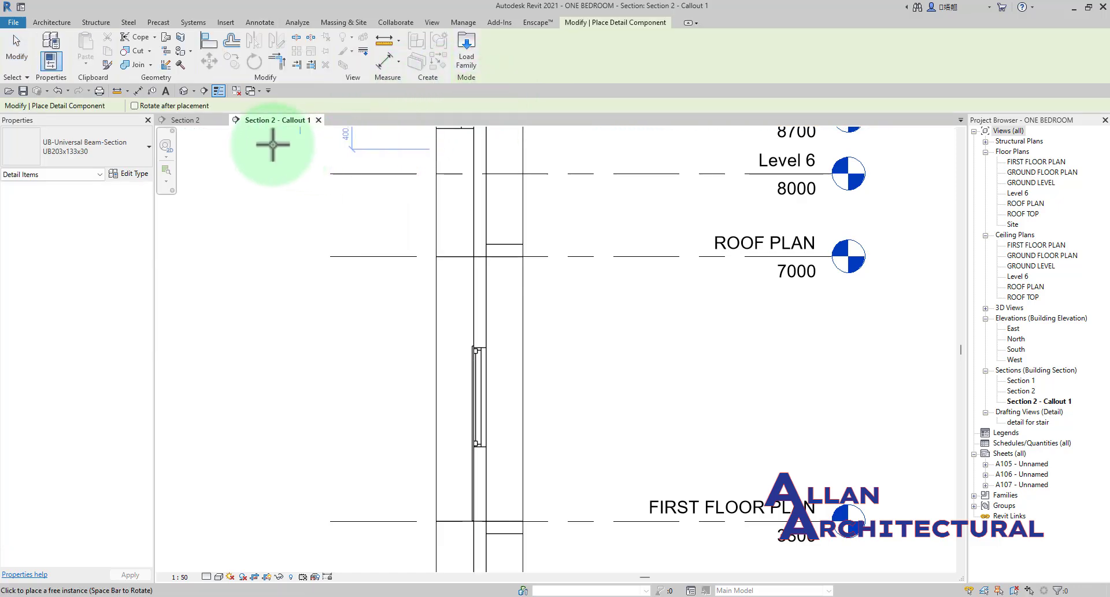
pyautogui.scroll(3, 291, 259)
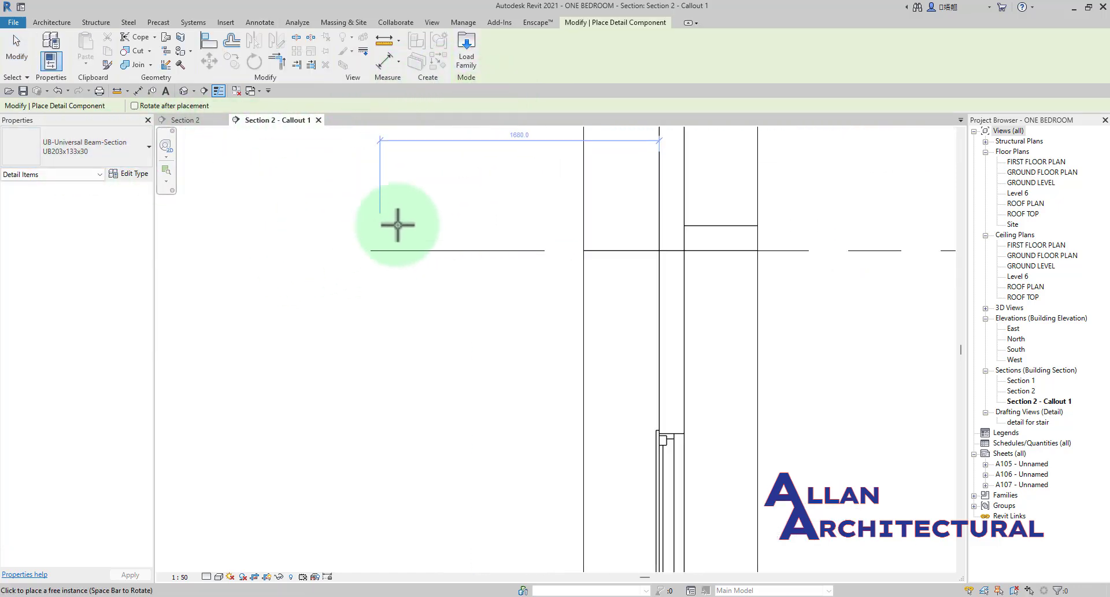
pyautogui.scroll(4, 642, 283)
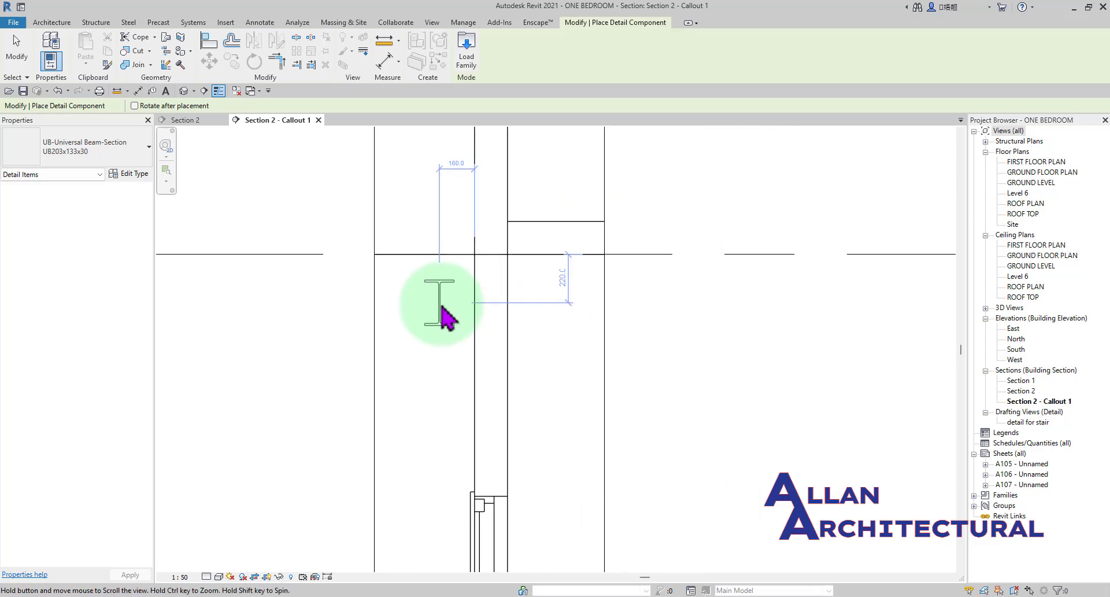
pyautogui.scroll(-6, 555, 282)
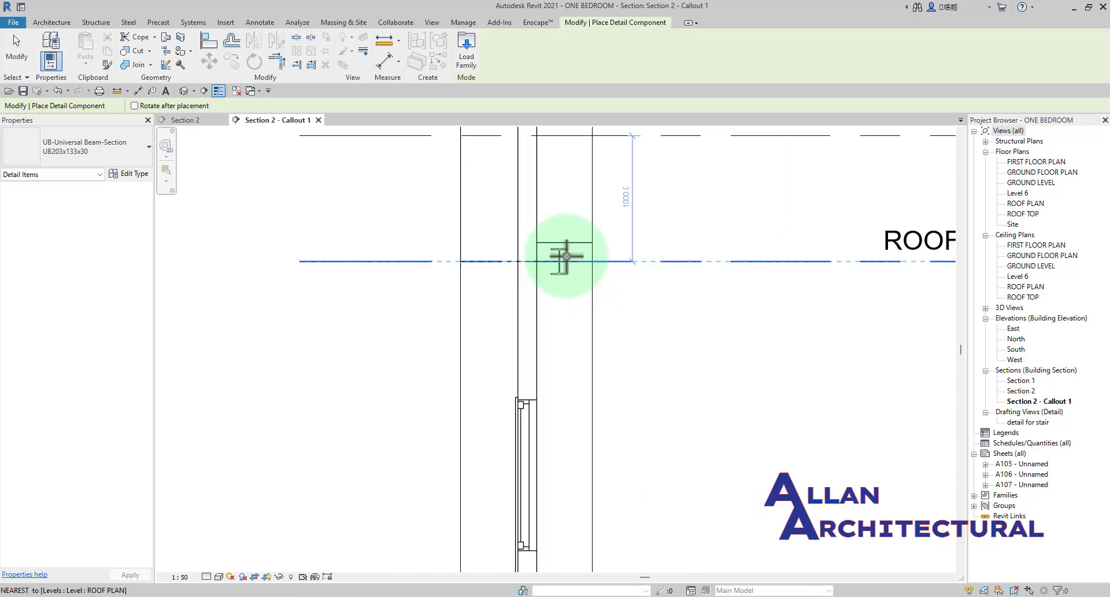
pyautogui.moveTo(567, 254); pyautogui.dragTo(529, 340, button='middle')
pyautogui.scroll(-2, 540, 310)
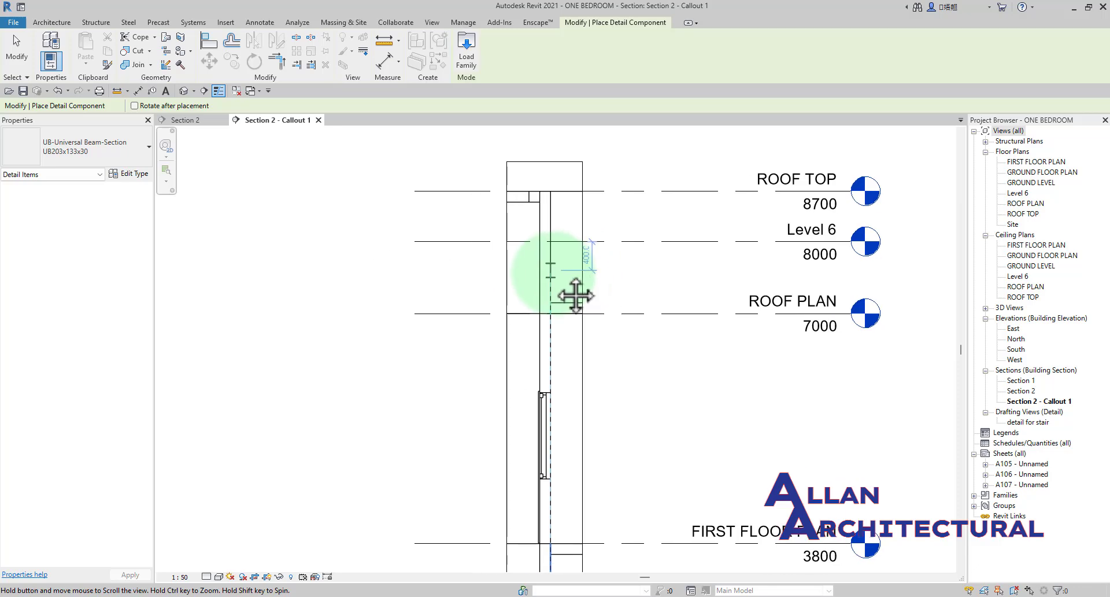
pyautogui.scroll(2, 544, 261)
pyautogui.scroll(-2, 543, 300)
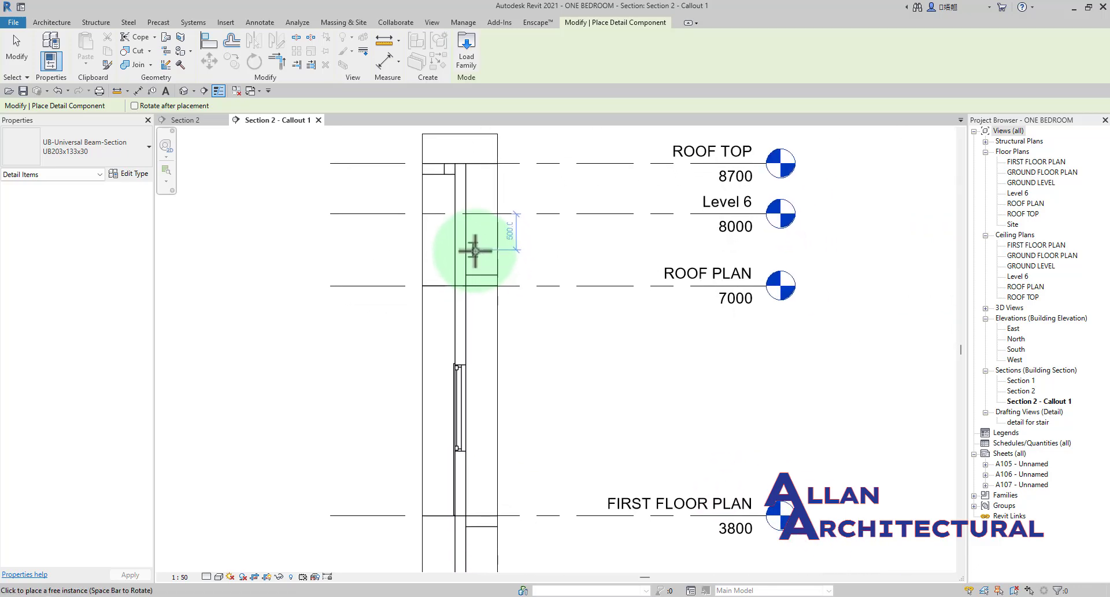
pyautogui.scroll(-3, 443, 256)
pyautogui.scroll(3, 466, 248)
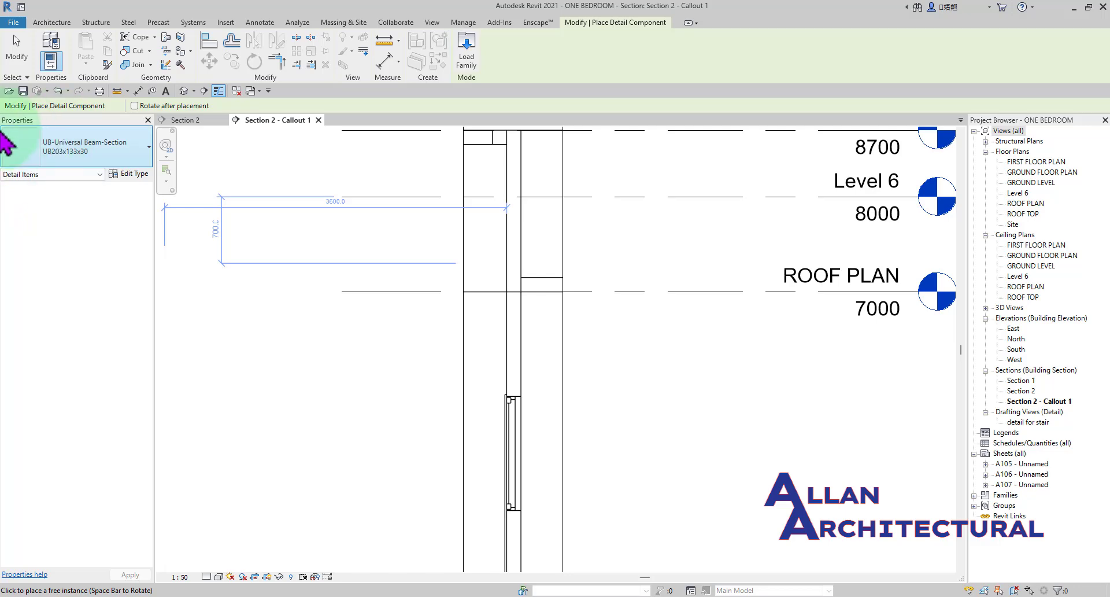
# Switch the detail component type to Brick - UK Standard: Rowlock and preview it against the upper wall.
pyautogui.click(68, 149)
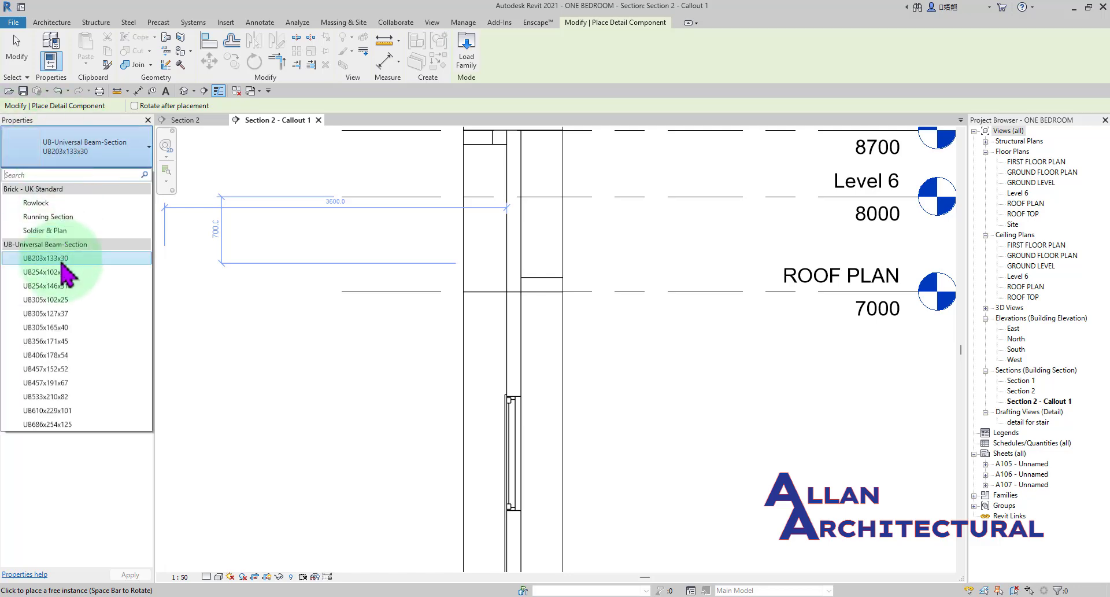
pyautogui.click(73, 204)
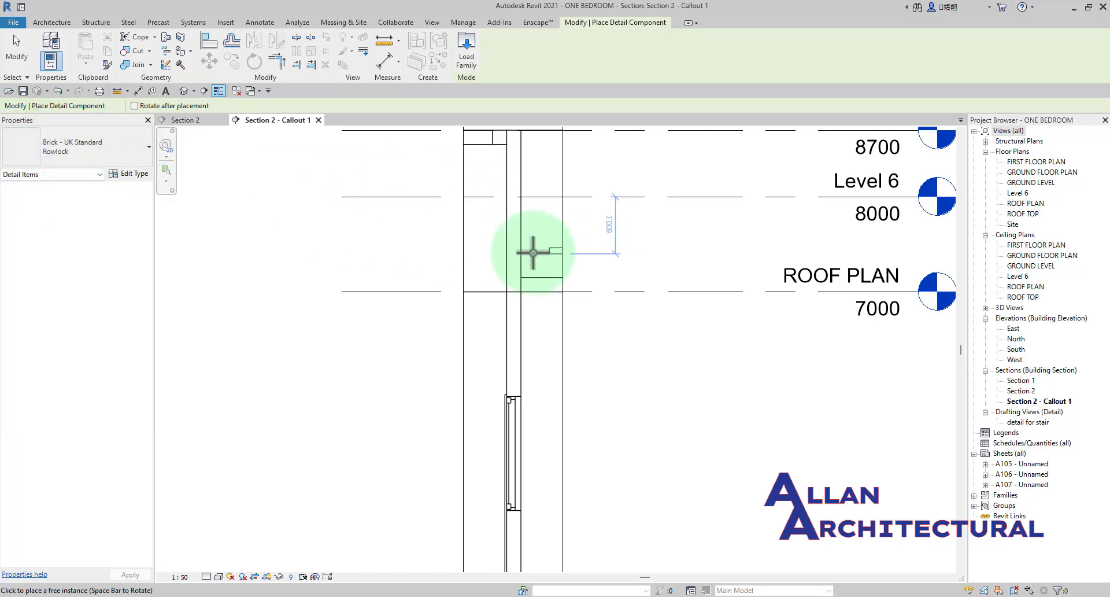
pyautogui.scroll(3, 488, 240)
# Review the loaded brick and universal beam detail types, and open the family library for loading another detail family.
pyautogui.click(74, 153)
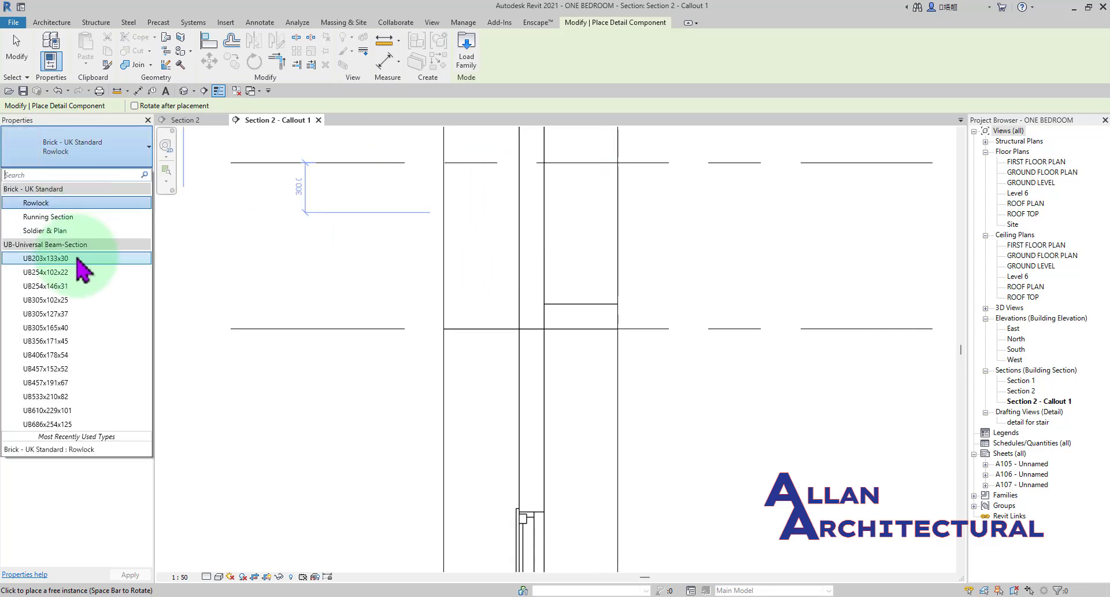
pyautogui.click(75, 155)
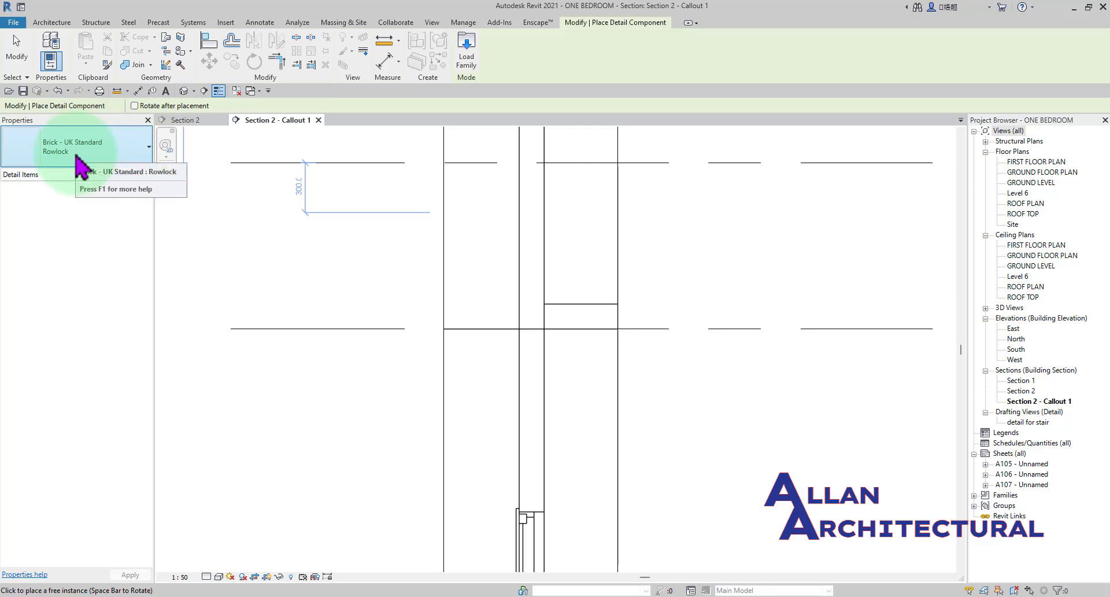
pyautogui.click(77, 156)
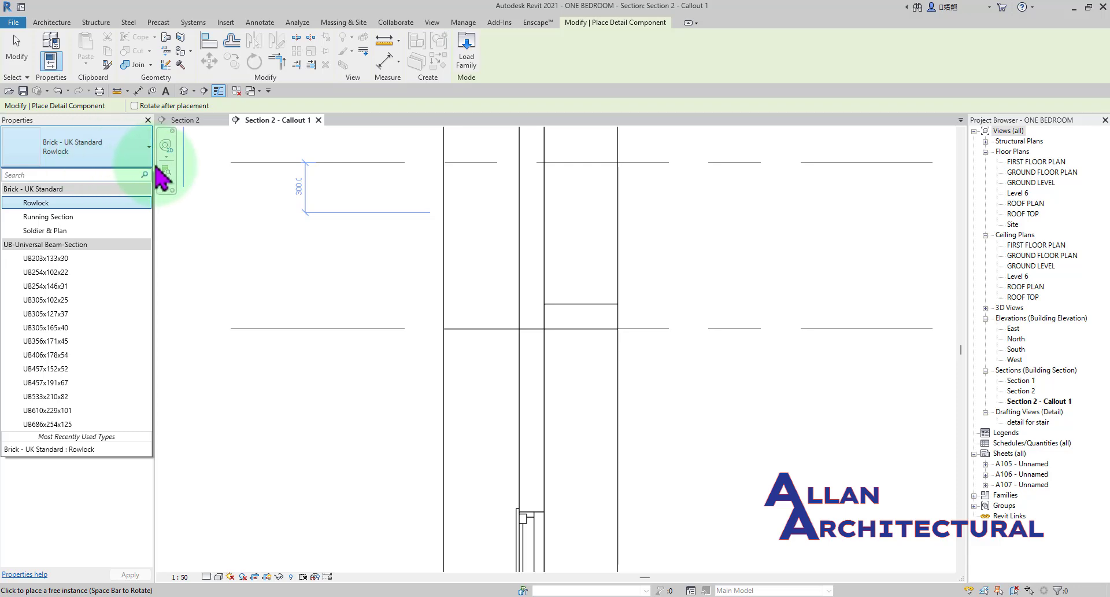
pyautogui.click(457, 58)
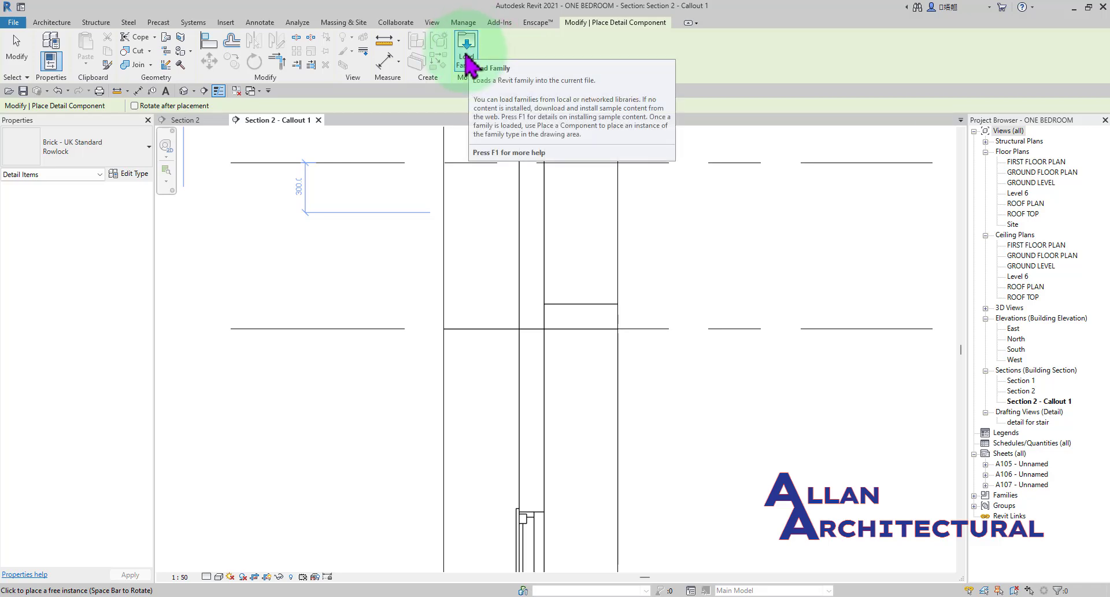
pyautogui.click(467, 58)
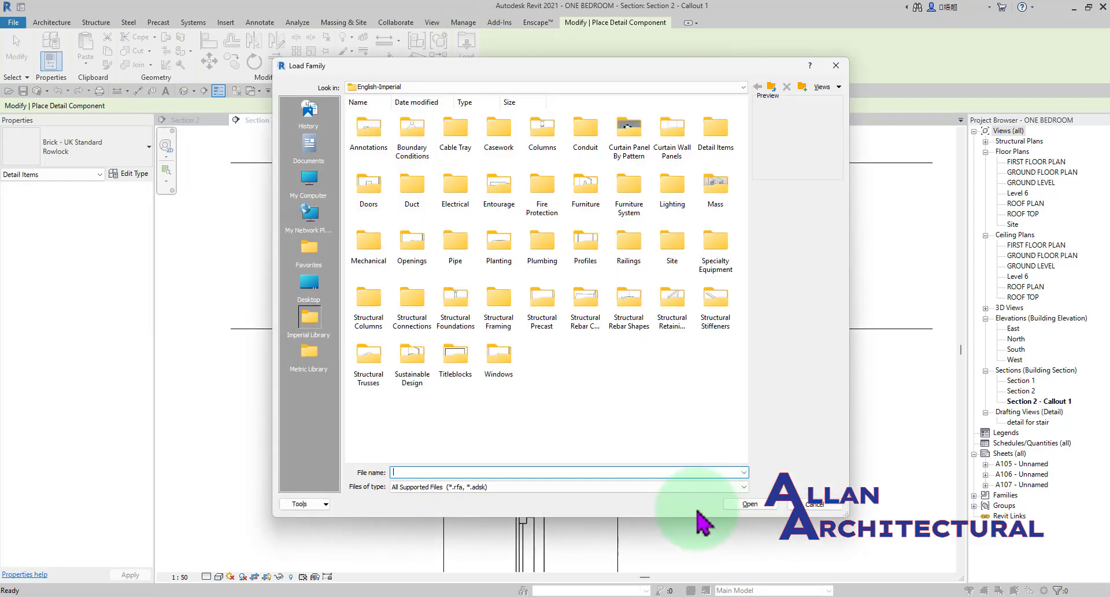
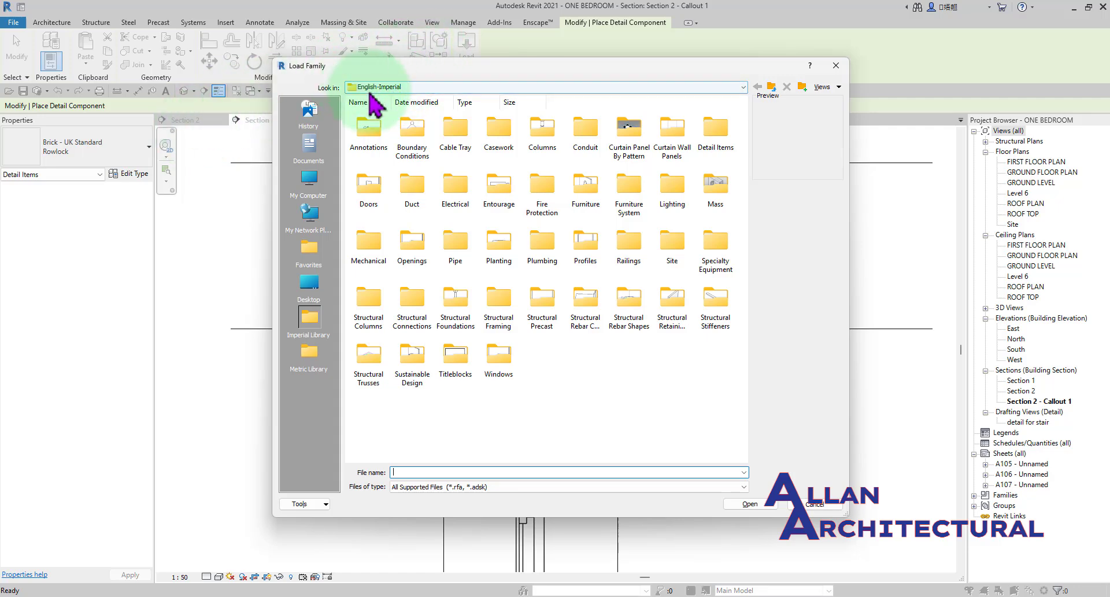
# Browse to the metric family library, show its folders as a detailed list, and open the Detail Items folder.
pyautogui.click(773, 89)
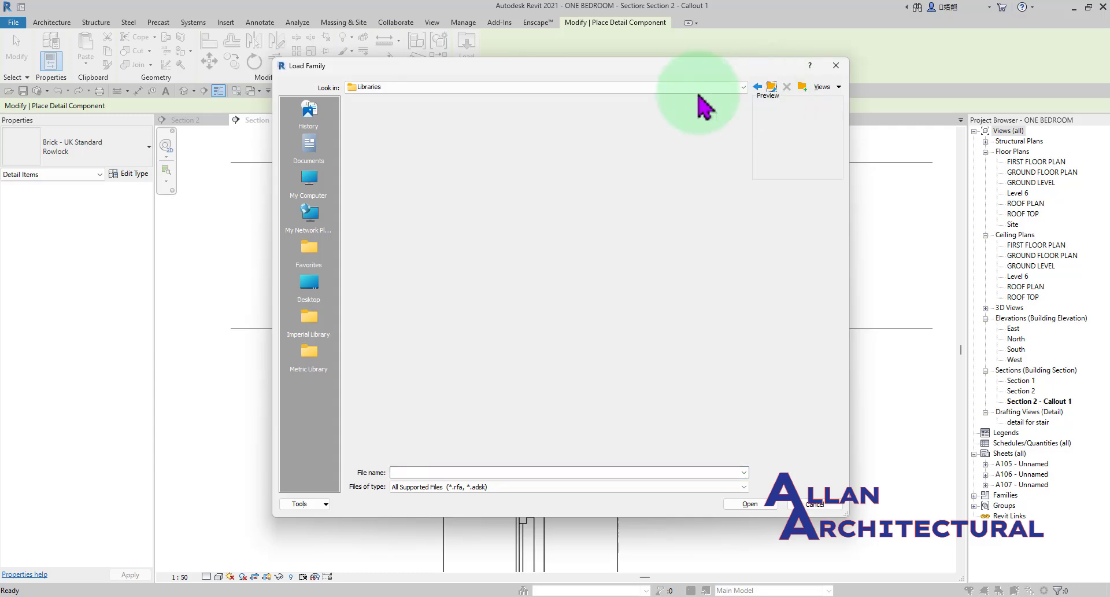
pyautogui.doubleClick(456, 139)
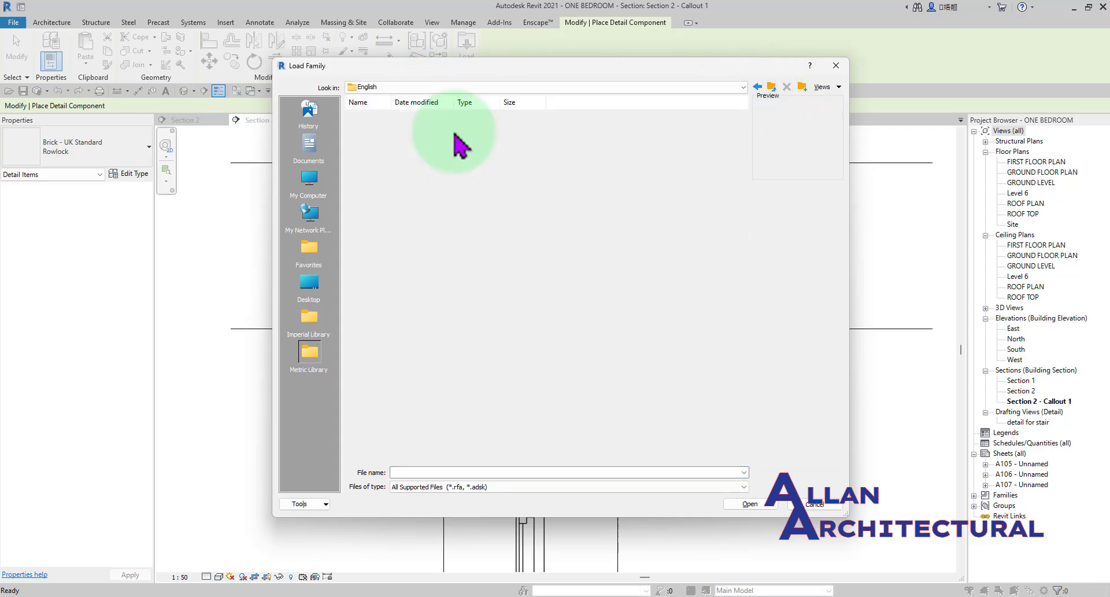
pyautogui.click(831, 88)
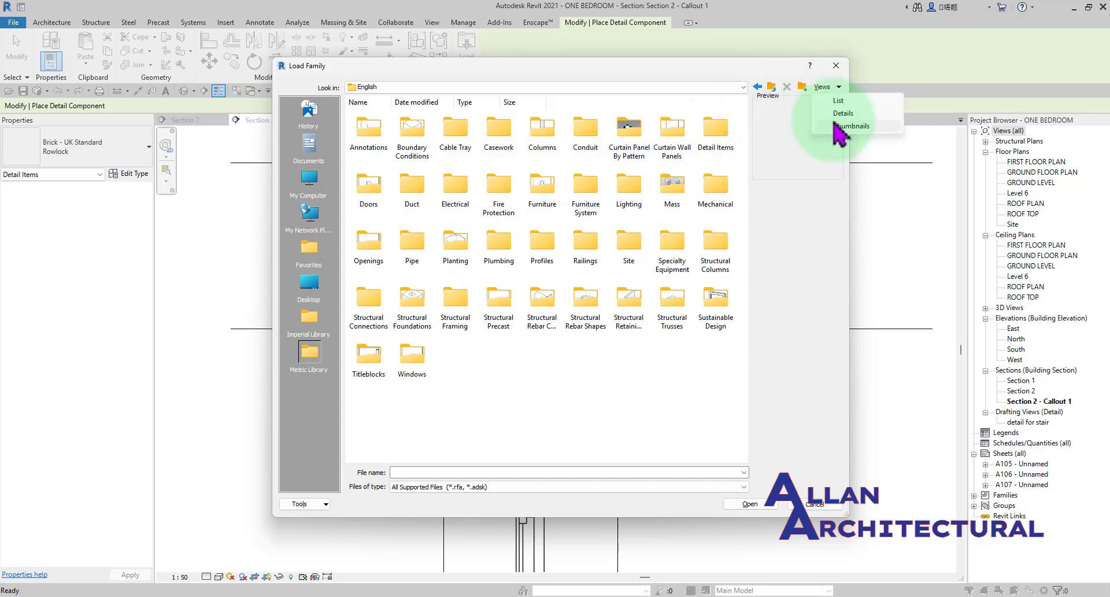
pyautogui.click(842, 114)
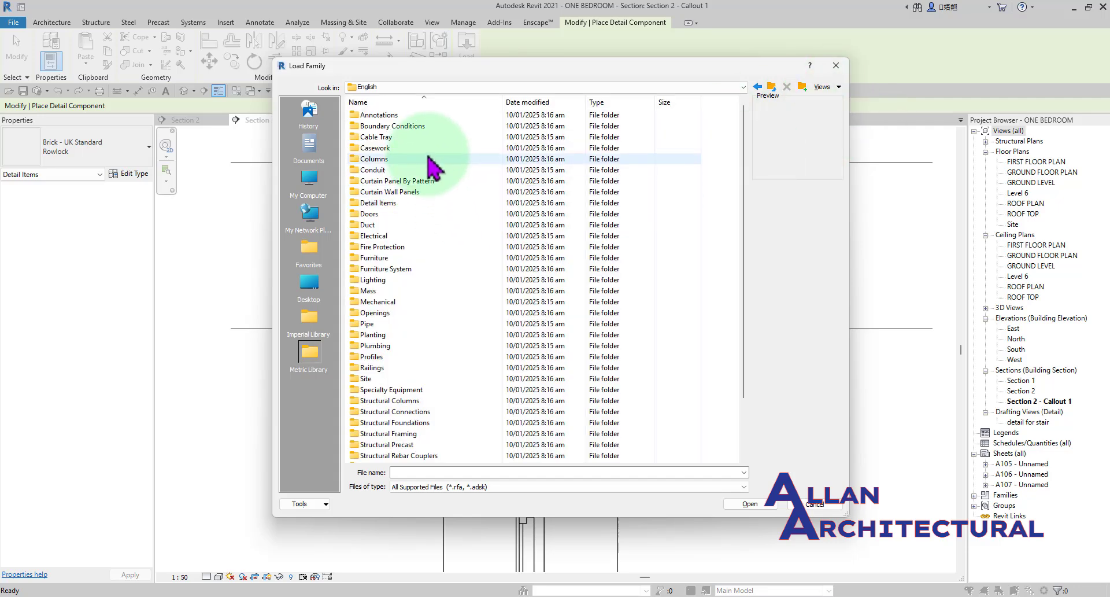
pyautogui.scroll(-2, 431, 171)
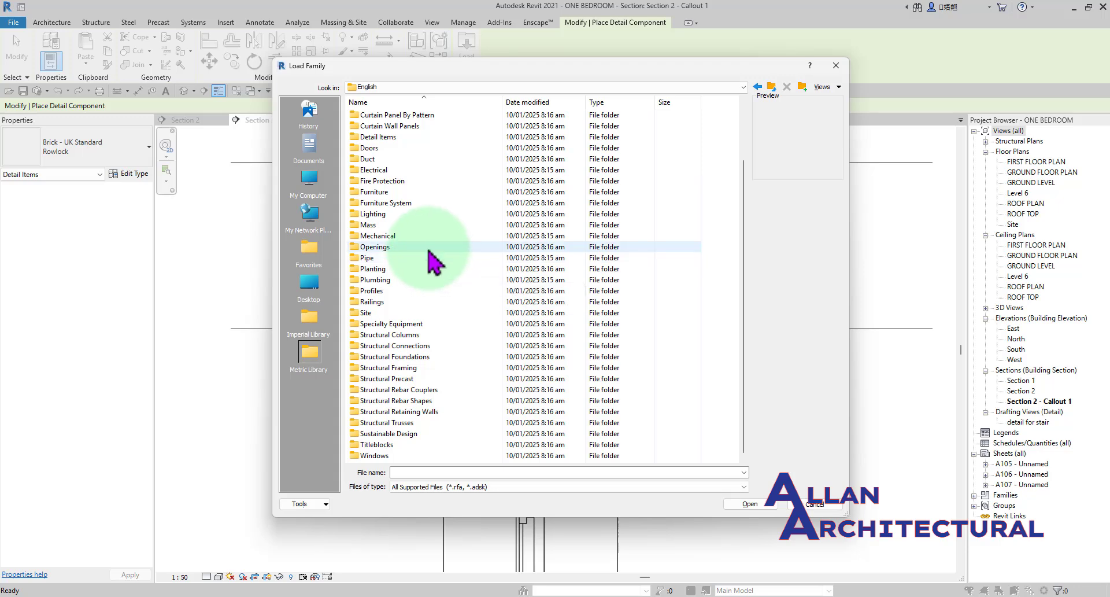
pyautogui.doubleClick(380, 137)
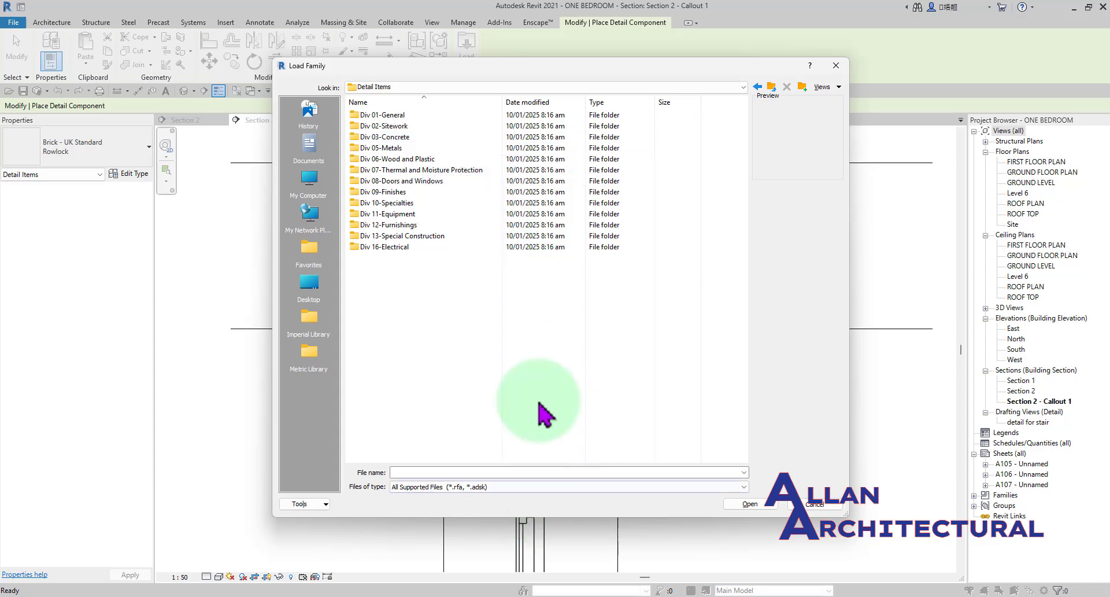
# Preview the M_Reinf Bar Bend 10-25 and 29-36 families in Div 03-Concrete's 03210-Reinforcing Steel folder as thumbnails.
pyautogui.doubleClick(403, 138)
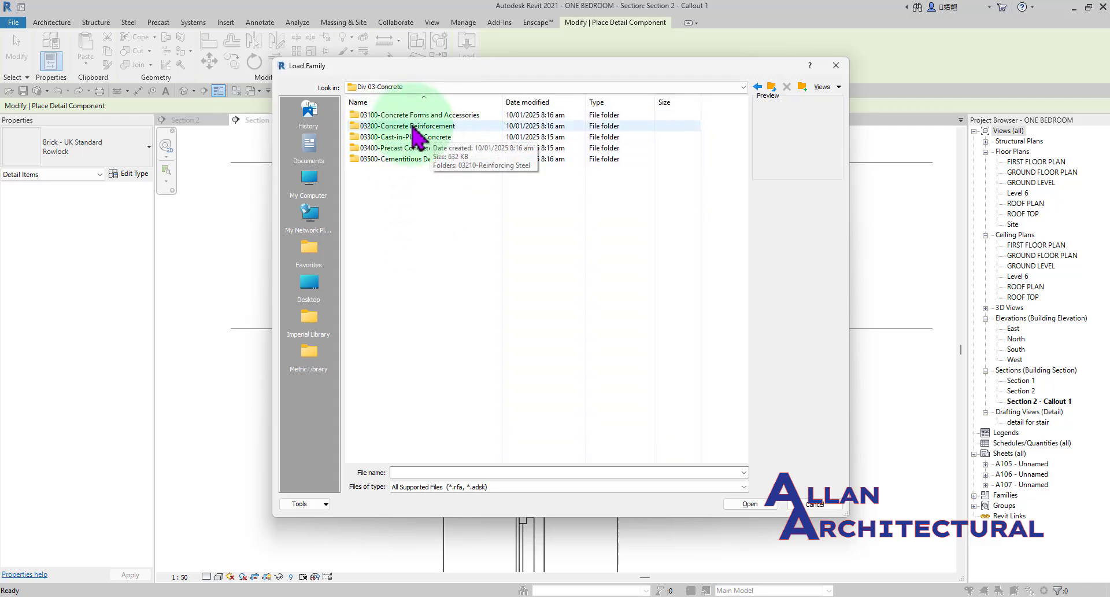
pyautogui.doubleClick(413, 126)
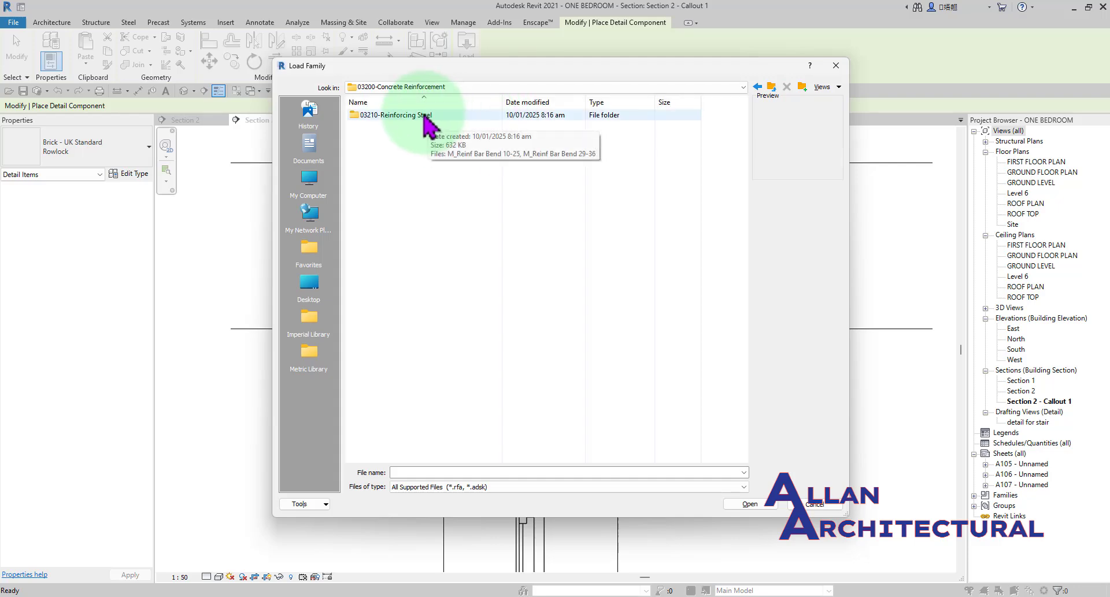
pyautogui.doubleClick(426, 118)
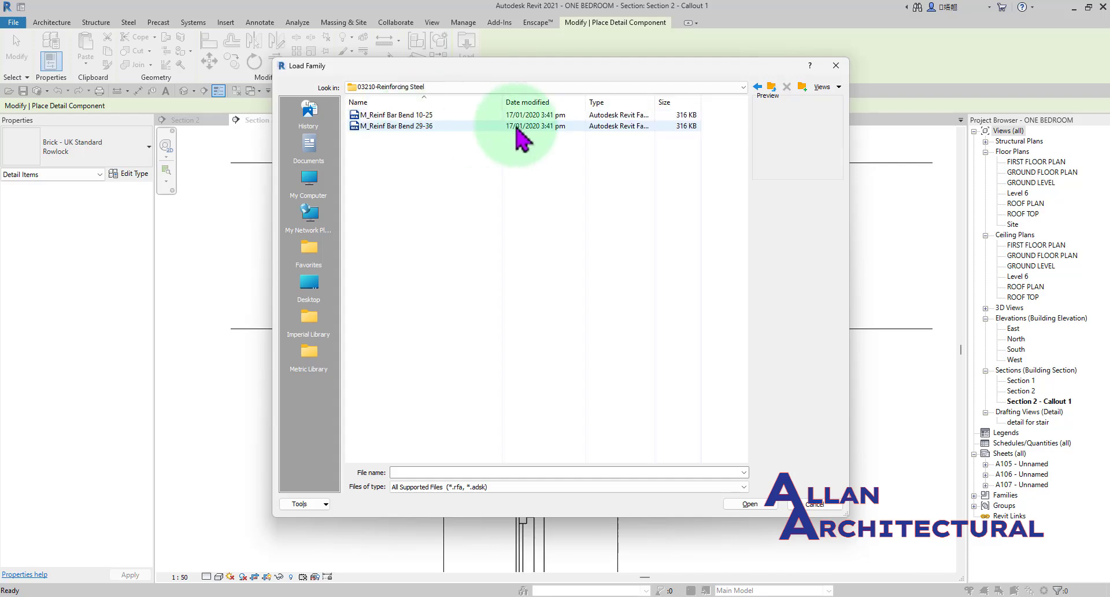
pyautogui.click(839, 86)
pyautogui.click(823, 125)
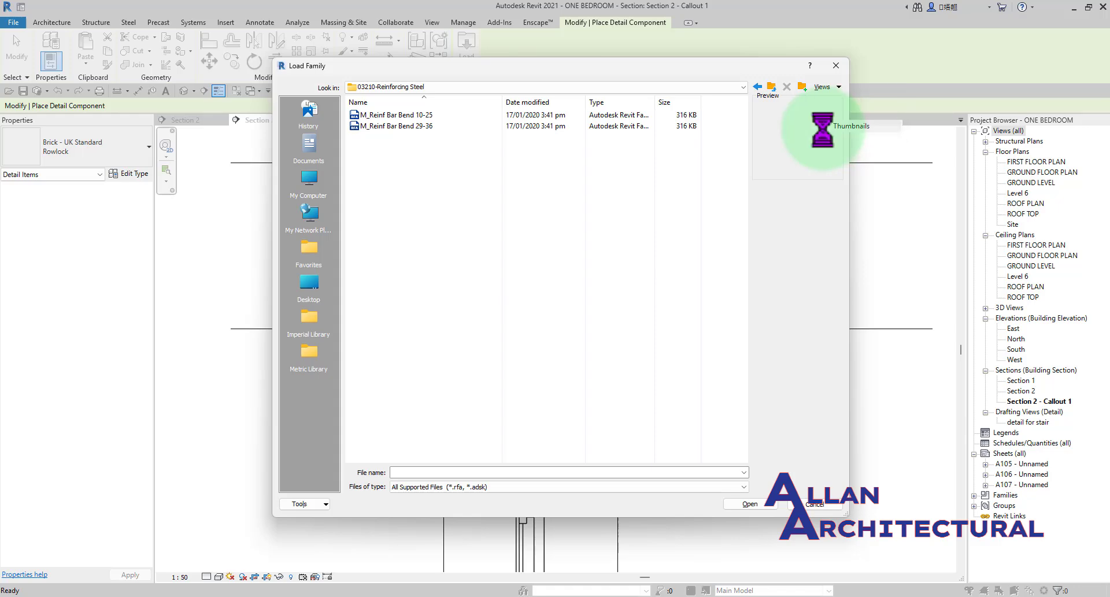
pyautogui.click(379, 139)
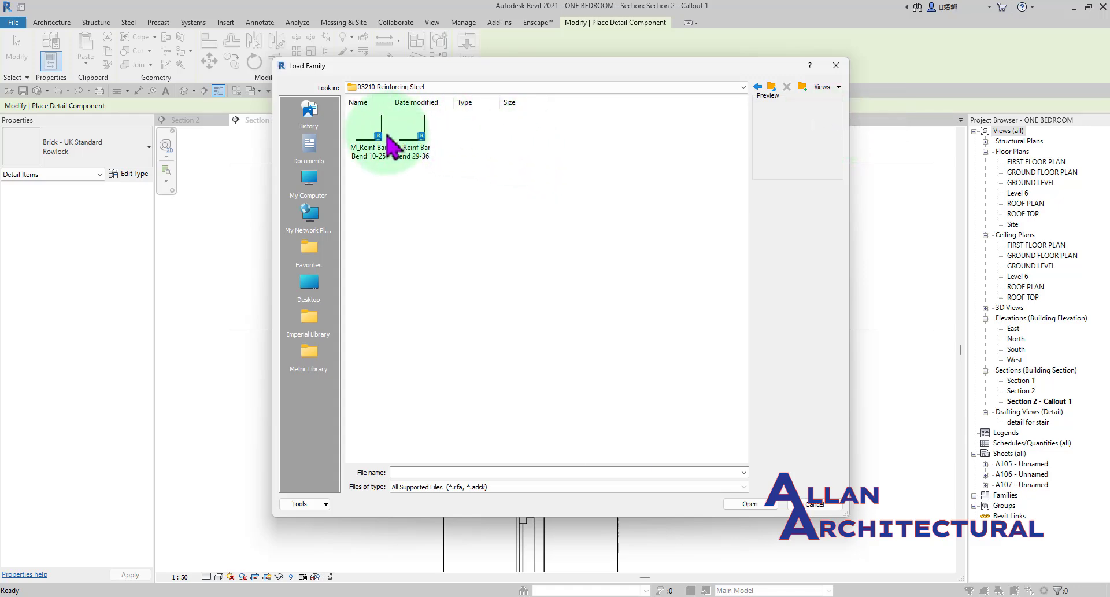
pyautogui.click(416, 139)
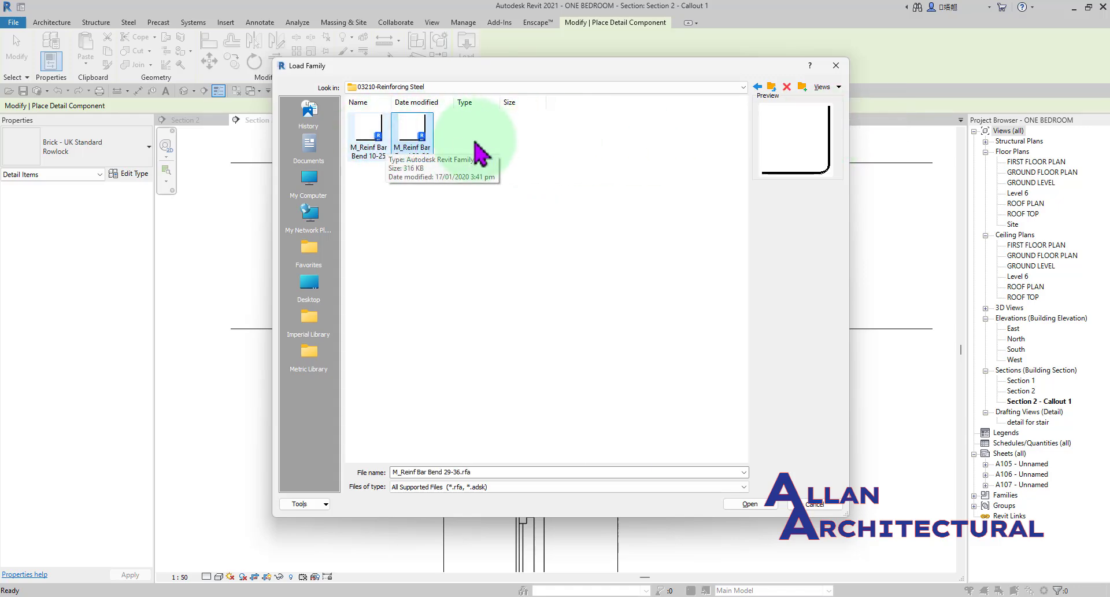
# Load the M_Precast Slab-Hollow Core-Section family from the 03410-Plant-Precast Structural Concrete folder under Div 03-Concrete.
pyautogui.click(773, 88)
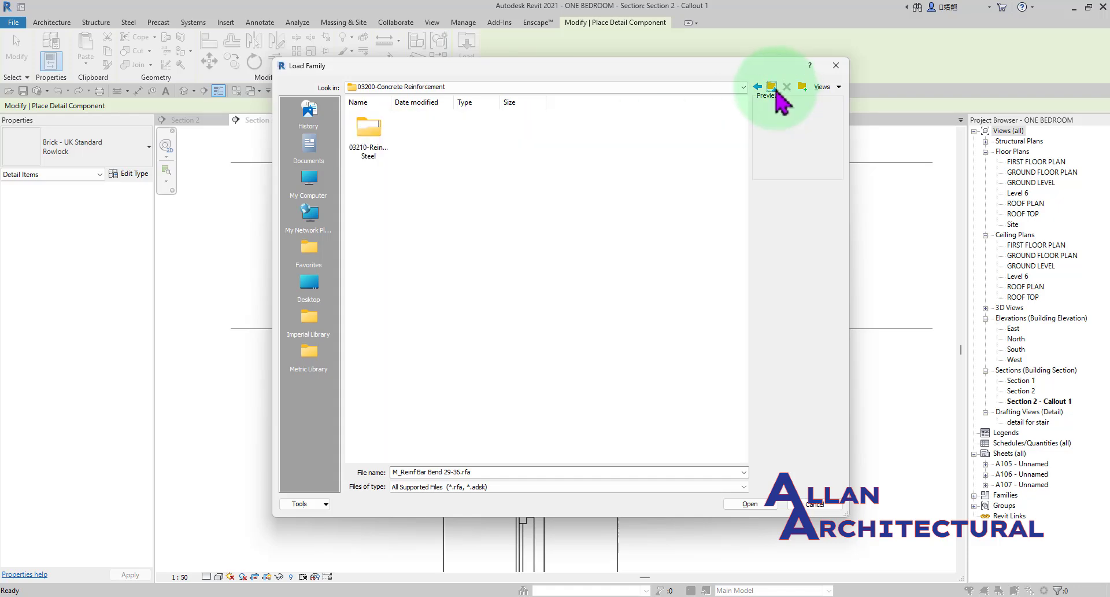
pyautogui.click(772, 88)
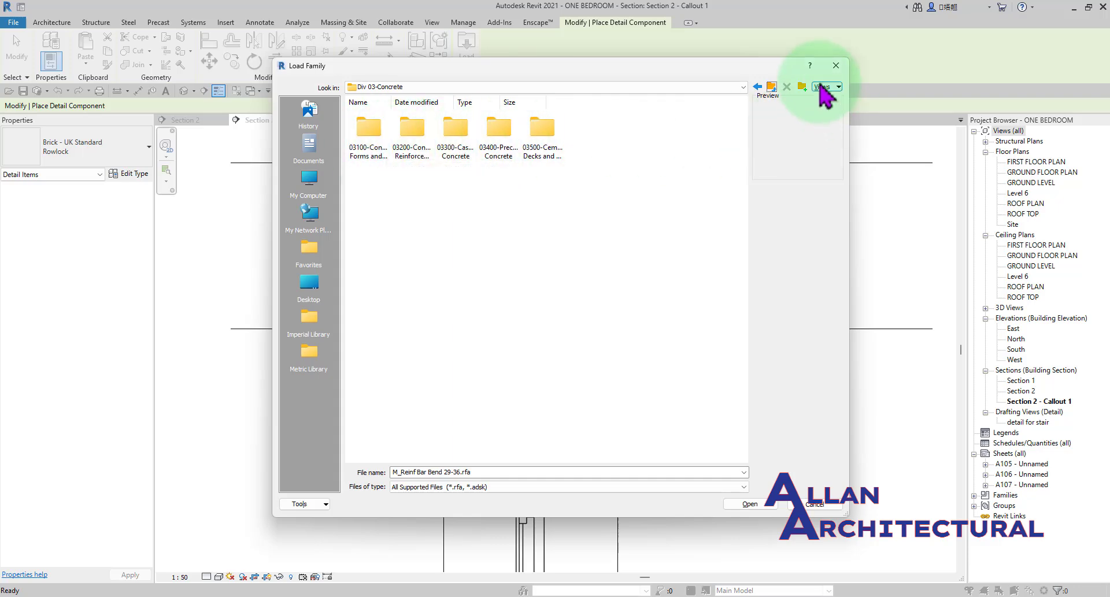
pyautogui.click(823, 88)
pyautogui.click(838, 120)
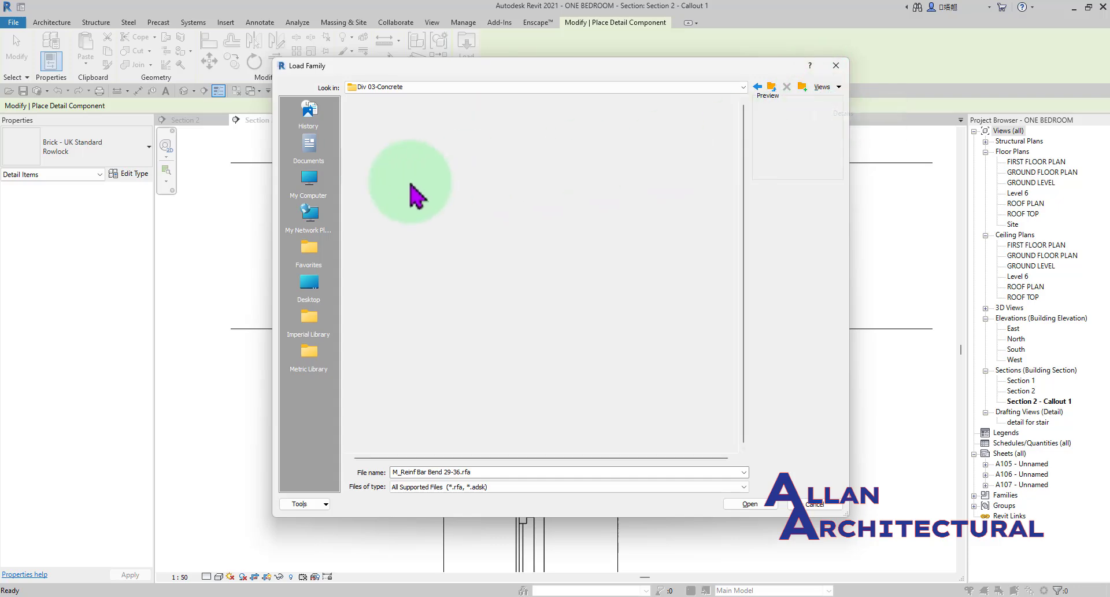
pyautogui.doubleClick(432, 151)
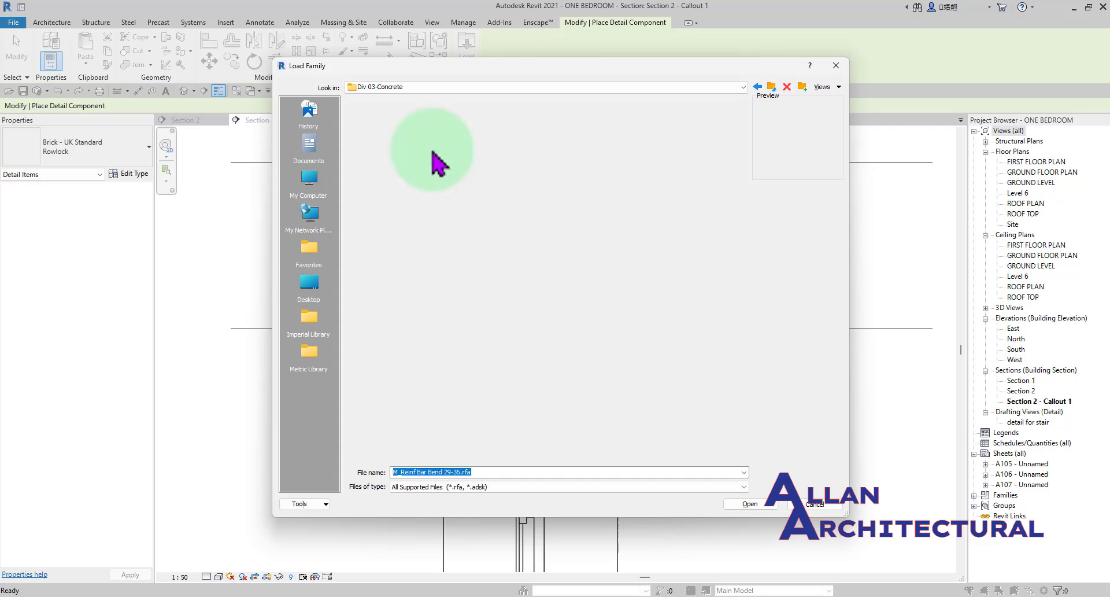
pyautogui.doubleClick(426, 115)
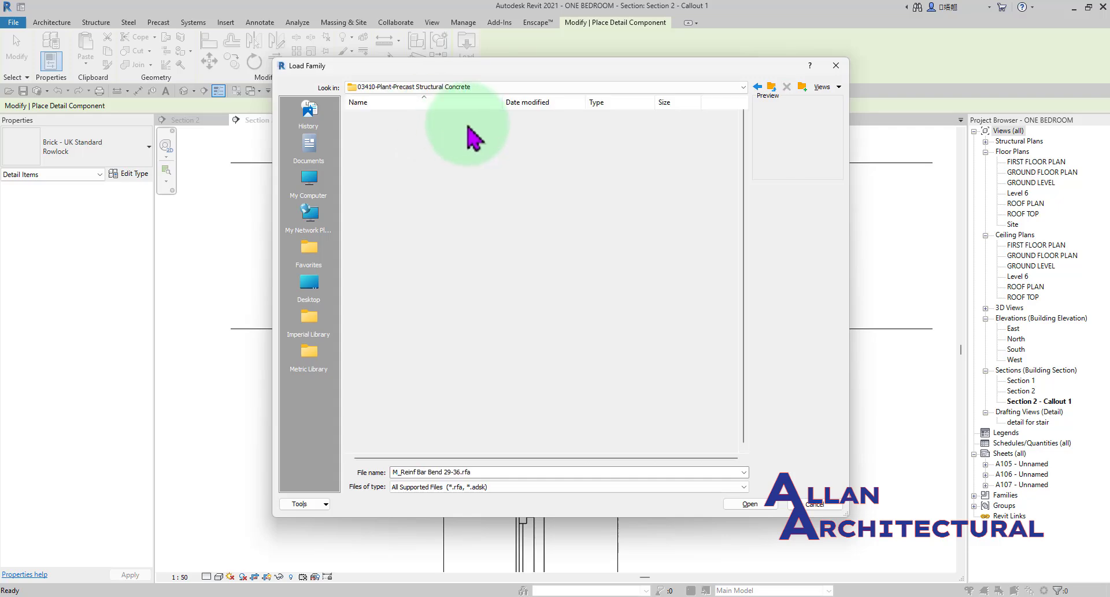
pyautogui.click(824, 88)
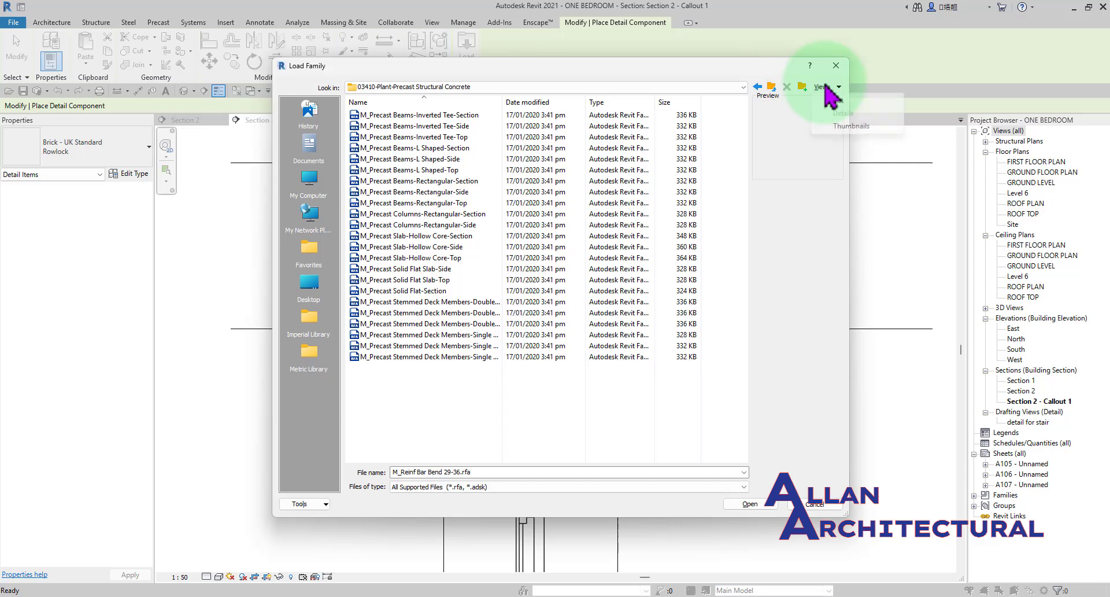
pyautogui.click(850, 126)
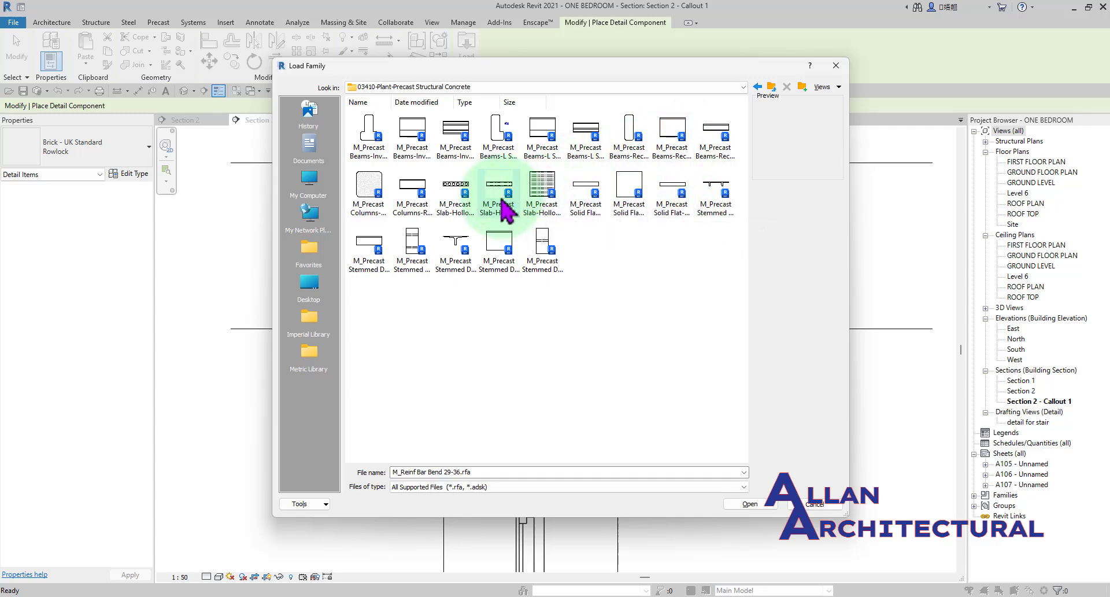
pyautogui.click(457, 188)
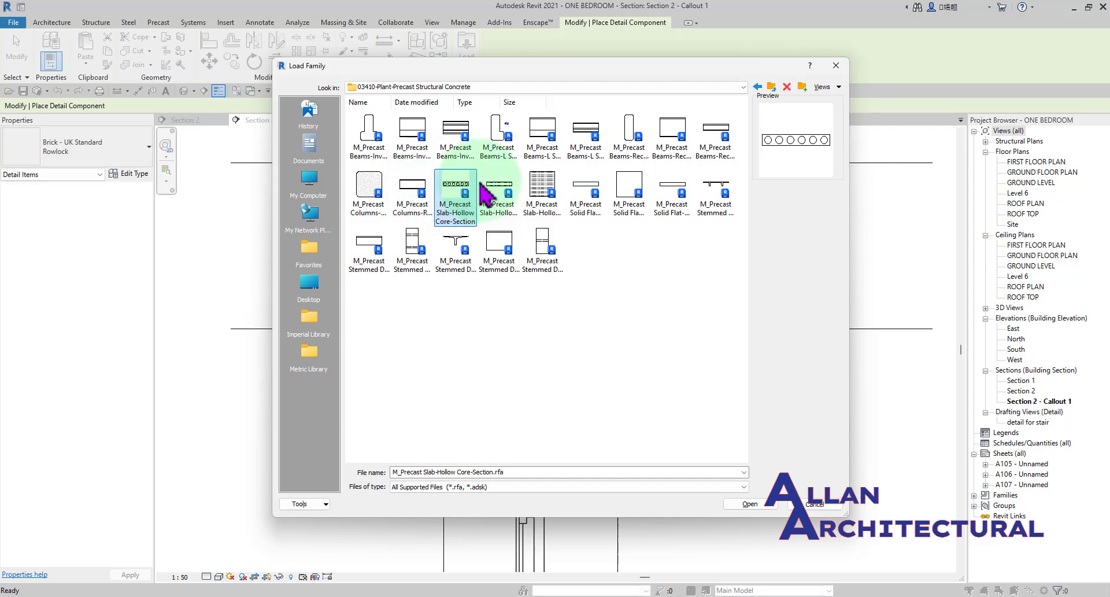
pyautogui.click(753, 506)
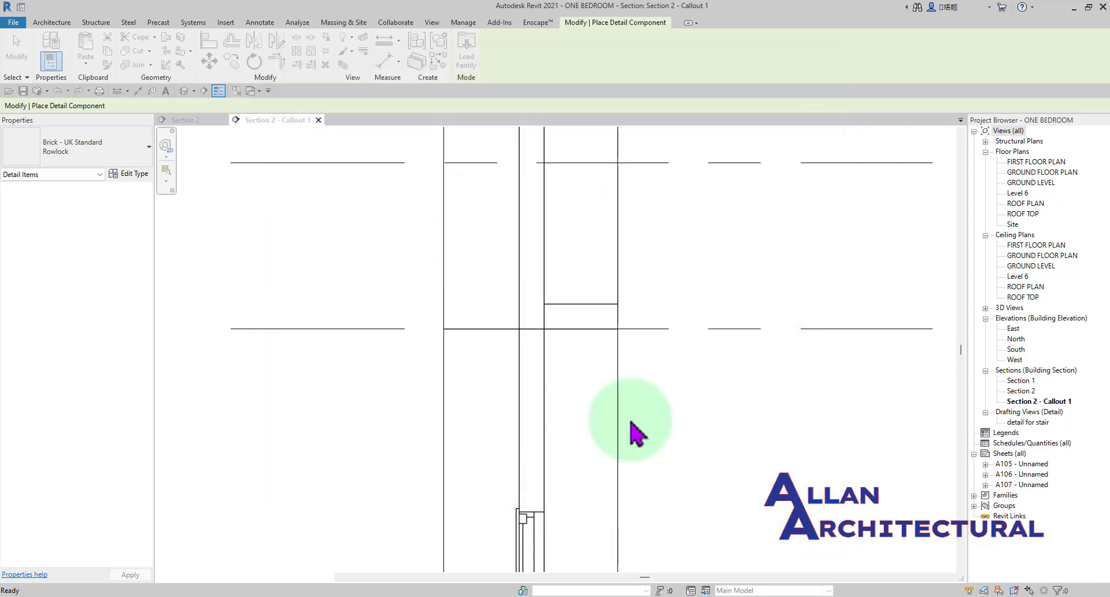
# Preview the hollow core slab section against the inner wall leaf between the roof plan level and the window head.
pyautogui.scroll(2, 531, 333)
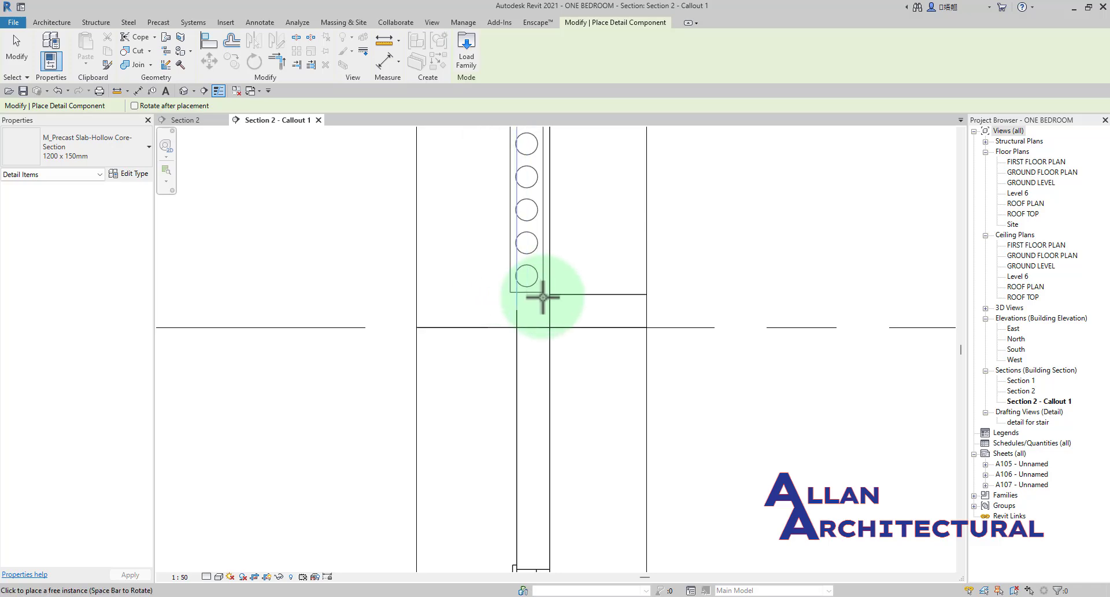
pyautogui.scroll(-3, 539, 312)
pyautogui.scroll(5, 547, 428)
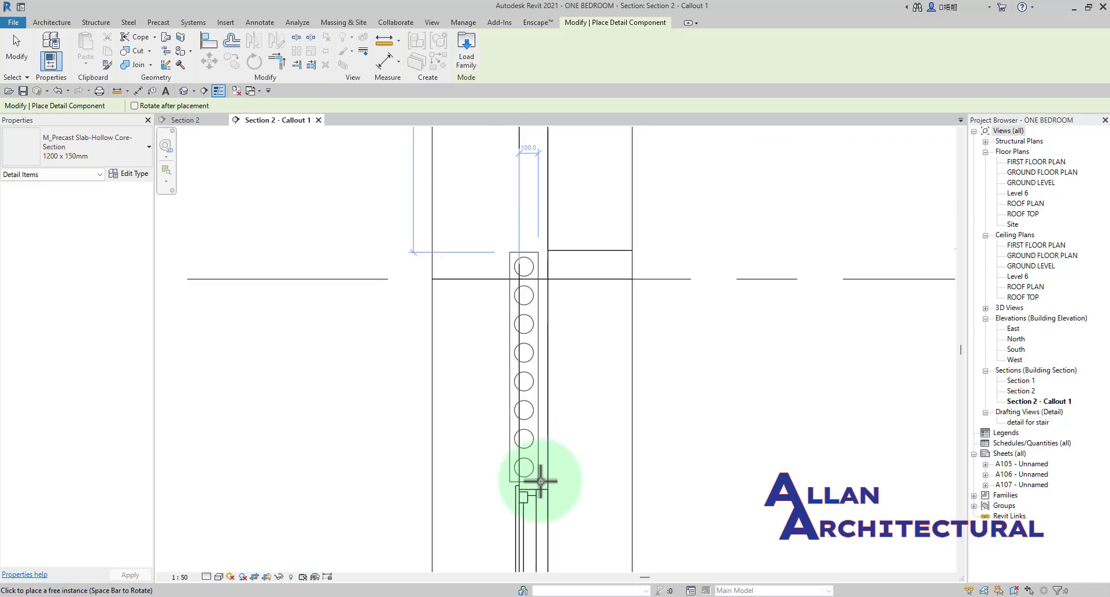
pyautogui.scroll(1, 504, 402)
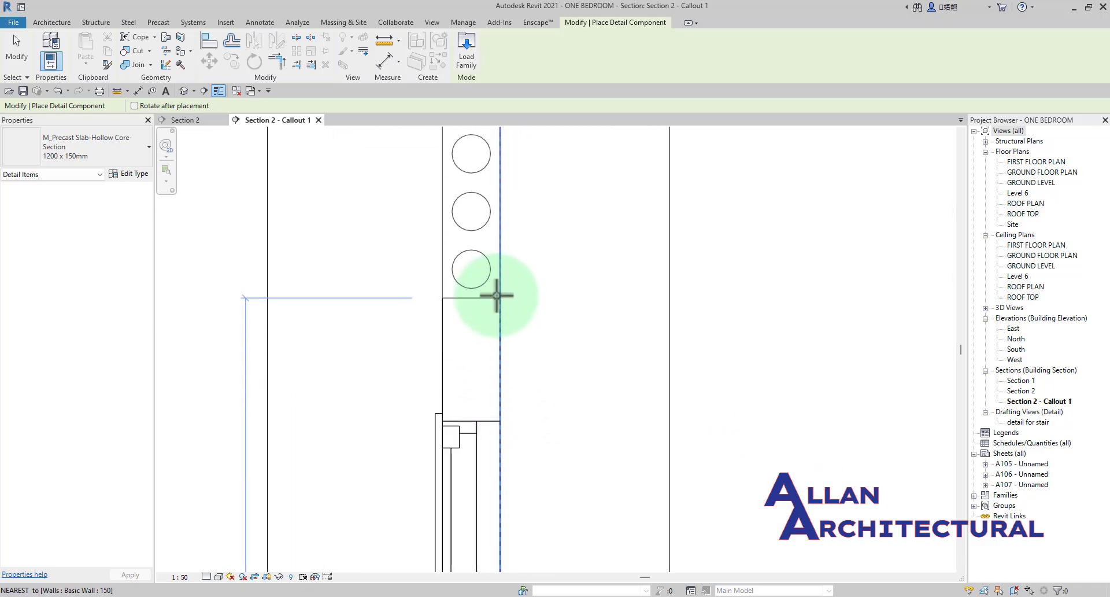
pyautogui.scroll(1, 503, 403)
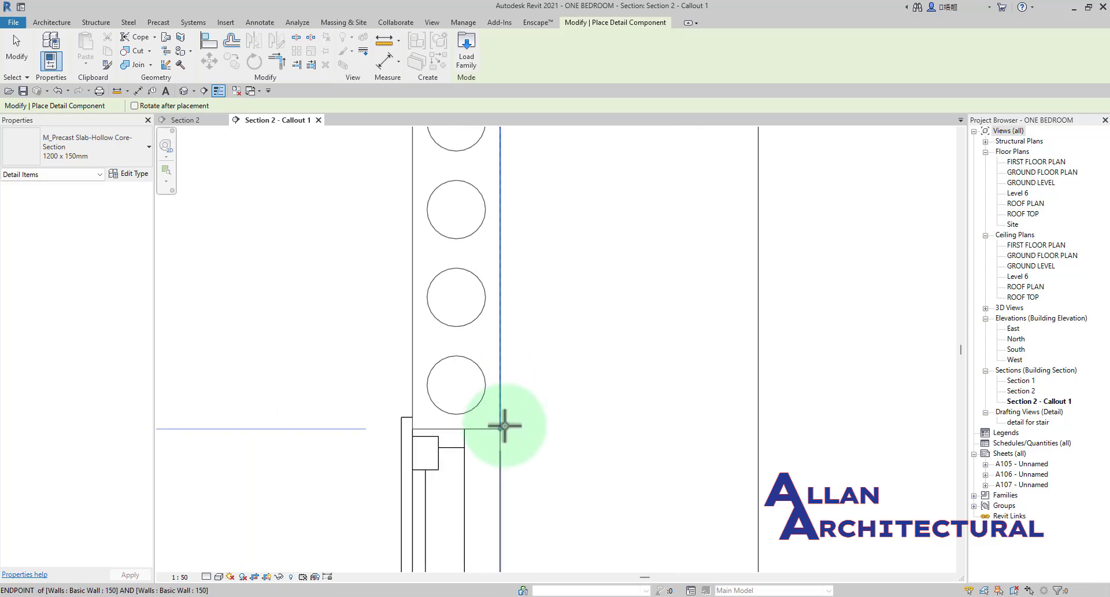
pyautogui.scroll(-5, 505, 424)
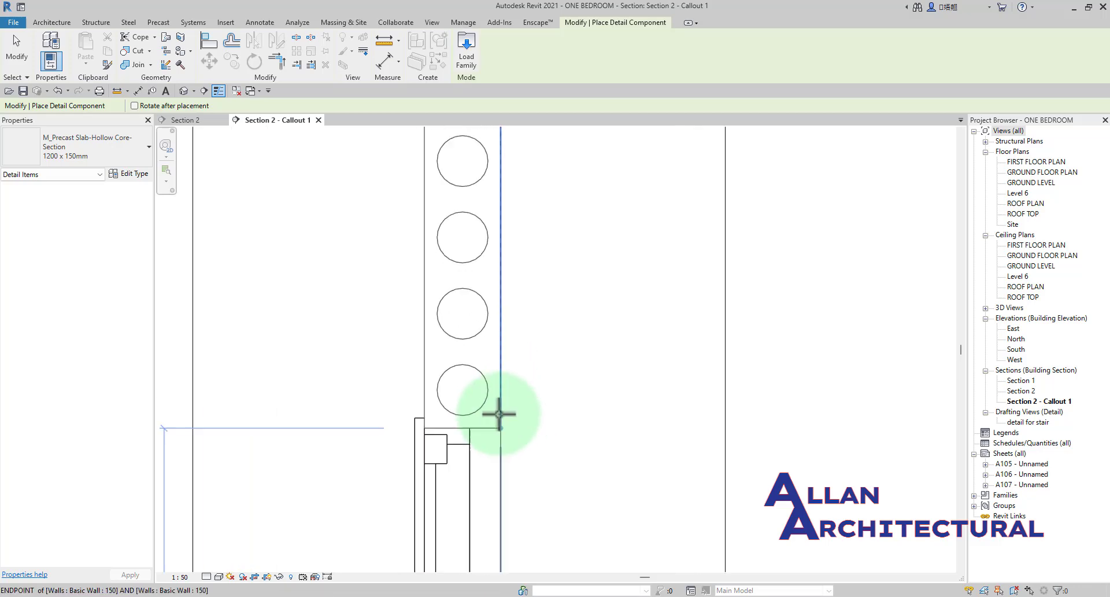
pyautogui.scroll(1, 496, 401)
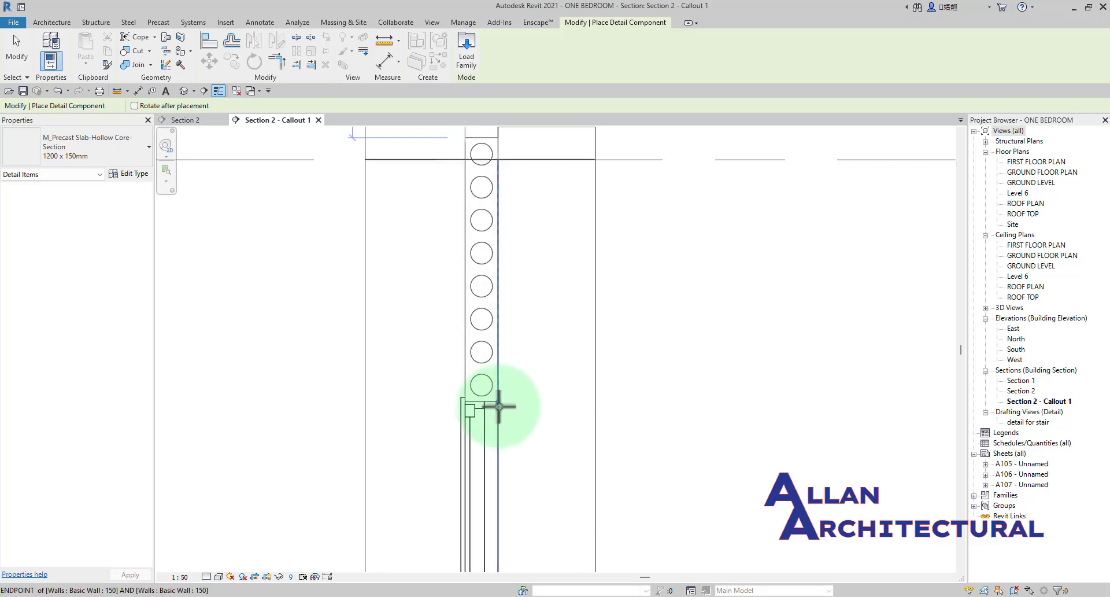
# Choose the 1200 x 150mm hollow core slab type and place it upright in the 150 wall above the window, across the roof plan level.
pyautogui.click(107, 153)
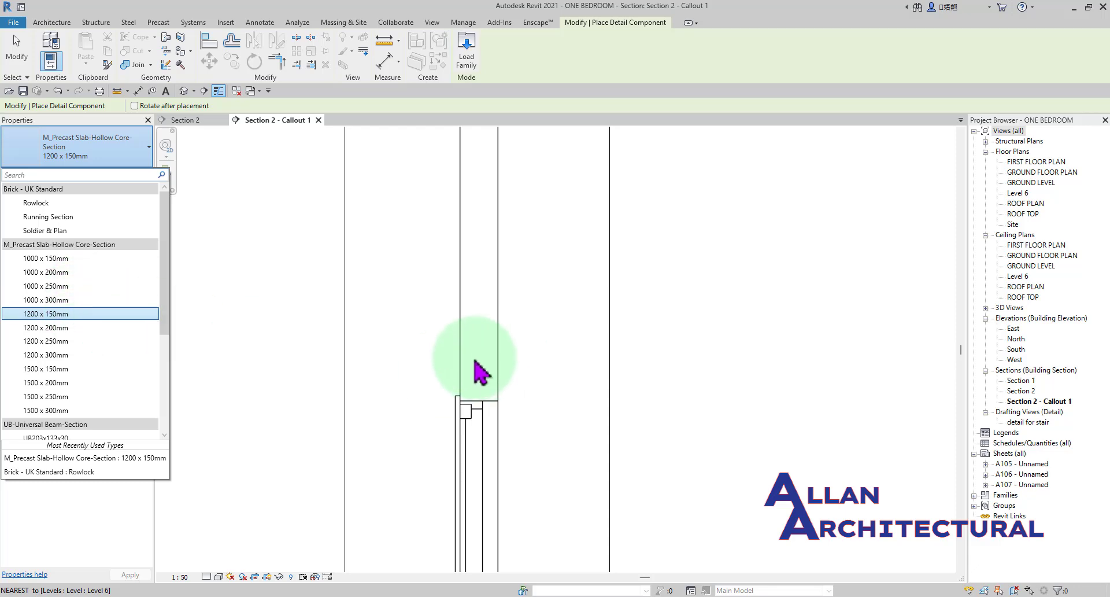
pyautogui.click(50, 314)
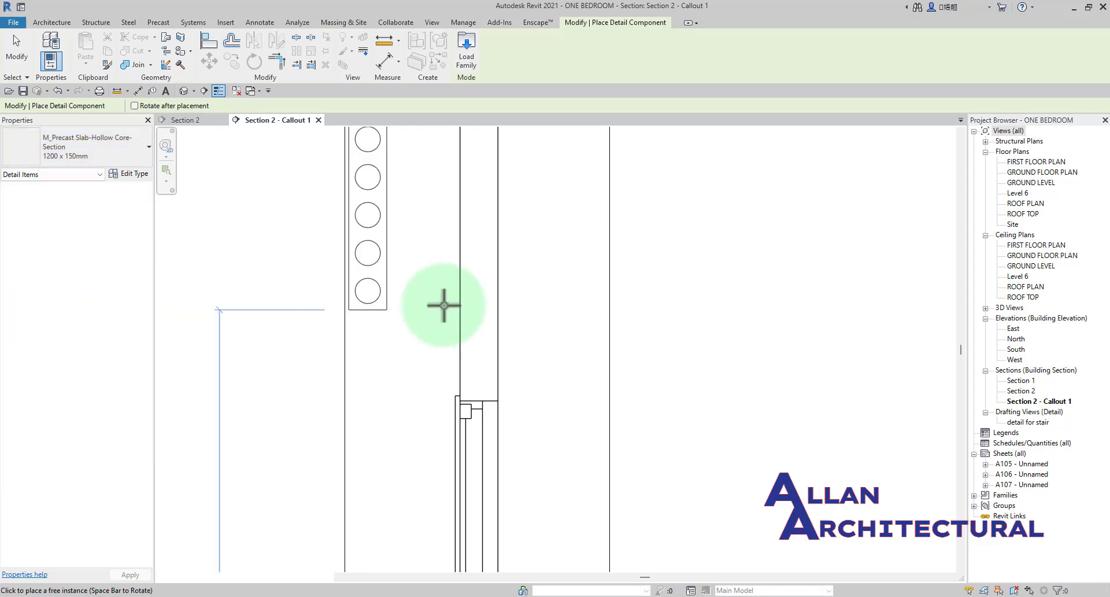
pyautogui.scroll(2, 498, 382)
pyautogui.scroll(1, 498, 400)
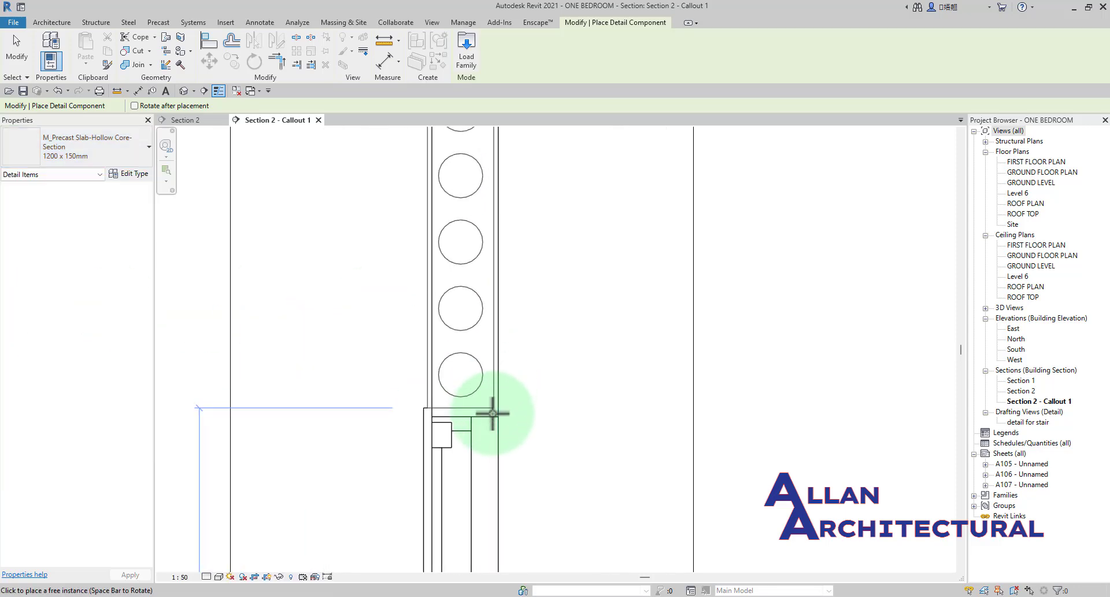
pyautogui.scroll(-4, 496, 350)
pyautogui.moveTo(498, 316); pyautogui.dragTo(481, 450, button='middle')
pyautogui.click(461, 411)
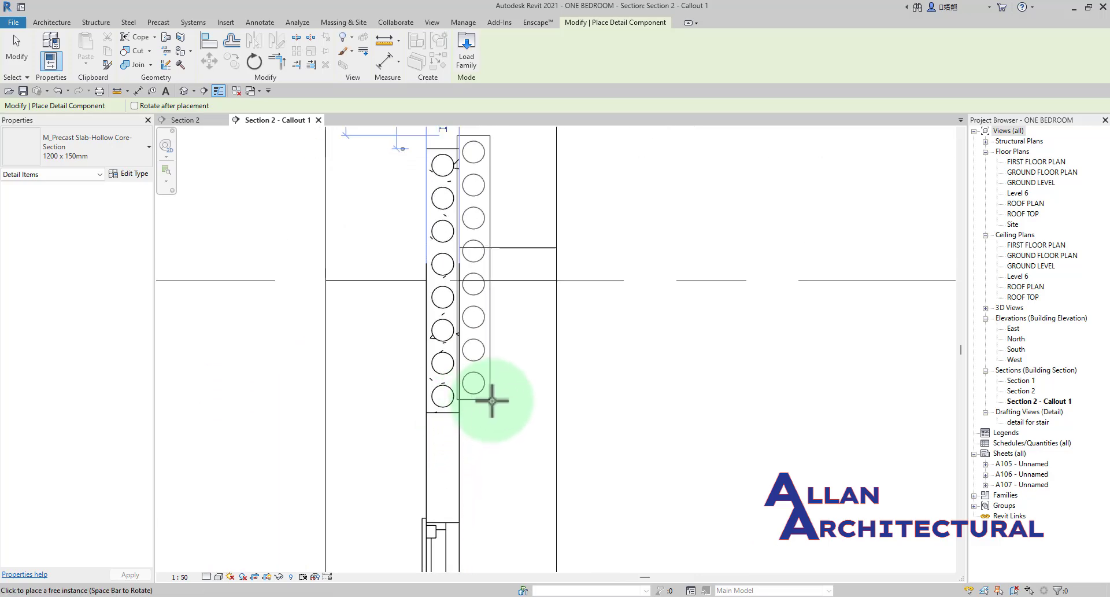
# Preview another hollow core slab above the placed one, end the placement, and inspect the placed slab in the wall.
pyautogui.scroll(-2, 523, 332)
pyautogui.moveTo(525, 327); pyautogui.dragTo(527, 473, button='middle')
pyautogui.scroll(4, 504, 338)
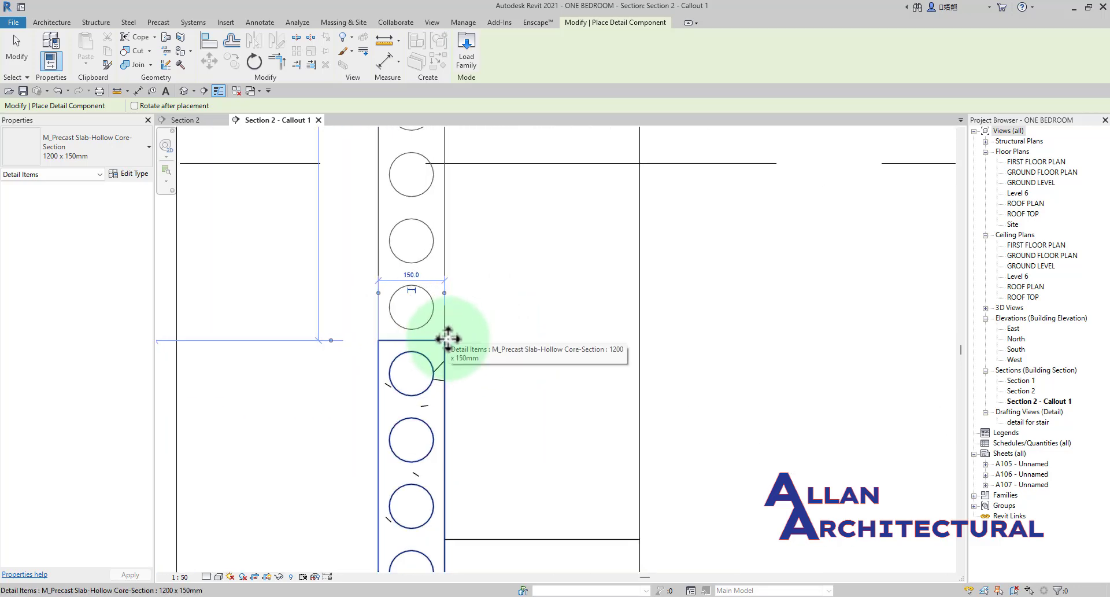
pyautogui.scroll(-5, 447, 340)
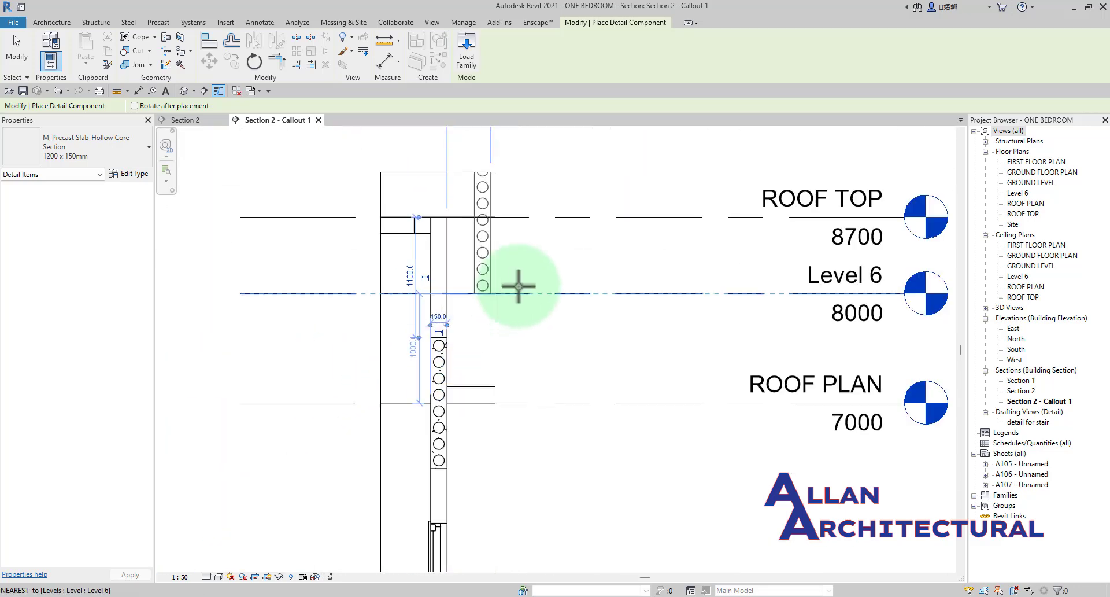
pyautogui.scroll(2, 441, 309)
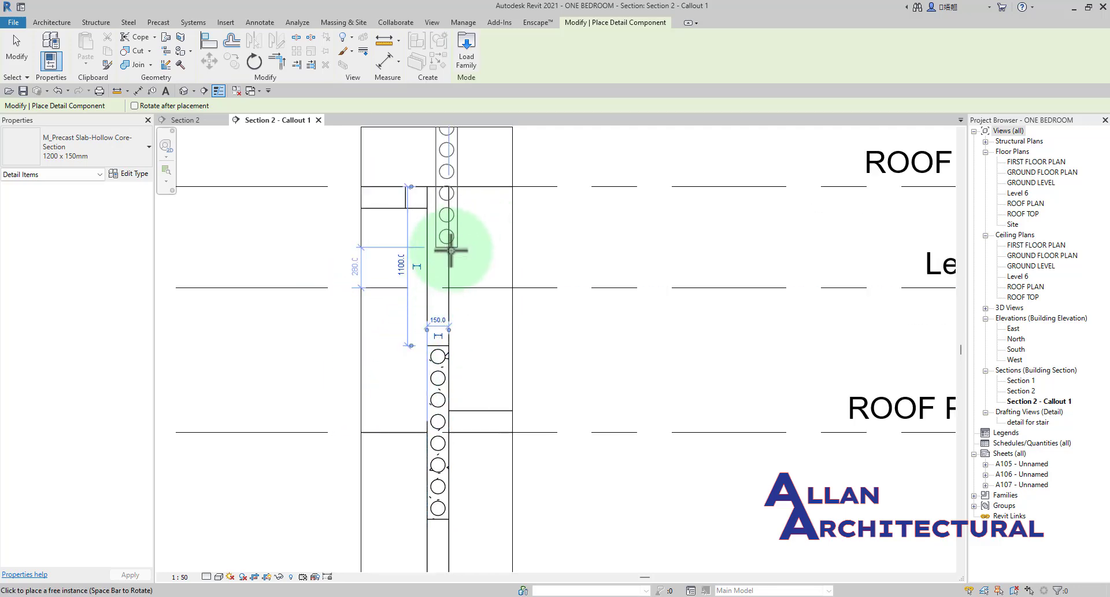
pyautogui.press('Escape')
pyautogui.scroll(-2, 451, 301)
pyautogui.moveTo(455, 376); pyautogui.dragTo(476, 314, button='middle')
pyautogui.scroll(2, 476, 362)
pyautogui.scroll(-2, 518, 350)
pyautogui.moveTo(578, 375); pyautogui.dragTo(590, 370, button='middle')
pyautogui.scroll(2, 529, 334)
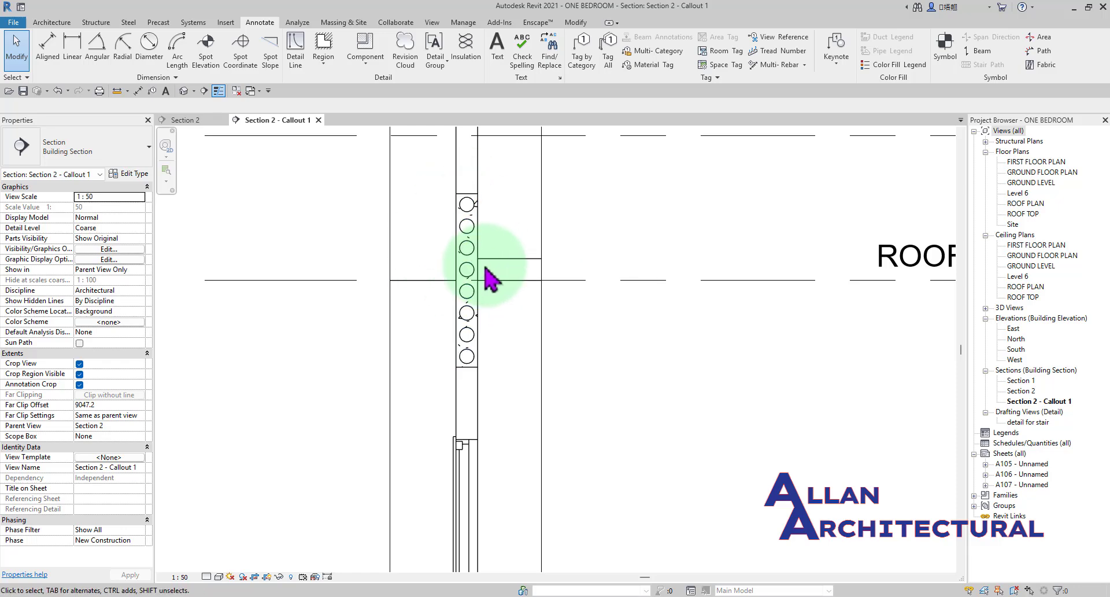
# Examine the hollow core slab placed in the 150 wall, both close up and in relation to the surrounding levels and window.
pyautogui.scroll(2, 486, 265)
pyautogui.scroll(-6, 456, 304)
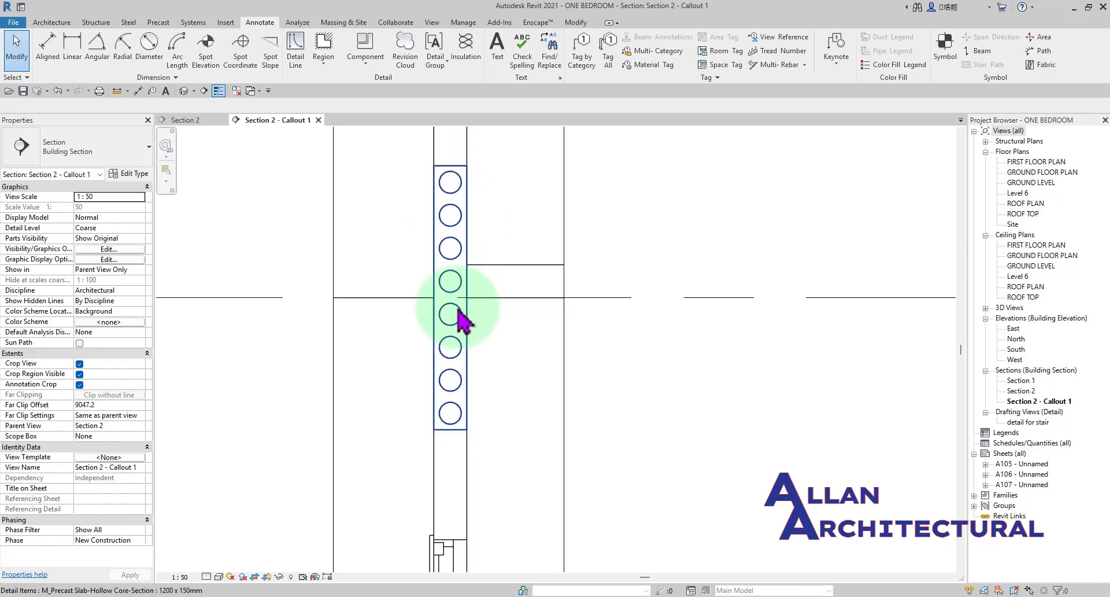
pyautogui.moveTo(477, 297); pyautogui.dragTo(514, 283, button='middle')
pyautogui.scroll(5, 502, 243)
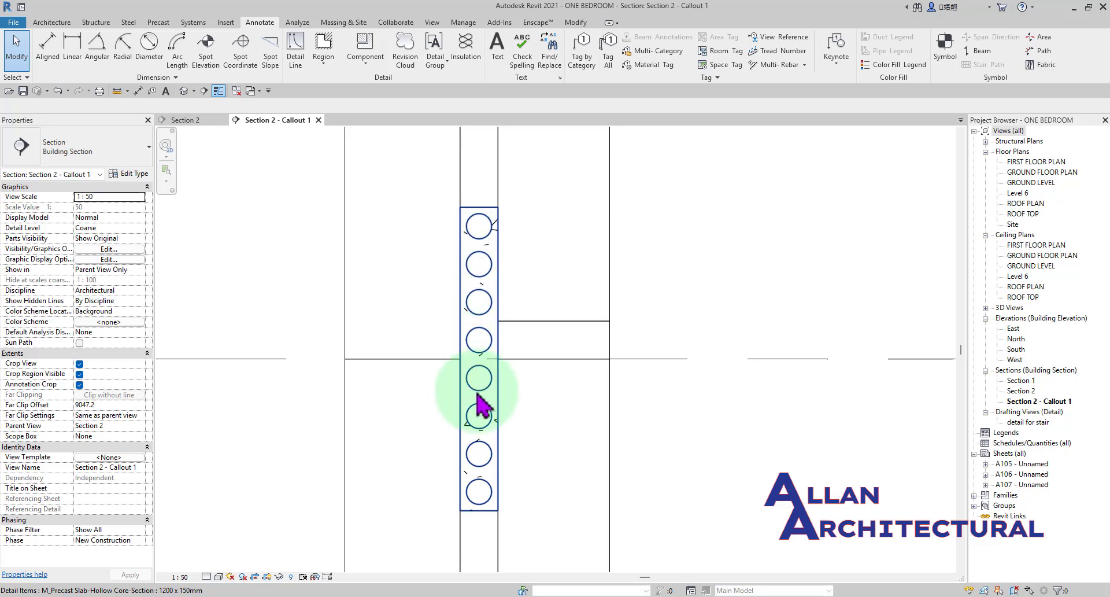
pyautogui.scroll(-4, 473, 367)
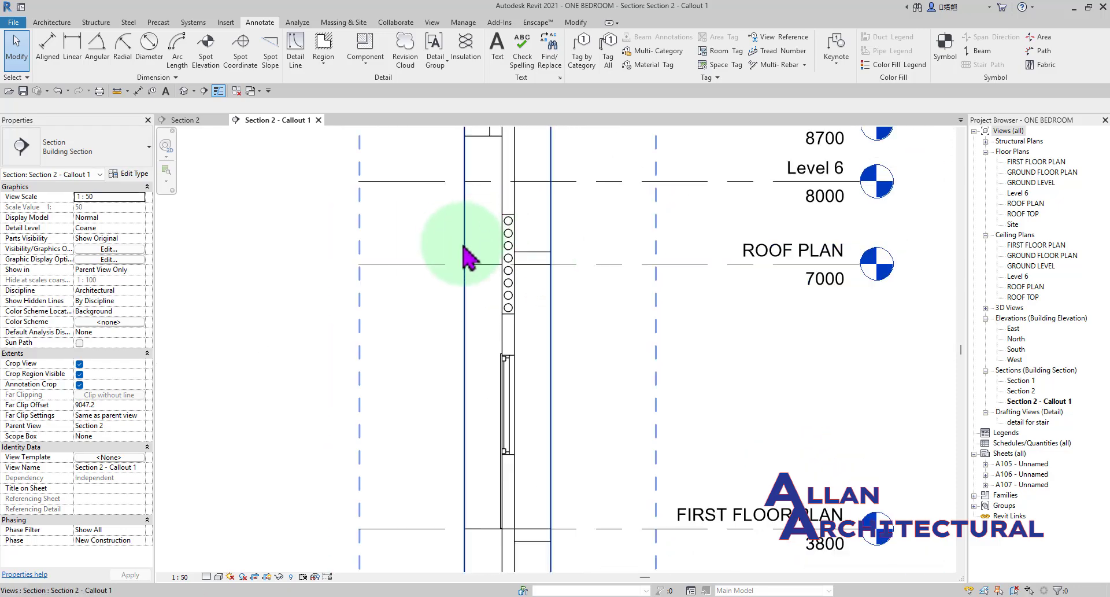
pyautogui.scroll(4, 528, 244)
pyautogui.moveTo(554, 211); pyautogui.dragTo(479, 249, button='middle')
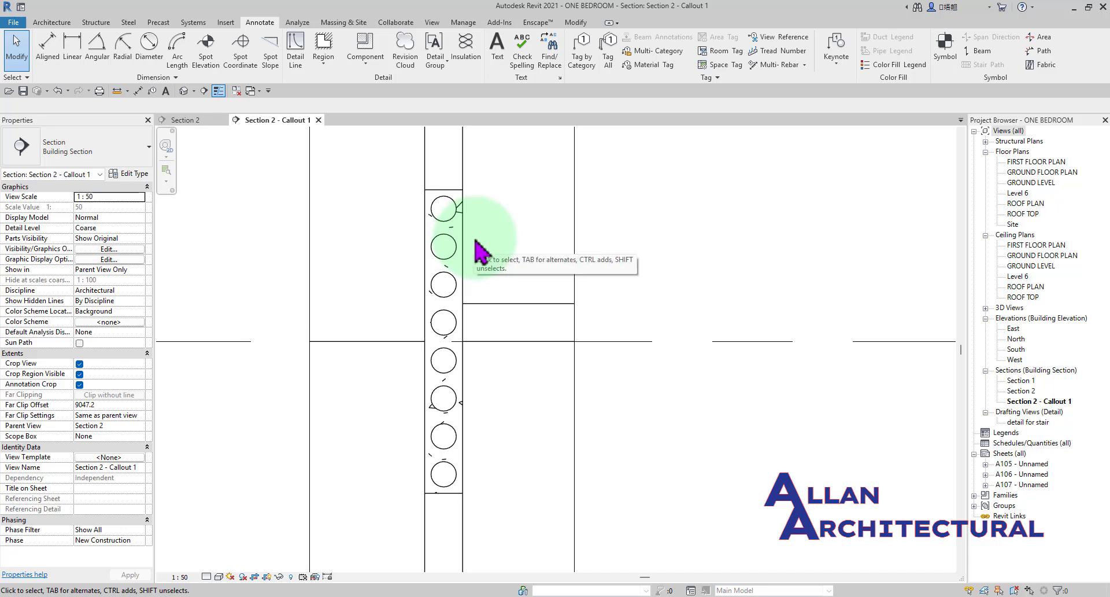
pyautogui.scroll(-2, 475, 245)
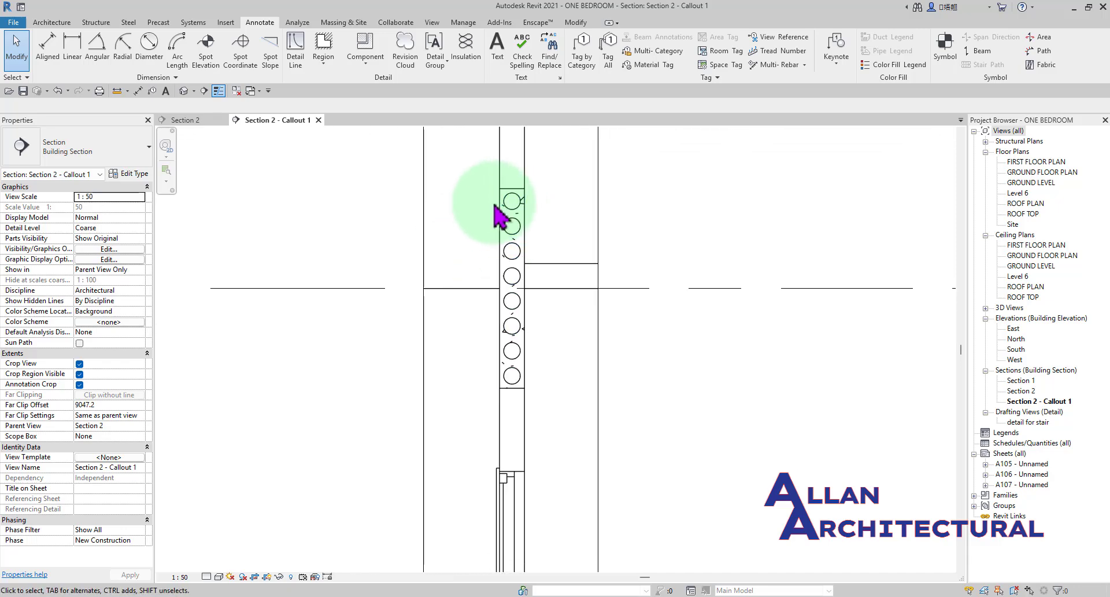
pyautogui.click(367, 58)
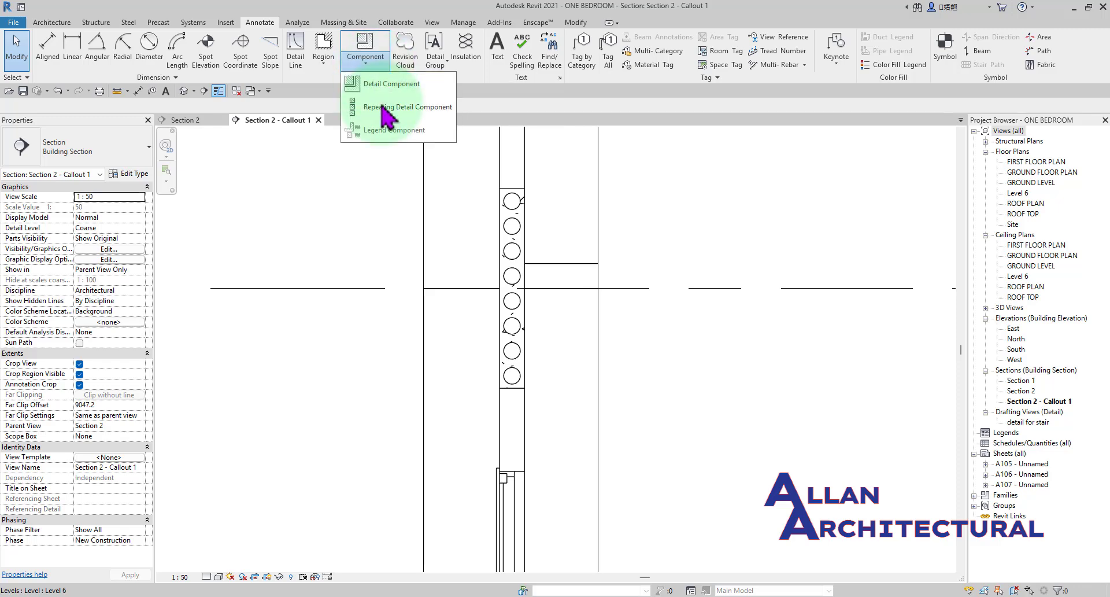
pyautogui.scroll(-2, 471, 335)
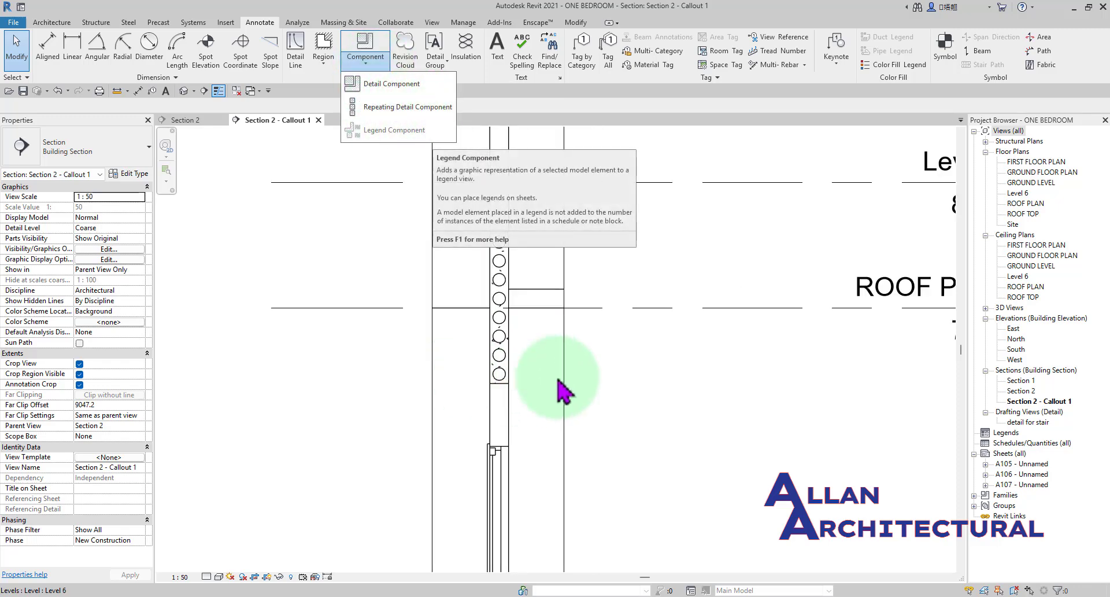
pyautogui.click(657, 393)
pyautogui.moveTo(659, 405); pyautogui.dragTo(551, 417, button='middle')
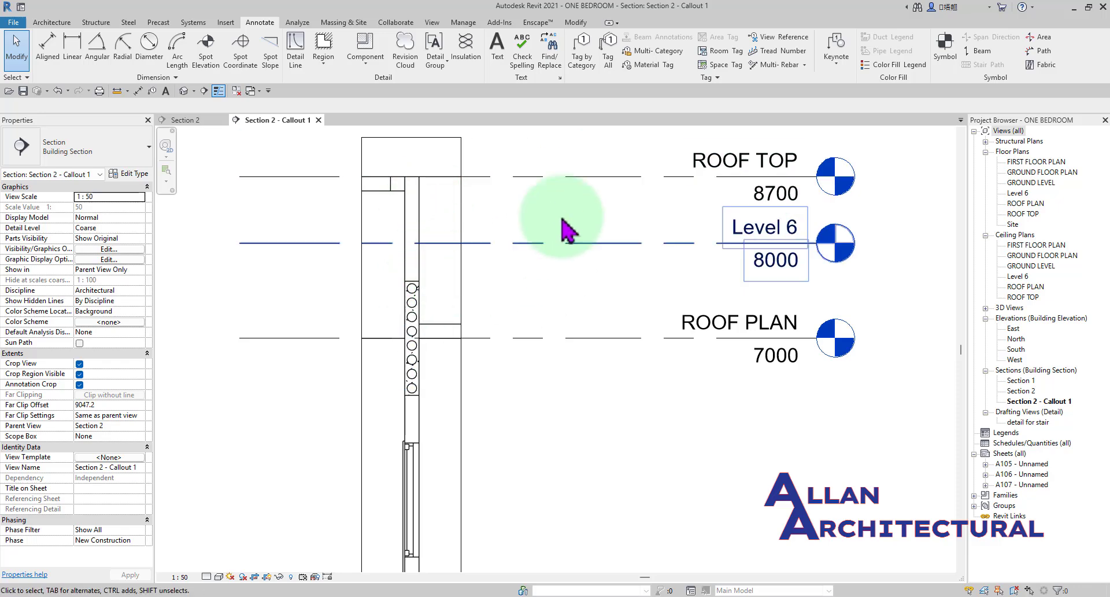
# Start a Repeating Detail Component using the Brick type, near the wall at the first floor plan level.
pyautogui.click(366, 62)
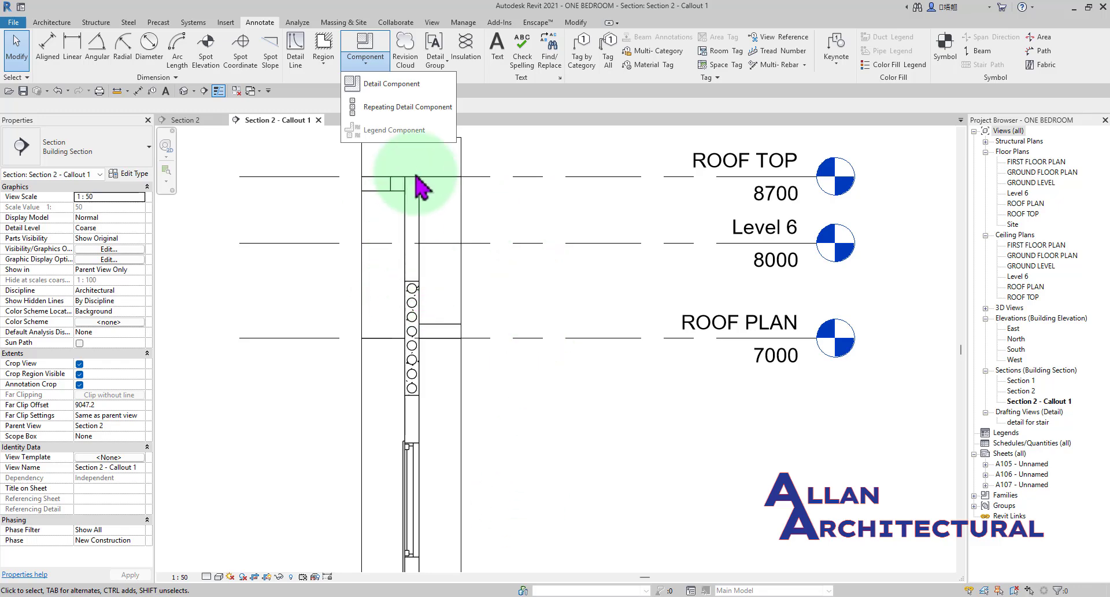
pyautogui.click(405, 106)
pyautogui.scroll(-3, 446, 104)
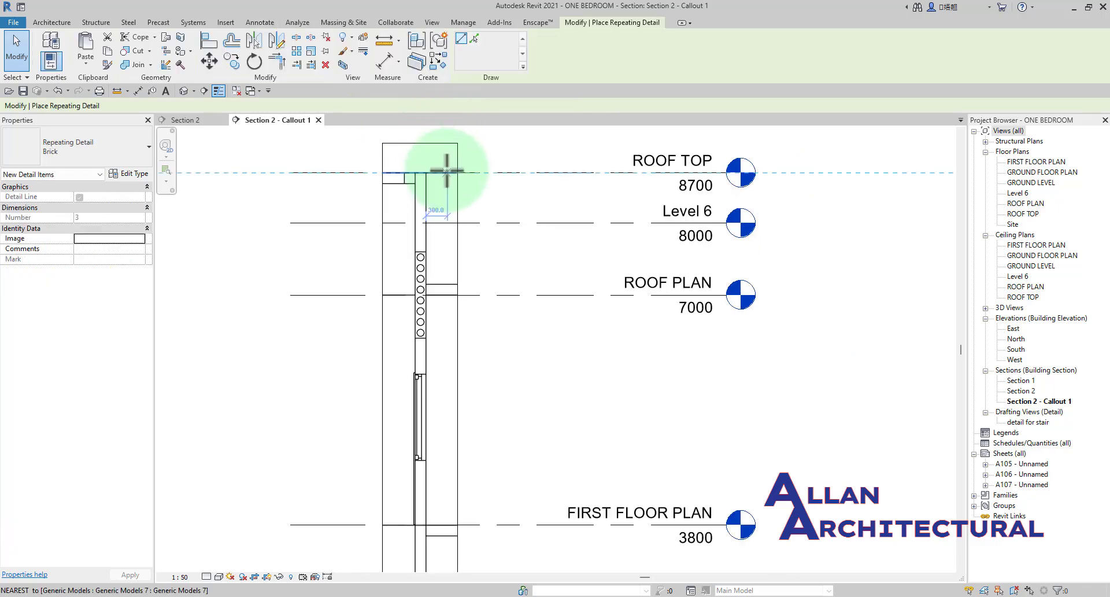
pyautogui.click(137, 157)
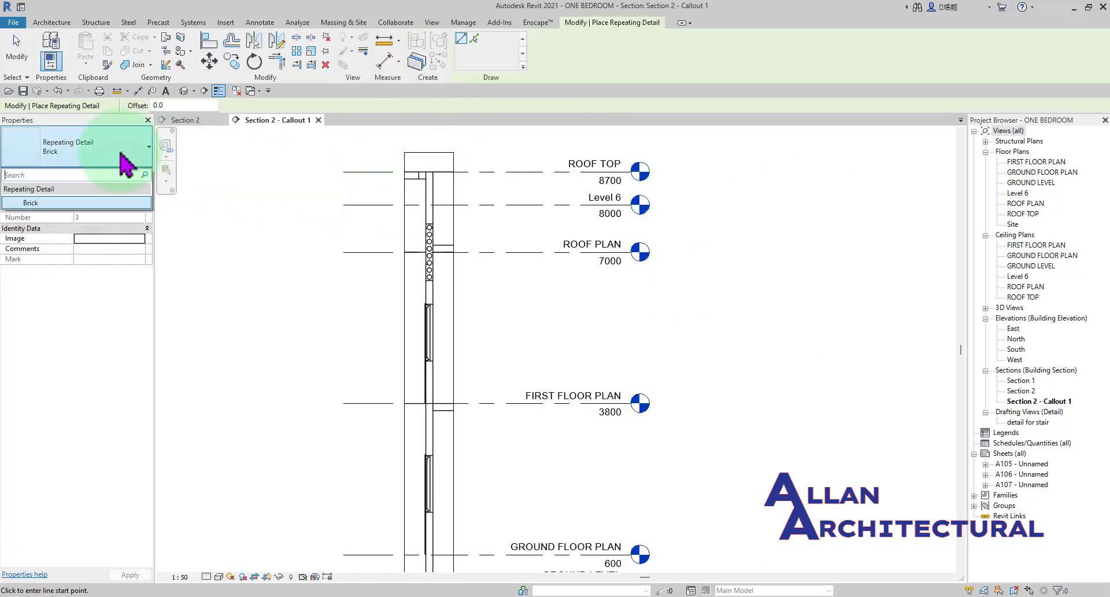
pyautogui.click(92, 203)
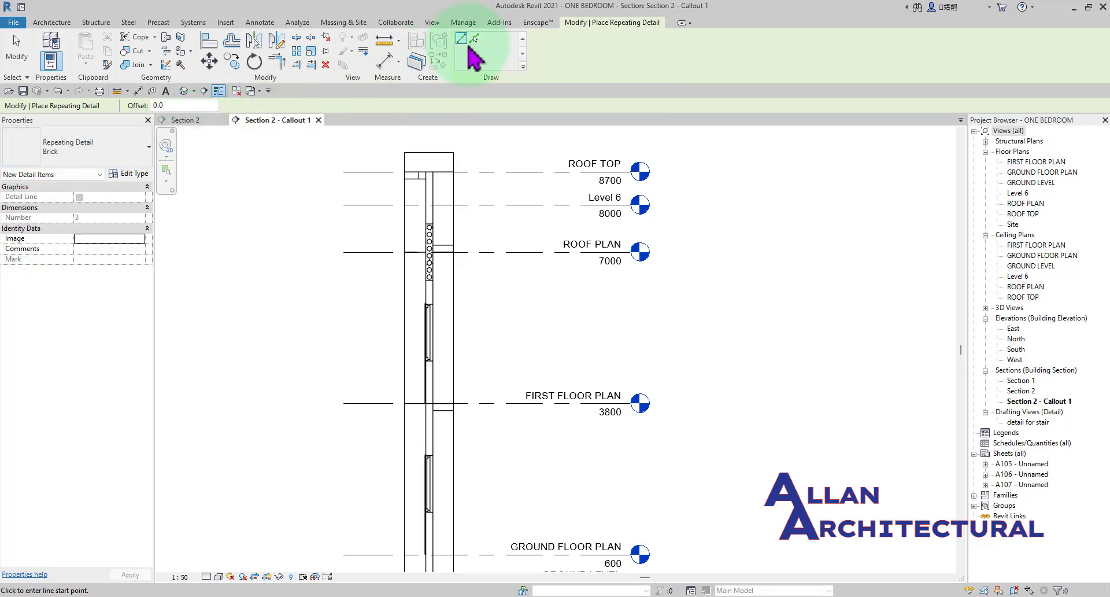
pyautogui.scroll(3, 439, 393)
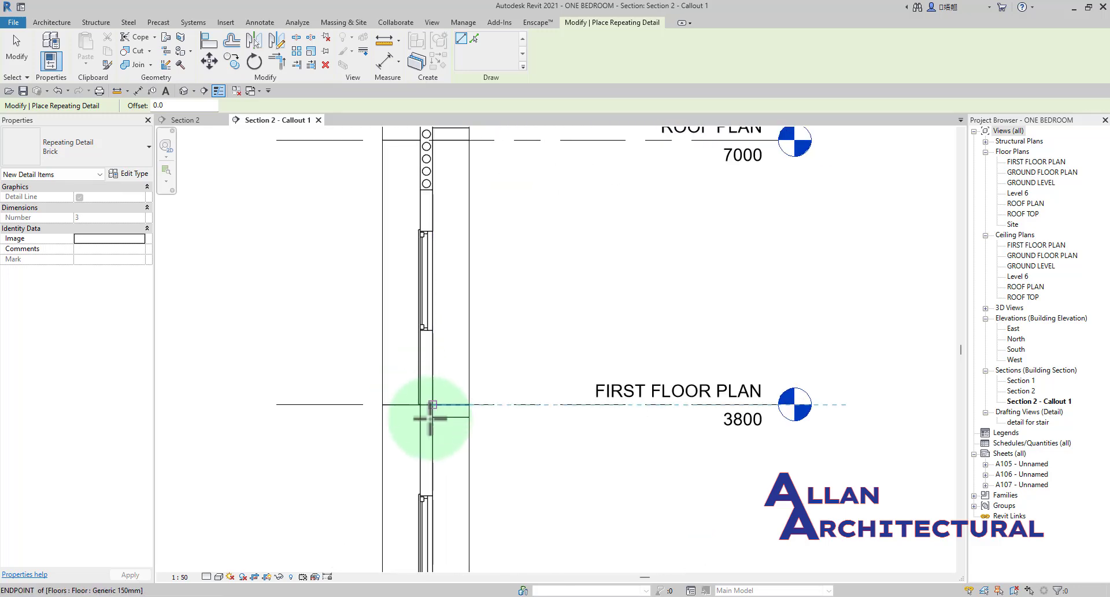
pyautogui.scroll(3, 430, 418)
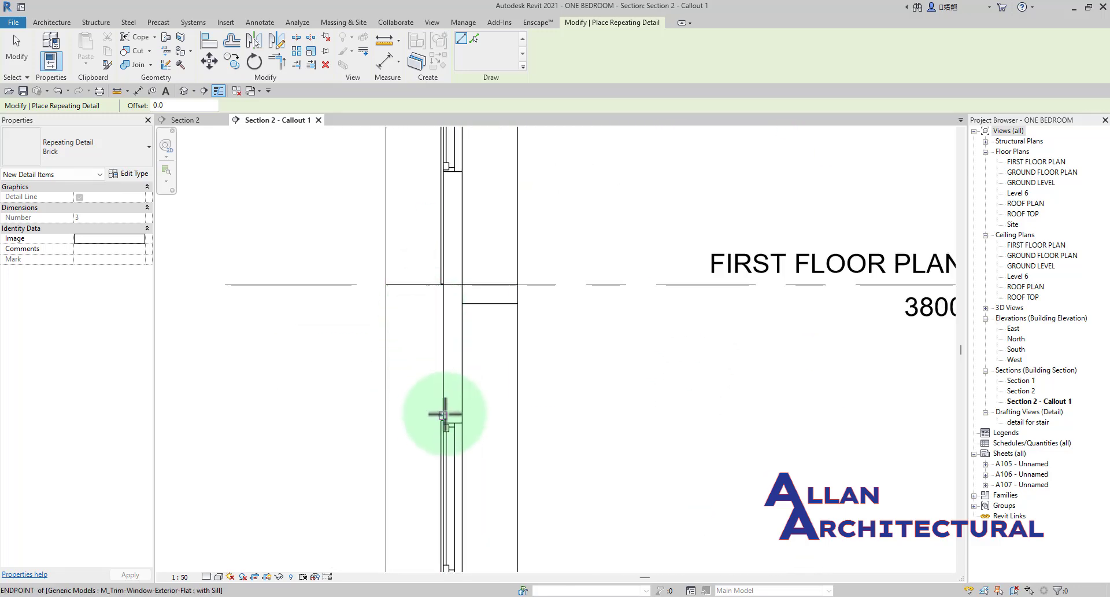
pyautogui.scroll(2, 448, 416)
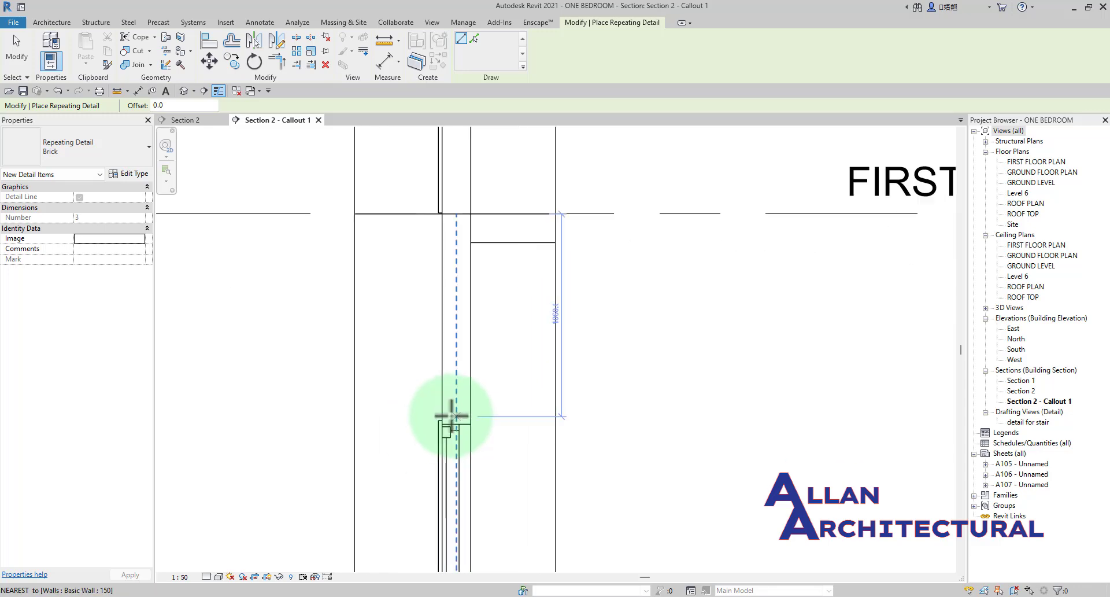
# Set the Brick repeating detail type's Detail to M_Precast Slab-Hollow Core-Section : 1000 x 150mm.
pyautogui.click(132, 174)
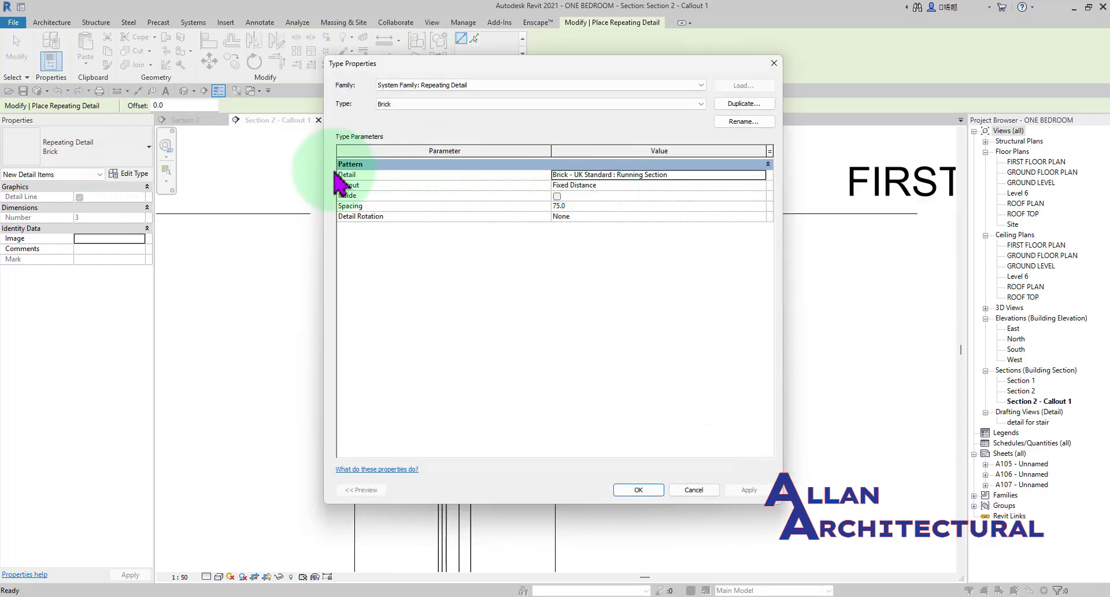
pyautogui.click(760, 174)
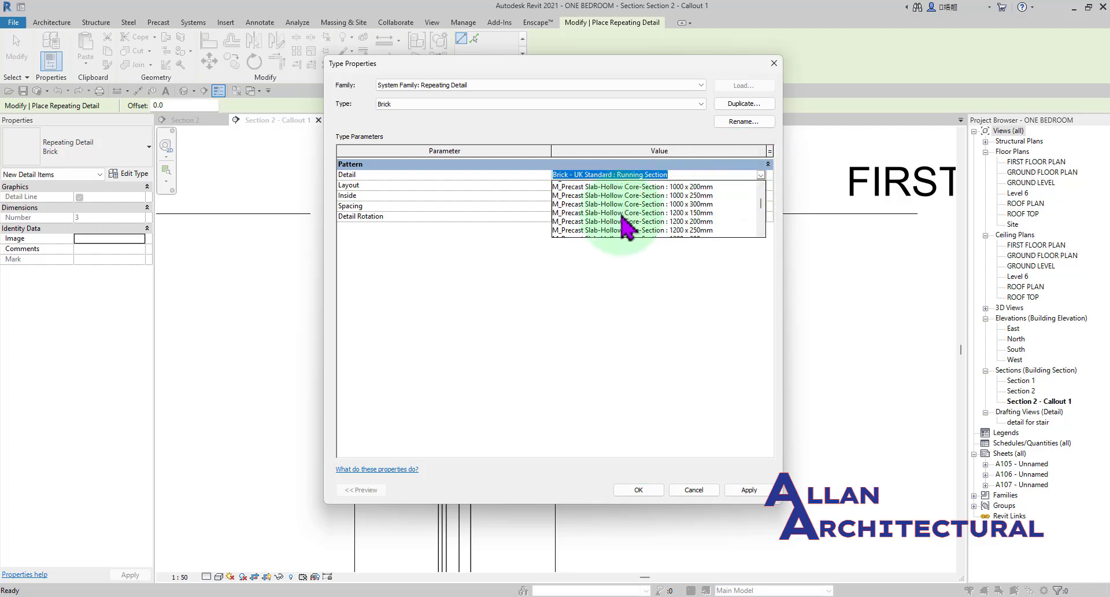
pyautogui.scroll(3, 624, 223)
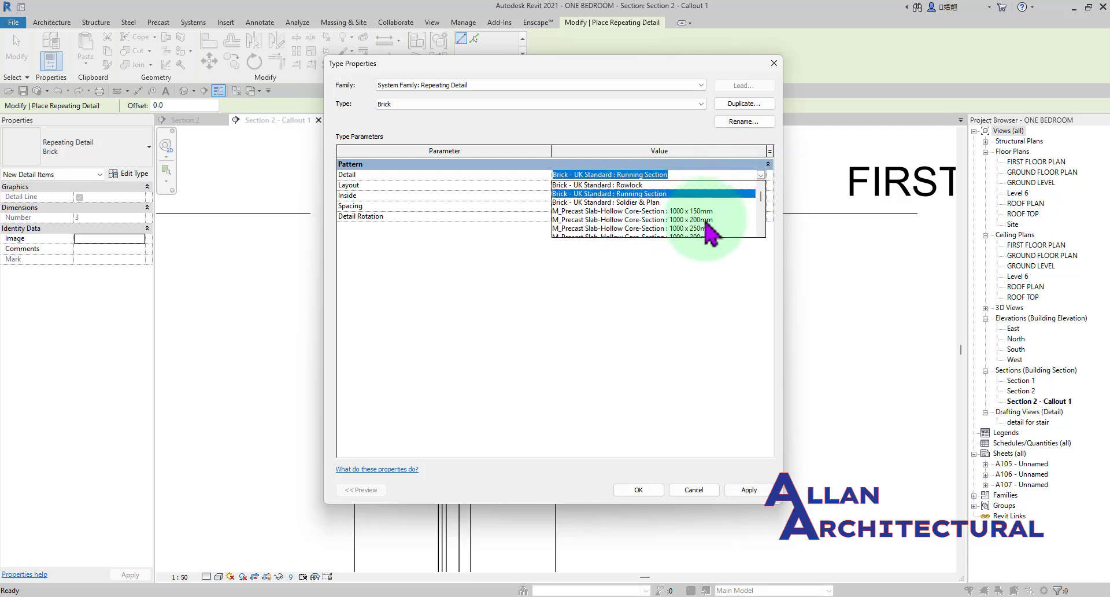
pyautogui.click(703, 211)
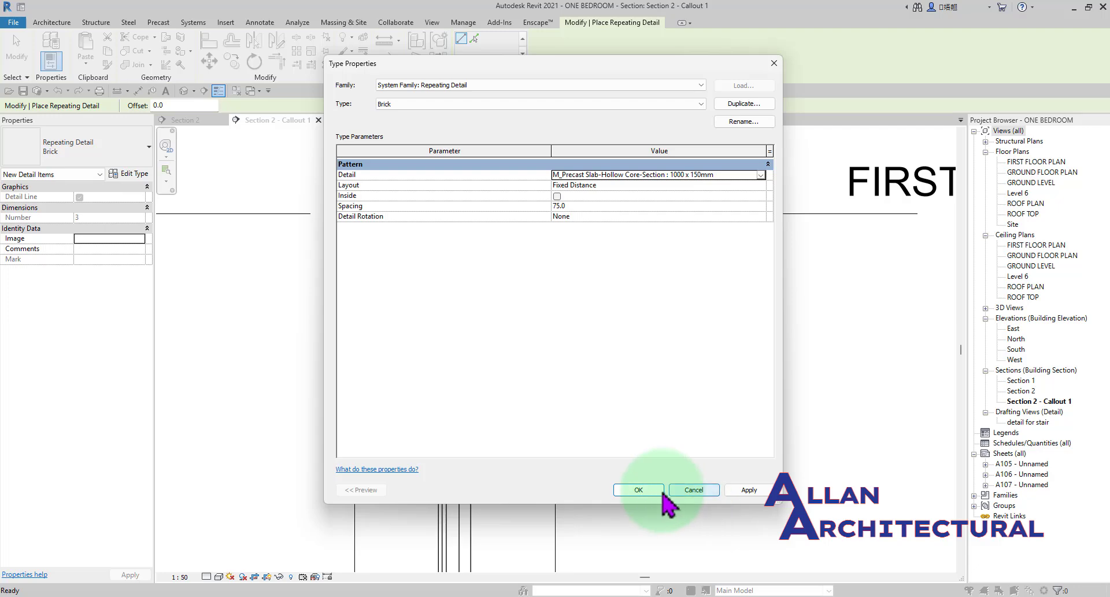
pyautogui.click(632, 495)
# Try to run the repeating detail vertically up the 150 wall from its base at ground level.
pyautogui.scroll(-5, 523, 300)
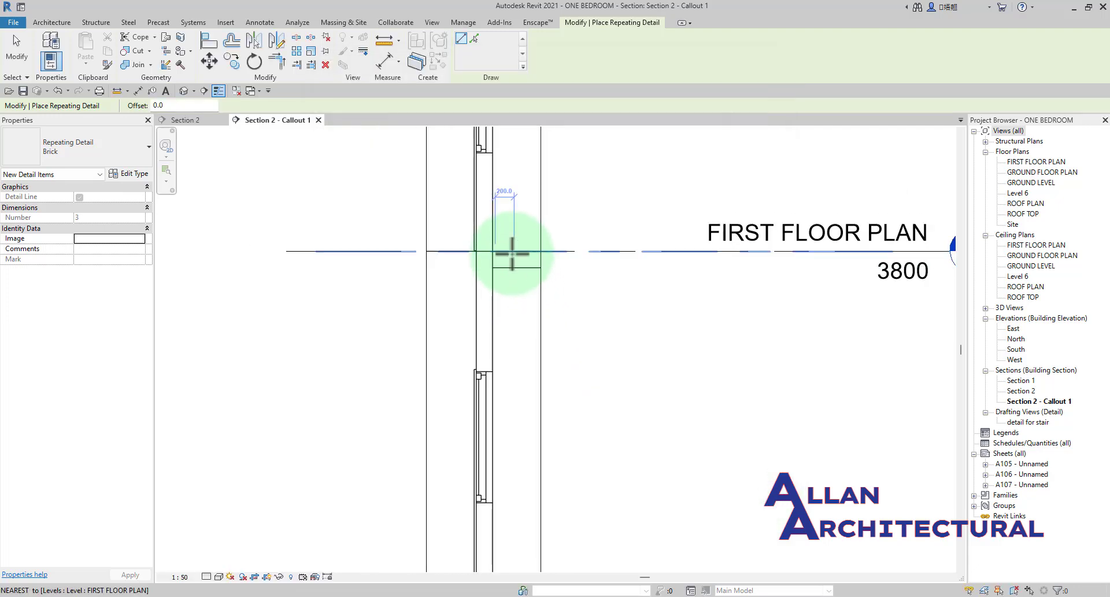
pyautogui.moveTo(555, 286)
pyautogui.mouseDown(button='middle')
pyautogui.moveTo(576, 306)
pyautogui.moveTo(555, 280)
pyautogui.mouseUp(button='middle')
pyautogui.scroll(3, 503, 374)
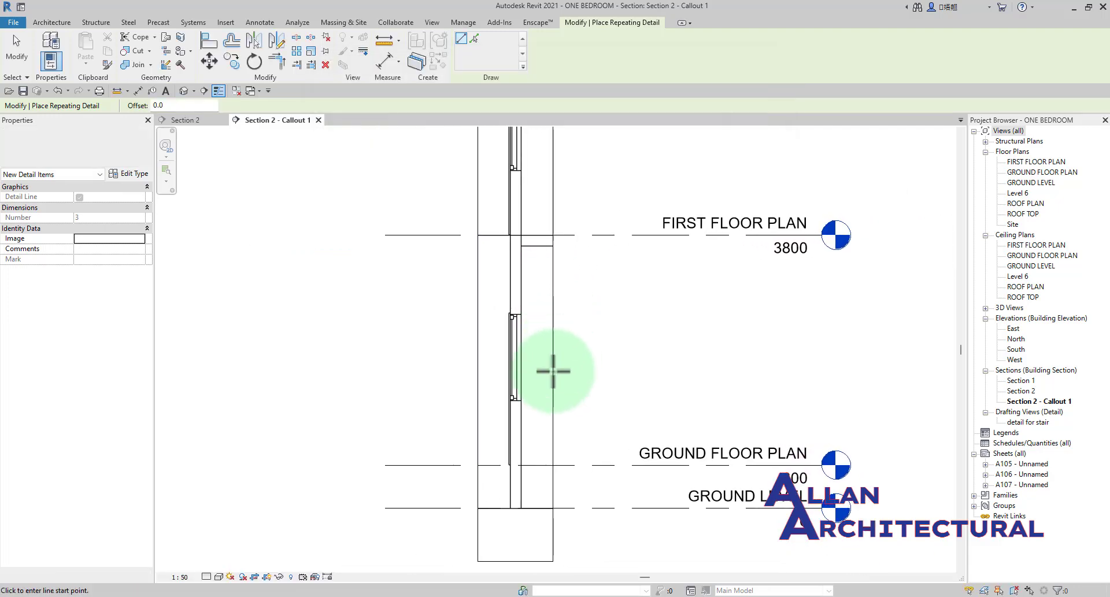
pyautogui.moveTo(511, 514); pyautogui.dragTo(512, 436, button='middle')
pyautogui.scroll(1, 518, 439)
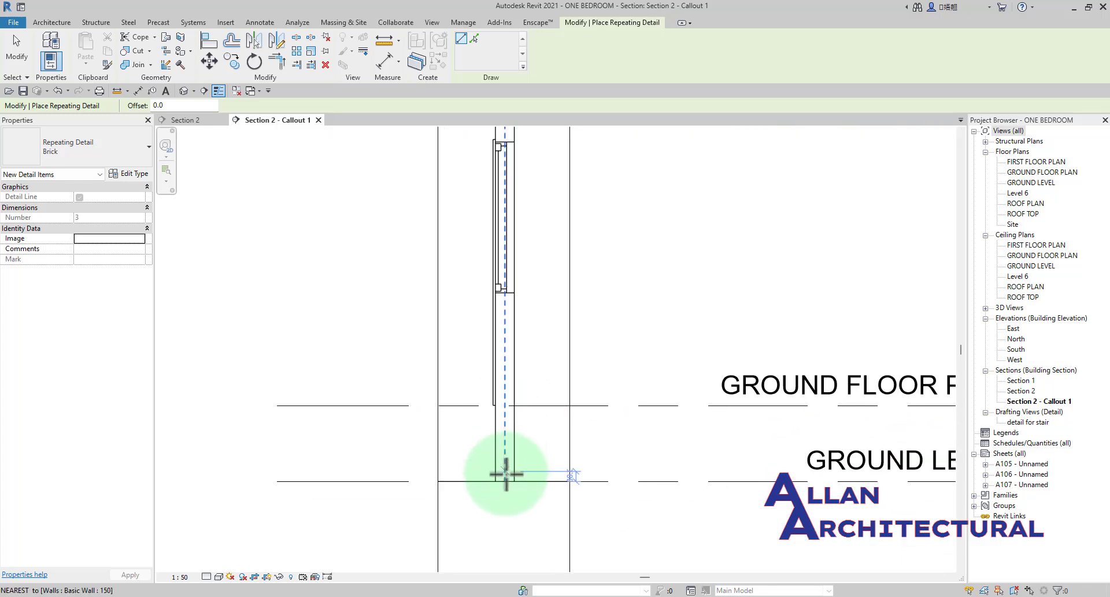
pyautogui.click(506, 480)
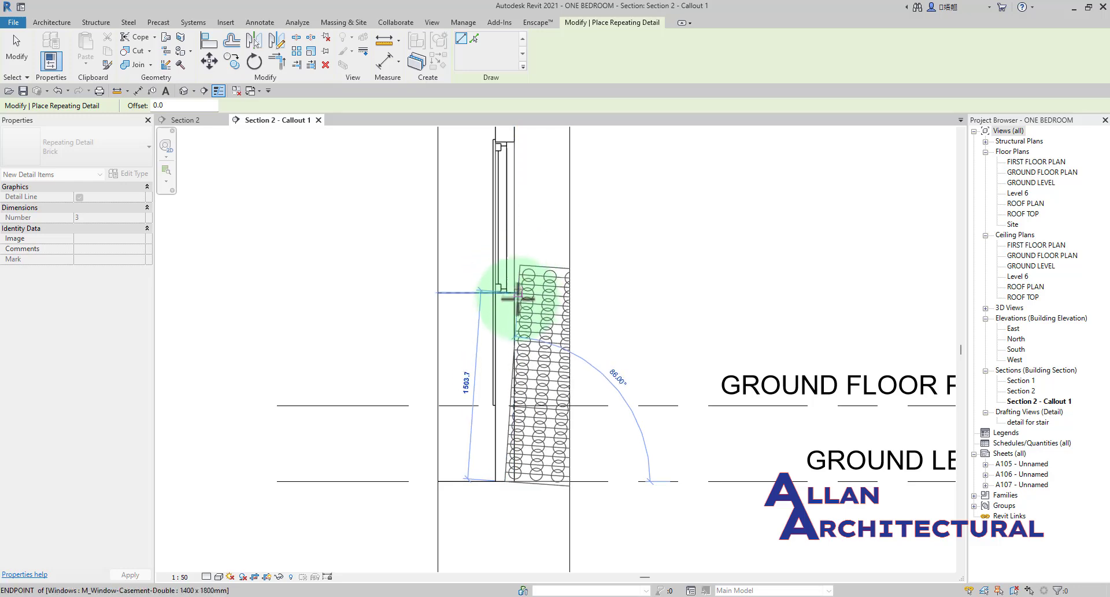
pyautogui.scroll(2, 517, 472)
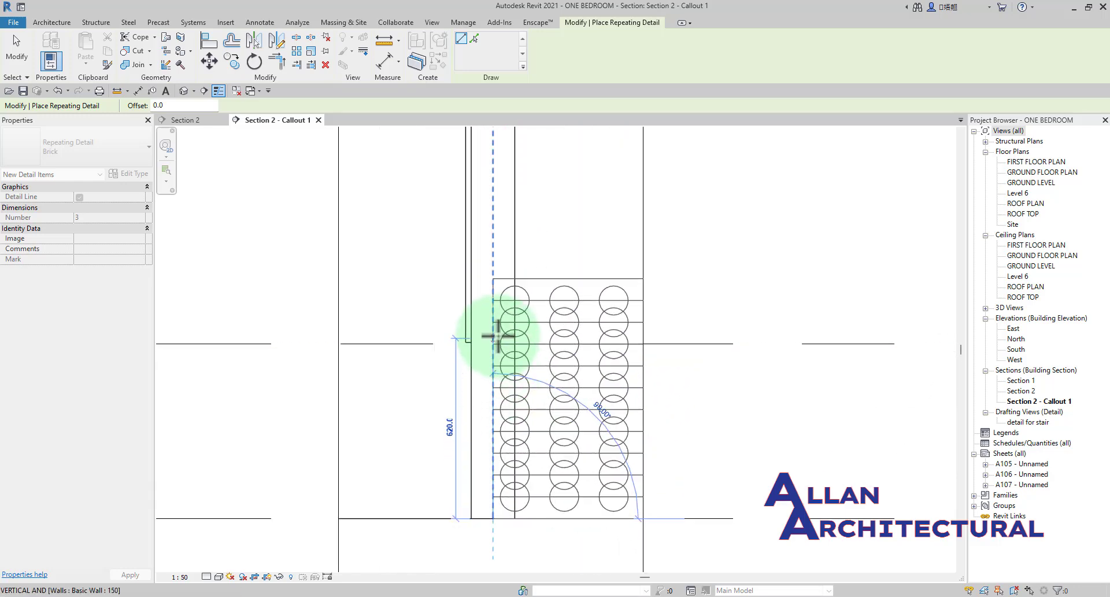
pyautogui.scroll(2, 508, 336)
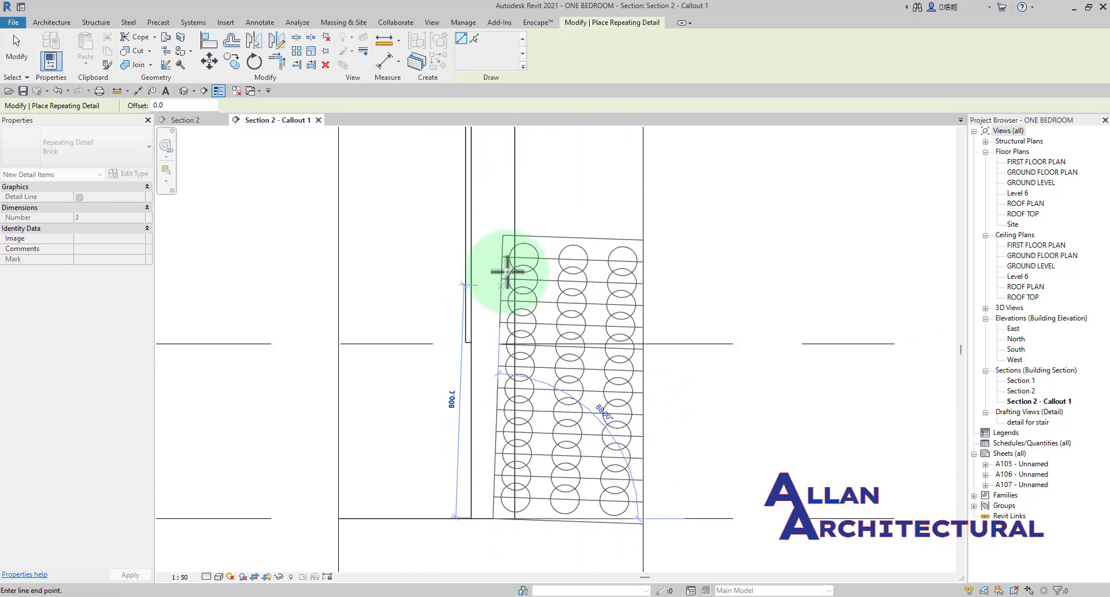
pyautogui.scroll(-2, 506, 271)
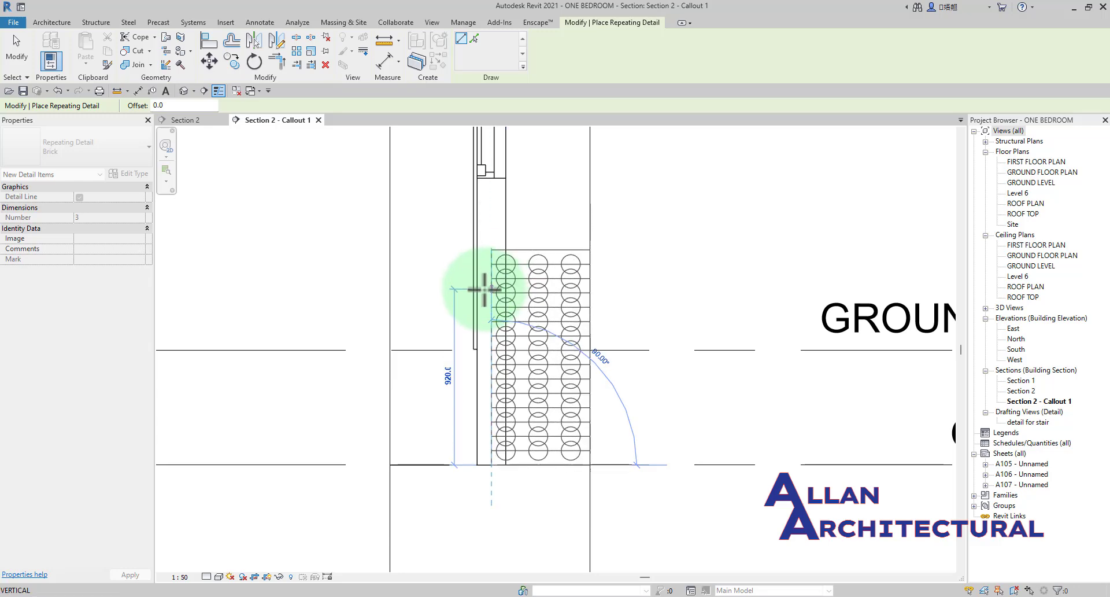
pyautogui.press('Escape')
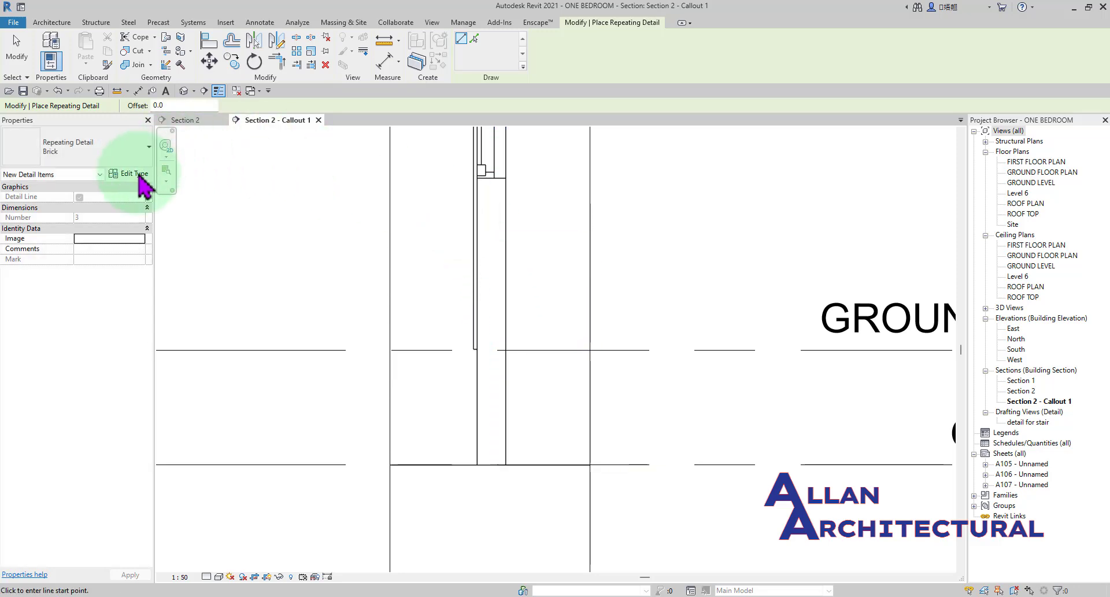
# Set the Brick repeating detail type's Detail Rotation to 90° Clockwise.
pyautogui.click(137, 174)
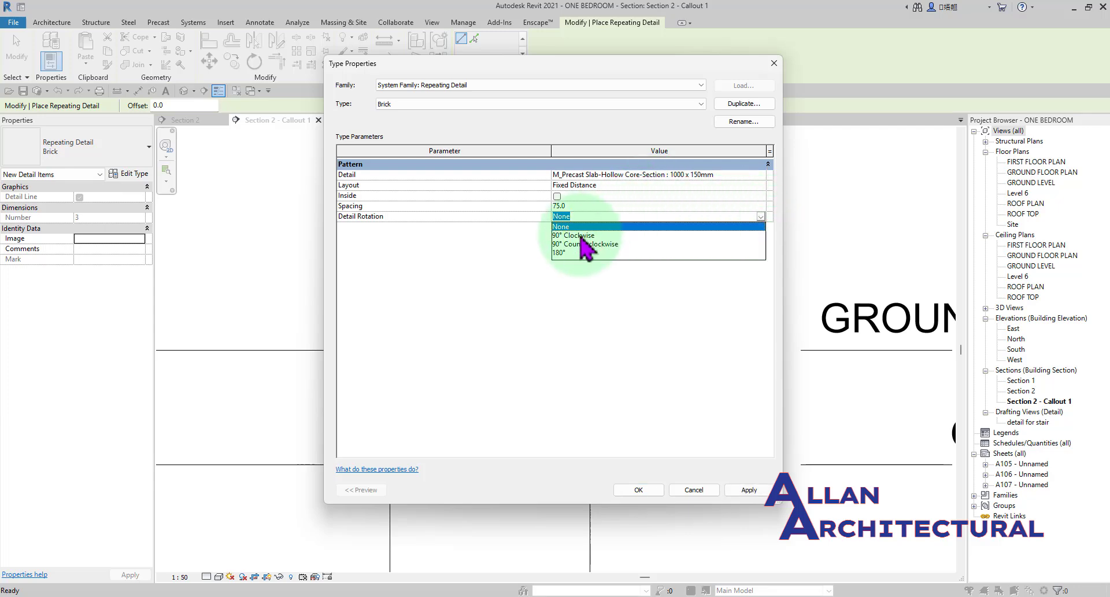
pyautogui.click(580, 235)
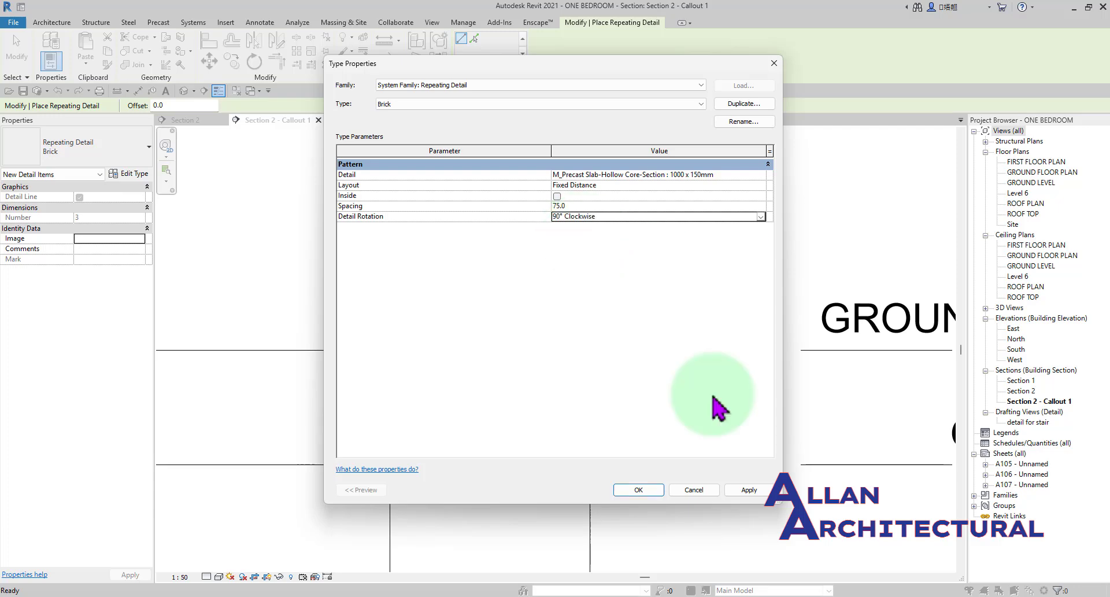
pyautogui.click(740, 493)
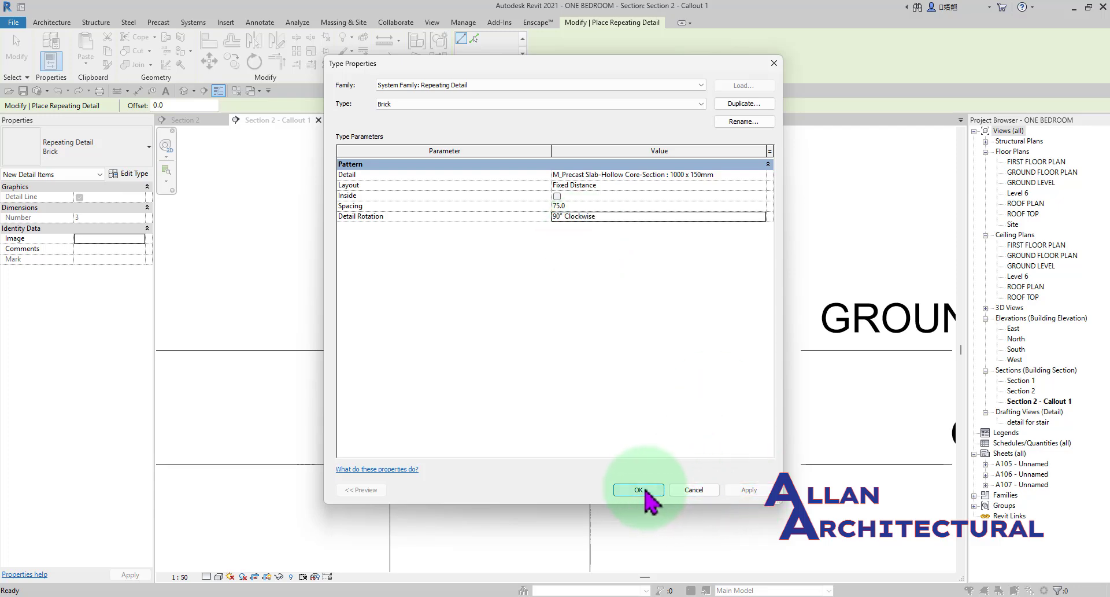
pyautogui.click(644, 491)
# Place the repeating detail vertically in the 150 wall, with a path about 920 mm long rising from ground level.
pyautogui.scroll(-1, 569, 356)
pyautogui.moveTo(569, 357); pyautogui.dragTo(544, 378, button='middle')
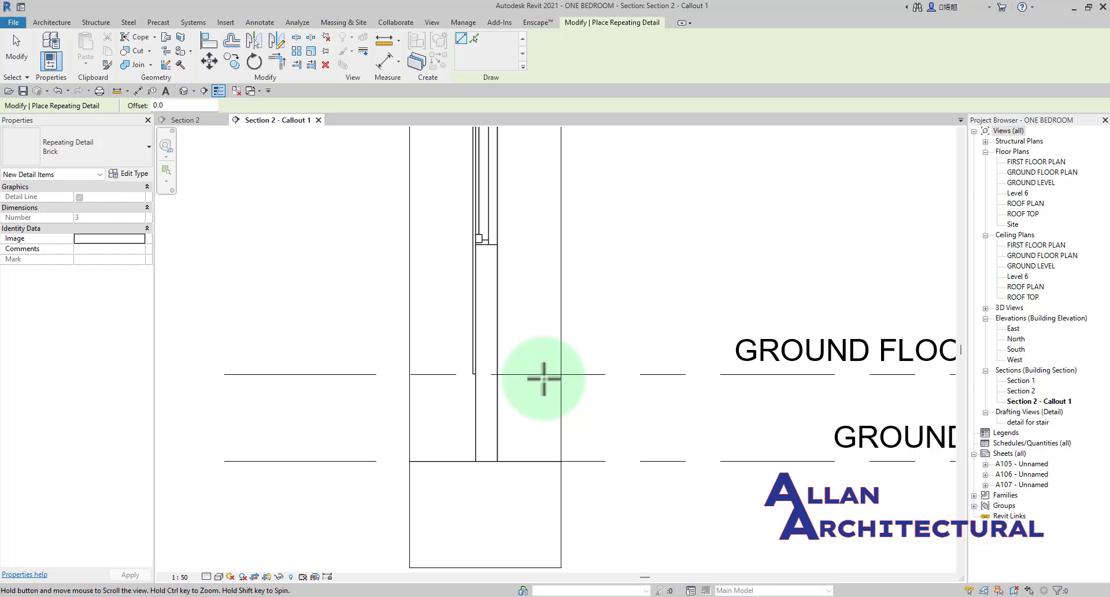
pyautogui.click(488, 461)
pyautogui.scroll(-1, 496, 286)
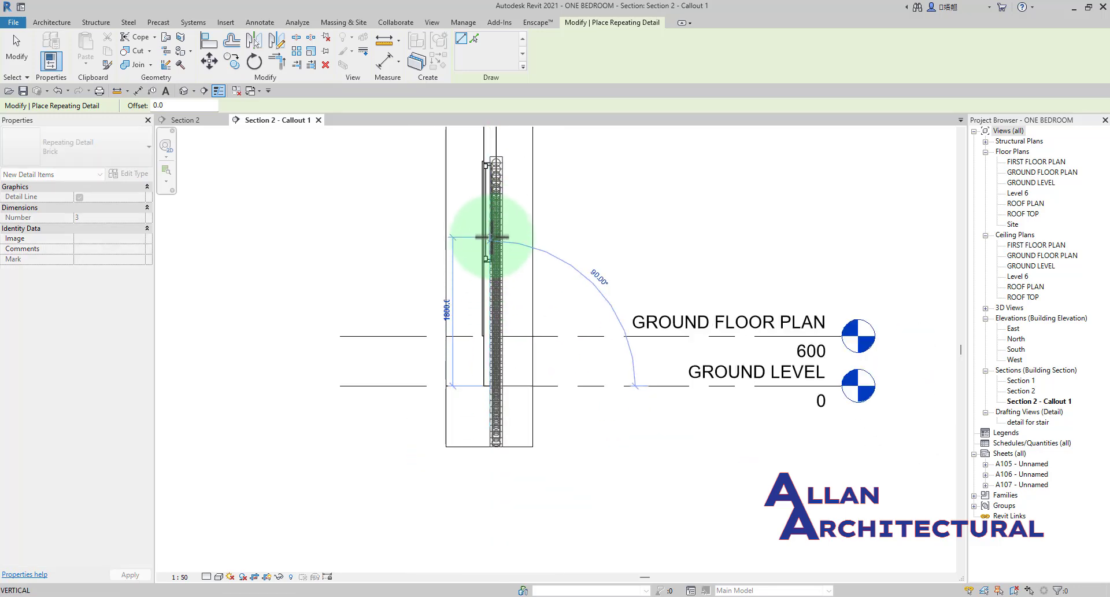
pyautogui.scroll(2, 494, 288)
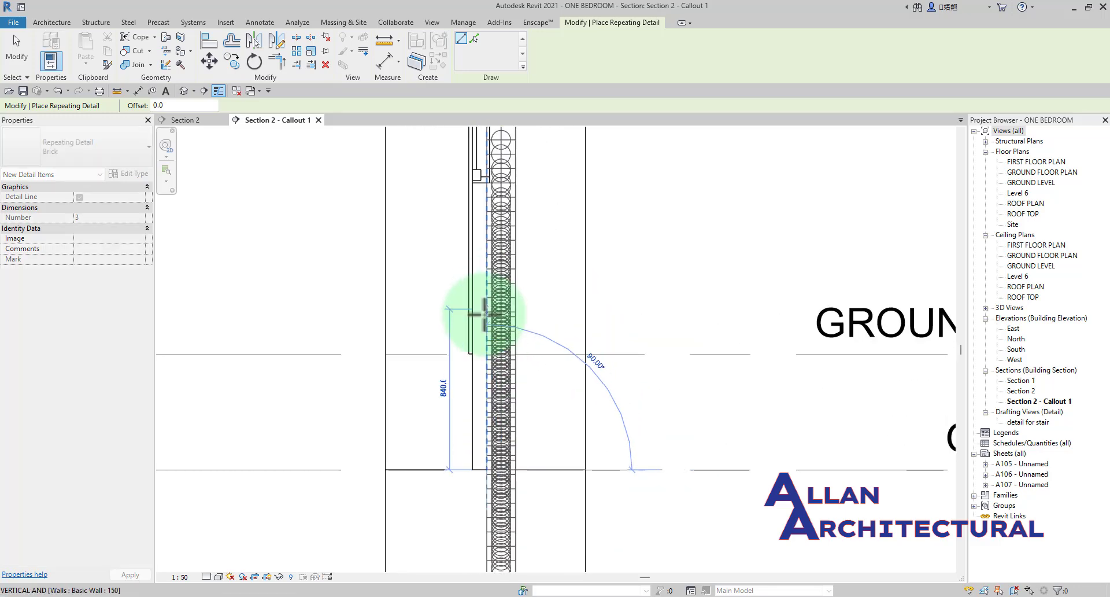
pyautogui.scroll(2, 485, 318)
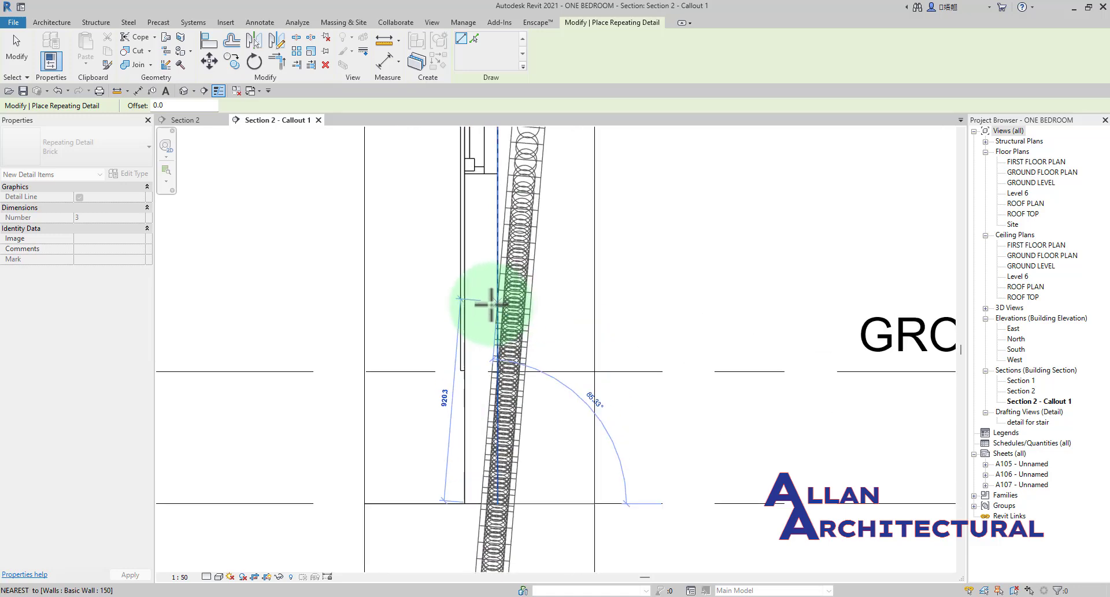
pyautogui.click(483, 295)
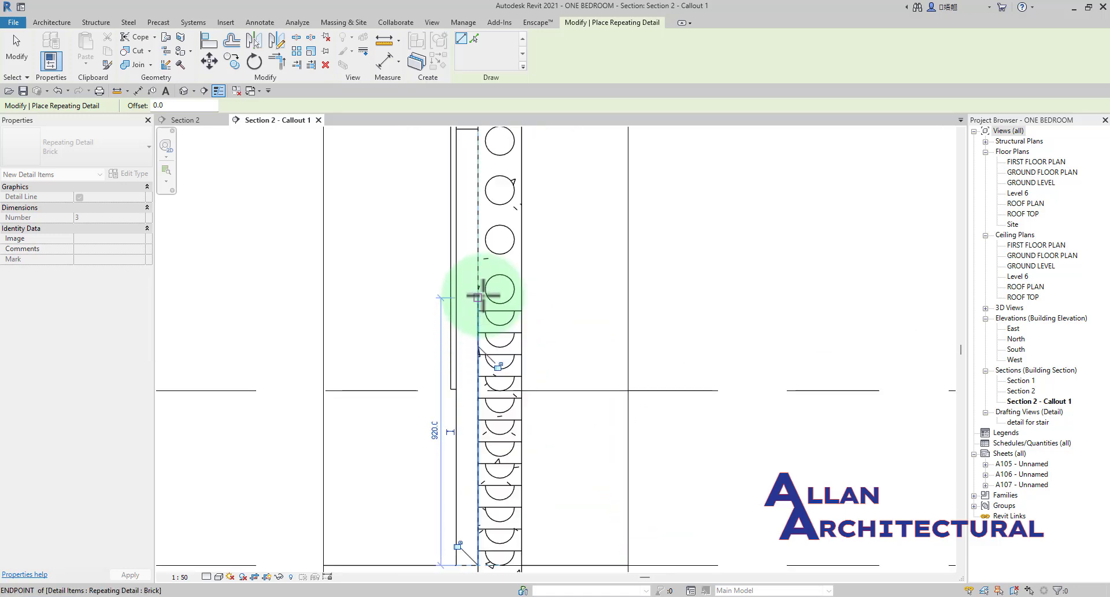
# Delete the vertical Brick repeating detail from the lower part of the 150 wall around ground level.
pyautogui.scroll(-4, 533, 311)
pyautogui.press('Escape')
pyautogui.press('Escape')
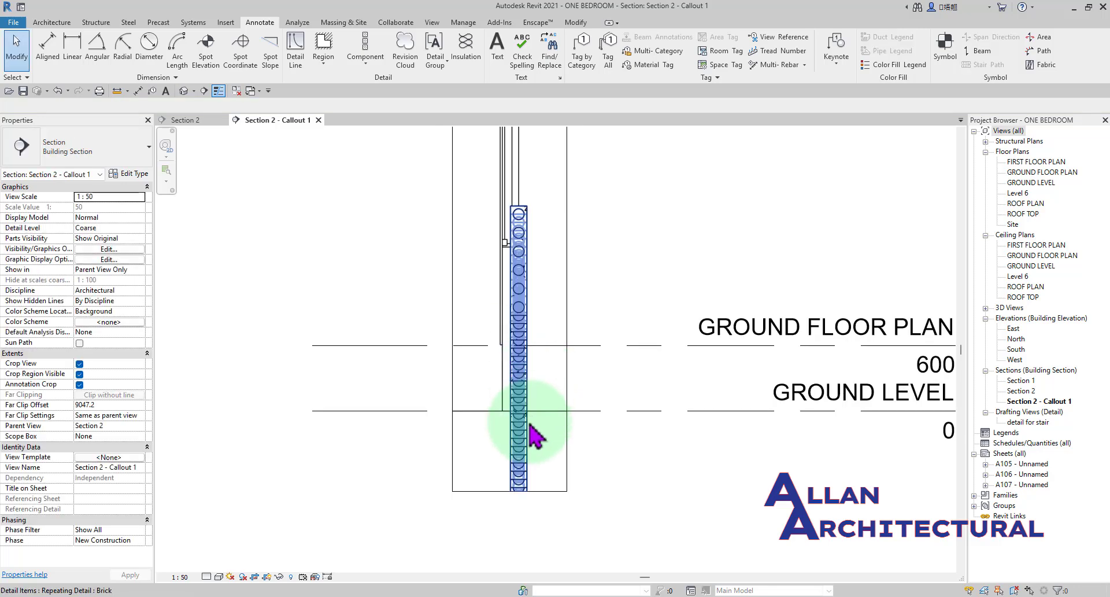
pyautogui.scroll(3, 578, 463)
pyautogui.scroll(-2, 556, 434)
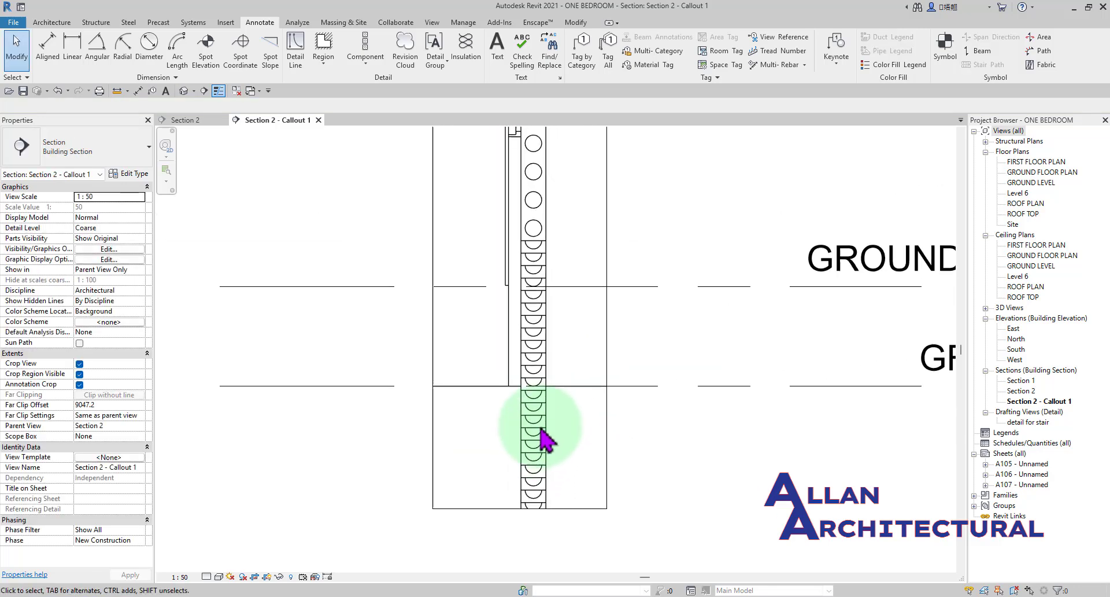
pyautogui.scroll(2, 539, 440)
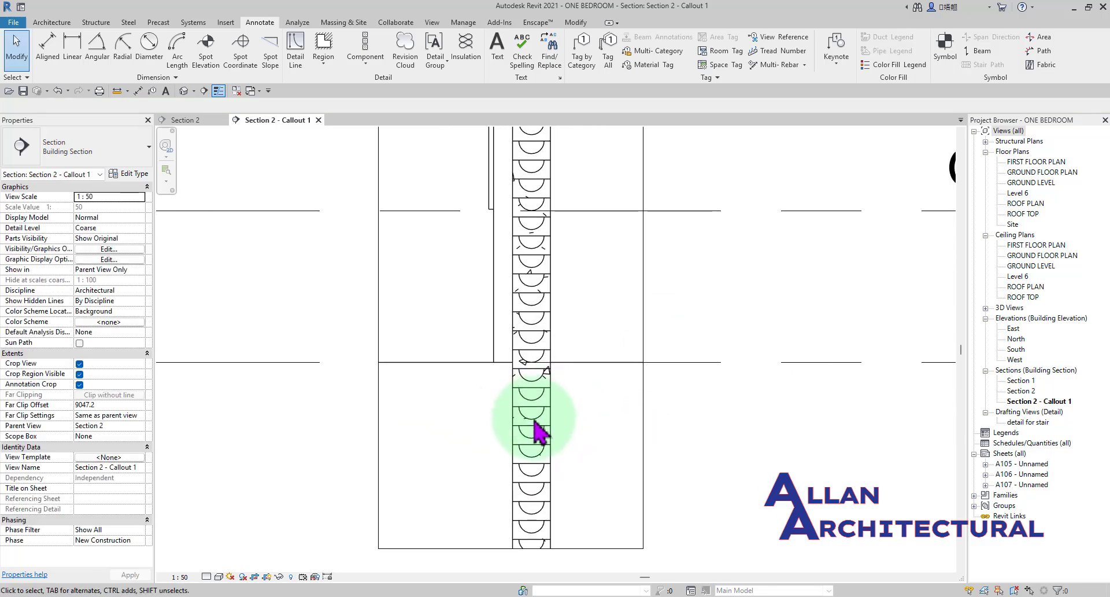
pyautogui.scroll(-2, 538, 430)
pyautogui.click(534, 435)
pyautogui.scroll(-2, 497, 425)
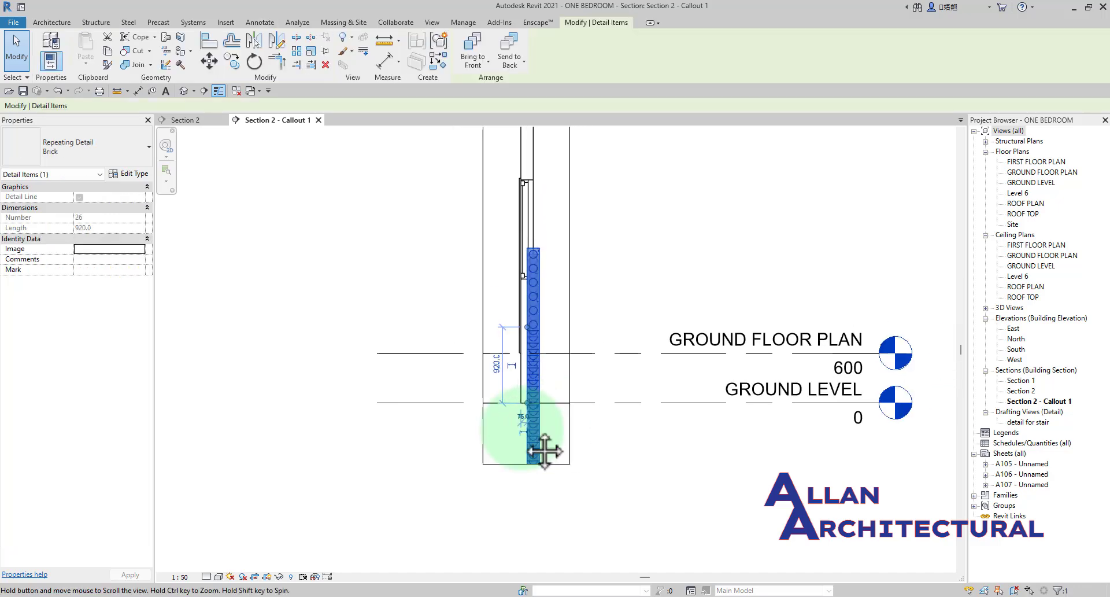
pyautogui.scroll(2, 486, 415)
pyautogui.press('Delete')
pyautogui.scroll(-4, 485, 394)
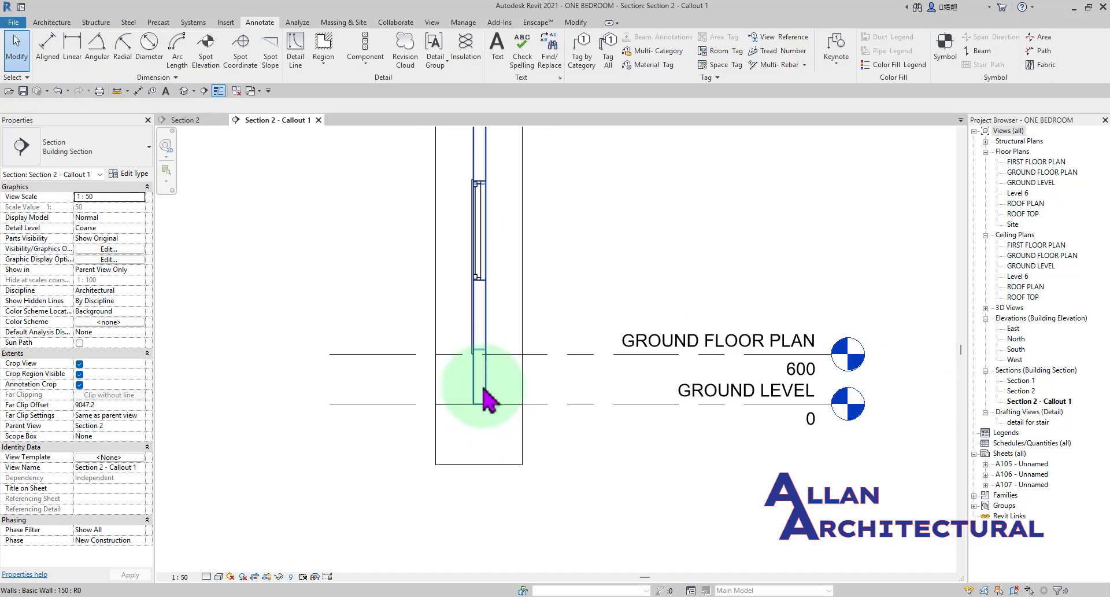
pyautogui.moveTo(498, 424); pyautogui.dragTo(537, 427, button='middle')
pyautogui.moveTo(497, 315); pyautogui.dragTo(508, 422, button='middle')
pyautogui.scroll(1, 529, 316)
pyautogui.scroll(-3, 495, 273)
pyautogui.moveTo(463, 291); pyautogui.dragTo(448, 338, button='middle')
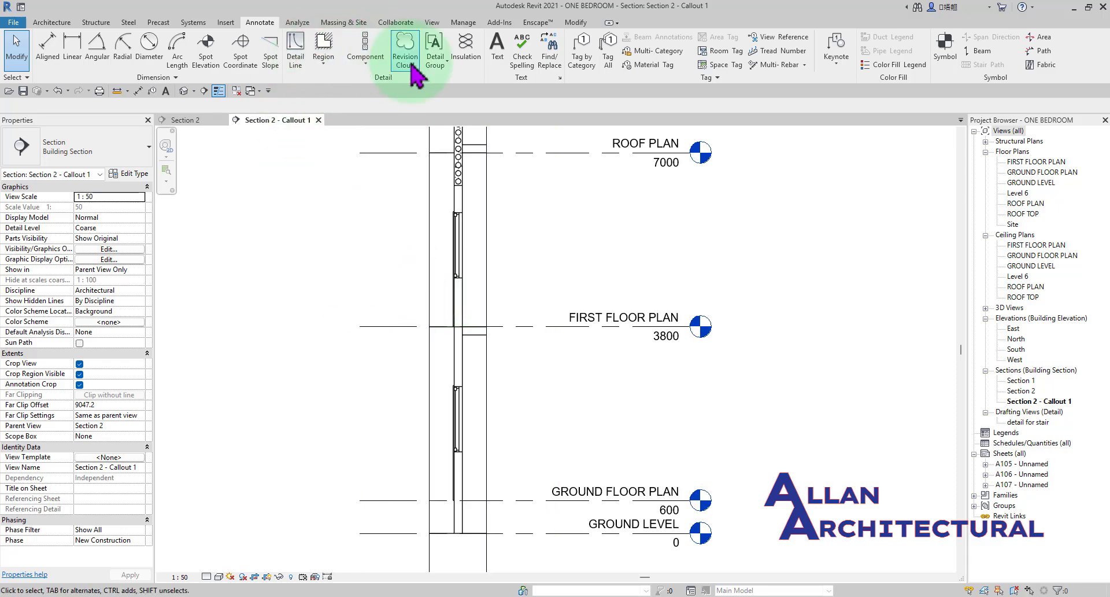
pyautogui.click(370, 67)
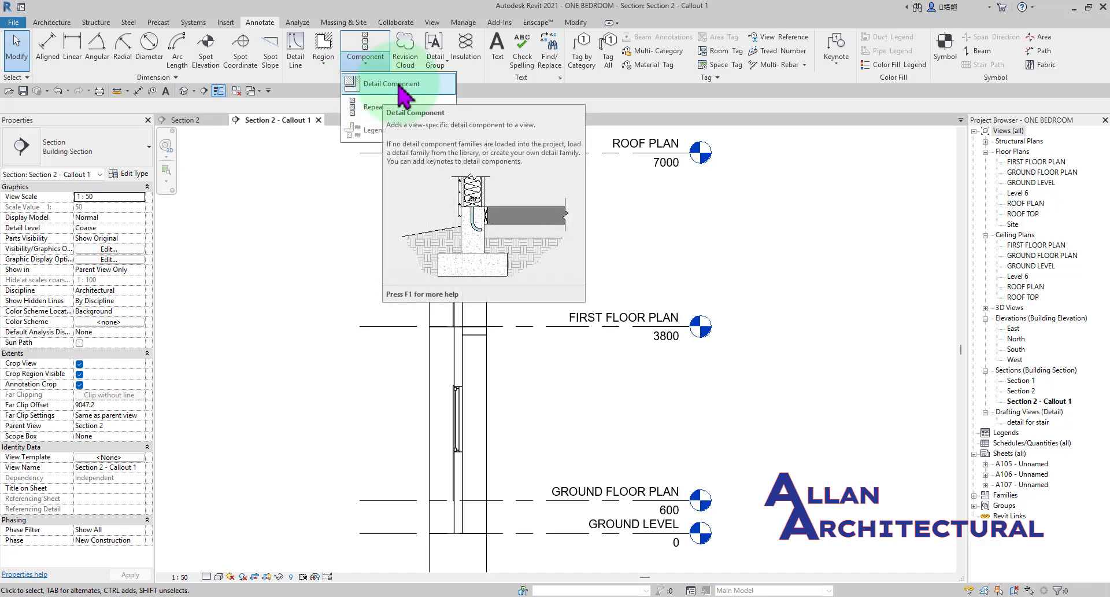
pyautogui.scroll(-3, 512, 305)
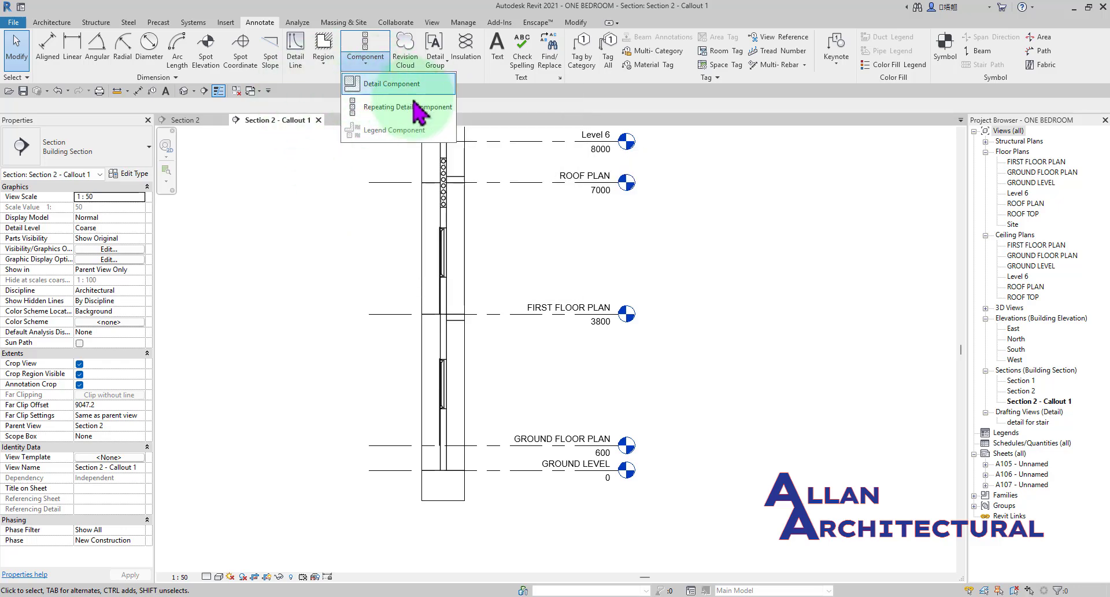
pyautogui.click(569, 246)
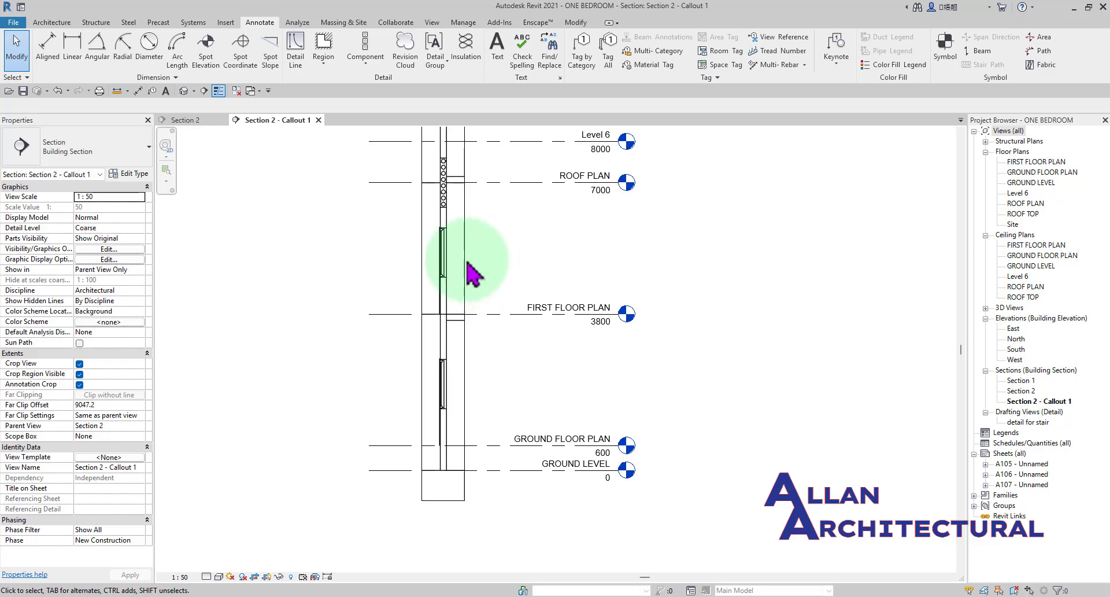
# Start batt insulation for the 150 wall at the first floor and set its Insulation Width to 150 mm.
pyautogui.scroll(5, 469, 271)
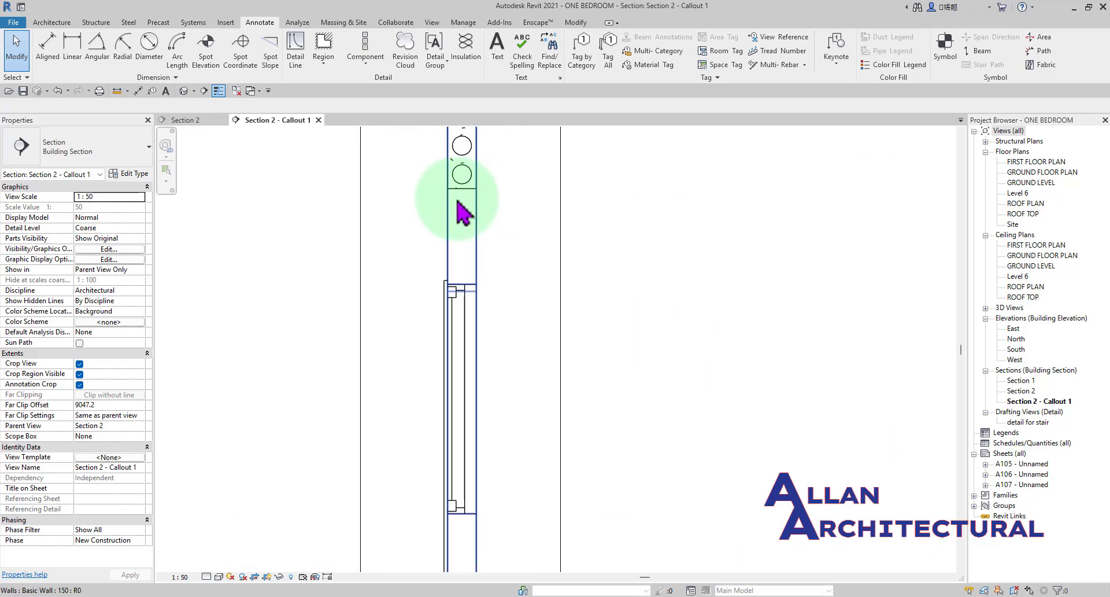
pyautogui.scroll(-2, 468, 232)
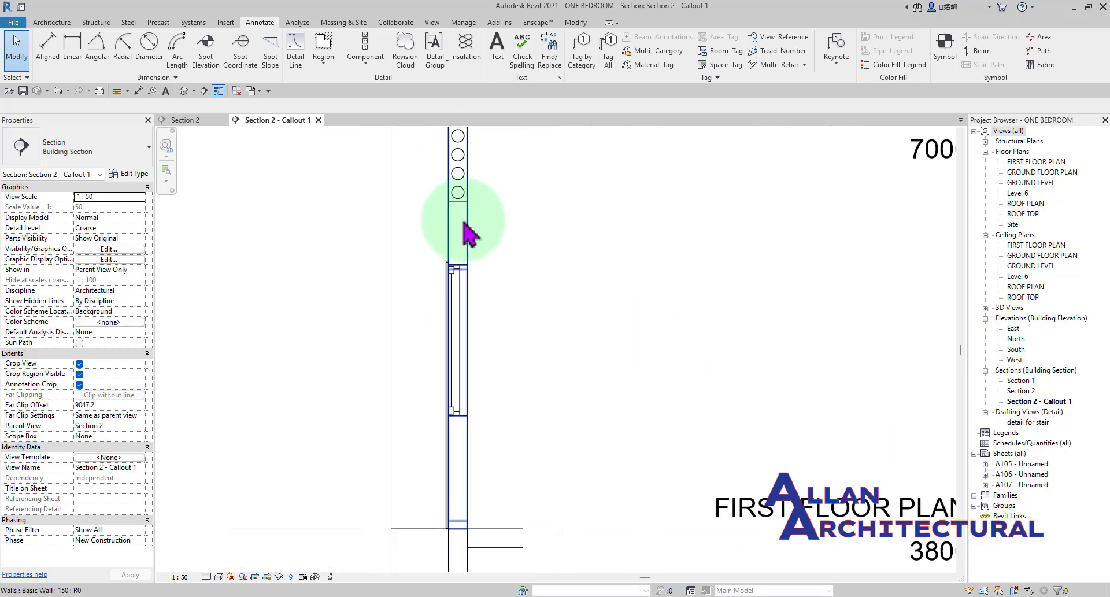
pyautogui.scroll(3, 454, 438)
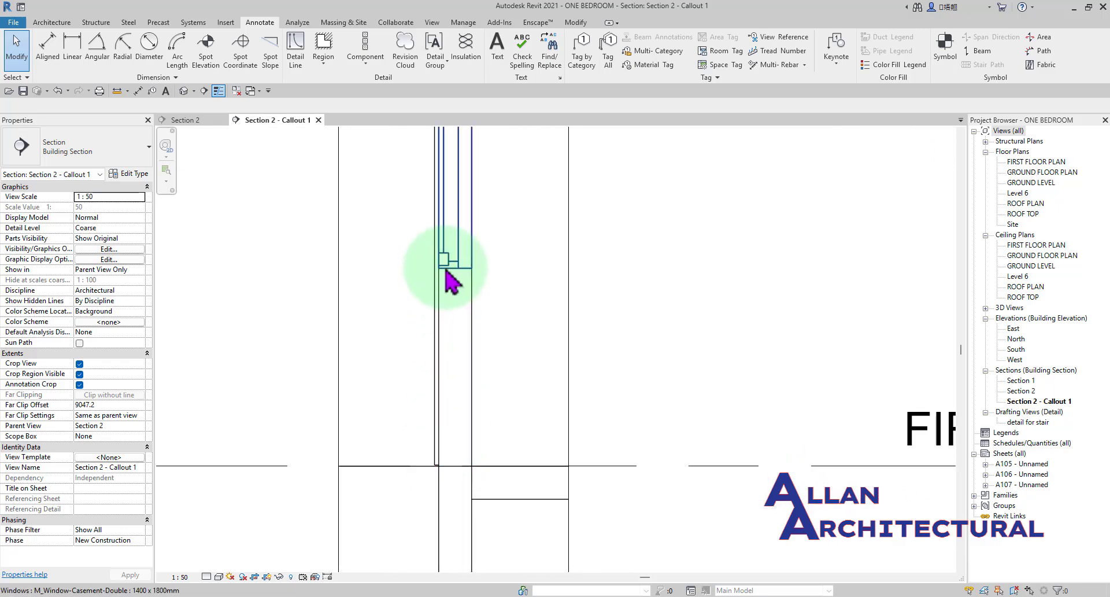
pyautogui.scroll(-3, 446, 269)
pyautogui.moveTo(455, 346); pyautogui.dragTo(483, 412, button='middle')
pyautogui.scroll(2, 453, 303)
pyautogui.scroll(-2, 453, 304)
pyautogui.scroll(4, 454, 347)
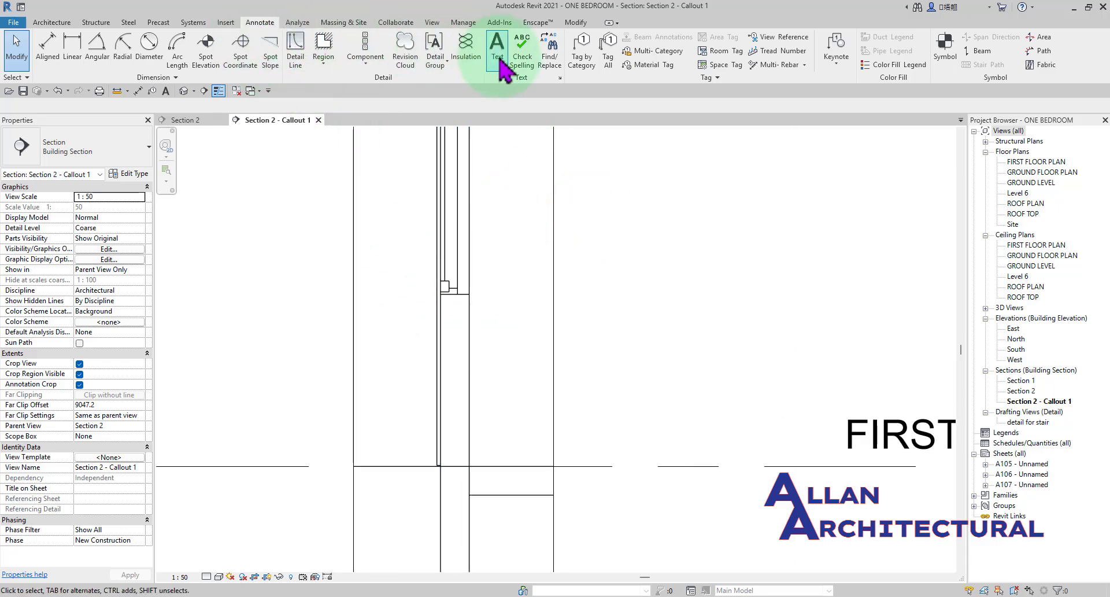
pyautogui.click(466, 57)
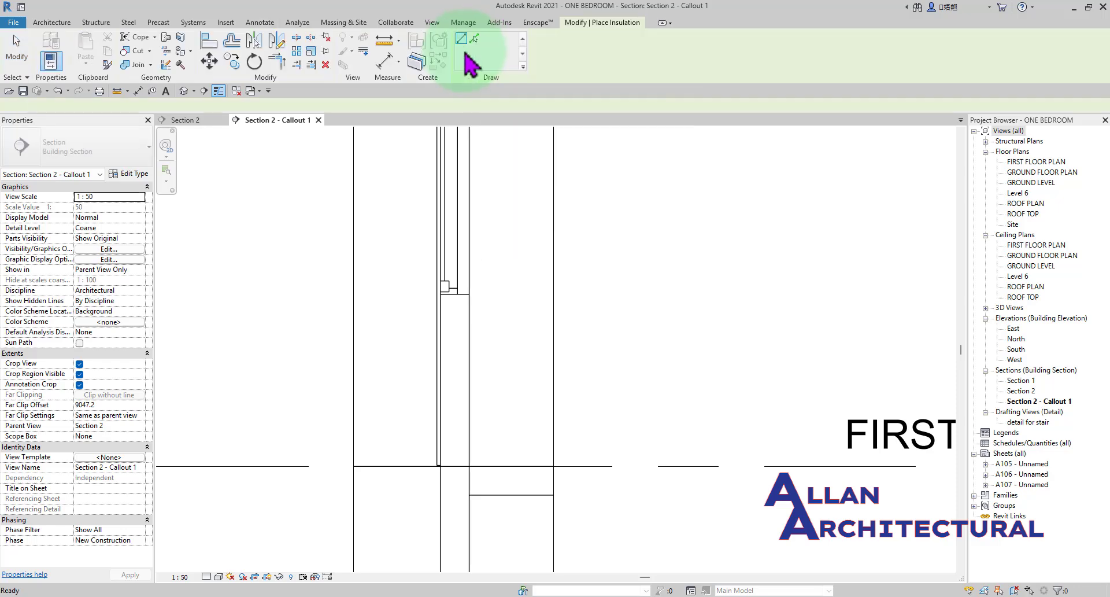
pyautogui.scroll(2, 480, 437)
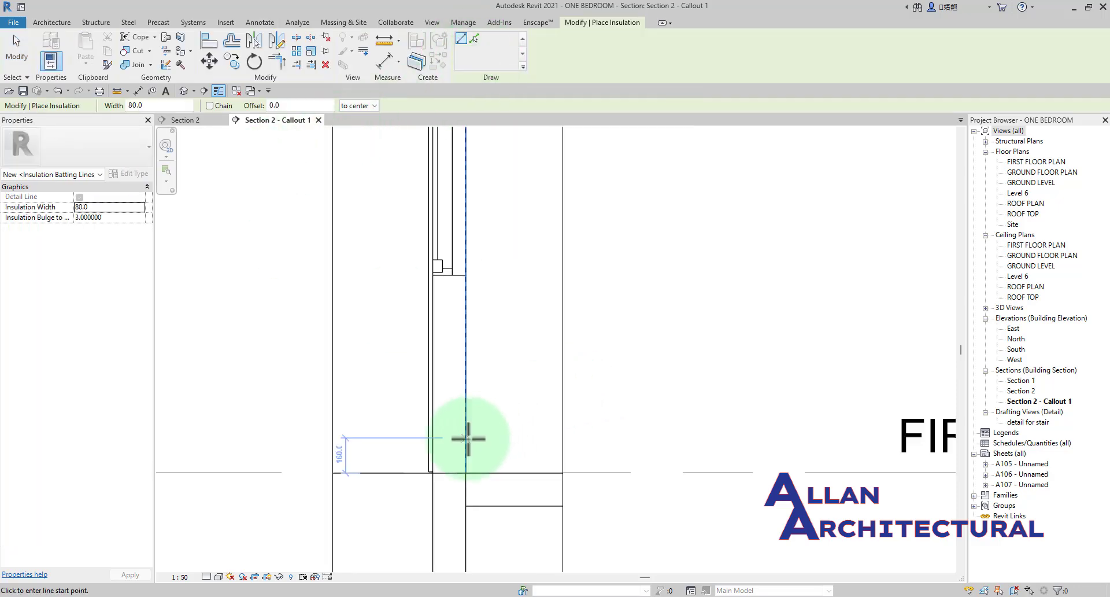
pyautogui.moveTo(468, 439); pyautogui.dragTo(468, 379, button='middle')
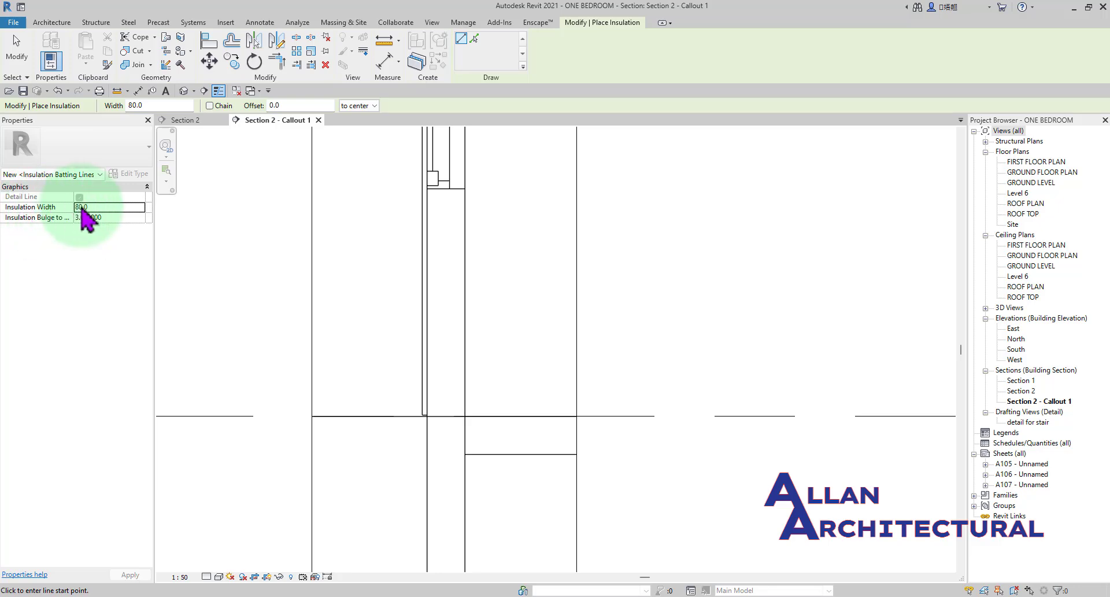
pyautogui.moveTo(99, 207); pyautogui.dragTo(68, 208)
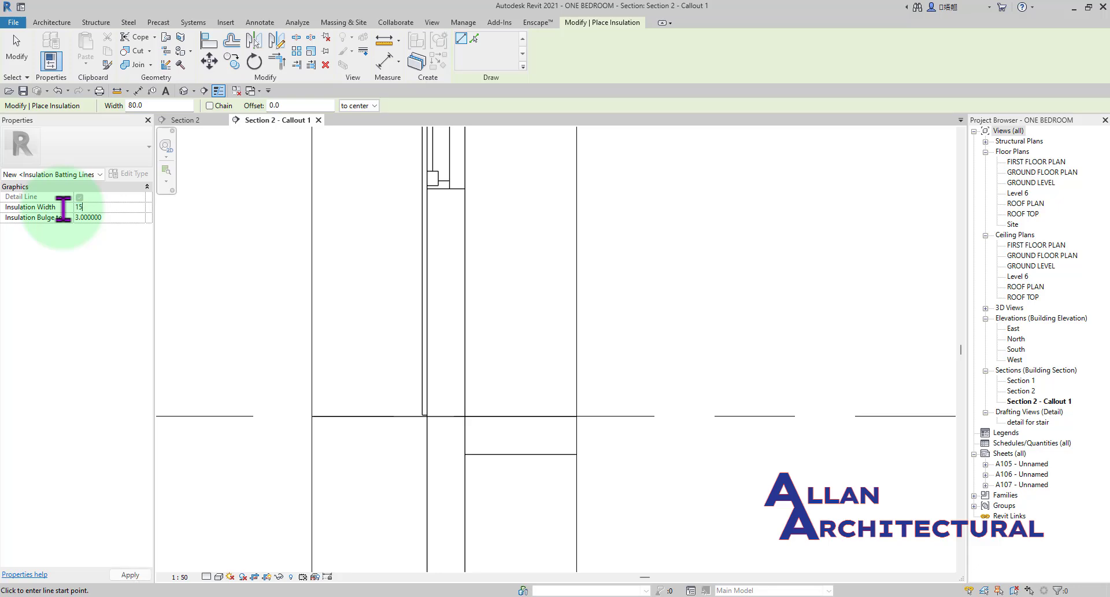
pyautogui.write('150')
# Place the insulation centred in the wall from the first floor level up to just below the window, about 885 mm long.
pyautogui.scroll(2, 439, 405)
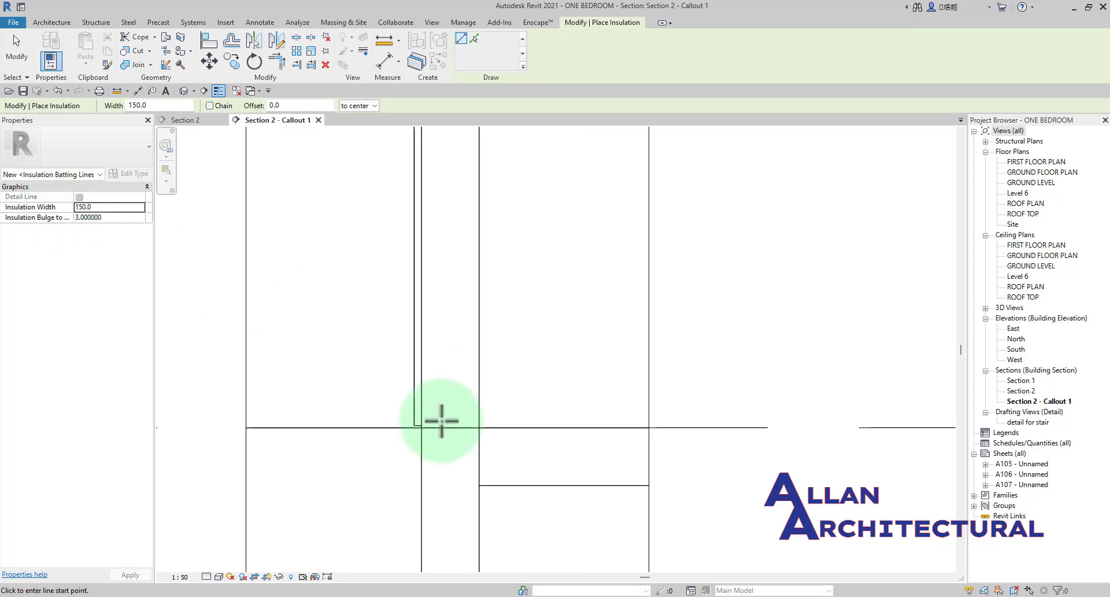
pyautogui.click(448, 428)
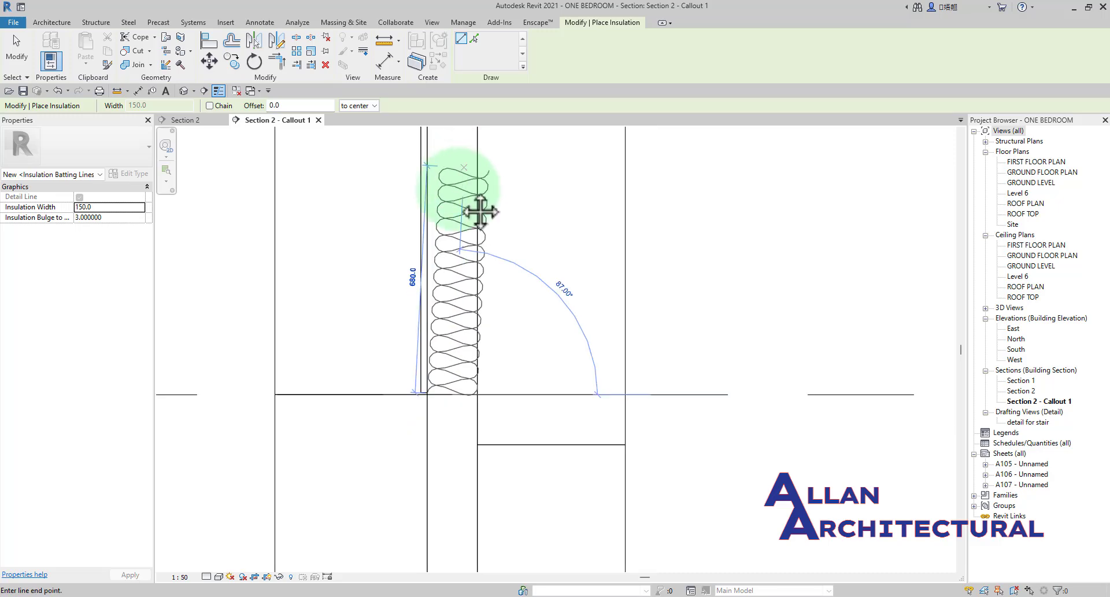
pyautogui.click(431, 257)
pyautogui.press('Escape')
pyautogui.press('Escape')
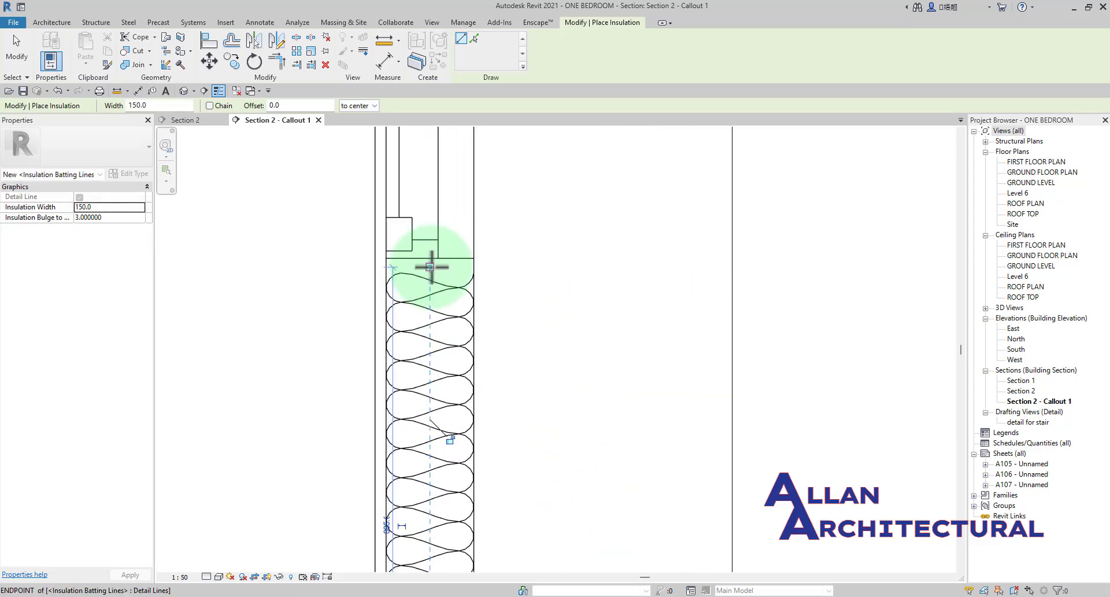
# Examine the batt insulation in the wall below the first-floor window, both close up and within the whole section.
pyautogui.scroll(-2, 489, 286)
pyautogui.scroll(-3, 483, 274)
pyautogui.moveTo(441, 286); pyautogui.dragTo(480, 285, button='middle')
pyautogui.scroll(6, 519, 290)
pyautogui.scroll(-4, 549, 291)
pyautogui.scroll(3, 467, 257)
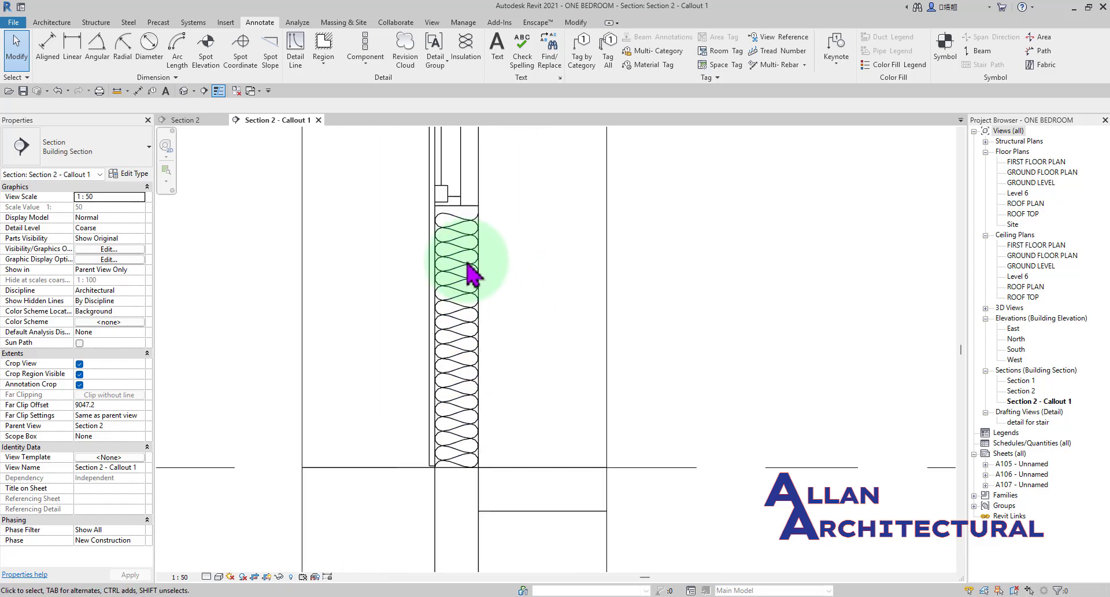
pyautogui.scroll(-3, 471, 257)
pyautogui.moveTo(436, 259); pyautogui.dragTo(455, 275, button='middle')
pyautogui.scroll(-4, 482, 261)
pyautogui.scroll(3, 518, 263)
pyautogui.scroll(5, 472, 268)
pyautogui.scroll(-3, 509, 262)
pyautogui.scroll(-4, 450, 245)
pyautogui.moveTo(619, 277); pyautogui.dragTo(529, 280, button='middle')
pyautogui.scroll(-4, 353, 360)
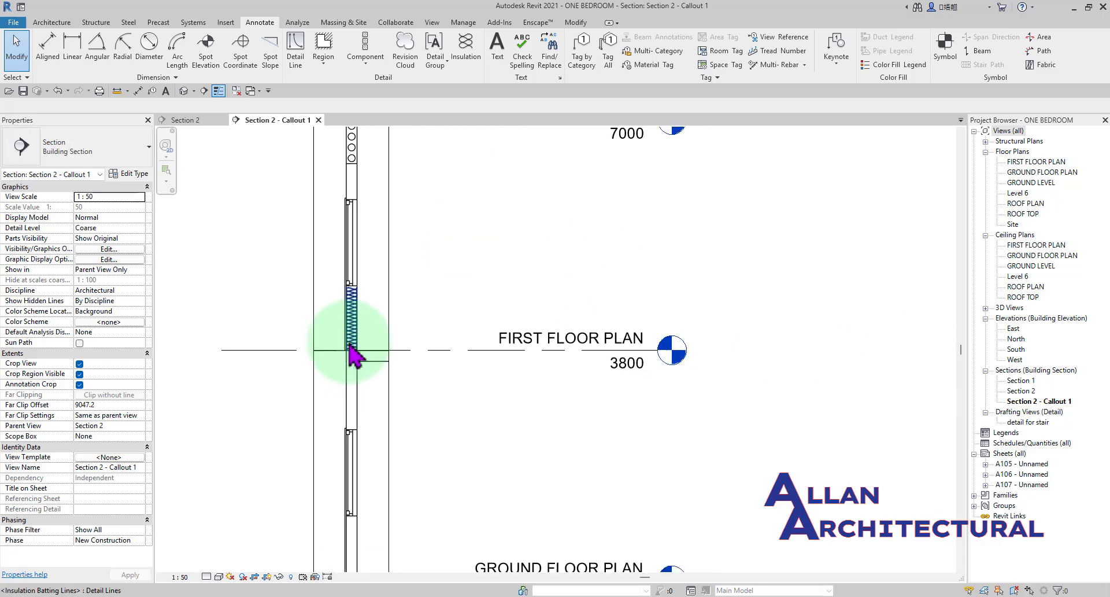
pyautogui.scroll(7, 352, 340)
pyautogui.moveTo(377, 302); pyautogui.dragTo(463, 318, button='middle')
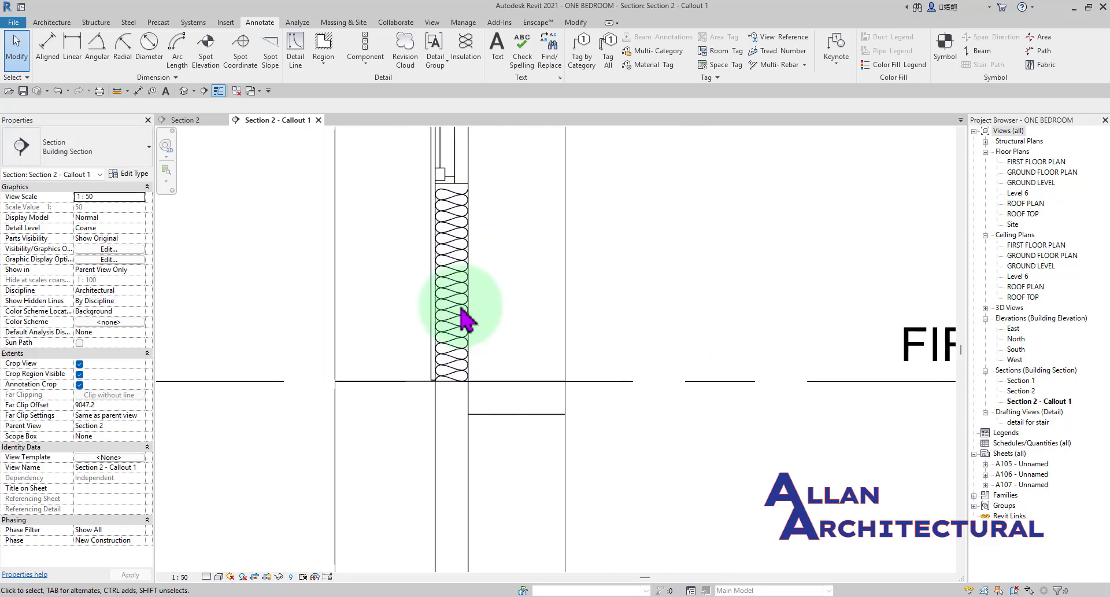
pyautogui.scroll(2, 474, 289)
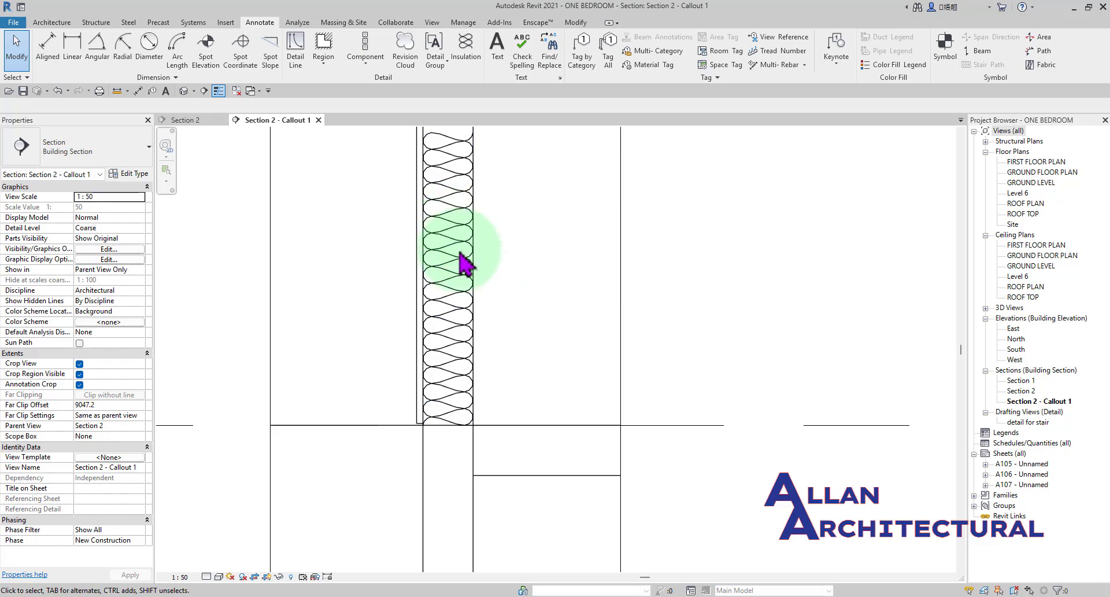
pyautogui.scroll(-3, 460, 266)
pyautogui.moveTo(461, 266); pyautogui.dragTo(512, 243, button='middle')
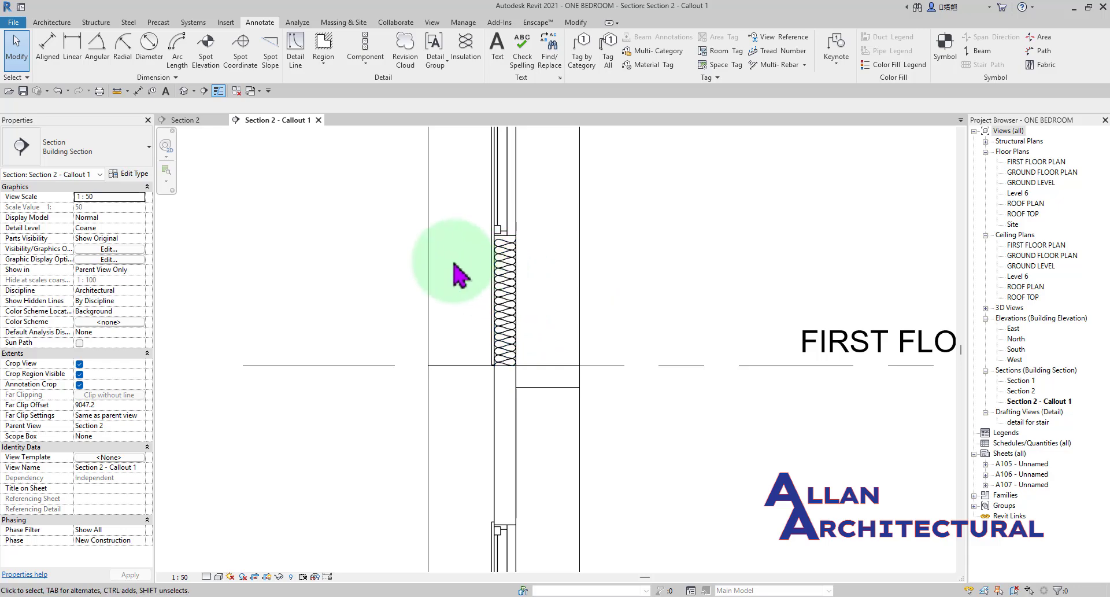
pyautogui.scroll(2, 512, 301)
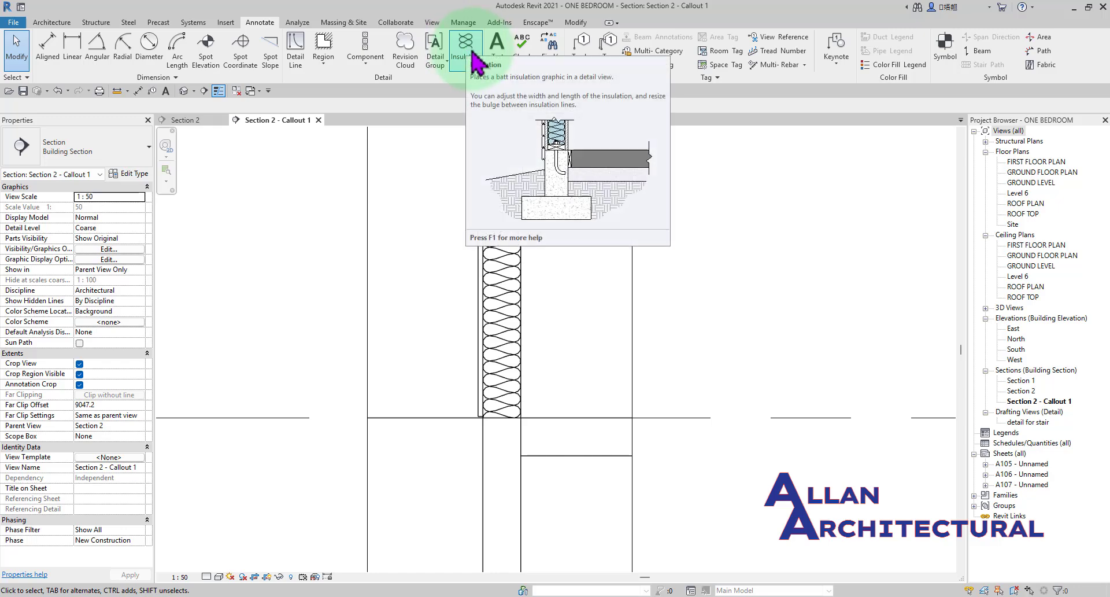
# Check the insulation's width and bulge properties and inspect its loops close up.
pyautogui.click(497, 328)
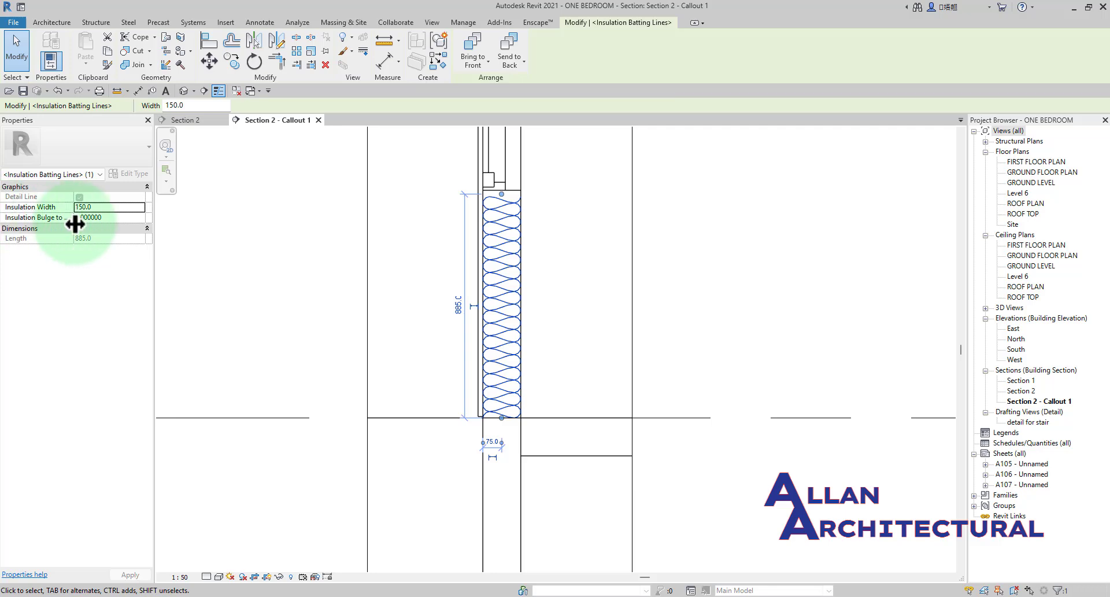
pyautogui.scroll(5, 508, 241)
pyautogui.click(665, 230)
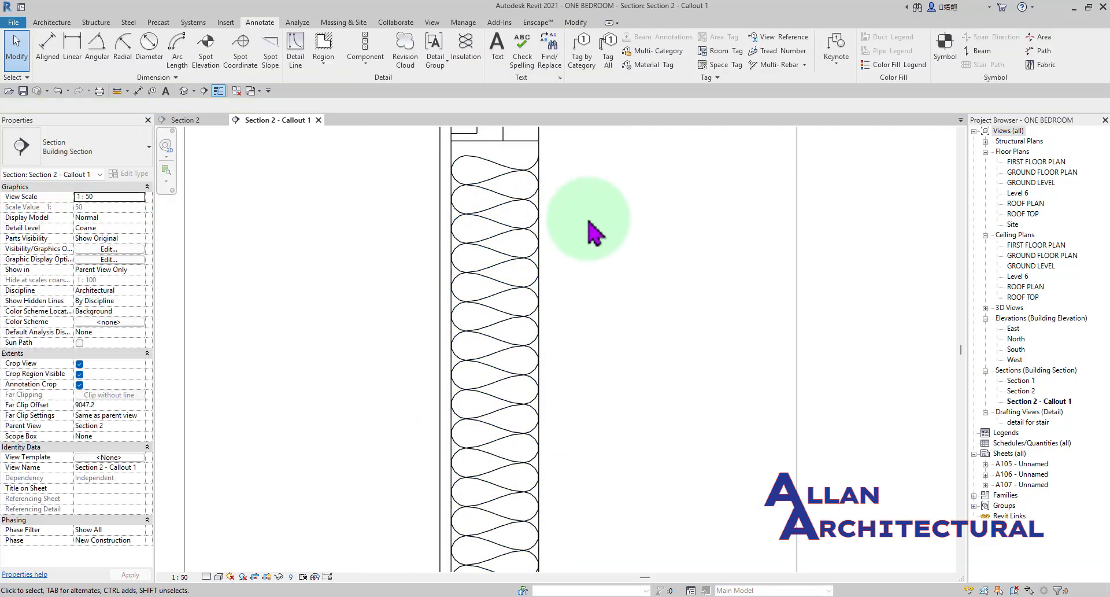
pyautogui.scroll(1, 488, 250)
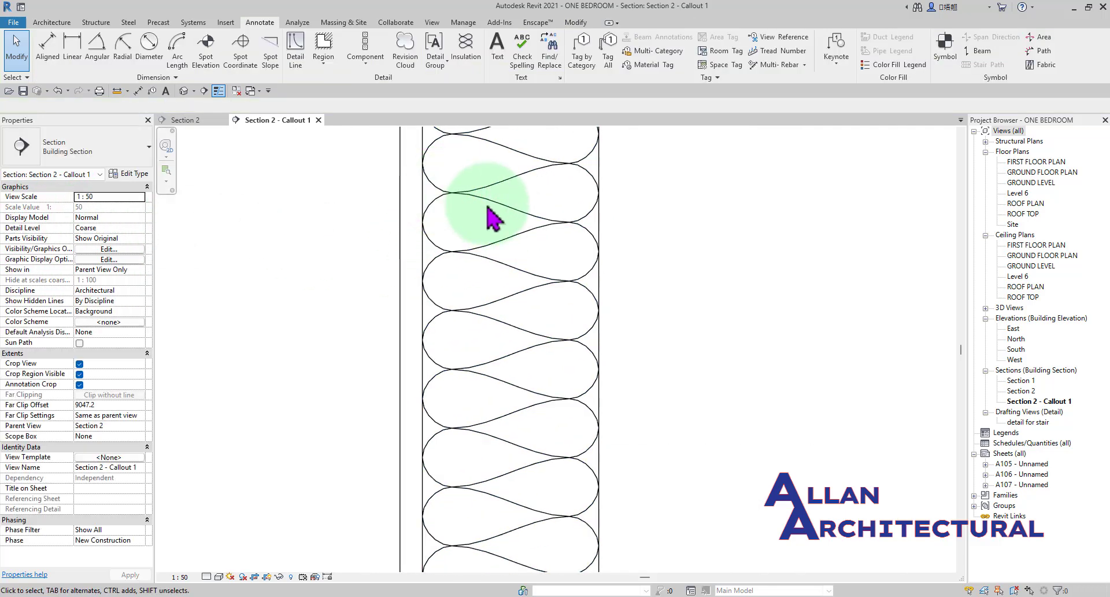
pyautogui.scroll(2, 228, 228)
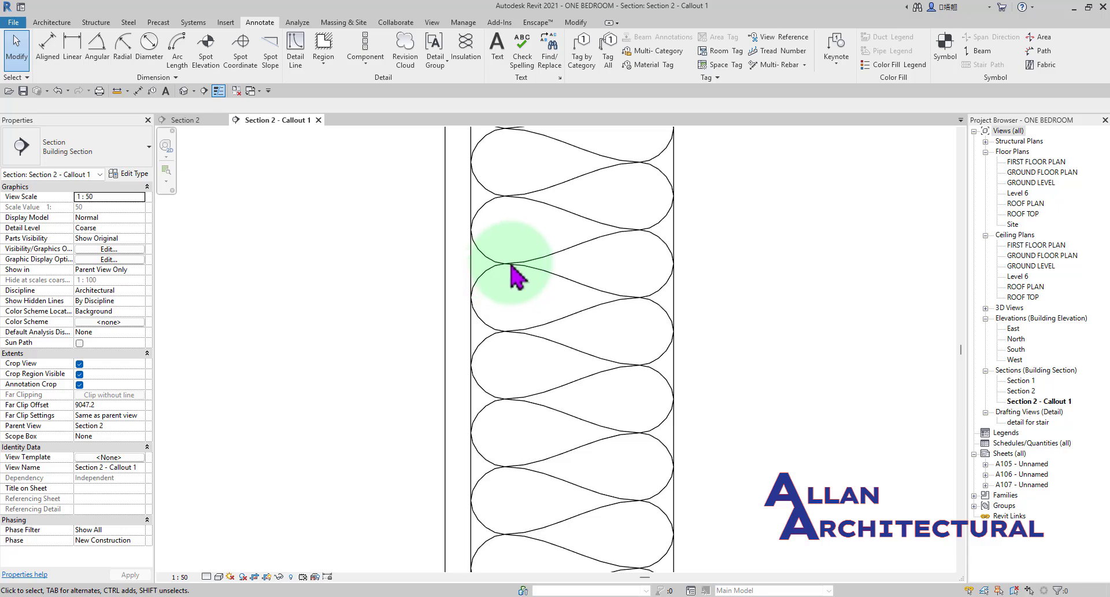
# Set the insulation's bulge-to-width ratio to 5 and inspect the spacing of its loops.
pyautogui.scroll(-4, 515, 283)
pyautogui.click(531, 387)
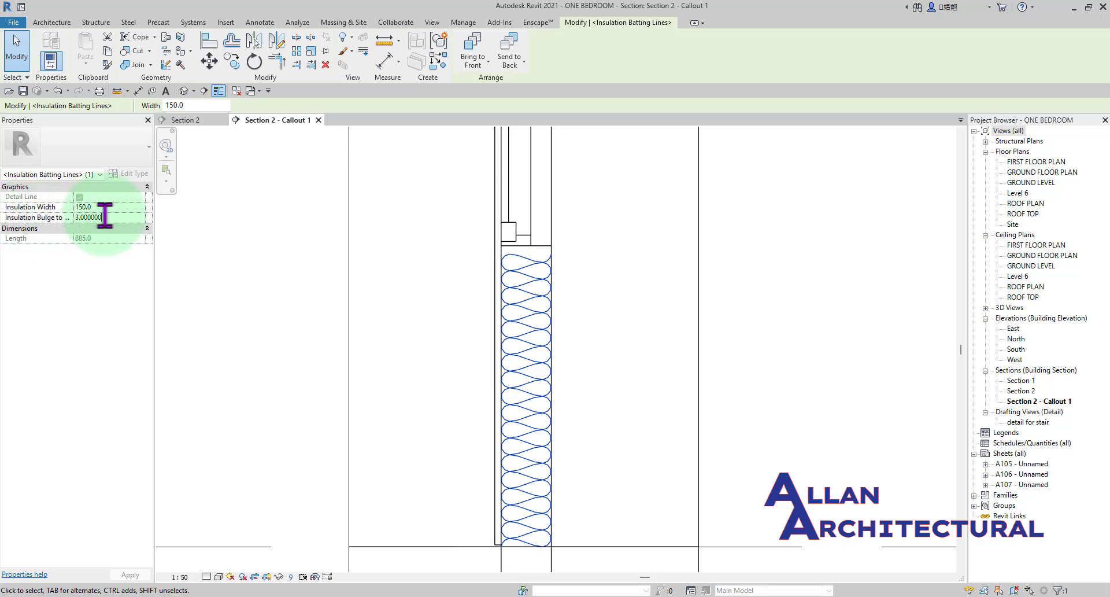
pyautogui.moveTo(104, 217); pyautogui.dragTo(63, 218)
pyautogui.write('5')
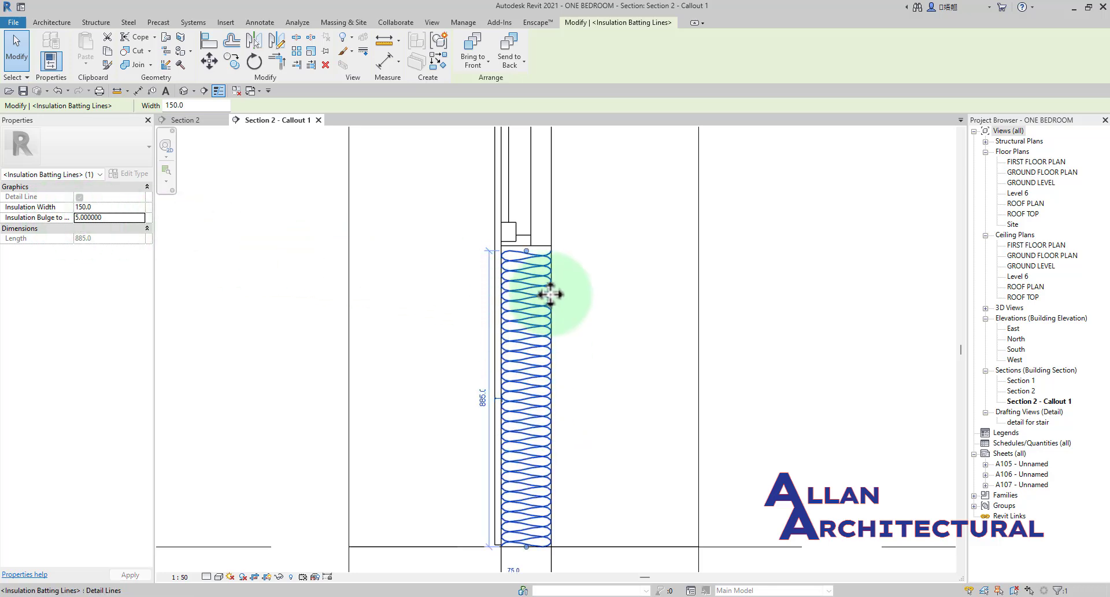
pyautogui.scroll(-3, 538, 313)
pyautogui.scroll(3, 543, 350)
pyautogui.scroll(2, 509, 329)
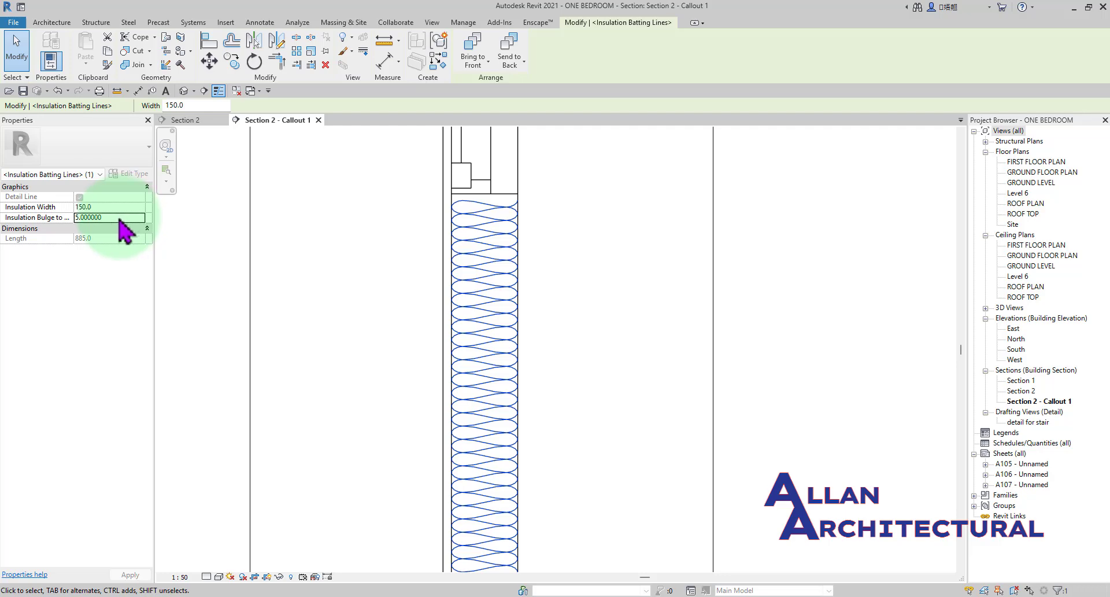
# Set the insulation's bulge-to-width ratio back to 3 and deselect it.
pyautogui.click(64, 218)
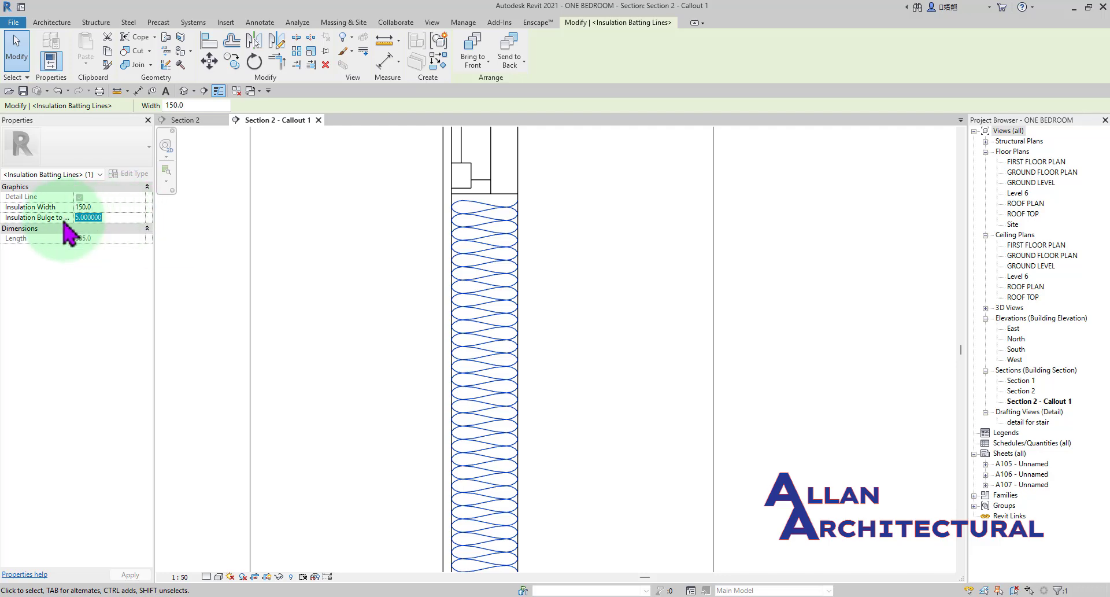
pyautogui.write('3')
pyautogui.click(318, 251)
pyautogui.scroll(-5, 607, 254)
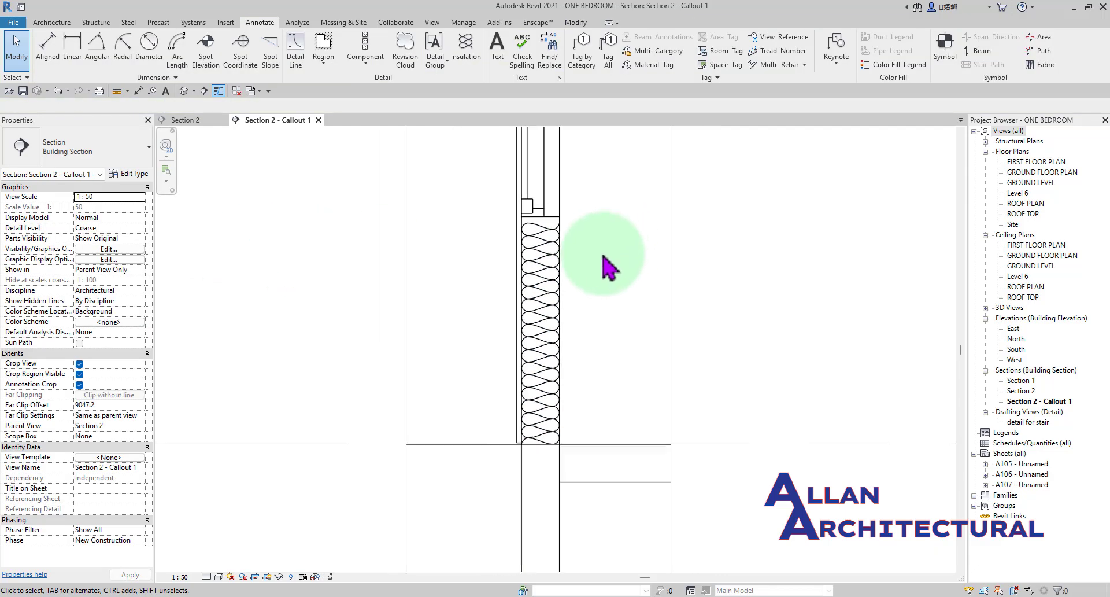
pyautogui.moveTo(626, 290); pyautogui.dragTo(479, 286, button='middle')
pyautogui.scroll(2, 463, 276)
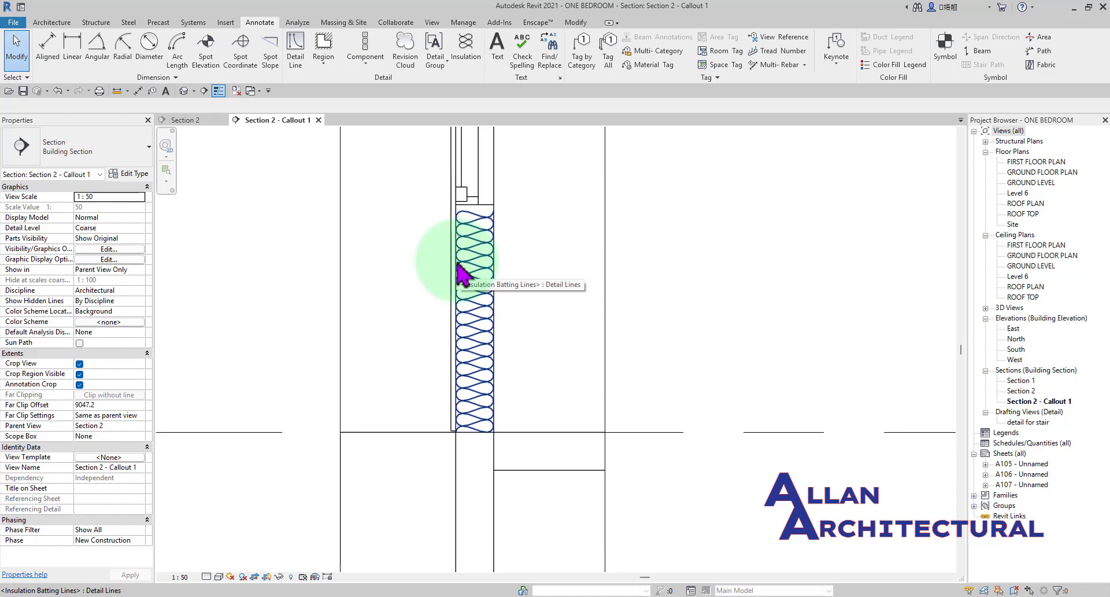
pyautogui.scroll(-2, 491, 286)
pyautogui.scroll(4, 503, 280)
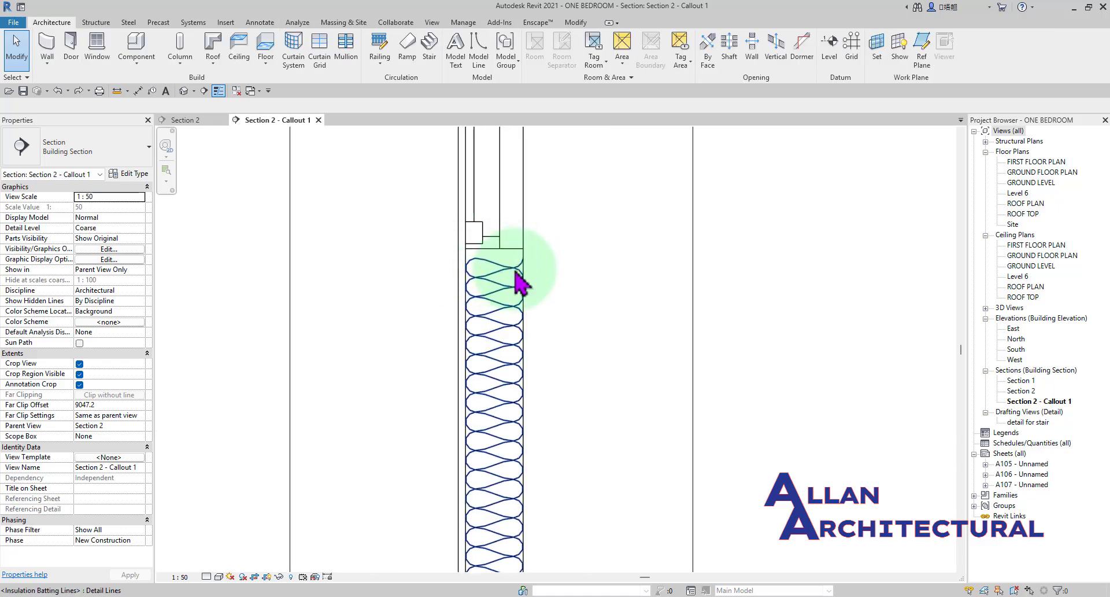
pyautogui.scroll(-3, 492, 277)
pyautogui.moveTo(508, 317); pyautogui.dragTo(538, 379, button='middle')
pyautogui.scroll(-5, 526, 350)
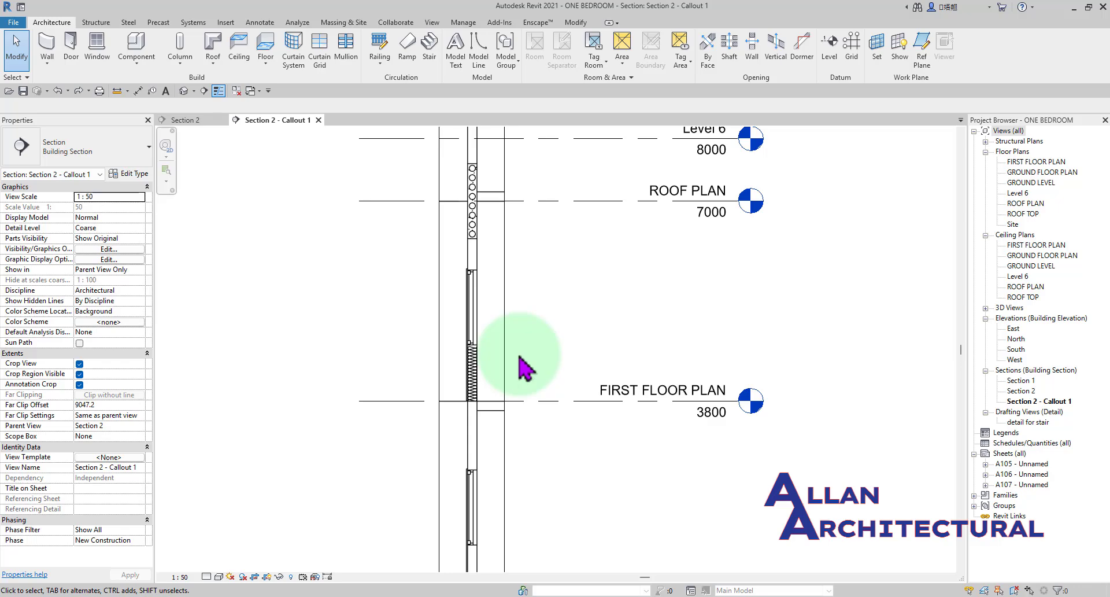
pyautogui.scroll(4, 486, 369)
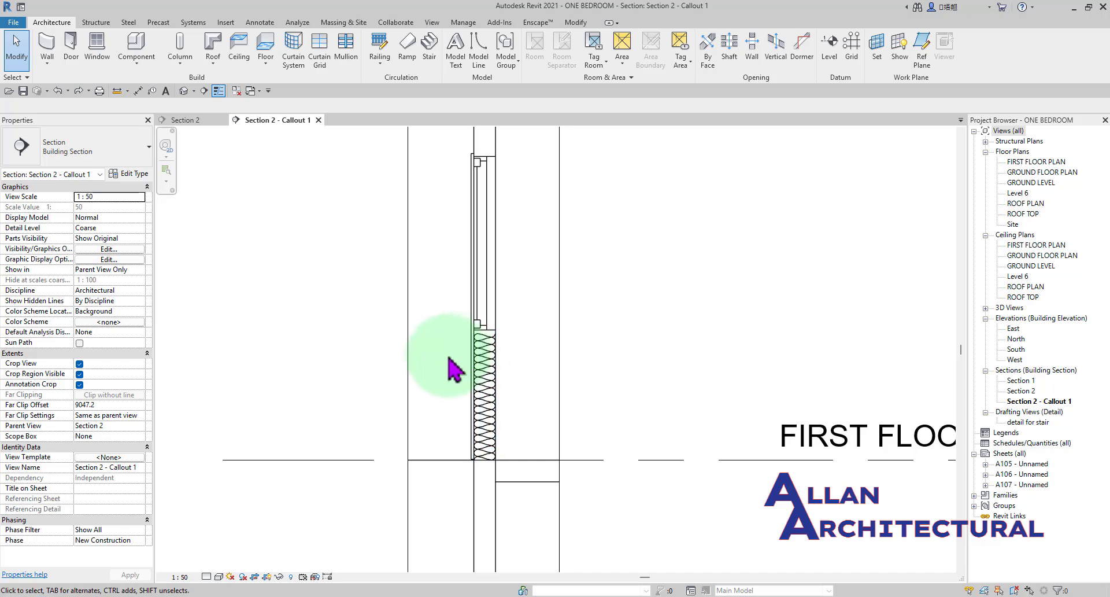
pyautogui.scroll(-2, 407, 357)
pyautogui.moveTo(362, 352); pyautogui.dragTo(465, 348, button='middle')
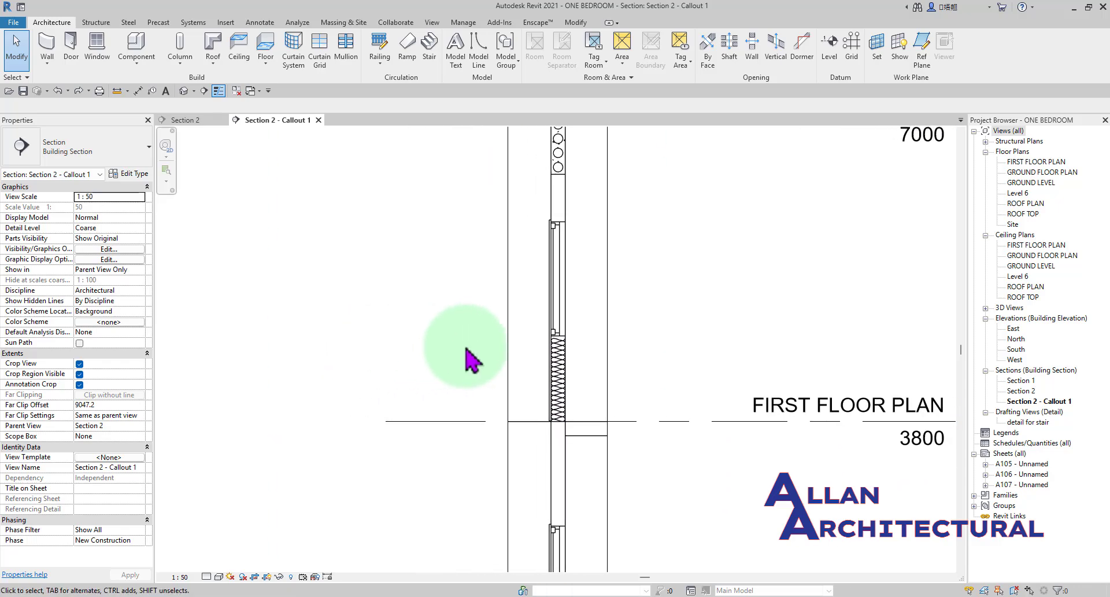